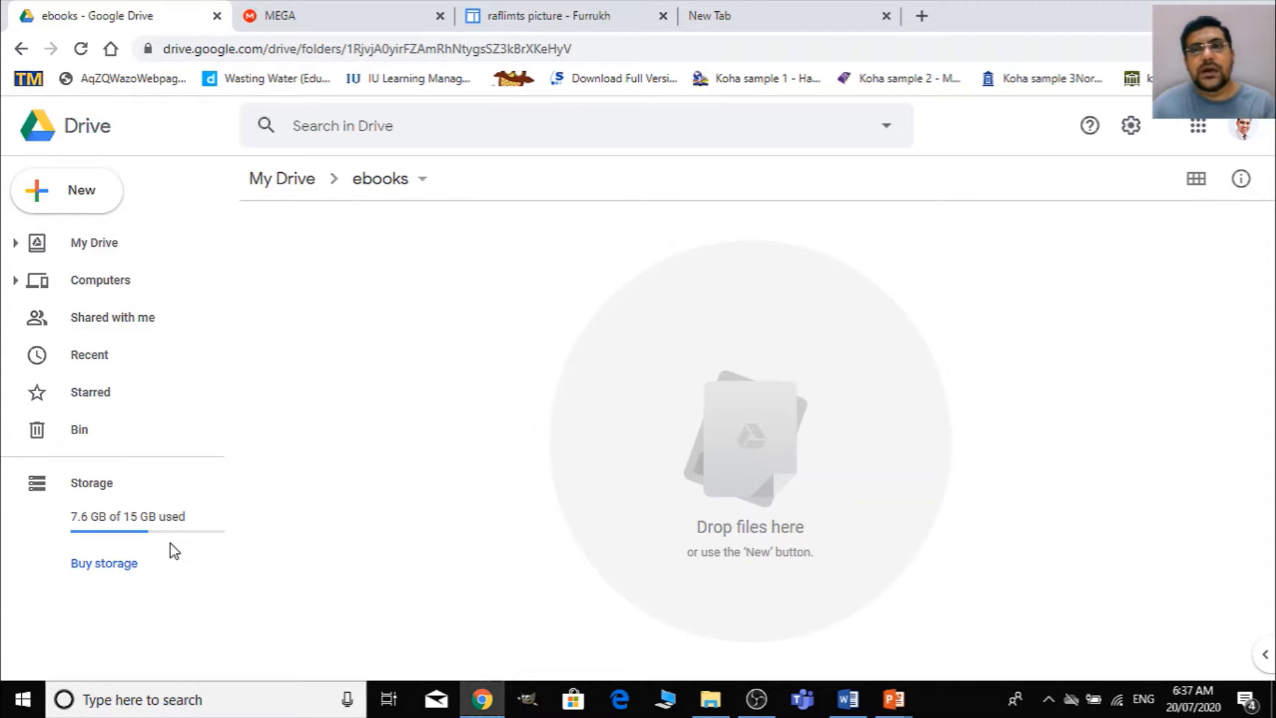
- Look over the Google apps list and compare the free storage offered by Google Drive and MEGA
left_click(1198, 128)
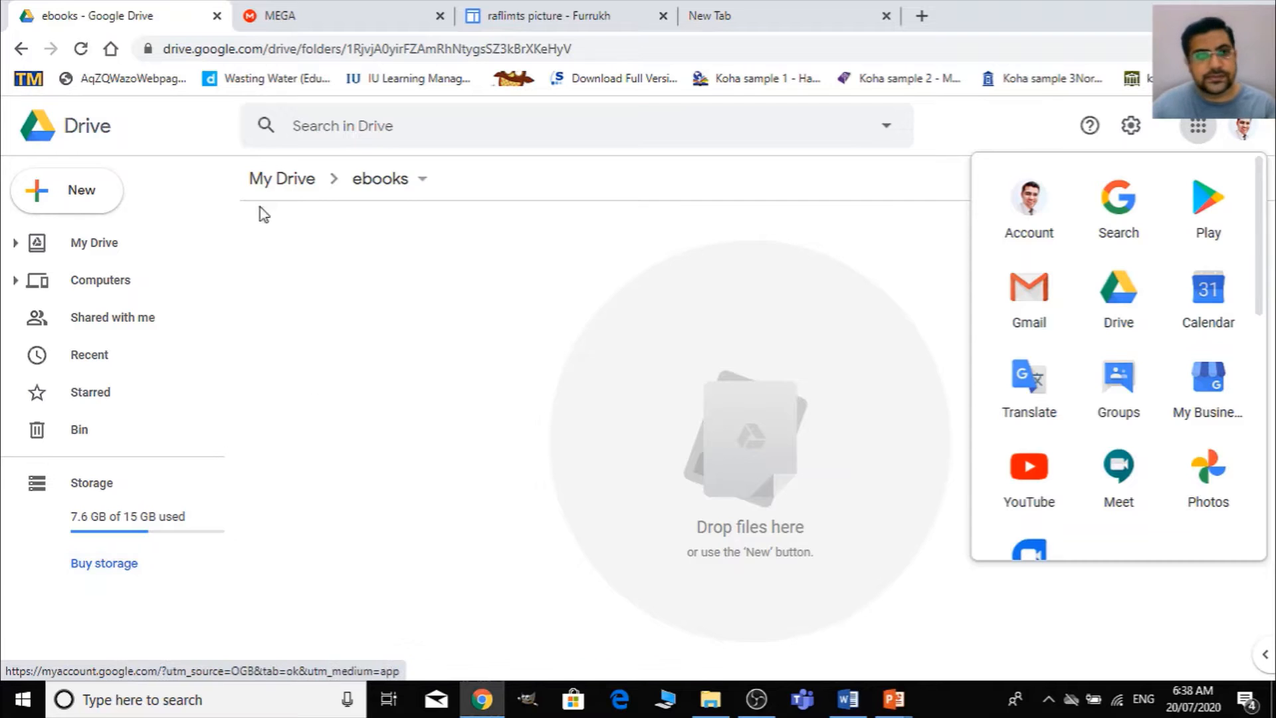
left_click(330, 10)
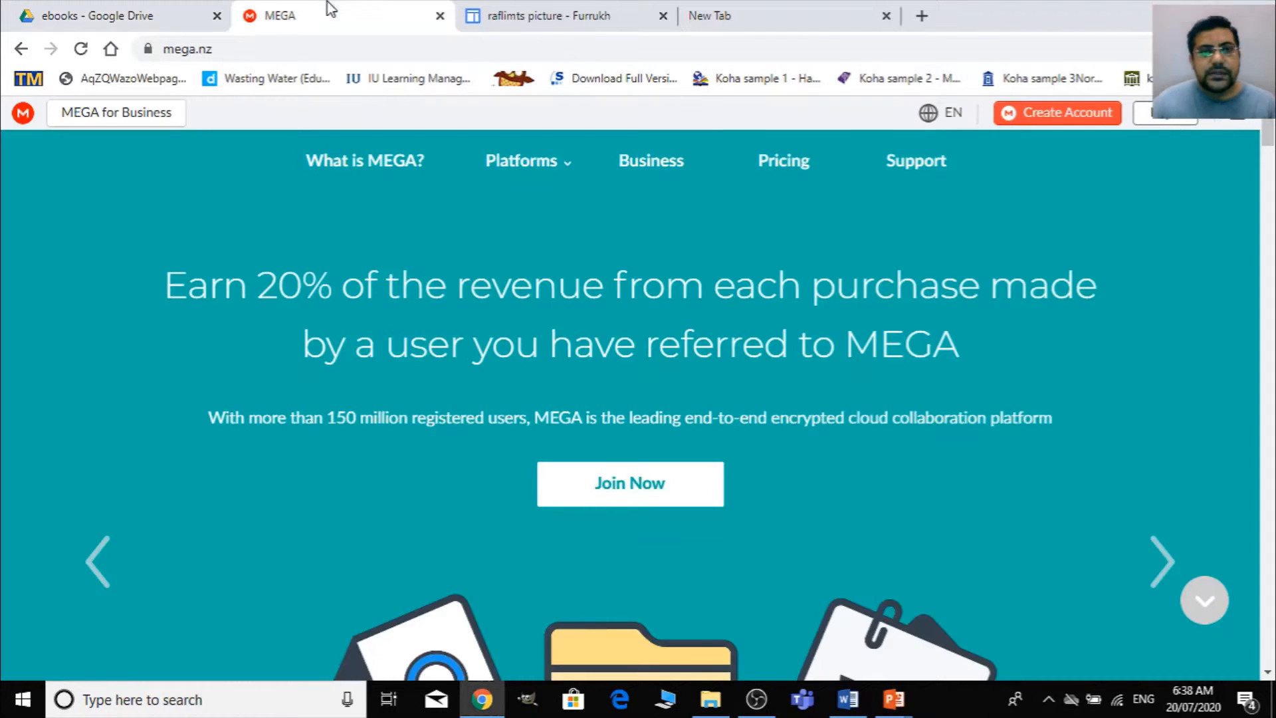
left_click(200, 8)
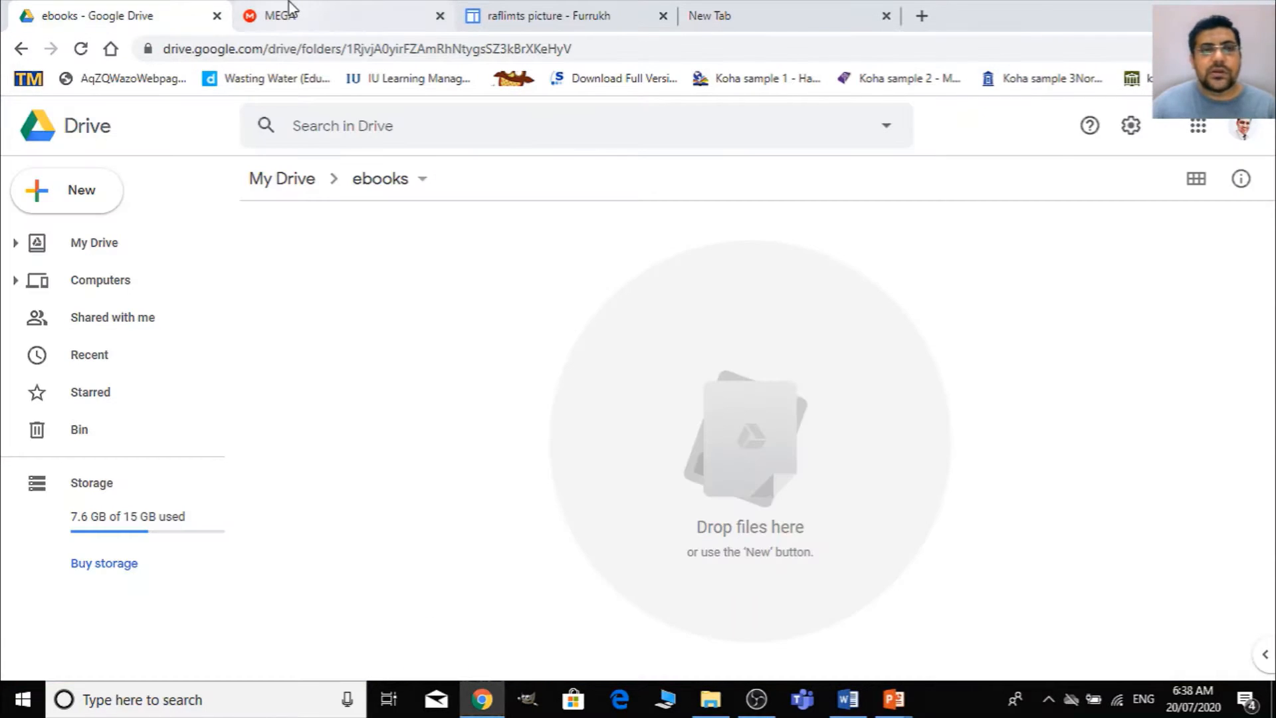
left_click(291, 8)
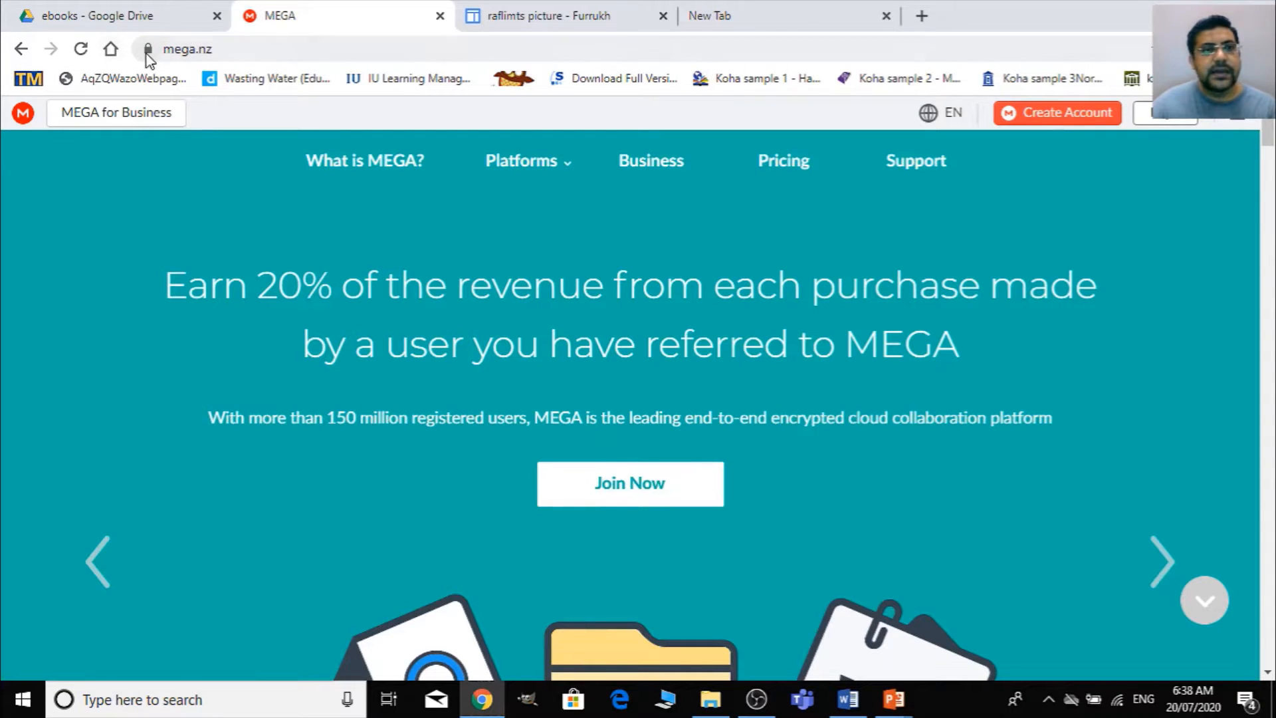
left_click(105, 565)
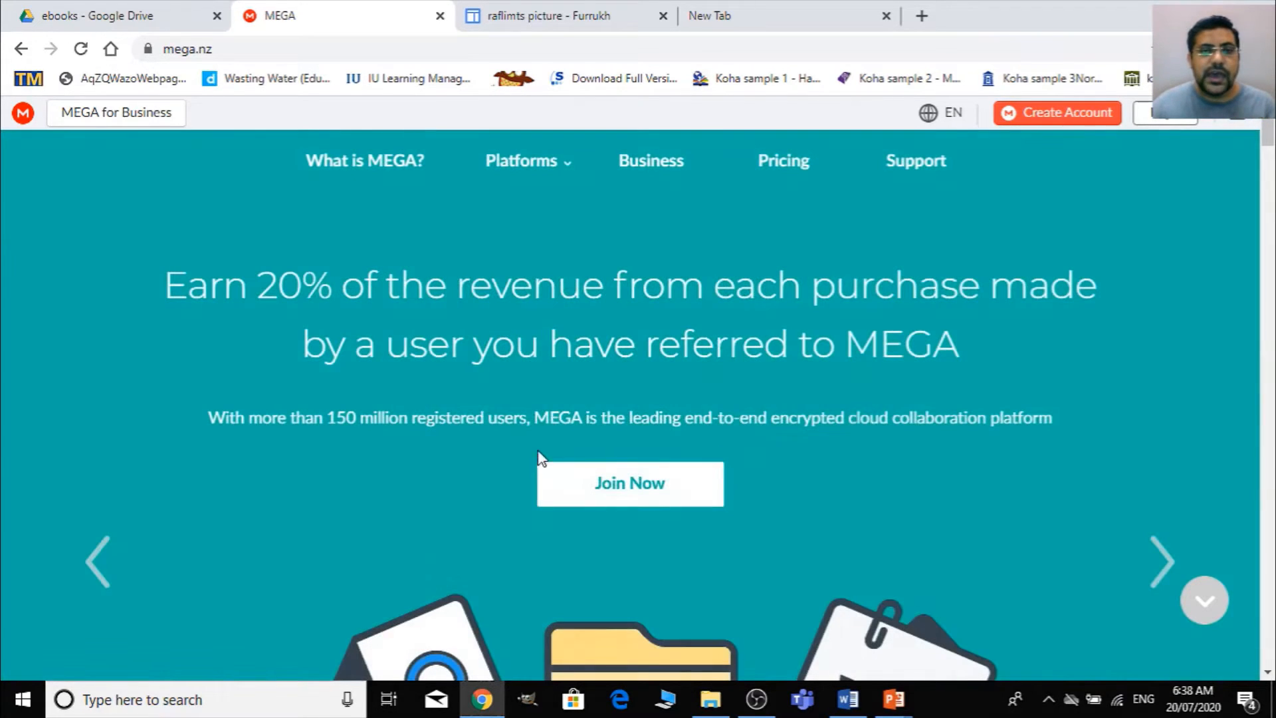
left_click(94, 551)
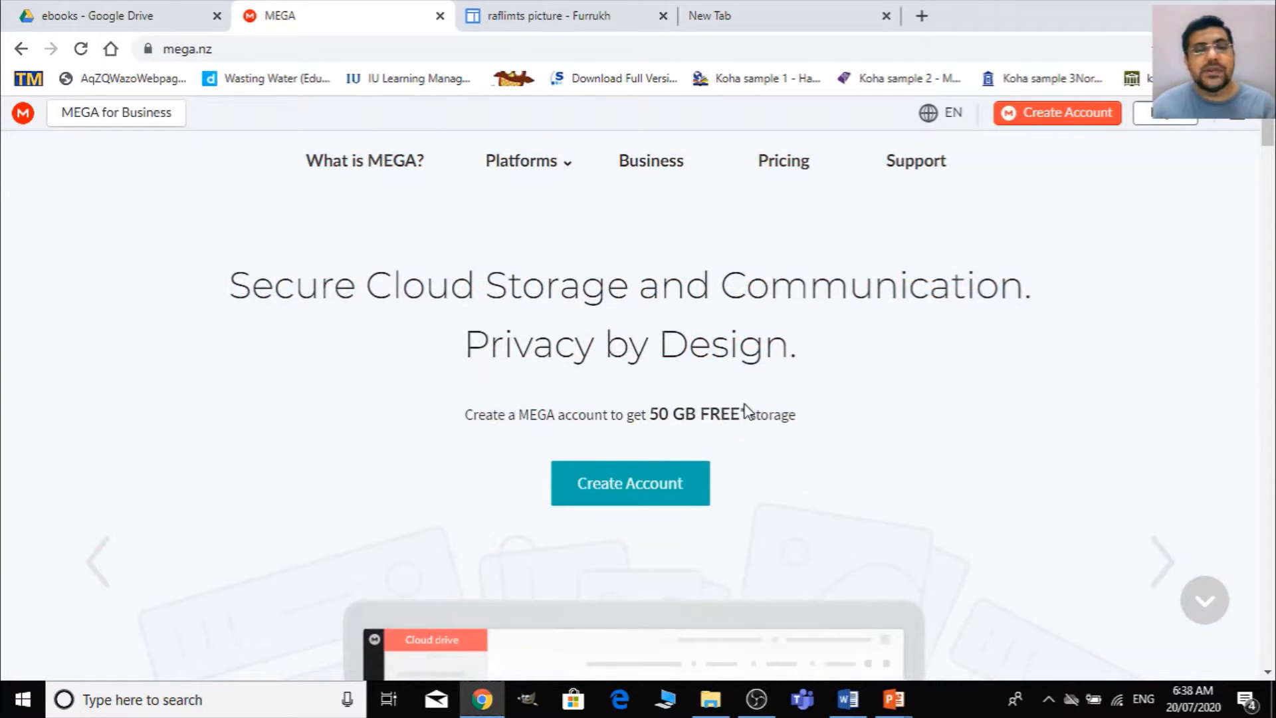
left_click(74, 15)
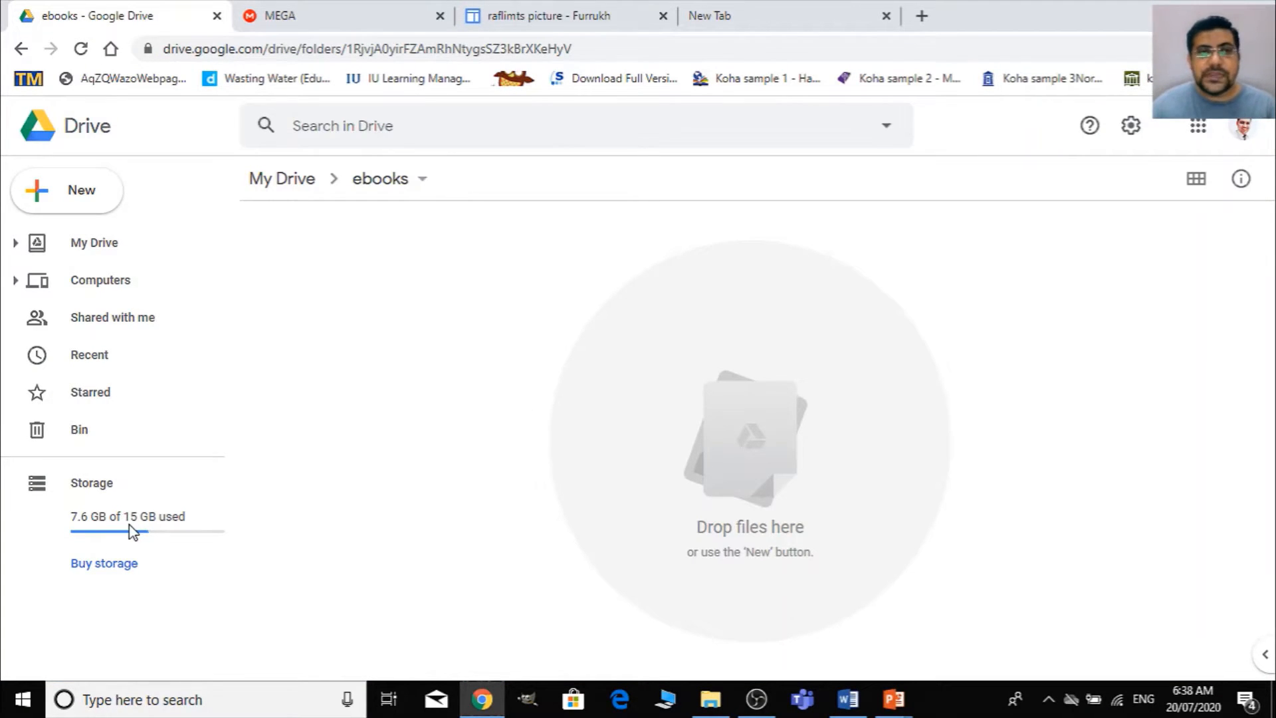
left_click(349, 9)
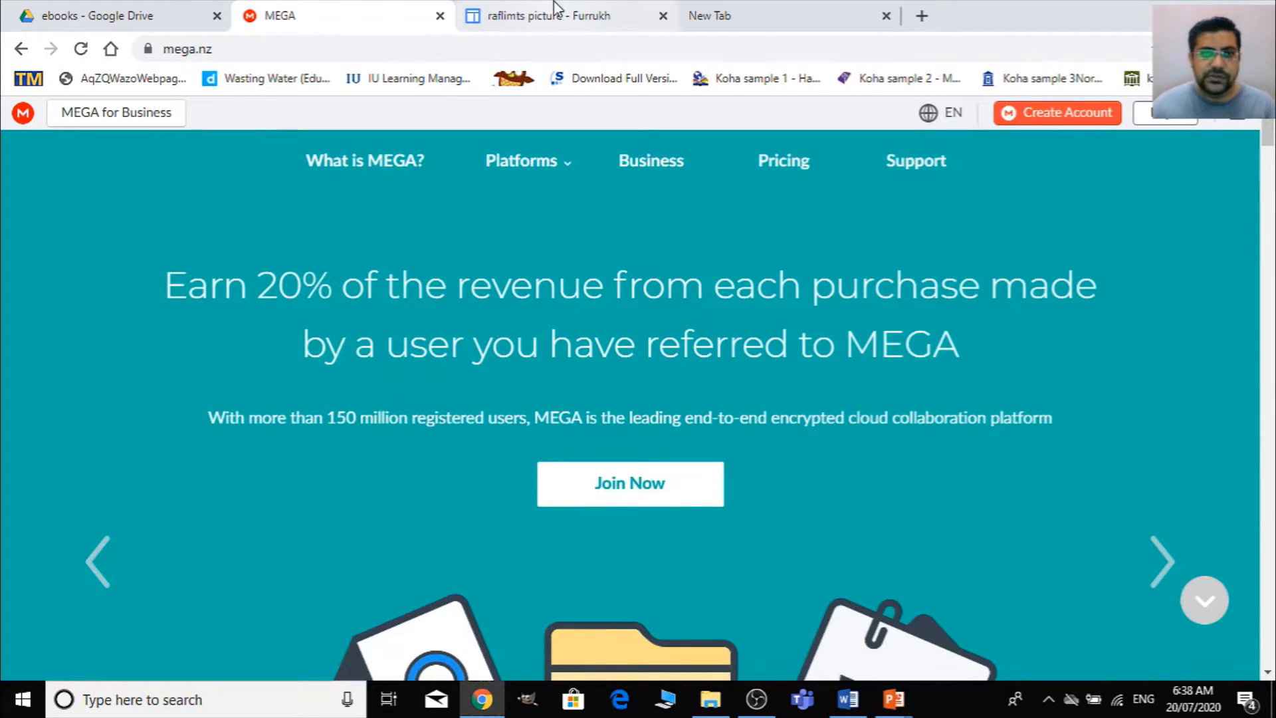
left_click(144, 8)
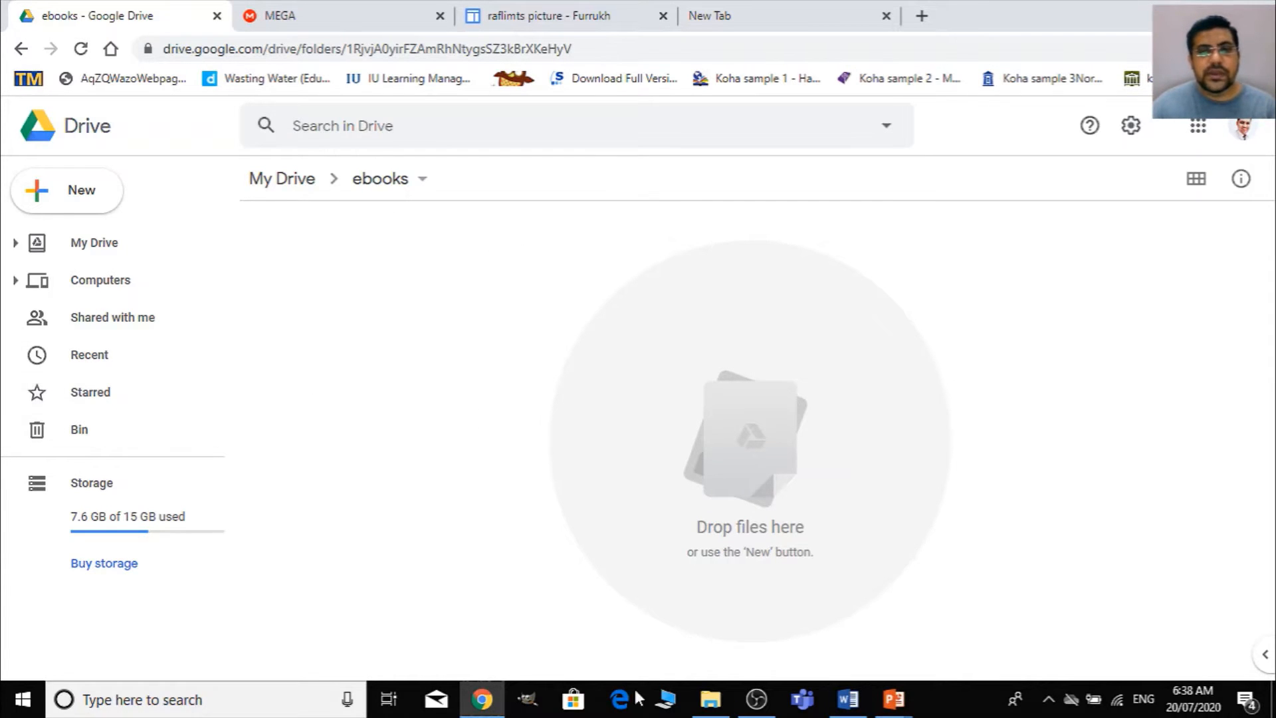
- Switch to File Explorer and select dealing-with-difficult-people, i-still-cant-speak-english and writing-winning-essays in the eBooks folder
mouse_move(710, 706)
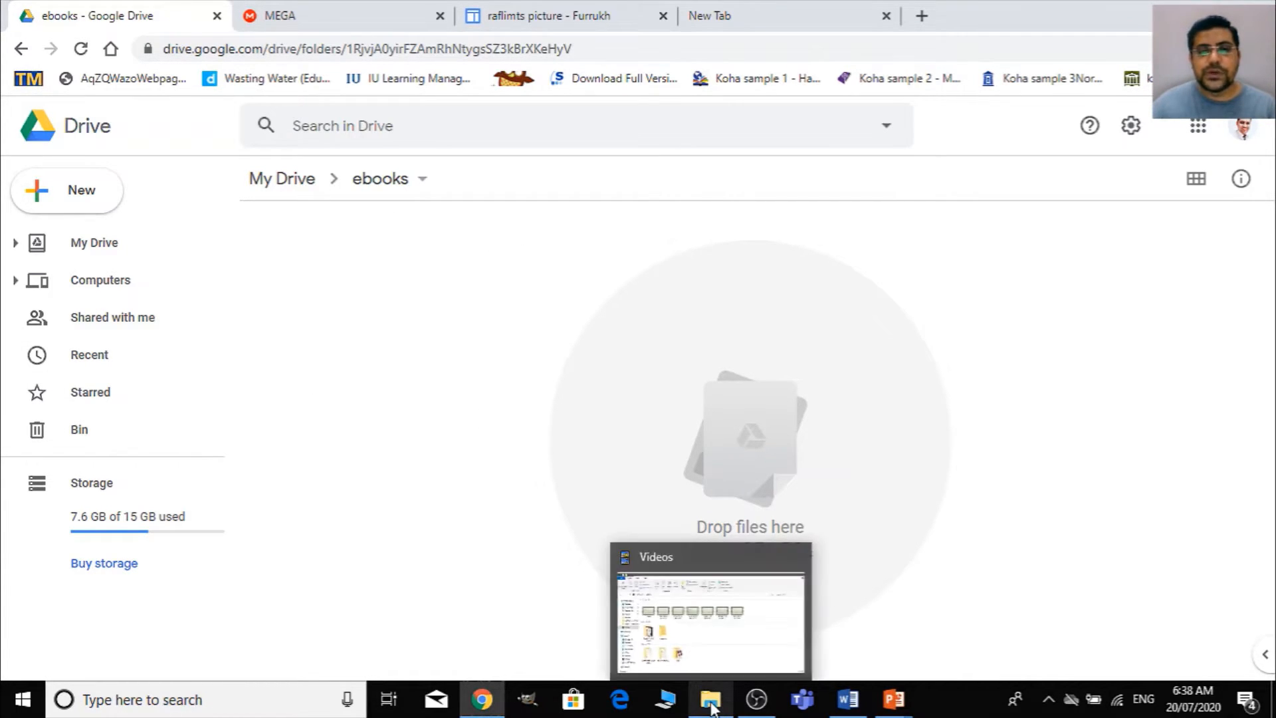
left_click(707, 635)
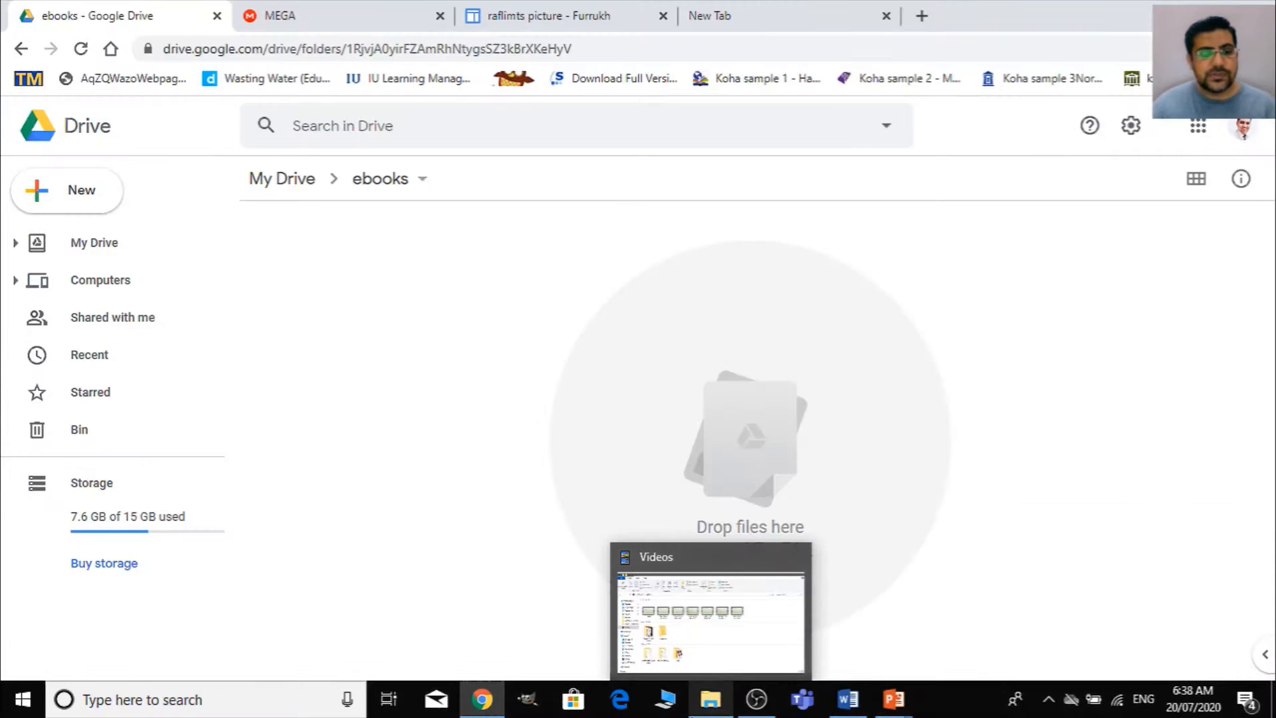
key("super+d")
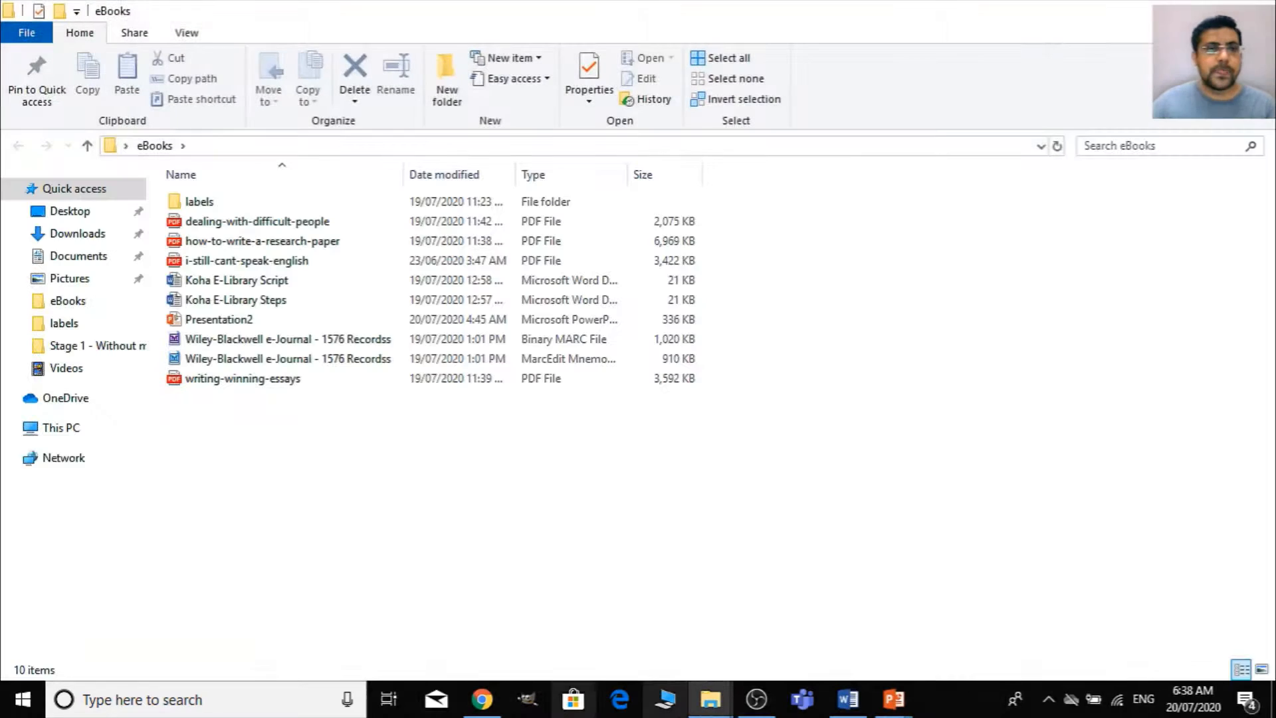
left_click(247, 226)
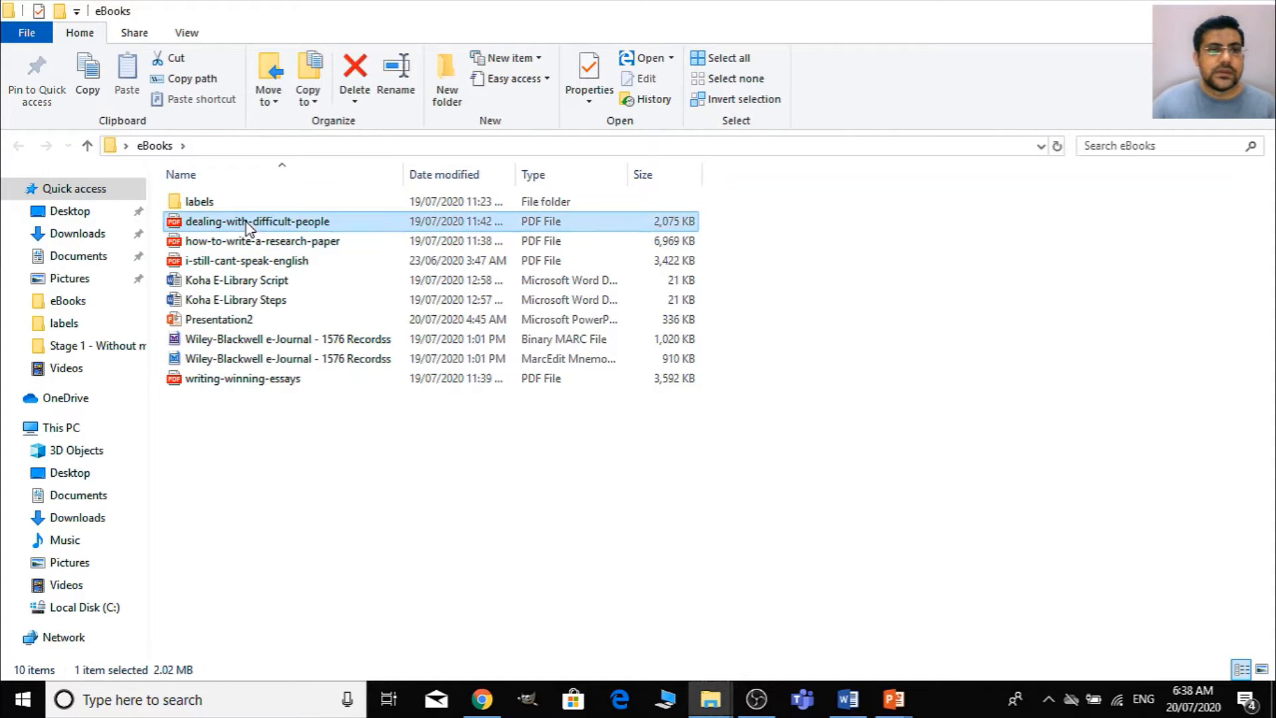
left_click(228, 262, "ctrl")
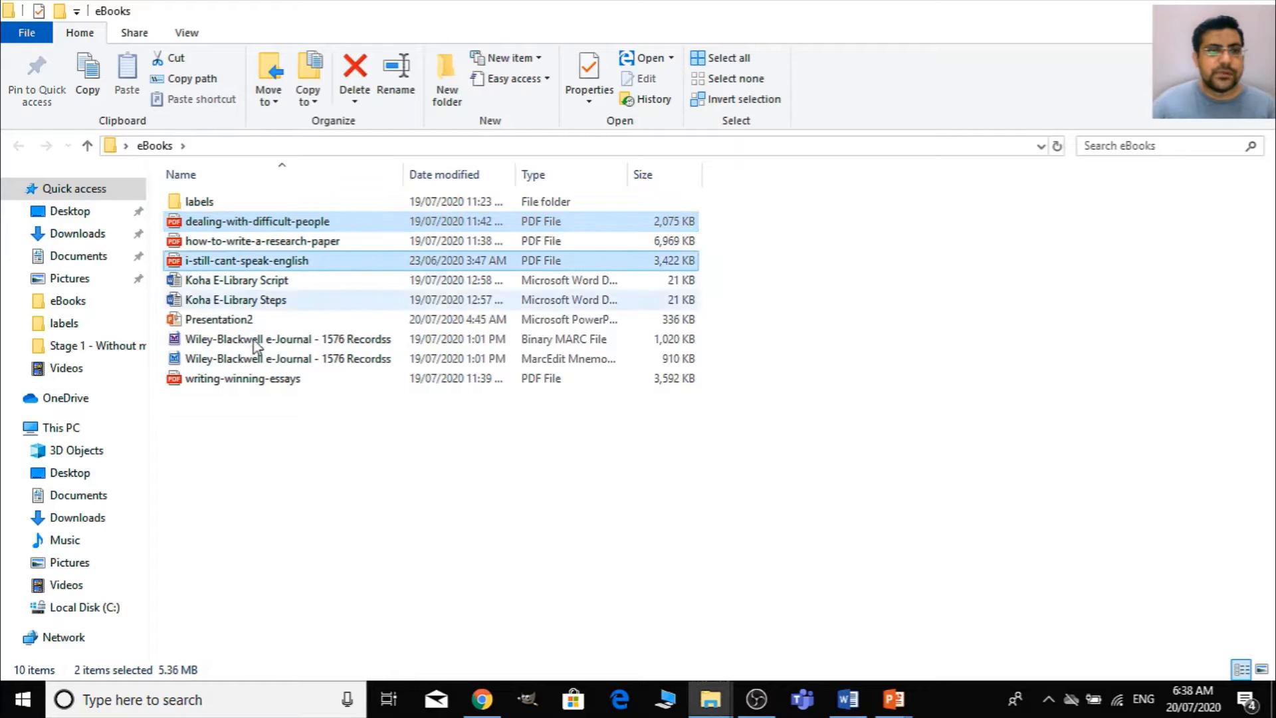
left_click(253, 380, "ctrl")
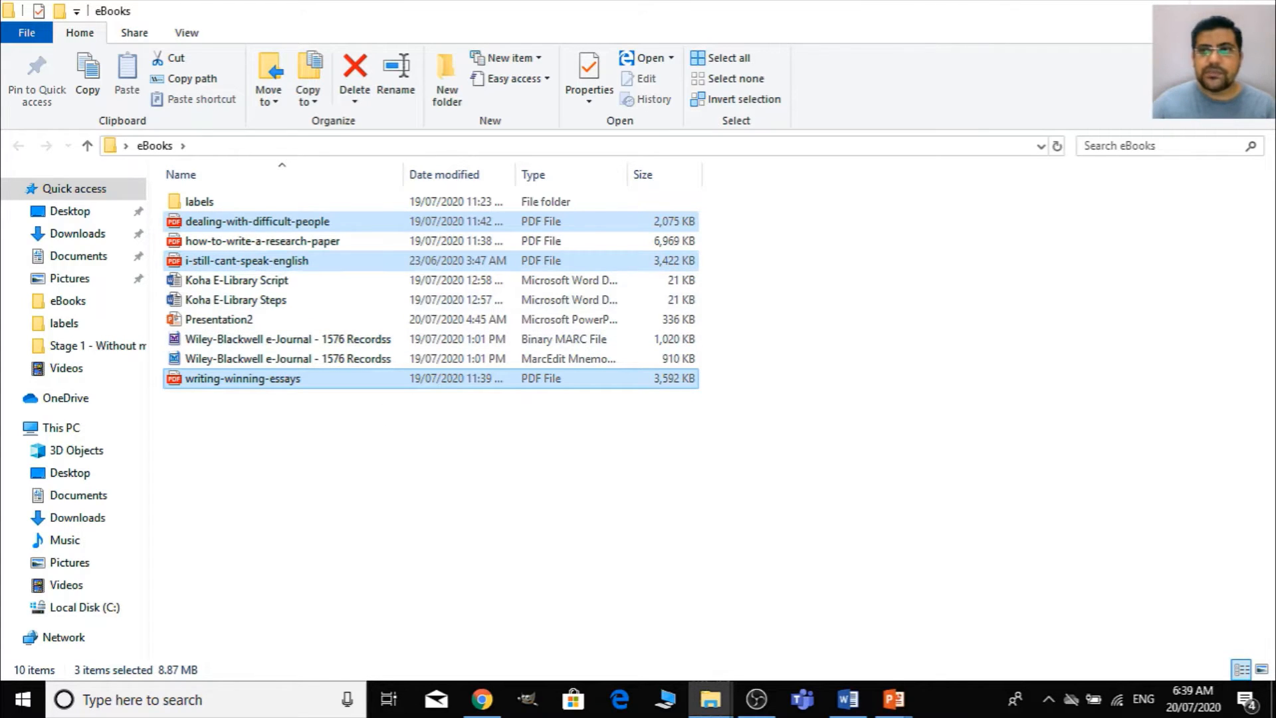
- Restore the eBooks folder and the Drive browser to smaller, movable windows for transferring files between them
double_click(1034, 9)
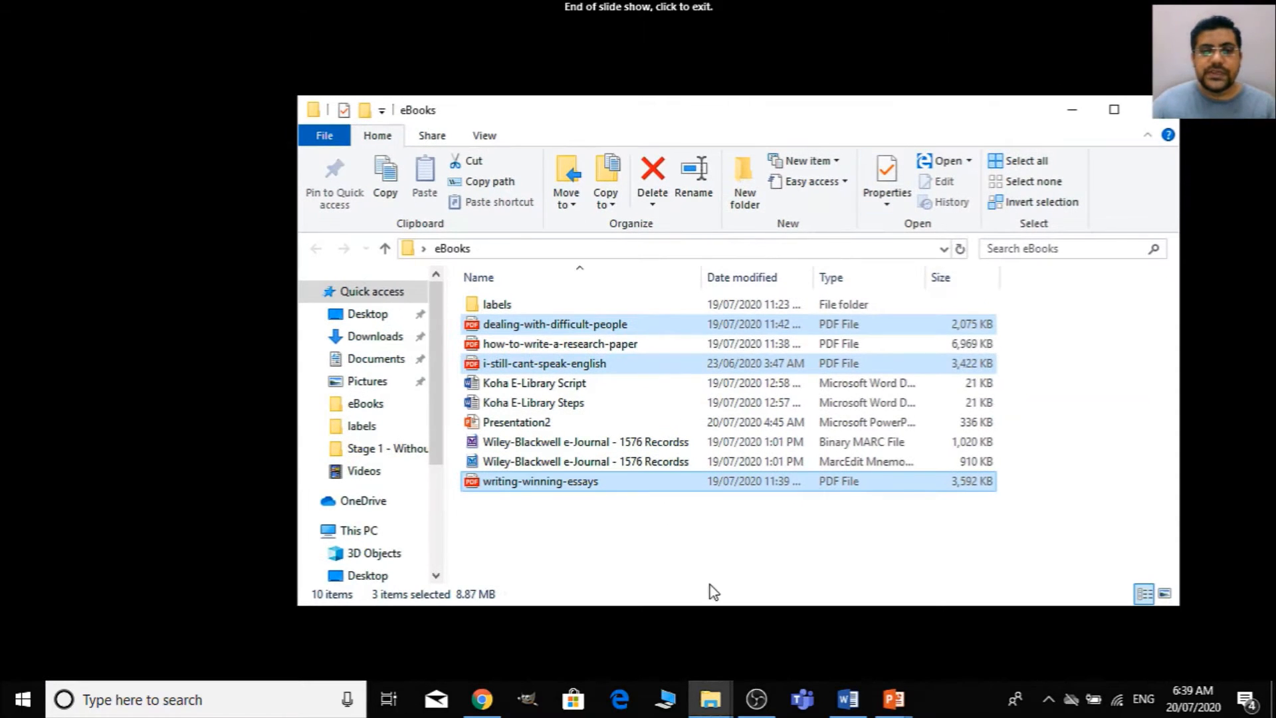
left_click(488, 709)
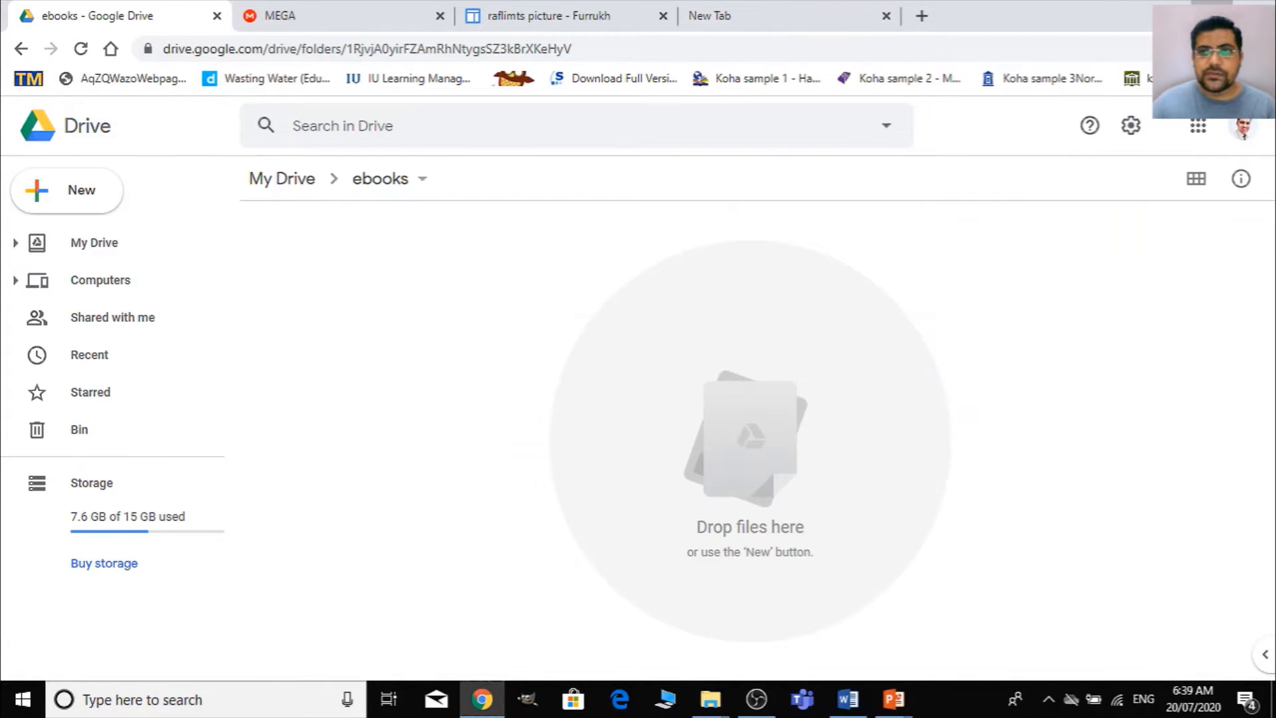
left_click_drag(1016, 14, 1016, 53)
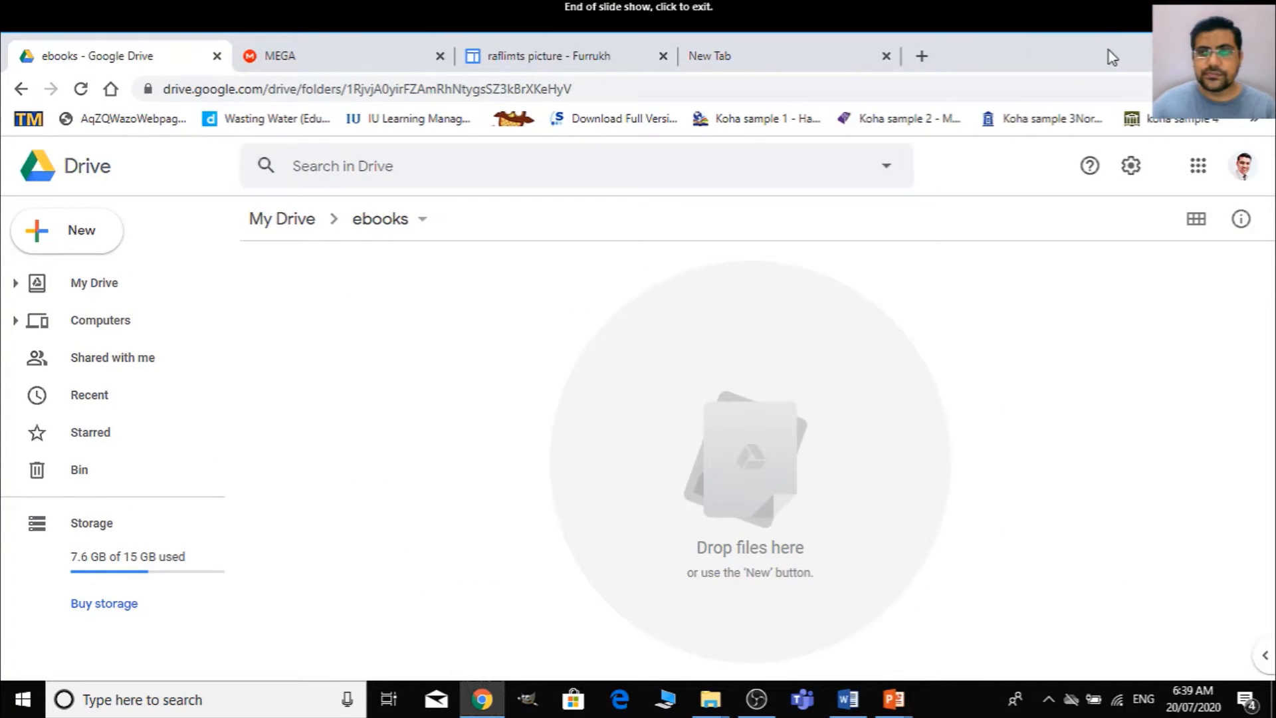
left_click_drag(1108, 50, 1024, 37)
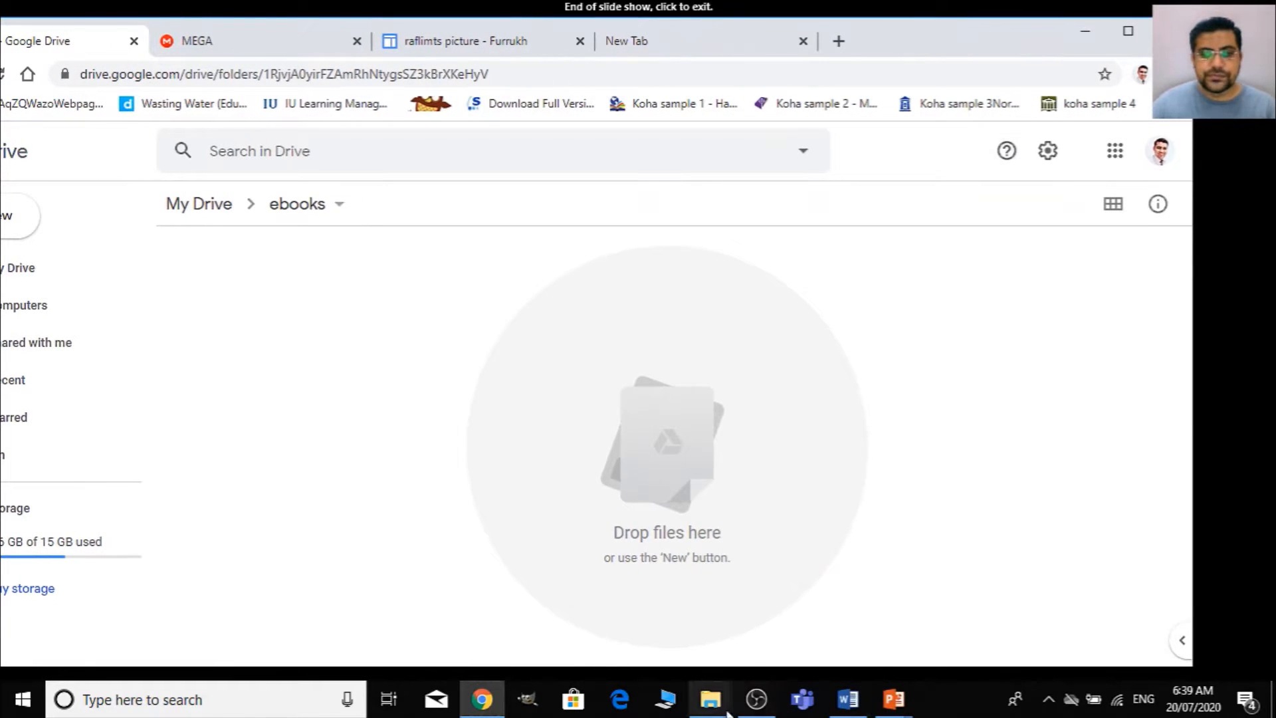
- Upload the three selected PDFs from the eBooks folder into the Drive ebooks folder and dismiss the upload notice
mouse_move(726, 708)
left_click(776, 622)
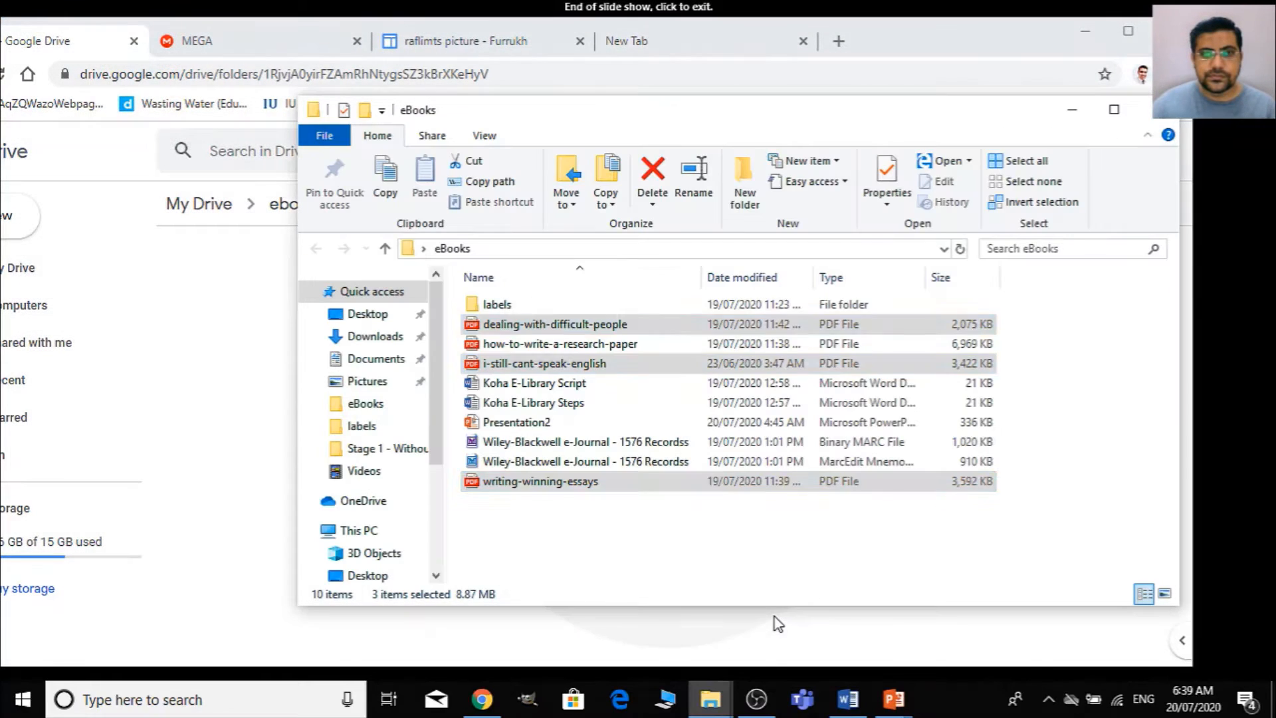
left_click_drag(806, 110, 992, 120)
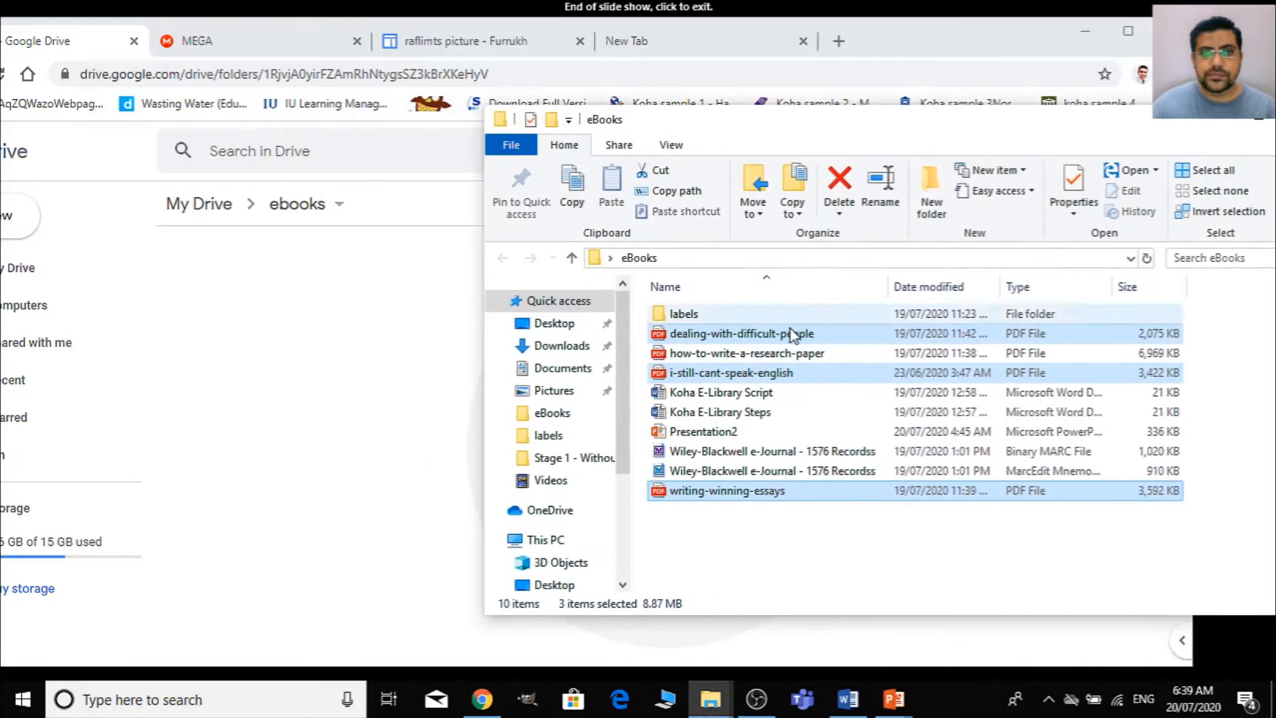
left_click_drag(792, 334, 432, 386)
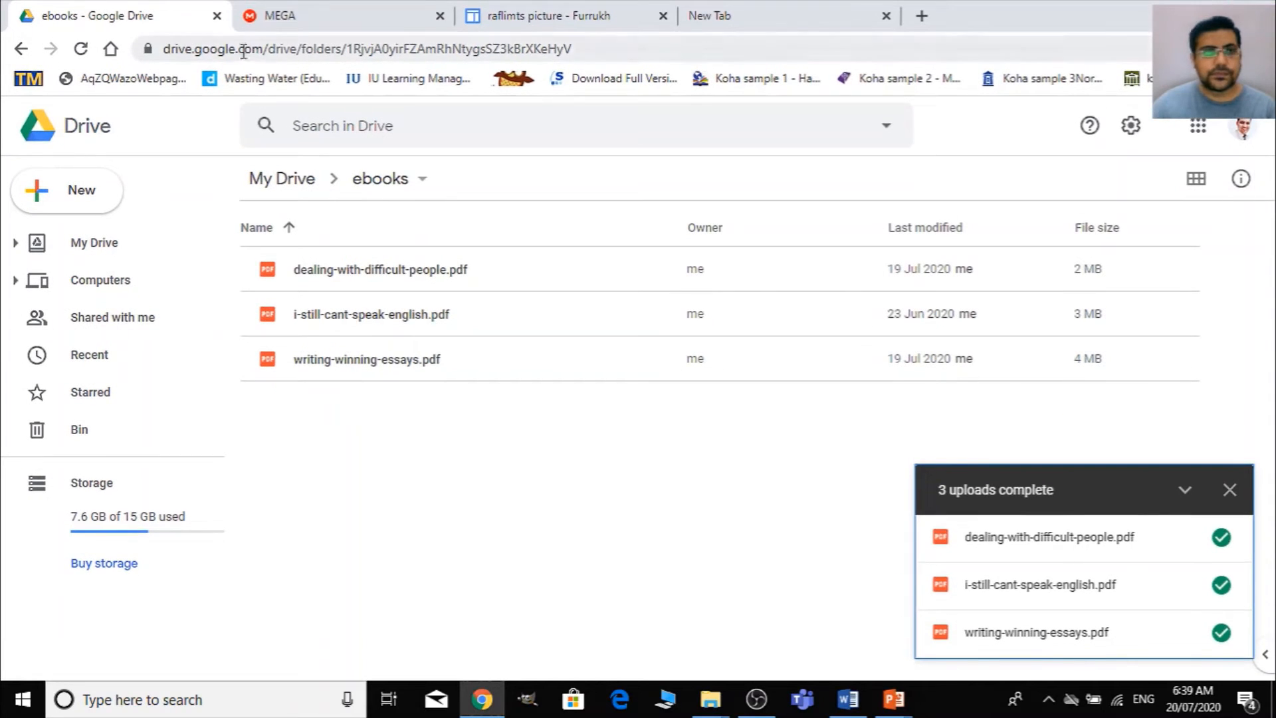
left_click(1228, 492)
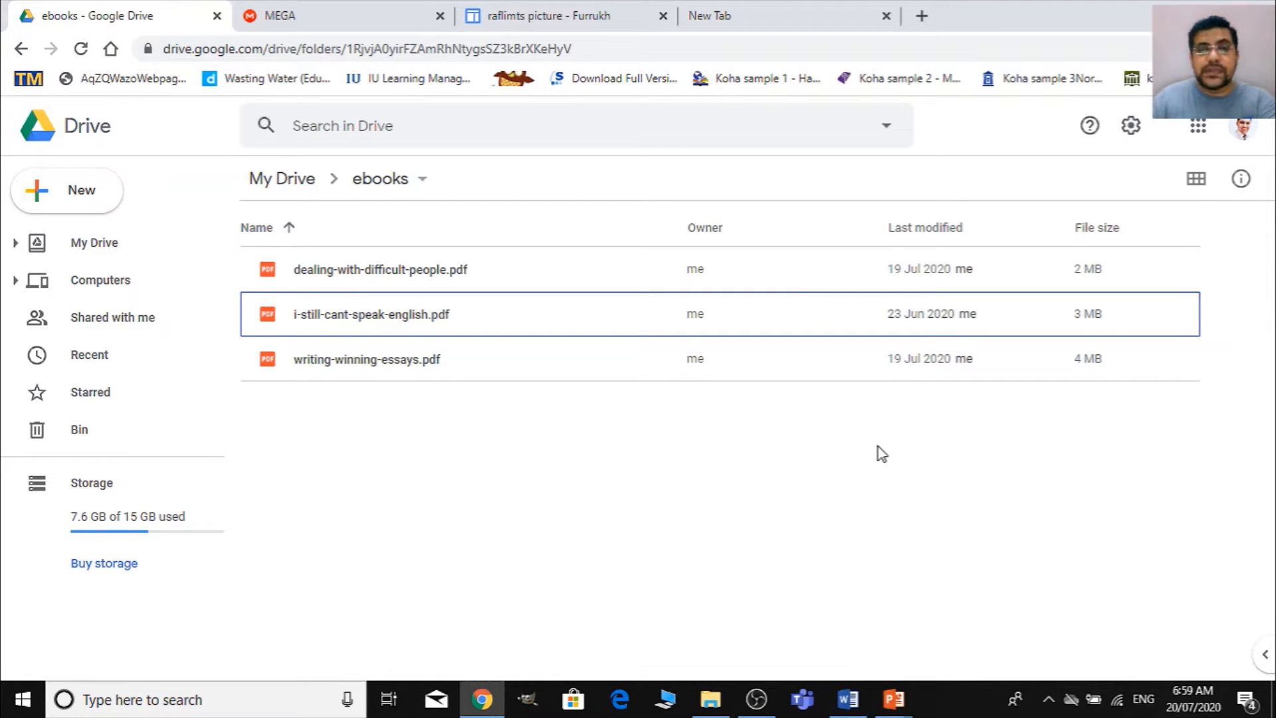
- Open image 1 from the labels subfolder of the local eBooks folder for editing in Paint, viewed at 50%
left_click(694, 702)
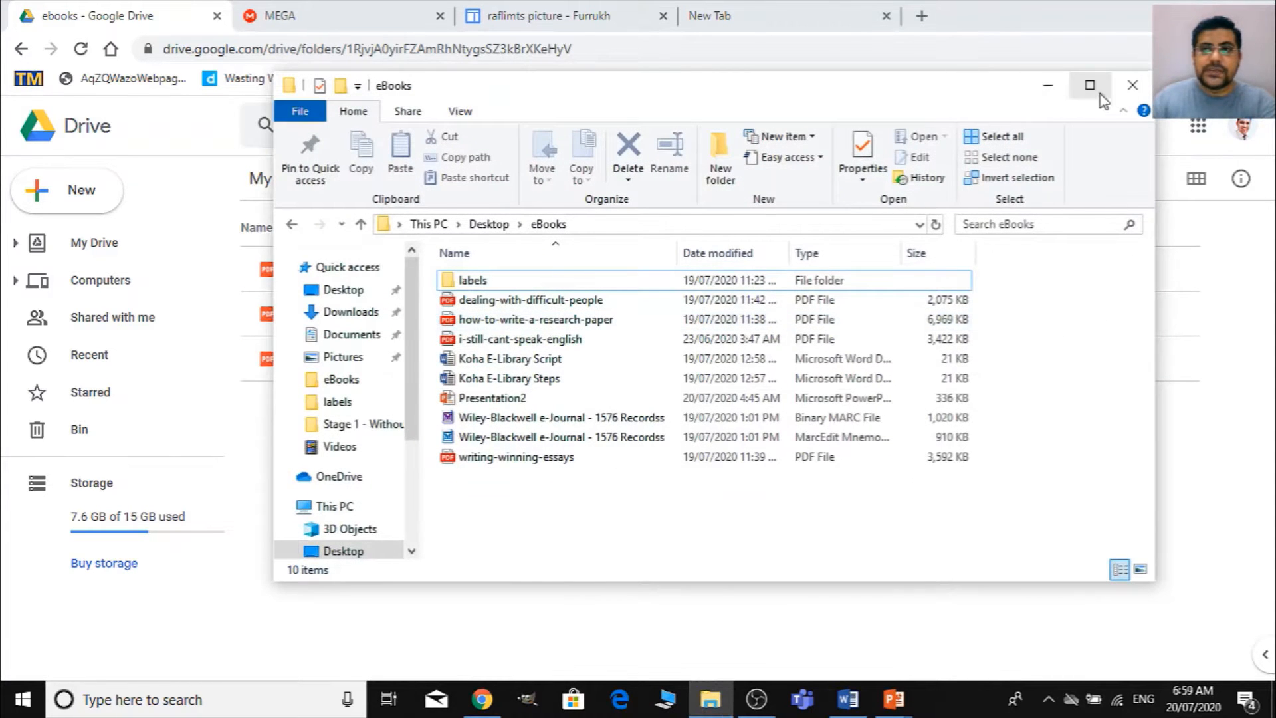
left_click(1090, 87)
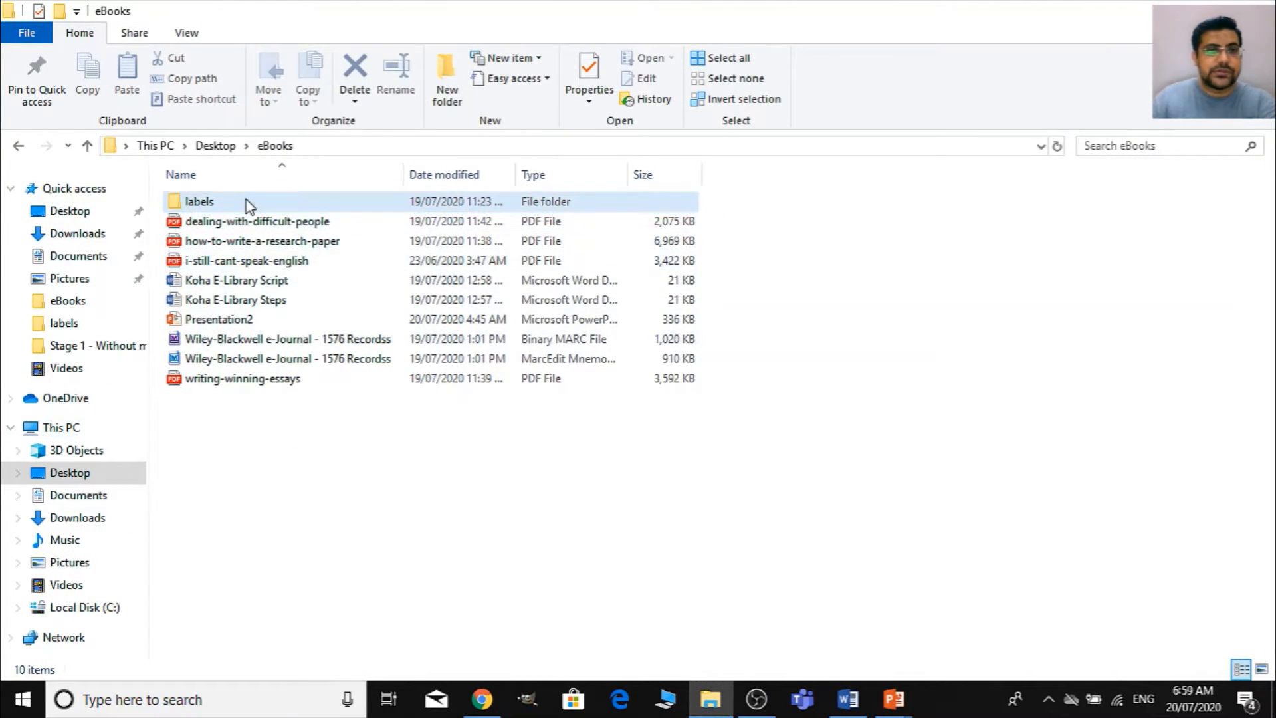
double_click(248, 204)
right_click(213, 170)
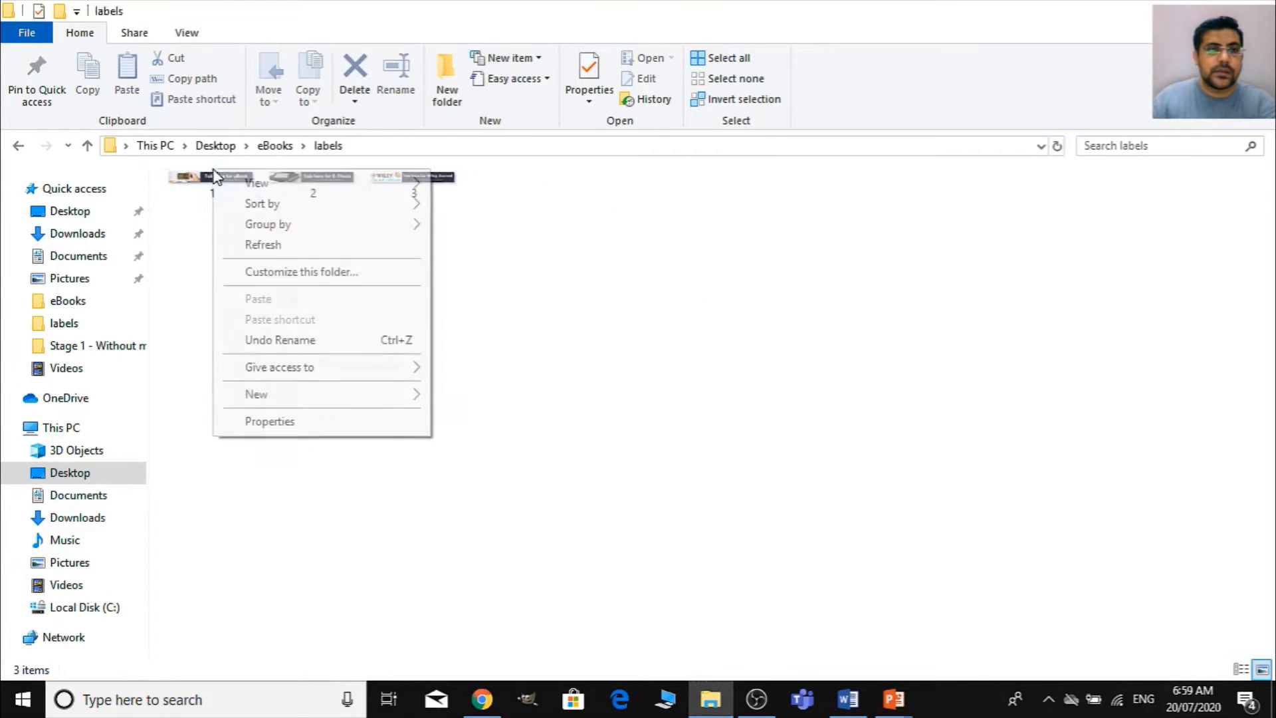
left_click(211, 227)
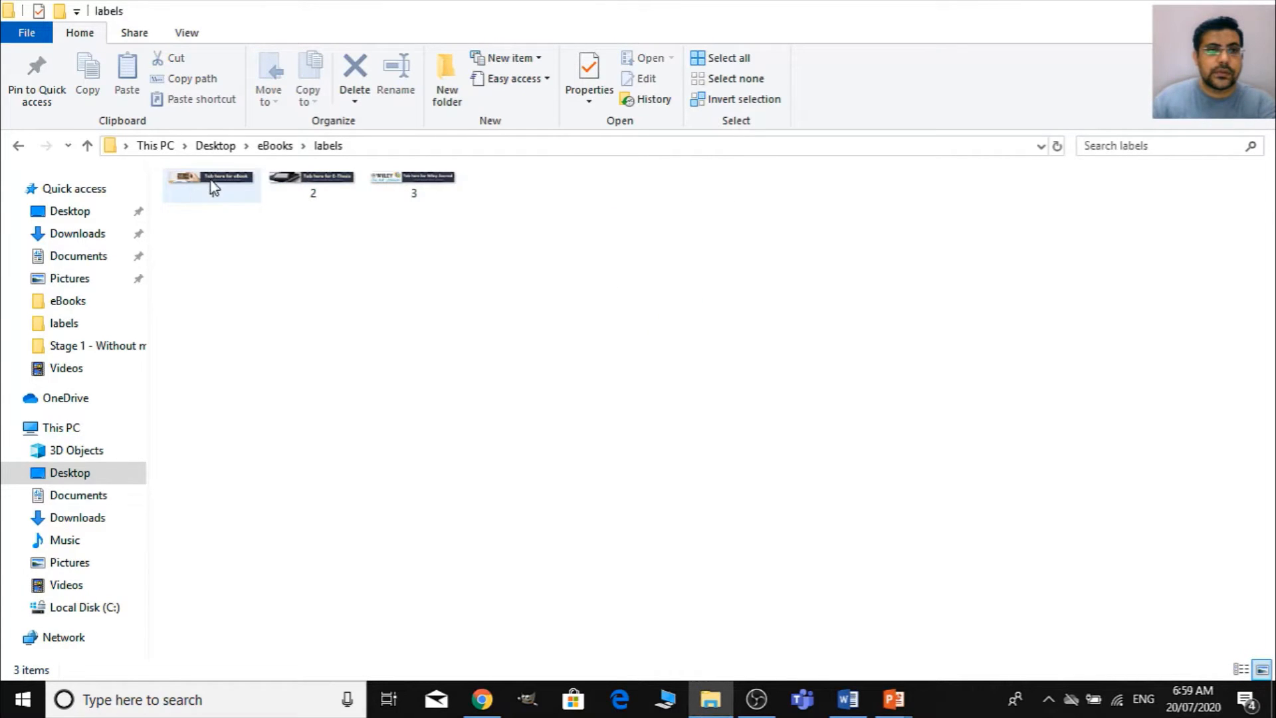
right_click(211, 186)
left_click(299, 272)
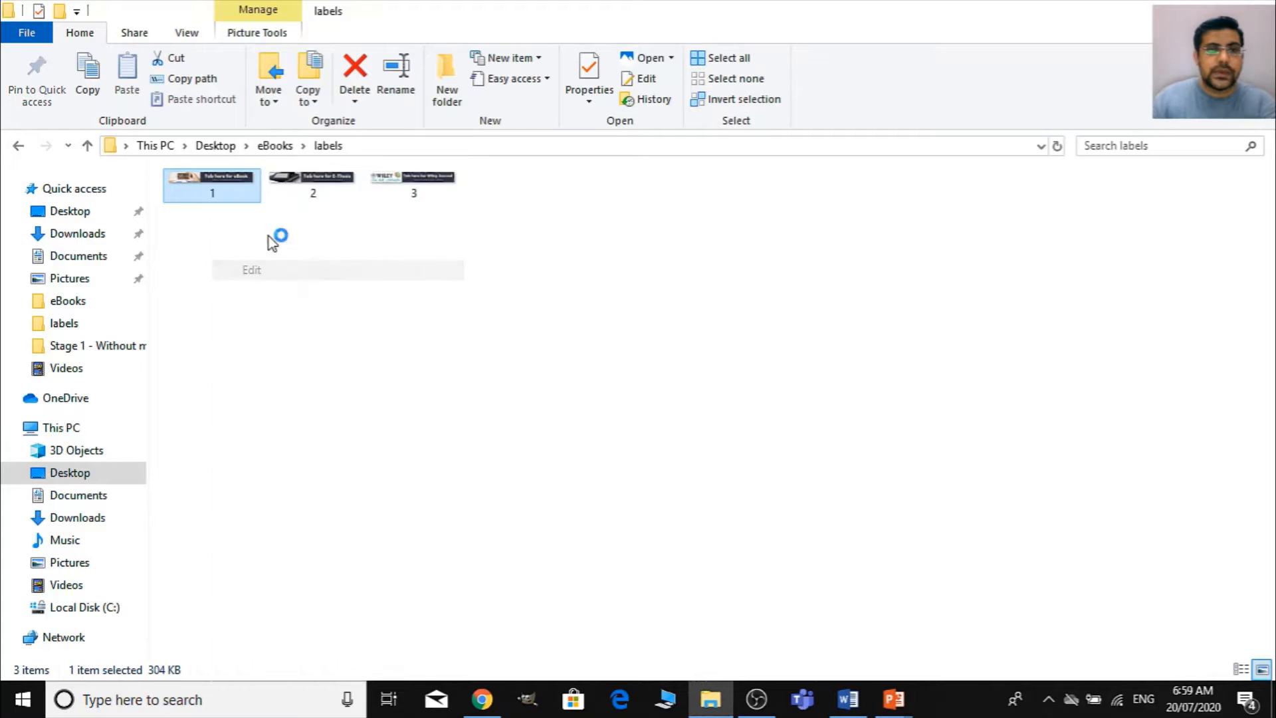
scroll(605, 417, "down", 1)
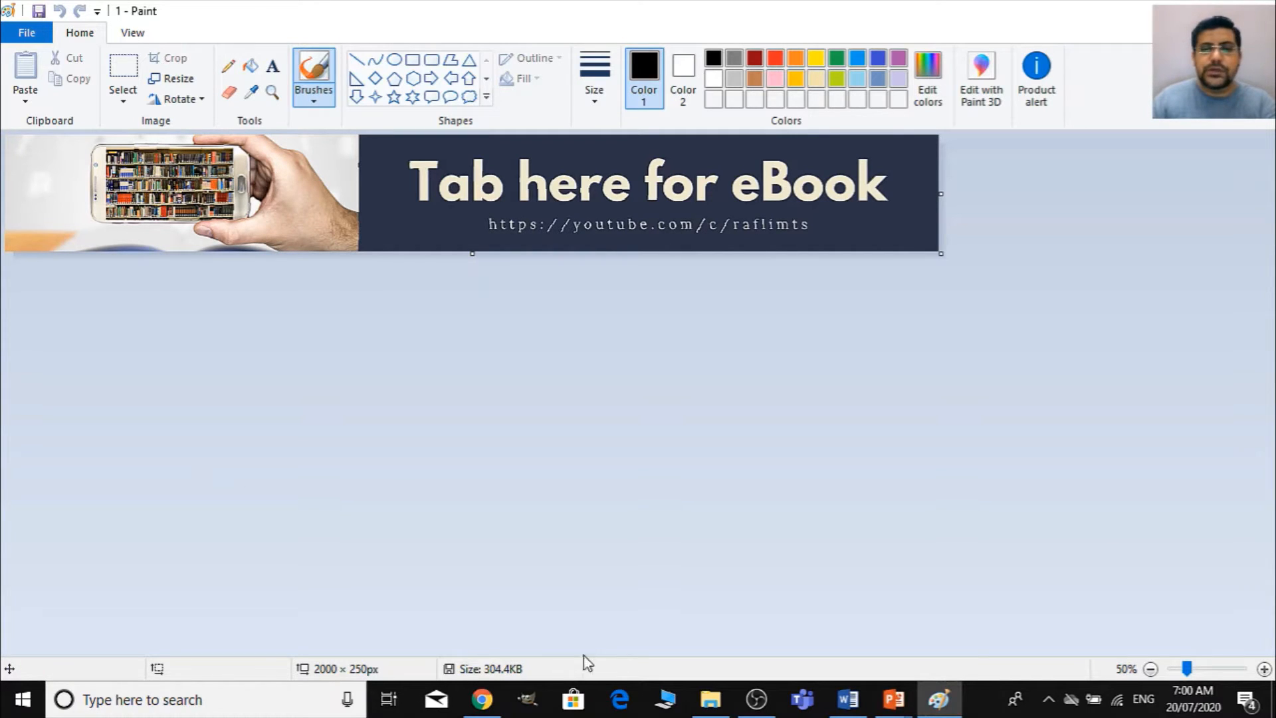
- Check the eBook banner's width and height in pixels in the resize settings without changing them
left_click(170, 80)
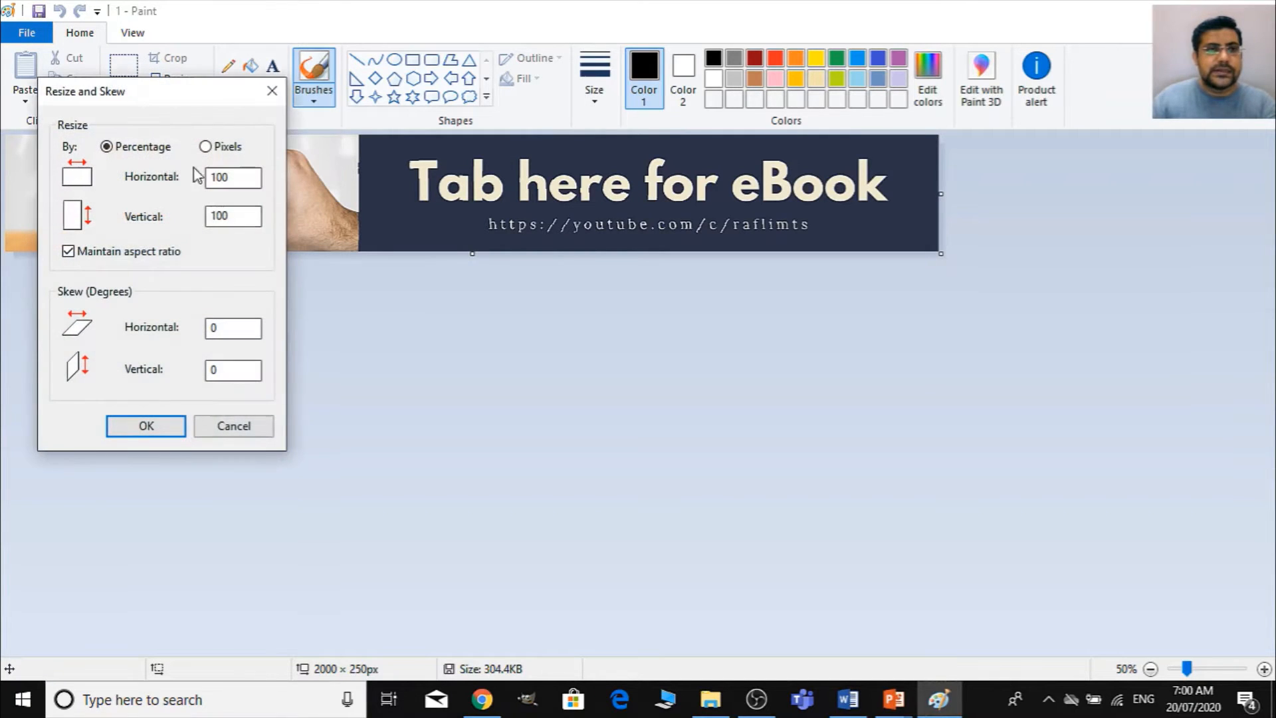
left_click(226, 148)
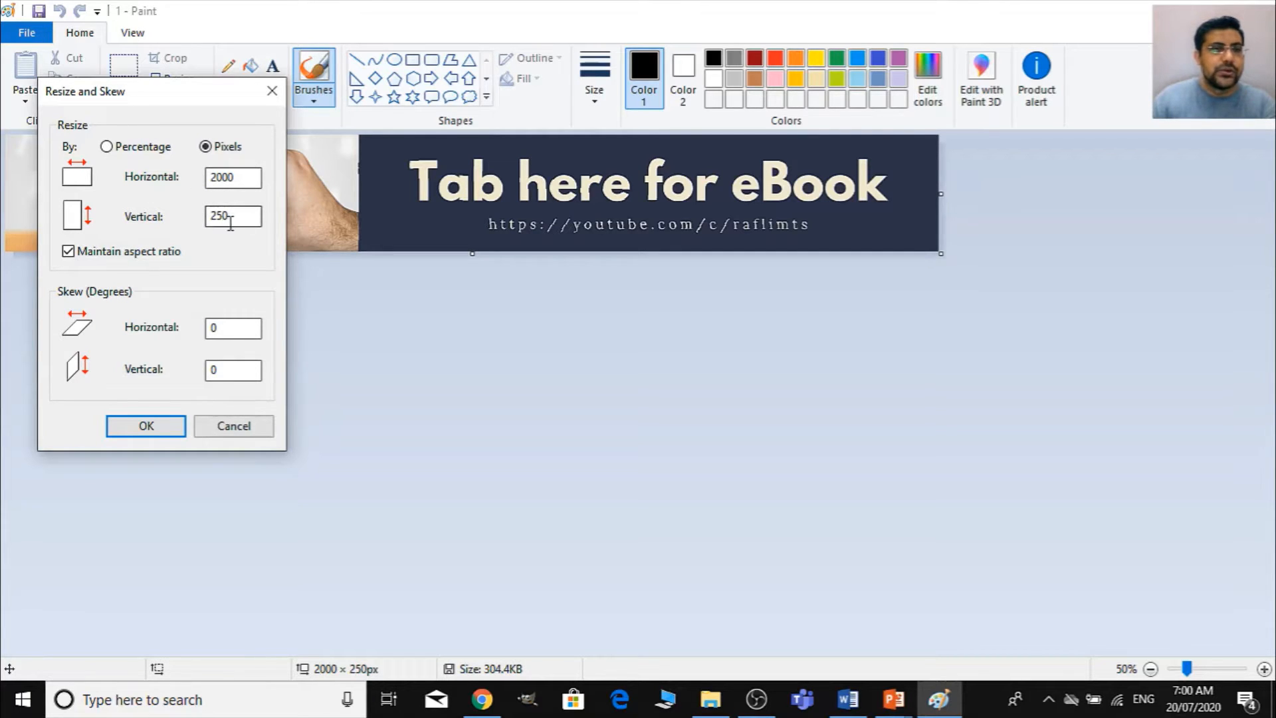
left_click(253, 429)
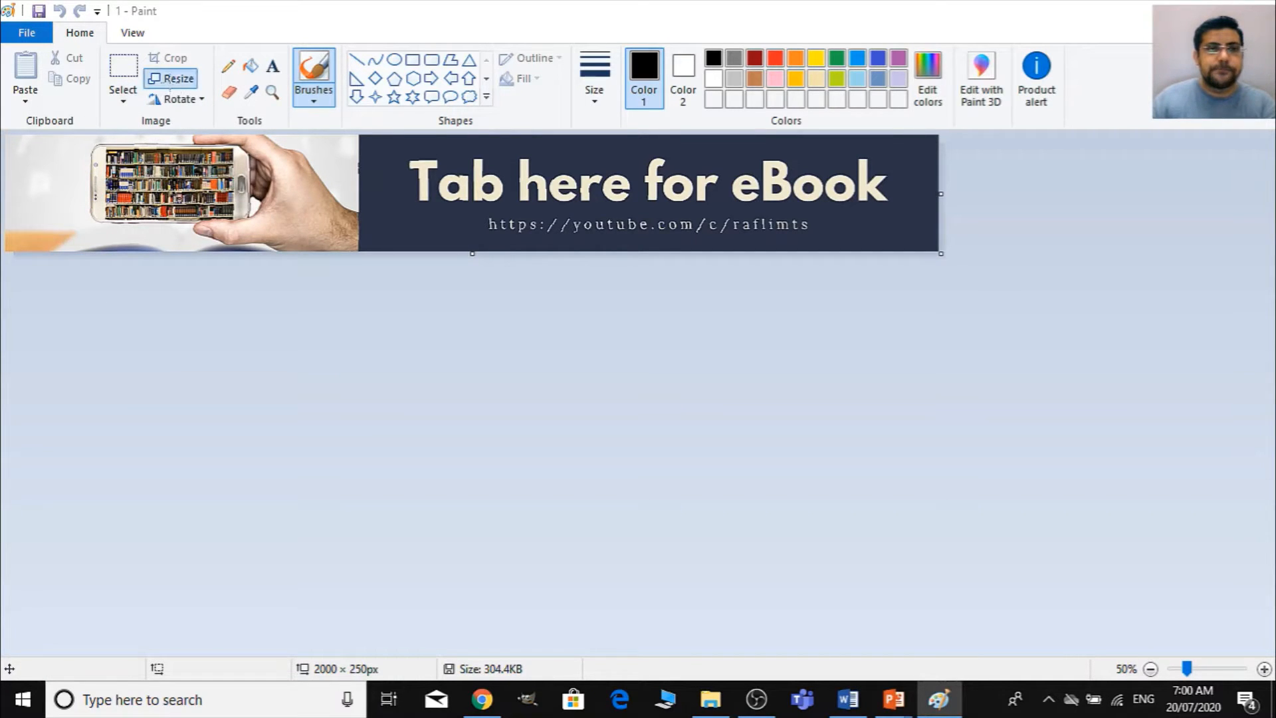
left_click(170, 79)
left_click(205, 146)
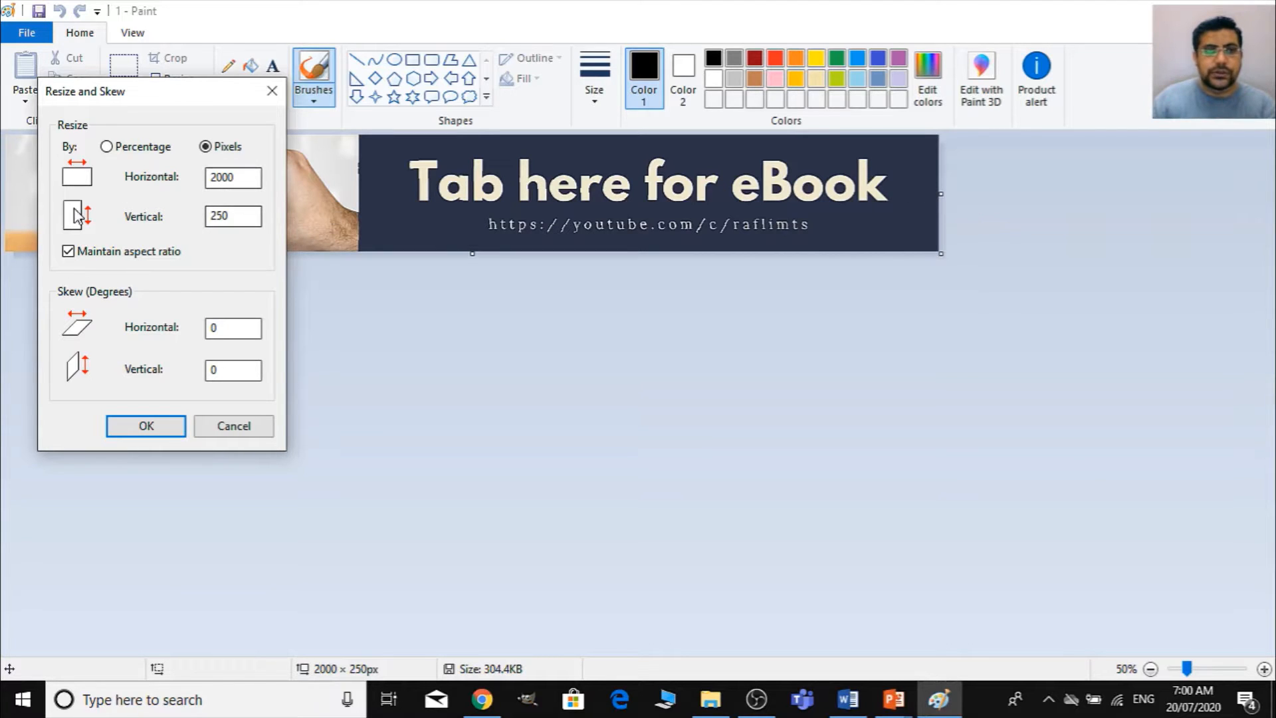
left_click(237, 428)
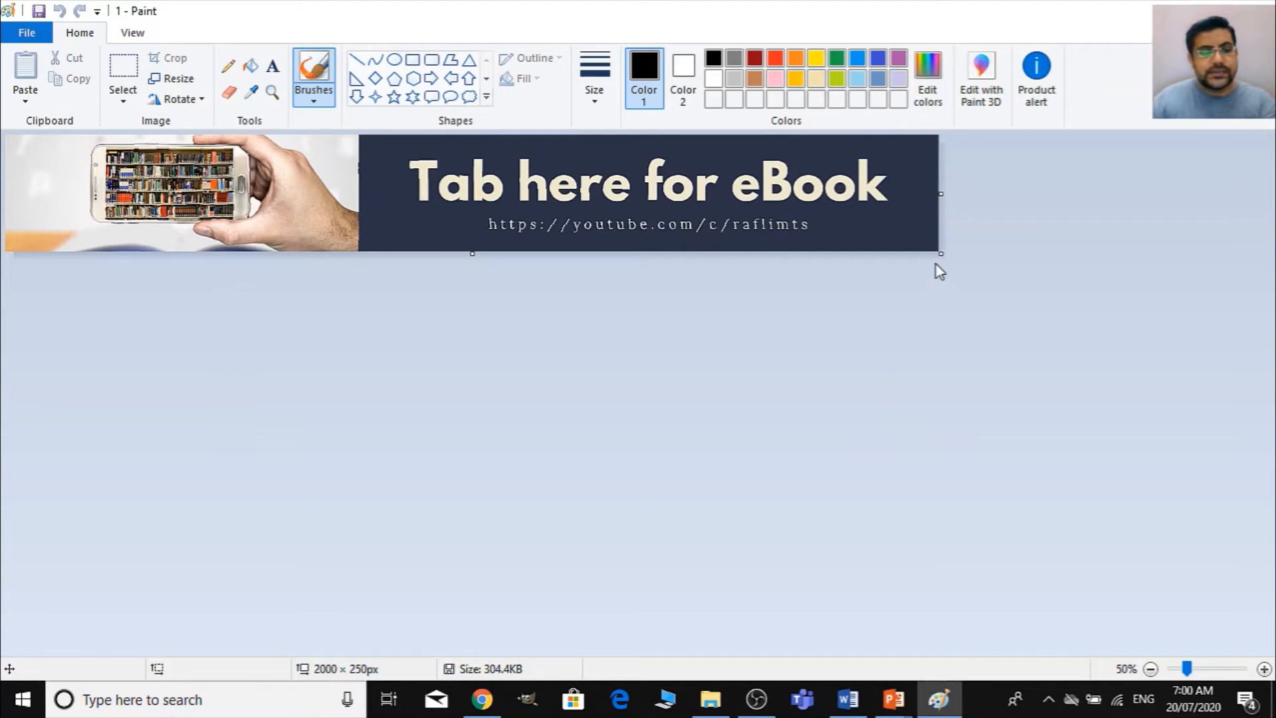
key("ctrl+a")
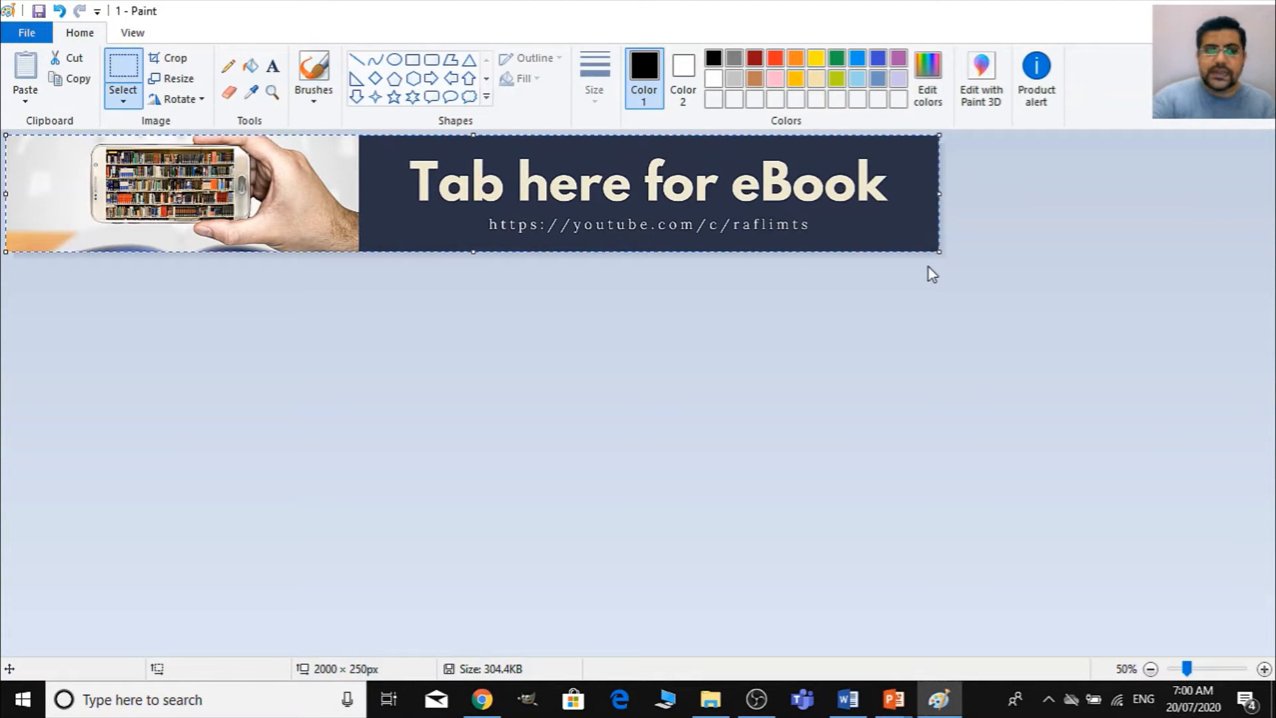
key("Delete")
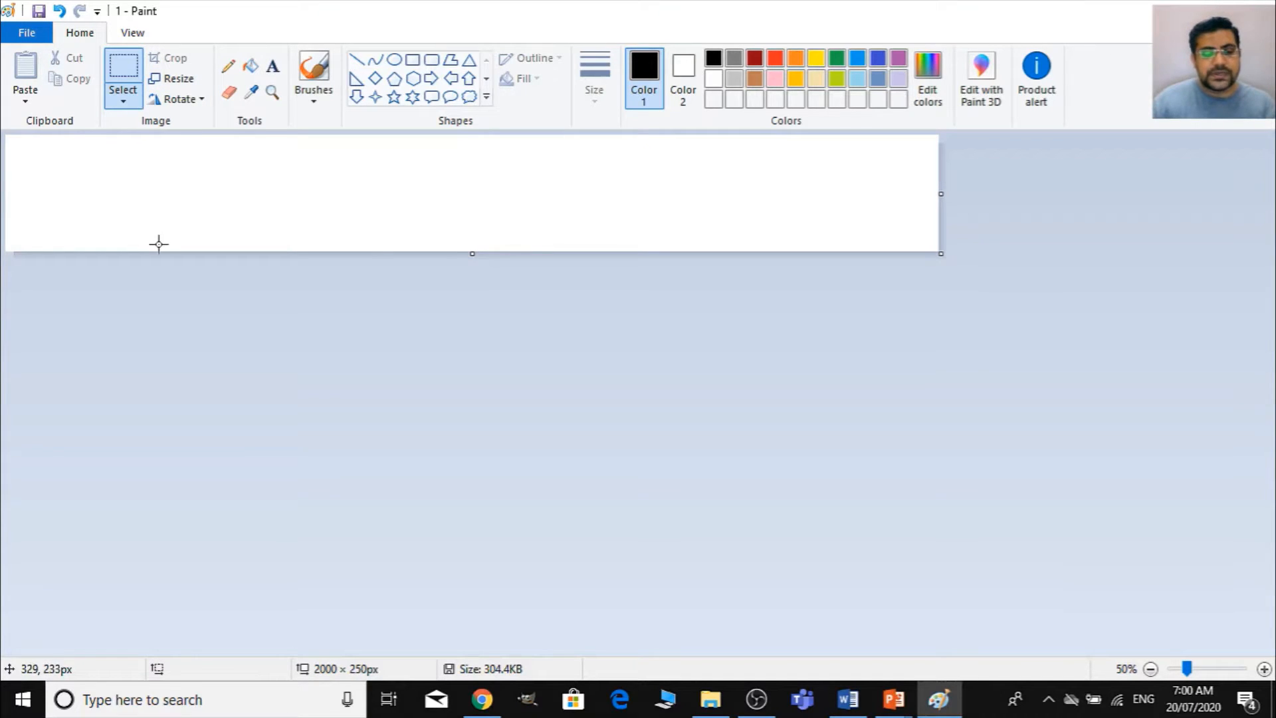
key("ctrl+z")
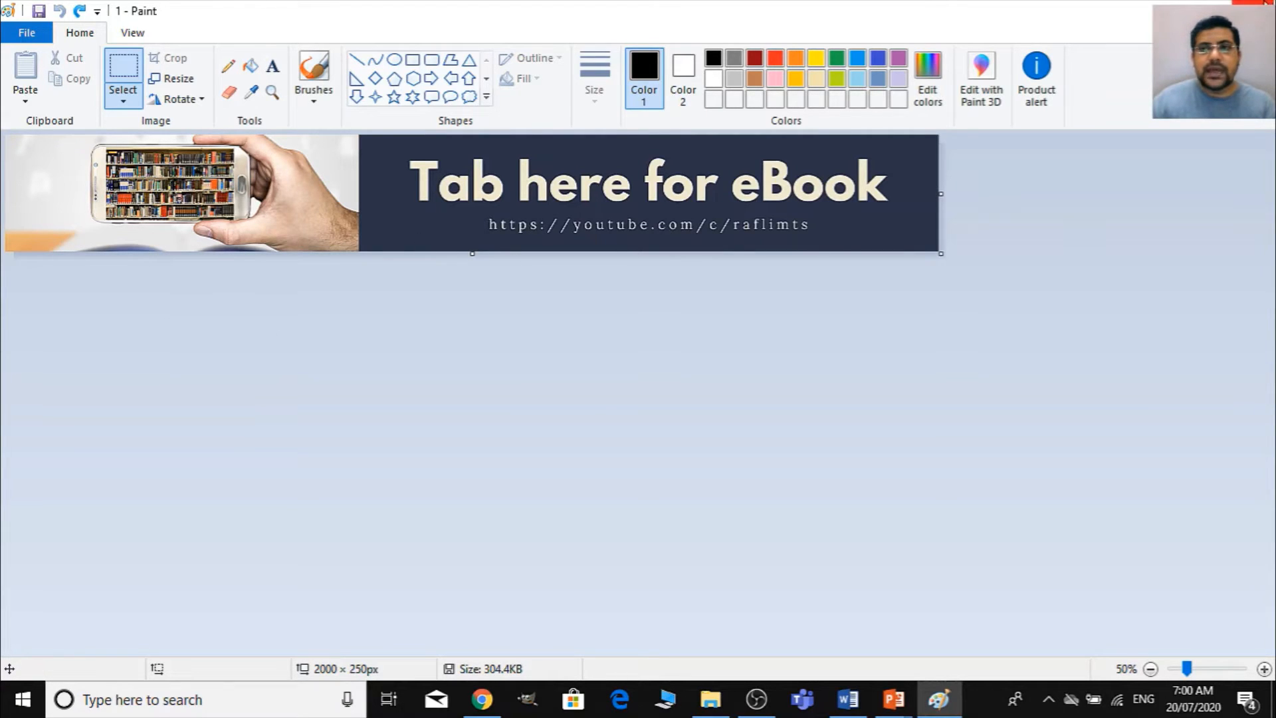
- Close the eBook banner without saving and open image 2 from the labels folder in Paint, viewed at 50%
left_click(1257, 8)
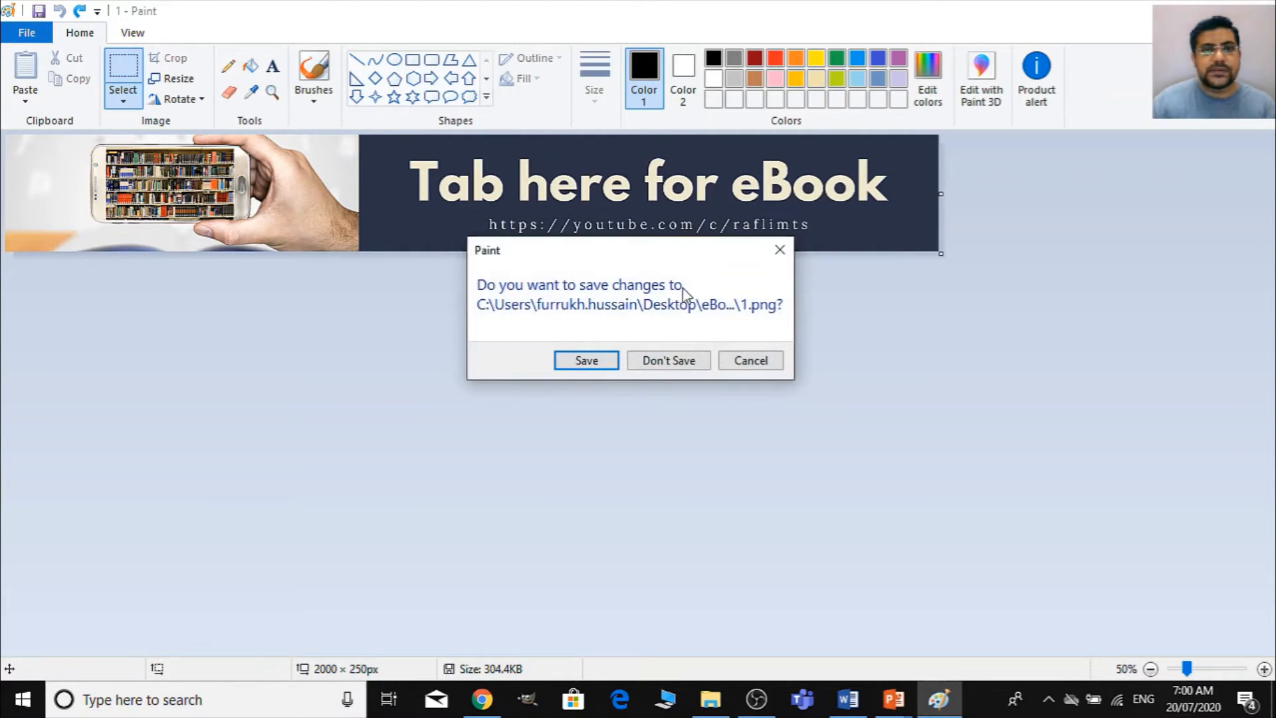
left_click(652, 367)
right_click(281, 180)
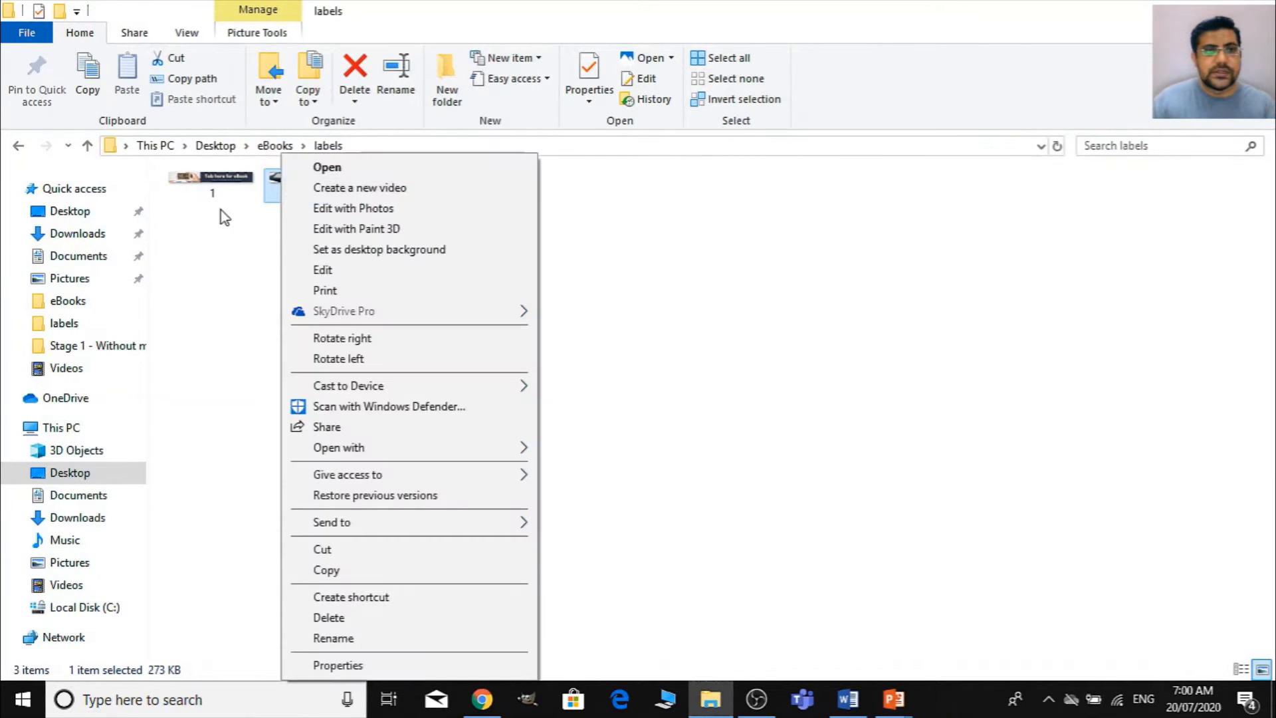
left_click(358, 268)
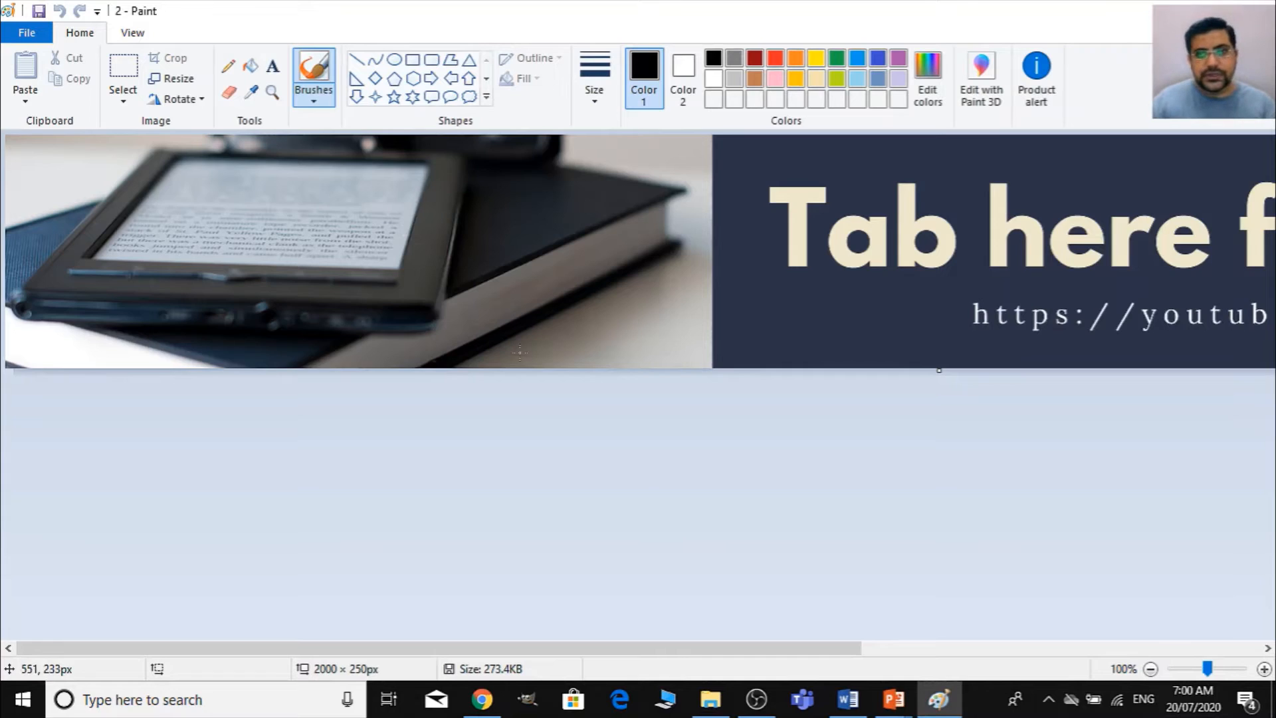
scroll(519, 352, "down", 2)
scroll(520, 352, "up", 1)
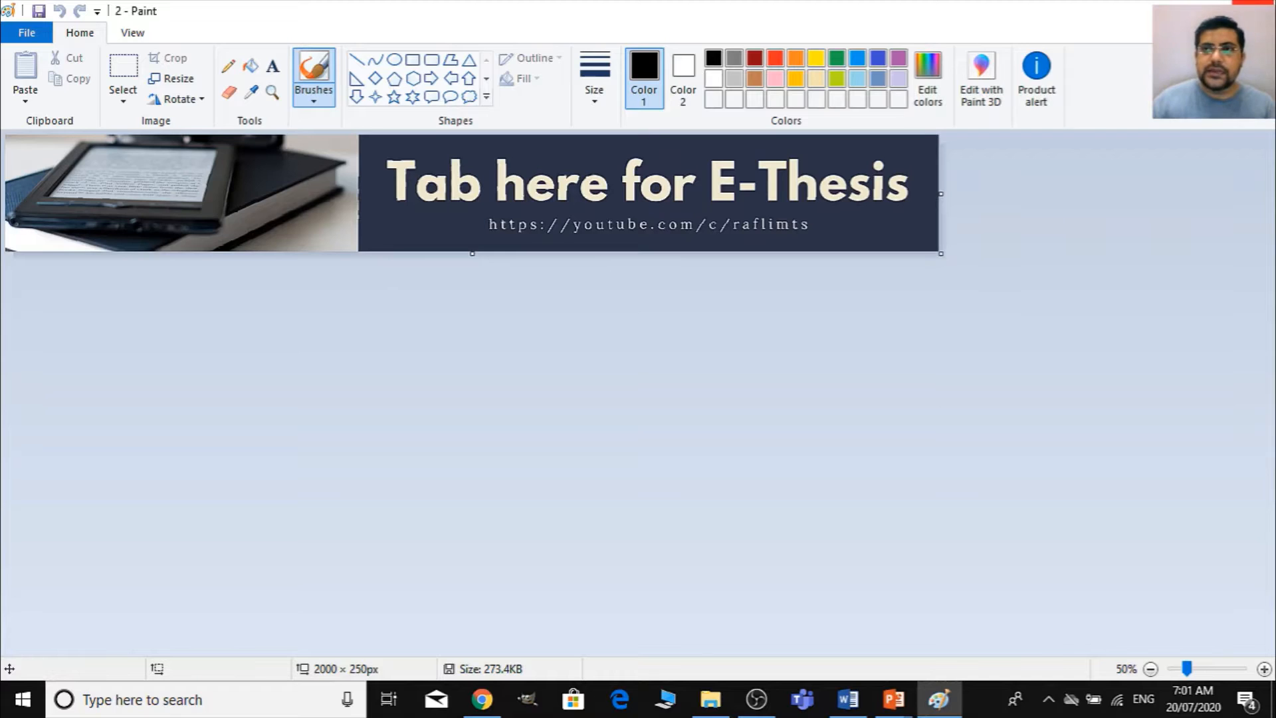
- Close image 2, view image 3 from the labels folder in Paint, and close it again
key("alt+Tab")
left_click(415, 190)
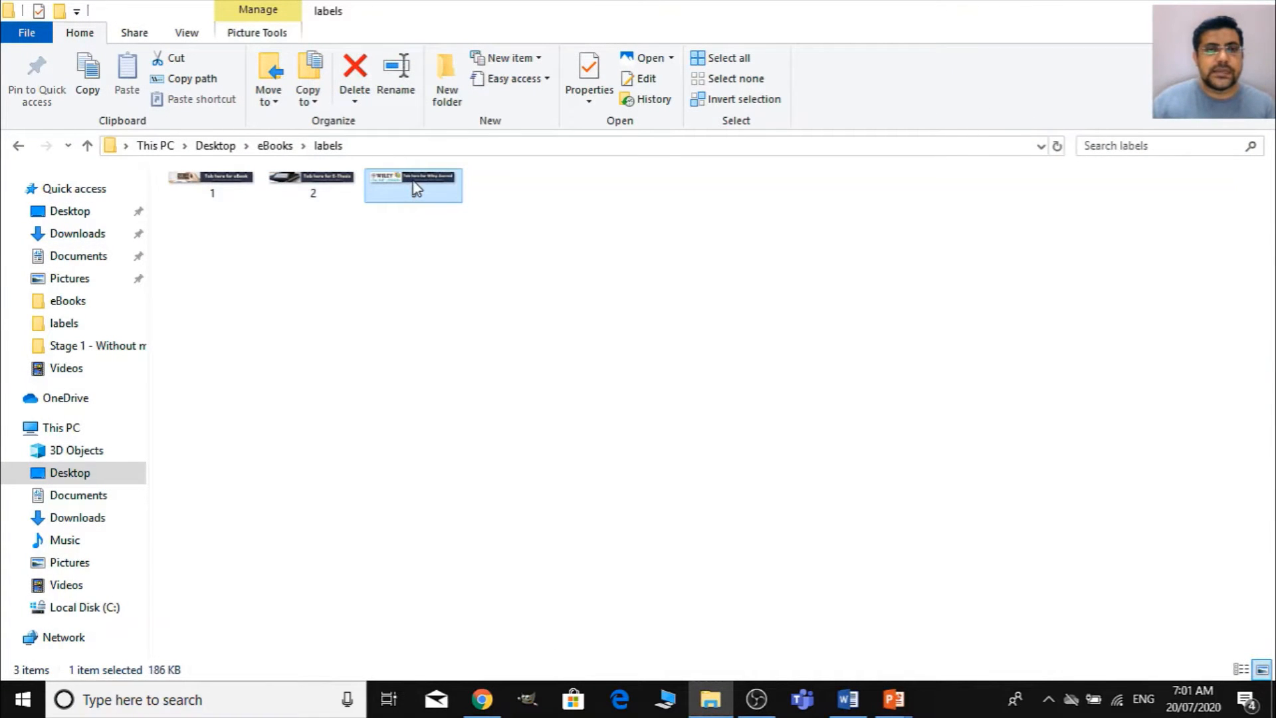
right_click(416, 188)
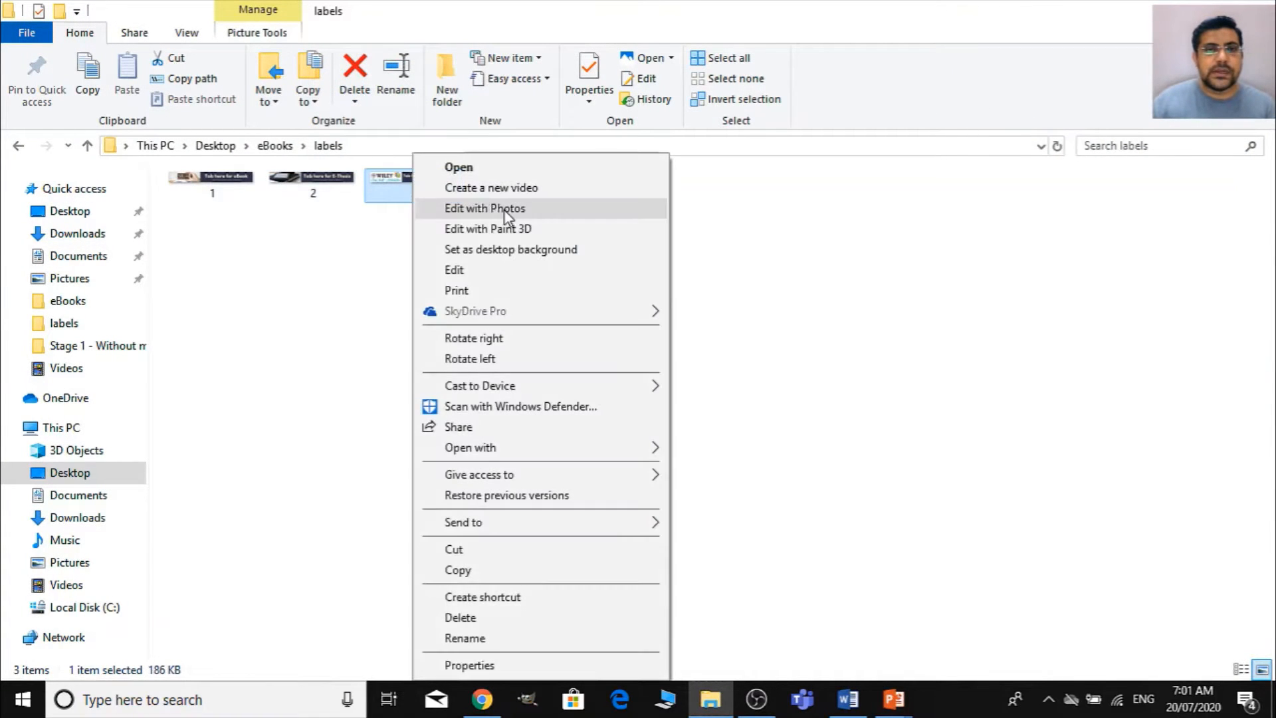
left_click(497, 272)
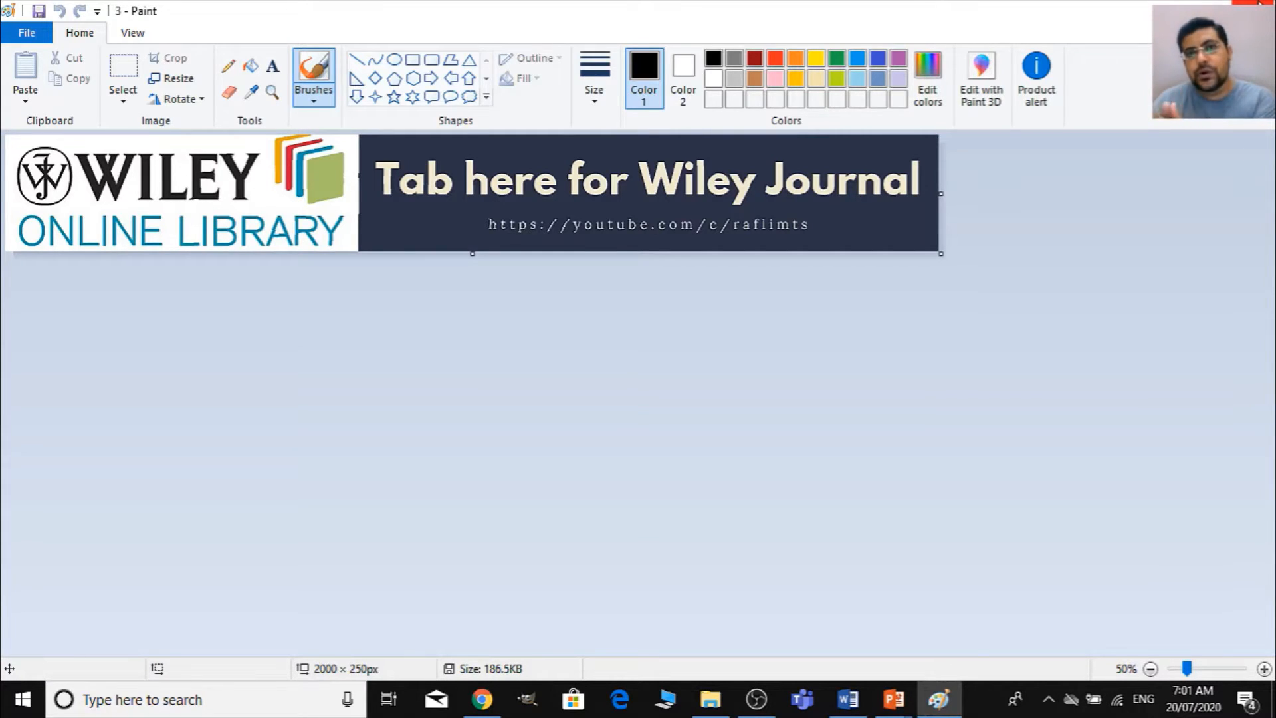
left_click(1258, 3)
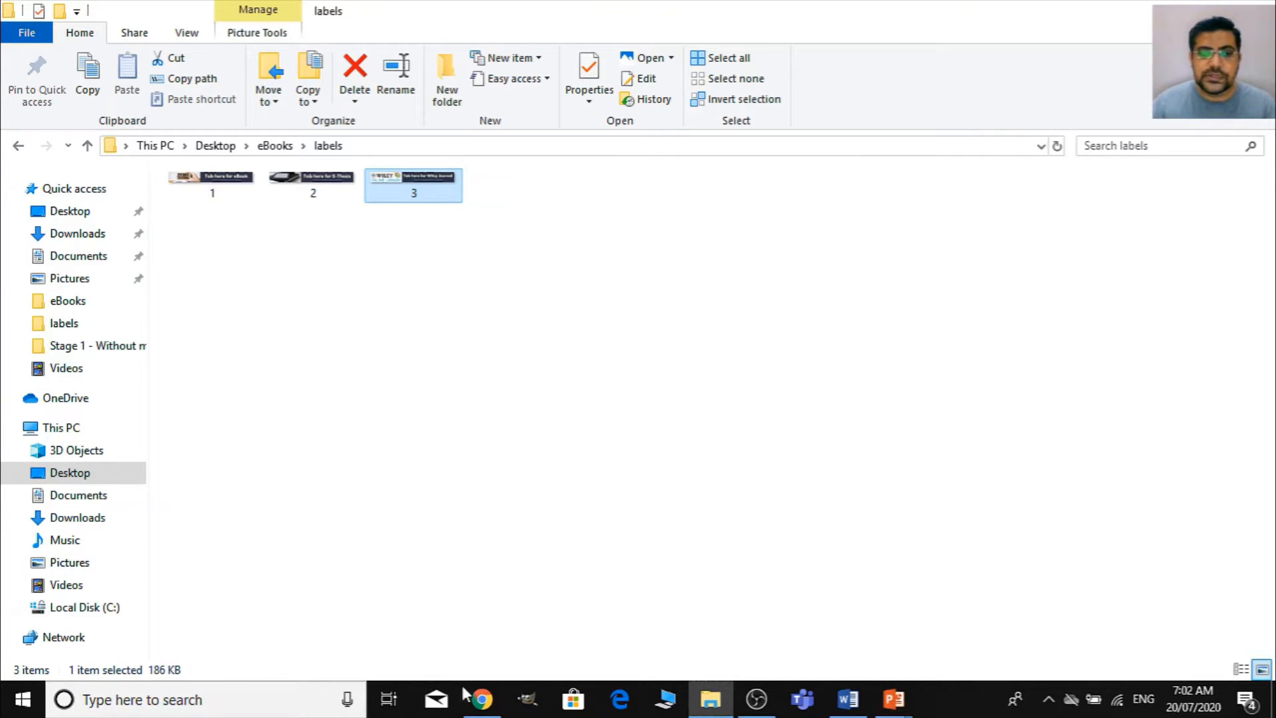
- Switch to Chrome and examine the label banners on the raflimts picture Google Sites page, following the large eBook banner's link and returning
mouse_move(476, 701)
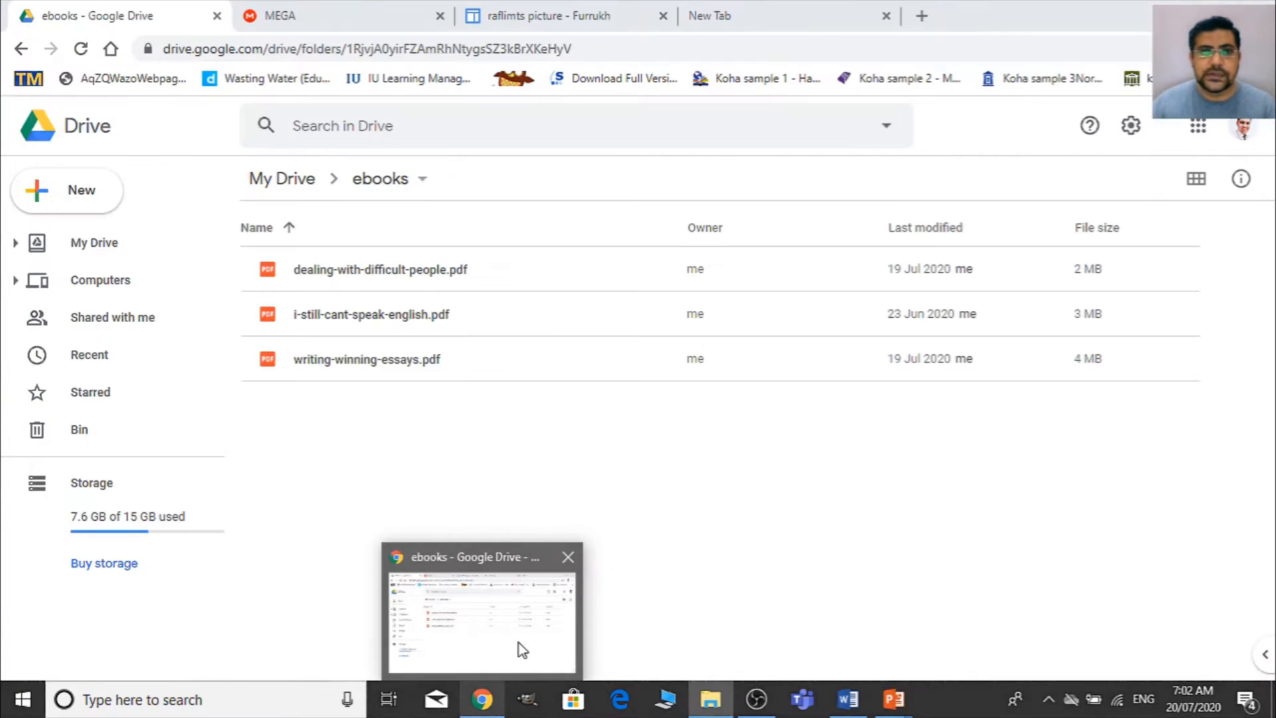
left_click(522, 649)
left_click(581, 12)
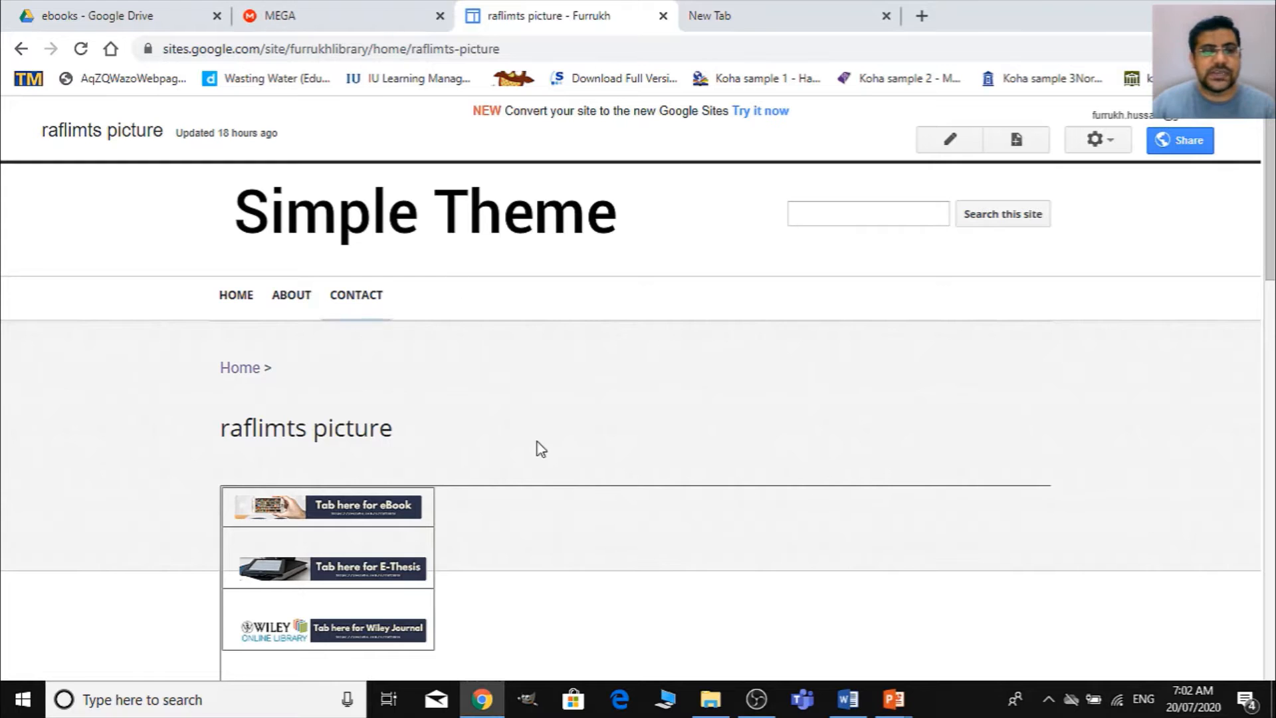
scroll(788, 477, "down", 1)
scroll(788, 477, "down", 15)
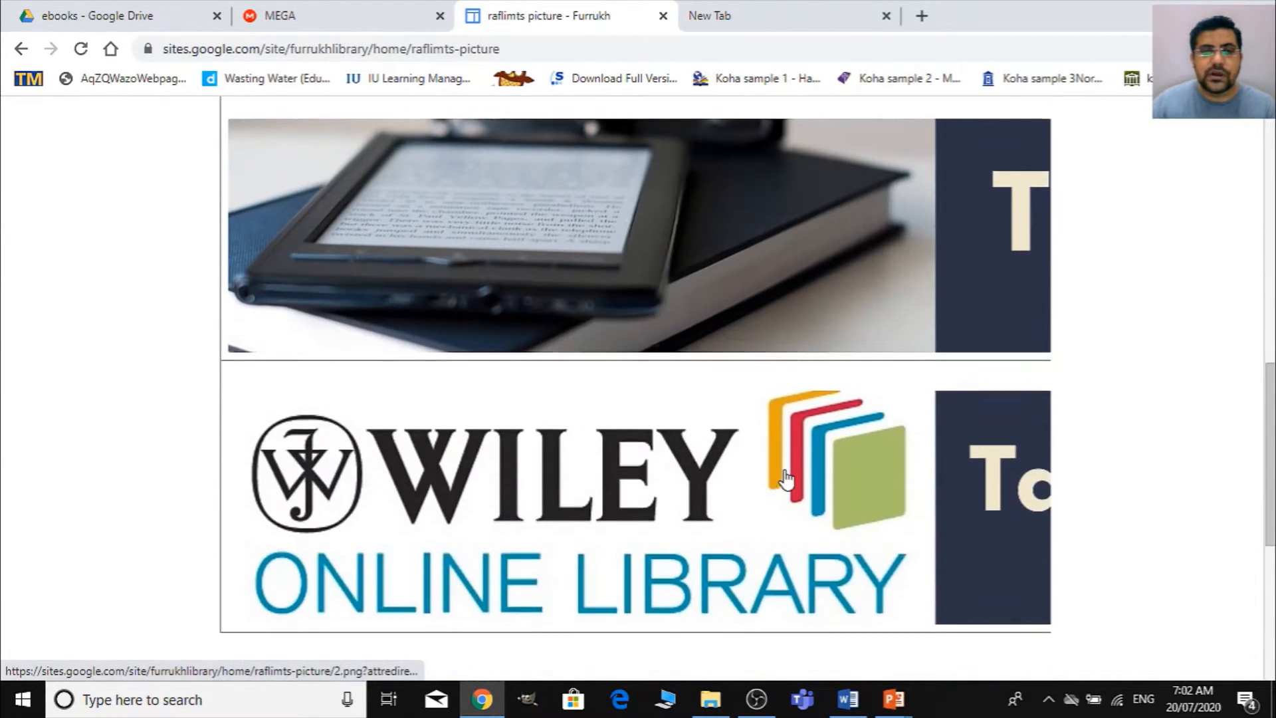
scroll(786, 479, "up", 15)
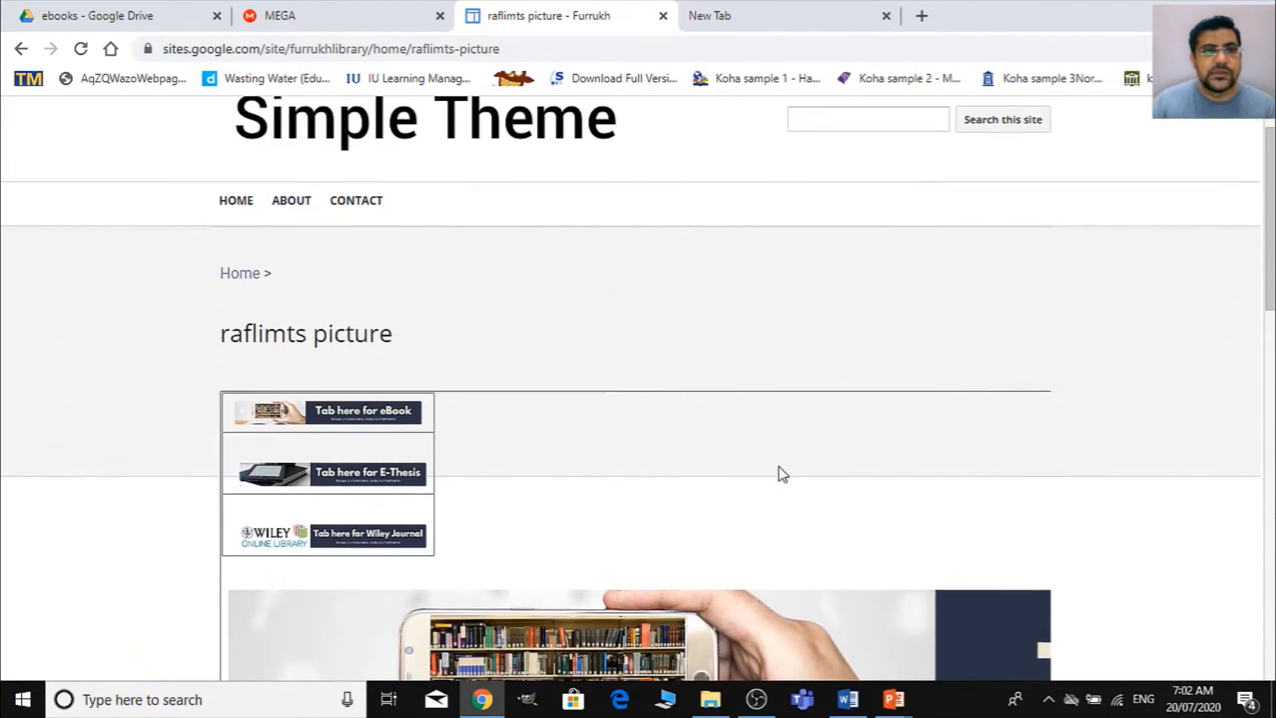
scroll(482, 485, "down", 4)
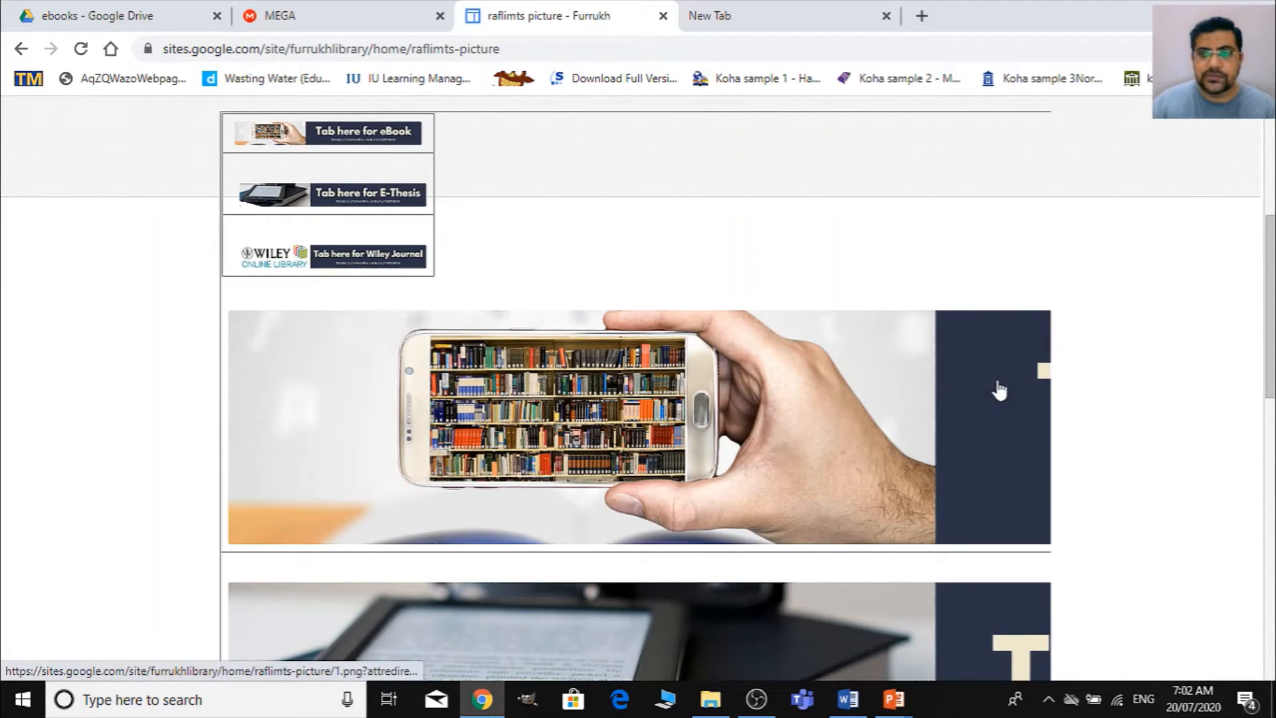
left_click(955, 397)
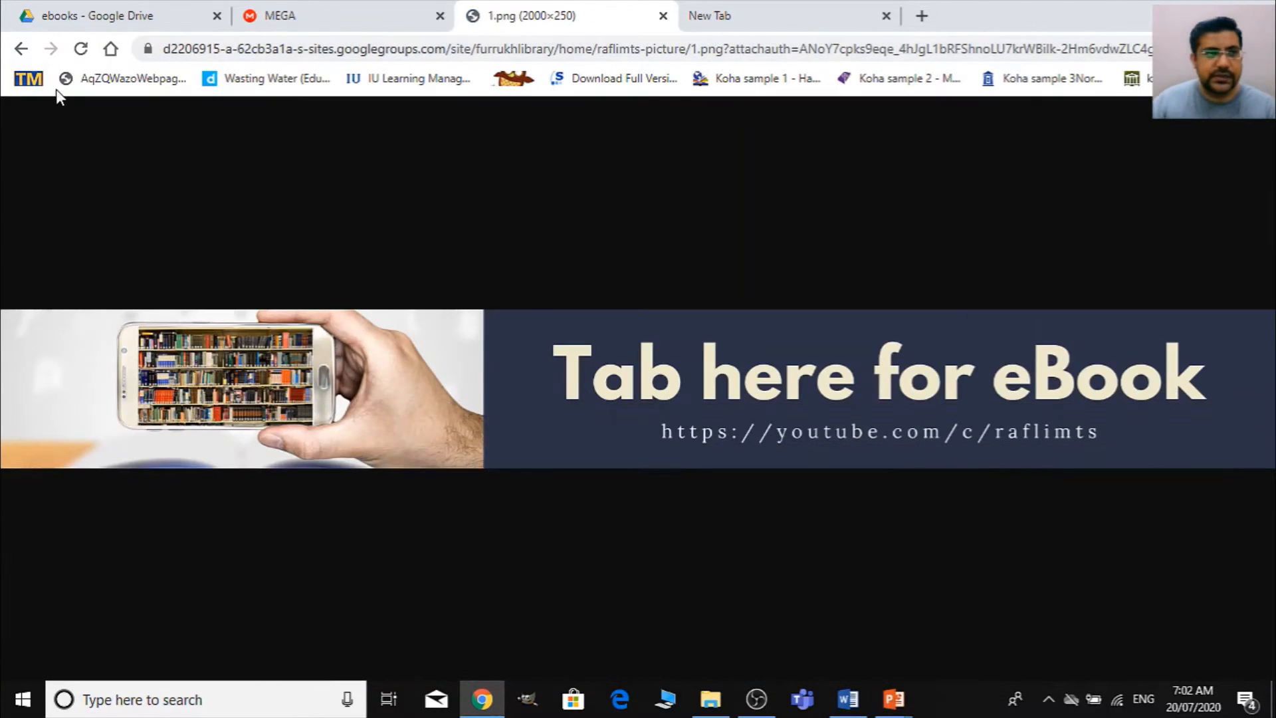
left_click(21, 48)
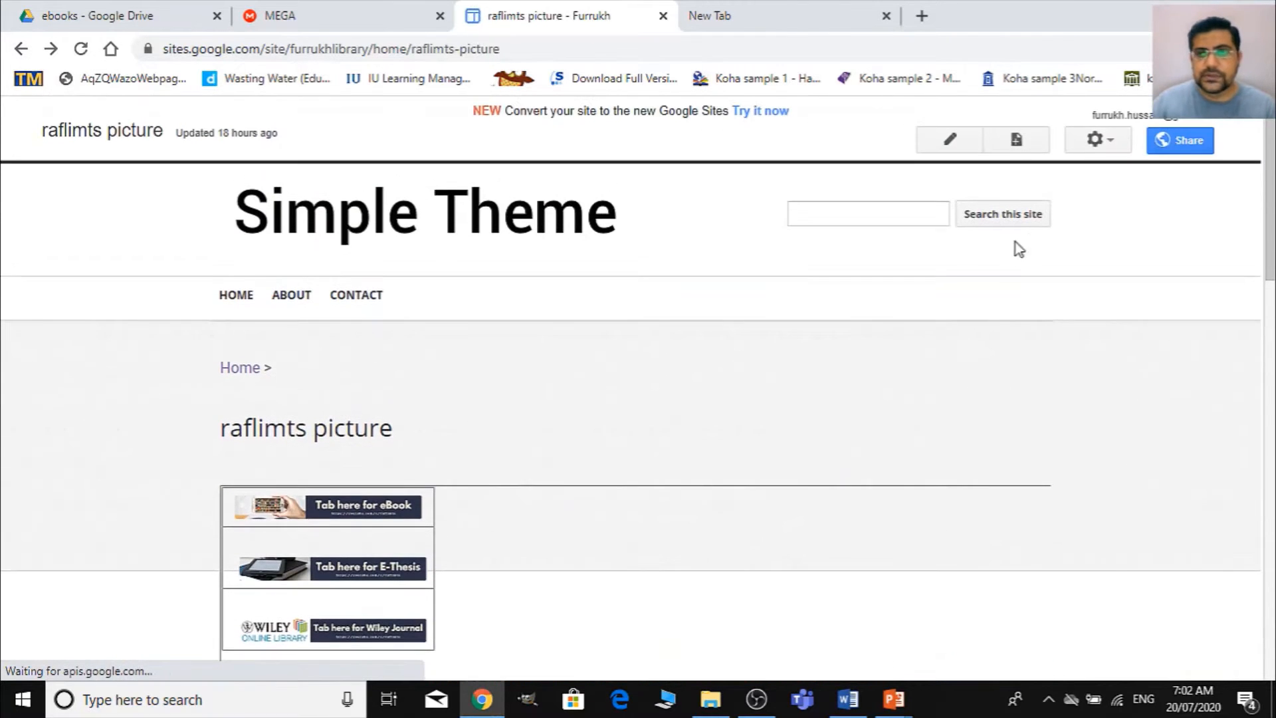
- Put the raflimts picture page into edit mode and remove the small eBook banner's link and image
left_click(968, 141)
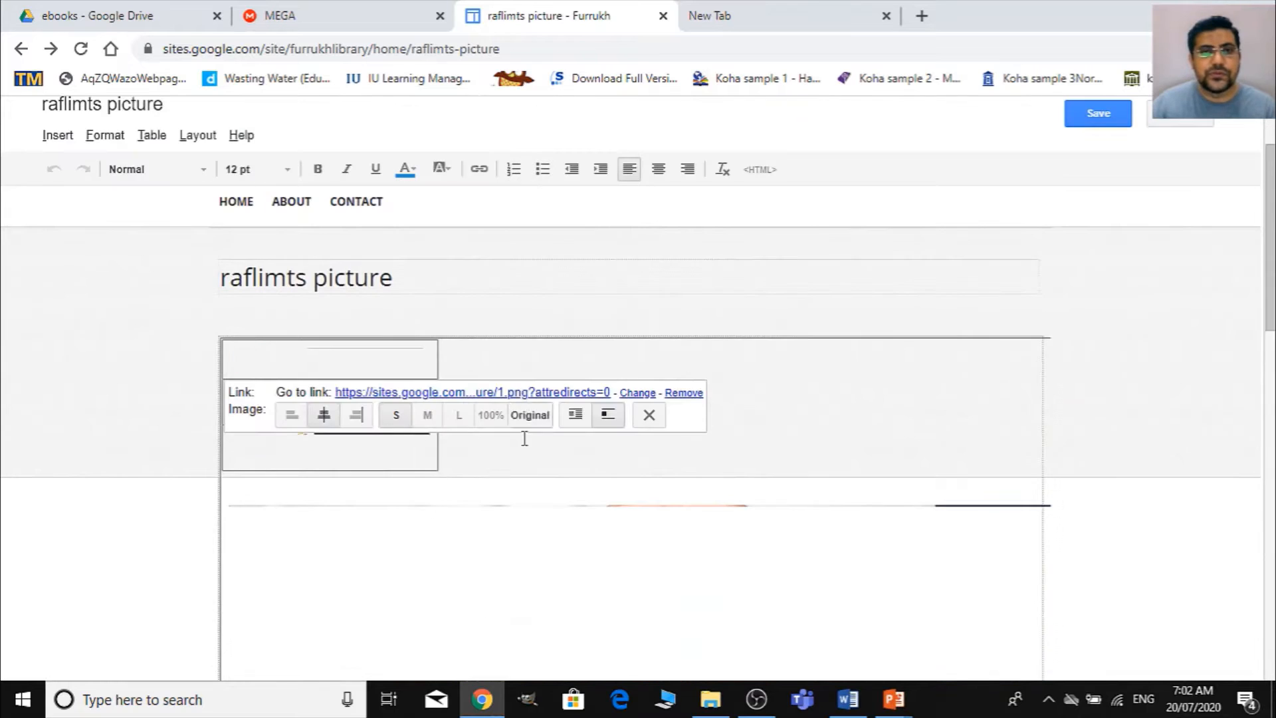
scroll(524, 436, "down", 2)
scroll(595, 442, "down", 2)
scroll(550, 396, "up", 2)
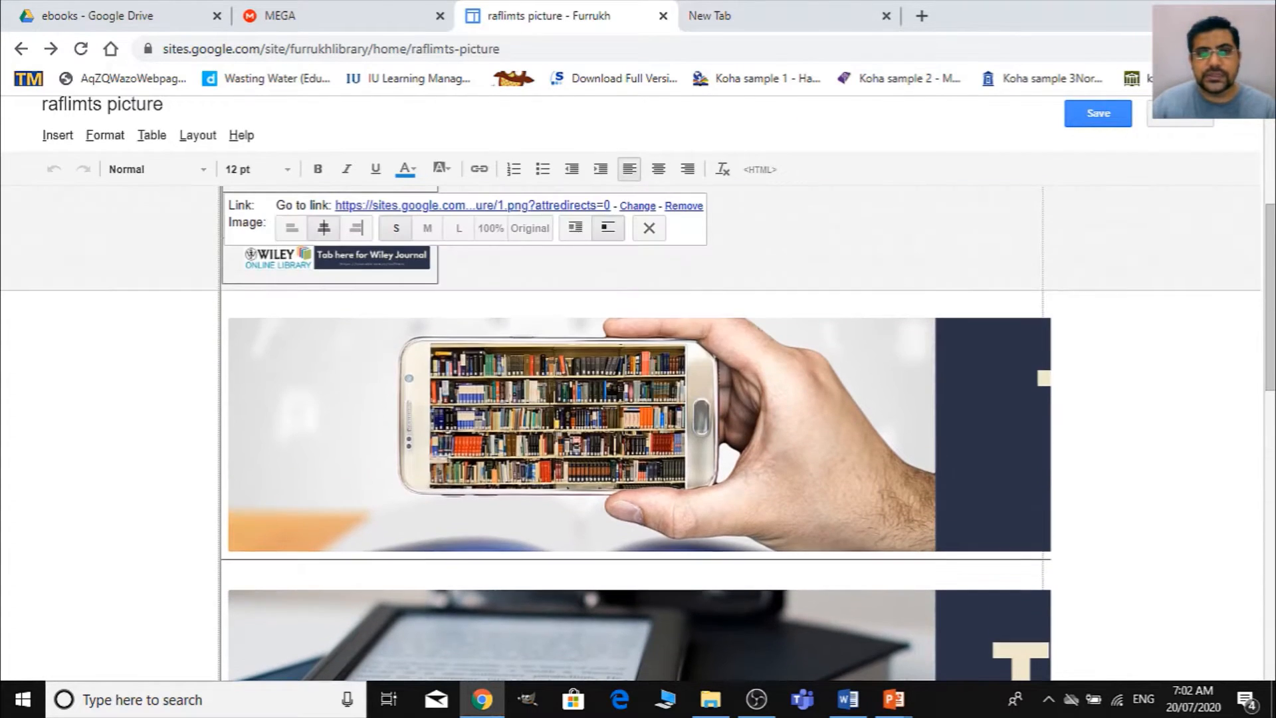
scroll(663, 296, "up", 3)
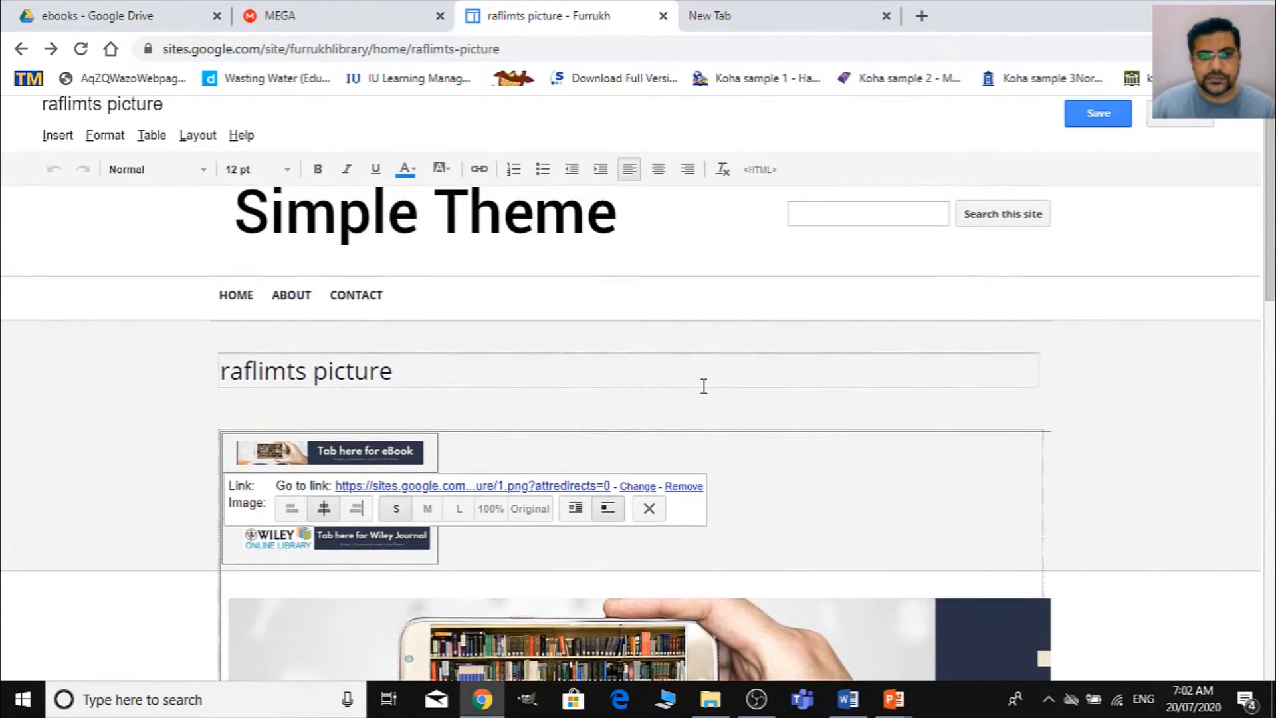
left_click(684, 487)
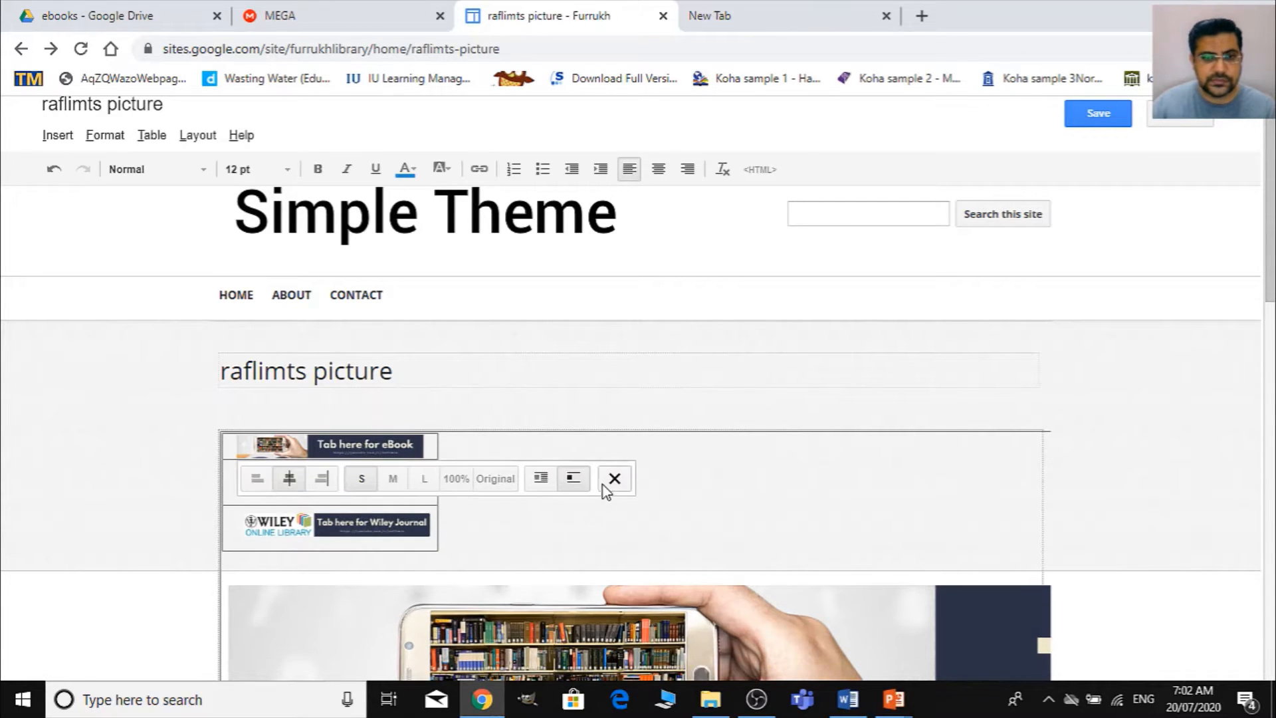
left_click(611, 479)
- Remove the links and images of the small E-Thesis and Wiley Journal banners from the upper table
left_click(416, 470)
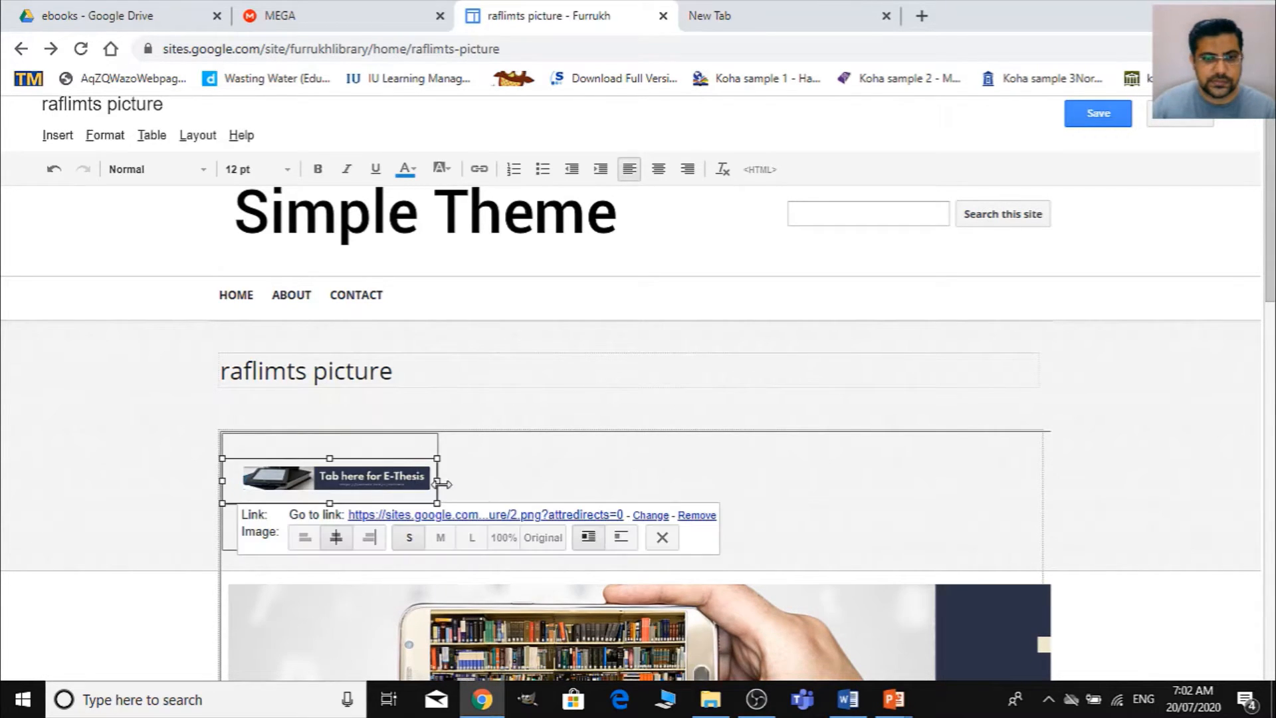
left_click(685, 515)
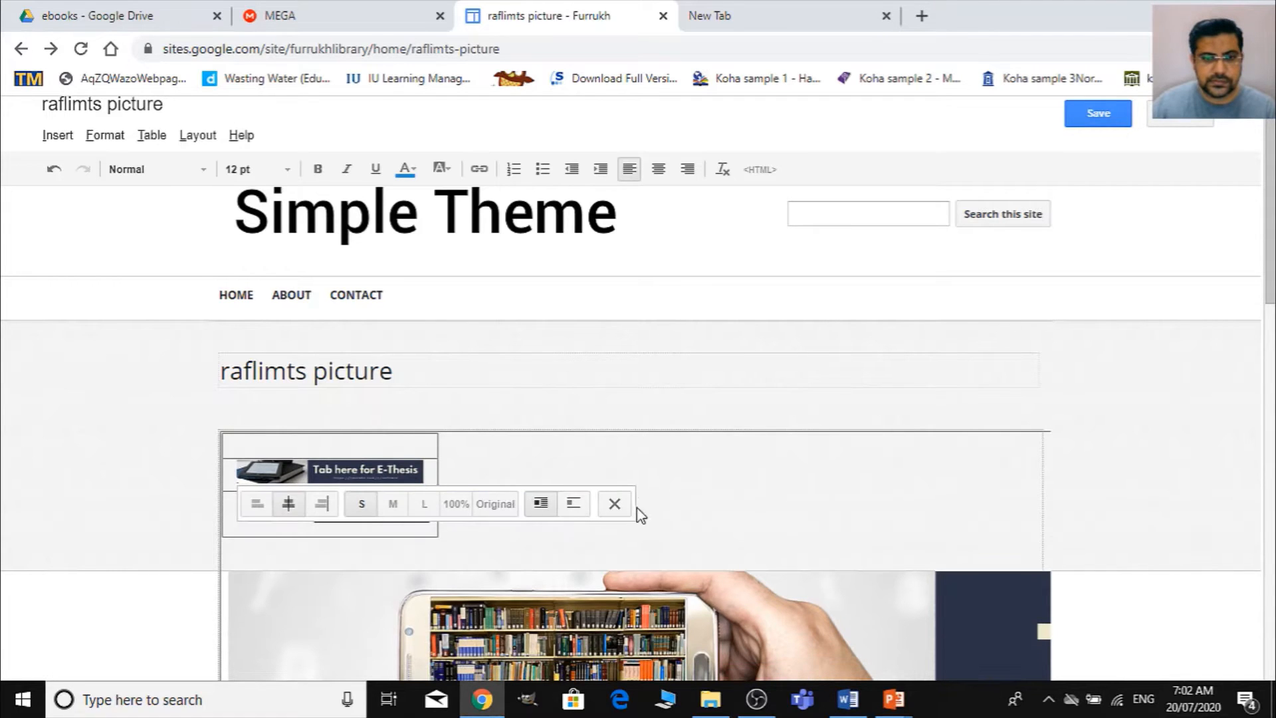
left_click(614, 504)
left_click(405, 504)
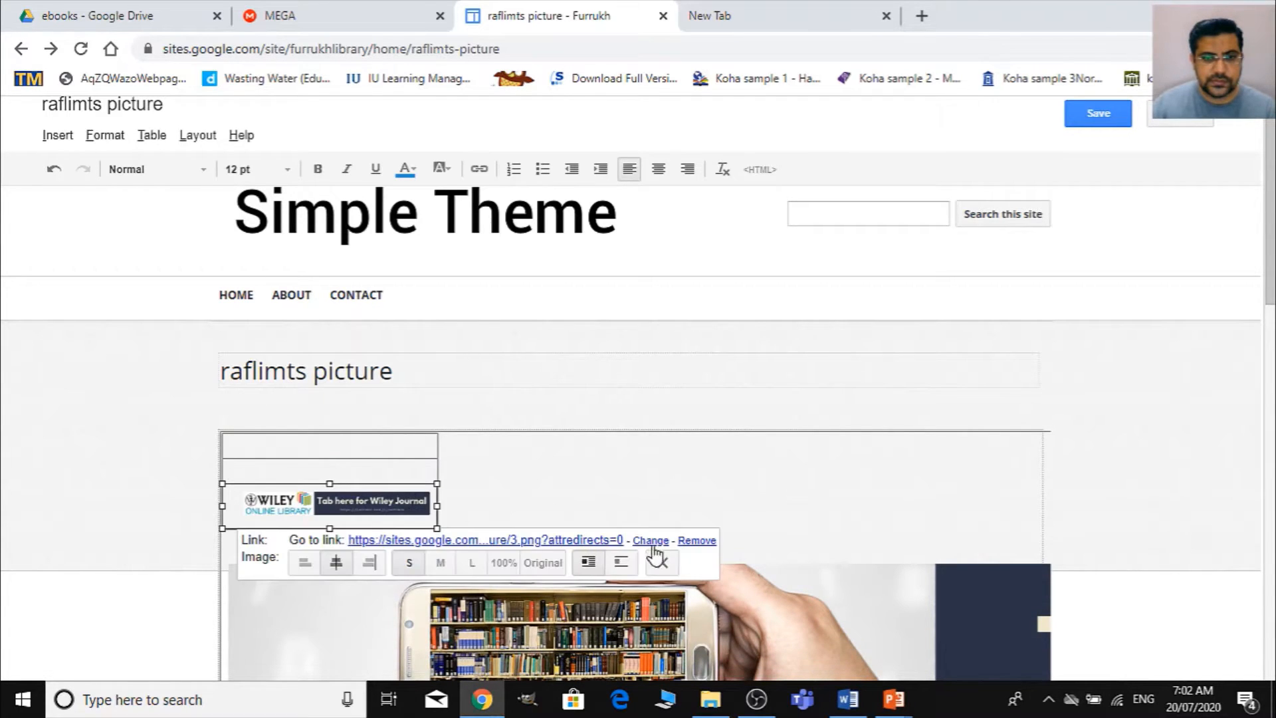
left_click(697, 539)
left_click(615, 532)
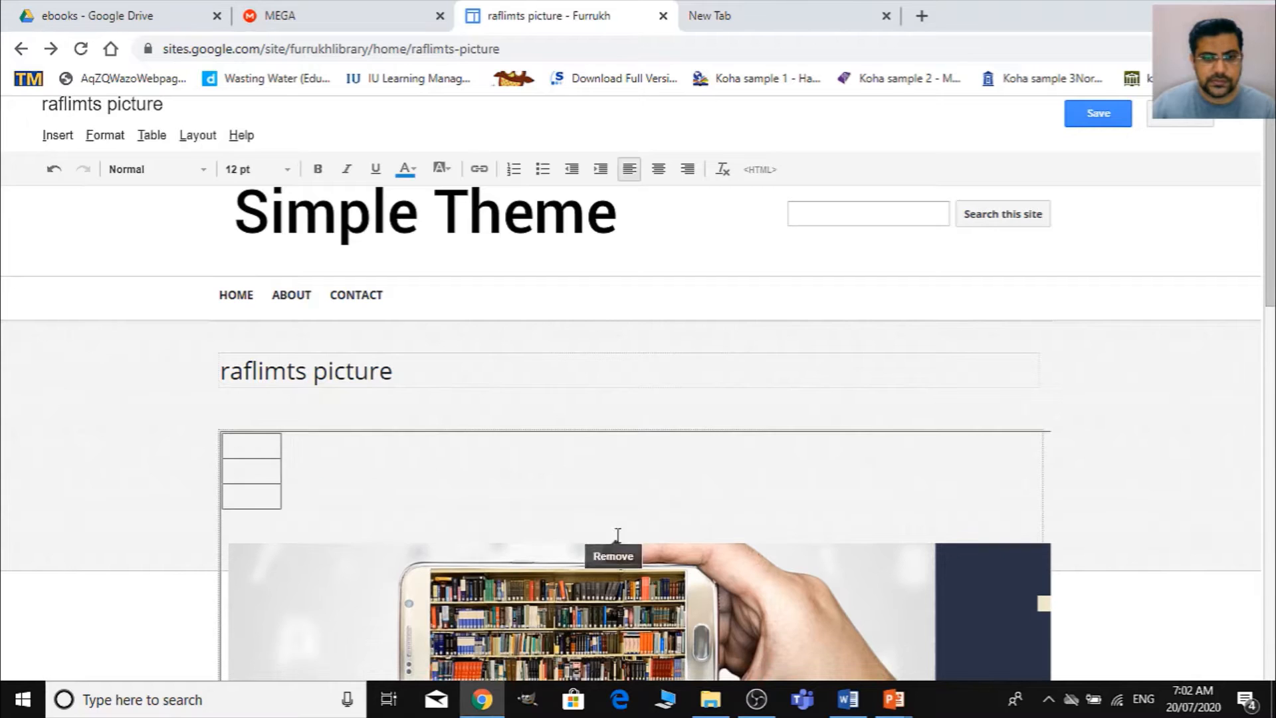
- Remove the link and image of the large eBook banner below the small table
scroll(407, 510, "down", 3)
left_click(293, 323)
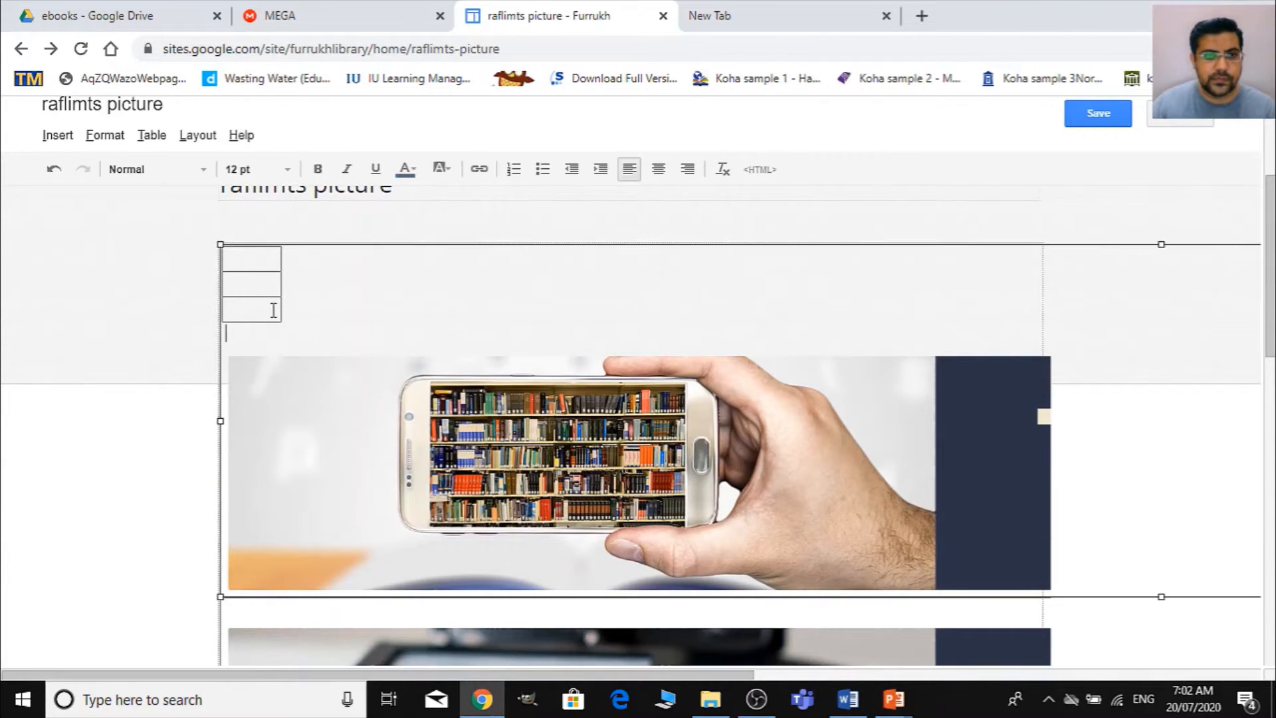
left_click(273, 310)
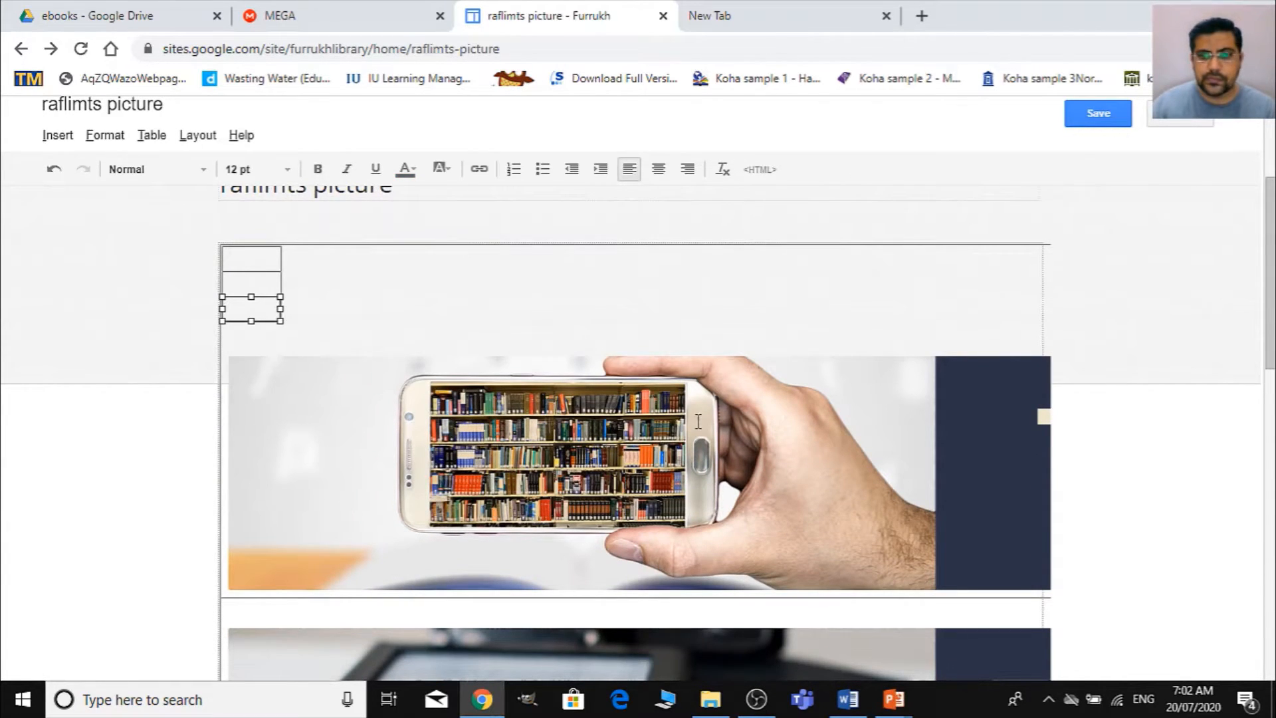
left_click(726, 428)
scroll(616, 538, "down", 1)
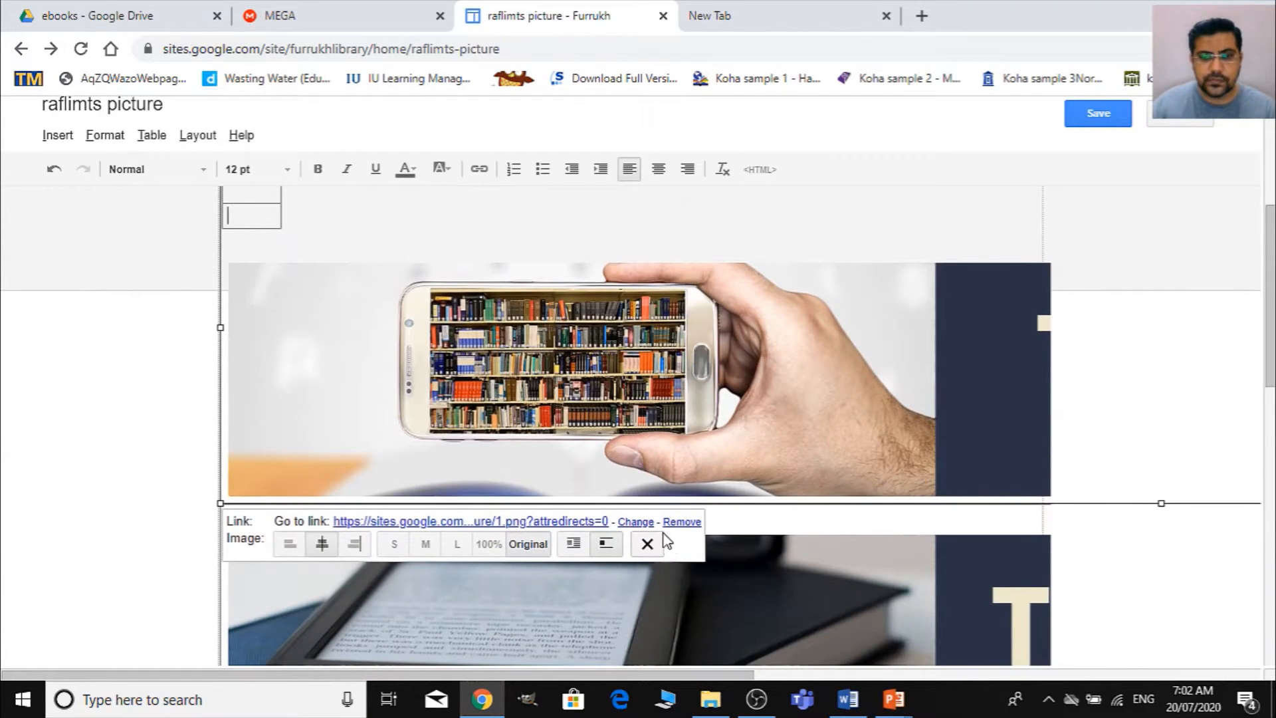
left_click(682, 523)
left_click(606, 509)
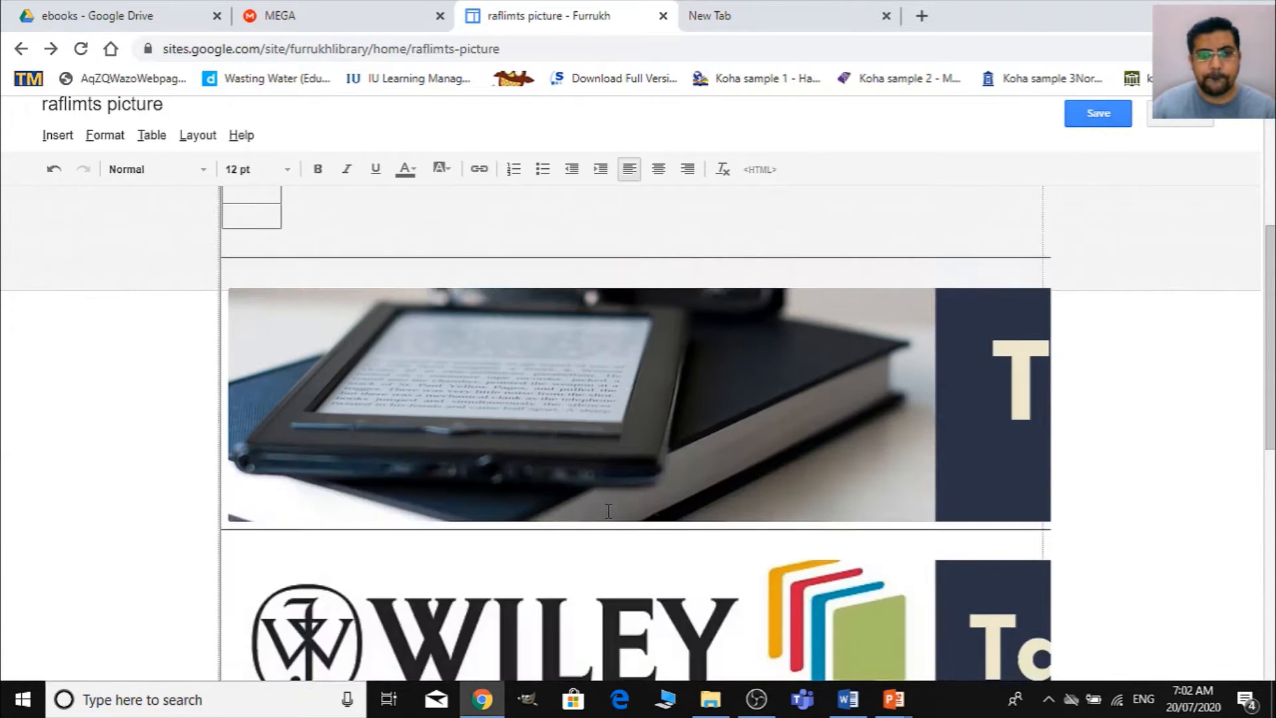
- Remove the links and images of the large E-Thesis and Wiley Online Library banners
left_click(702, 456)
left_click(683, 543)
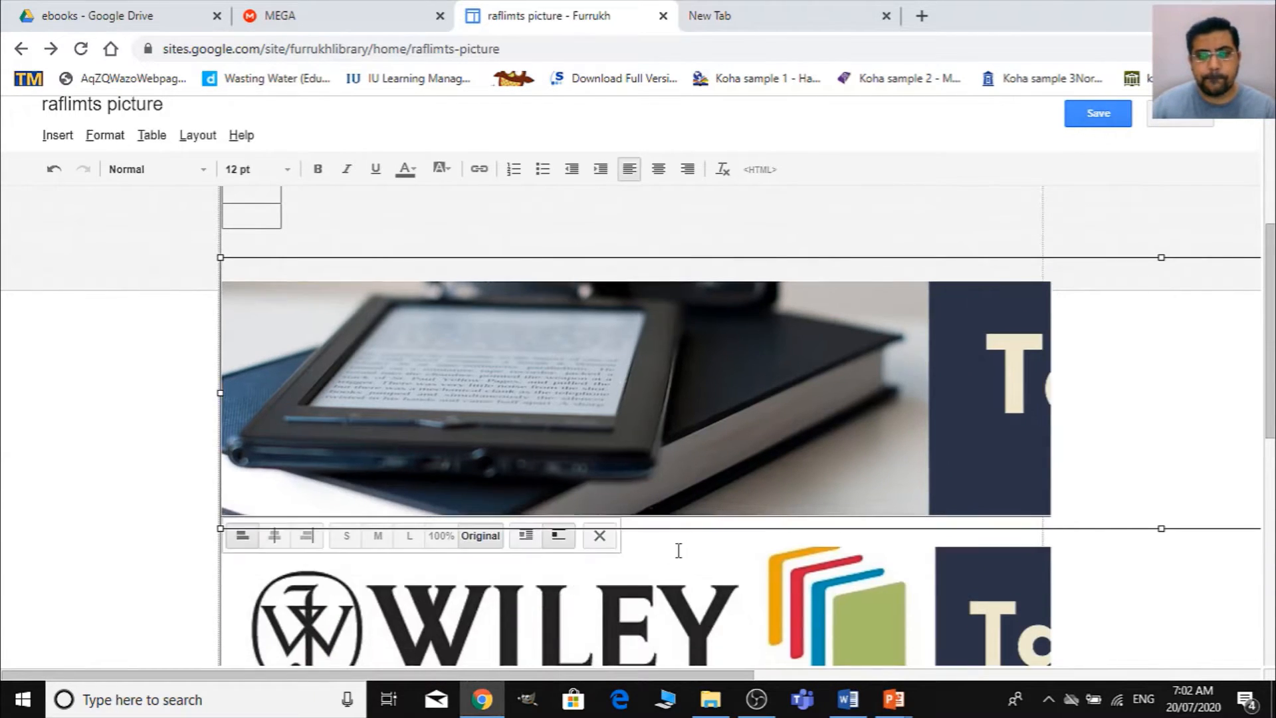
left_click(606, 538)
left_click(644, 465)
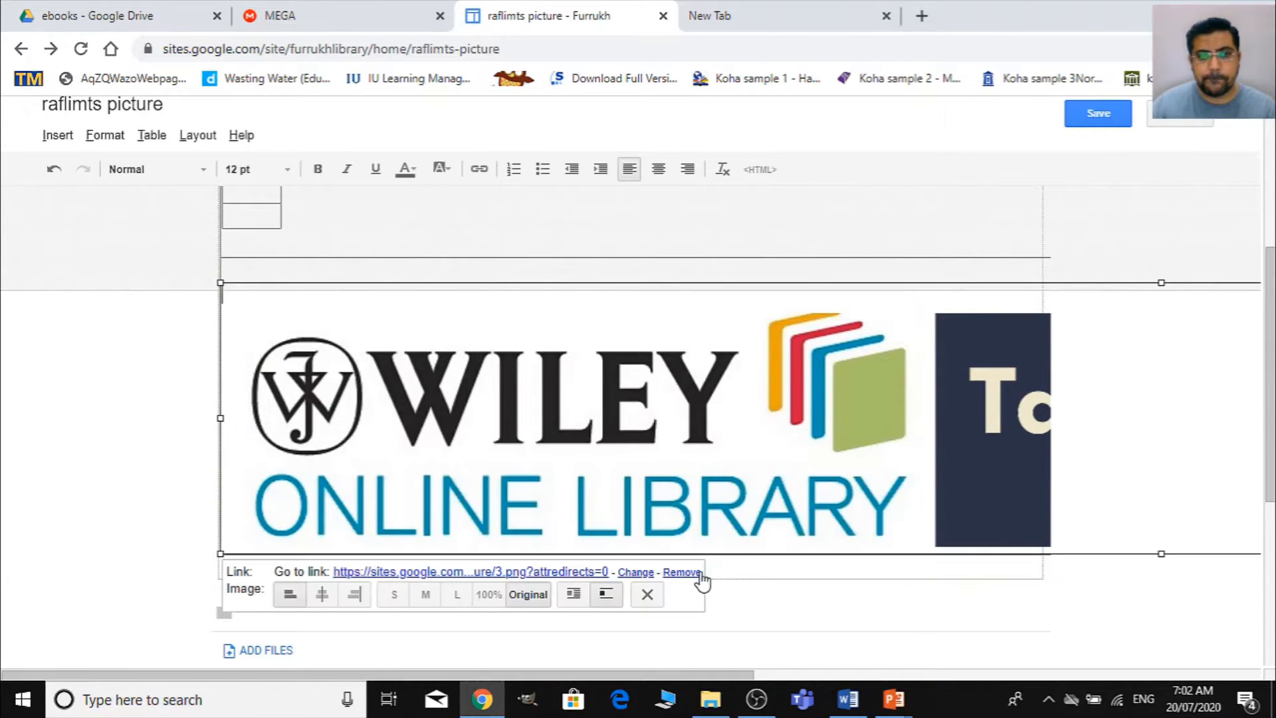
left_click(681, 572)
left_click(604, 561)
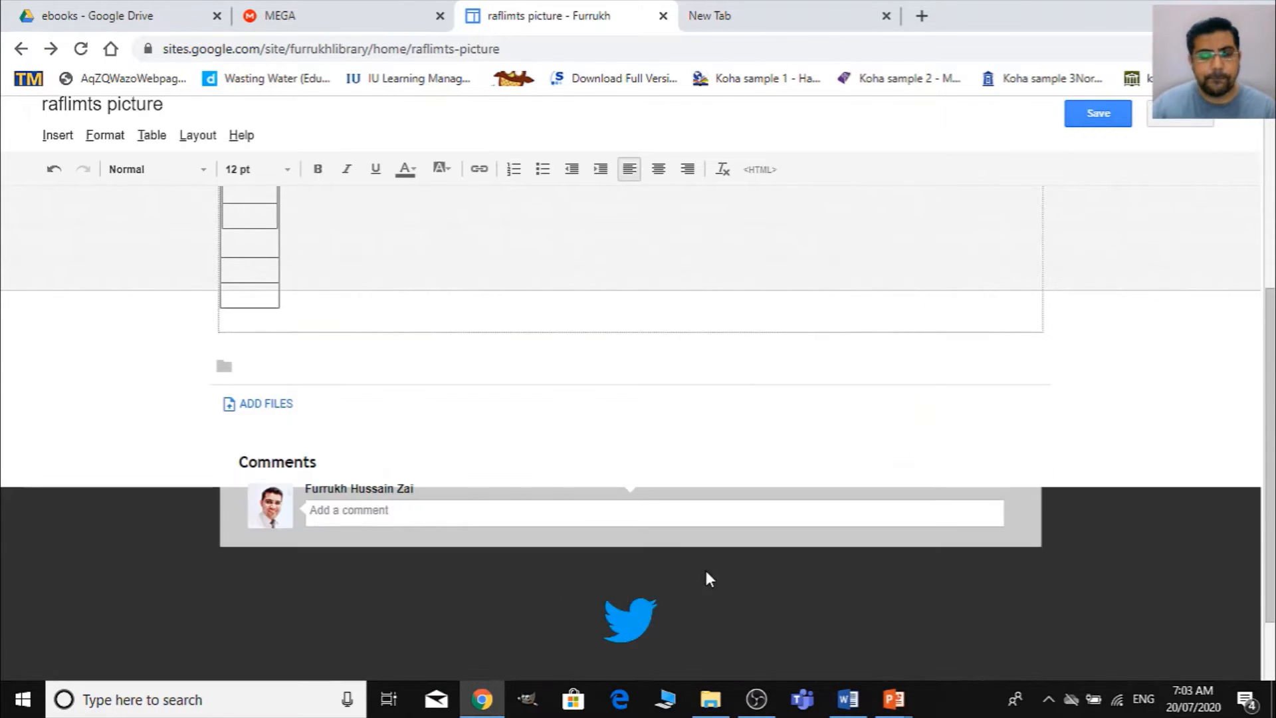
- Delete all the remaining empty tables from the page body
scroll(664, 551, "up", 5)
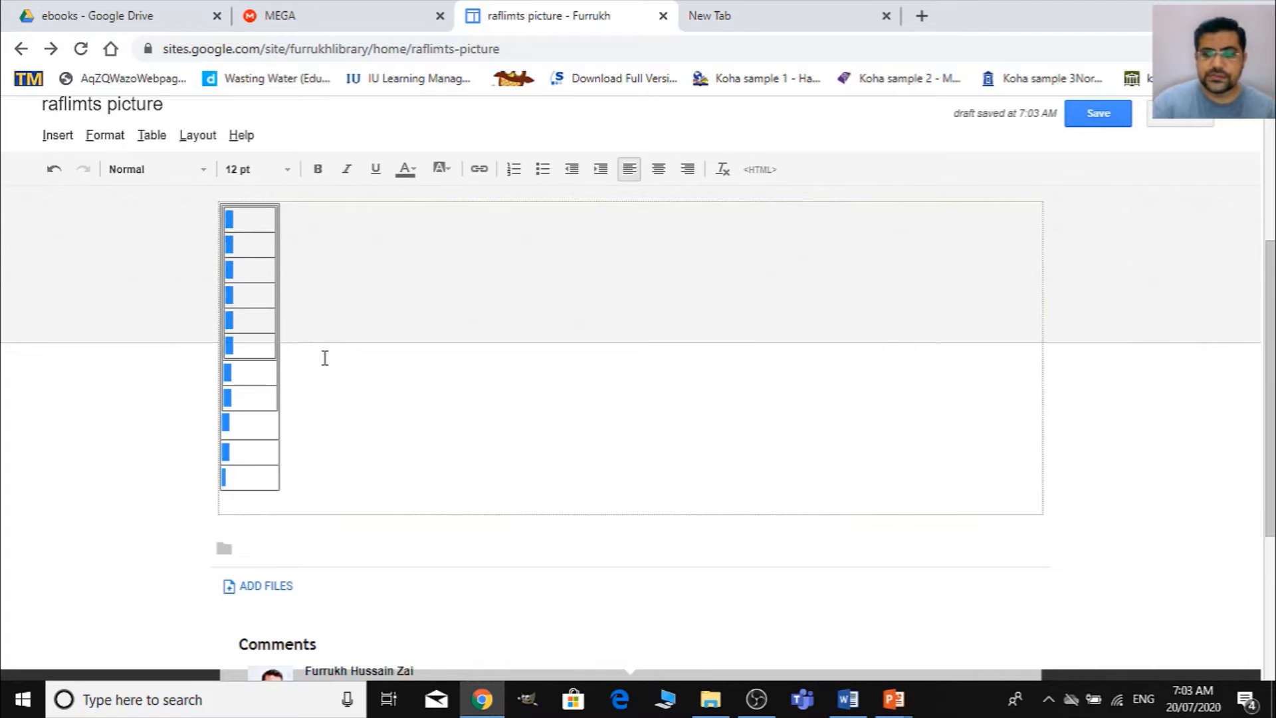
key("Delete")
scroll(324, 359, "up", 5)
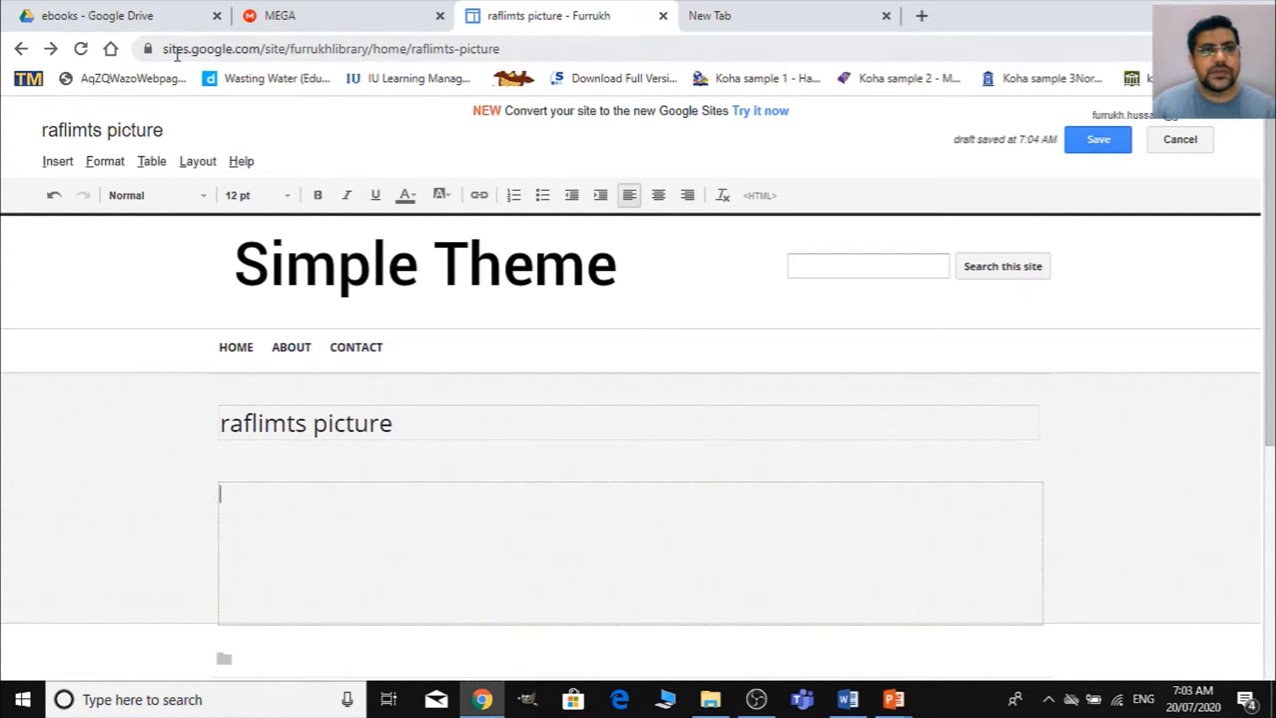
- Insert a table with one column and six rows in the empty page body
scroll(266, 382, "down", 1)
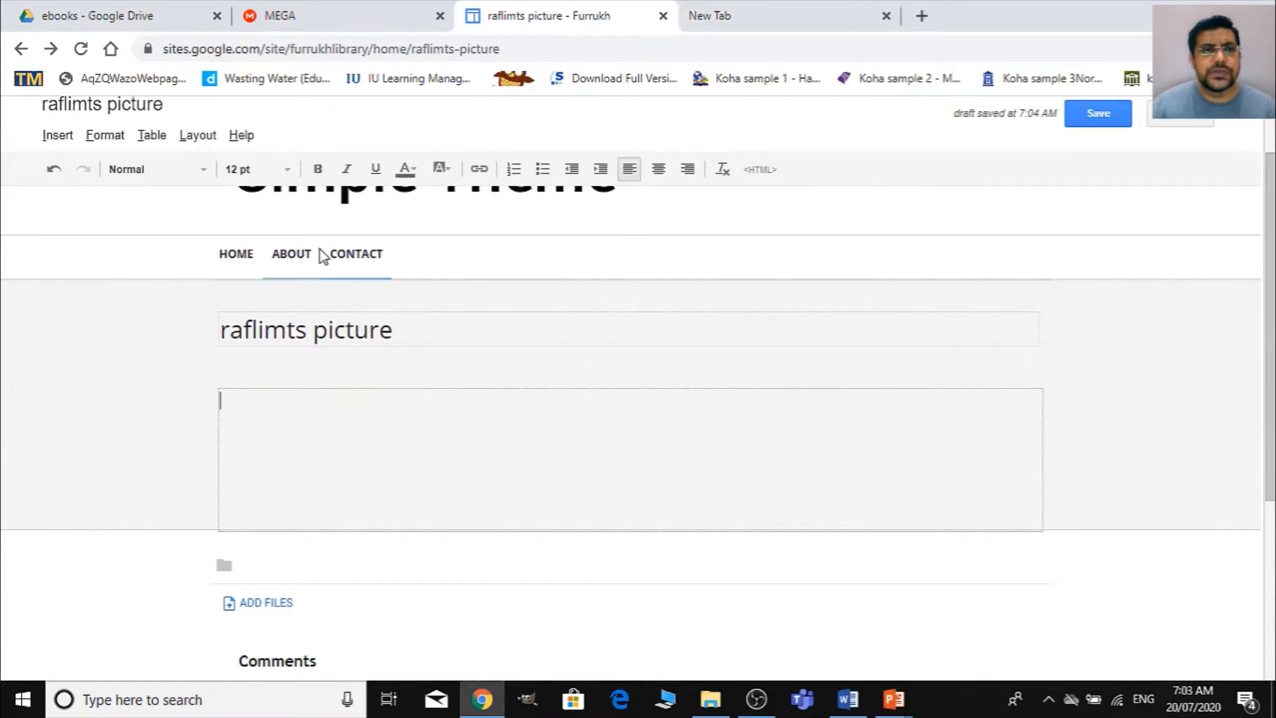
left_click(150, 135)
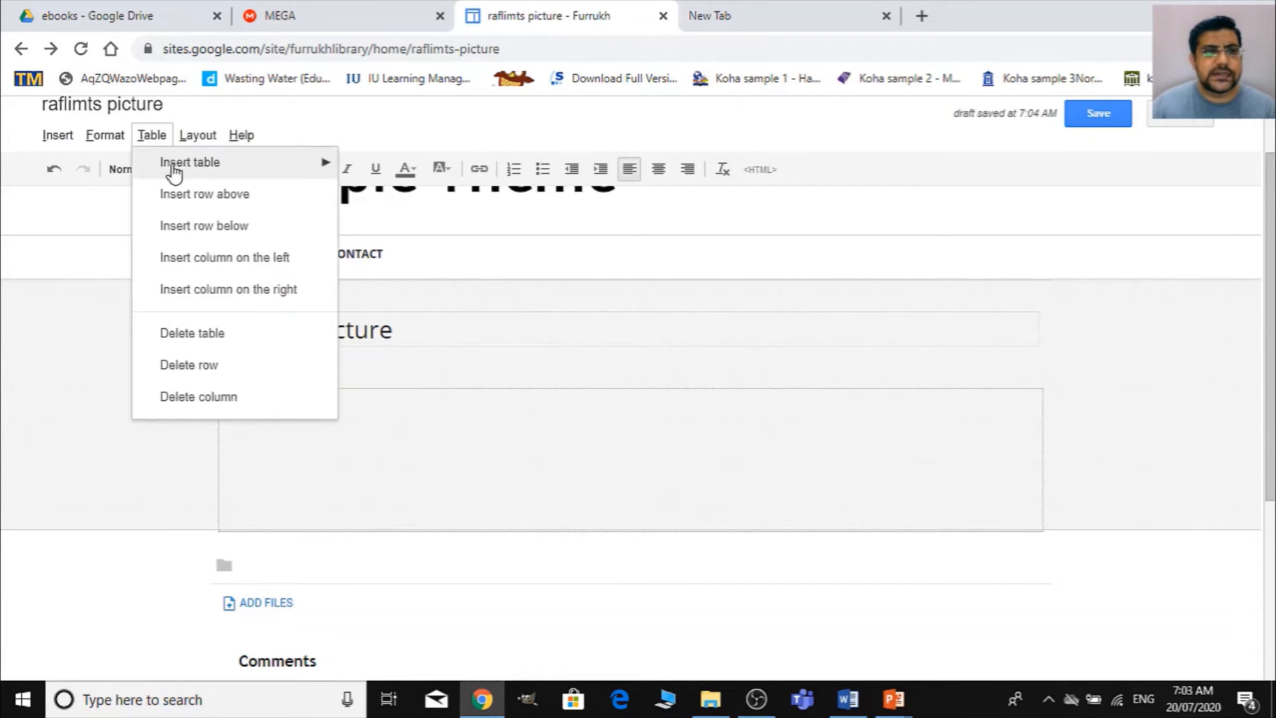
mouse_move(191, 169)
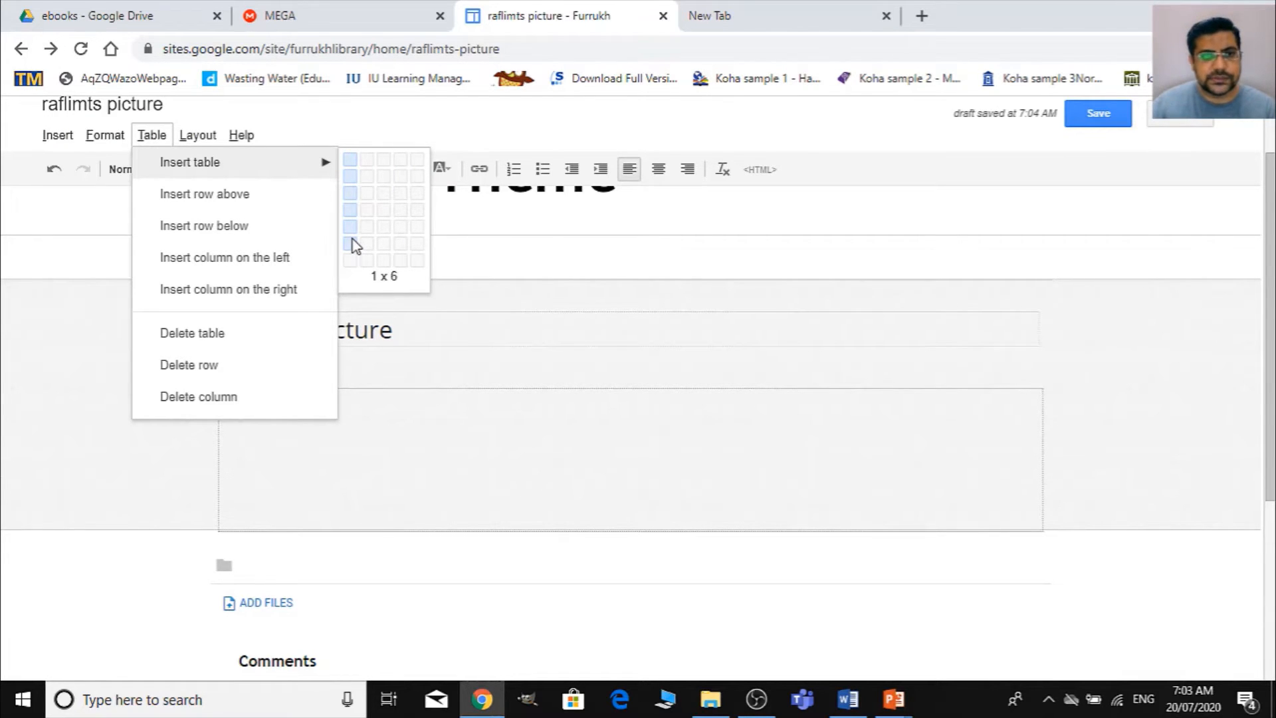
left_click(354, 245)
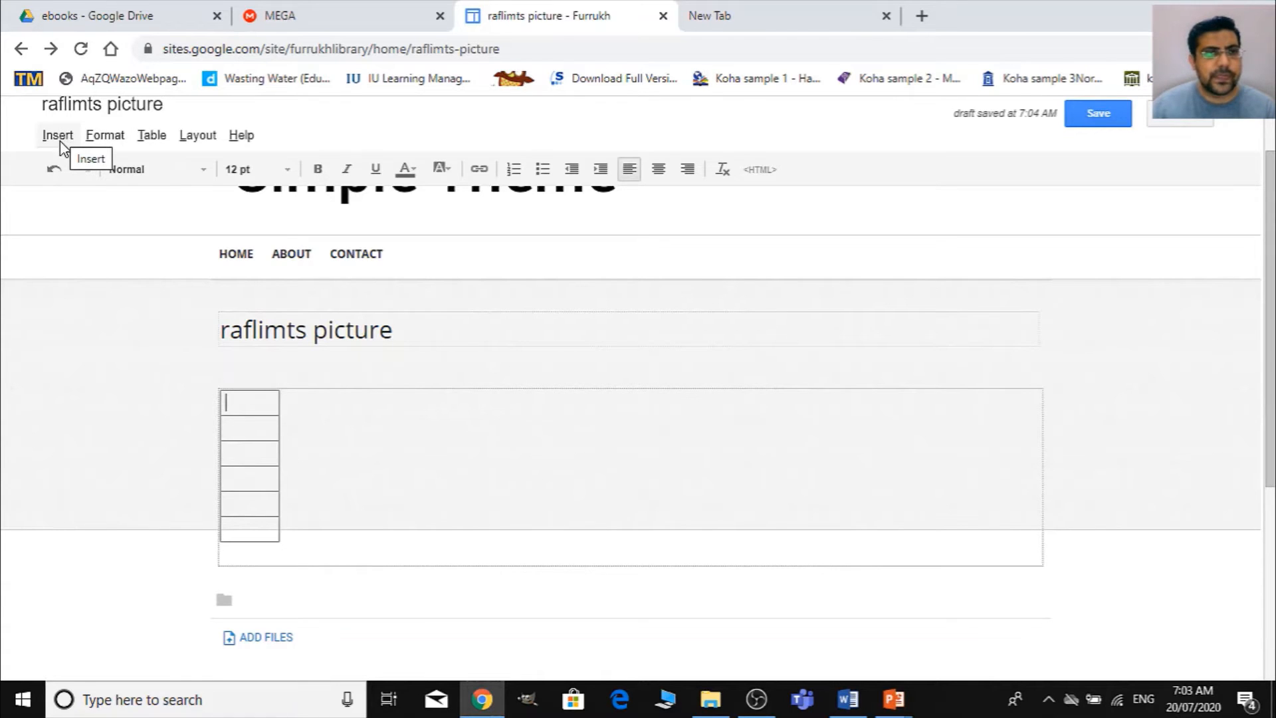
- Upload image 1 from the Desktop's eBooks > labels folder and insert the eBook banner in the table's first row
left_click(247, 401)
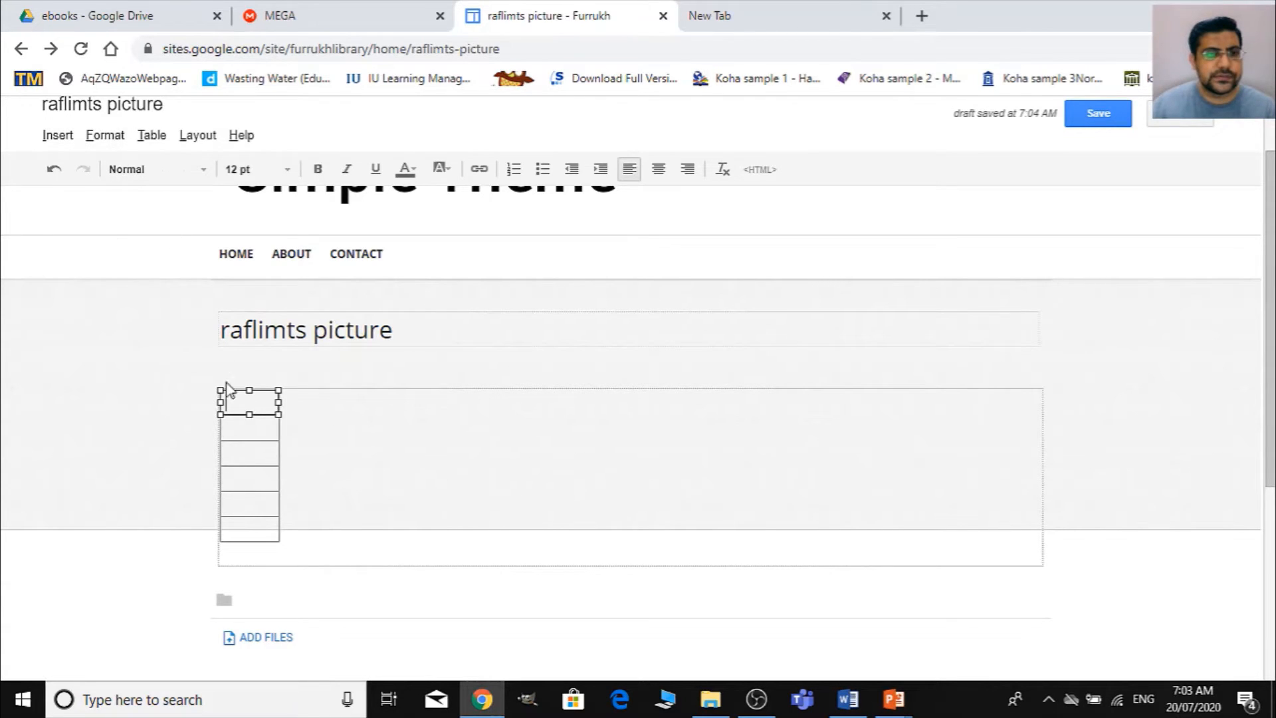
left_click(57, 136)
left_click(120, 195)
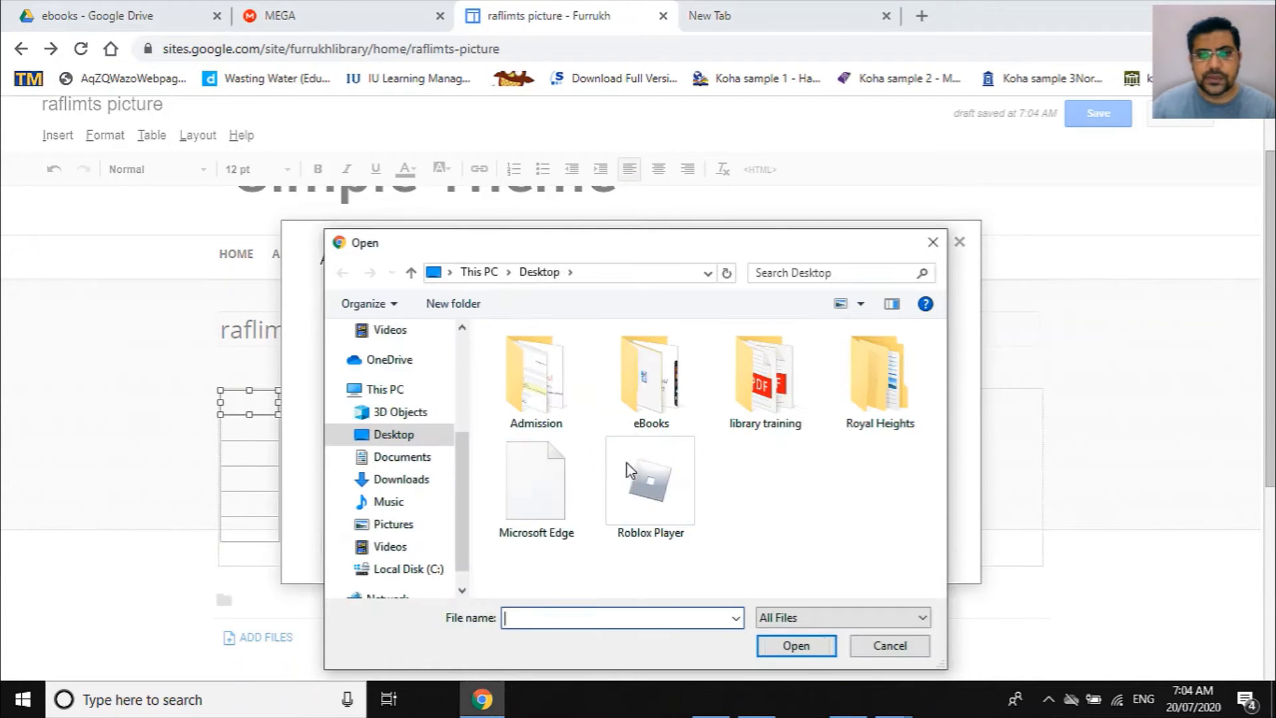
left_click(891, 645)
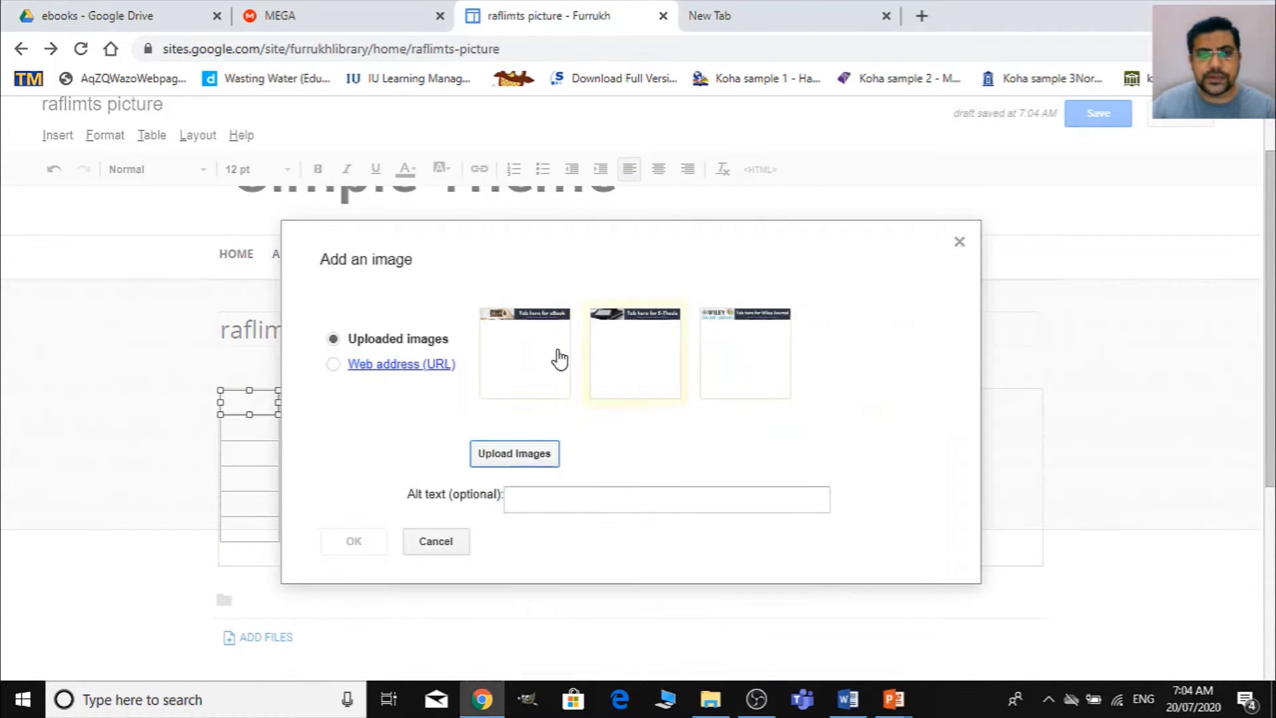
left_click(556, 448)
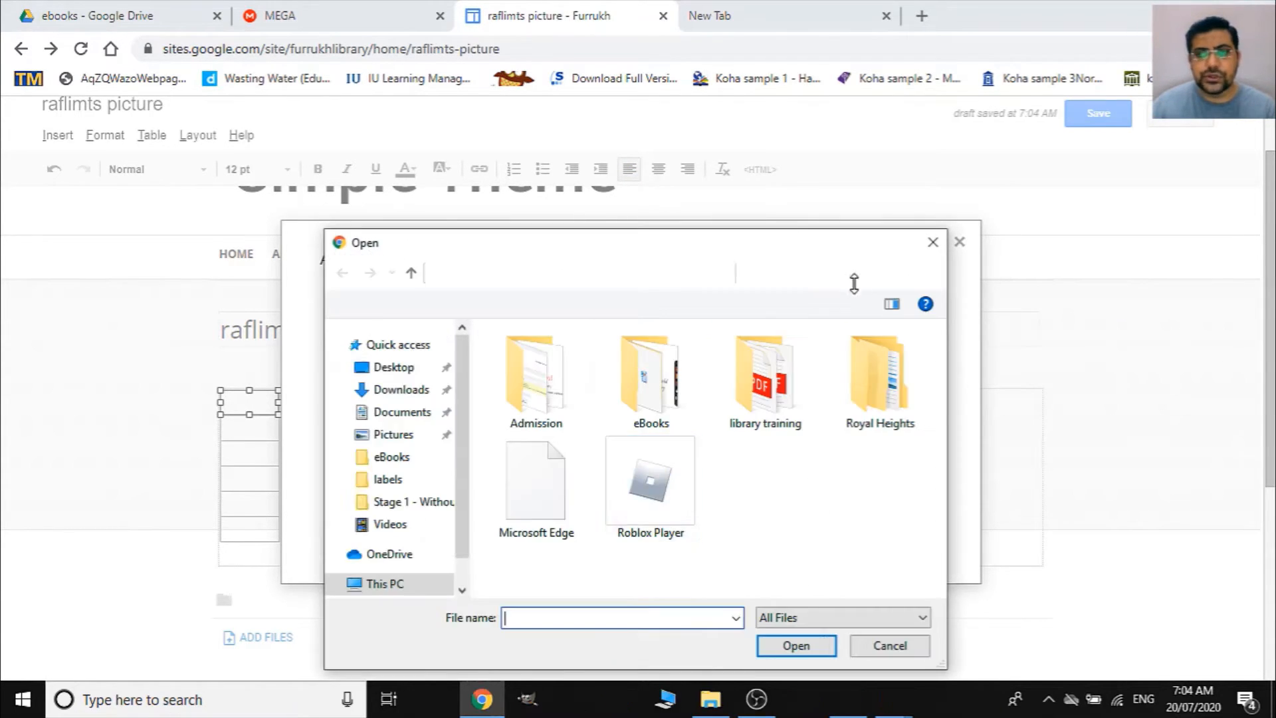
double_click(648, 395)
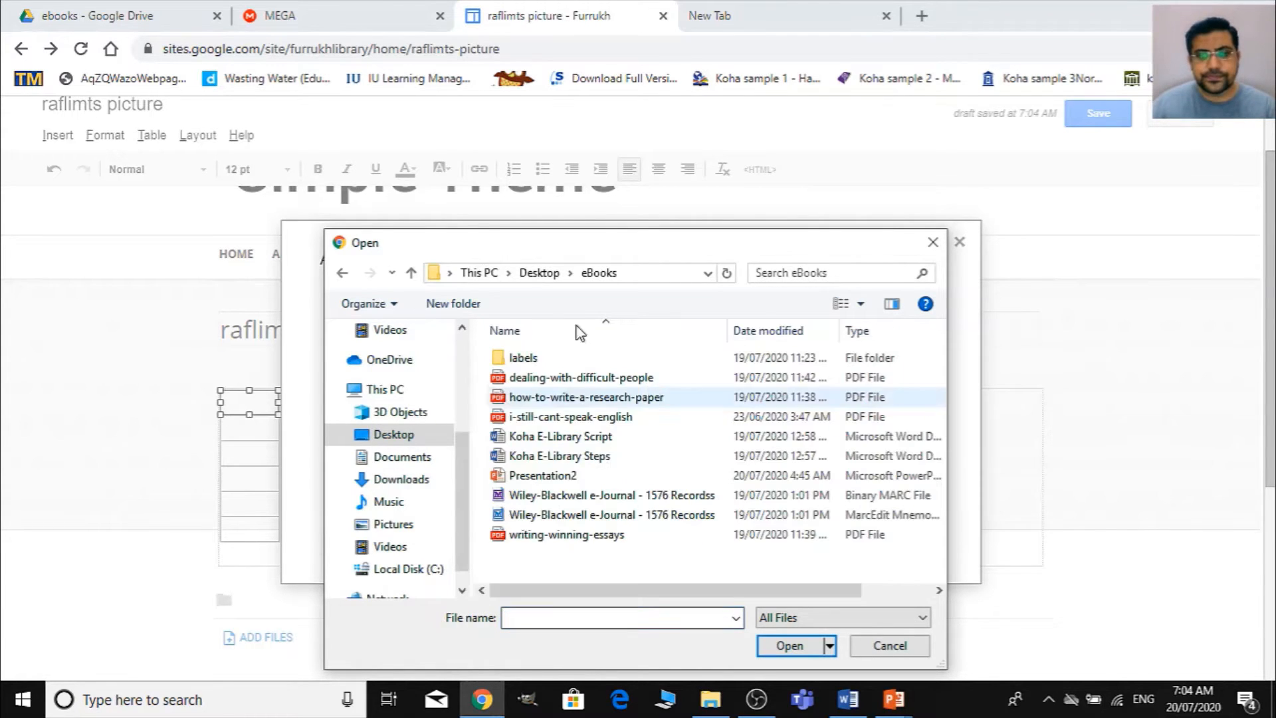
double_click(515, 361)
left_click(544, 340)
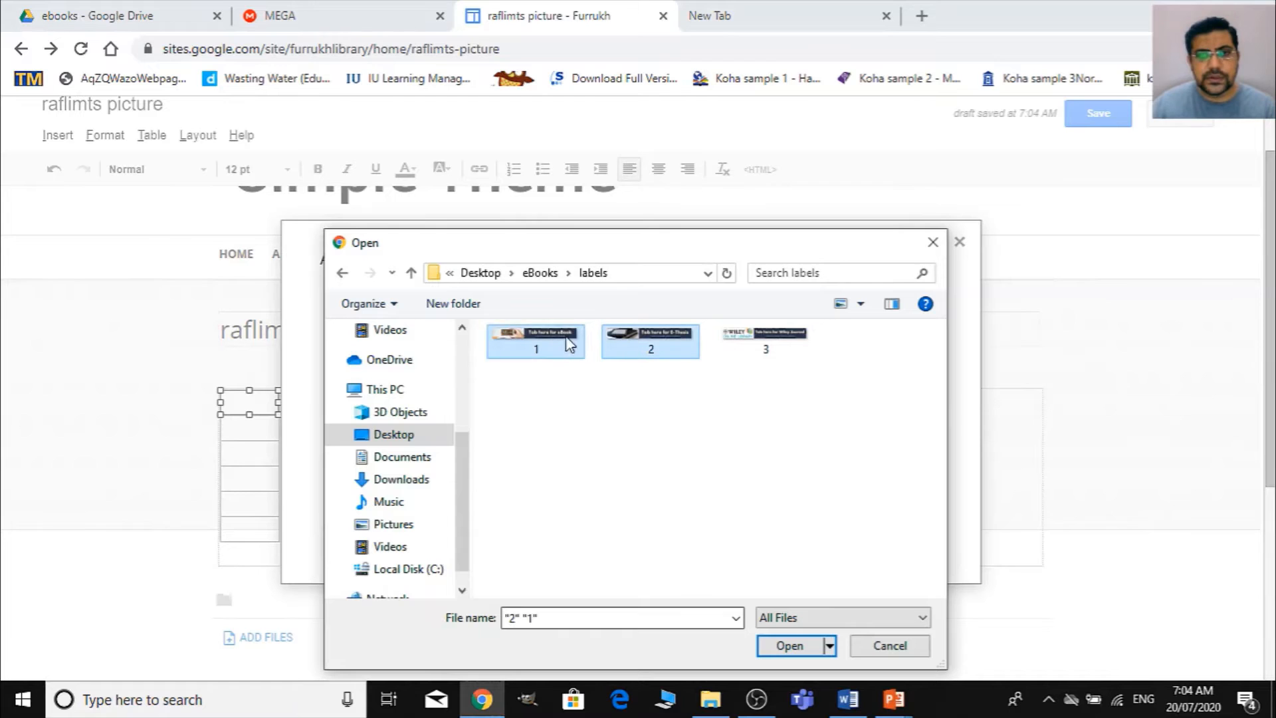
left_click(624, 354, "ctrl")
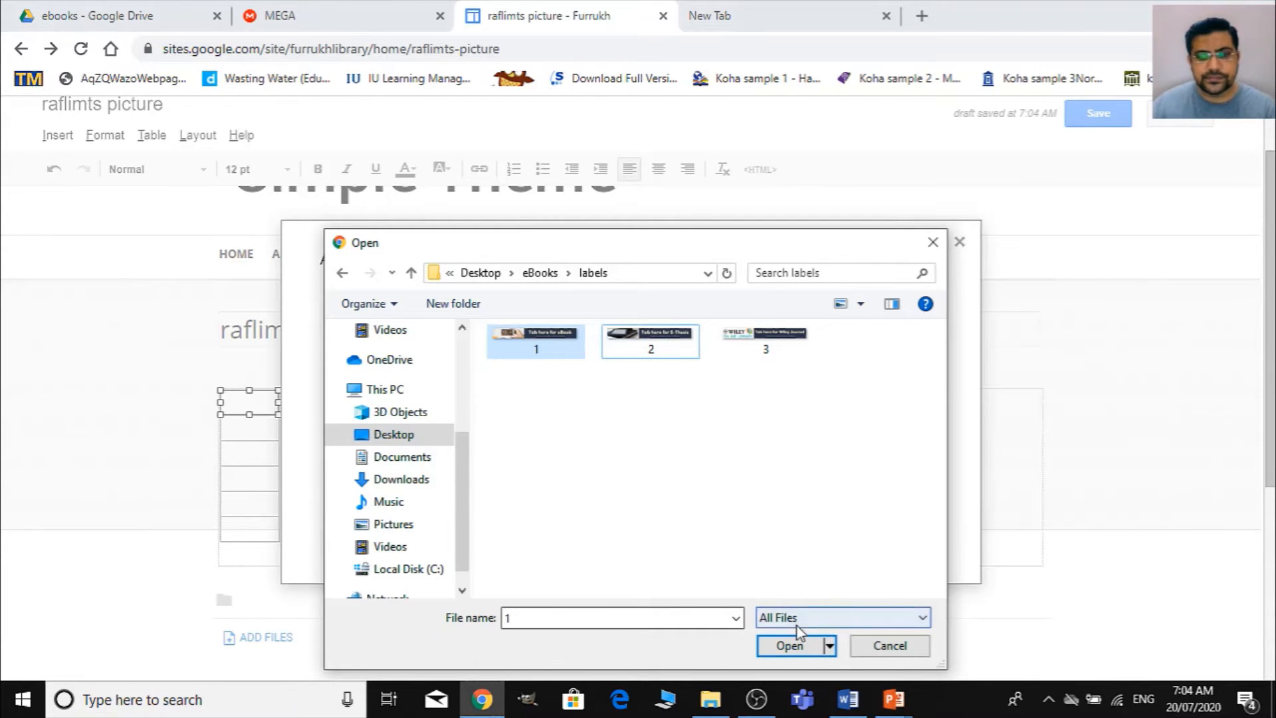
left_click(790, 648)
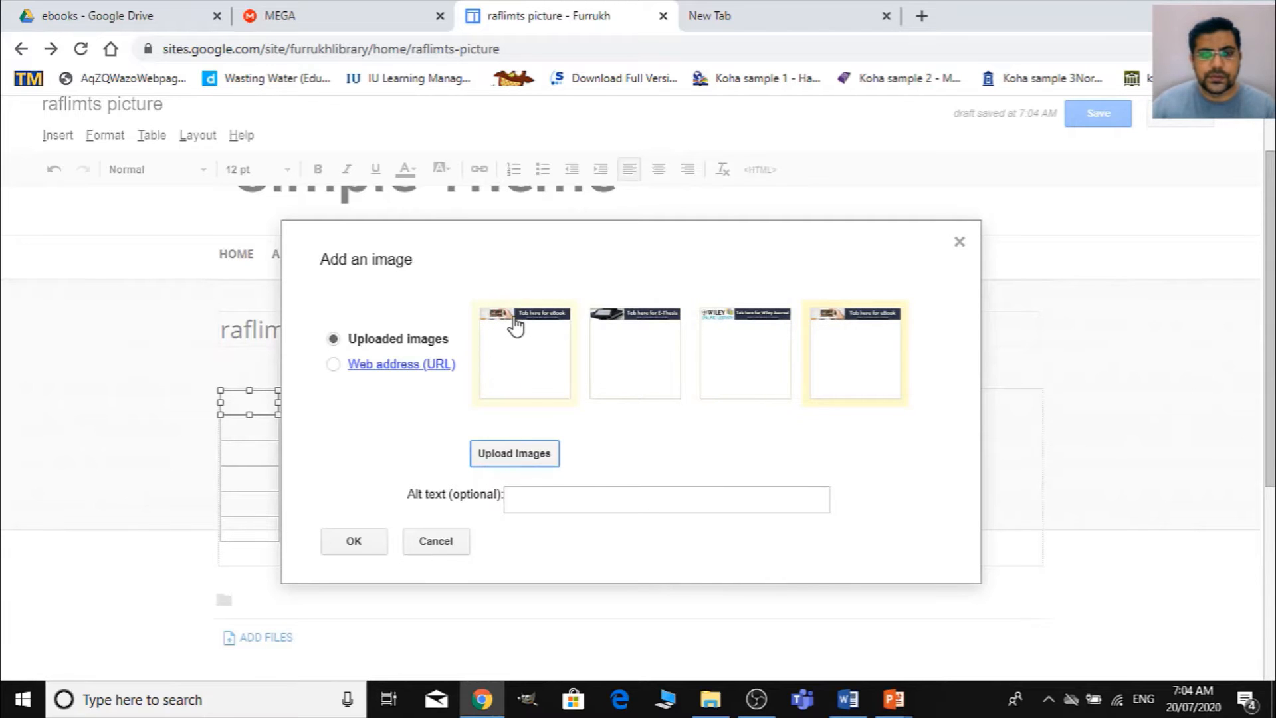
left_click(516, 325)
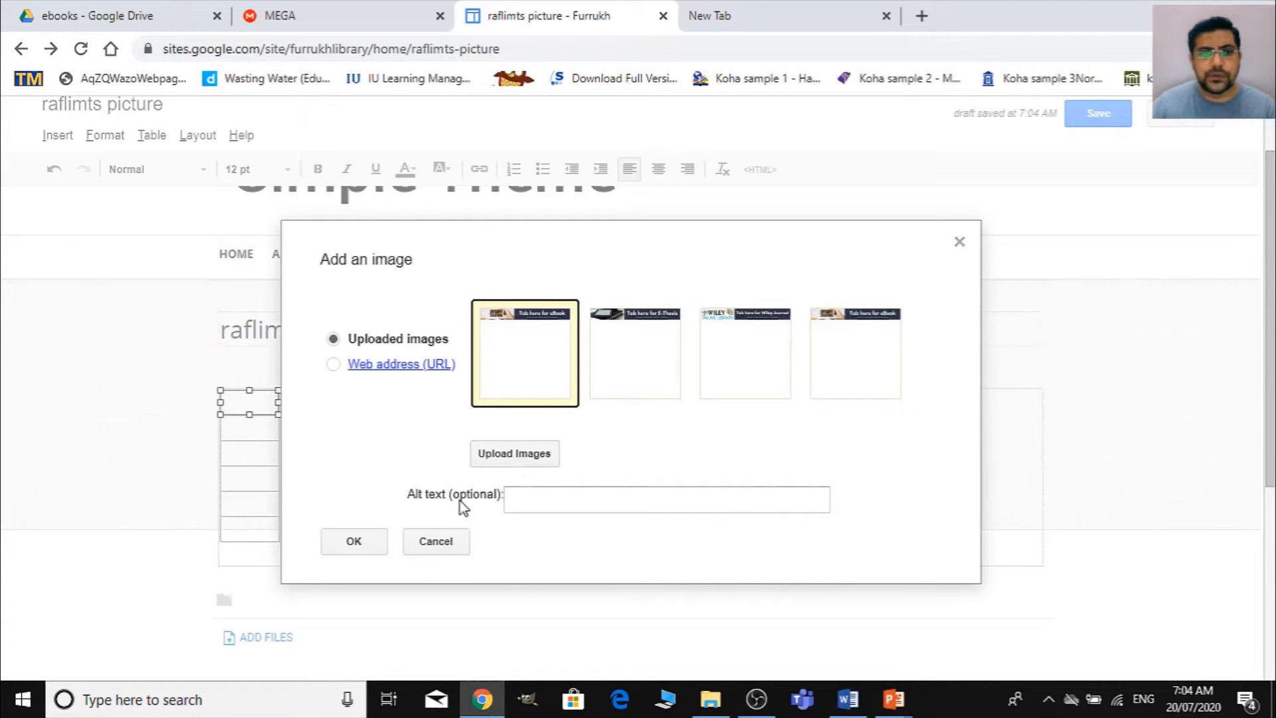
left_click(366, 539)
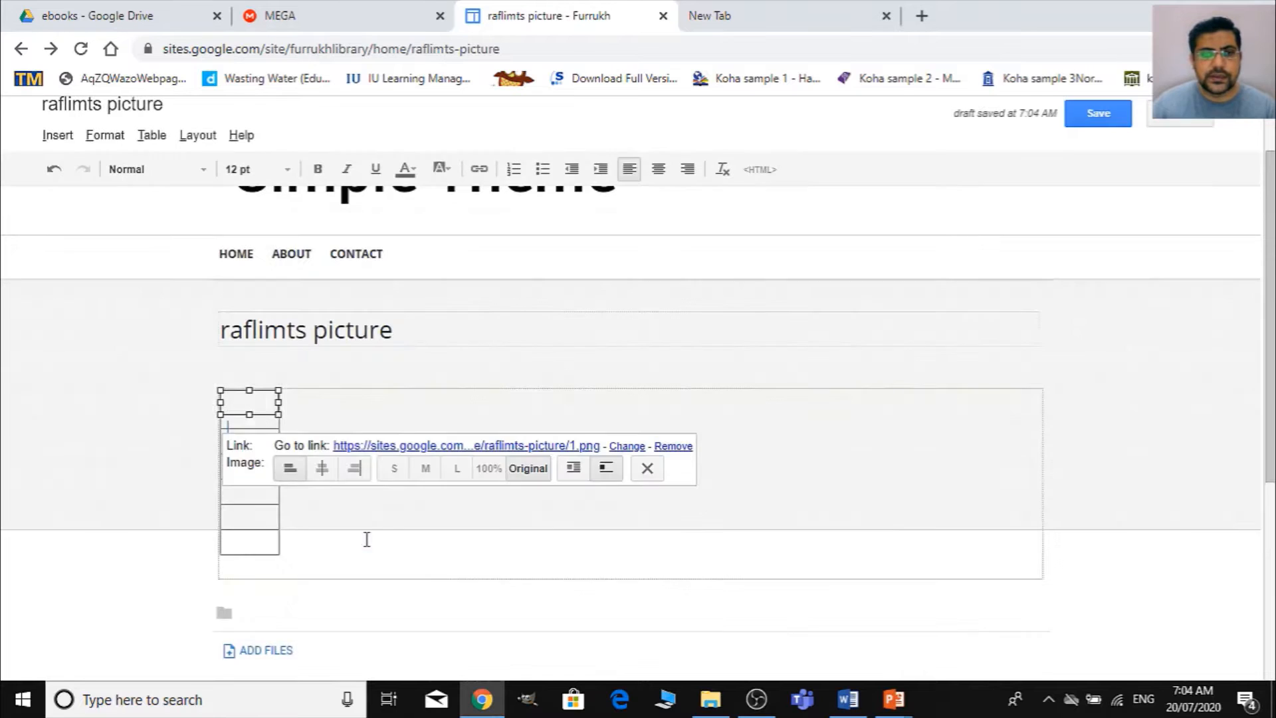
- Center the eBook banner in the first row and remove the blank line above it
scroll(948, 494, "down", 1)
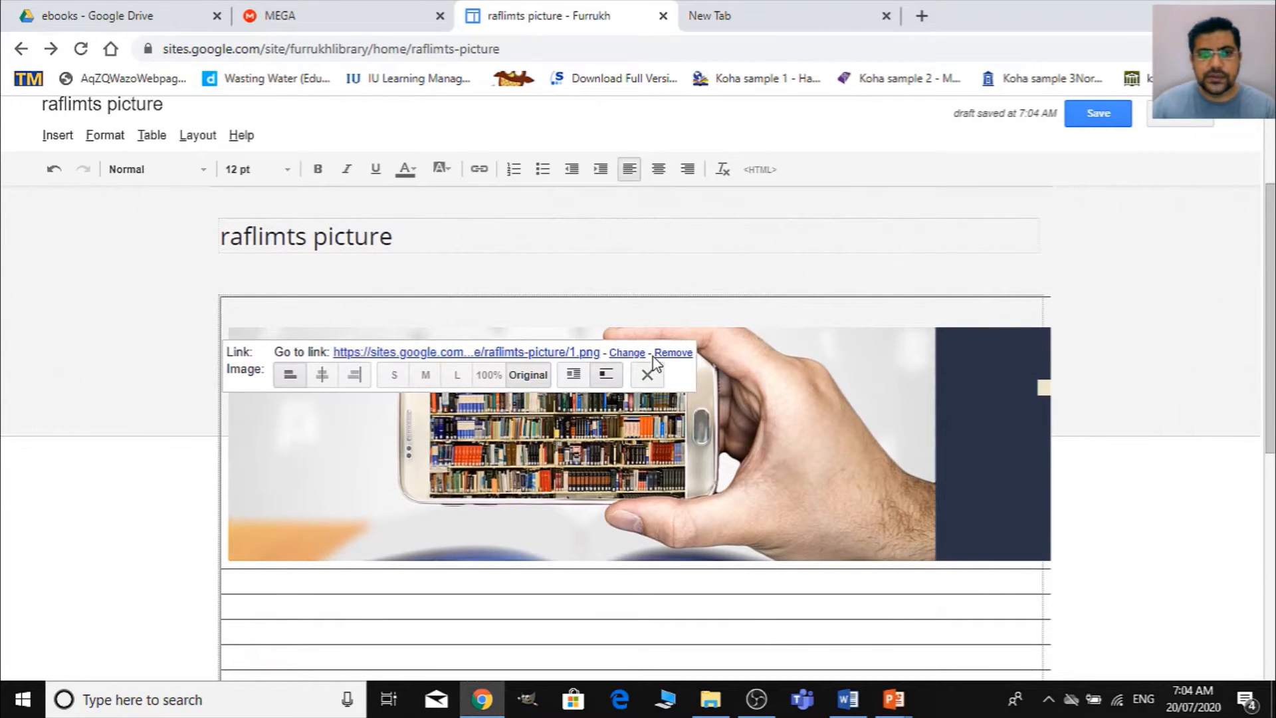
scroll(701, 437, "down", 1)
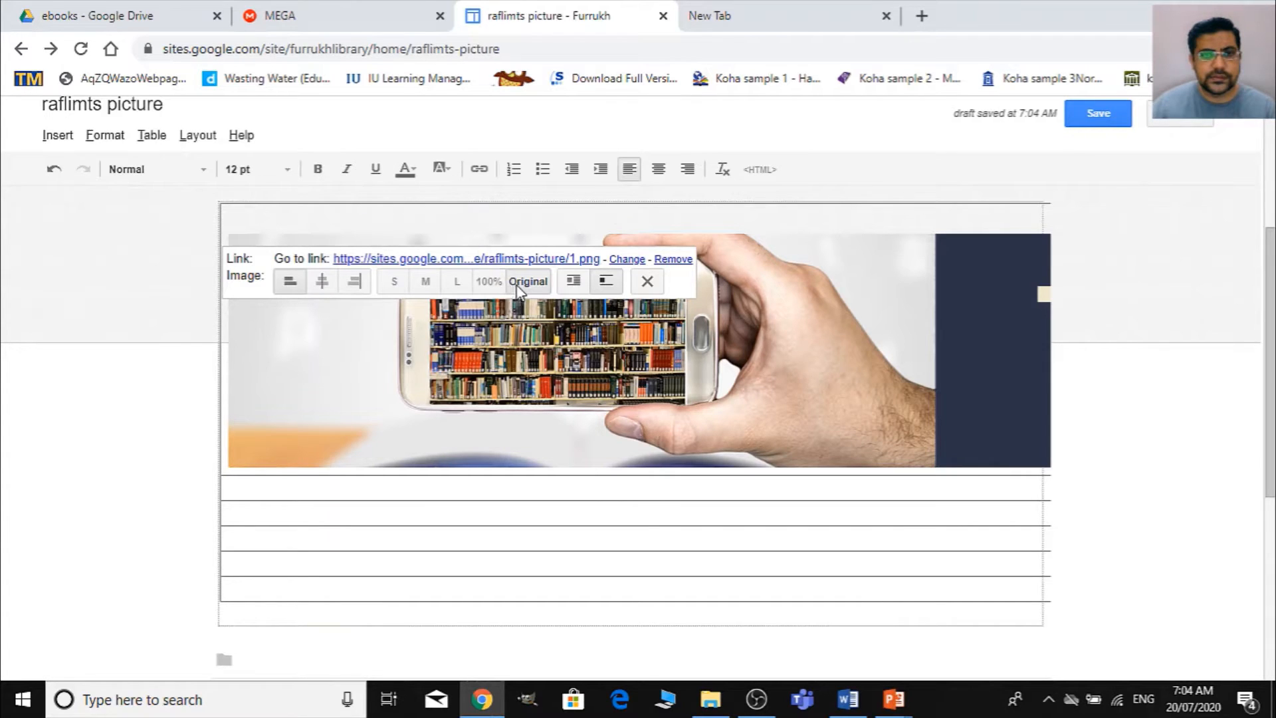
left_click(322, 282)
left_click(424, 226)
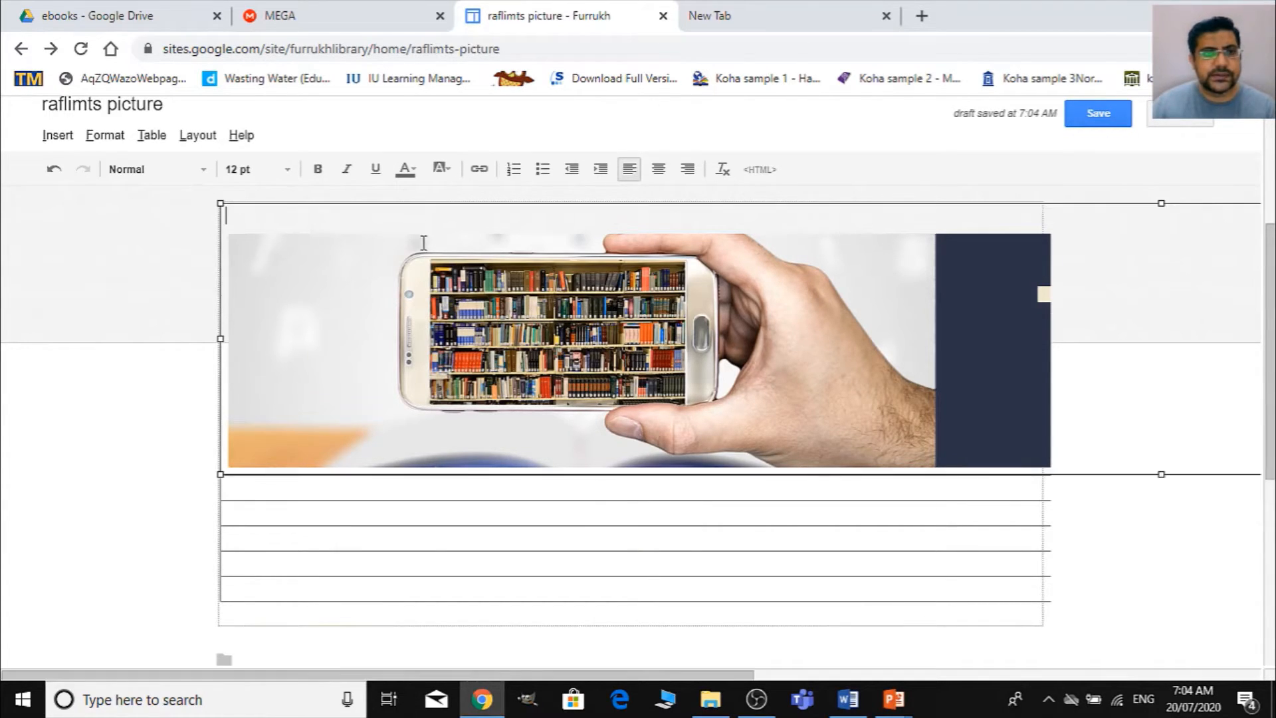
key("Delete")
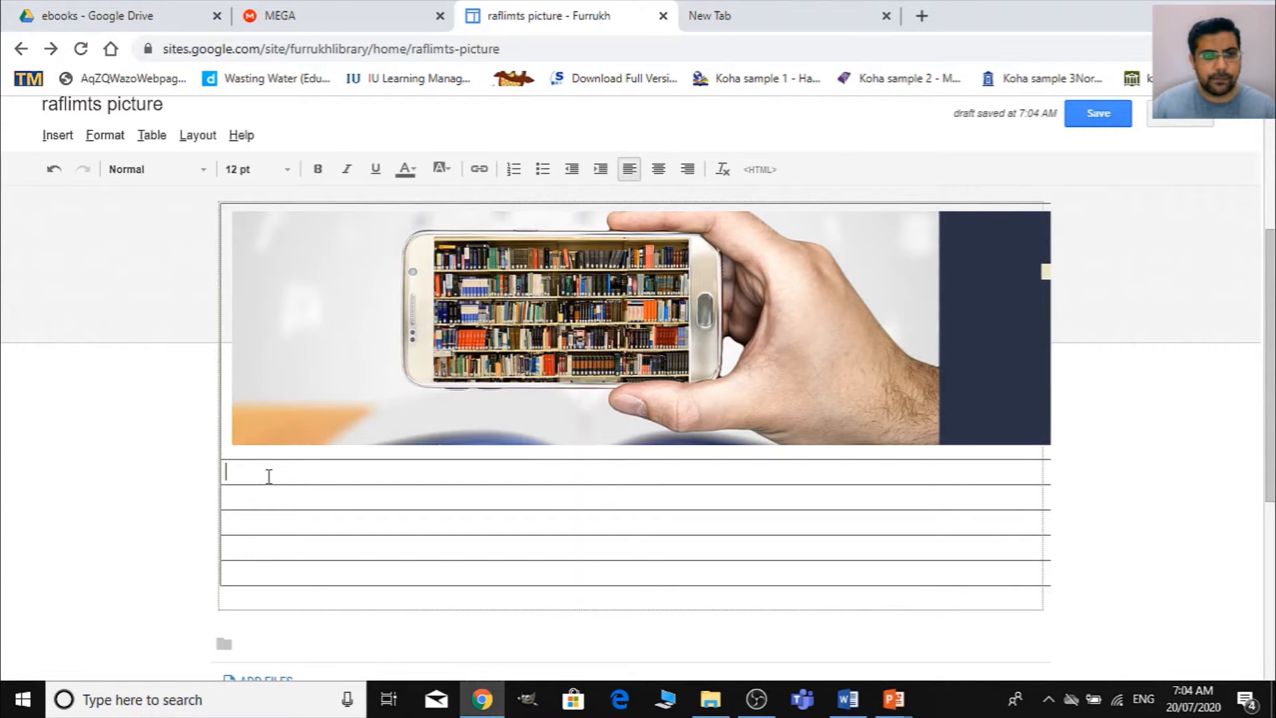
- Insert the uploaded E-Thesis banner in the table's second row, centered and without the blank line above it
left_click(63, 139)
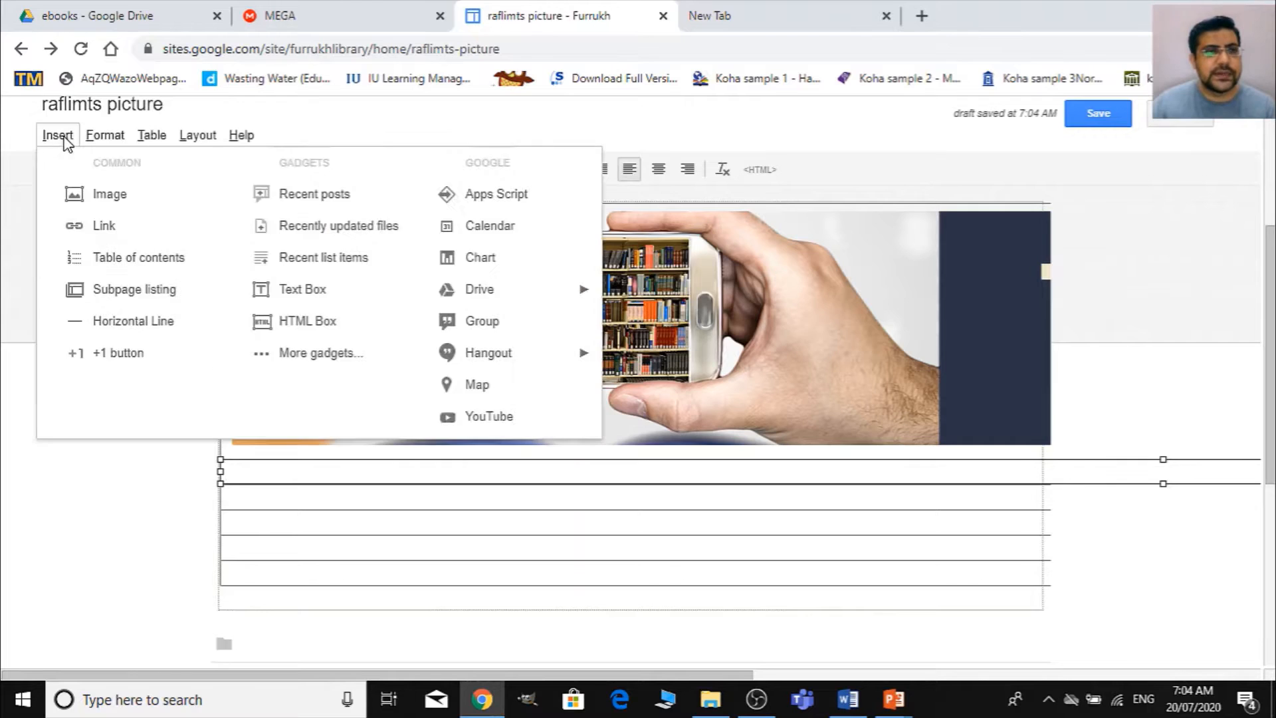
left_click(132, 199)
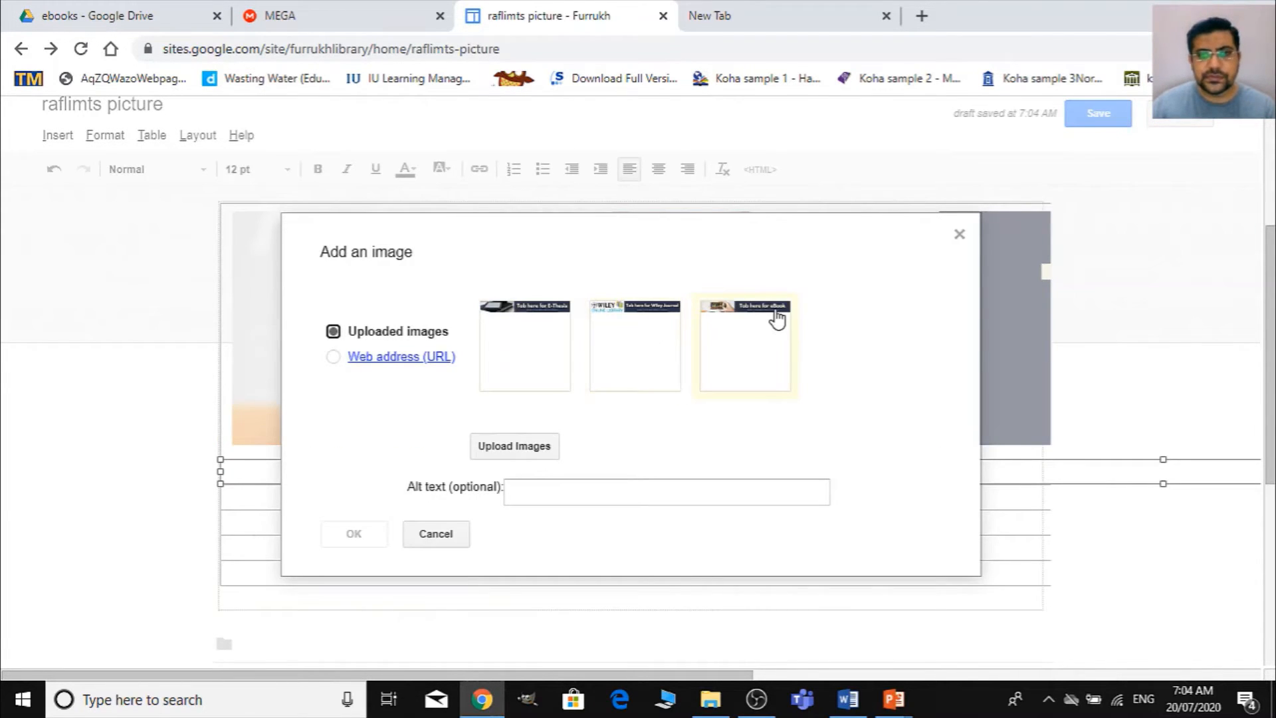
left_click(516, 314)
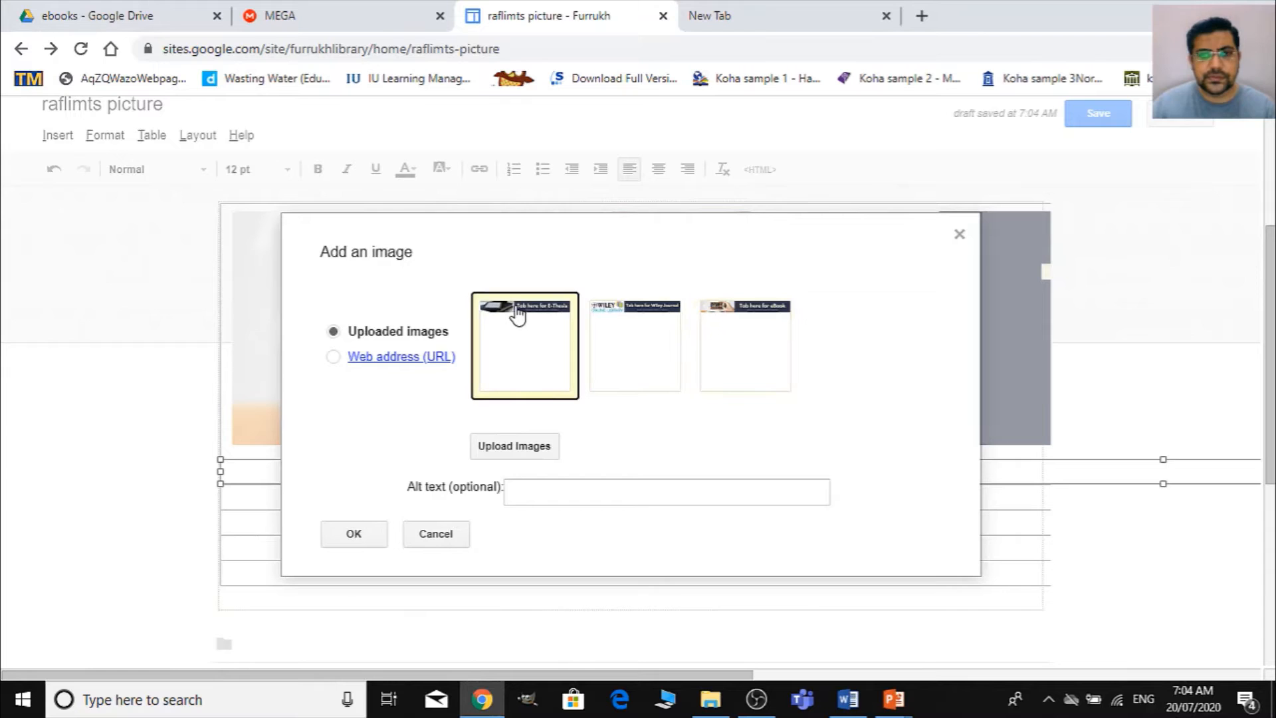
left_click(361, 540)
scroll(713, 465, "down", 3)
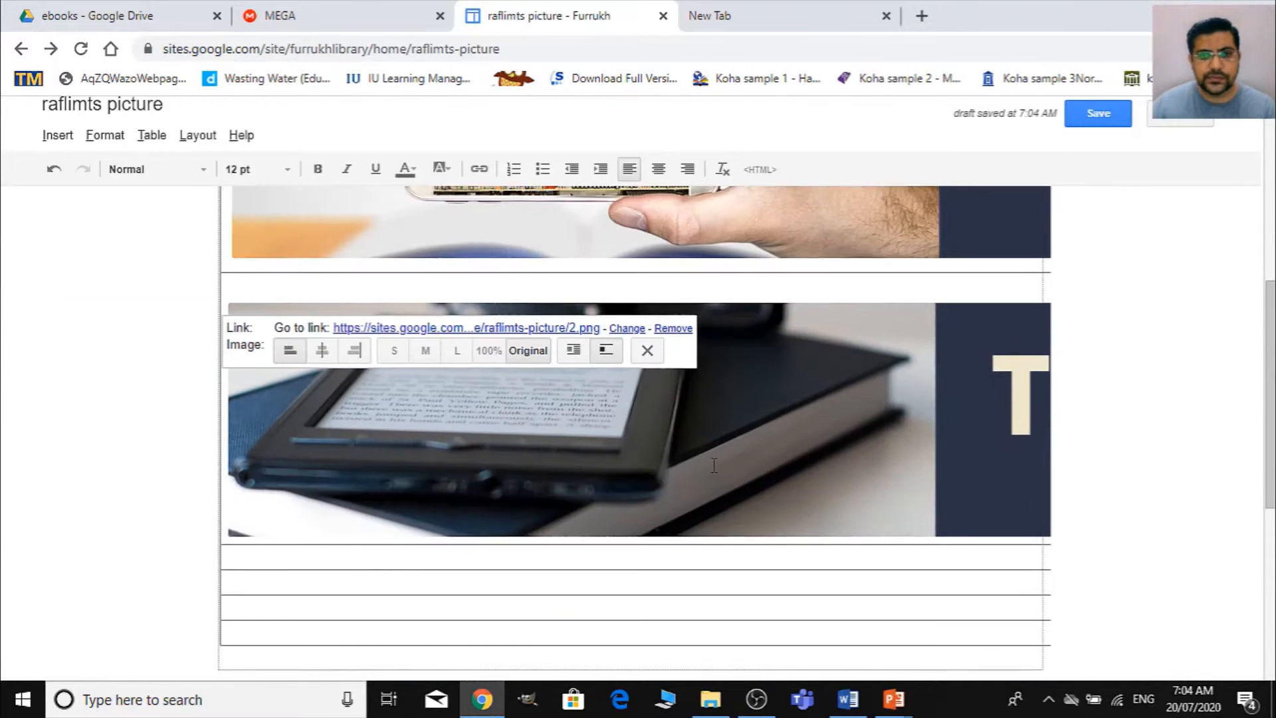
left_click(324, 351)
left_click(329, 289)
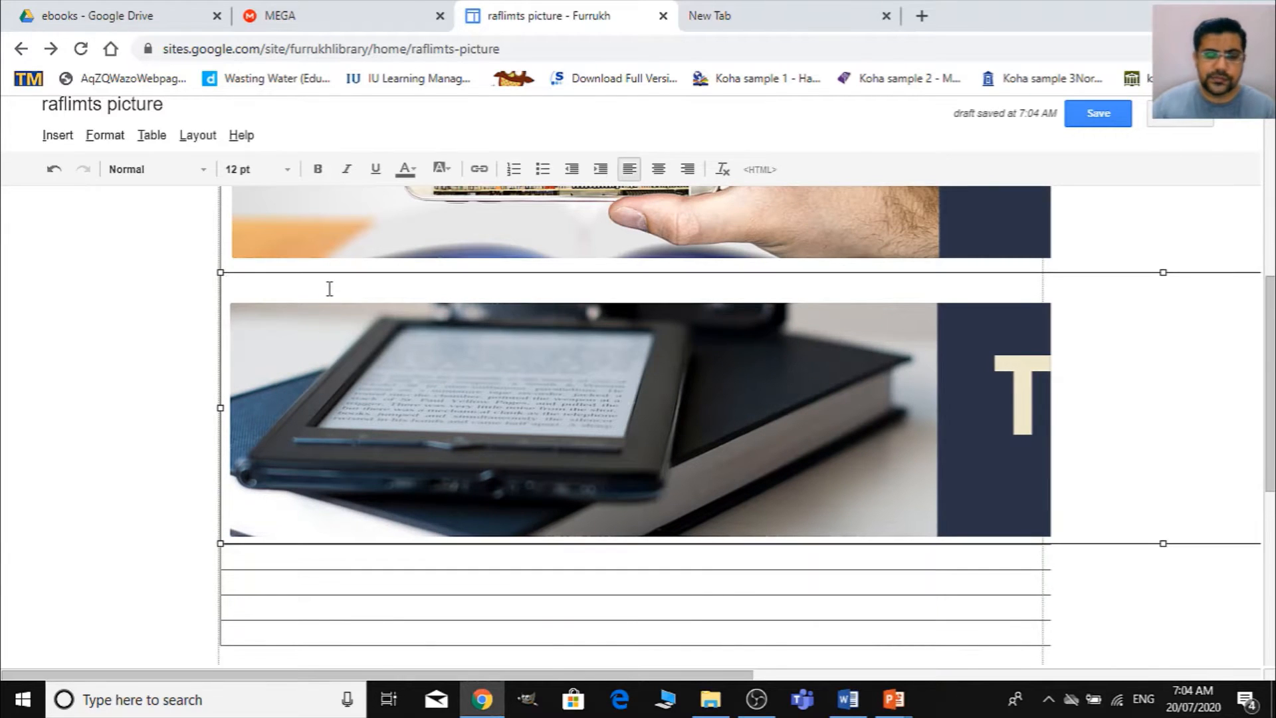
- Insert the uploaded Wiley Journal banner in the table's third row, centered and without the blank line above it
scroll(377, 369, "down", 3)
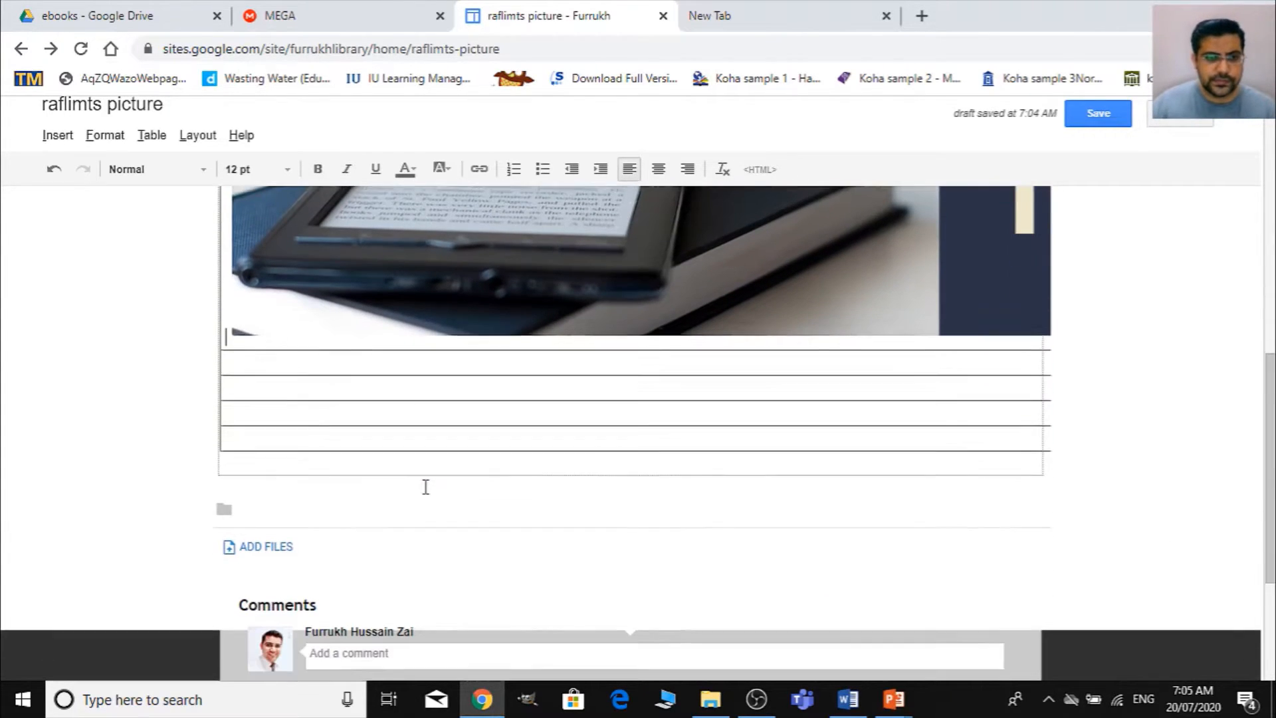
left_click(292, 353)
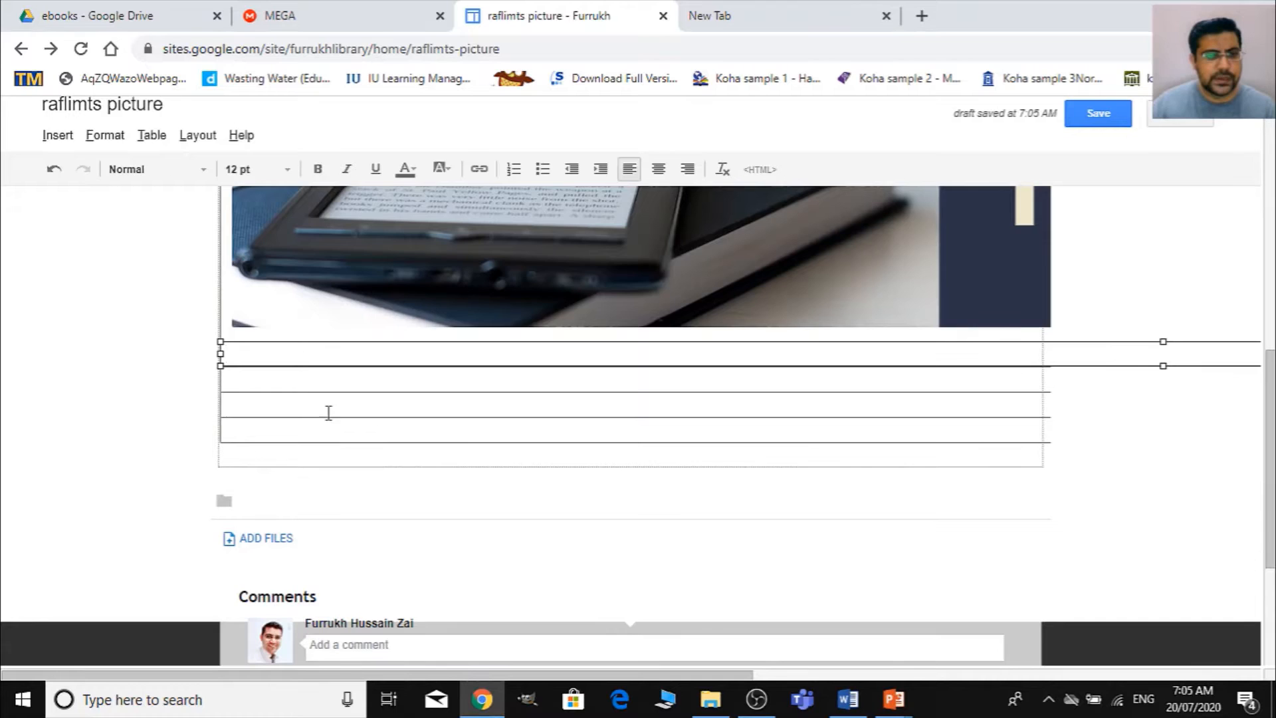
left_click(59, 135)
left_click(133, 199)
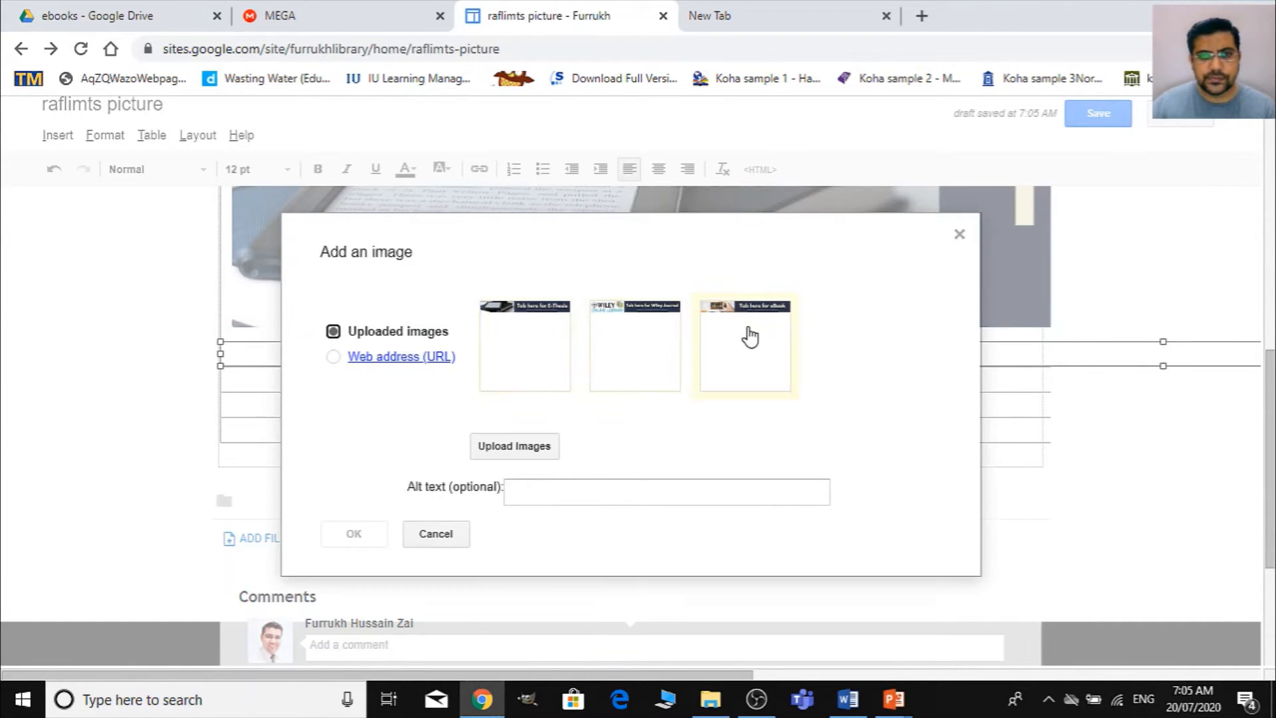
left_click(657, 327)
left_click(354, 535)
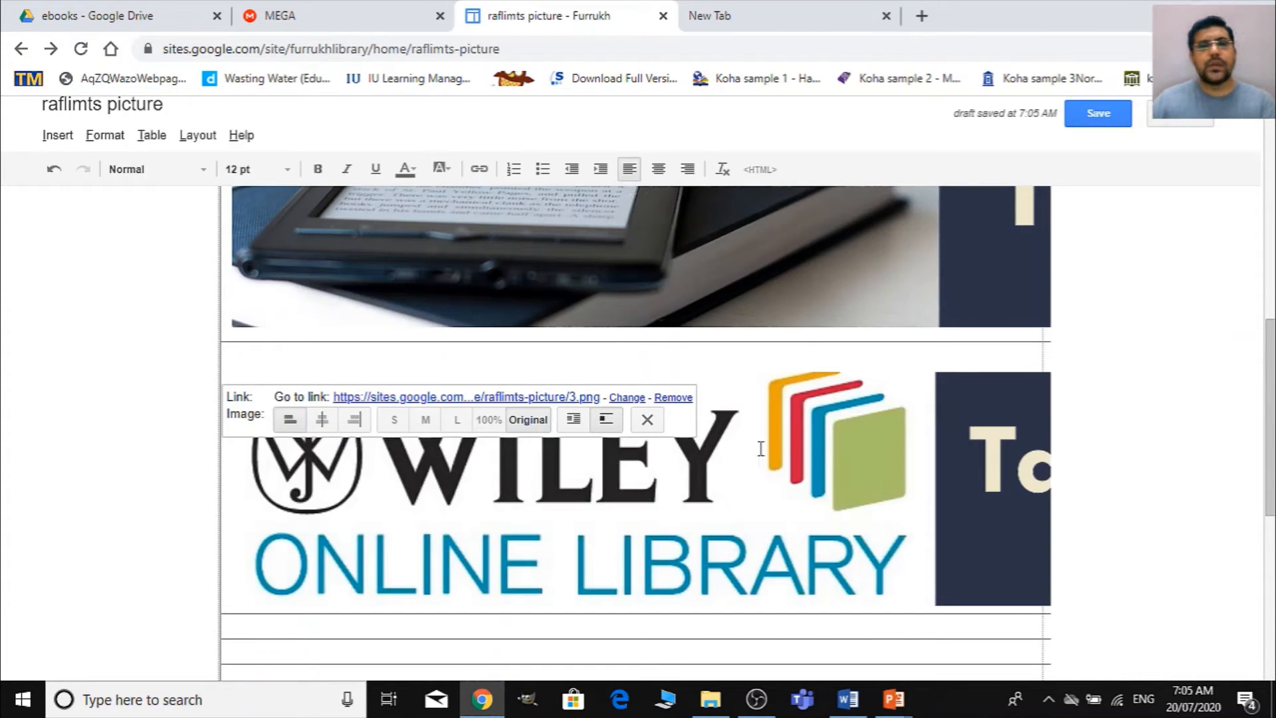
left_click(322, 419)
left_click(357, 372)
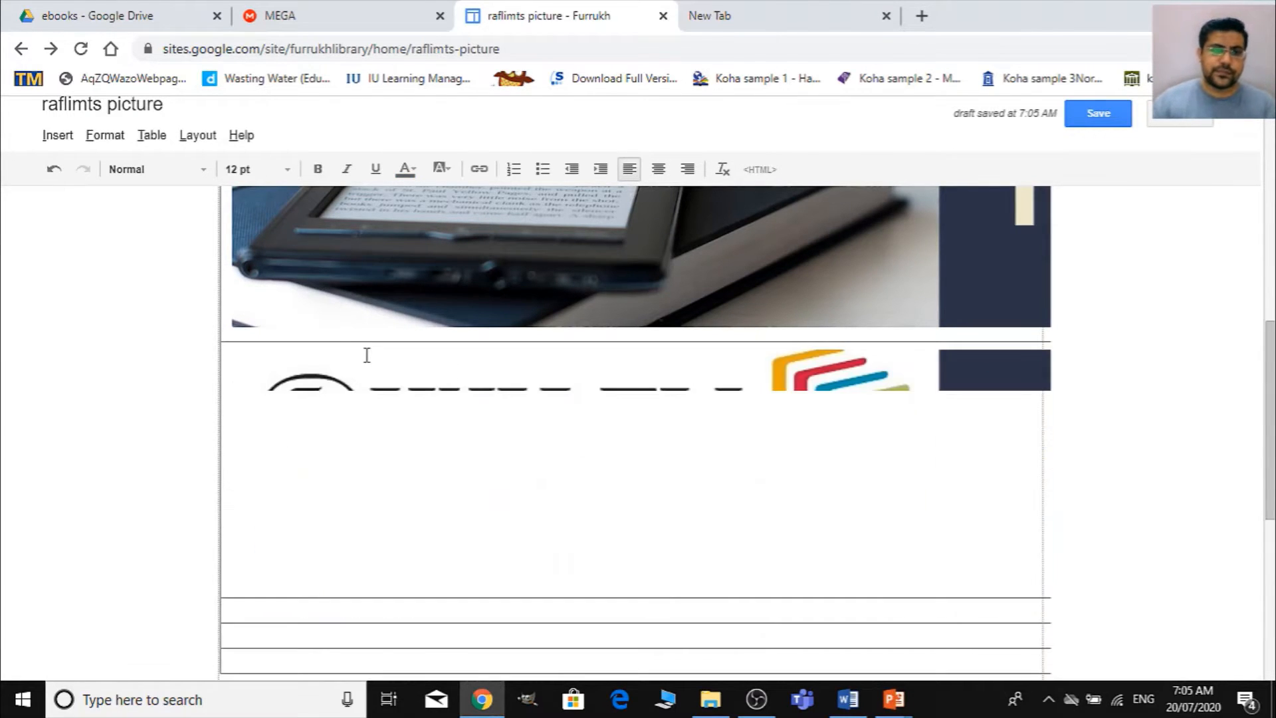
scroll(699, 469, "up", 5)
scroll(699, 466, "up", 3)
scroll(699, 465, "down", 12)
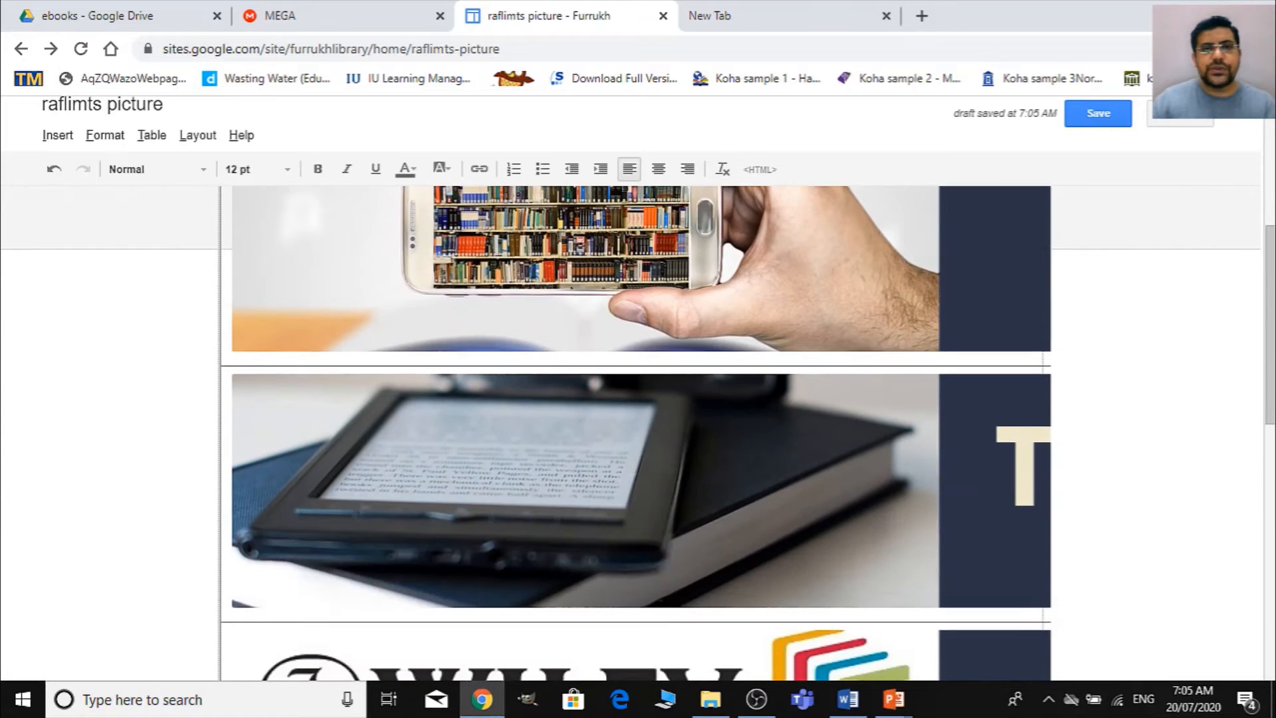
scroll(700, 469, "up", 6)
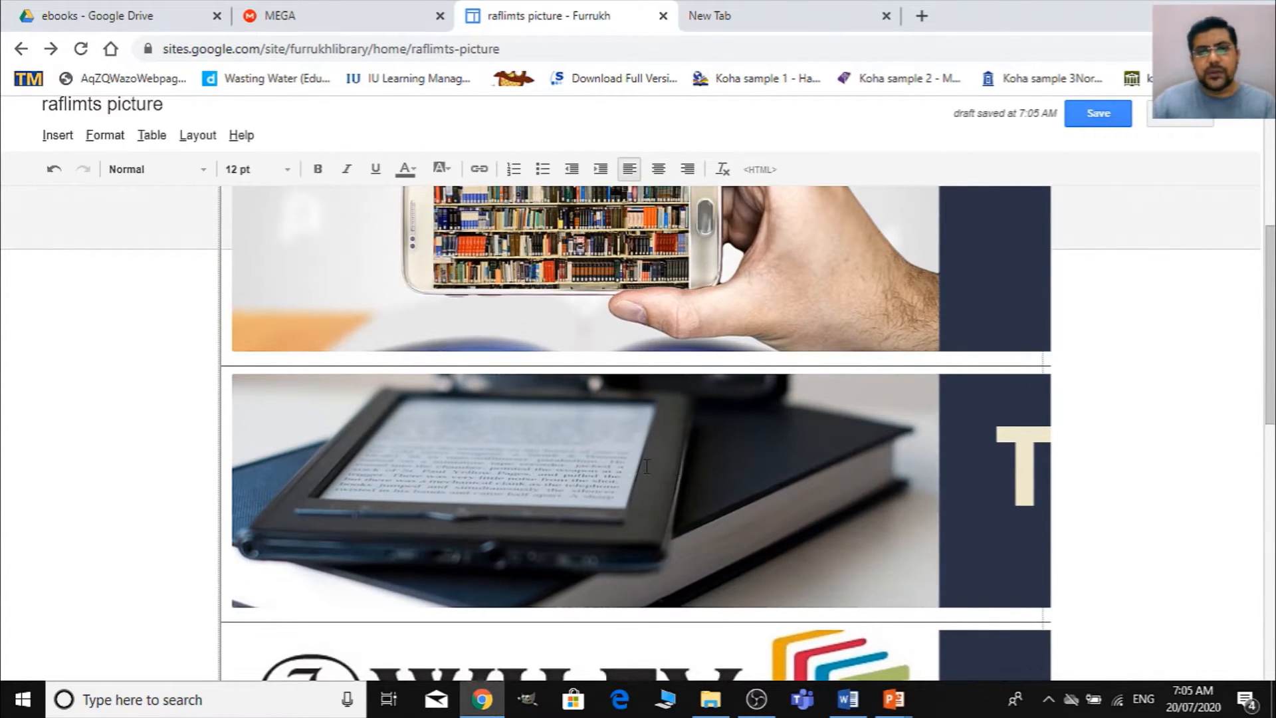
scroll(646, 466, "up", 3)
- Insert the uploaded eBook banner again in the fourth row, below the Wiley Online Library banner
scroll(578, 413, "down", 10)
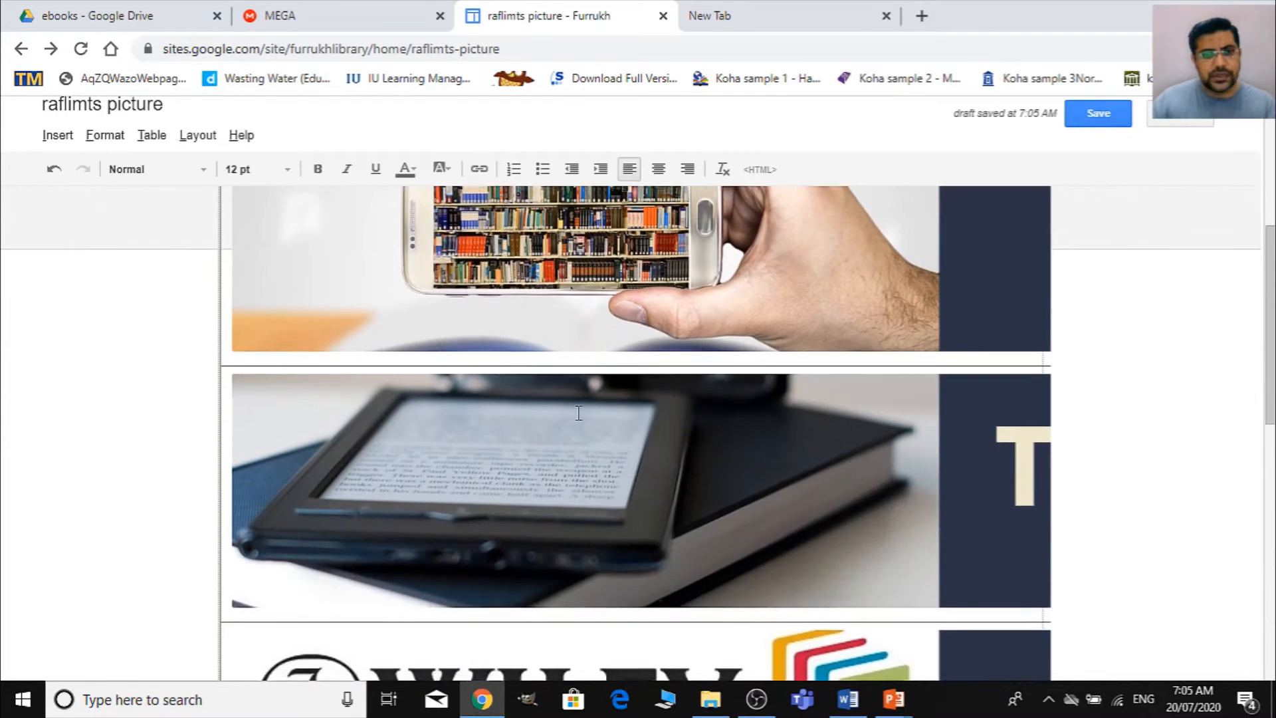
left_click(470, 423)
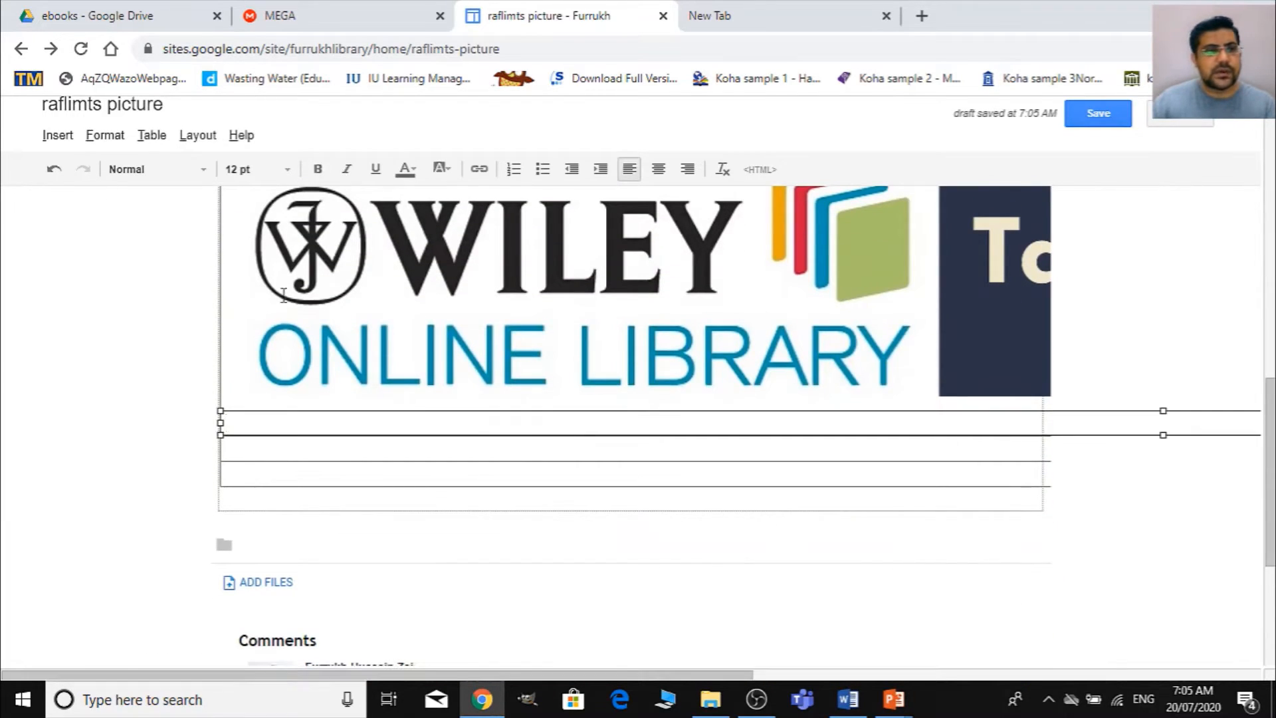
left_click(60, 136)
left_click(93, 196)
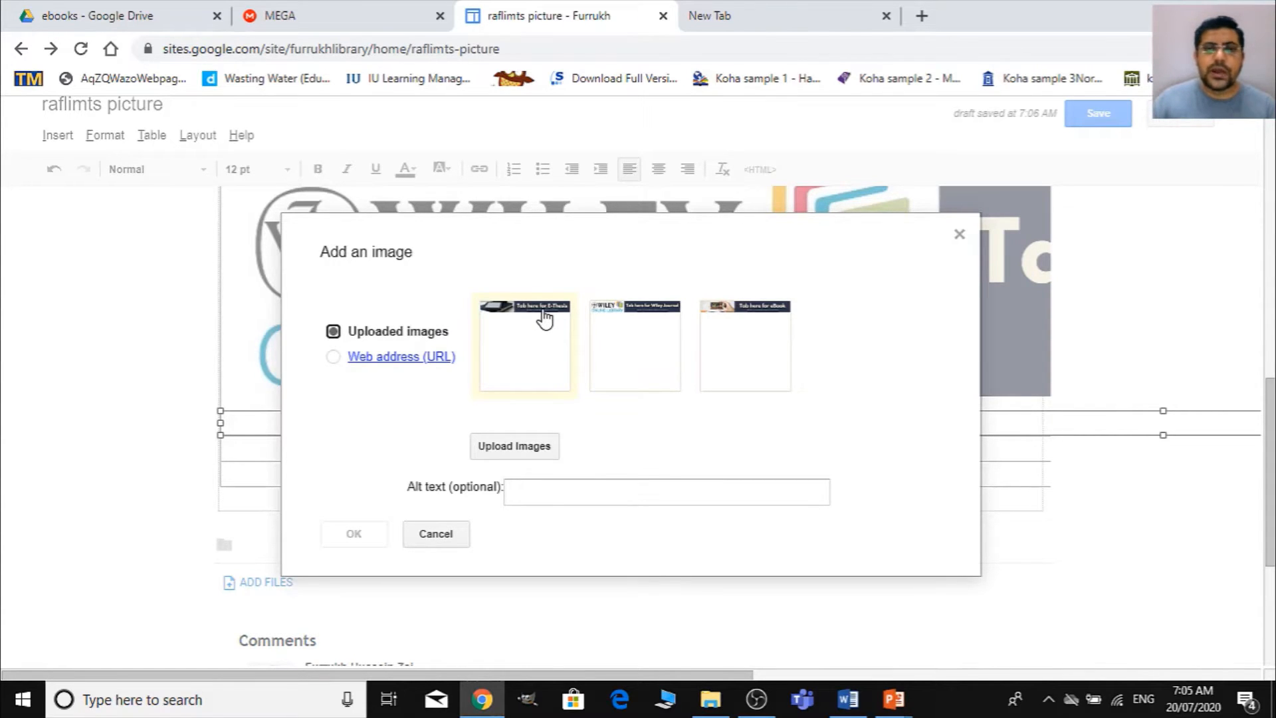
left_click(751, 313)
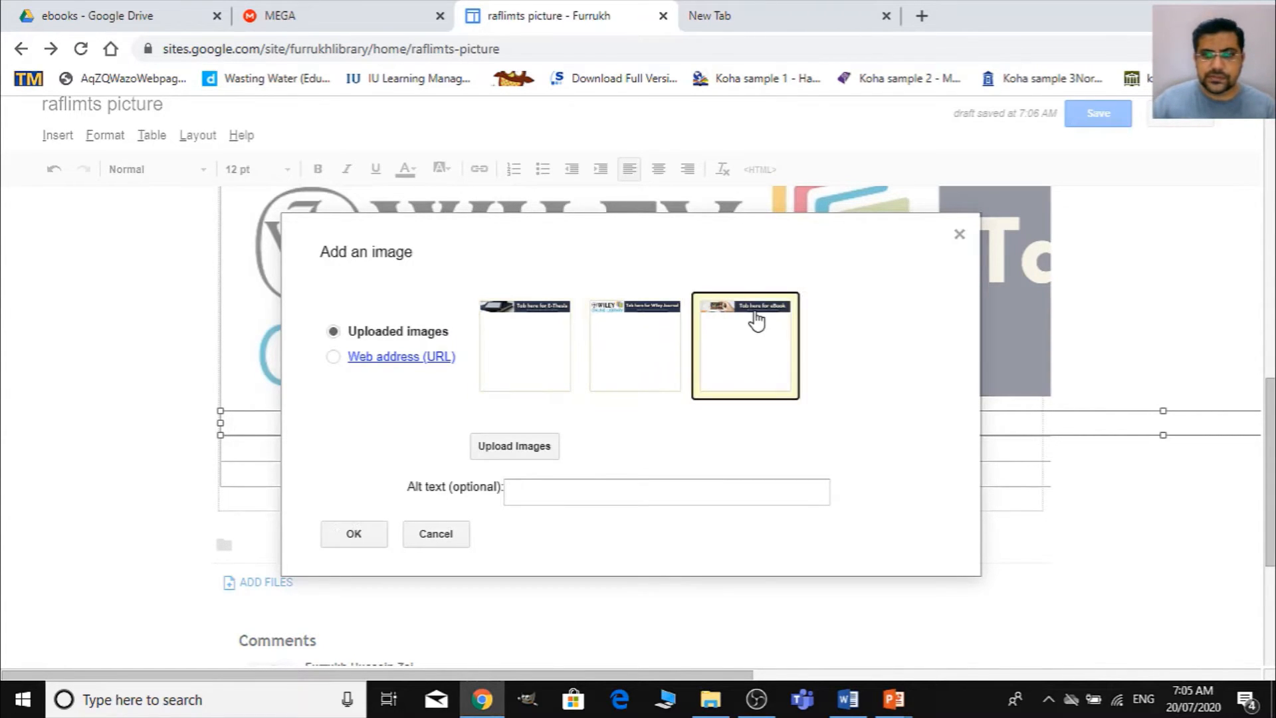
left_click(365, 535)
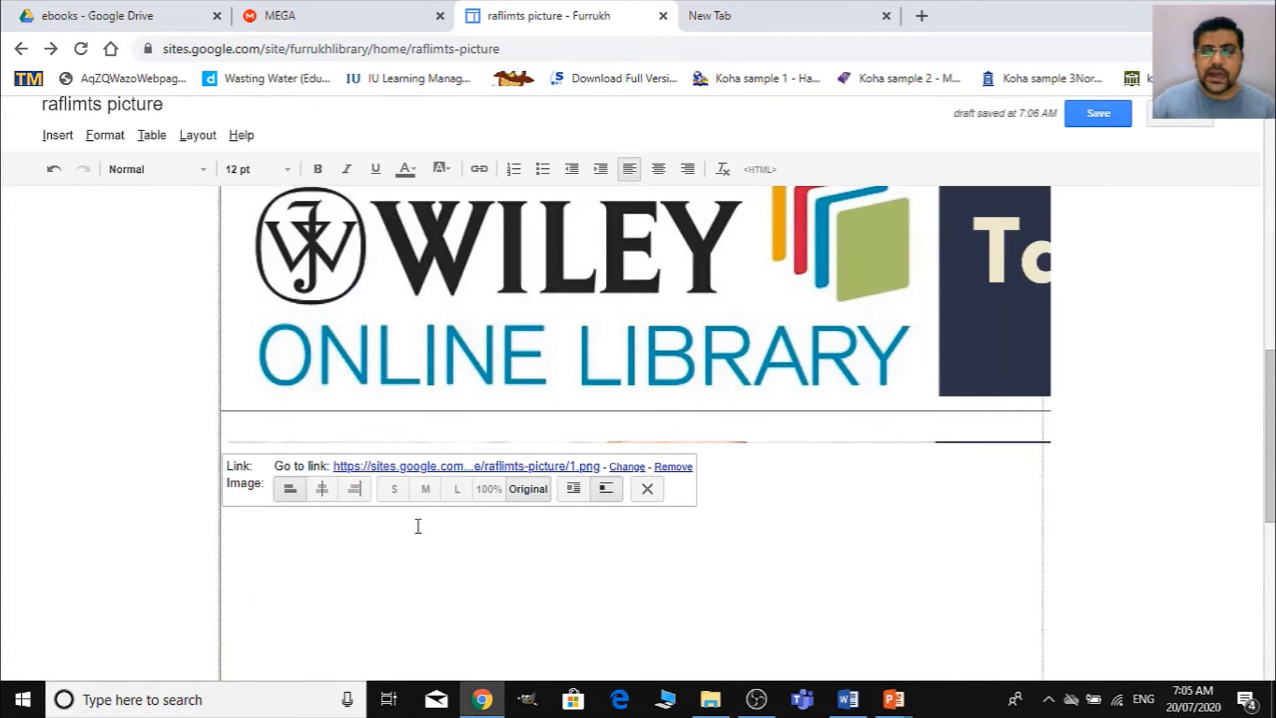
- Remove the blank line above the eBook banner in the table's fourth row
scroll(733, 439, "down", 3)
left_click(554, 245)
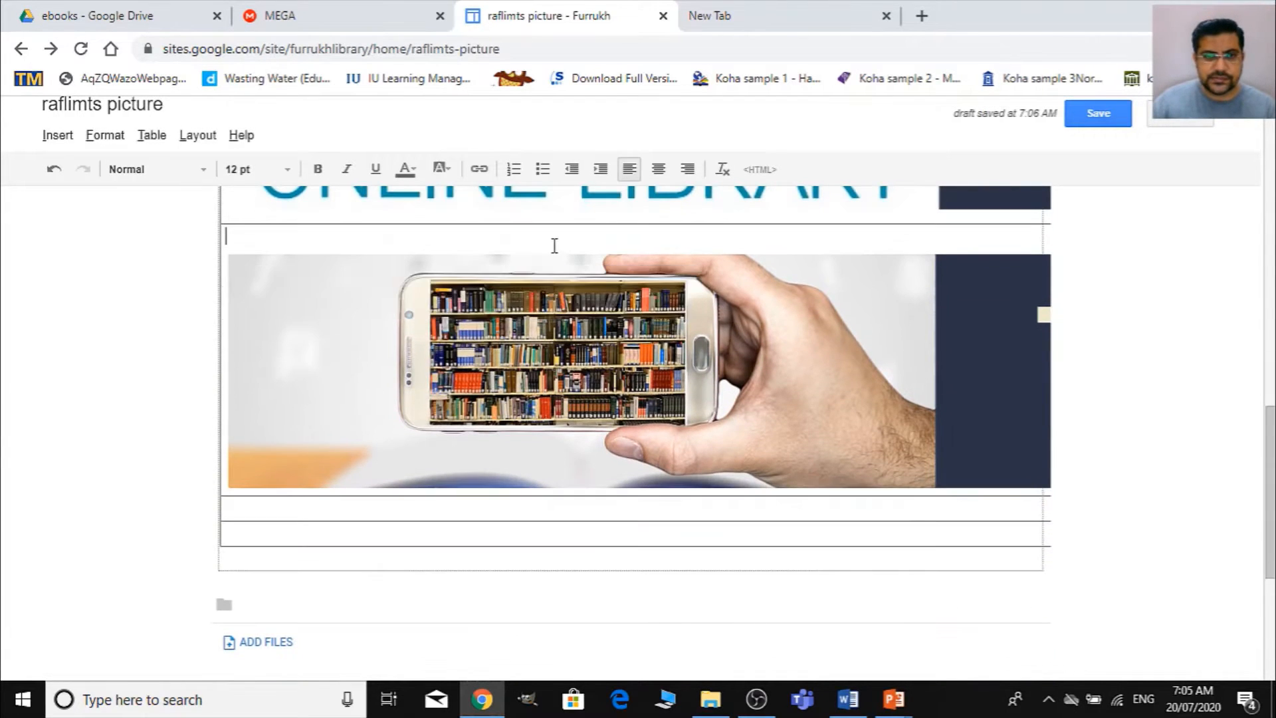
key("Delete")
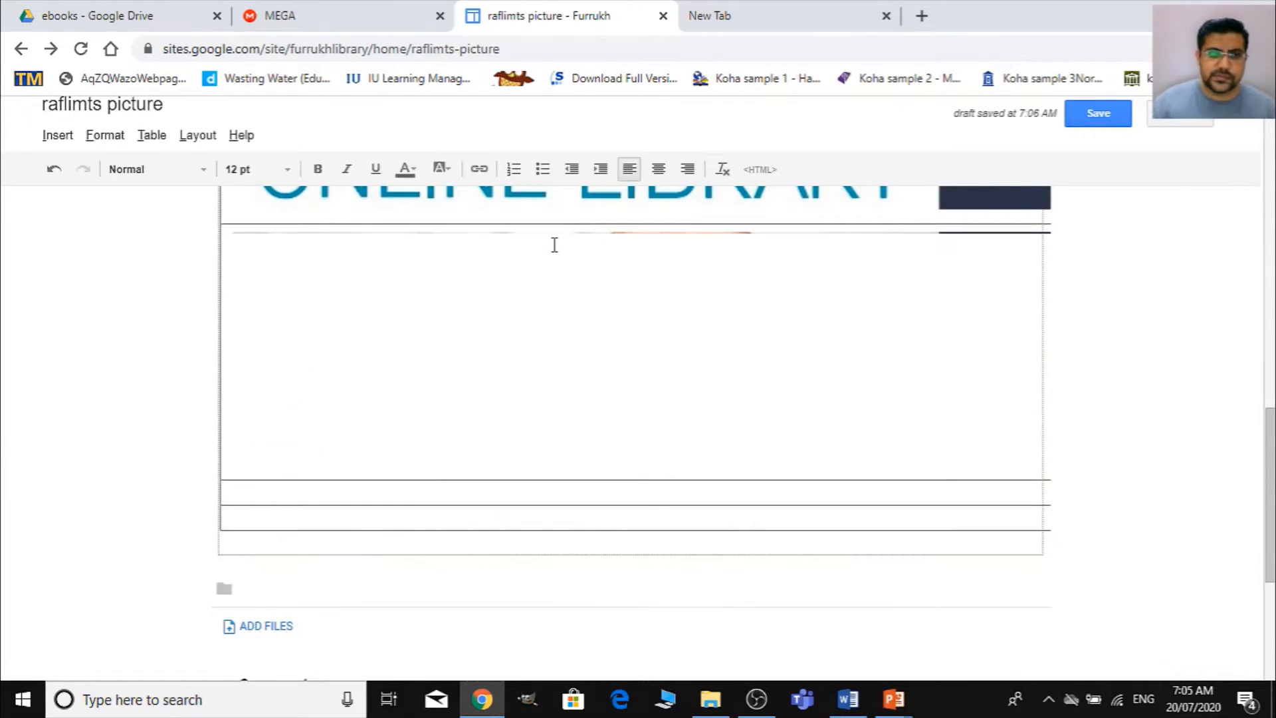
- Resize the fourth-row eBook banner to small and set it to center alignment with text wrap on
left_click(582, 401)
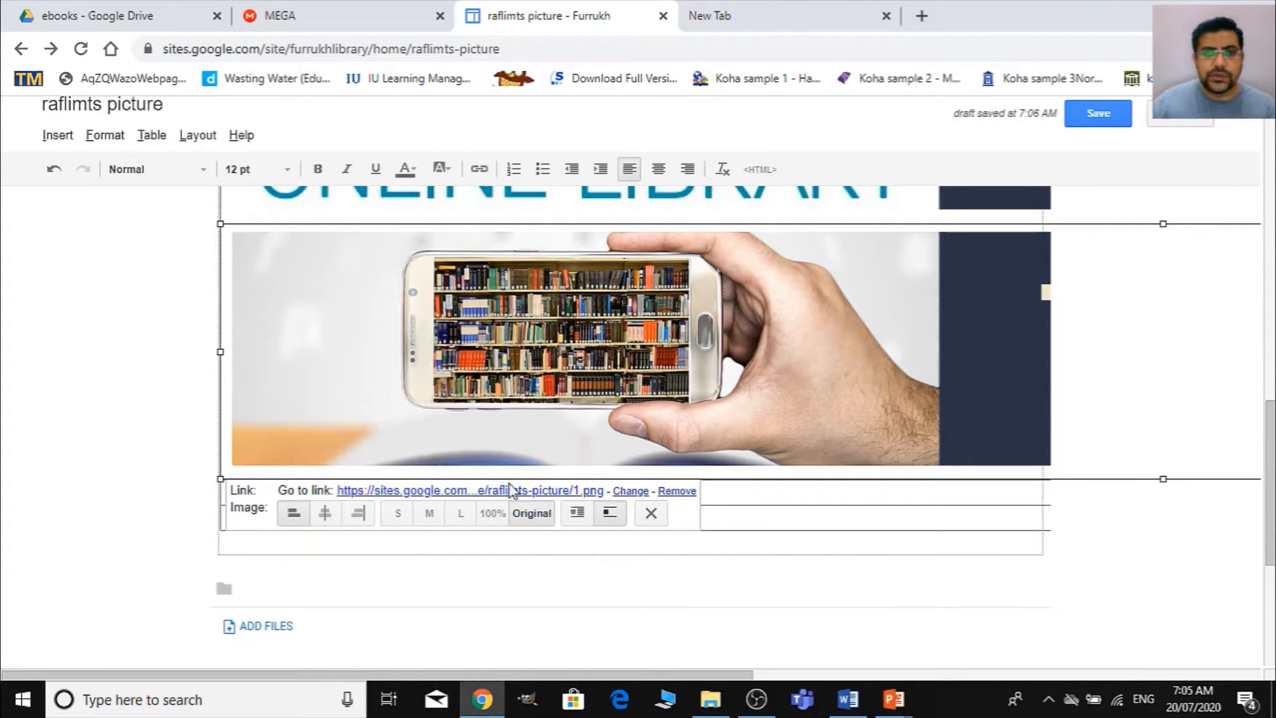
left_click(398, 513)
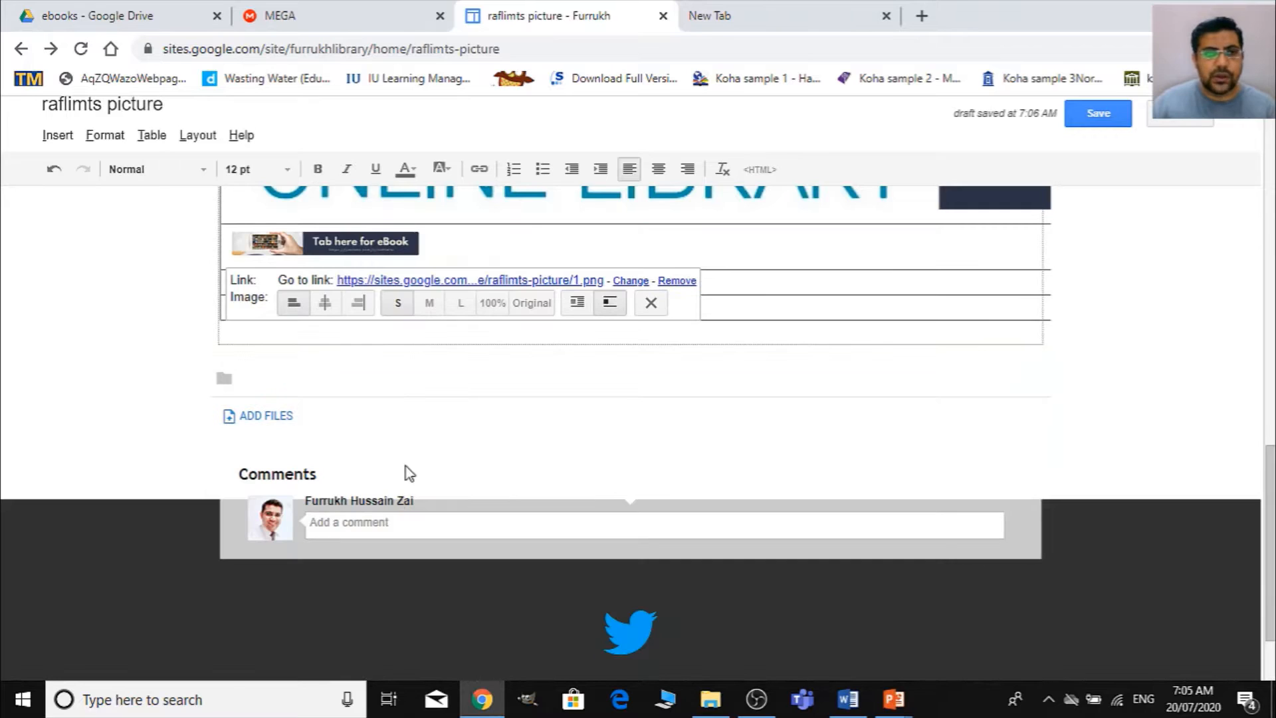
scroll(423, 465, "up", 1)
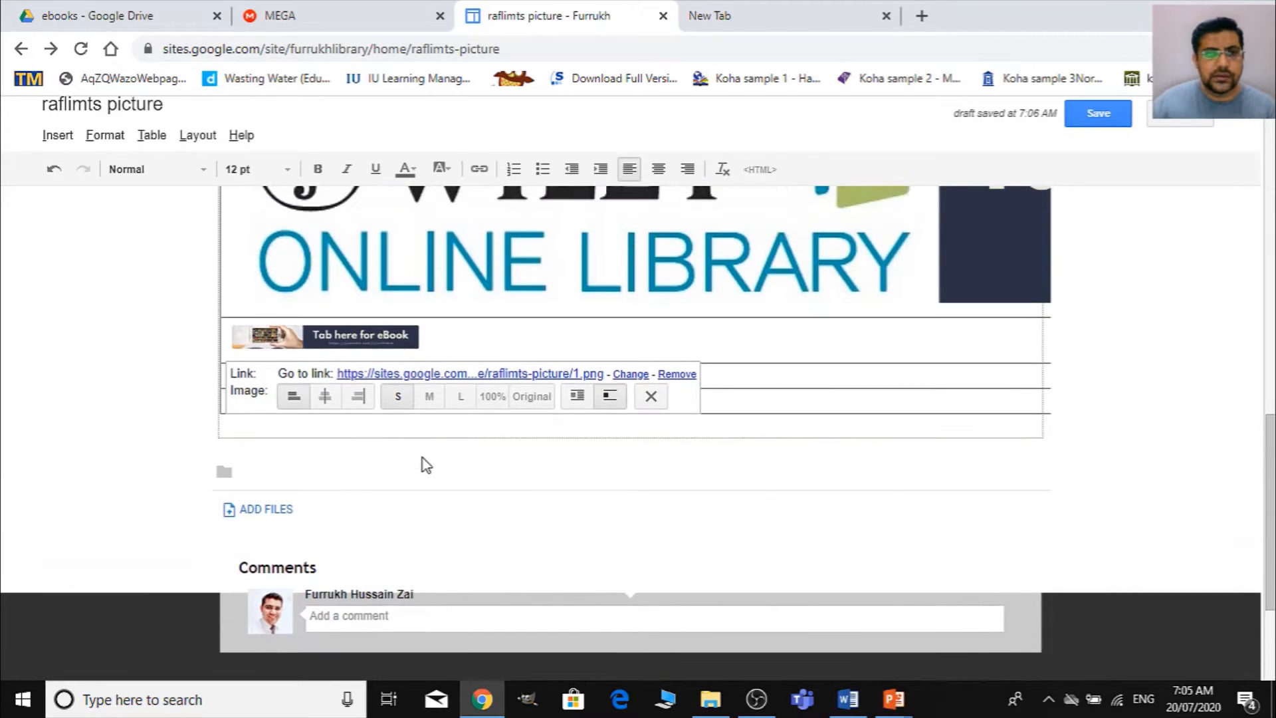
left_click(321, 398)
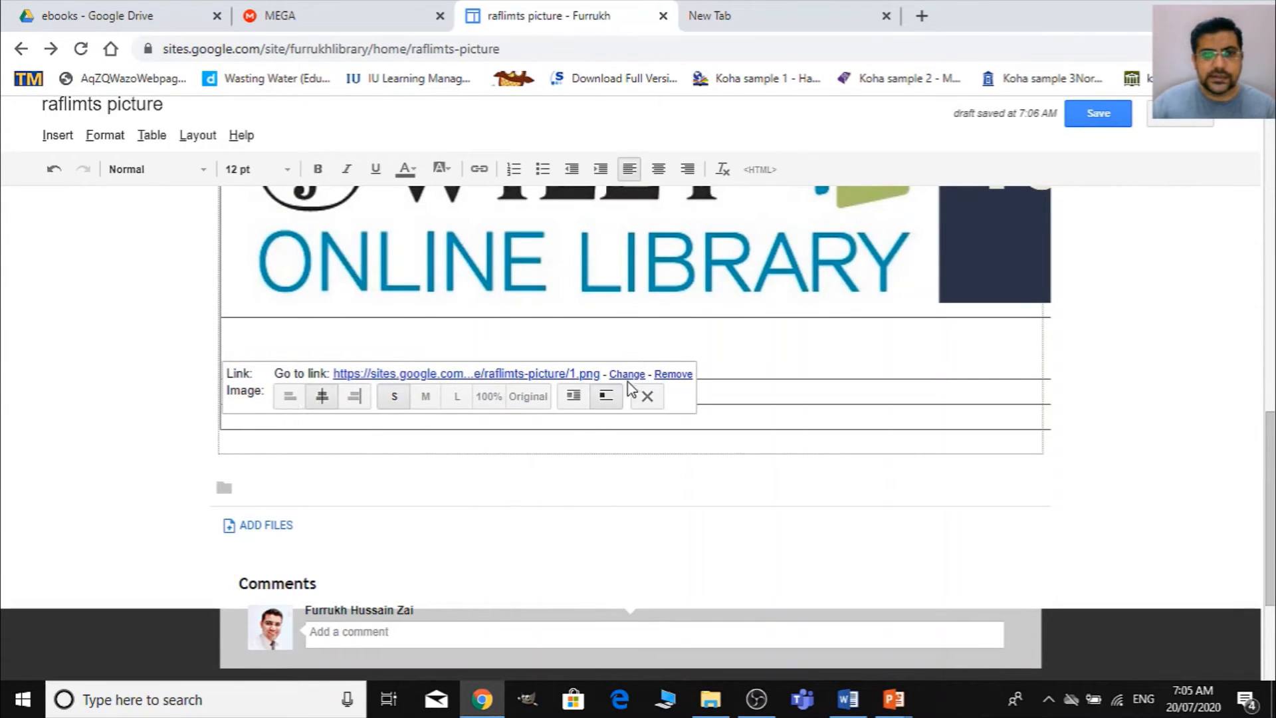
left_click(573, 397)
left_click(543, 347)
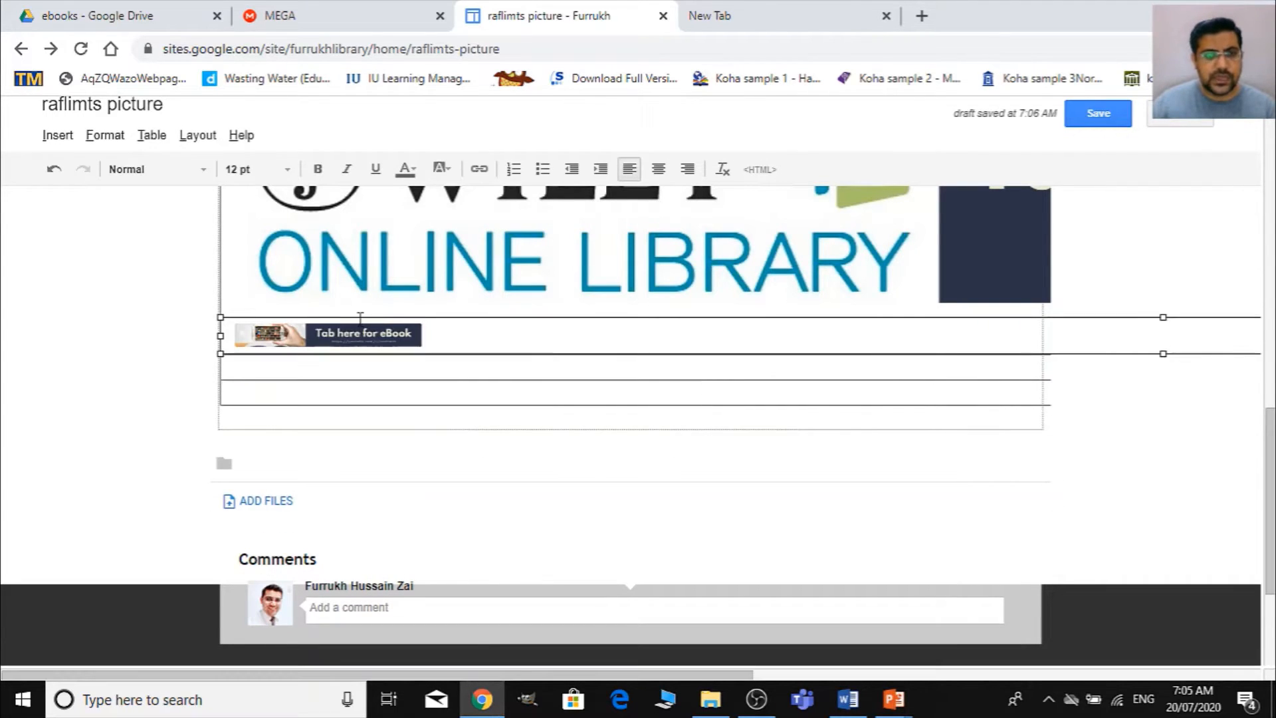
- Insert the uploaded E-Thesis banner in the table's fifth row and resize it to small
left_click(329, 372)
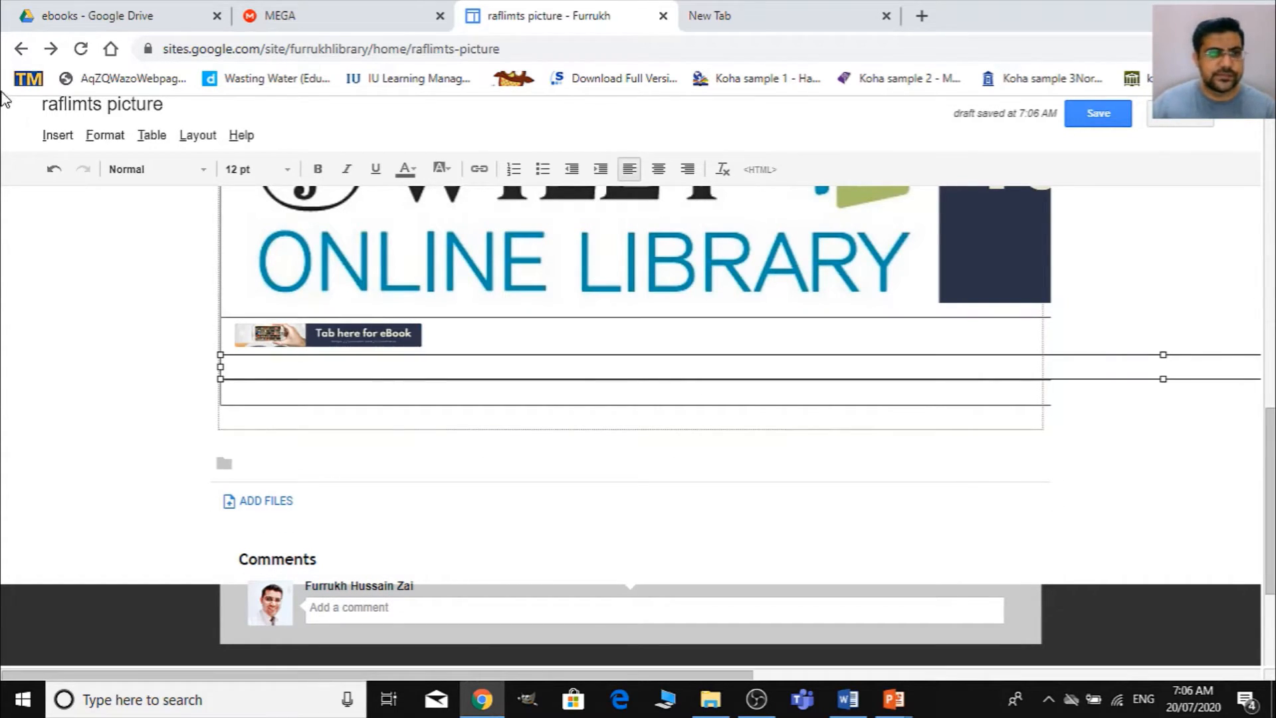
left_click(67, 139)
left_click(133, 203)
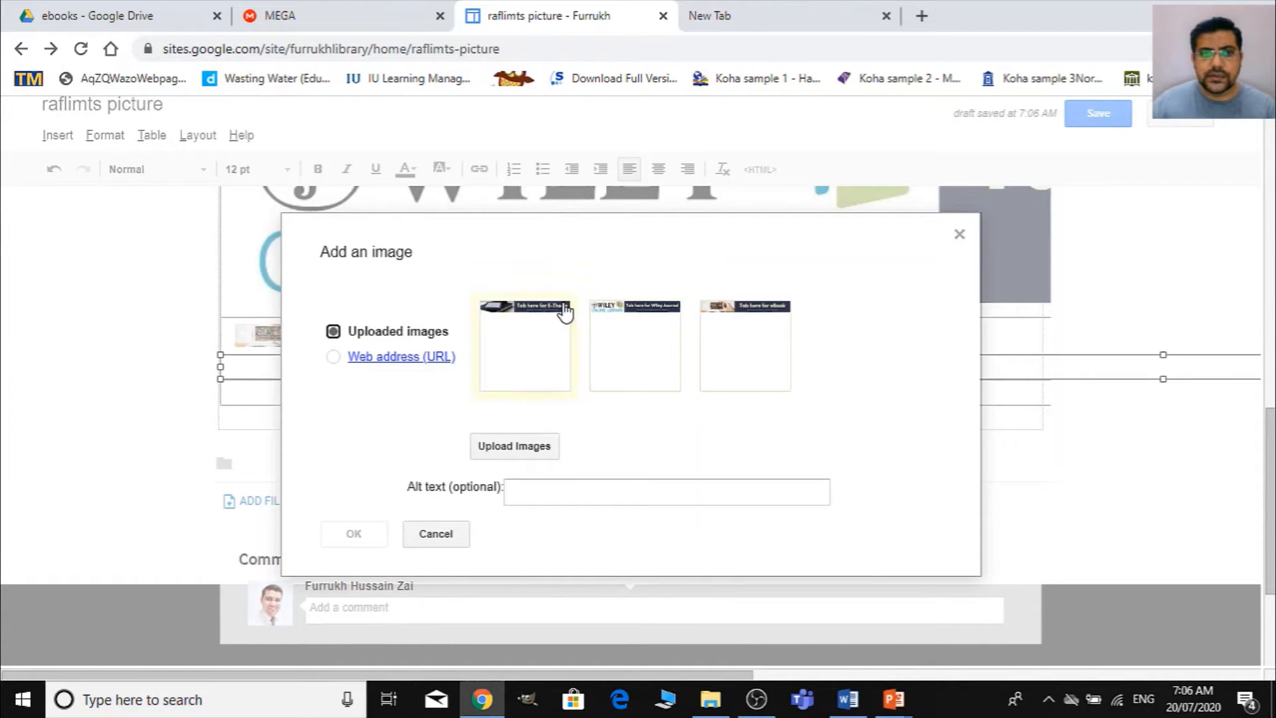
left_click(566, 311)
left_click(354, 533)
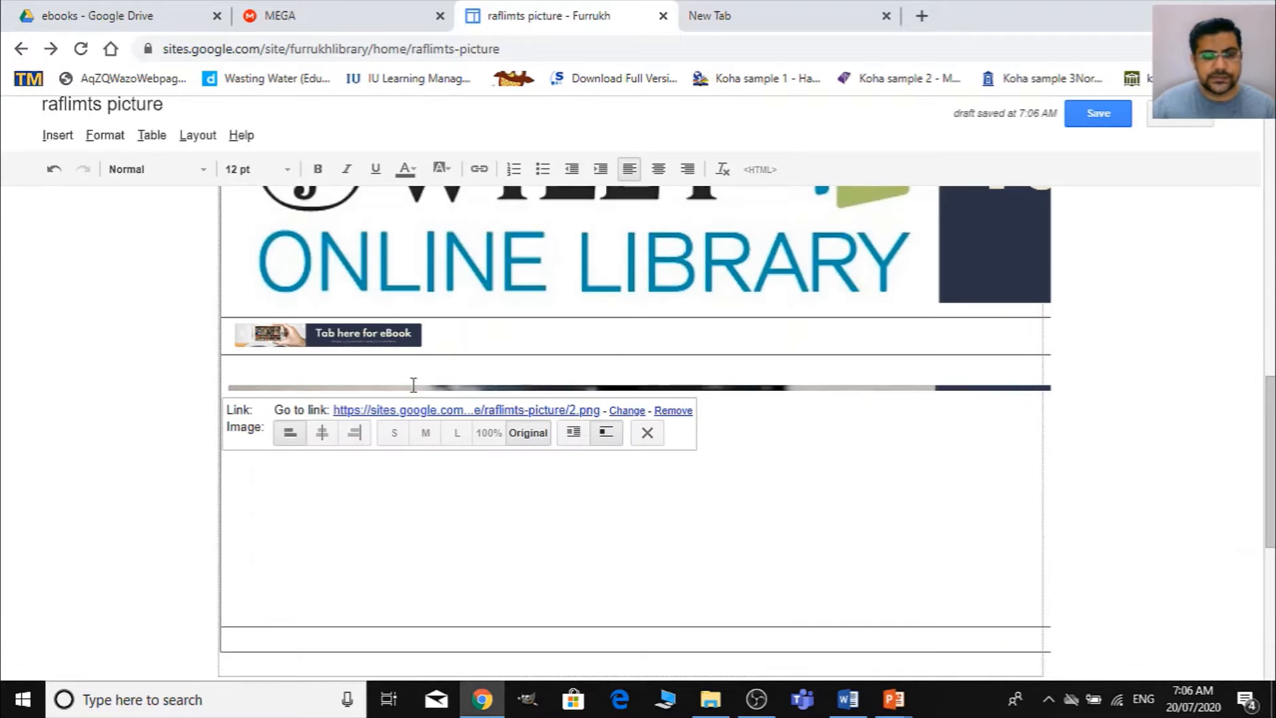
left_click(869, 458)
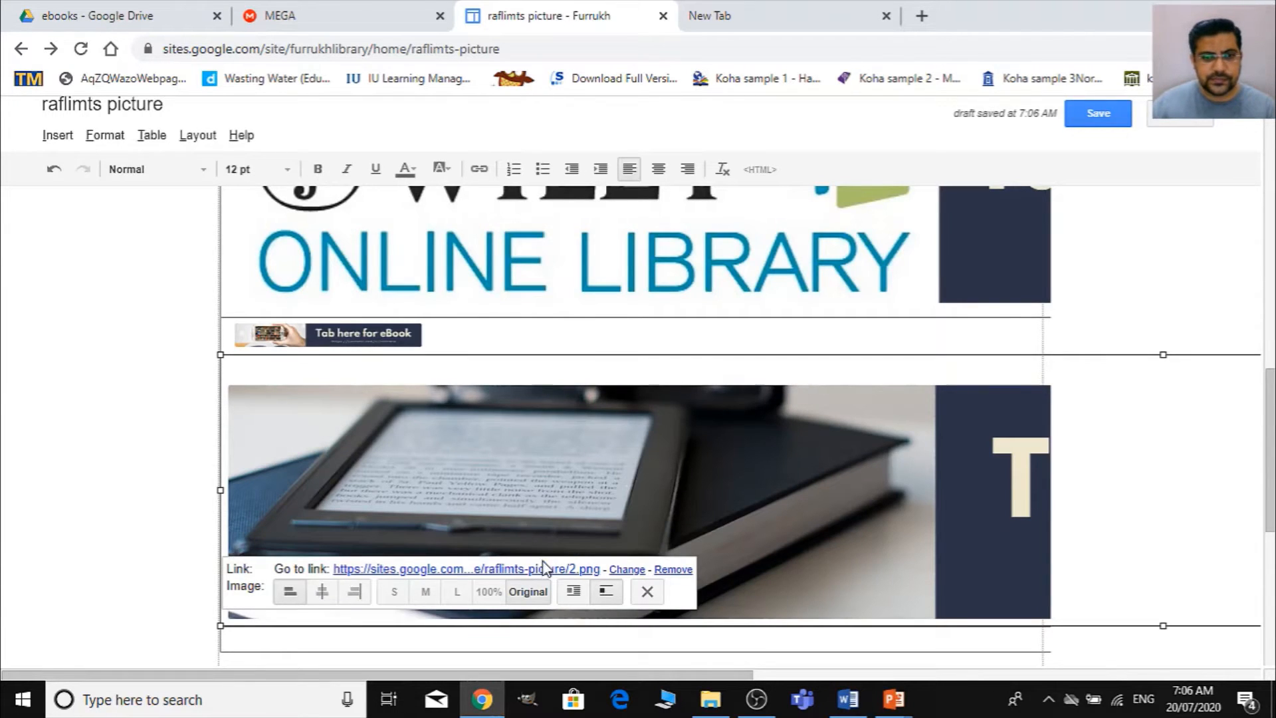
left_click(399, 591)
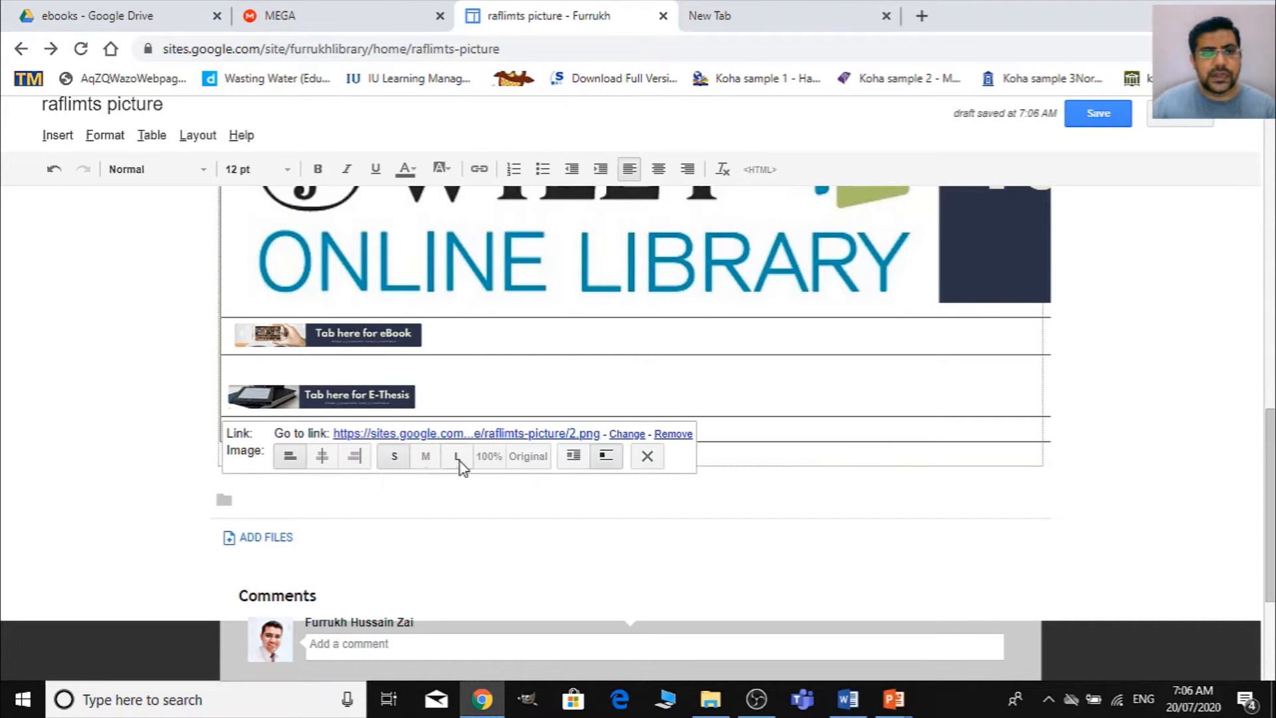
- Remove the blank line above the small E-Thesis banner and set it to center alignment with text wrap on
left_click(329, 458)
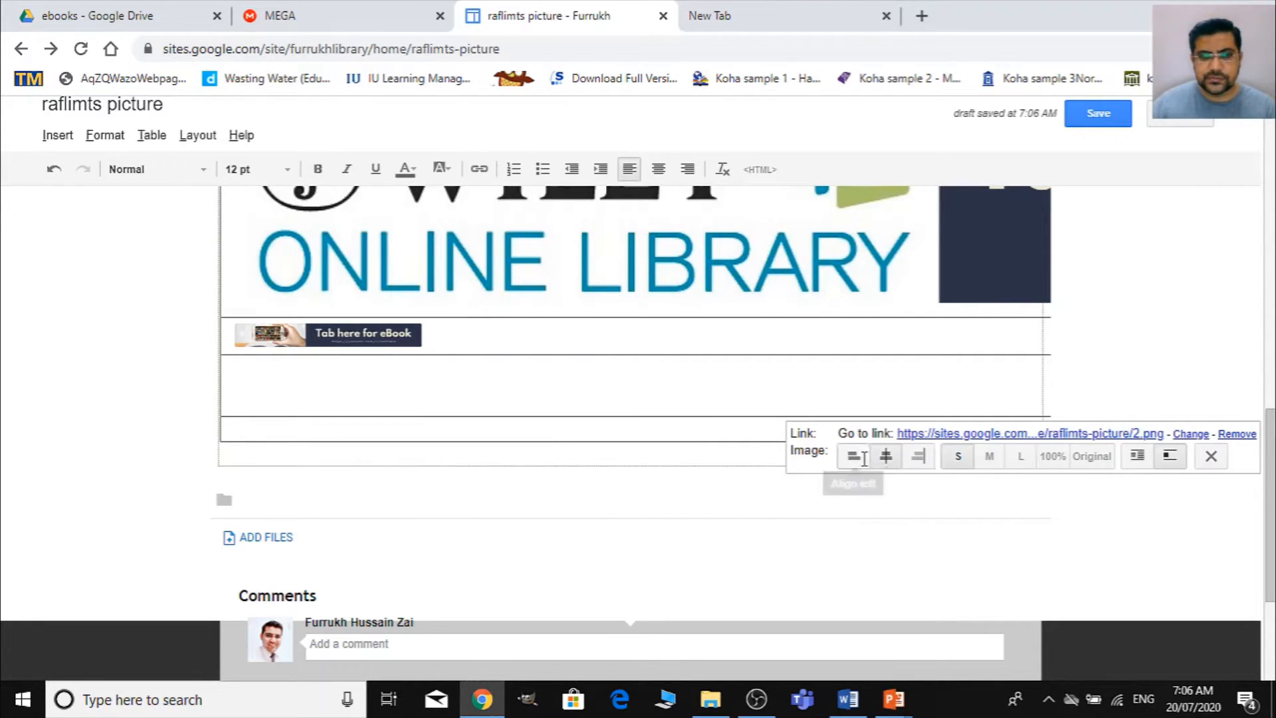
left_click(853, 456)
left_click(407, 367)
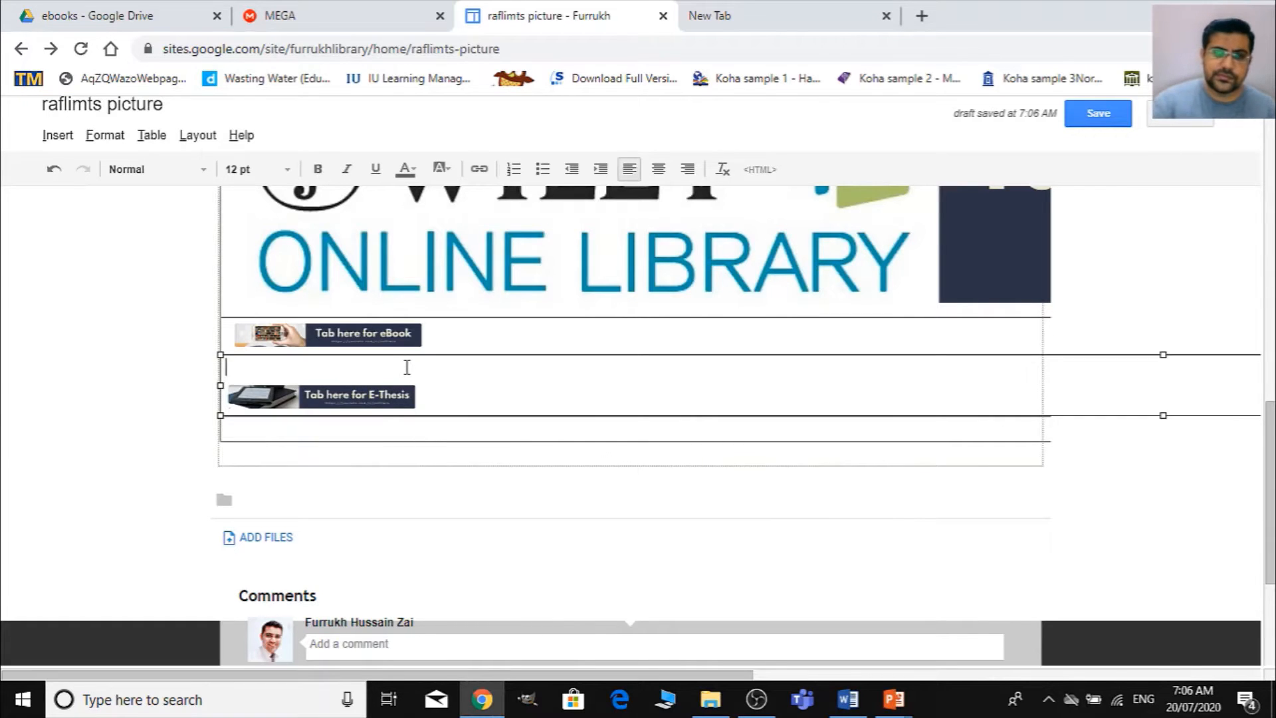
key("Delete")
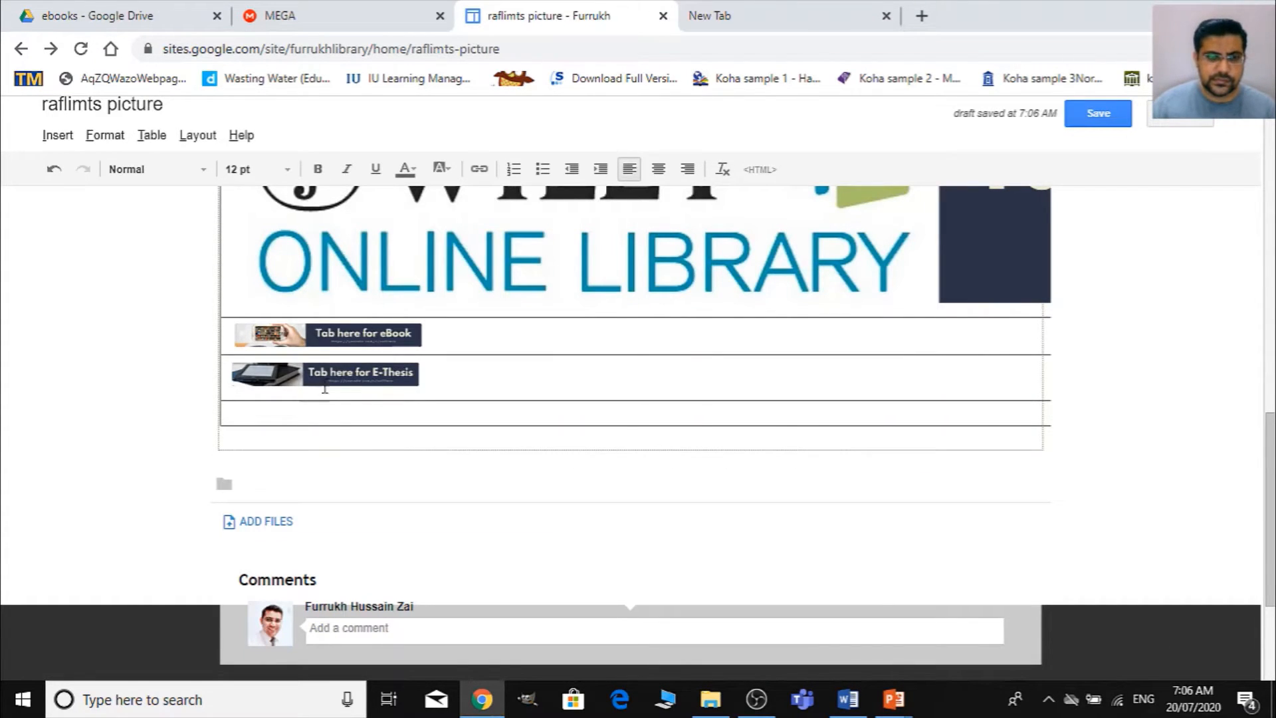
left_click(332, 381)
left_click(325, 435)
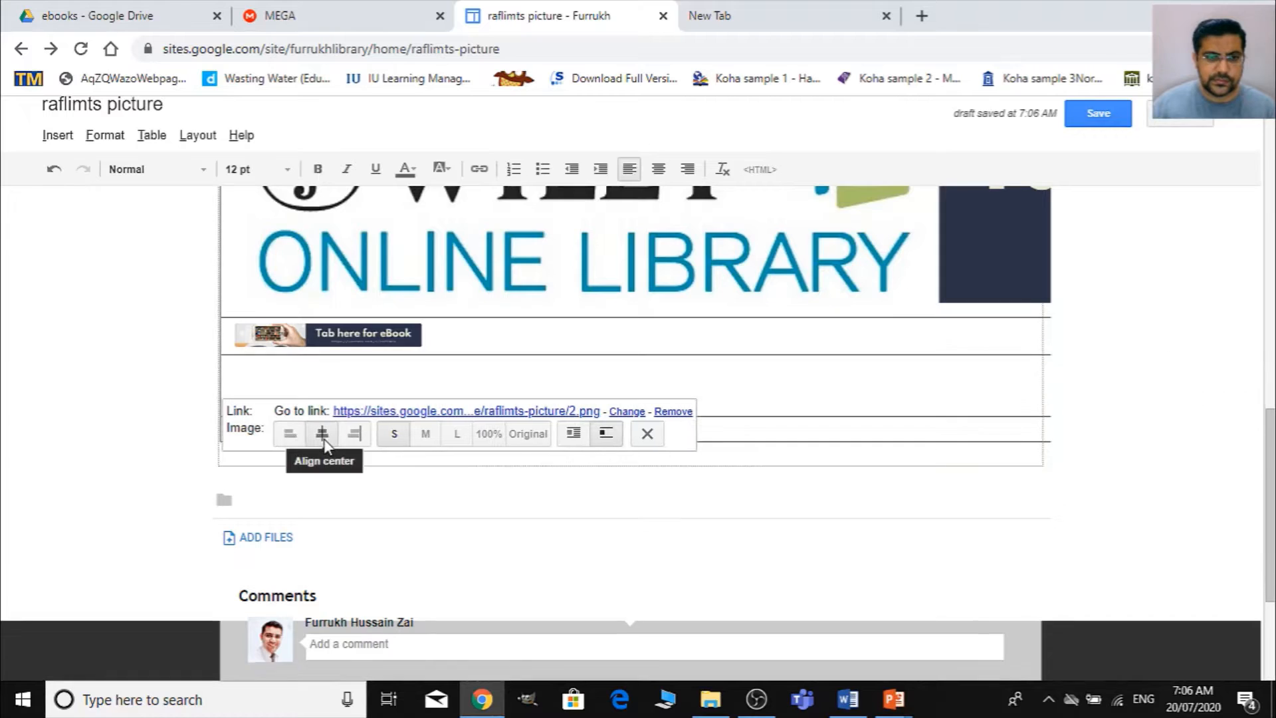
left_click(574, 433)
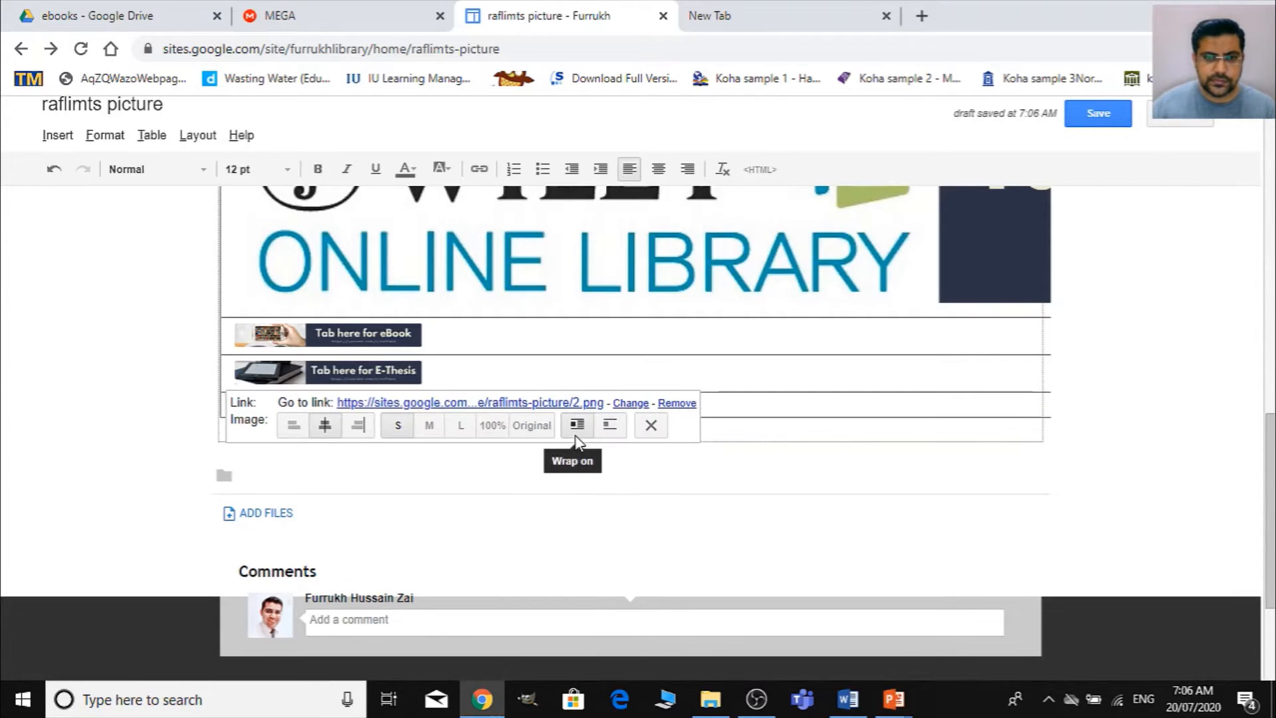
left_click(530, 390)
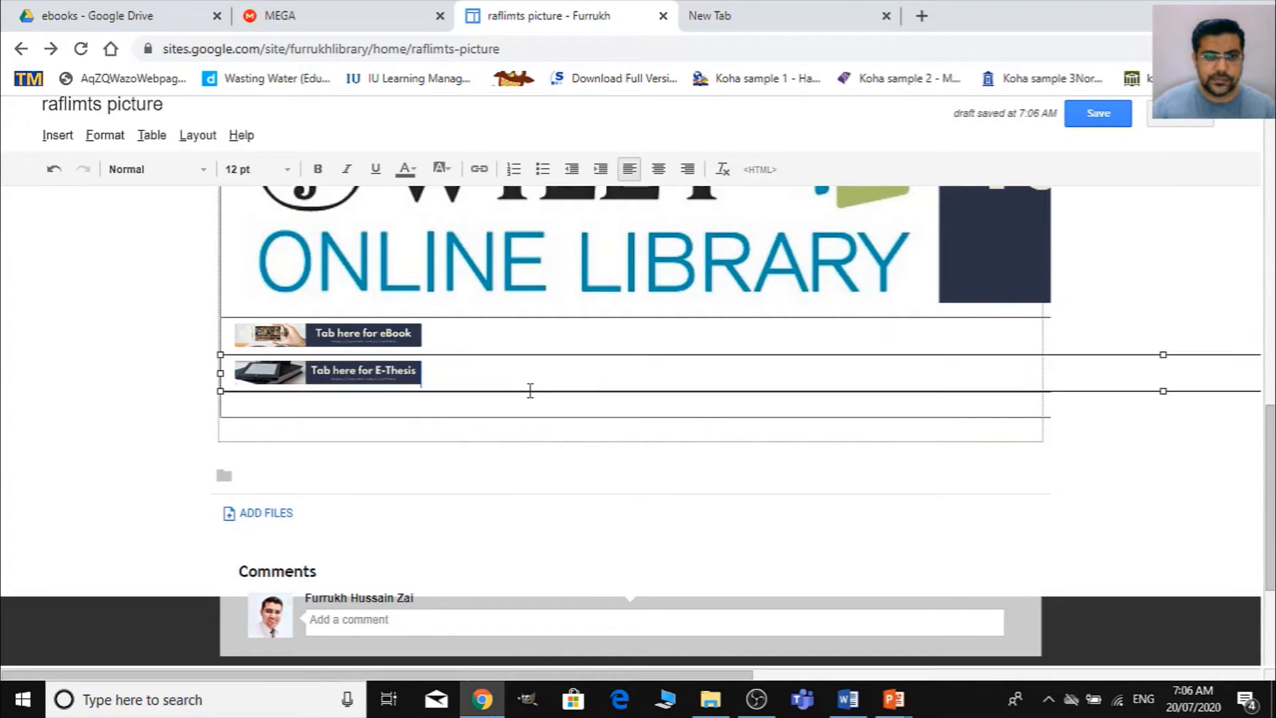
- Insert the uploaded Wiley Journal banner in the table's last row, without the blank line above it
left_click(441, 408)
left_click(58, 134)
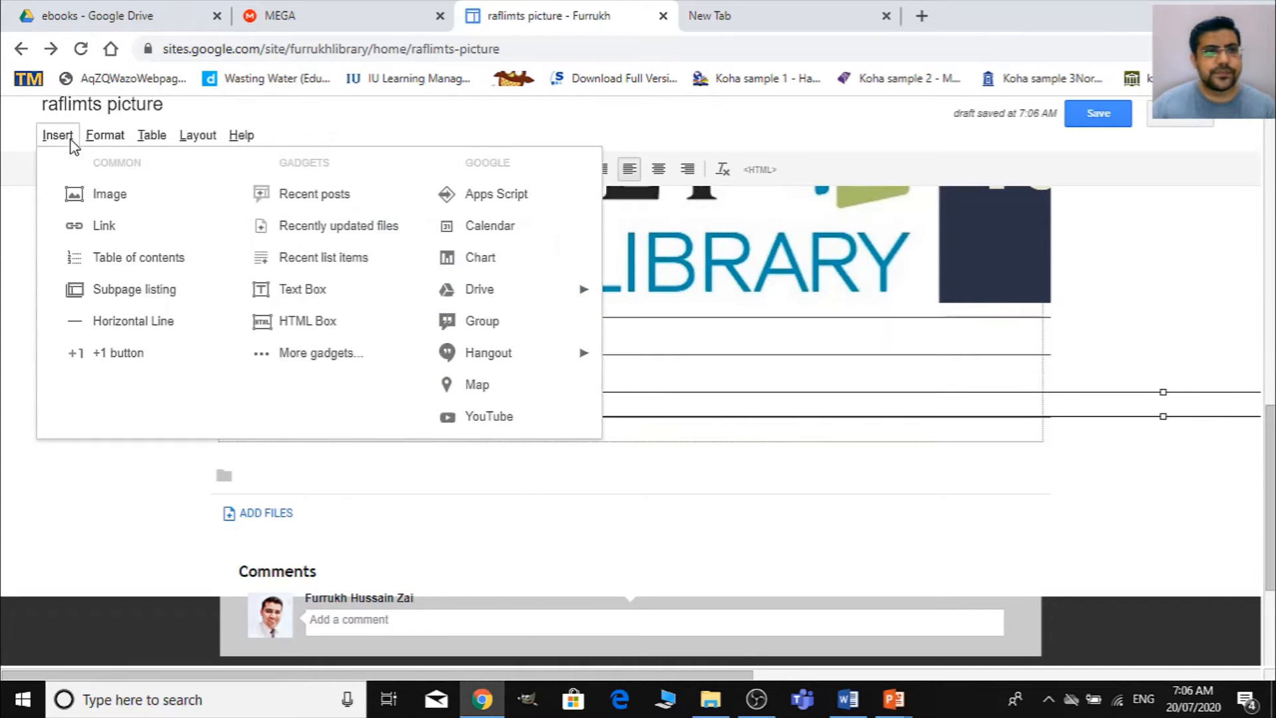
left_click(66, 192)
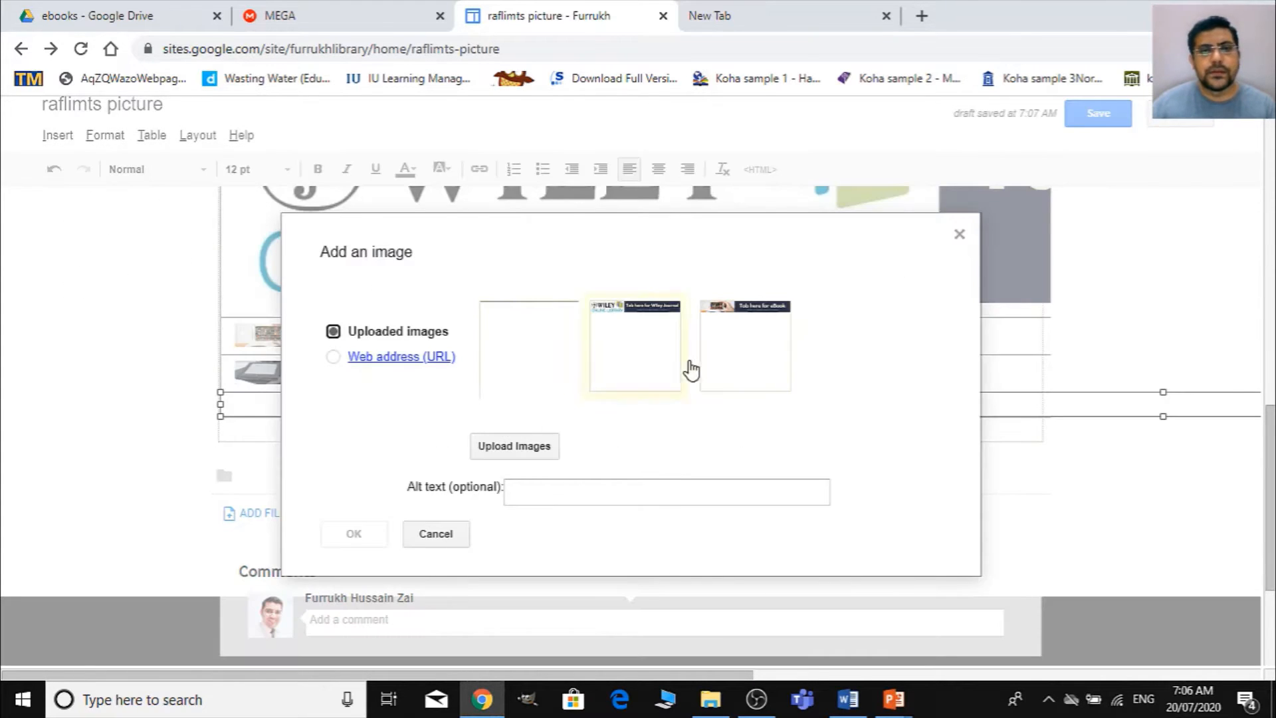
left_click(608, 392)
left_click(356, 533)
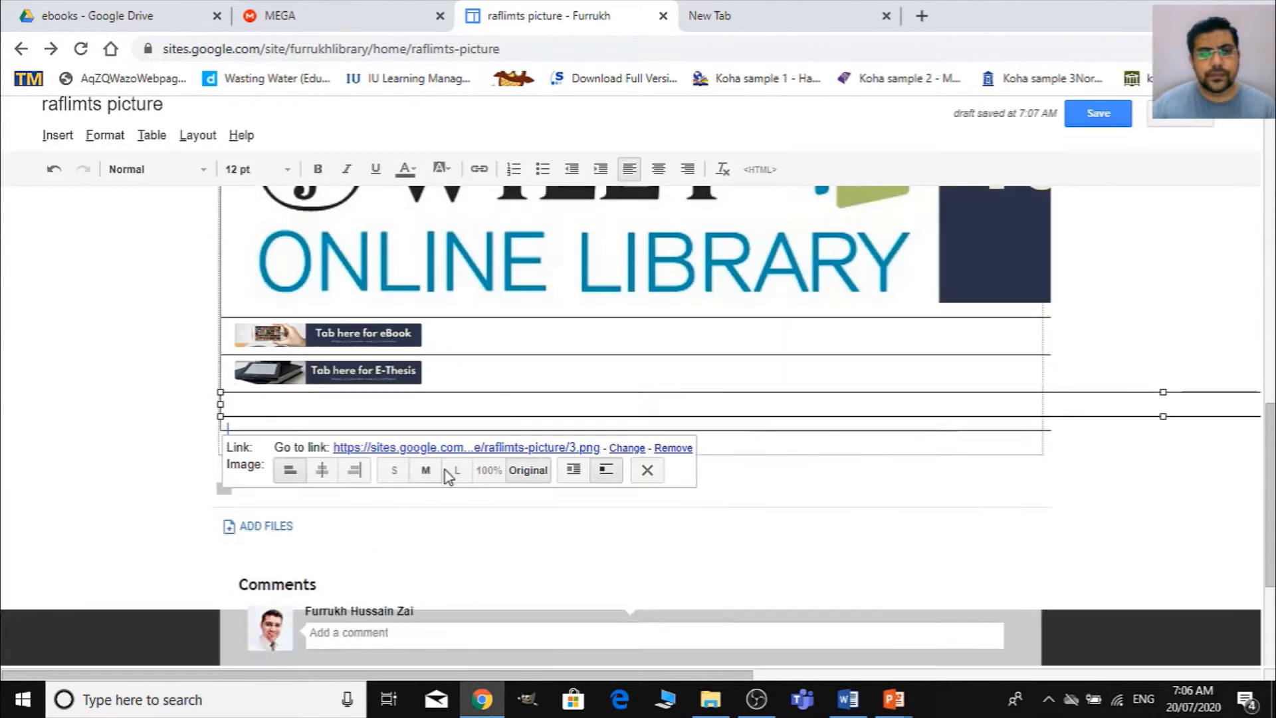
left_click(611, 396)
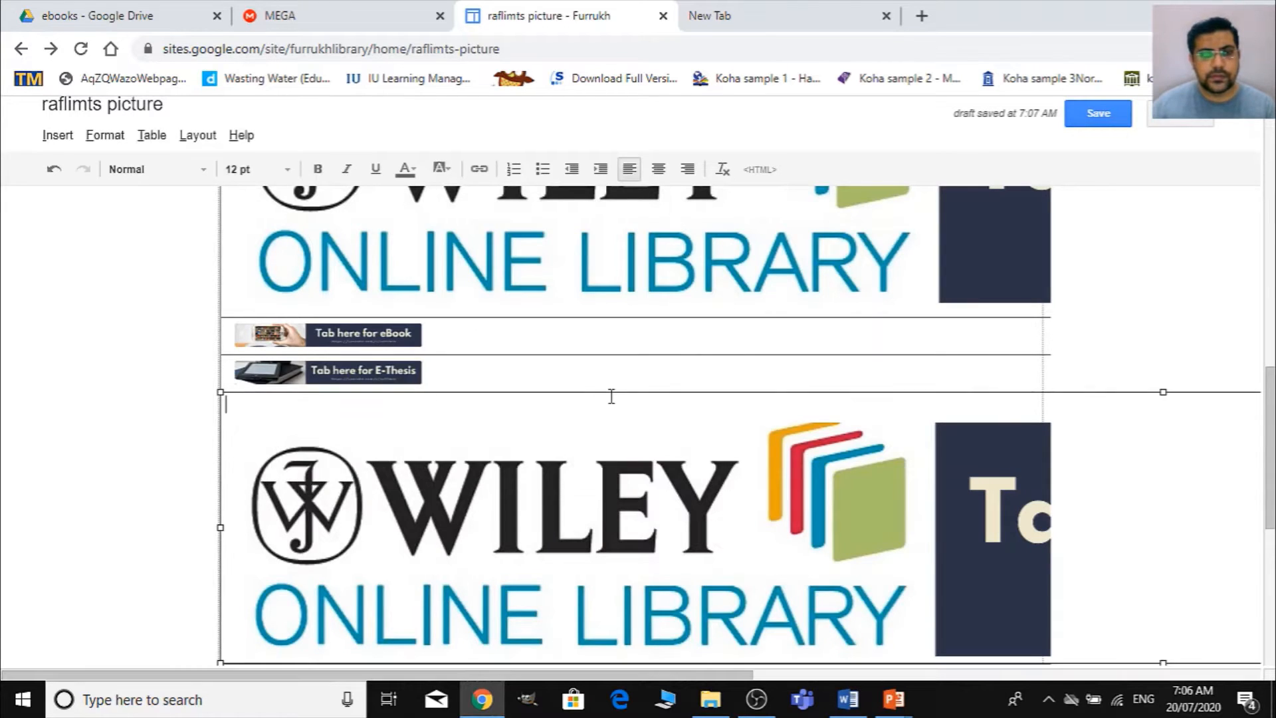
key("Delete")
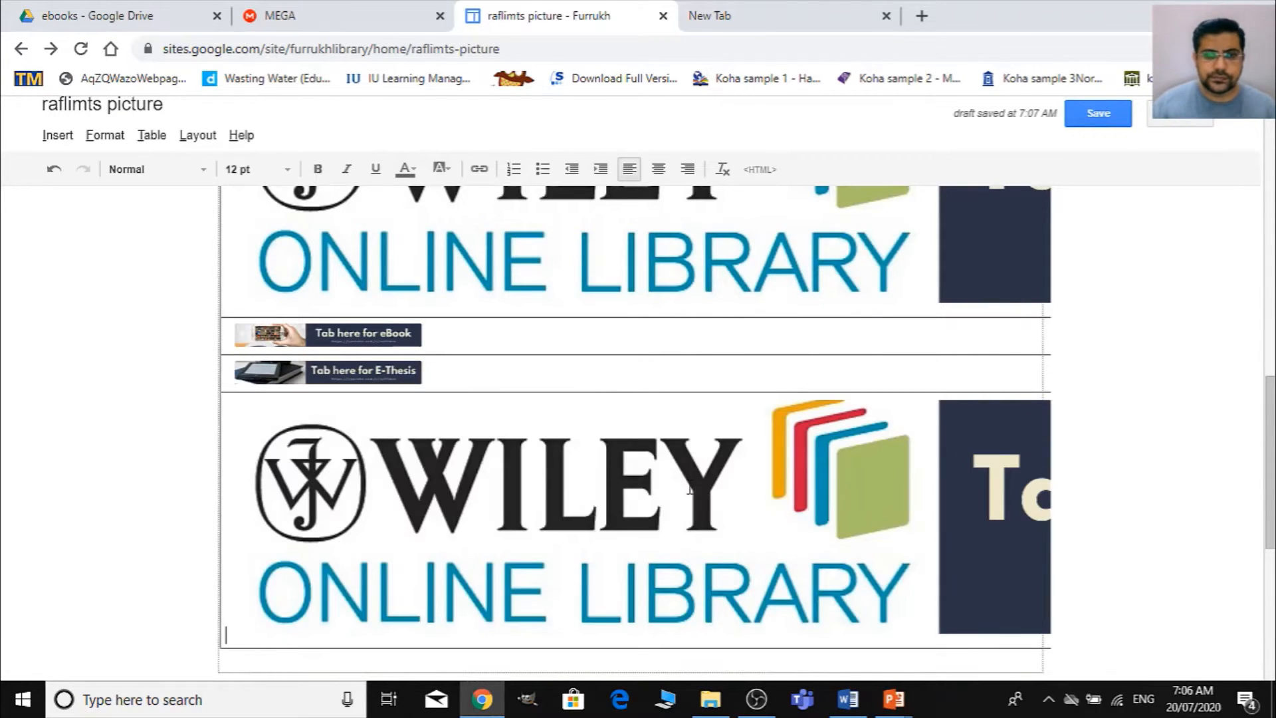
- Resize the last-row Wiley Journal banner to small and set it to center alignment with text wrap on
left_click(629, 531)
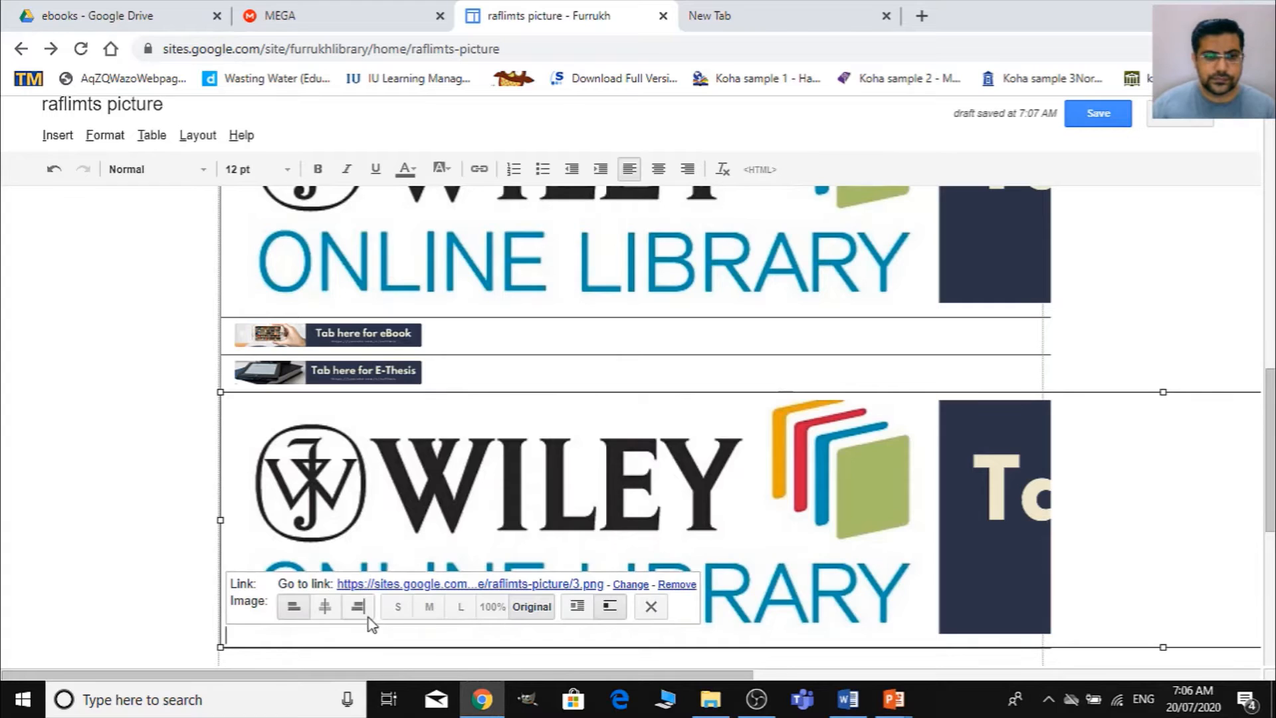
left_click(397, 606)
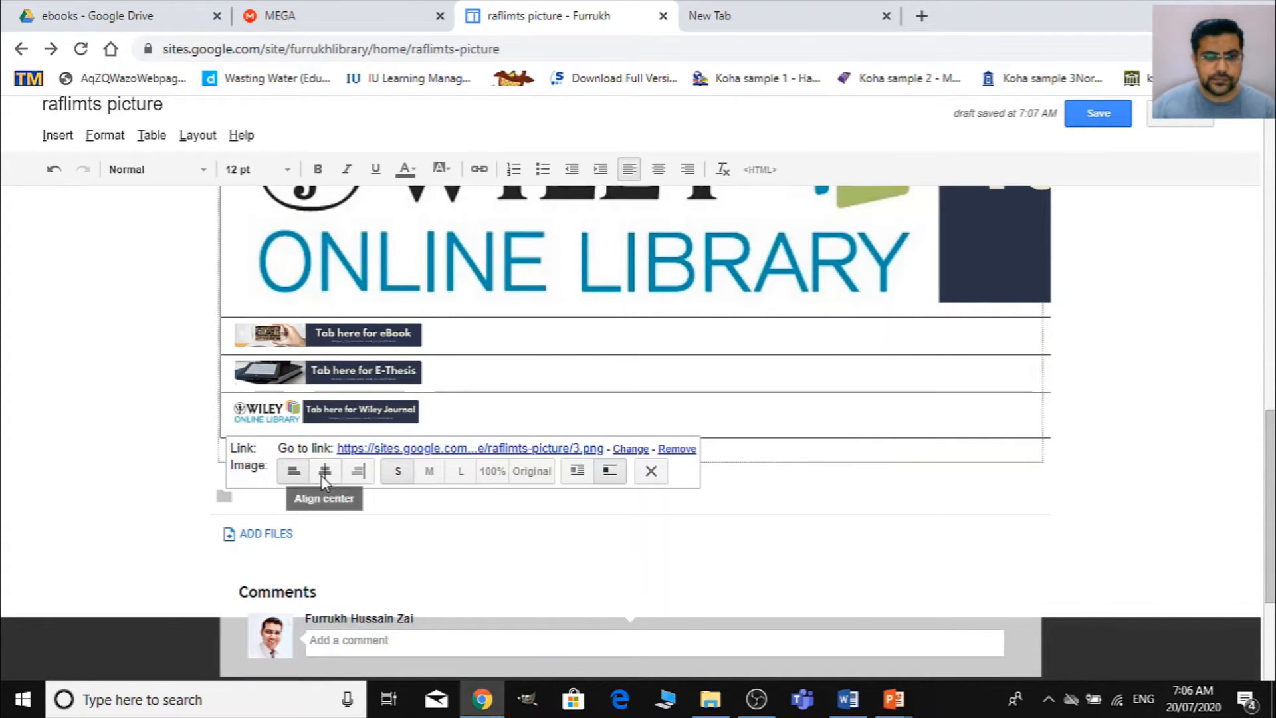
left_click(564, 473)
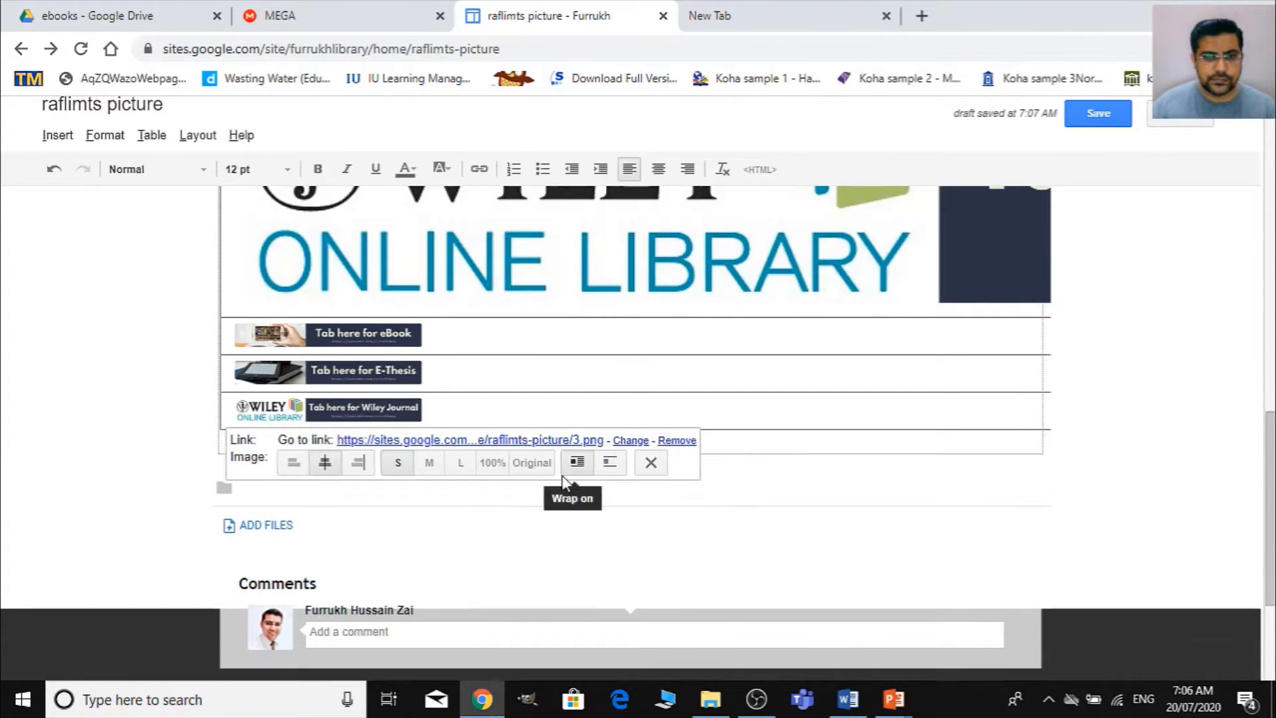
left_click(165, 433)
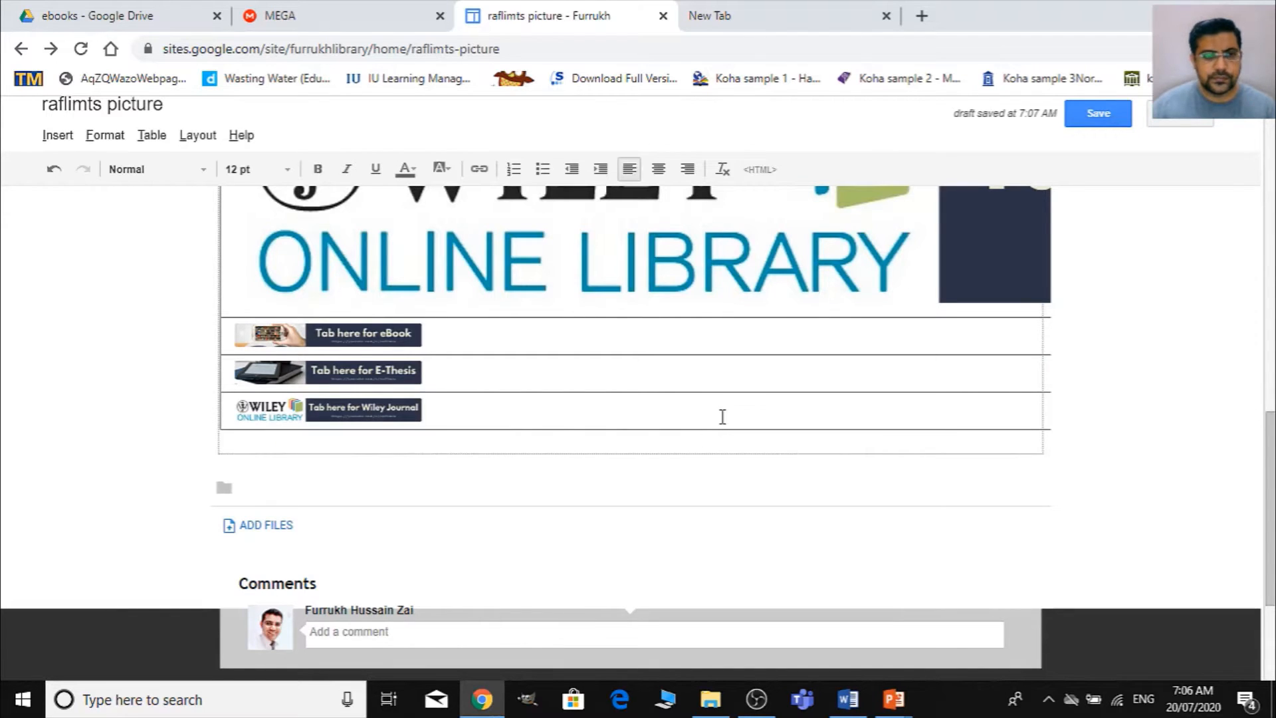
- Save the raflimts picture page and review the large and small banners in its table
scroll(722, 416, "up", 4)
left_click(1099, 113)
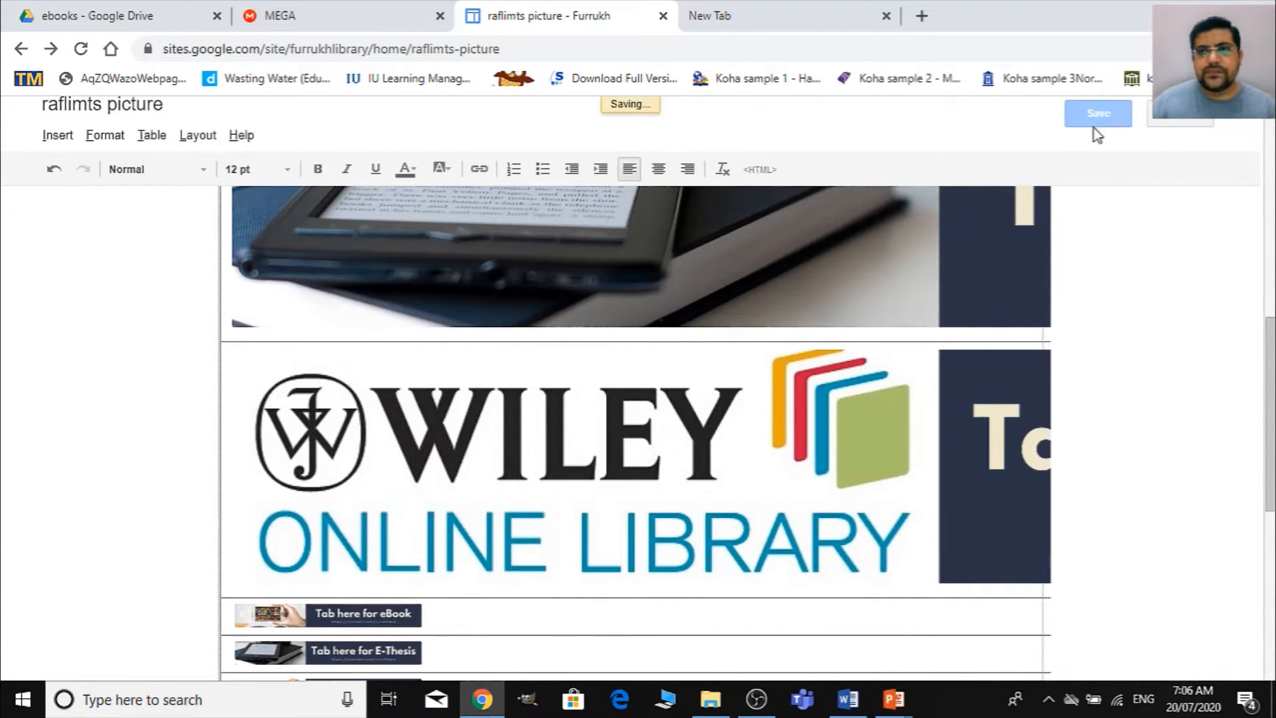
scroll(778, 332, "up", 2)
scroll(917, 336, "up", 3)
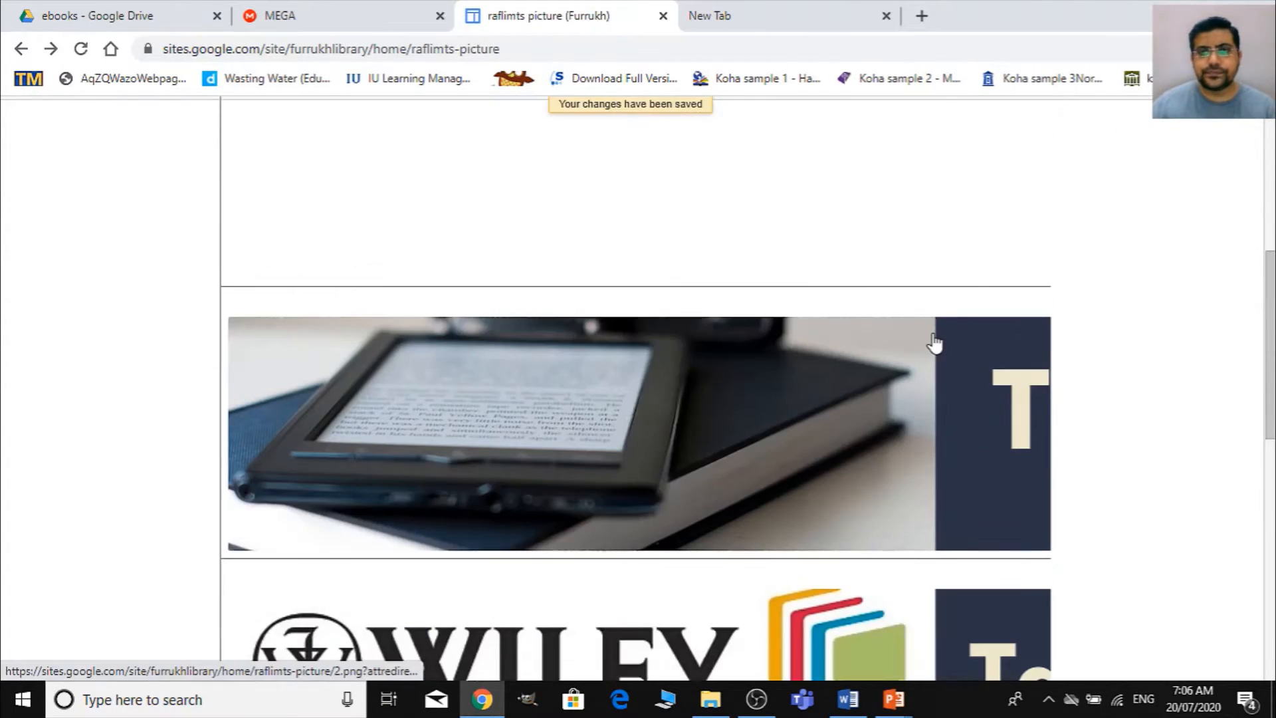
scroll(965, 413, "up", 4)
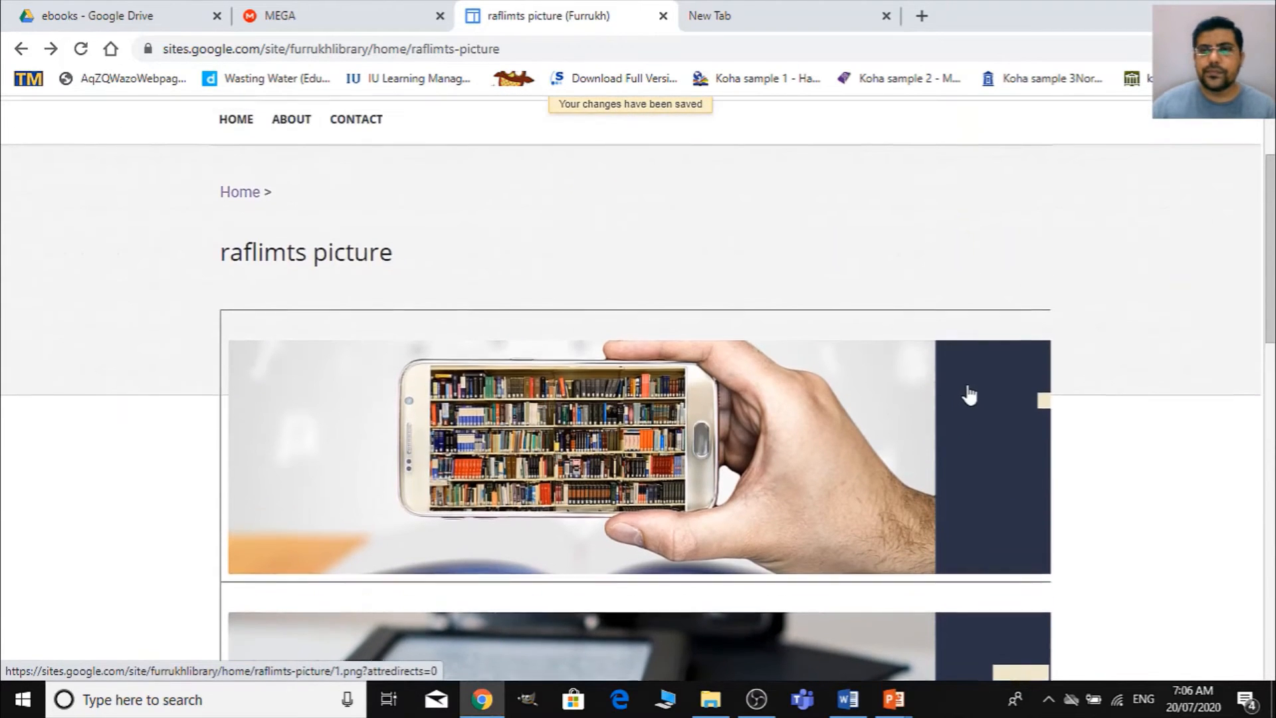
scroll(970, 392, "up", 3)
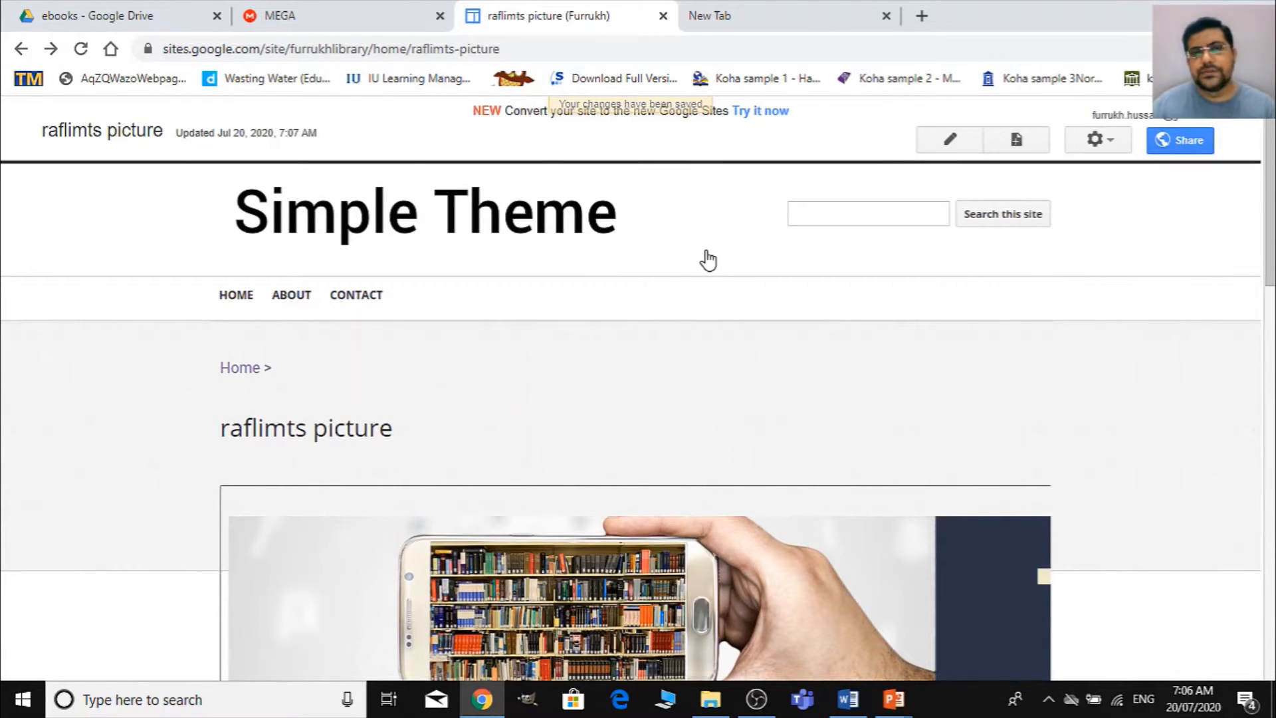
scroll(707, 262, "down", 12)
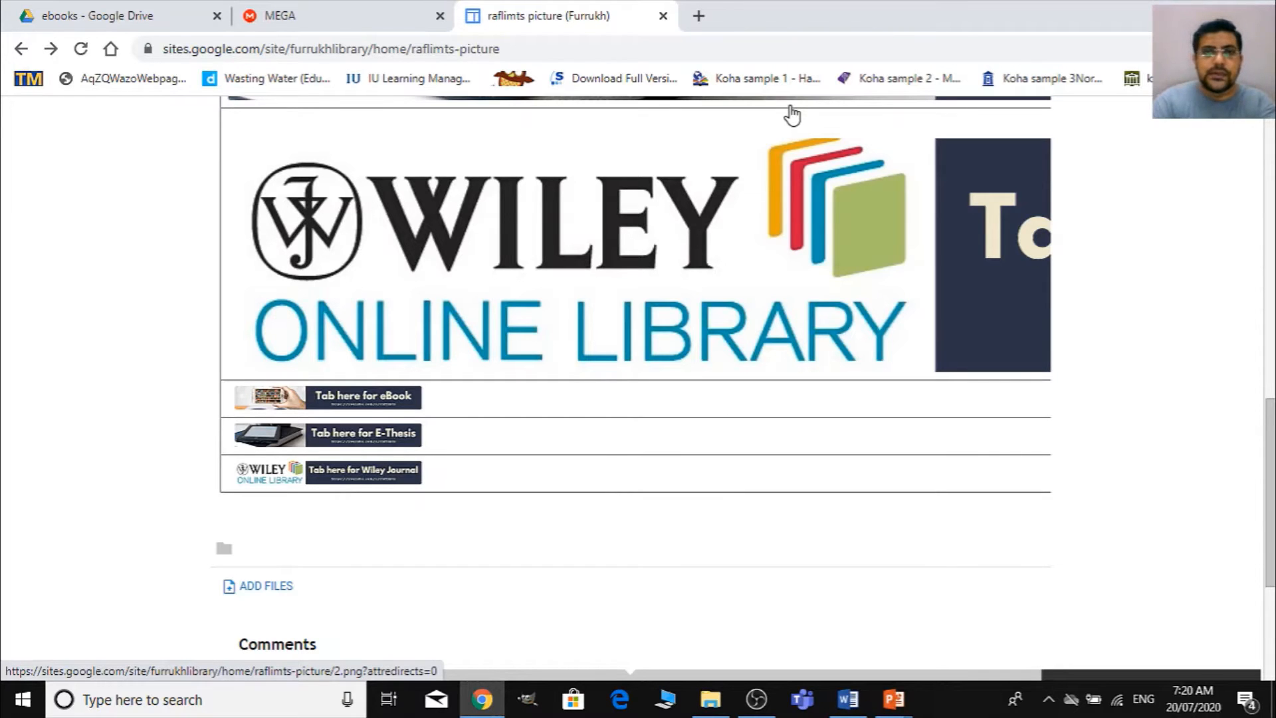
- Search the web for "koha demo" in a new browser tab and open the official Koha website's Demo page
left_click(697, 16)
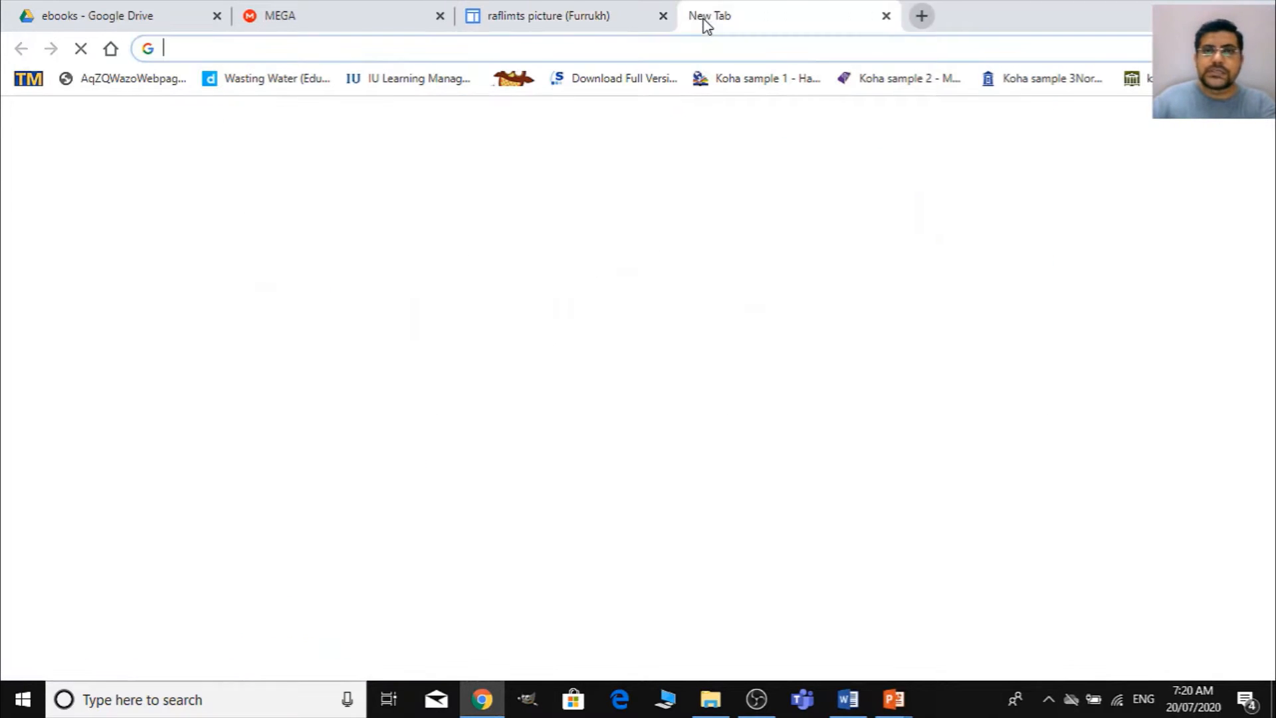
type("koha")
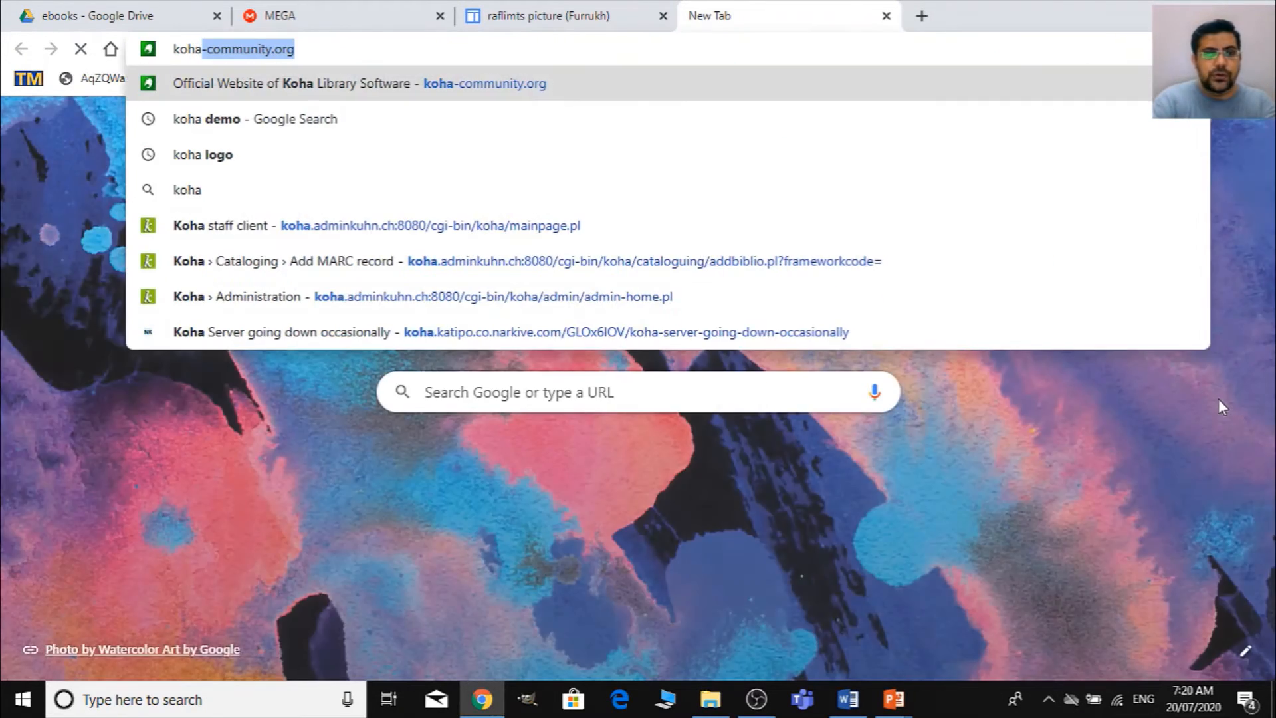
type(" demo")
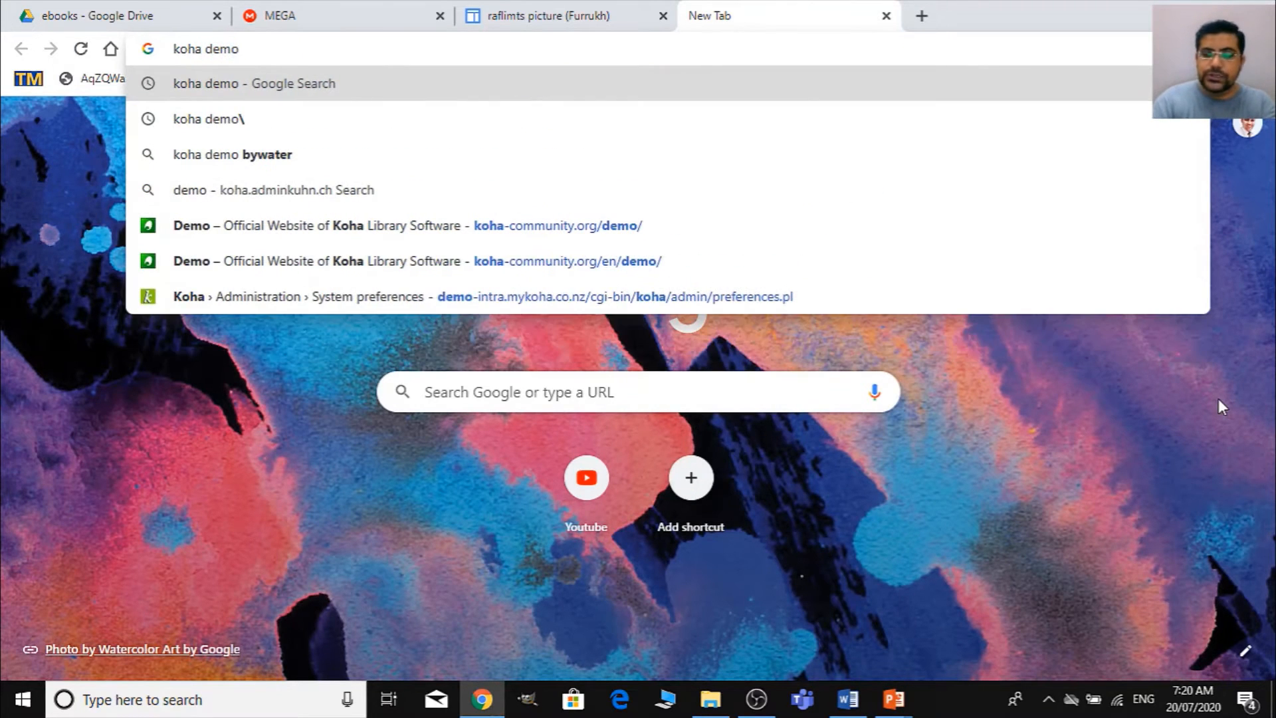
key("Return")
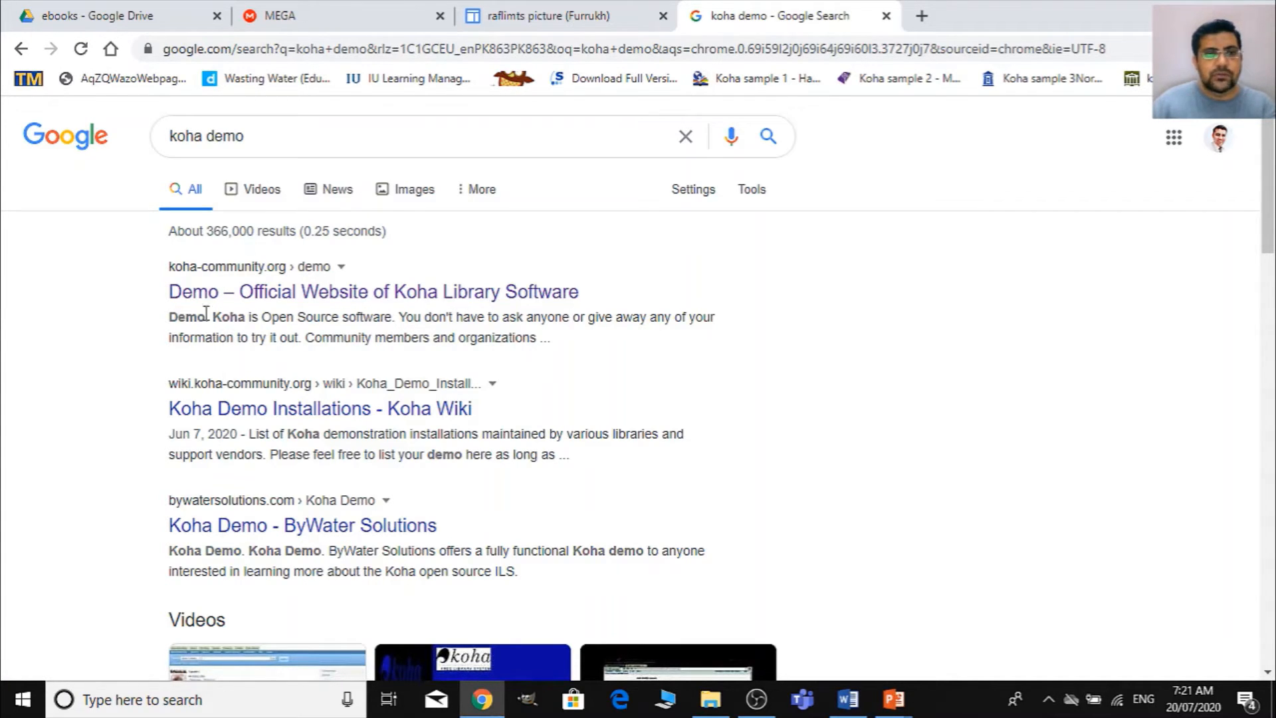
left_click(250, 296)
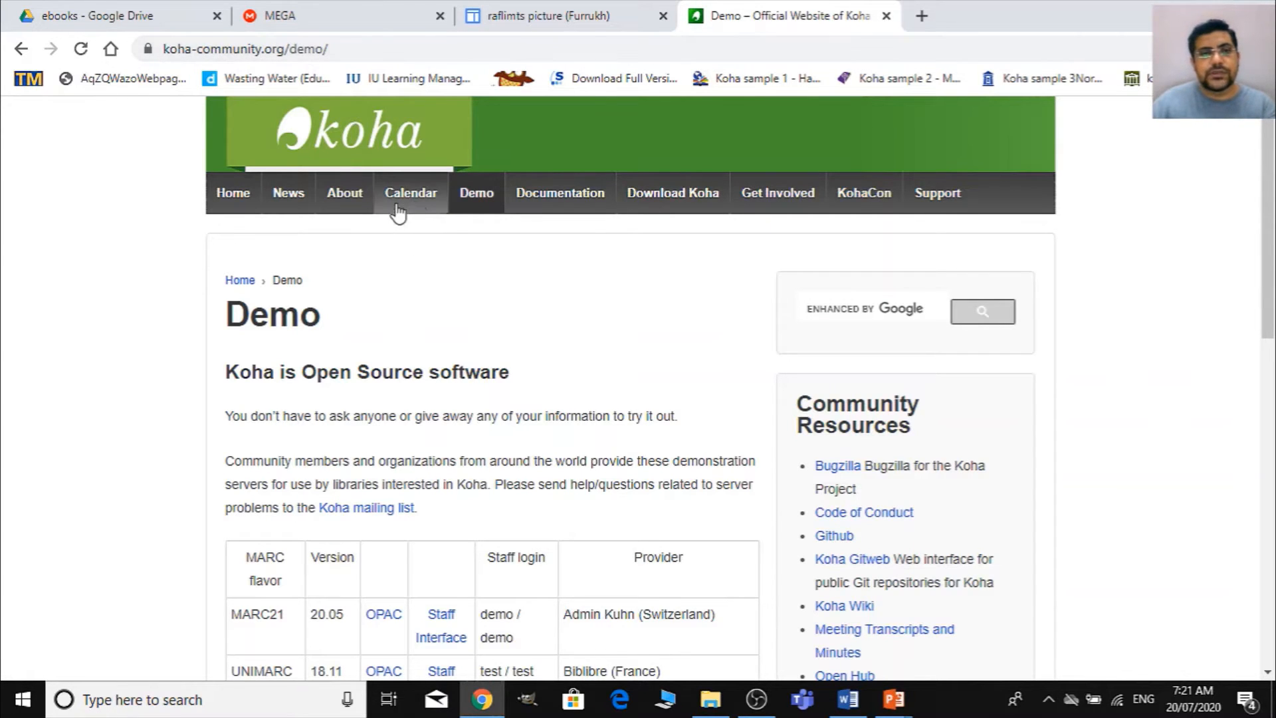
- Open the staff interface and the OPAC of the Admin Kuhn (Switzerland) MARC21 20.05 demo in separate new tabs
scroll(541, 466, "down", 6)
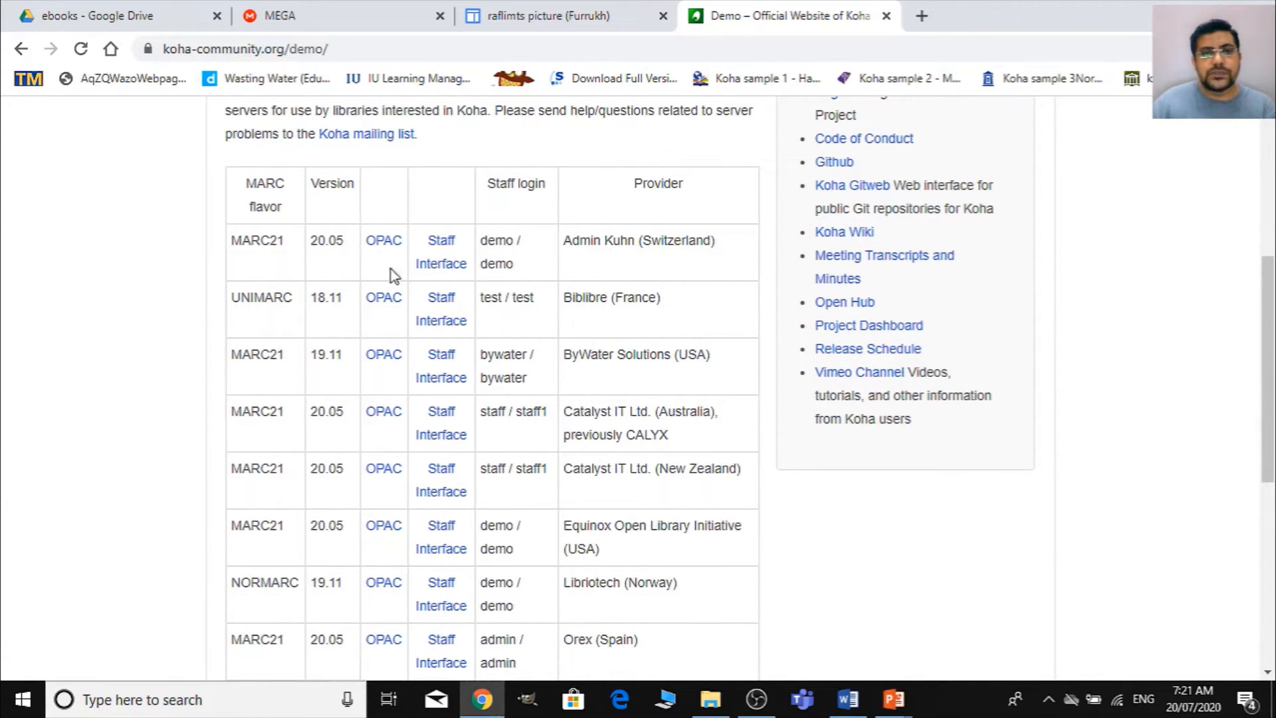
right_click(430, 269)
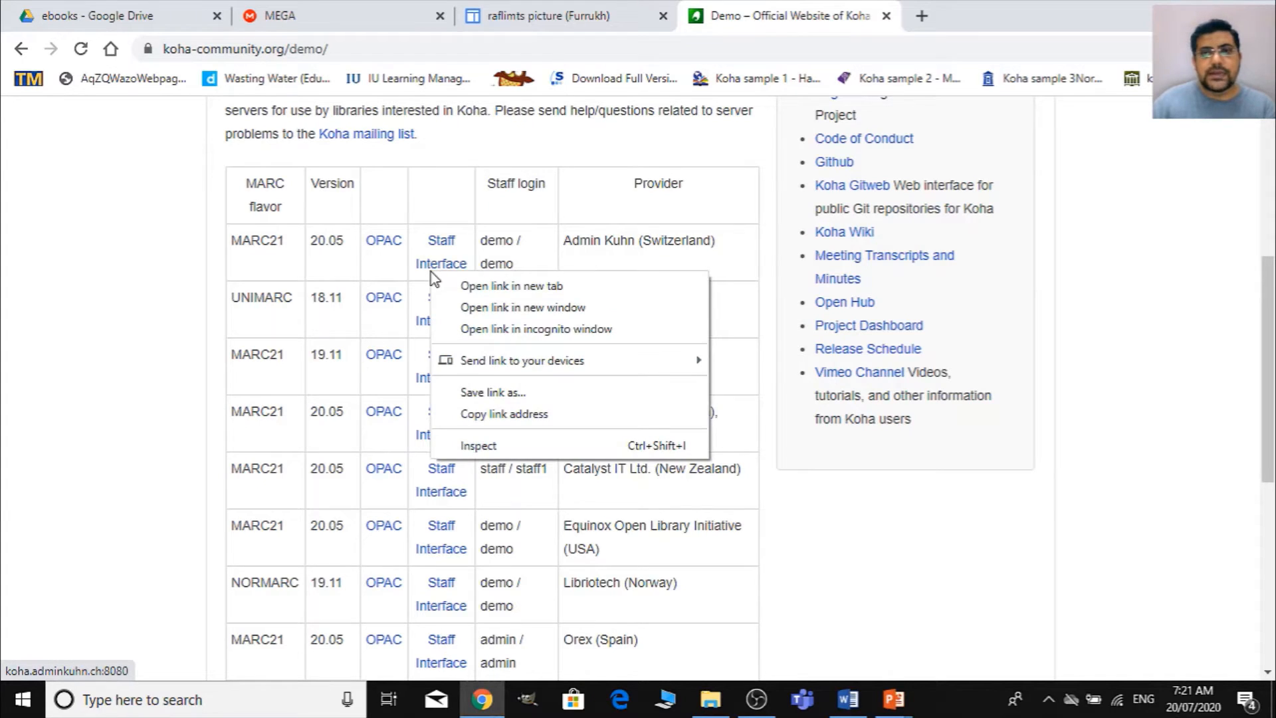
left_click(482, 284)
right_click(377, 245)
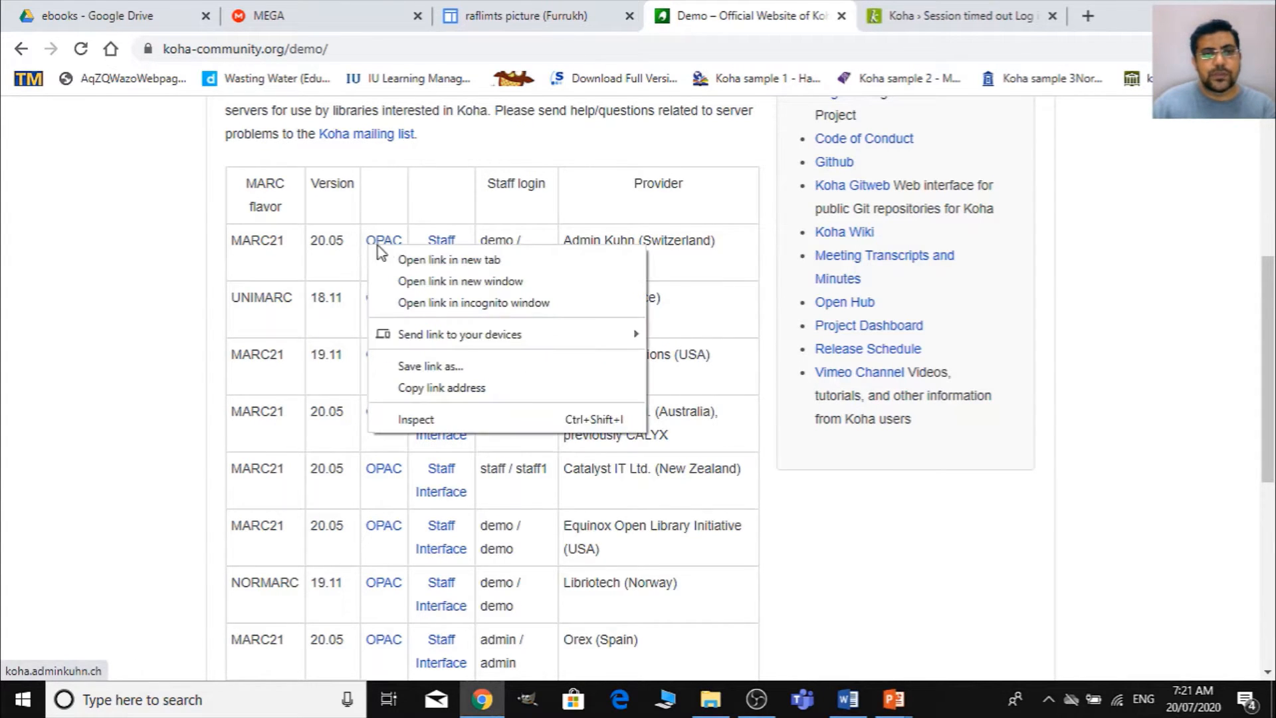
left_click(404, 258)
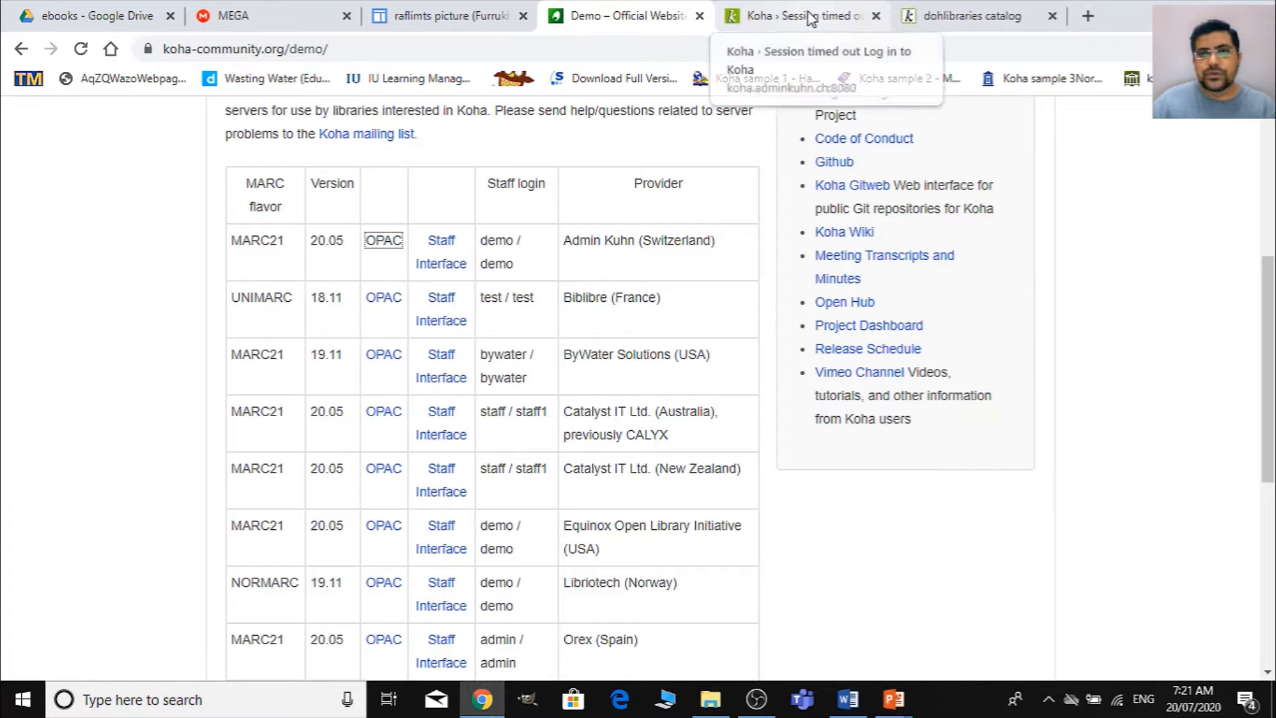
left_click(810, 17)
left_click(985, 15)
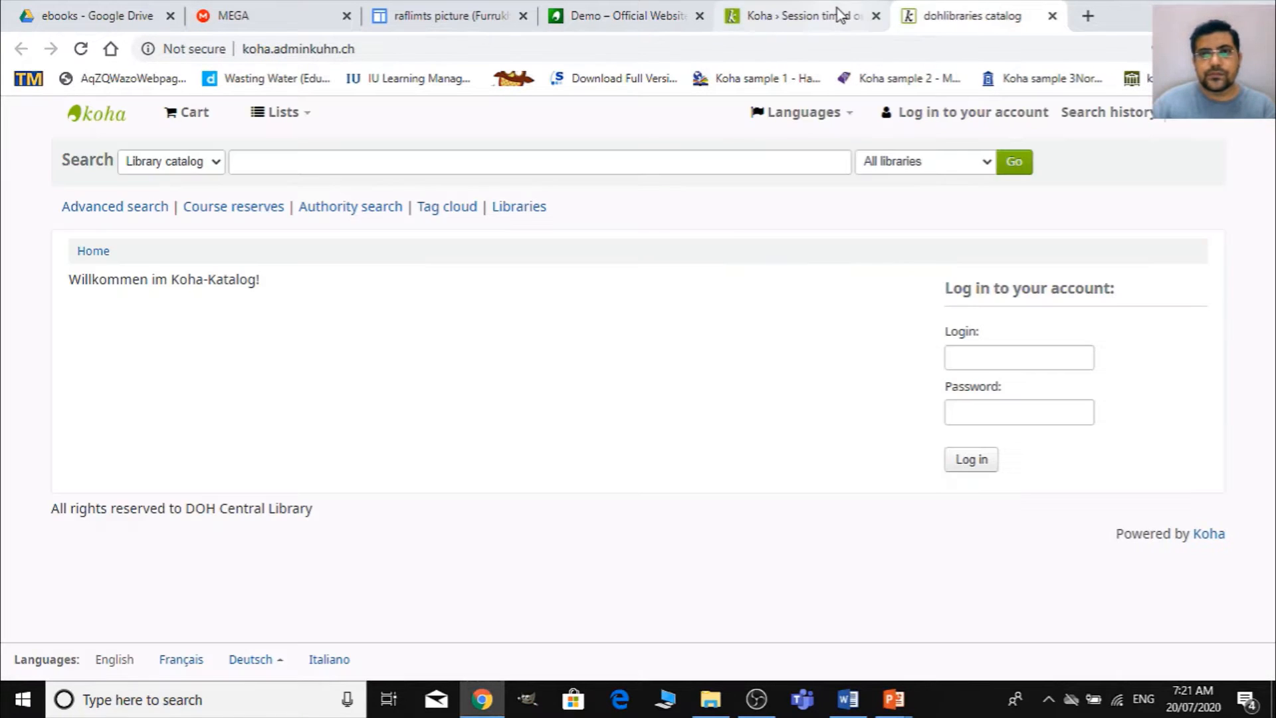
- Log in to the Koha staff interface with the listed staff username and account password, and dismiss the browser's password warning
left_click(840, 14)
type("demo")
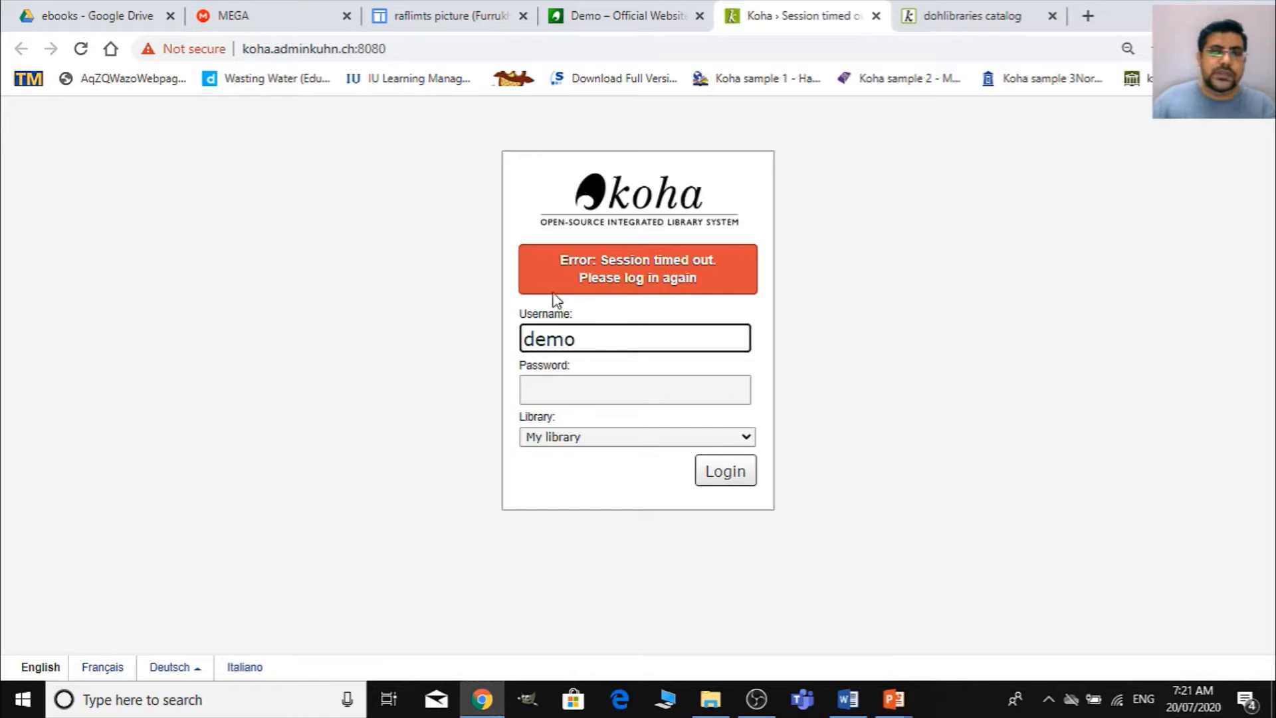
left_click(575, 24)
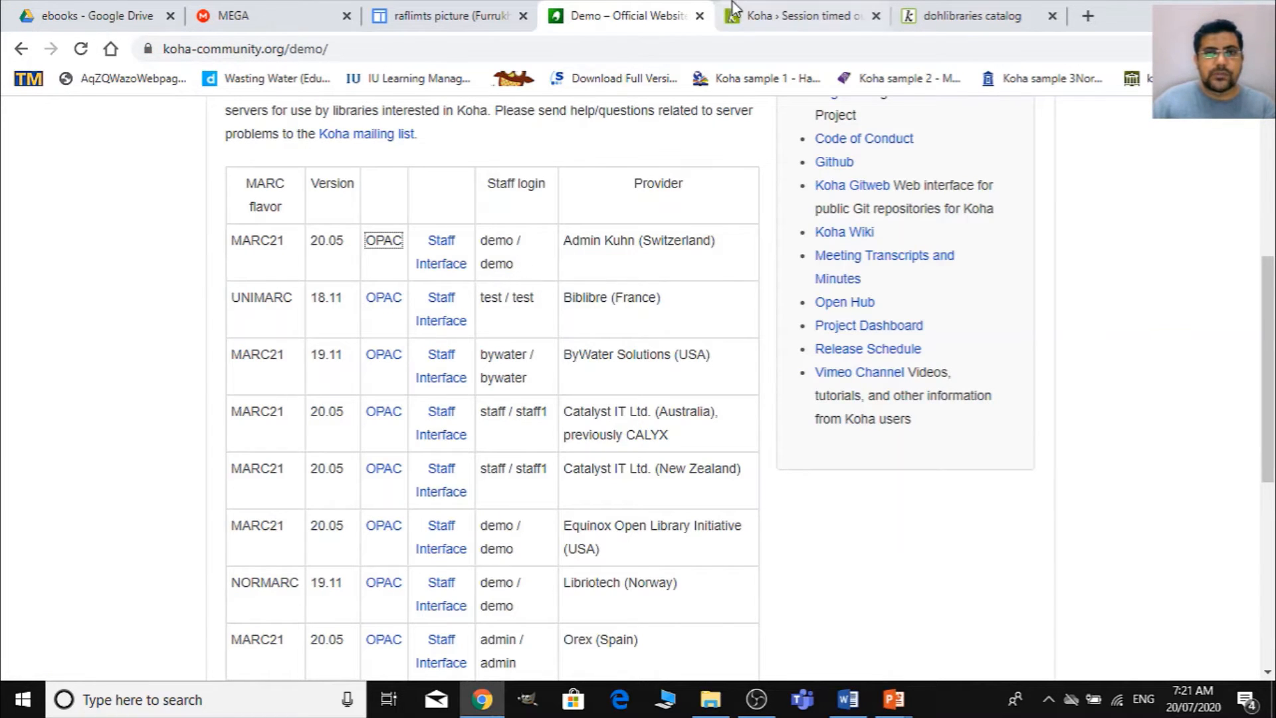
left_click(764, 15)
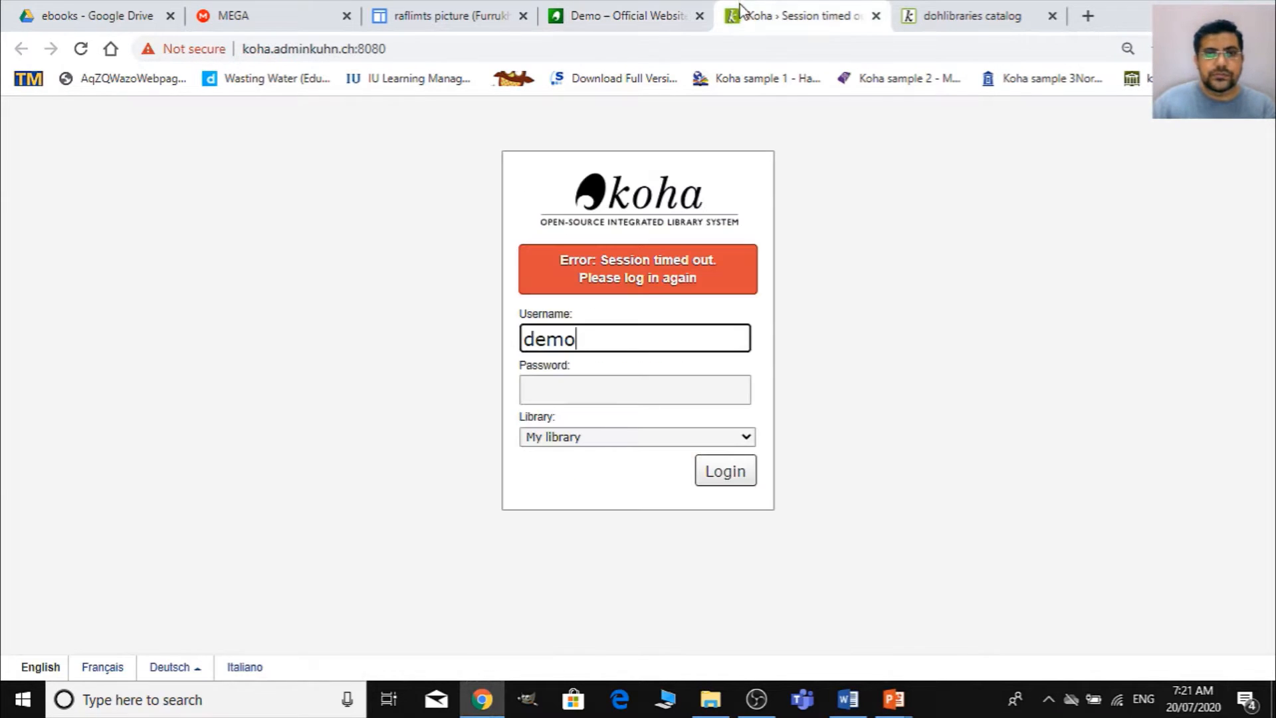
left_click(656, 396)
type("d")
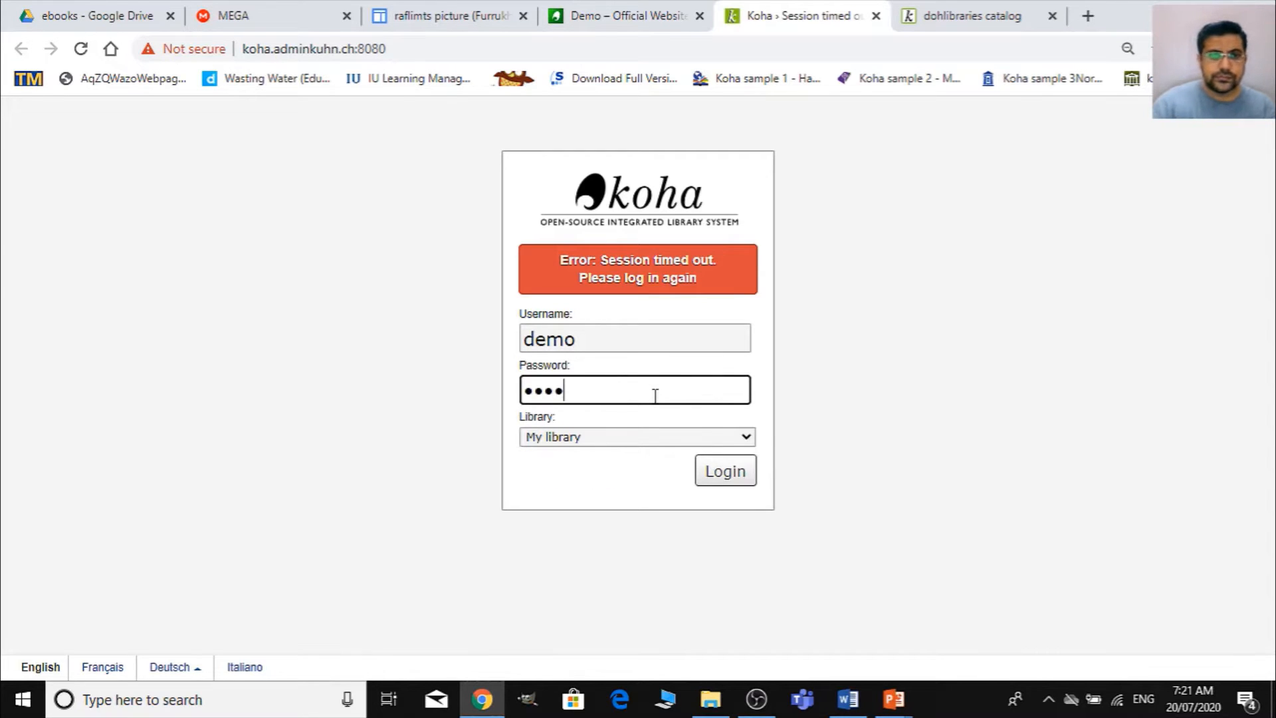
left_click(728, 481)
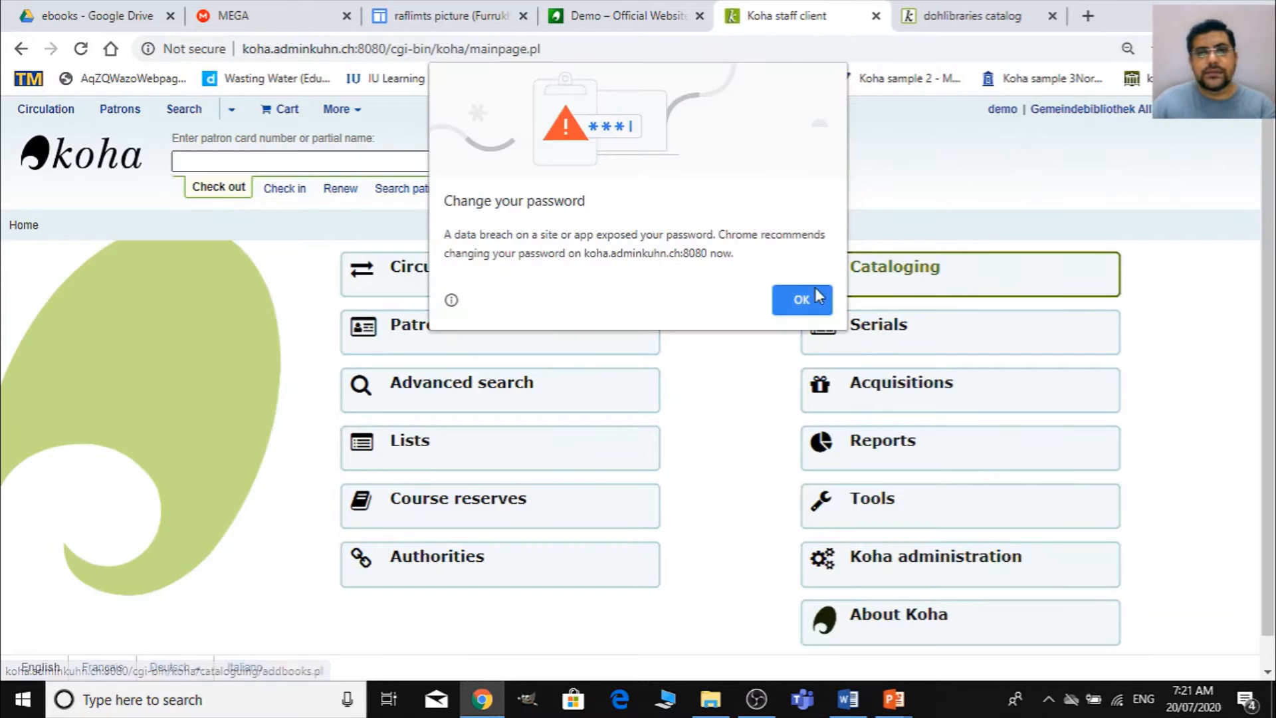
left_click(801, 300)
- Enlarge the page view in Koha administration and open the Libraries list under the basic parameters
scroll(927, 288, "down", 1)
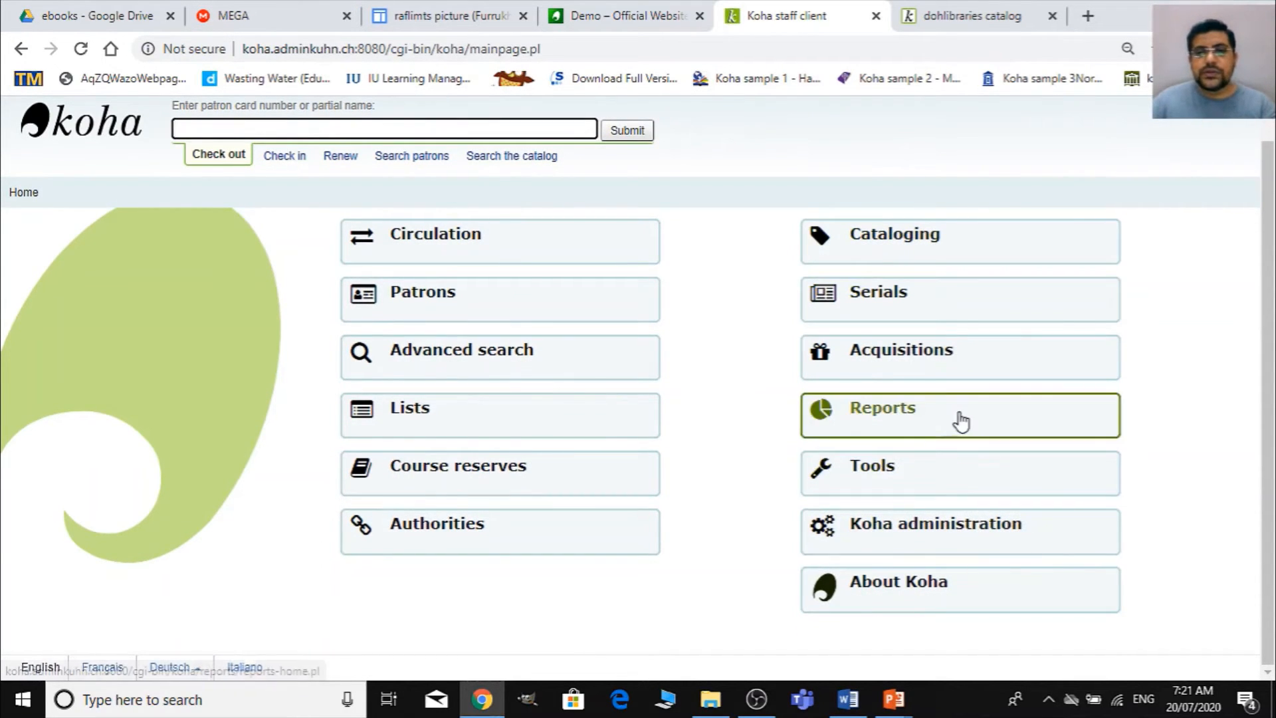
left_click(972, 533)
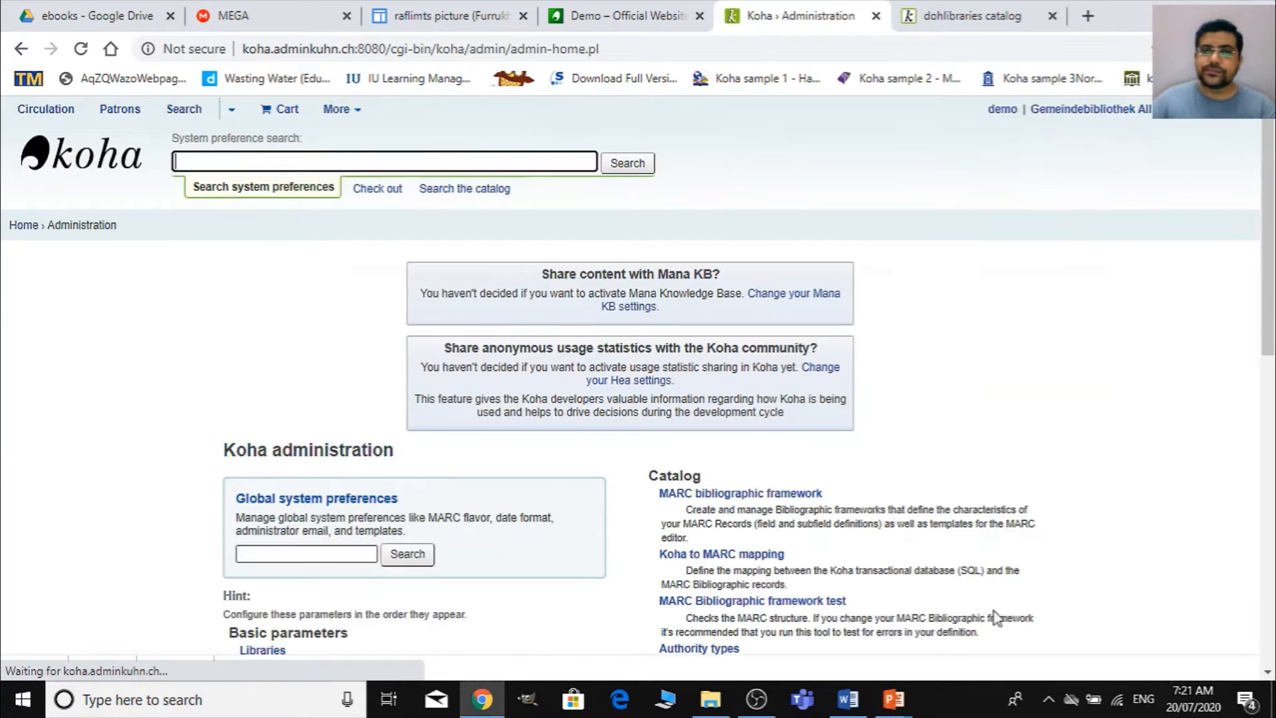
scroll(595, 246, "down", 4)
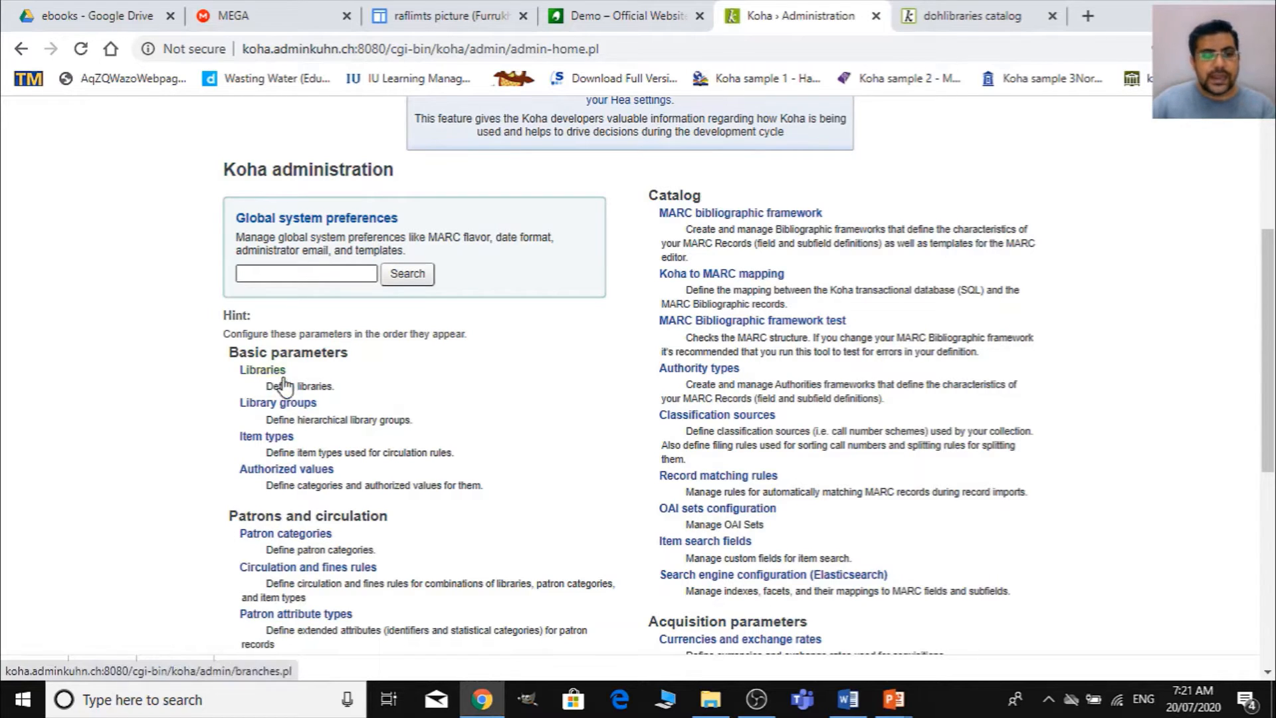
key("ctrl+plus")
scroll(404, 497, "down", 4)
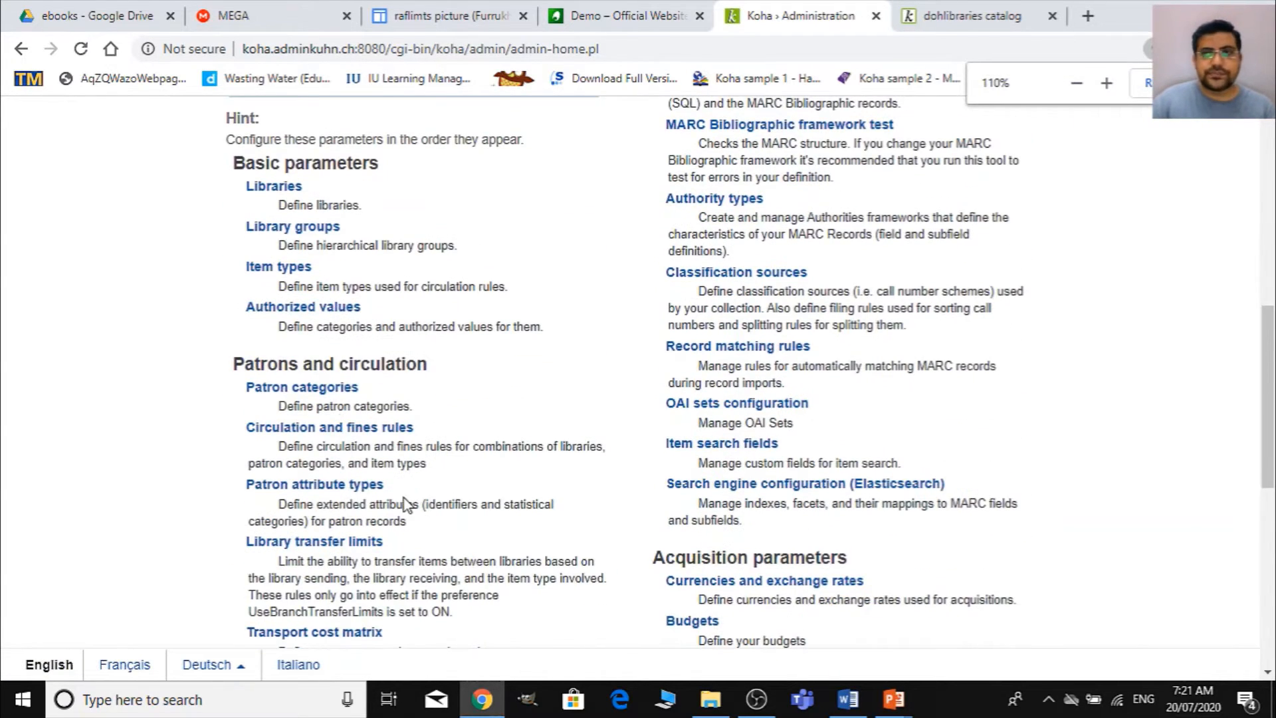
key("ctrl+plus")
scroll(405, 497, "up", 2)
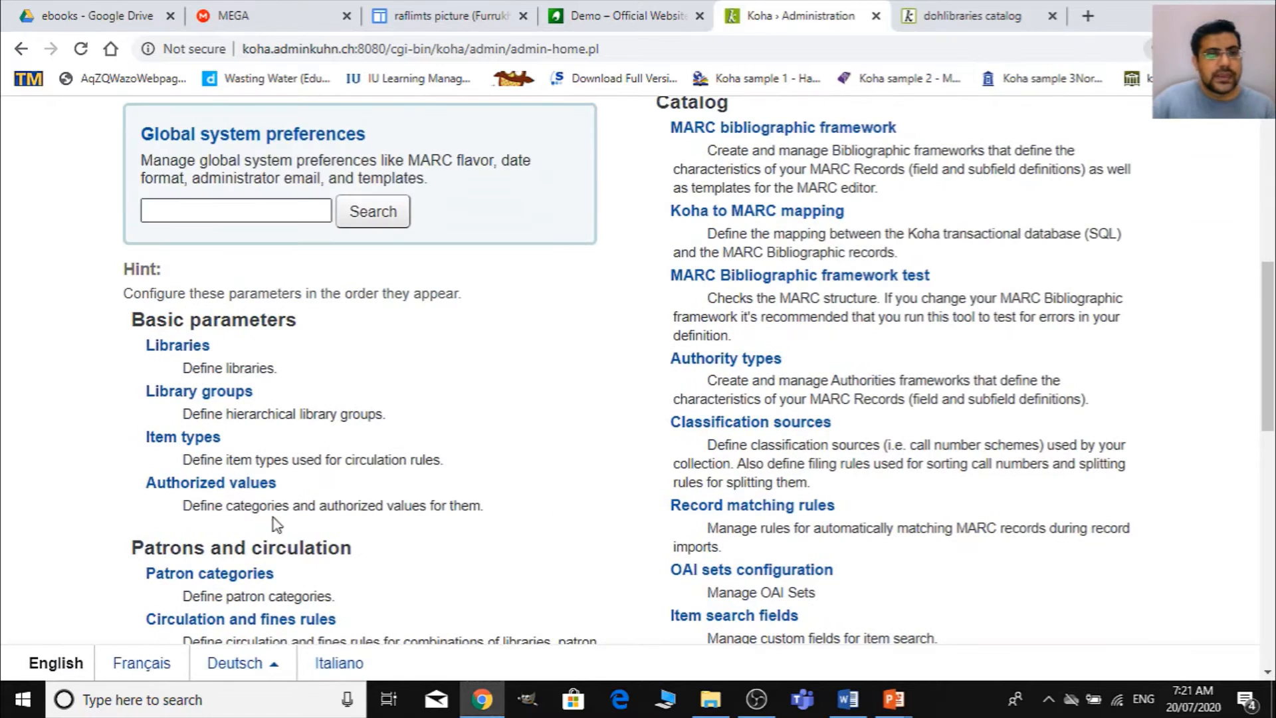
left_click(159, 347)
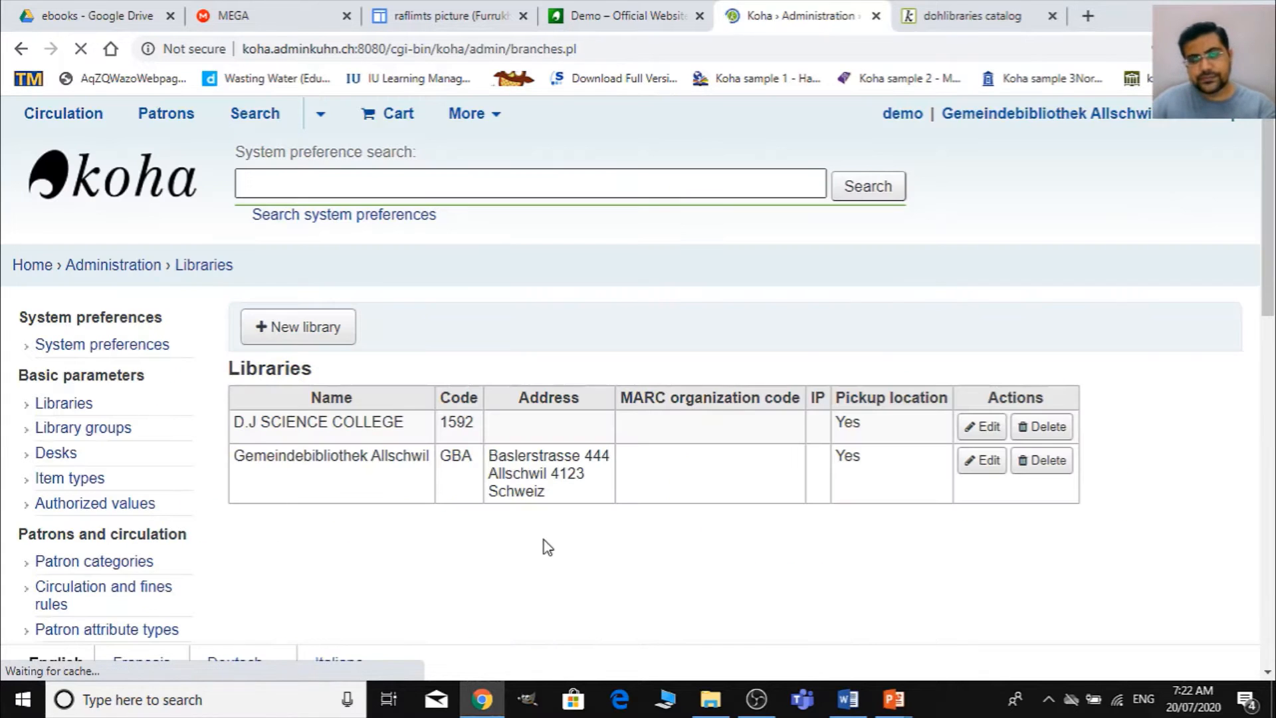
scroll(587, 521, "down", 5)
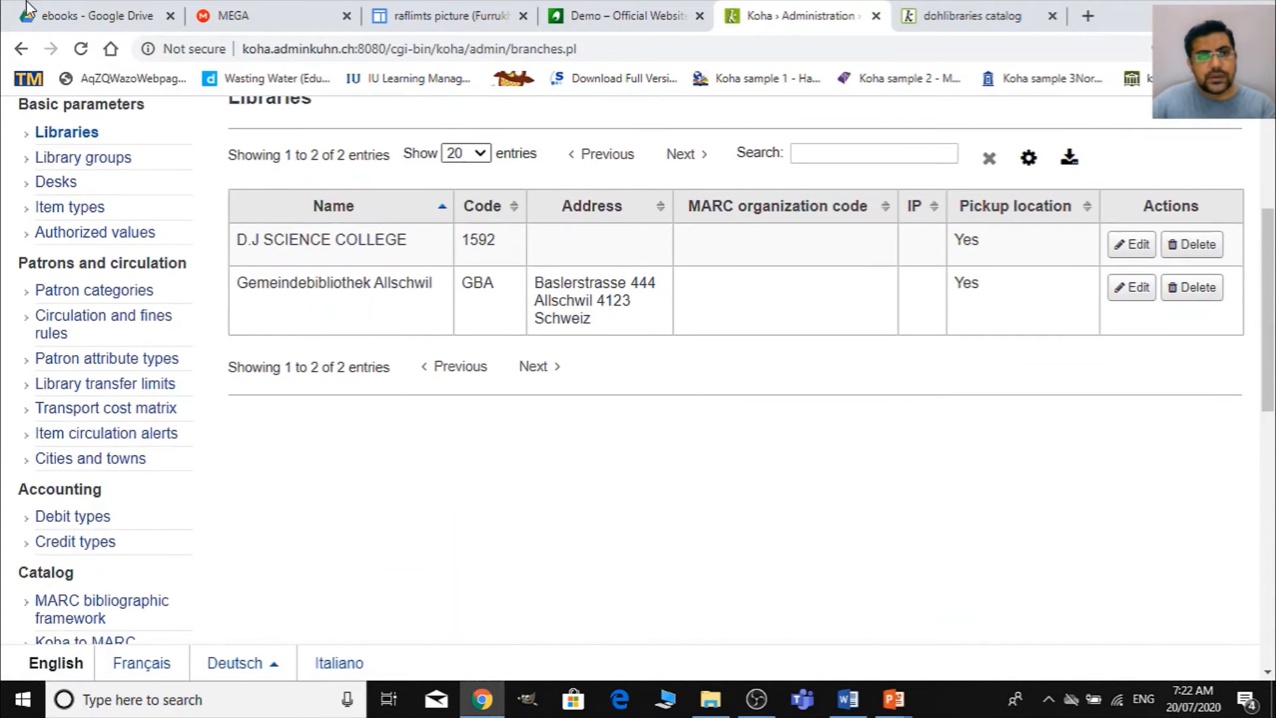
scroll(523, 448, "up", 2)
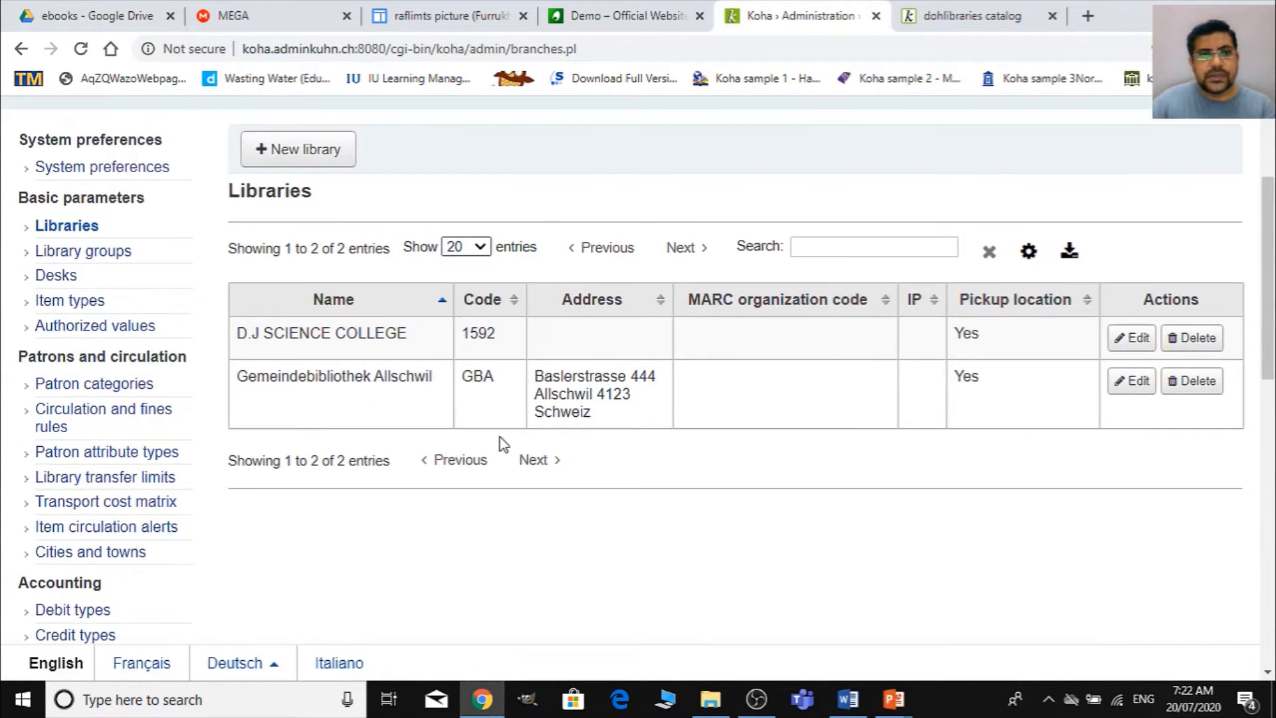
- Add a new library with code DL and name Digital Library, and check it in the libraries list
left_click(310, 150)
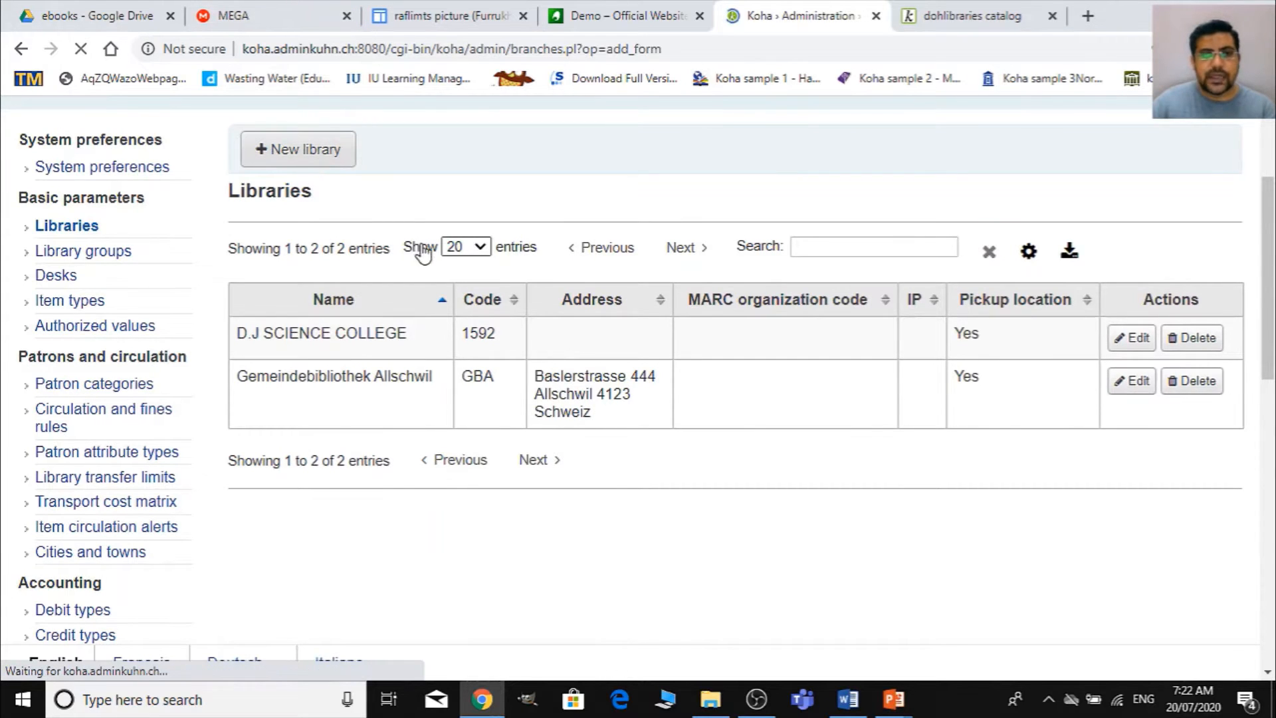
left_click(421, 382)
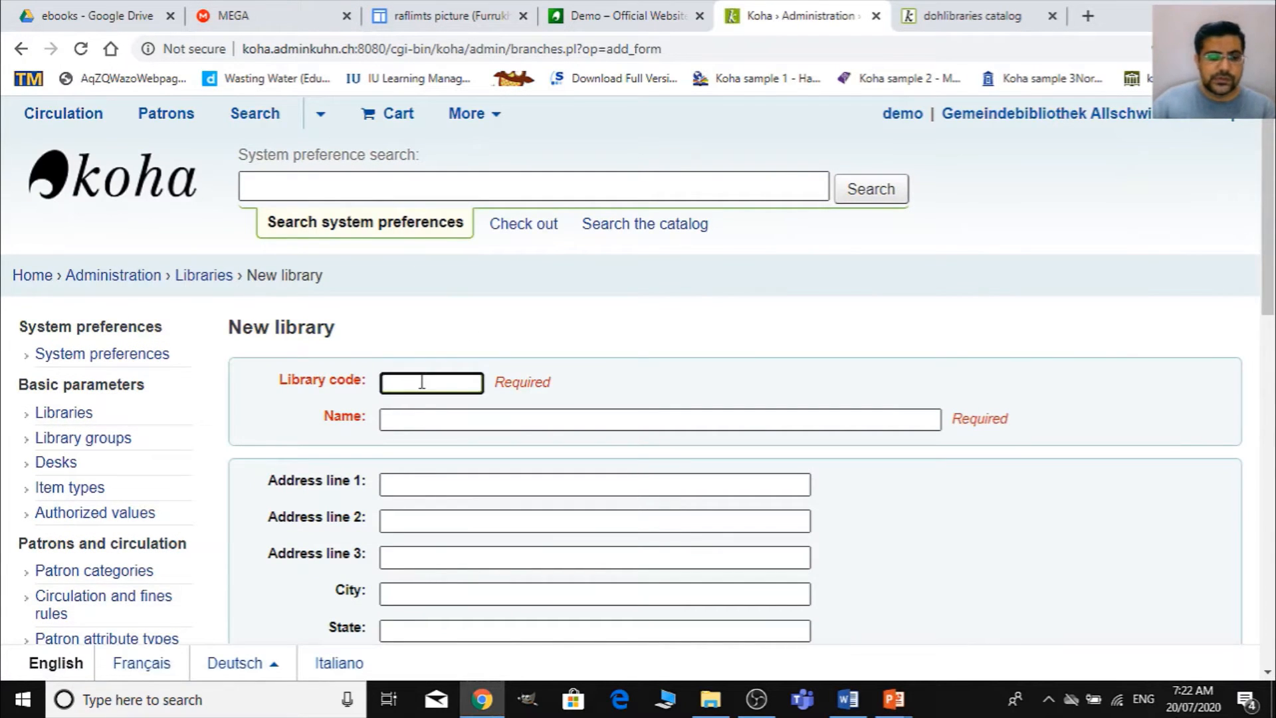
type("DL")
key("Tab")
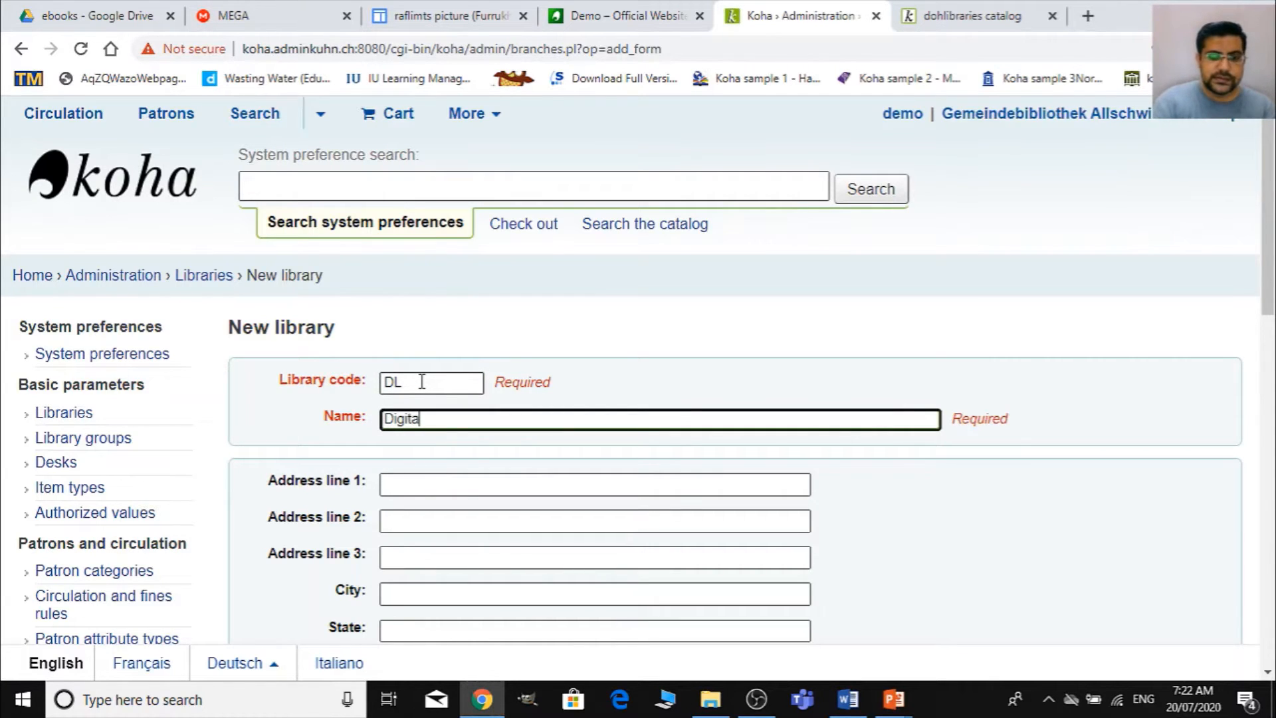
type("Digital Library")
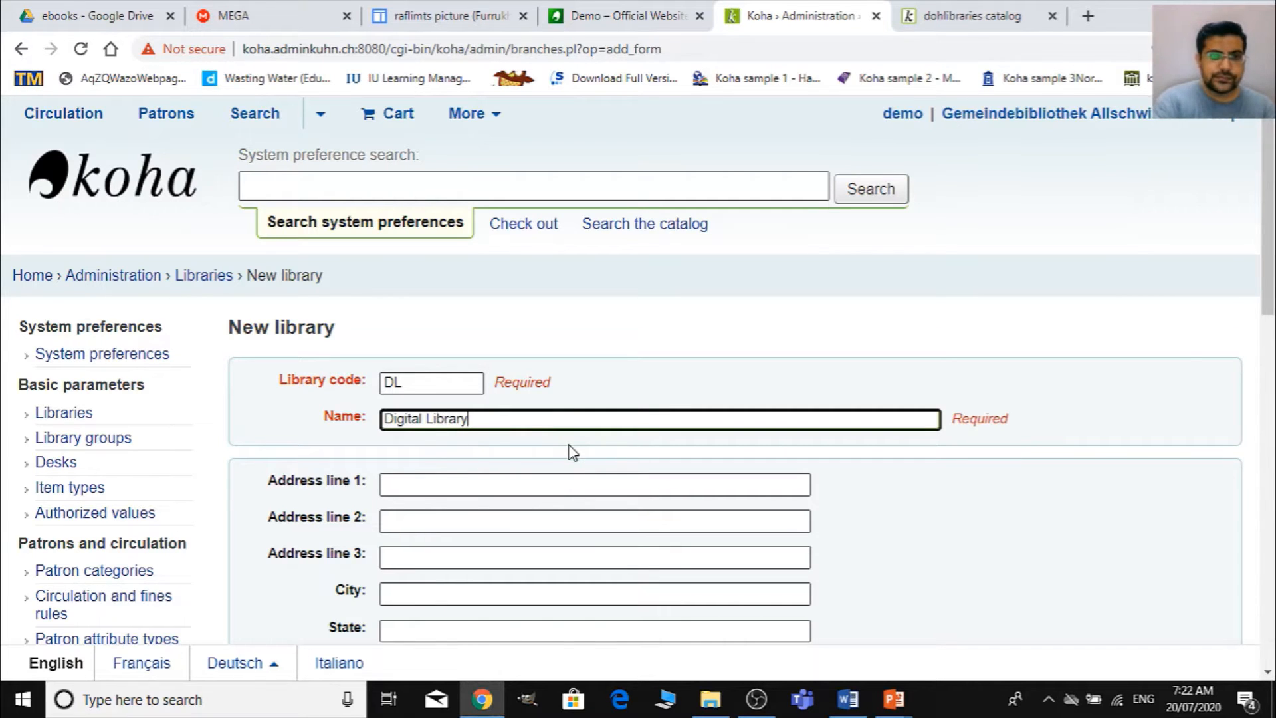
scroll(571, 448, "down", 6)
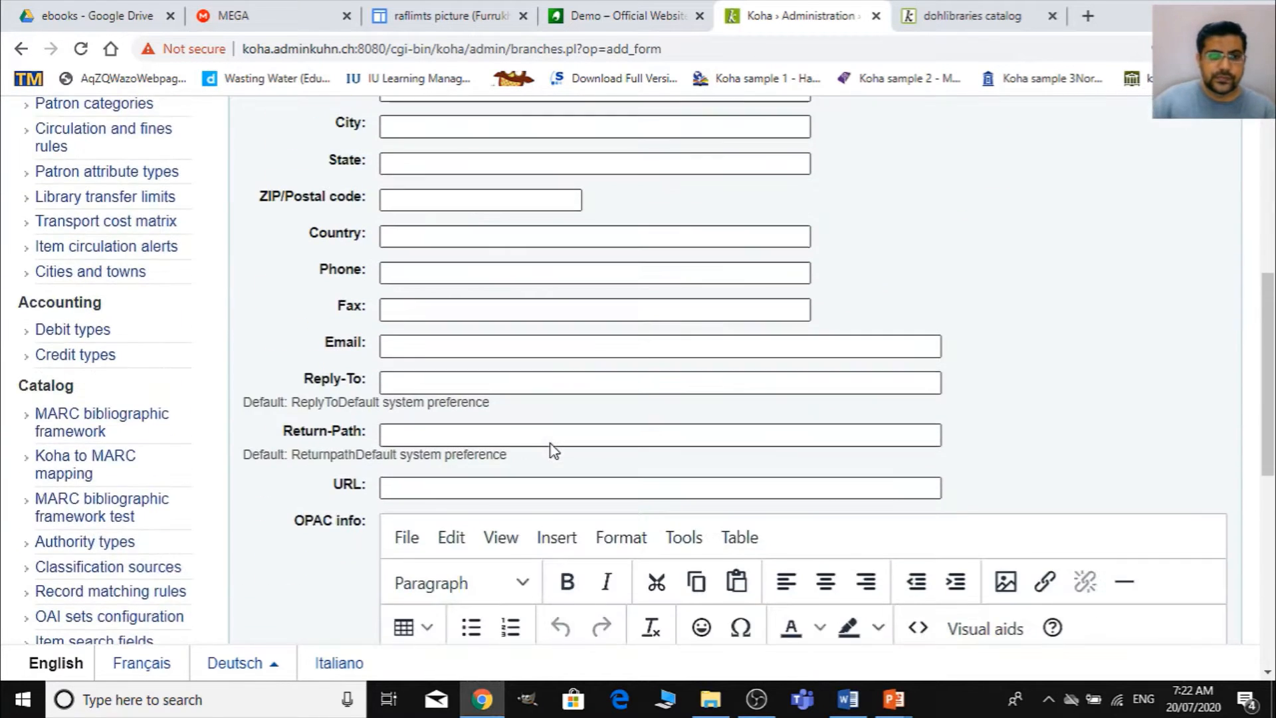
scroll(345, 462, "down", 5)
left_click(271, 618)
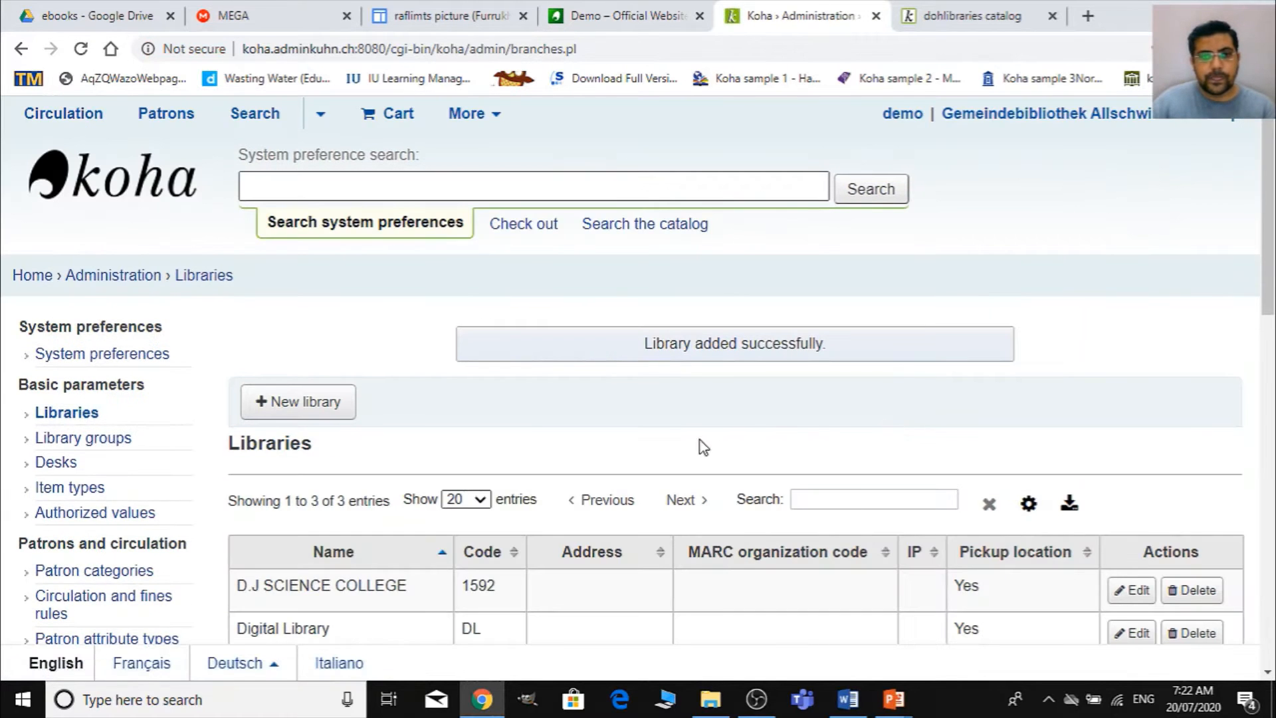
scroll(664, 452, "down", 1)
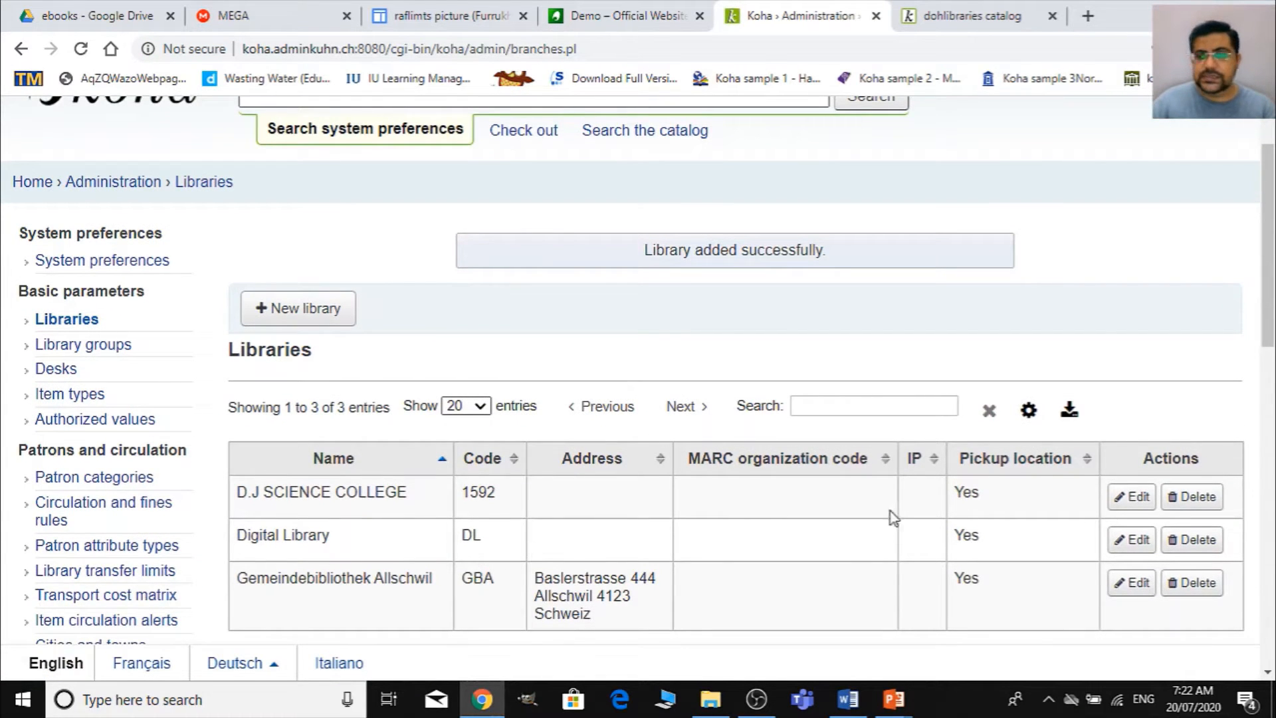
- Open the Item types list under the basic parameters of Koha administration and look through the existing types
left_click(138, 193)
scroll(803, 428, "down", 4)
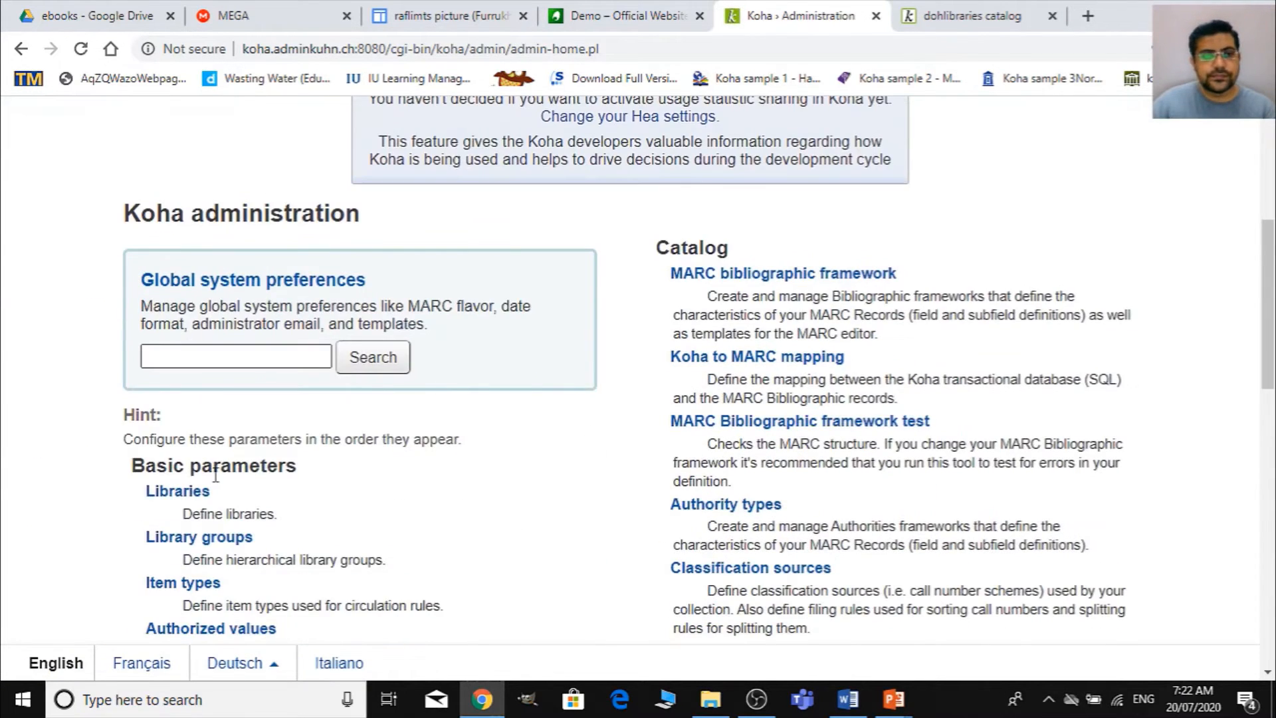
scroll(213, 479, "down", 3)
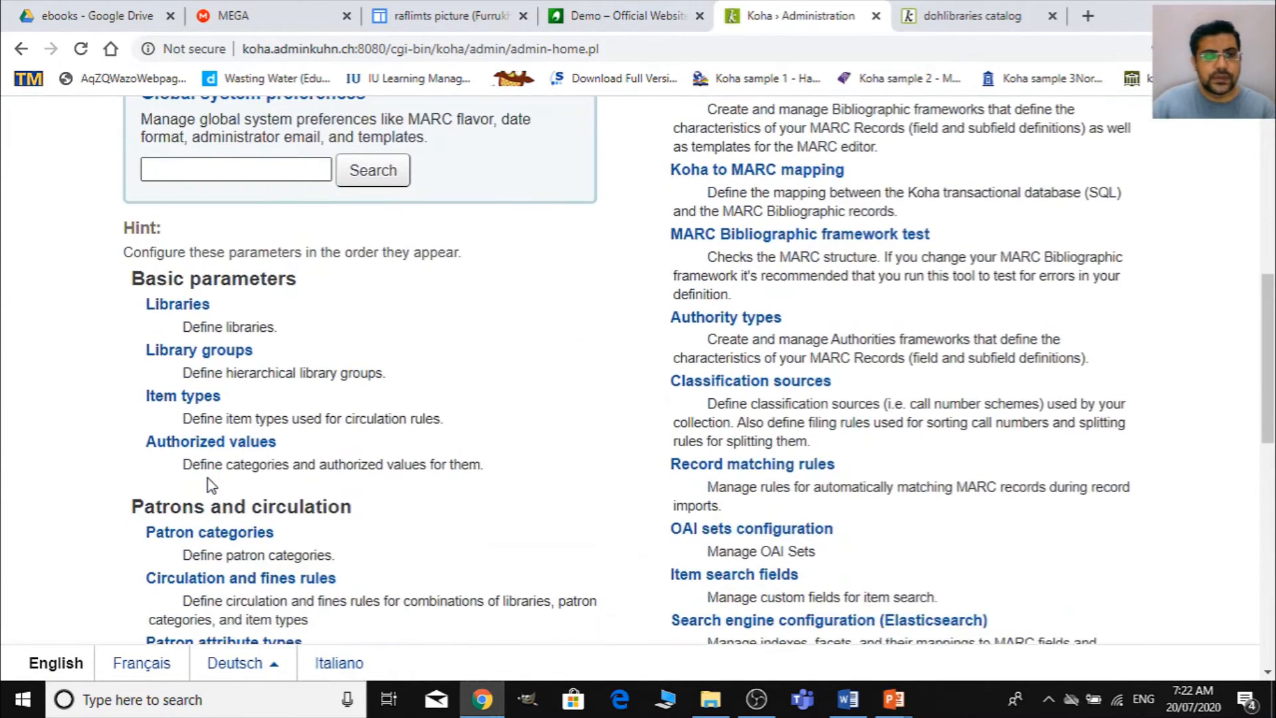
left_click(191, 399)
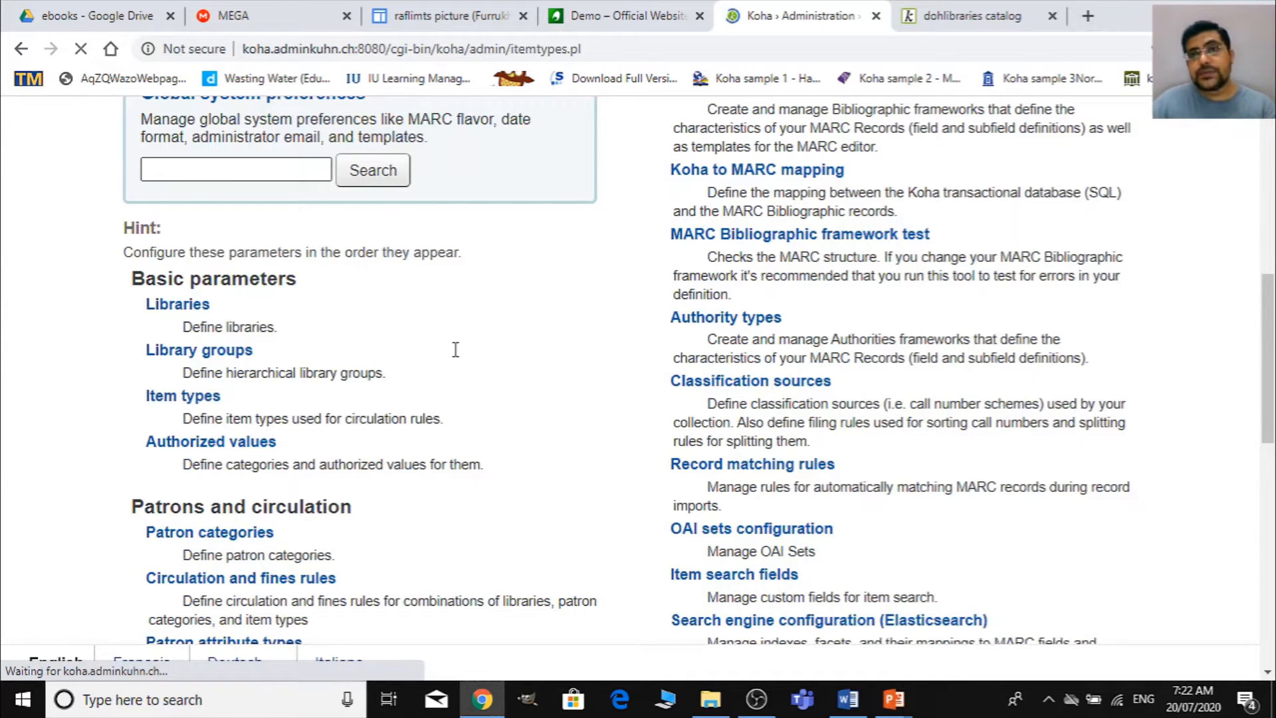
scroll(572, 396, "down", 6)
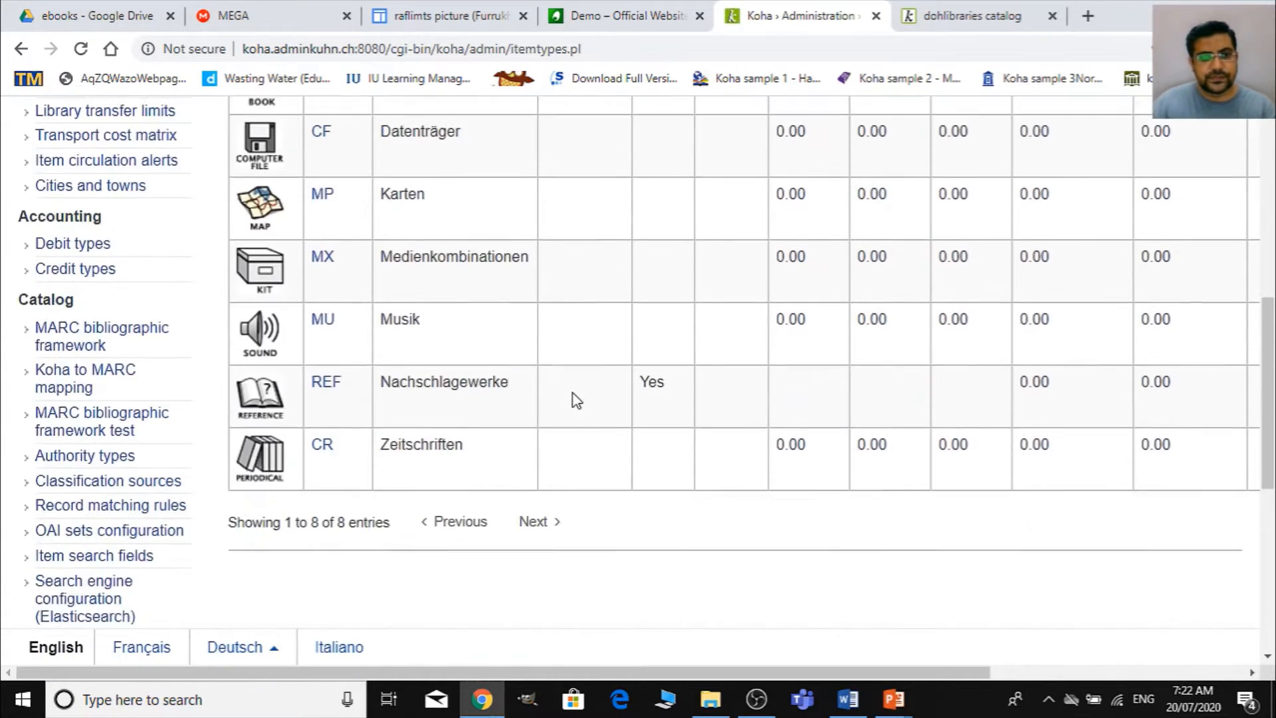
scroll(459, 351, "up", 5)
- Start a new item type with code EB and description eBook
left_click(307, 243)
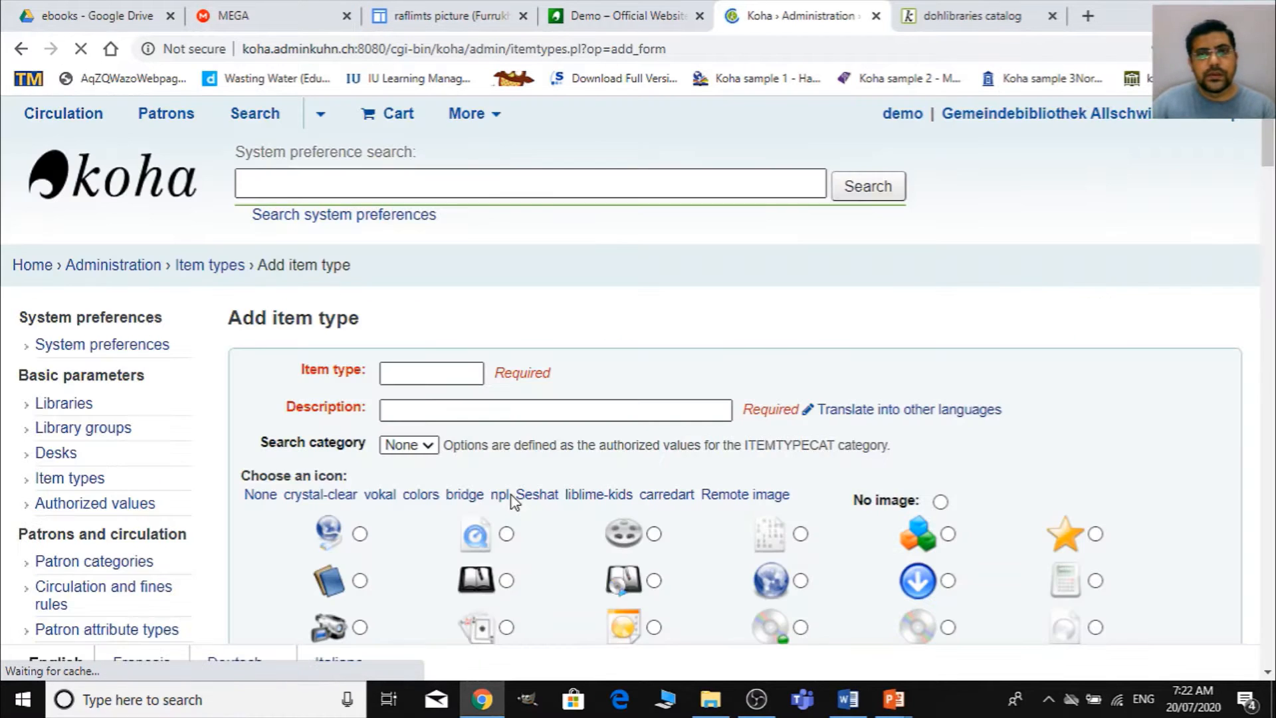
scroll(483, 390, "down", 3)
left_click(462, 200)
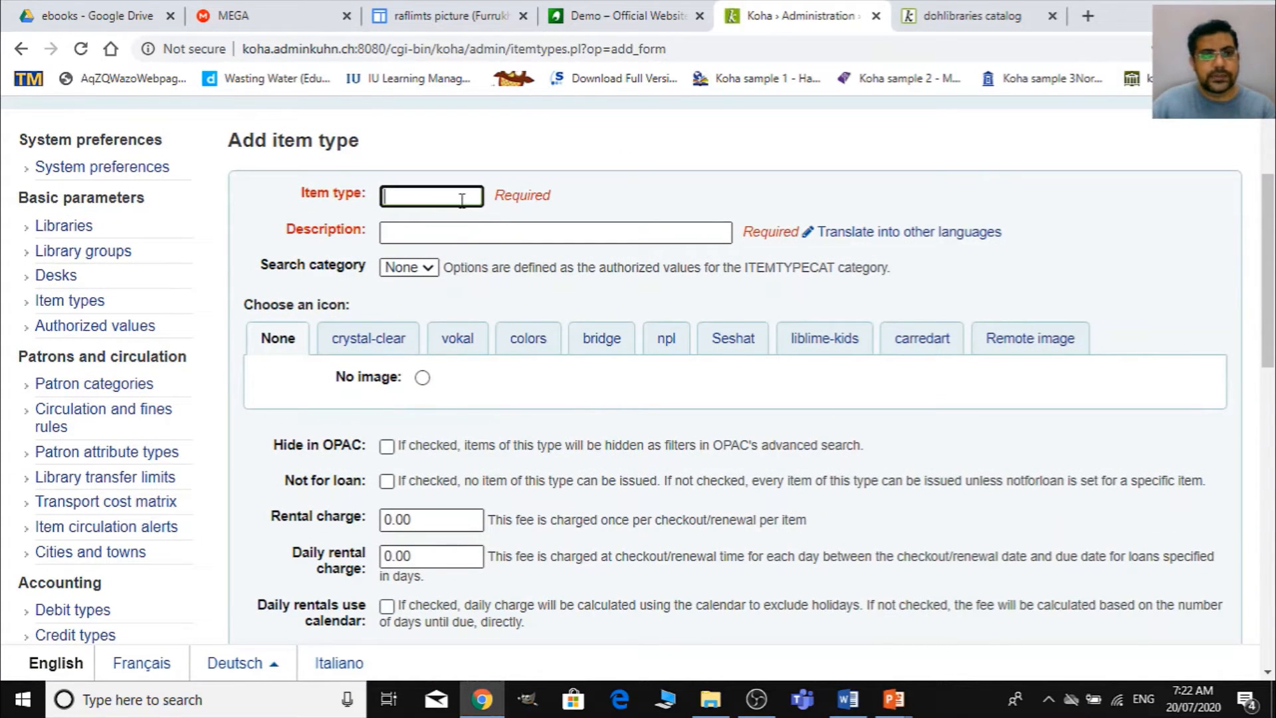
type("EB")
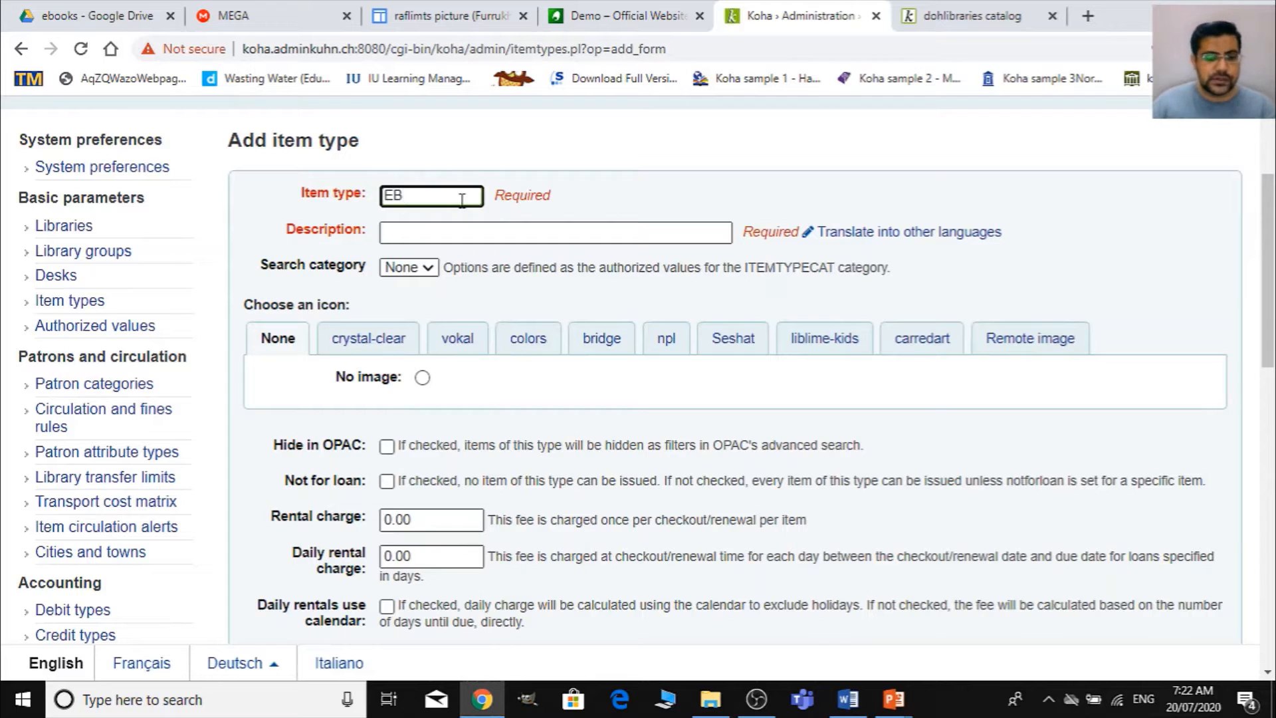
key("Tab")
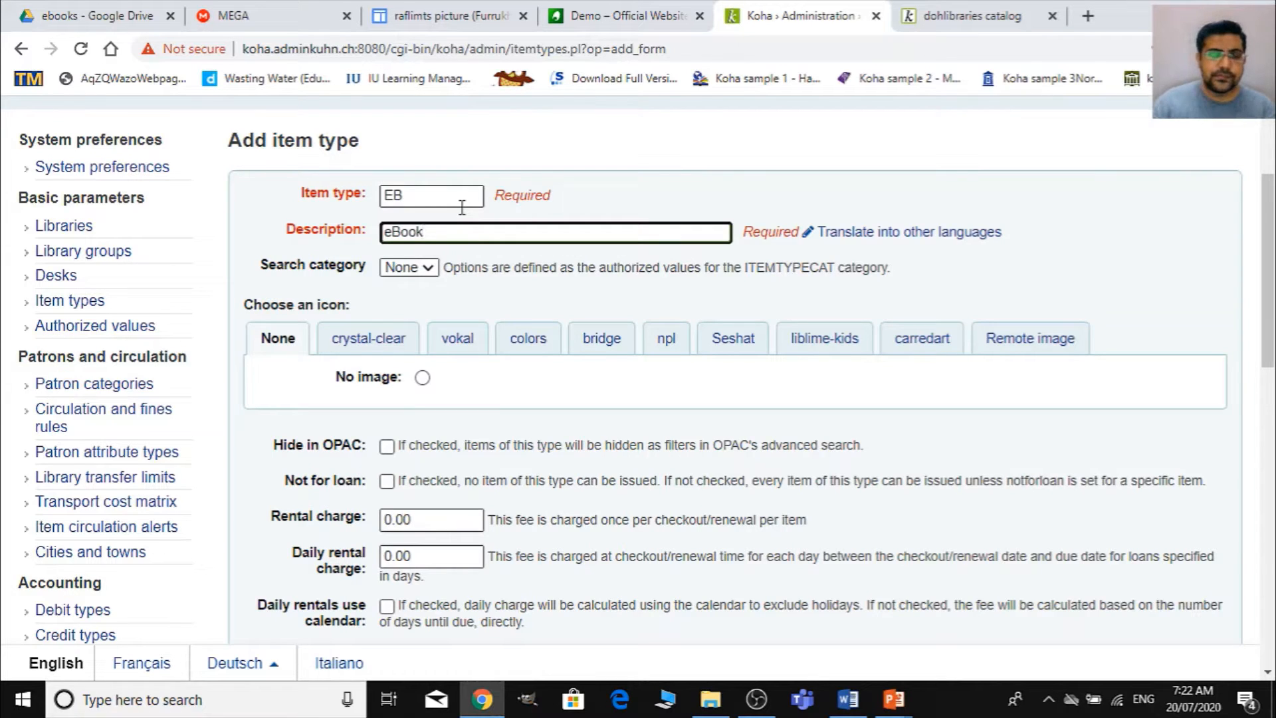
- Browse the available icon sets and assign the E-BOOK icon from the bridge set to the eBook item type
left_click(826, 349)
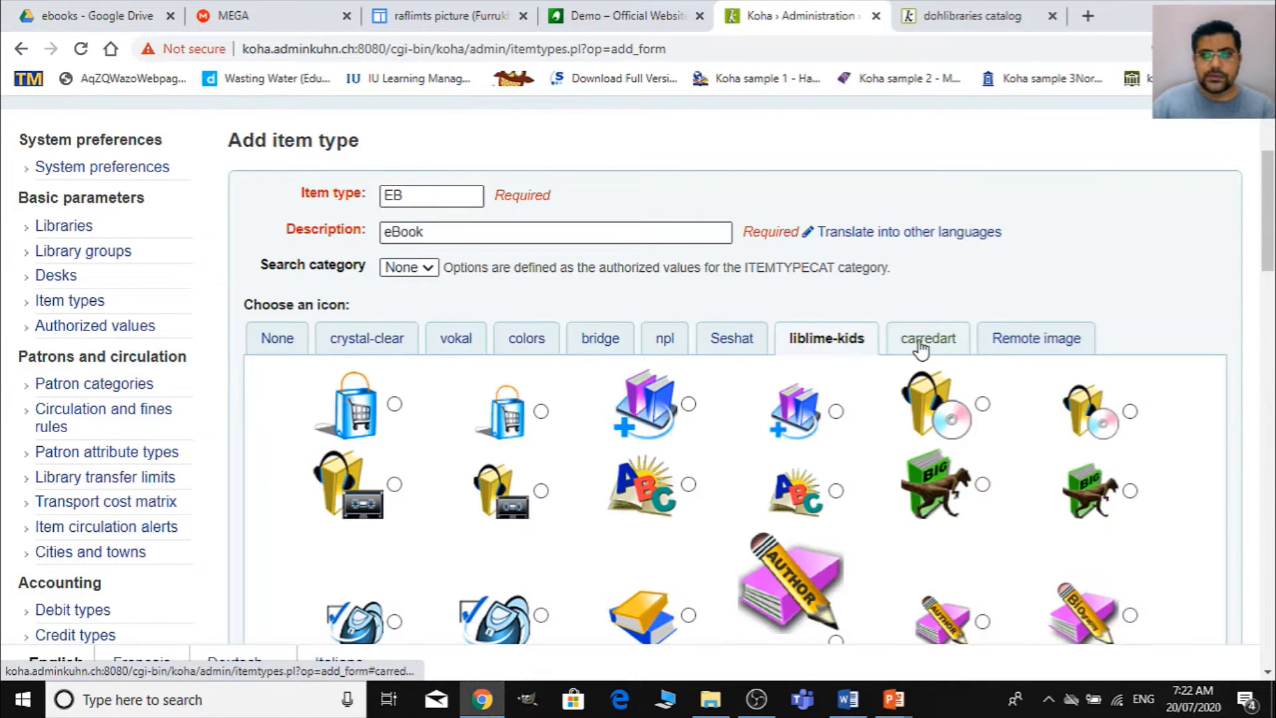
left_click(921, 347)
left_click(1028, 342)
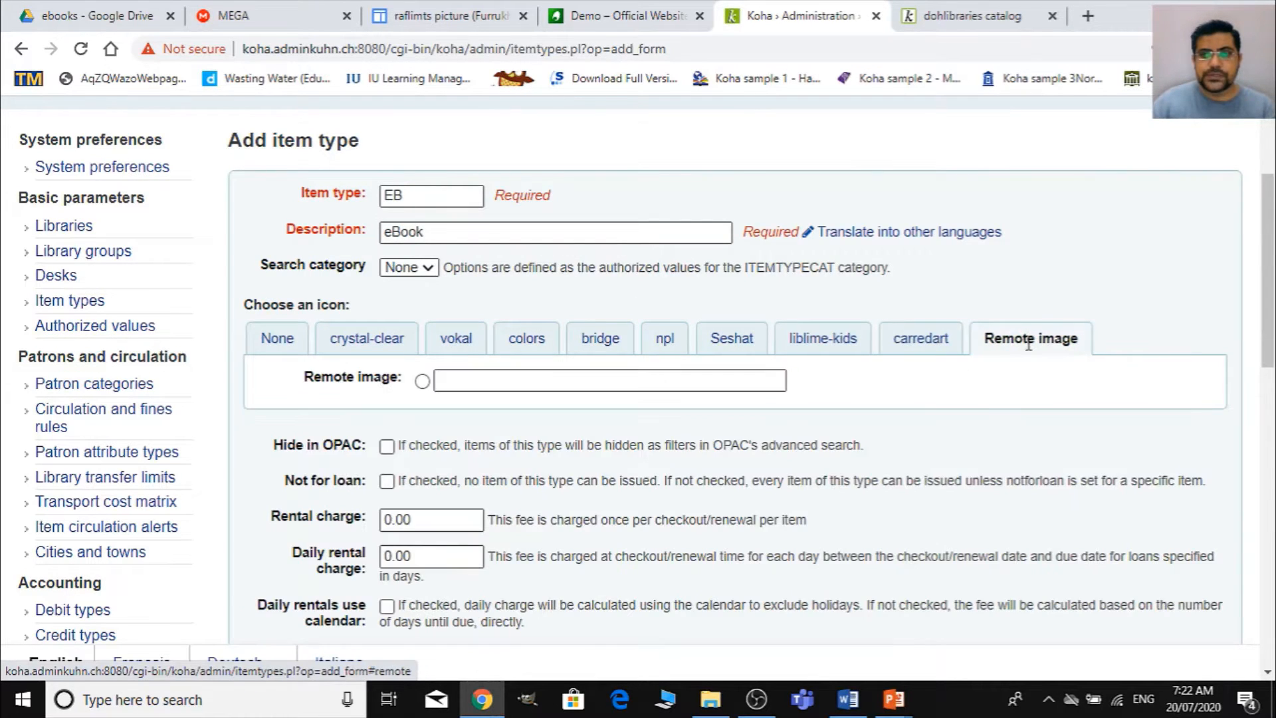
left_click(364, 351)
left_click(476, 352)
left_click(535, 356)
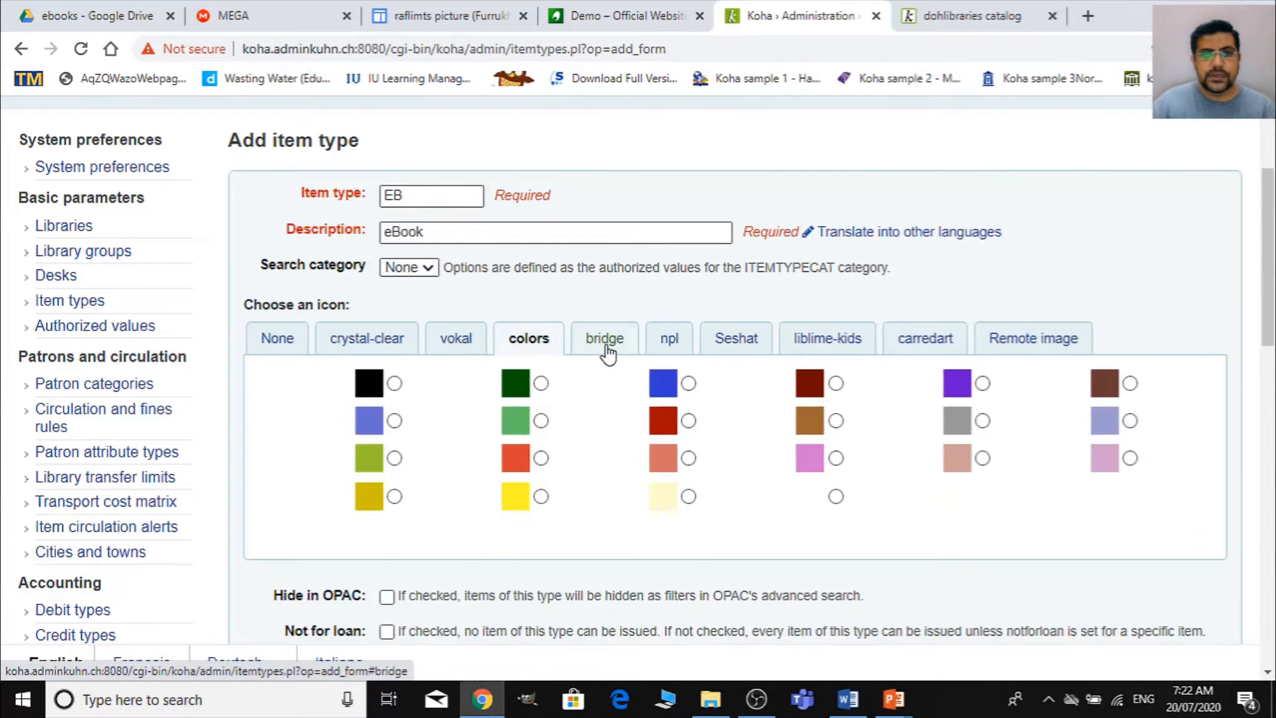
left_click(607, 348)
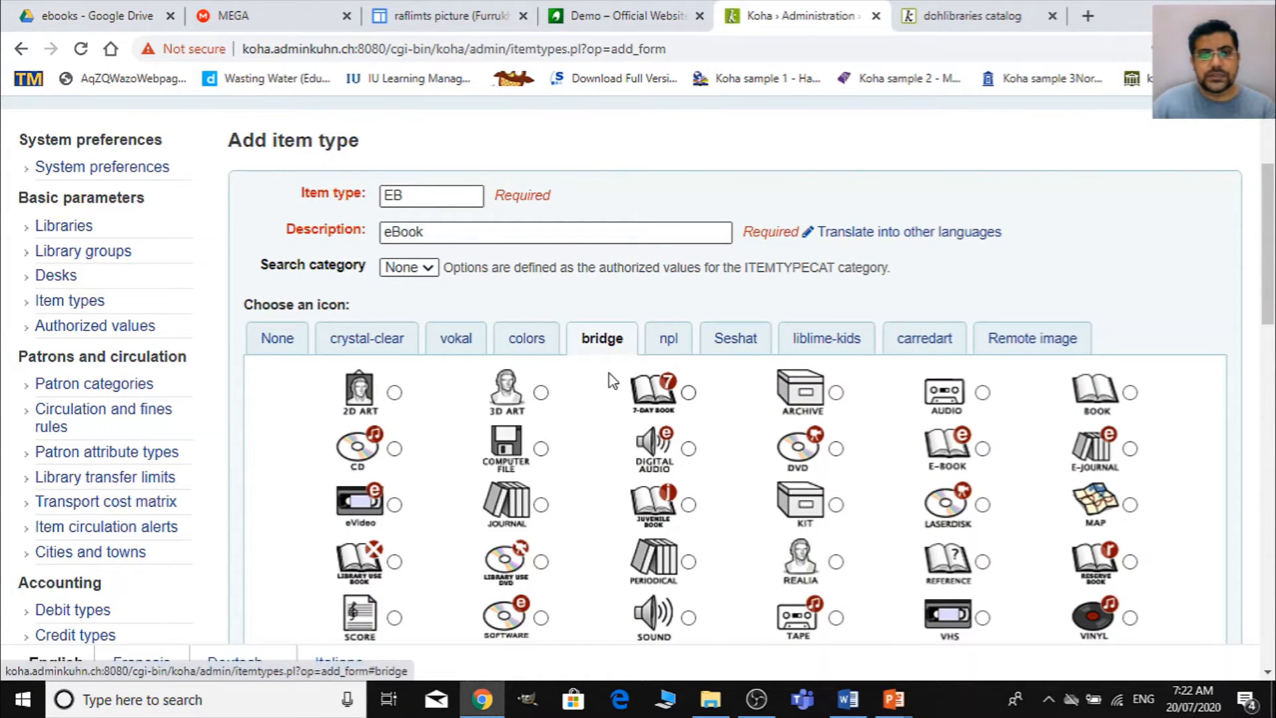
scroll(612, 380, "down", 3)
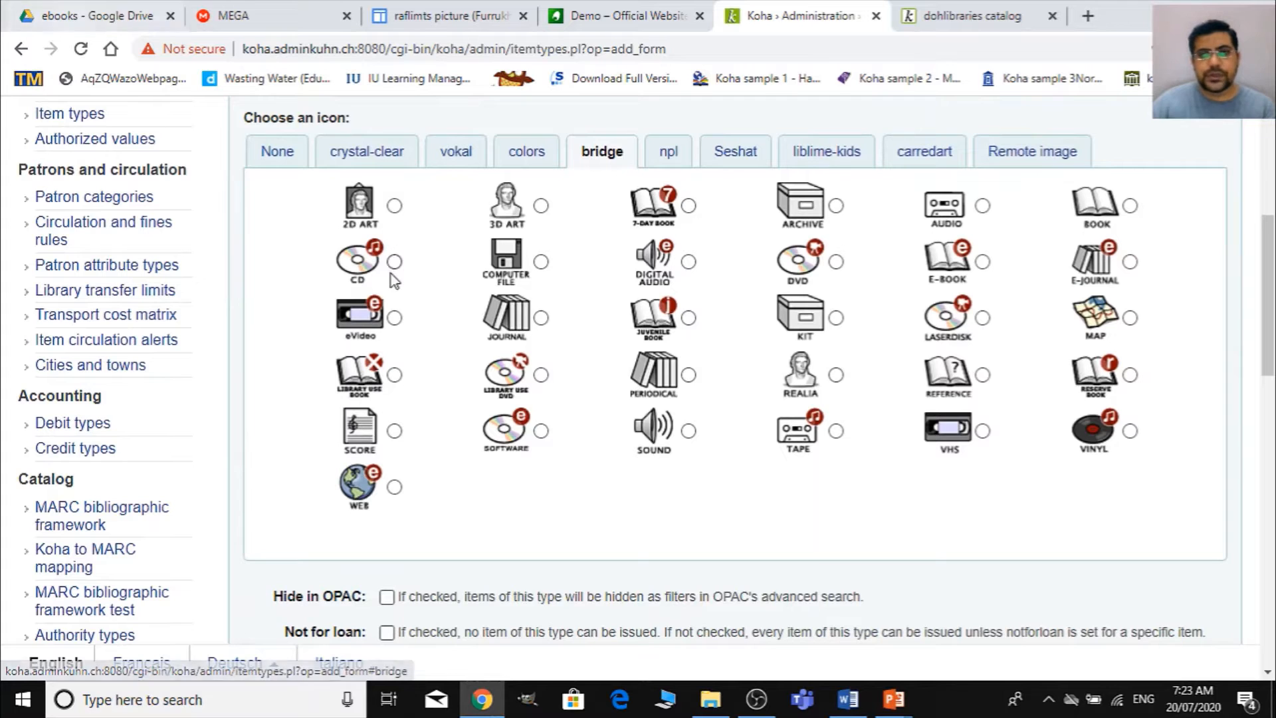
left_click(982, 261)
- Save the eBook item type without loan restrictions or charges, and check its entry in the item types list
scroll(682, 417, "down", 1)
scroll(682, 419, "down", 5)
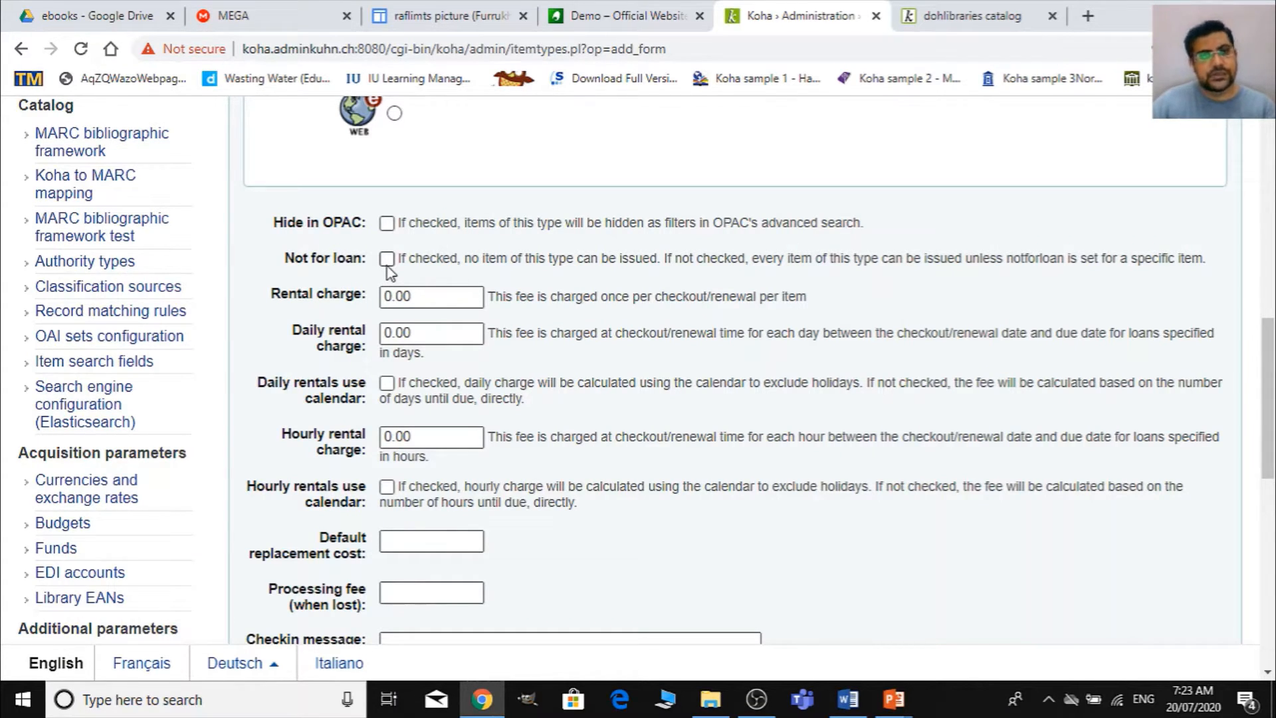
scroll(525, 570, "down", 9)
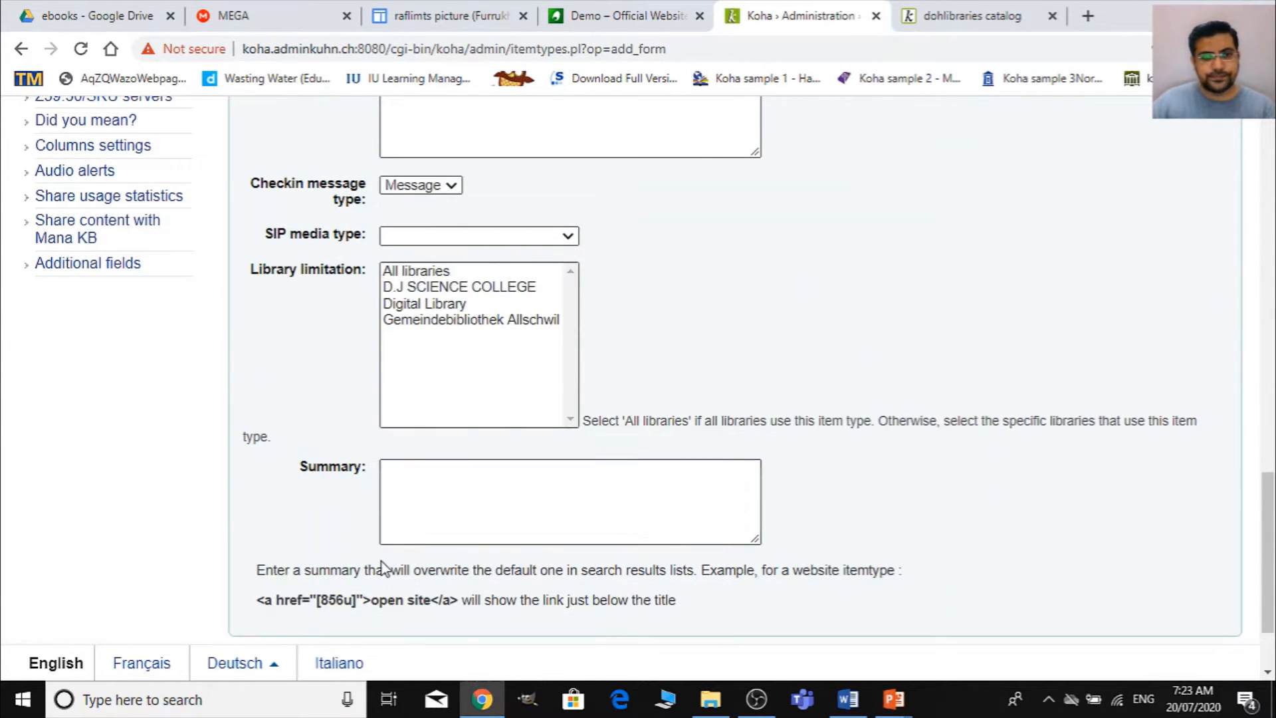
scroll(380, 563, "down", 2)
left_click(279, 566)
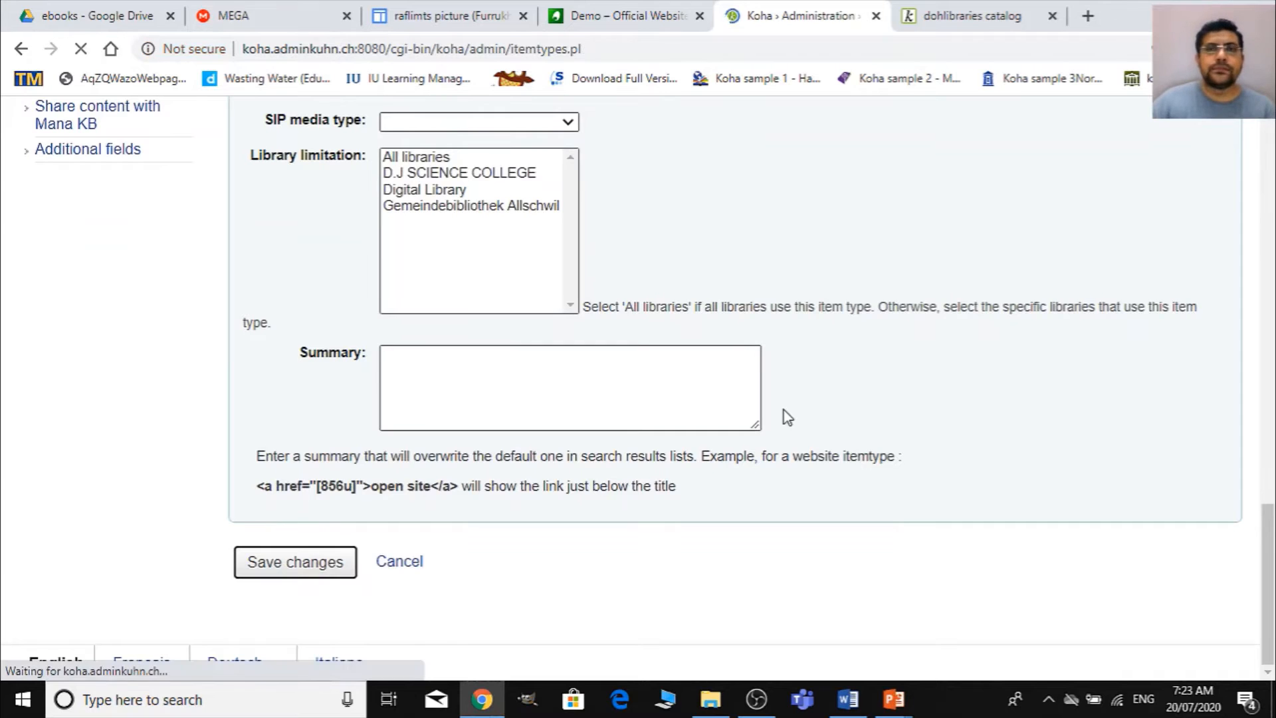
scroll(787, 418, "down", 3)
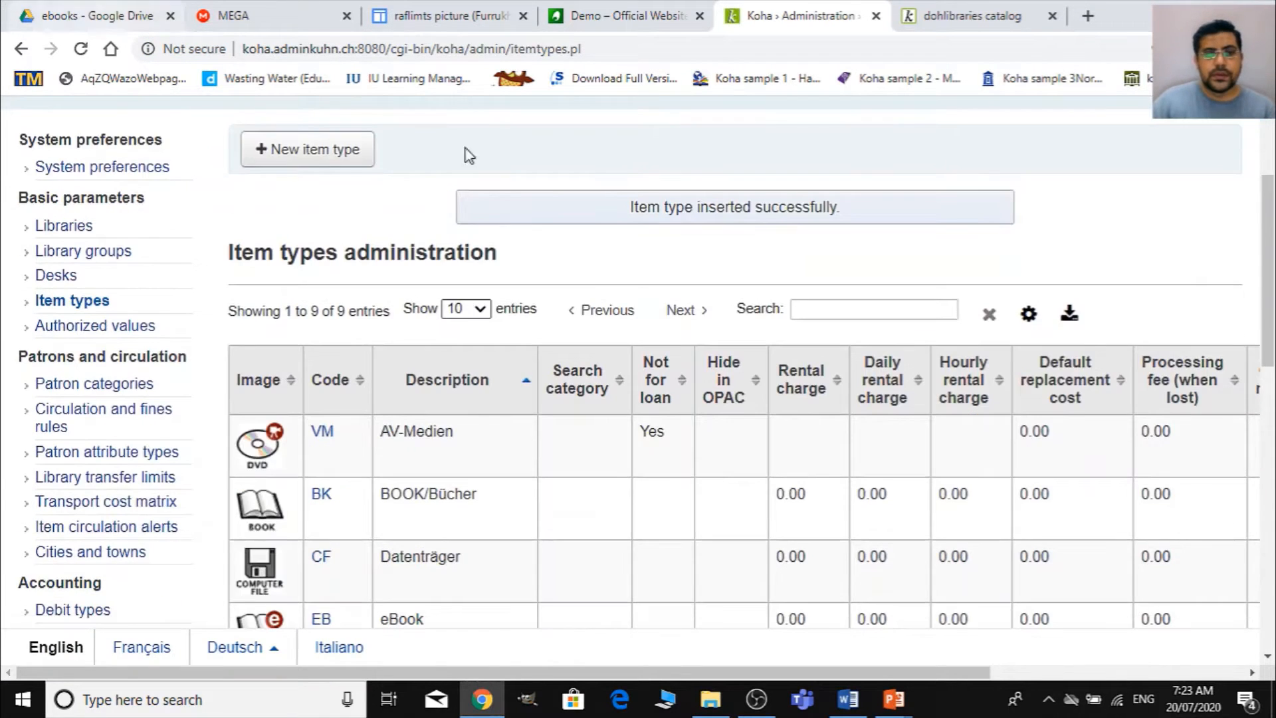
scroll(699, 360, "down", 4)
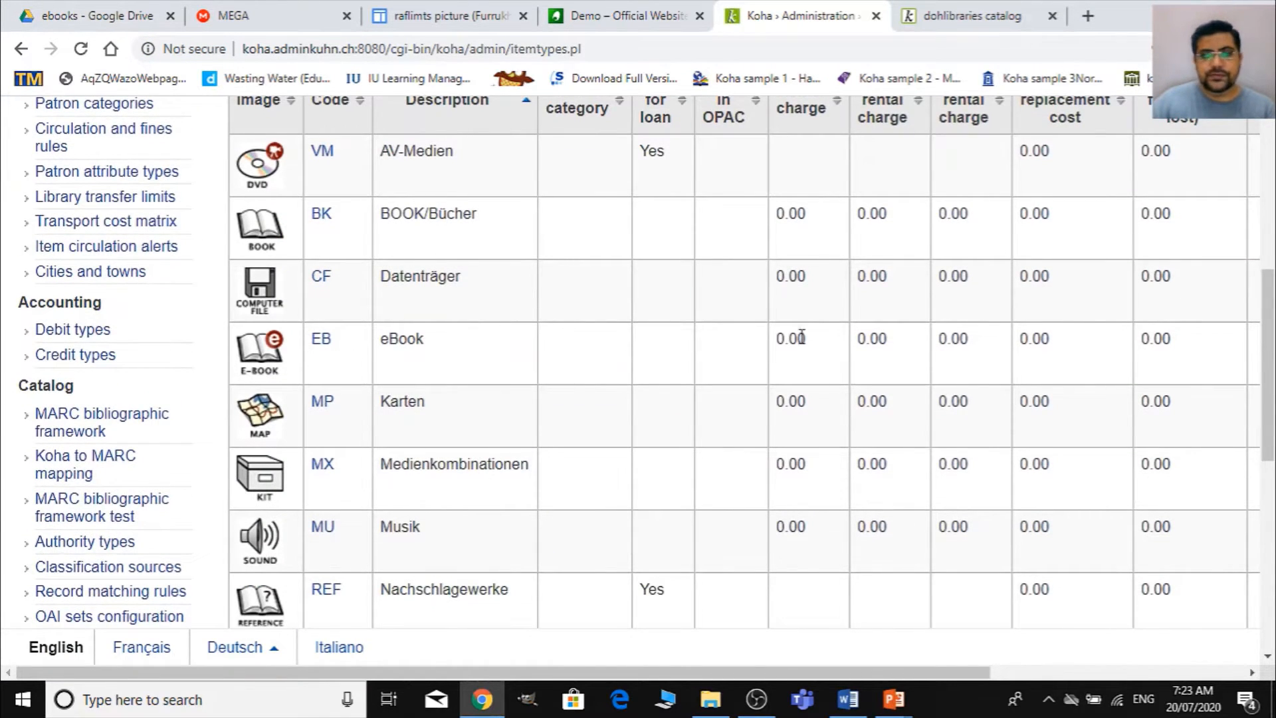
scroll(797, 336, "up", 7)
- Start another new item type with code ET and description E-Thesis
left_click(316, 345)
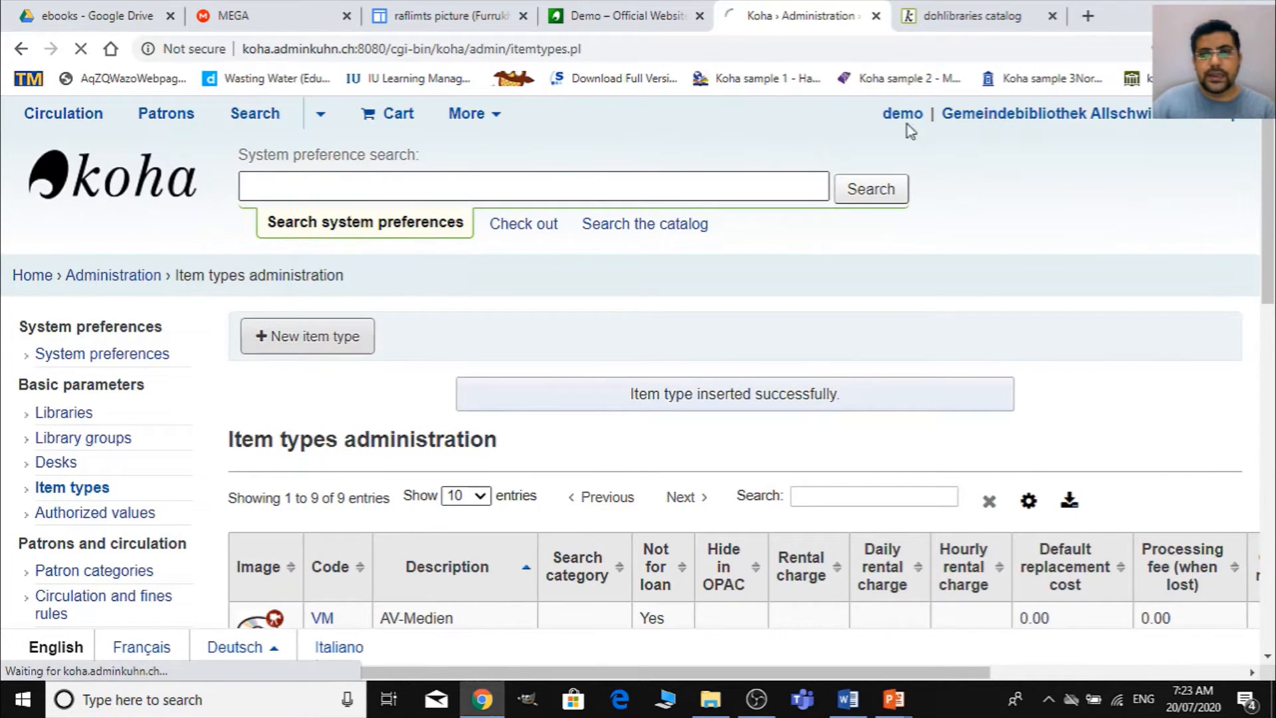
left_click(448, 376)
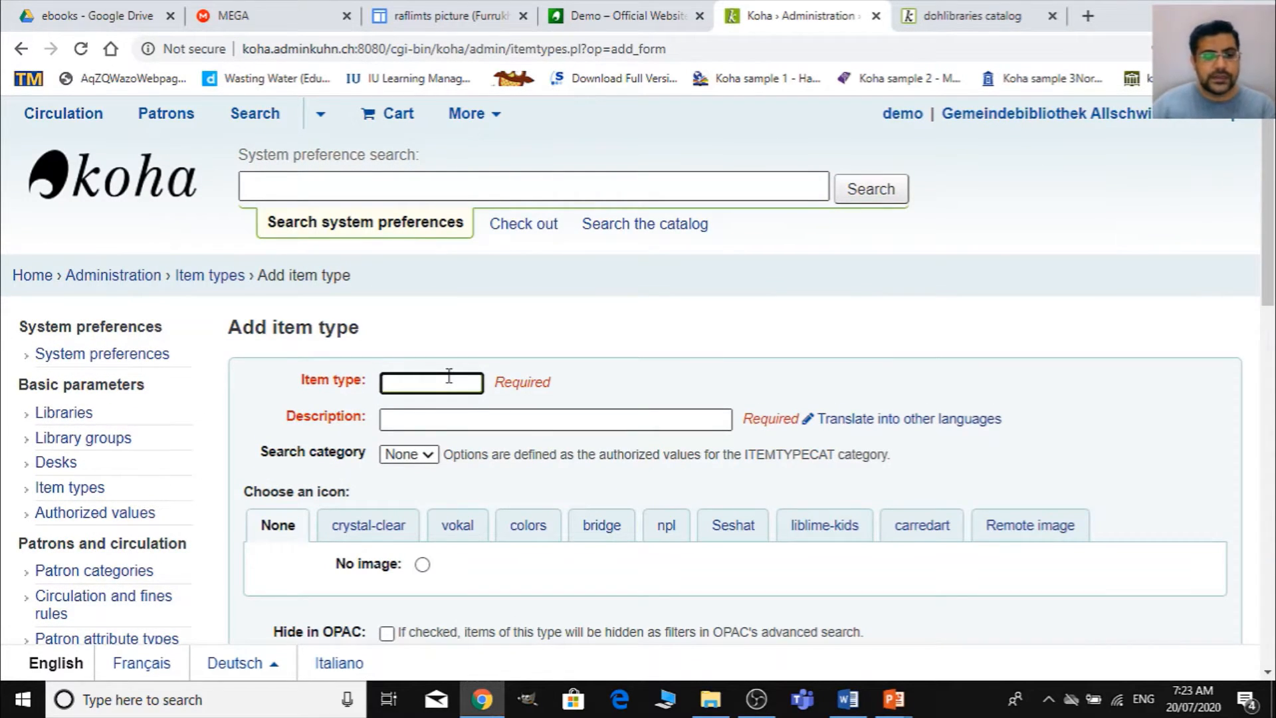
type("ET")
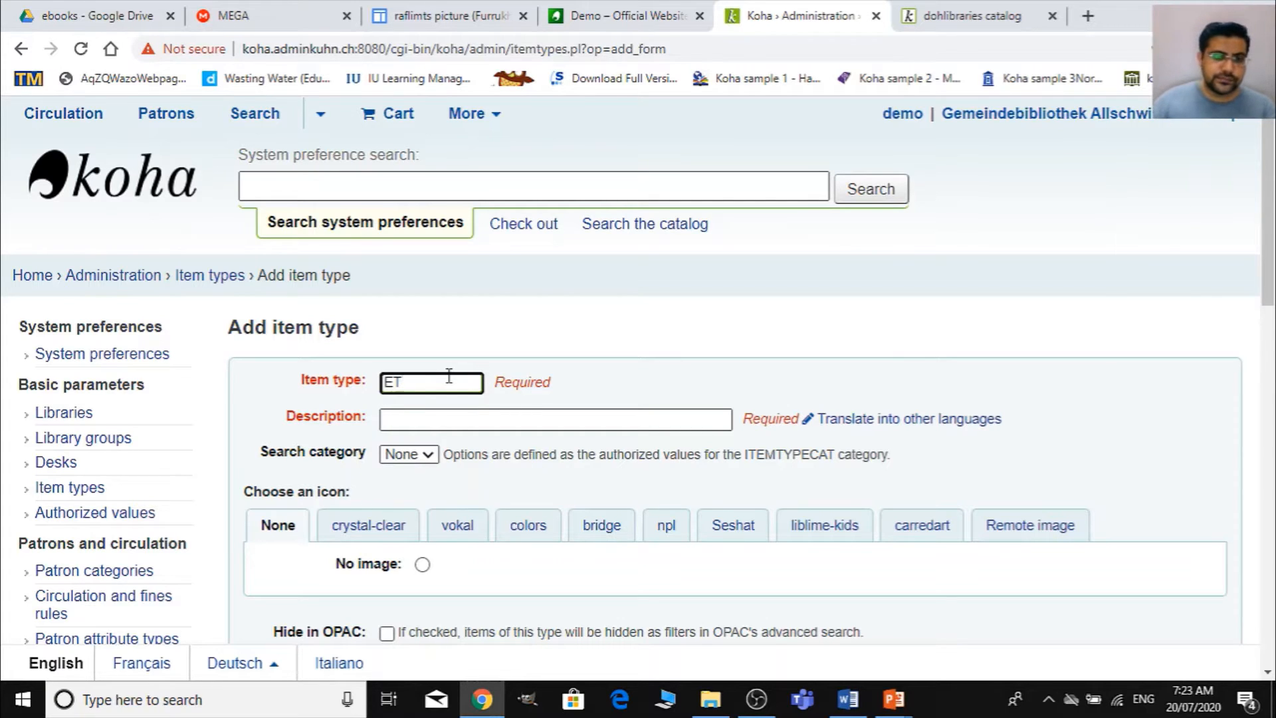
left_click(476, 417)
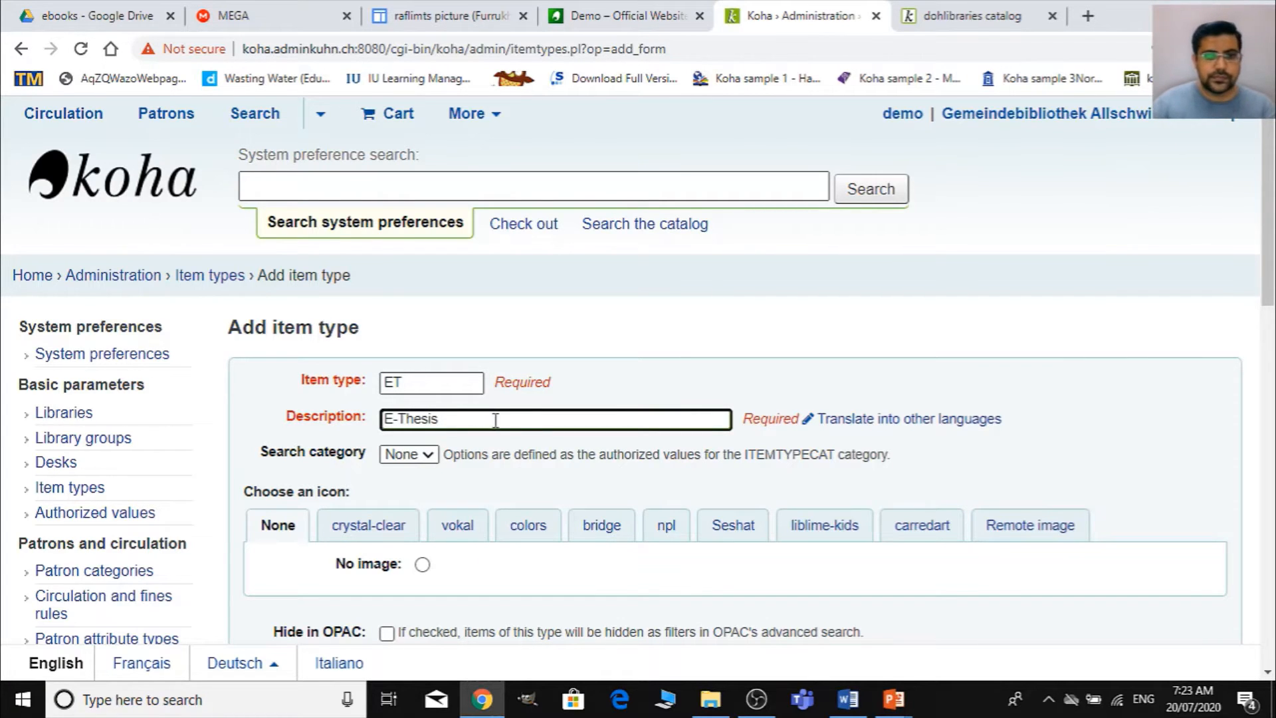
- Assign the REFERENCE icon from the bridge set to the E-Thesis item type
scroll(496, 420, "down", 3)
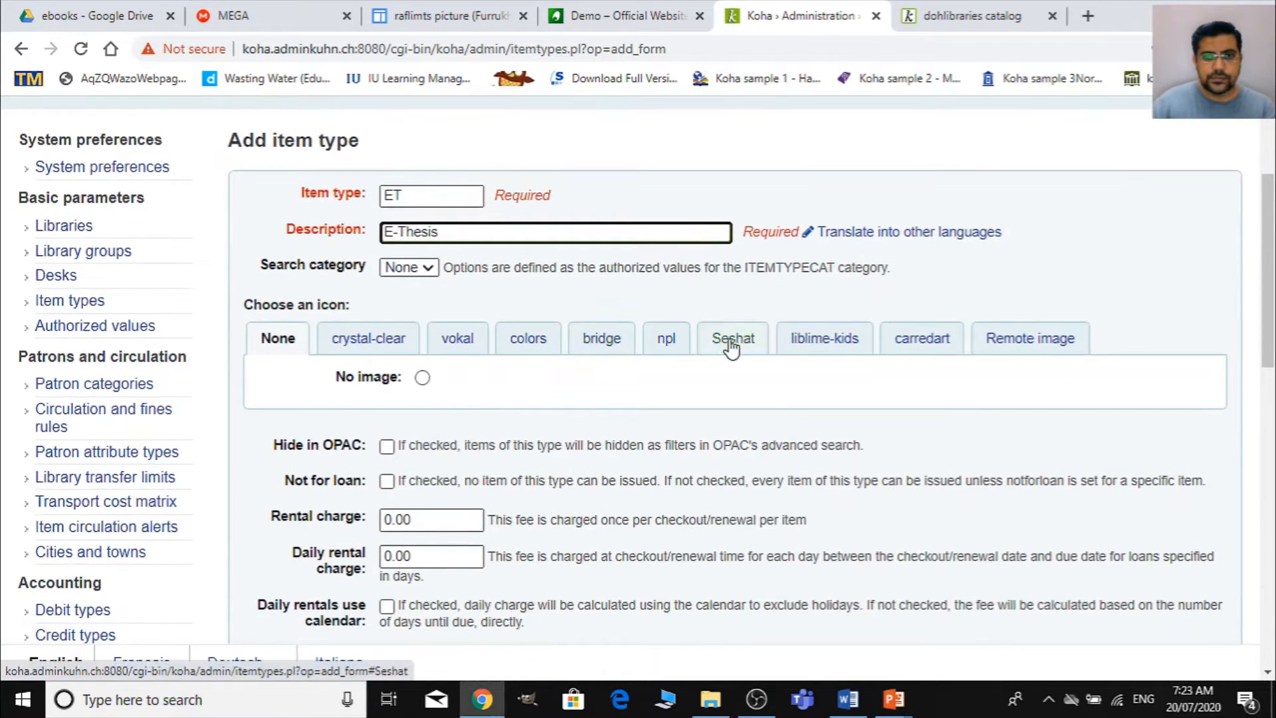
left_click(457, 339)
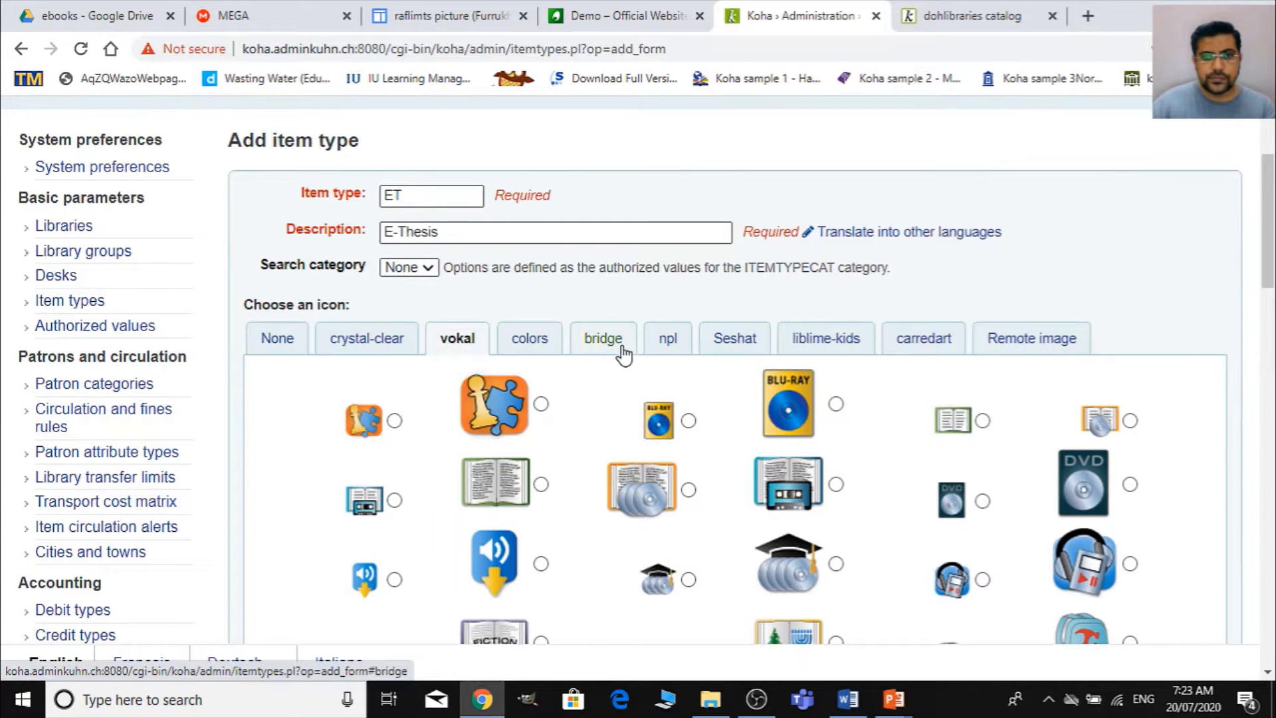
left_click(622, 349)
scroll(723, 490, "down", 3)
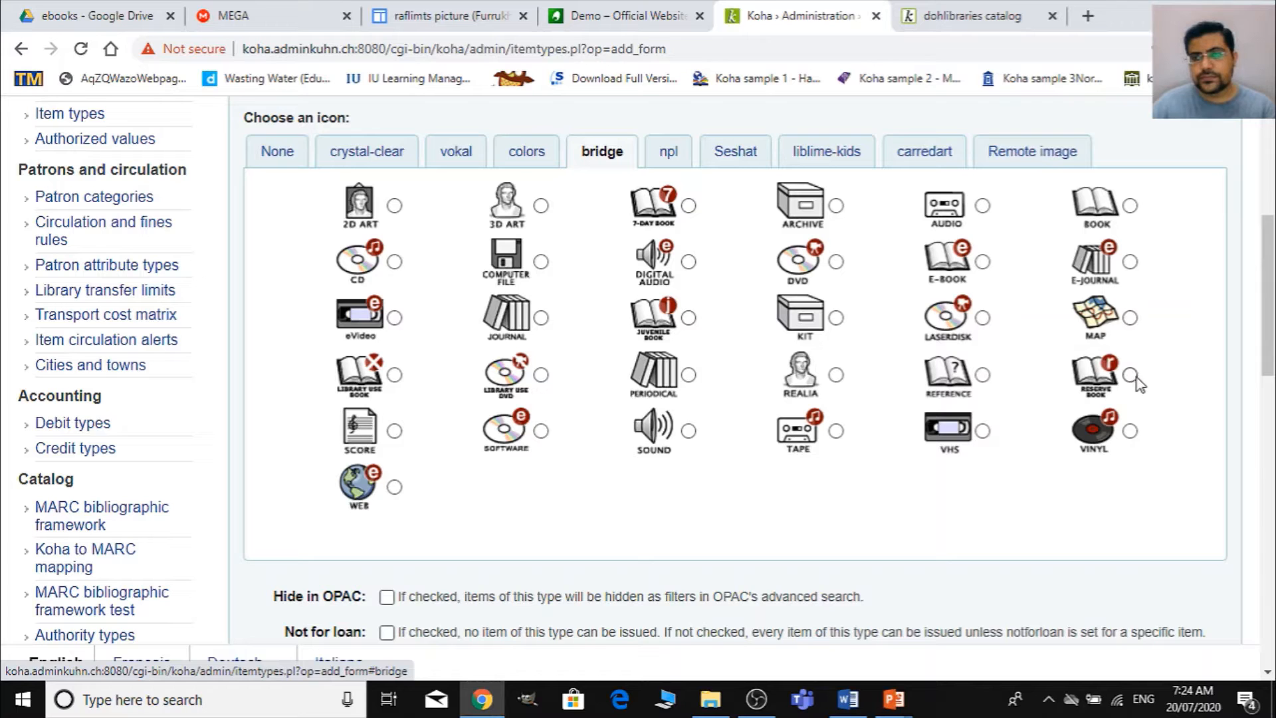
left_click(983, 374)
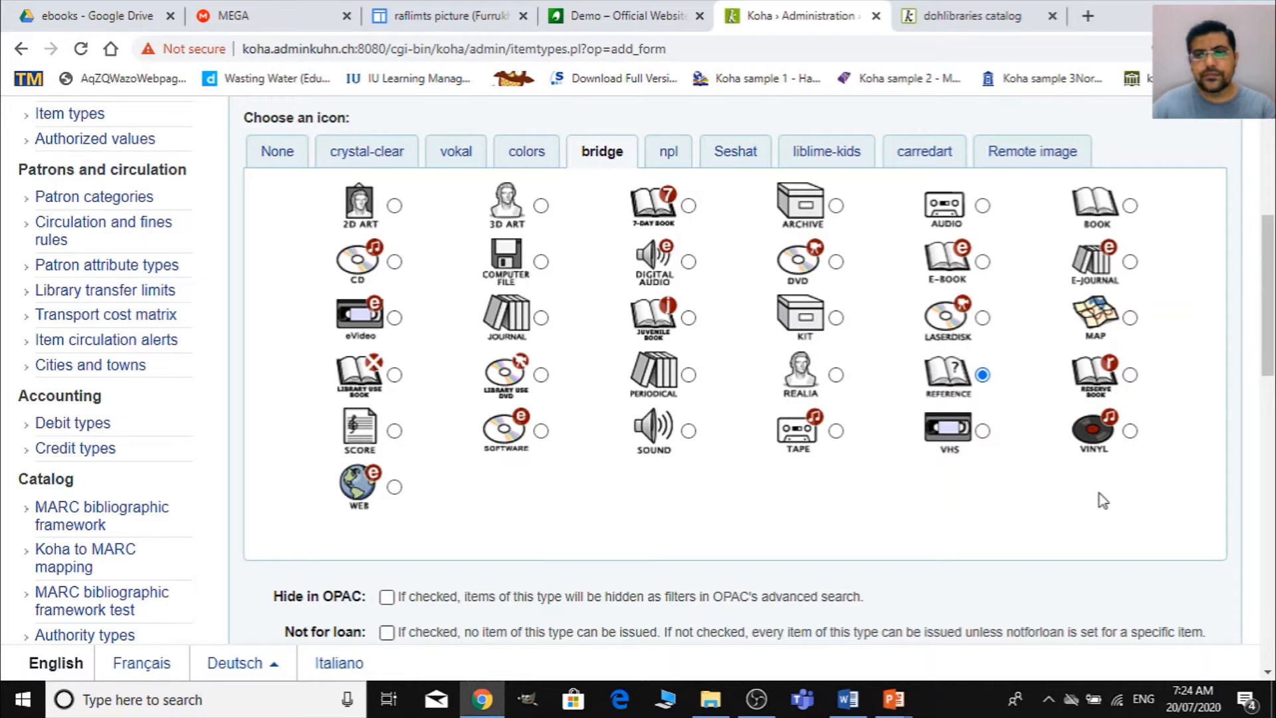
- Mark the E-Thesis item type as not for loan and review its remaining settings
scroll(691, 333, "down", 7)
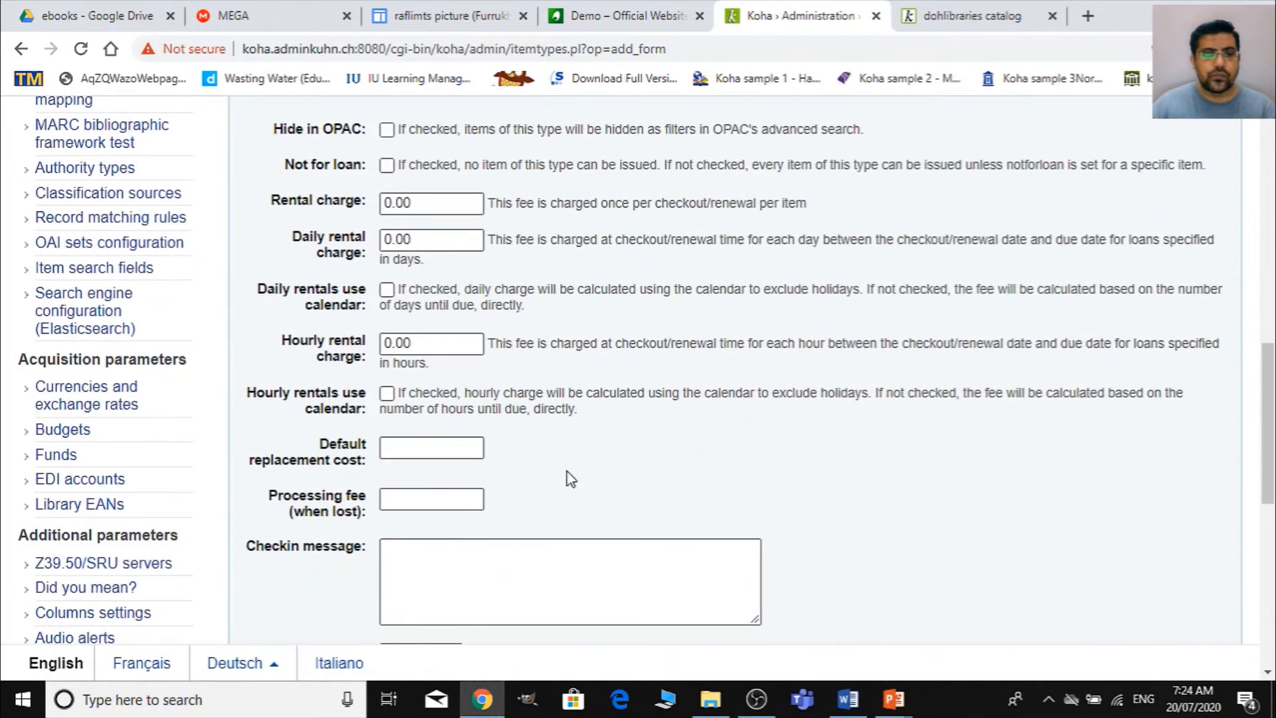
left_click(387, 165)
scroll(506, 398, "down", 4)
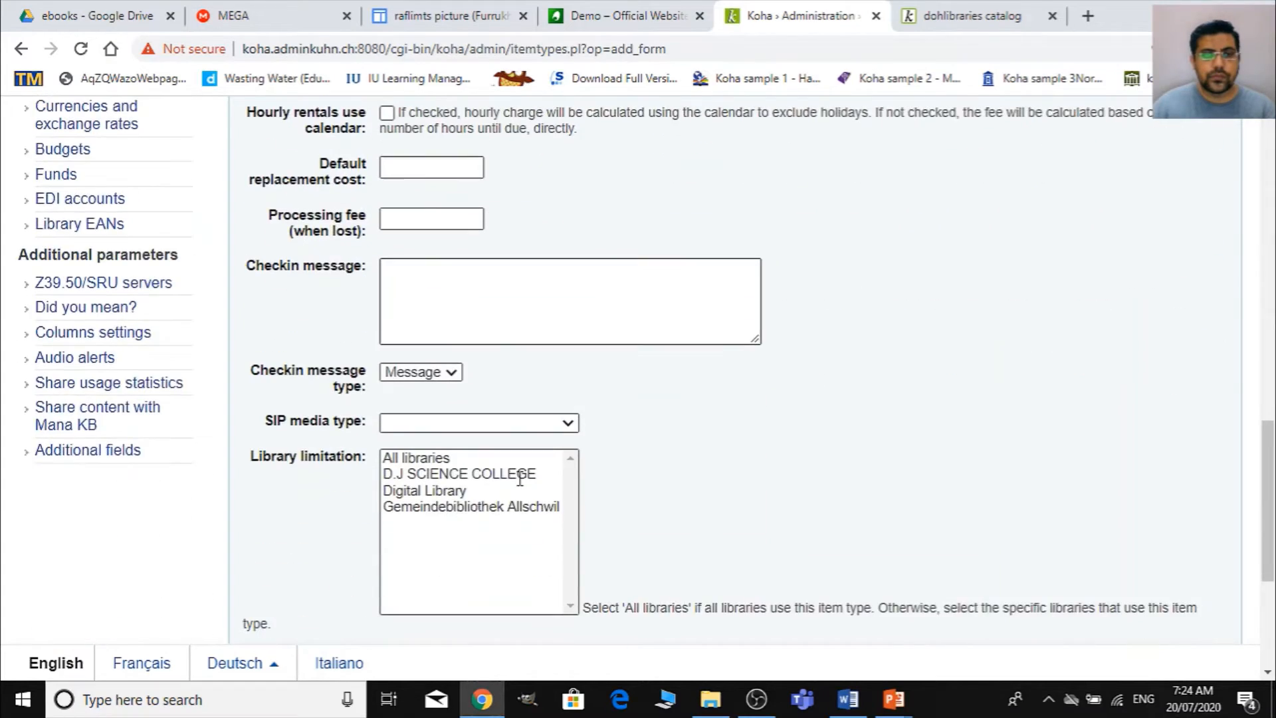
scroll(511, 485, "up", 3)
scroll(501, 492, "down", 3)
scroll(501, 492, "up", 3)
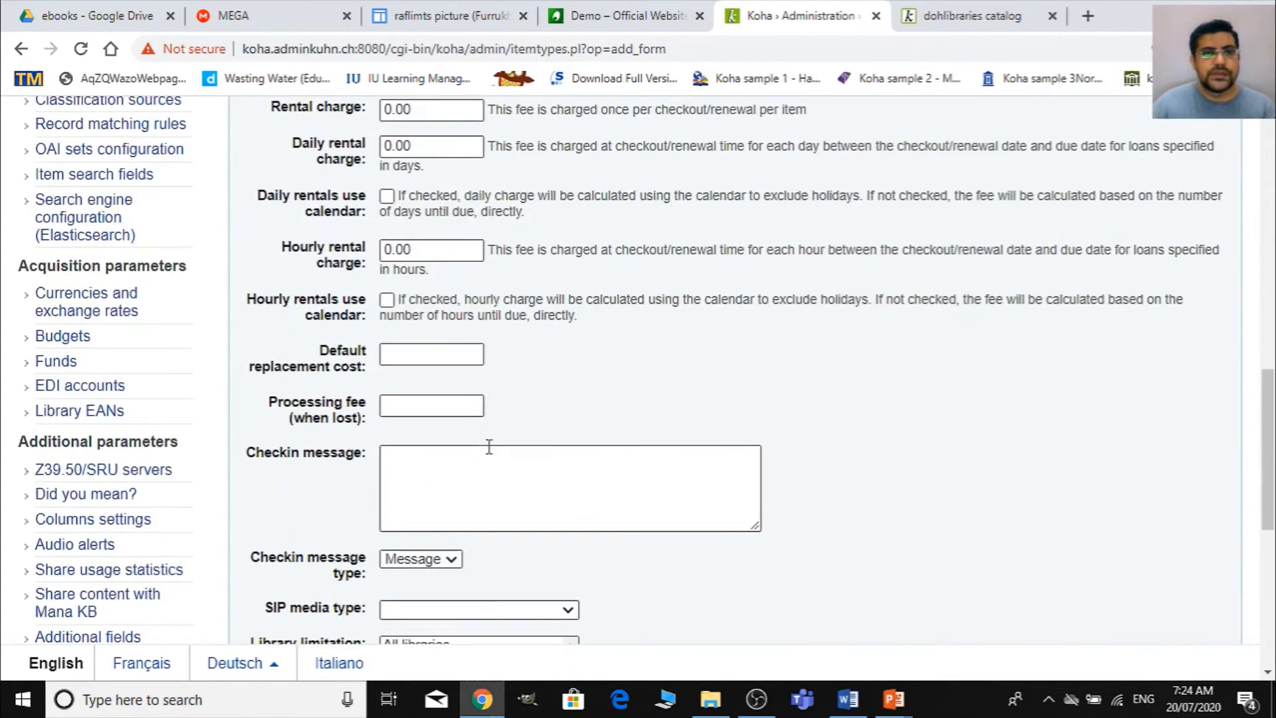
scroll(489, 446, "up", 6)
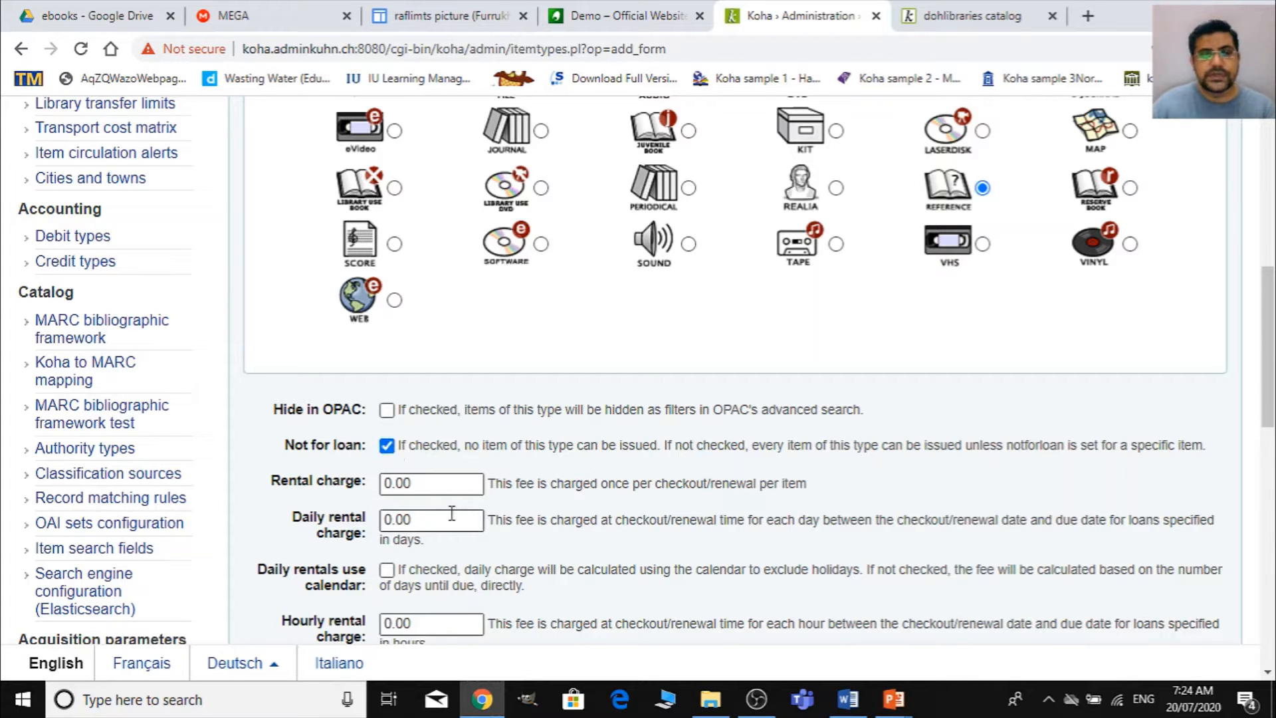
- Save the E-Thesis item type and check its entry in the item types list
scroll(451, 513, "down", 11)
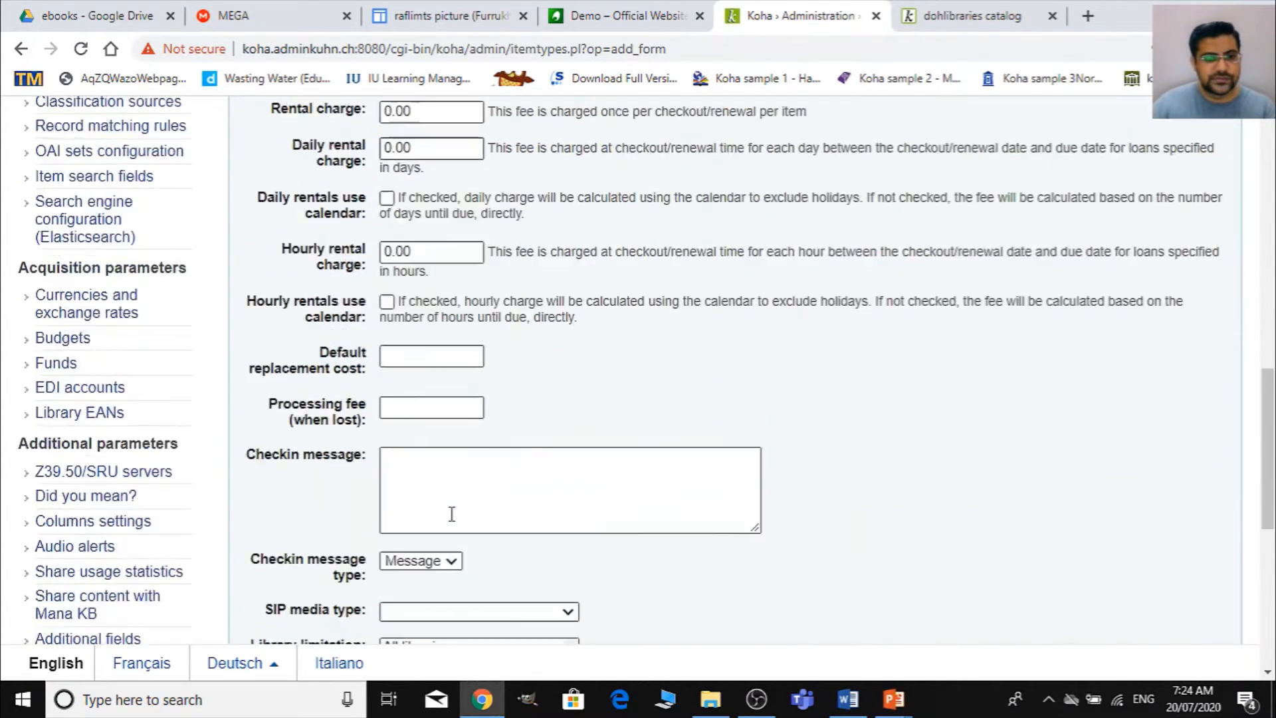
scroll(336, 548, "down", 2)
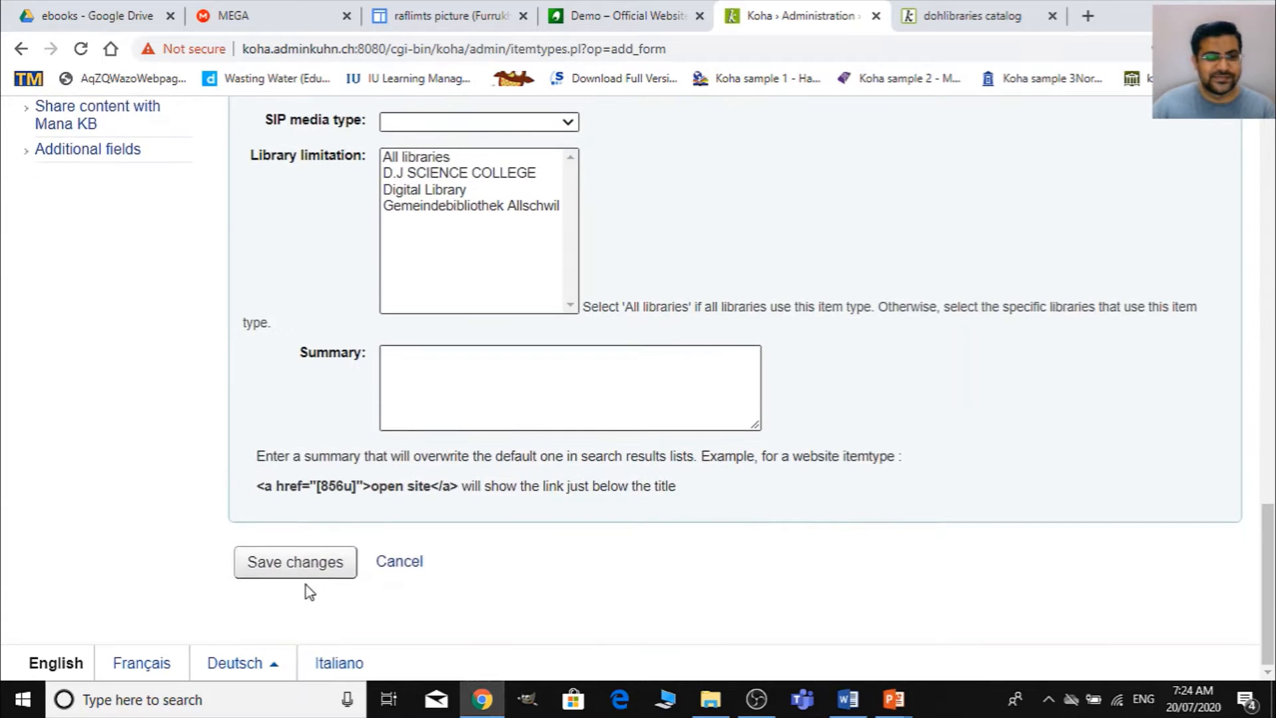
left_click(319, 566)
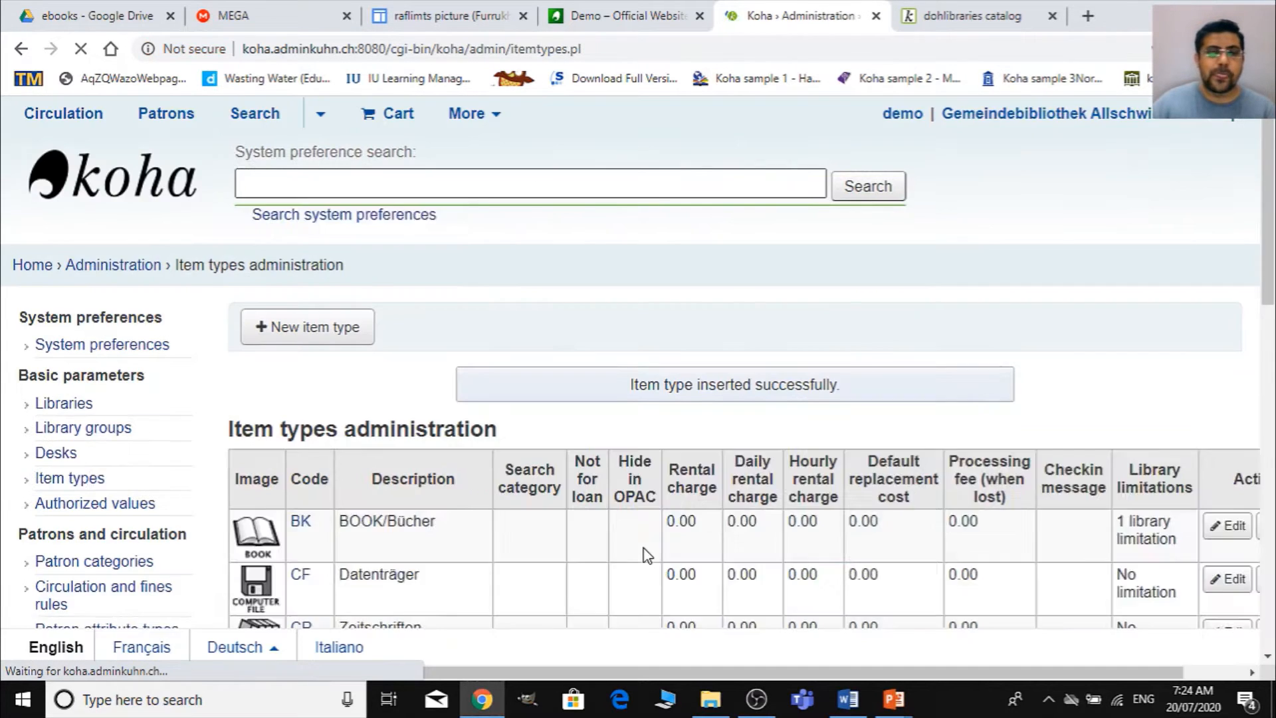
scroll(532, 459, "down", 4)
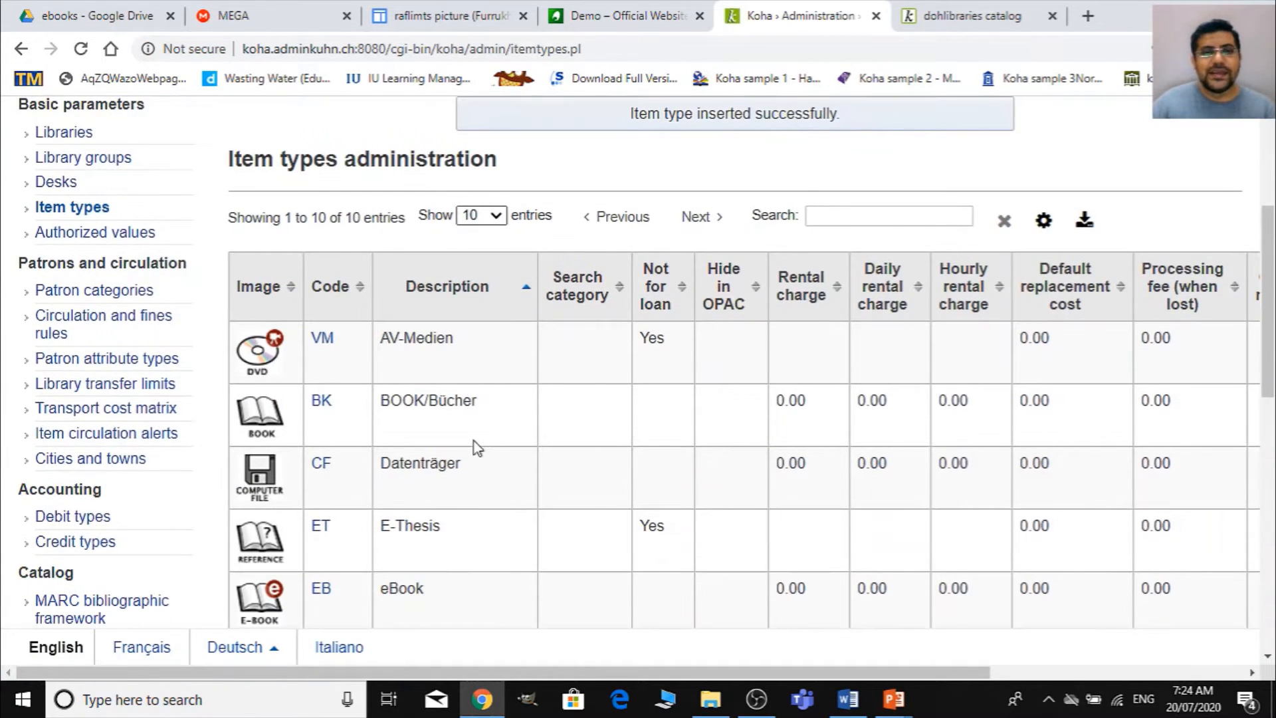
scroll(460, 452, "down", 2)
scroll(460, 452, "up", 4)
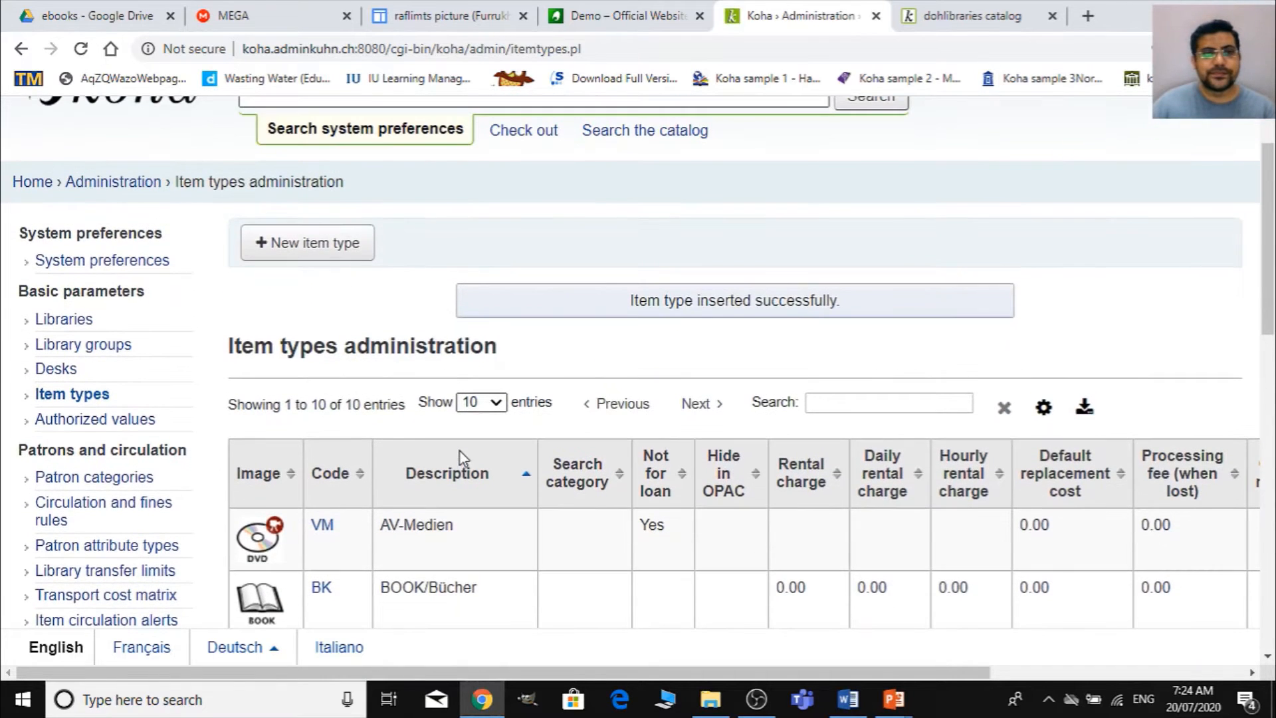
- Start a new item type with code EJ and description E-Journal
left_click(332, 244)
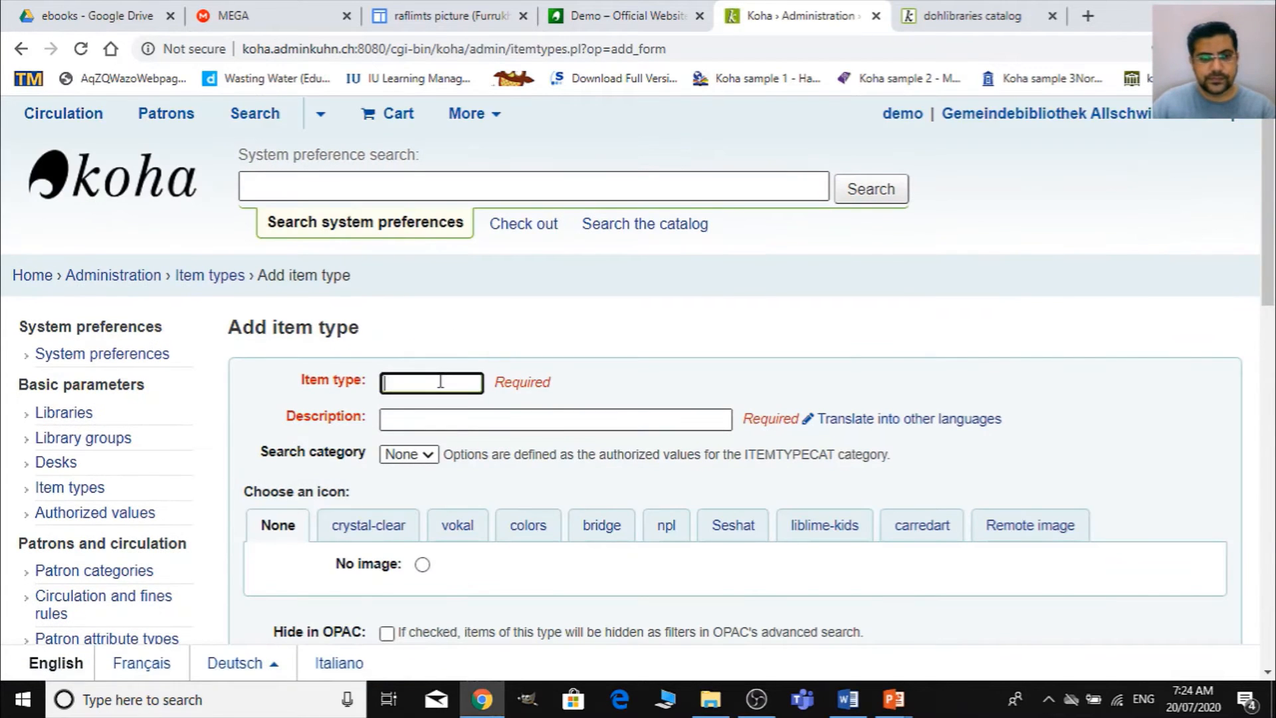
type("EJ")
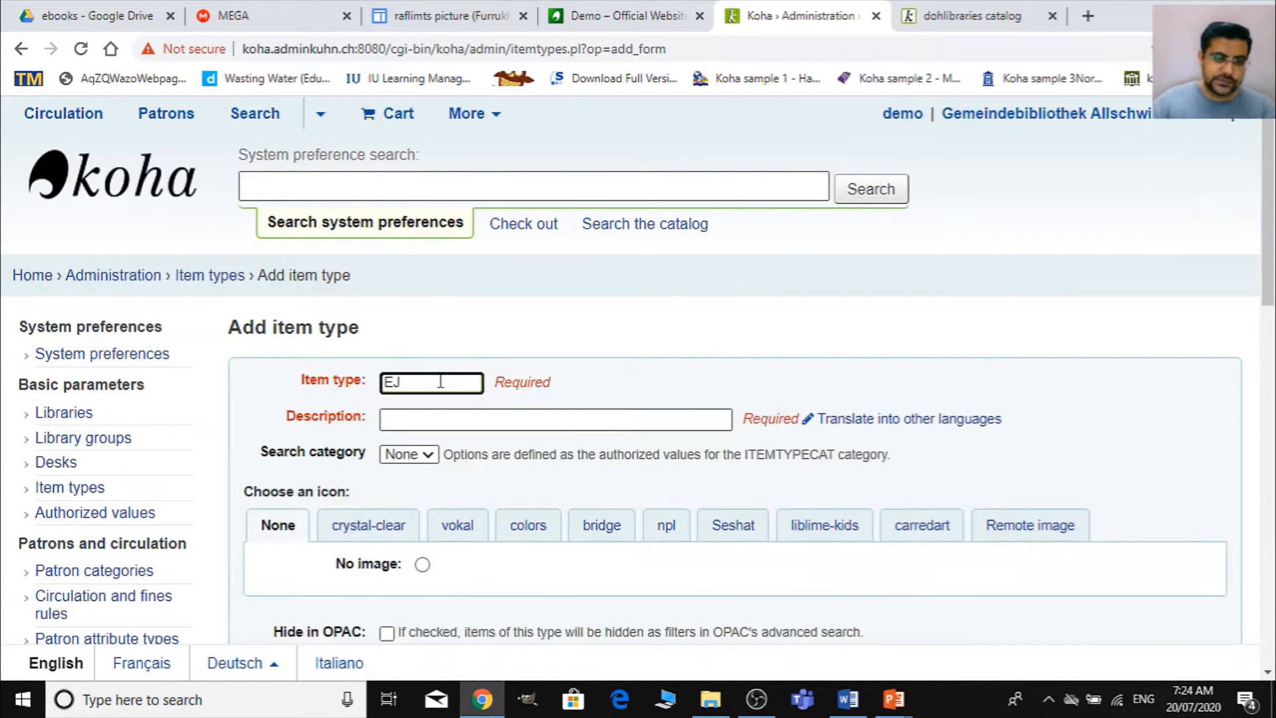
left_click(451, 419)
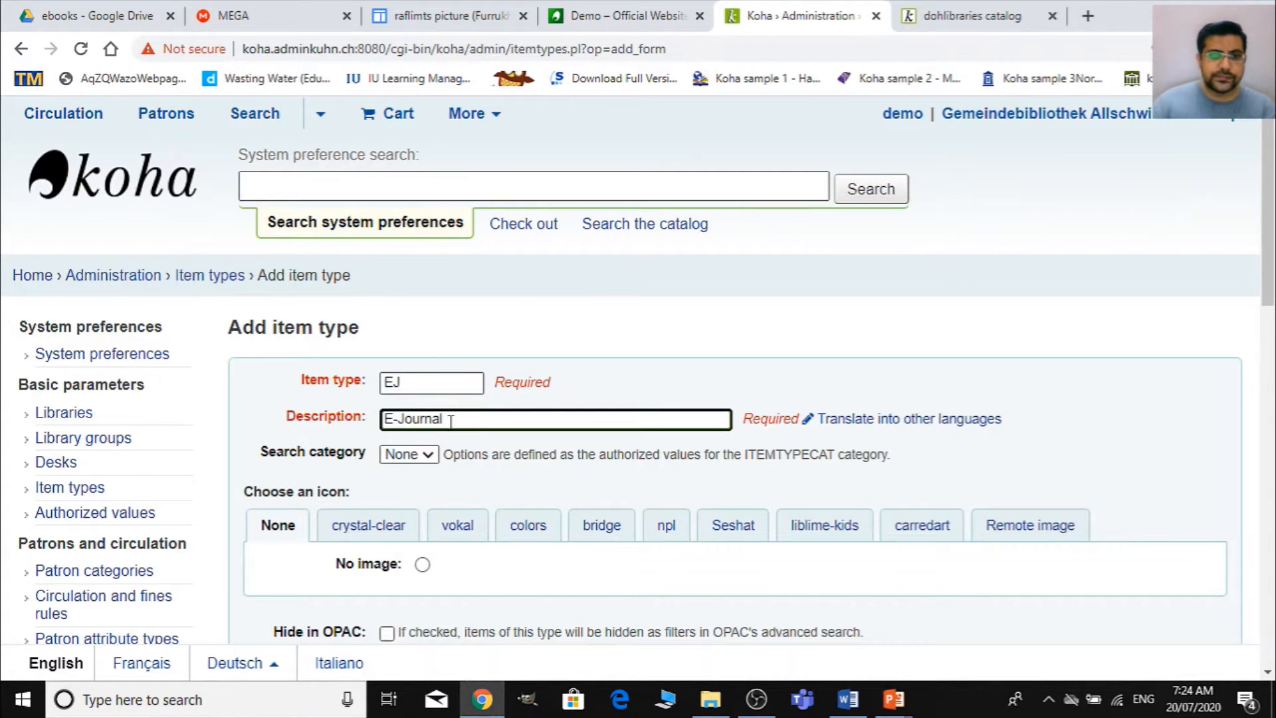
- Assign the E-JOURNAL icon from the bridge set to the new E-Journal item type
left_click(599, 522)
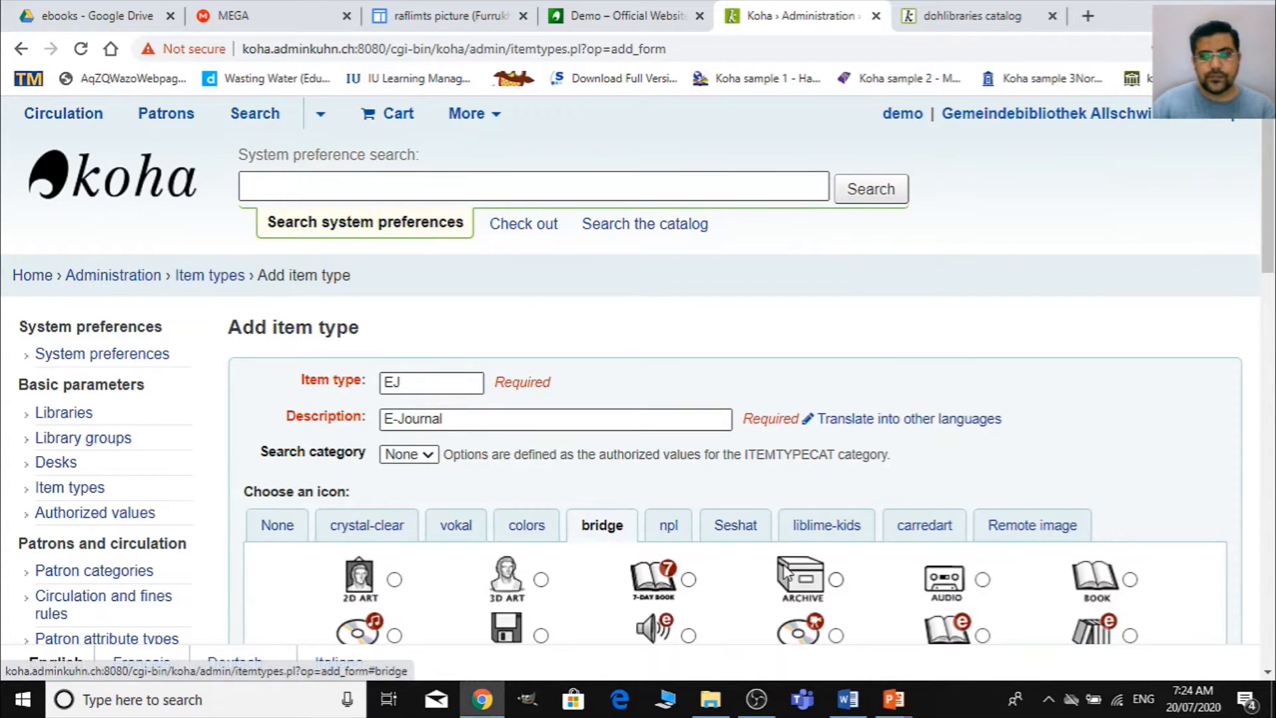
scroll(902, 580, "down", 4)
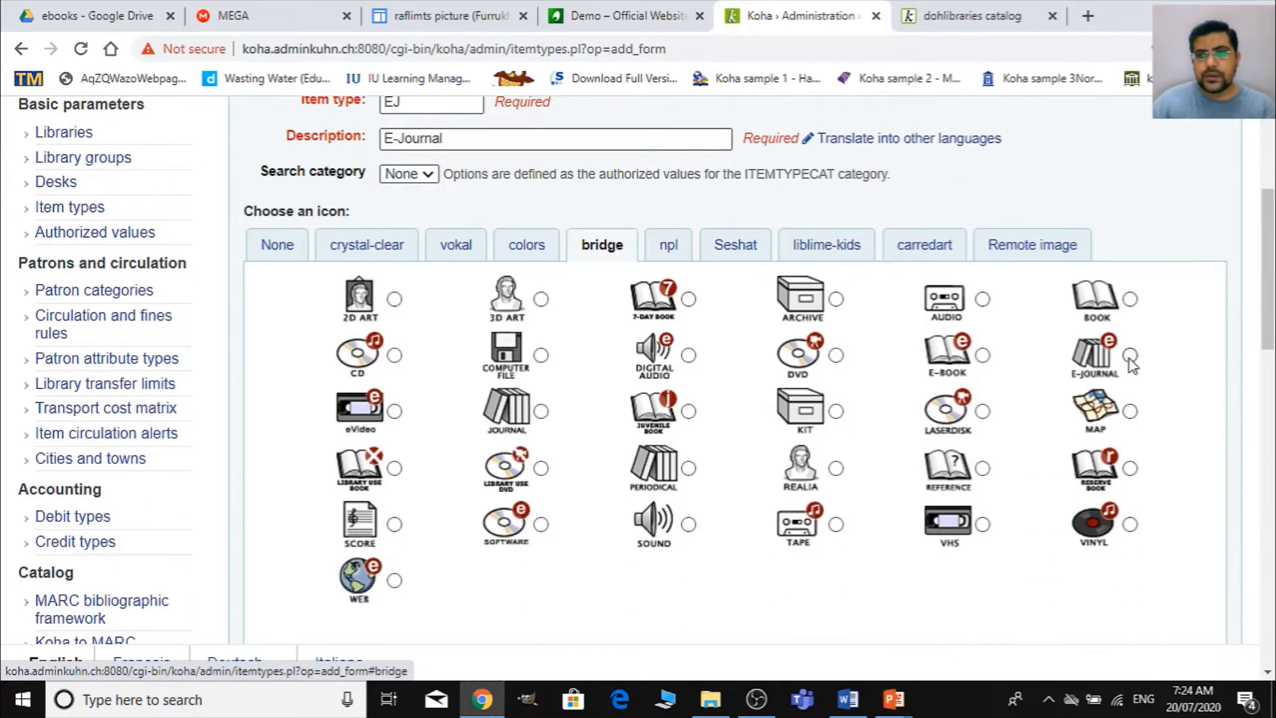
left_click(1130, 355)
- Mark the E-Journal item type as not for loan and save it
scroll(600, 439, "down", 15)
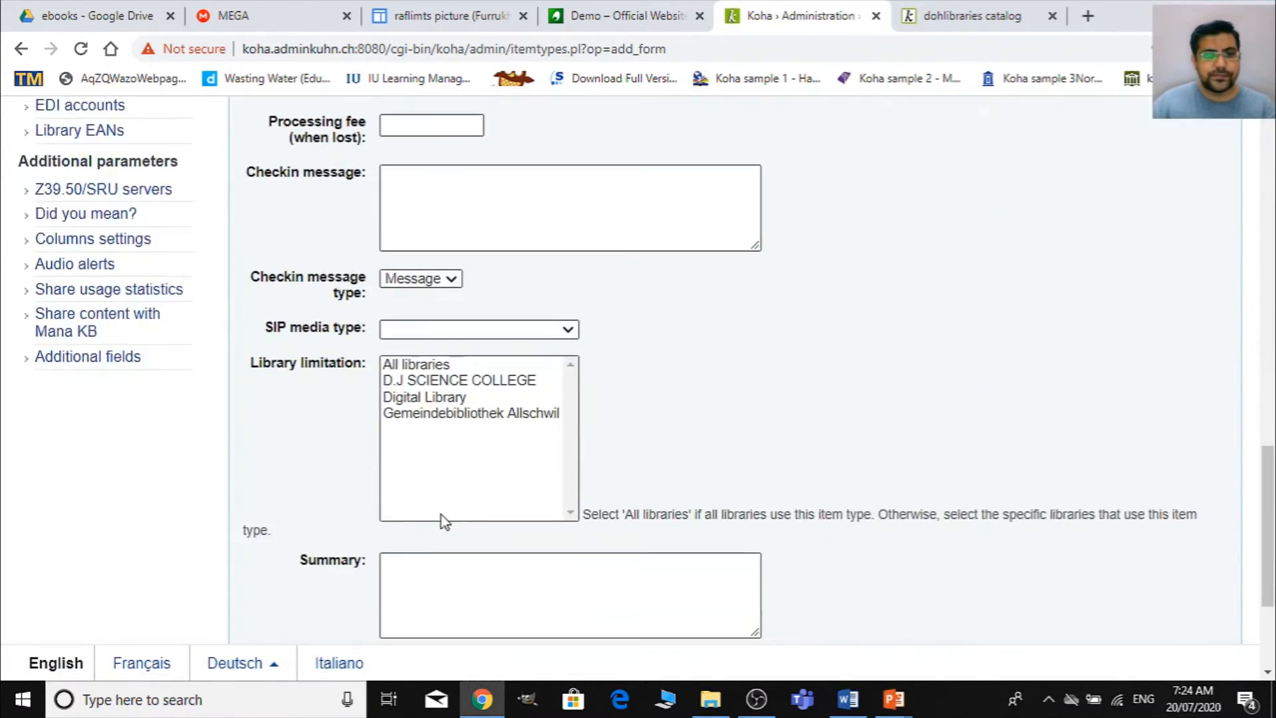
scroll(397, 543, "down", 3)
scroll(397, 543, "up", 8)
scroll(380, 313, "up", 3)
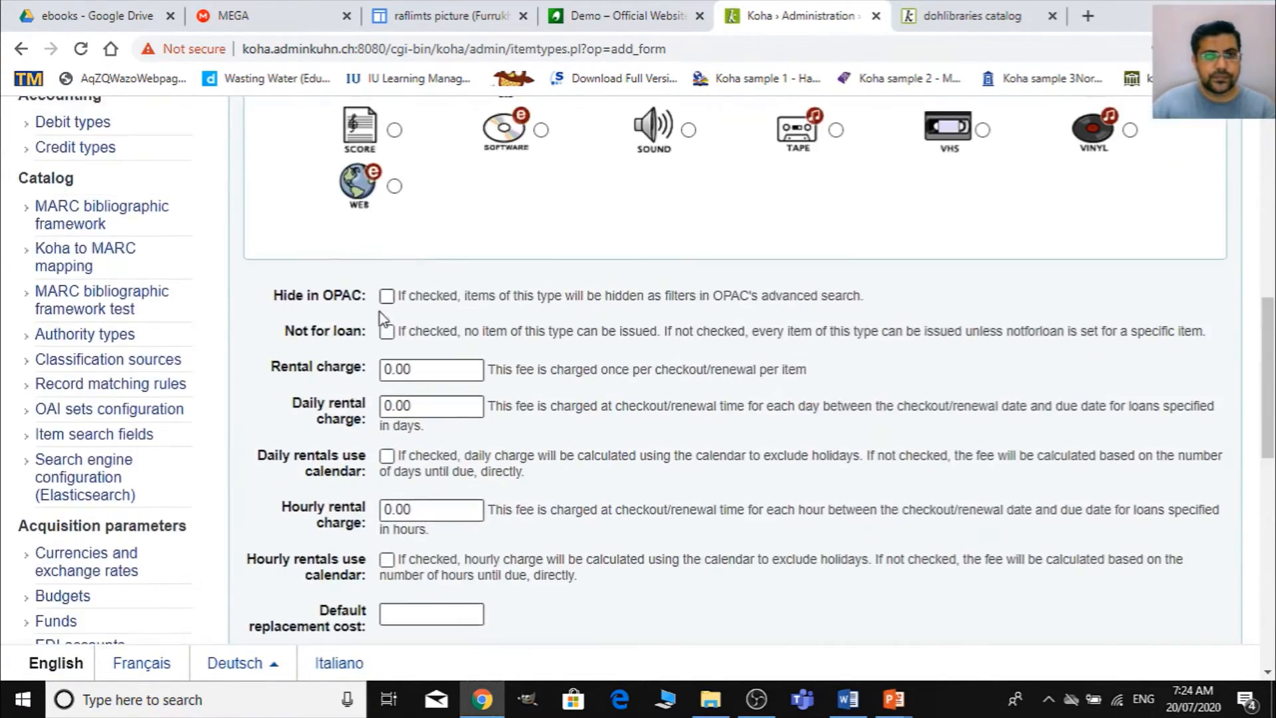
scroll(419, 469, "down", 11)
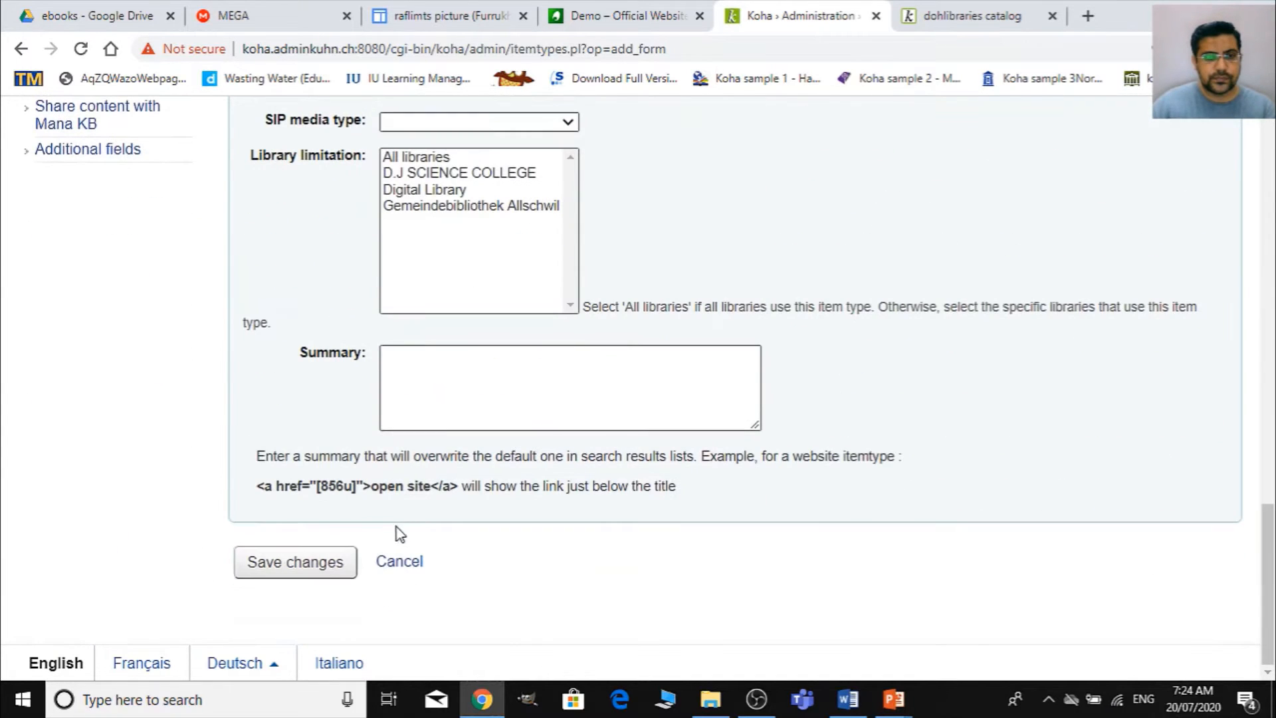
left_click(308, 571)
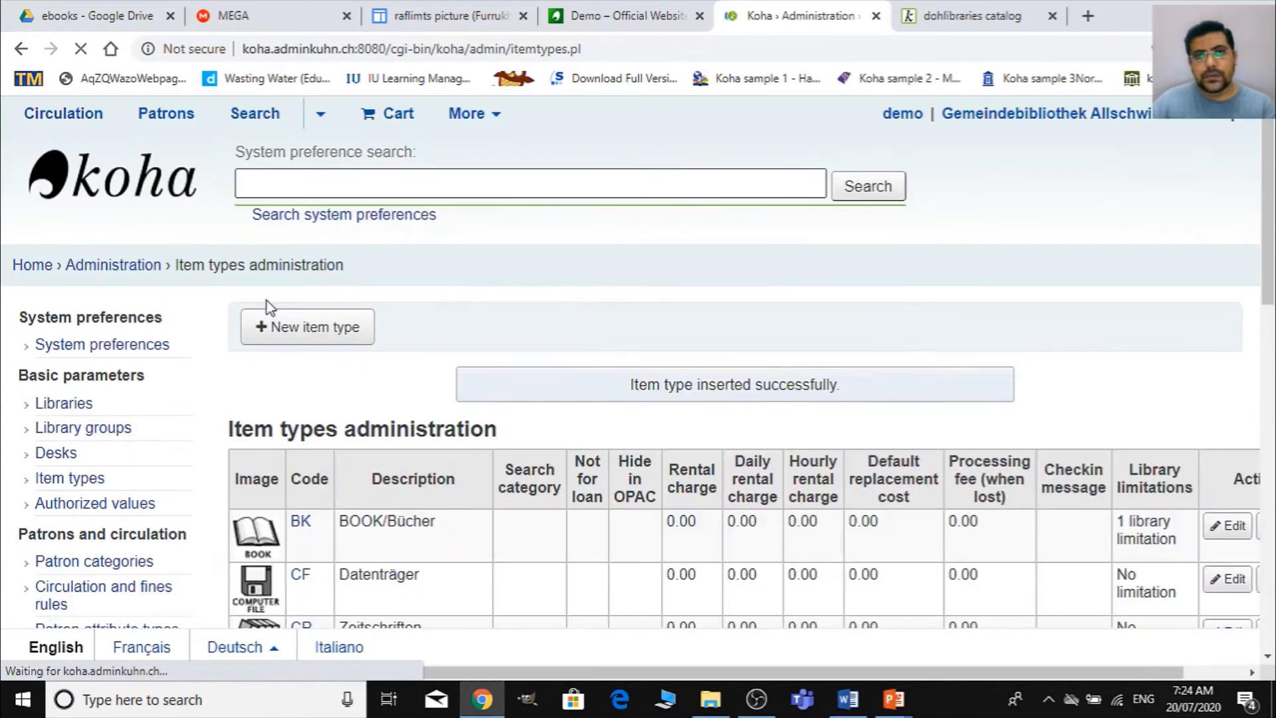
- Edit the existing eBook item type (EB) to mark it as not for loan and save the change
scroll(583, 500, "down", 8)
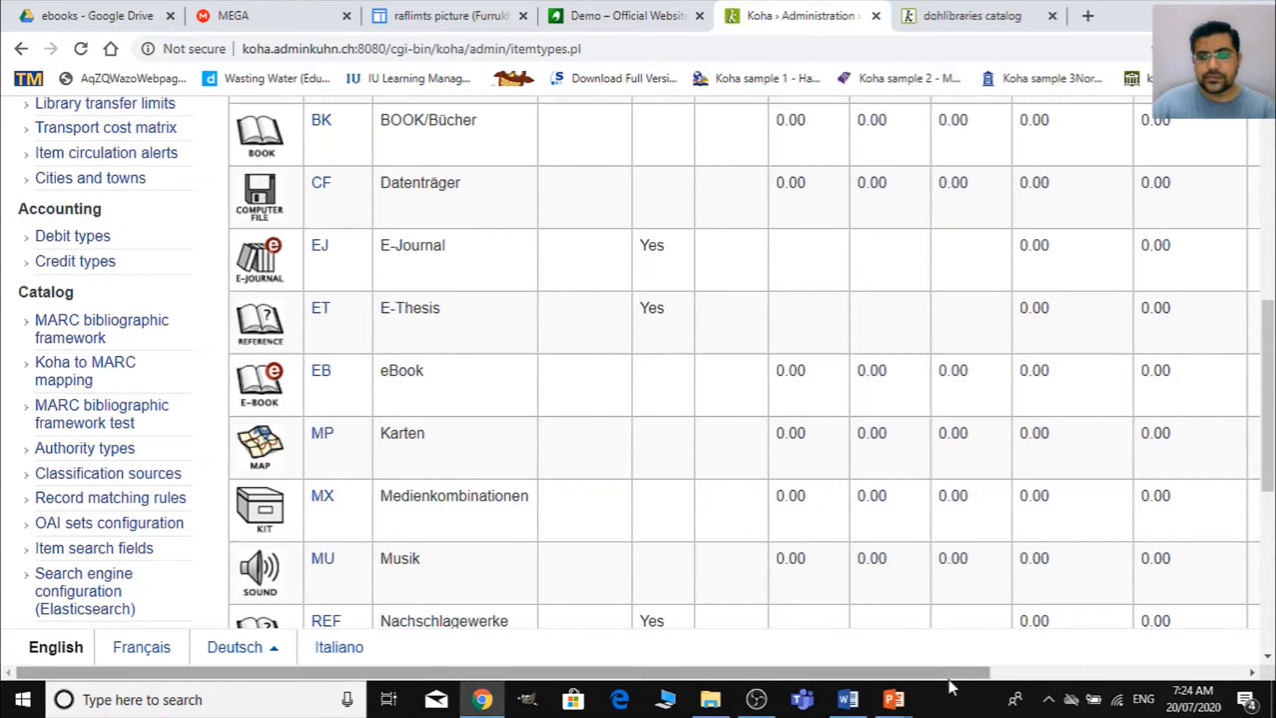
left_click_drag(948, 673, 1145, 673)
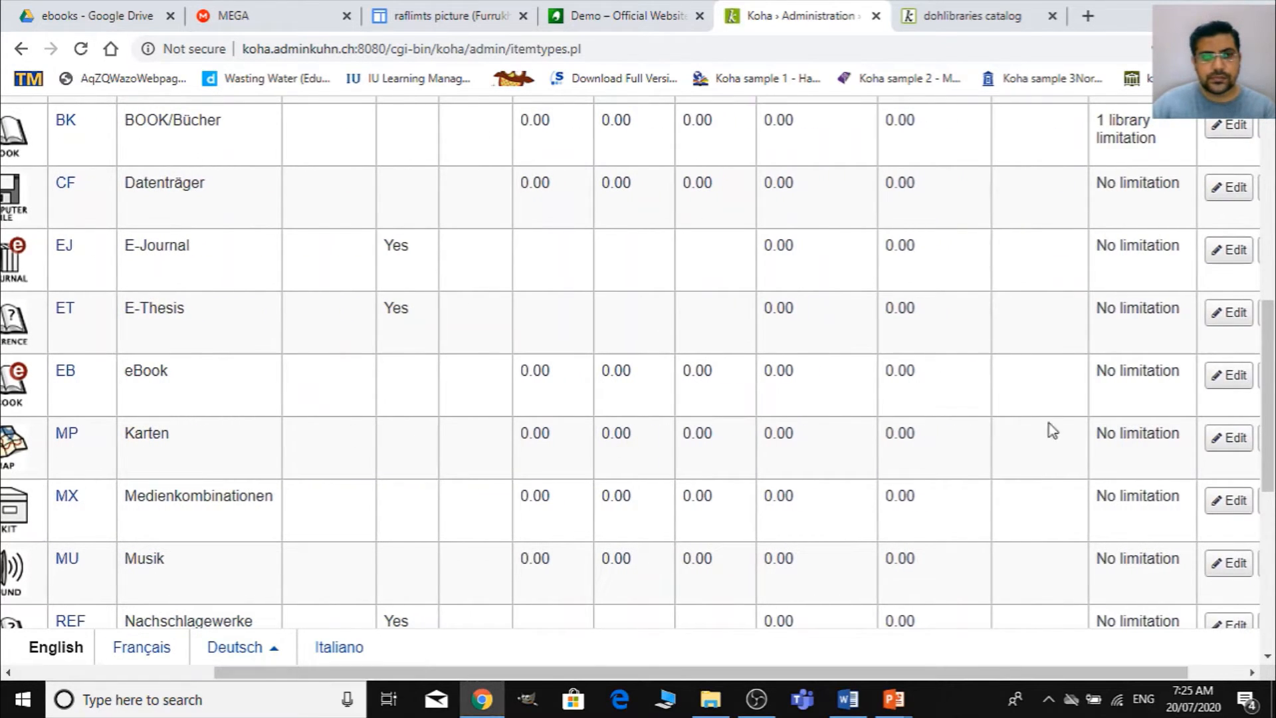
left_click(1238, 380)
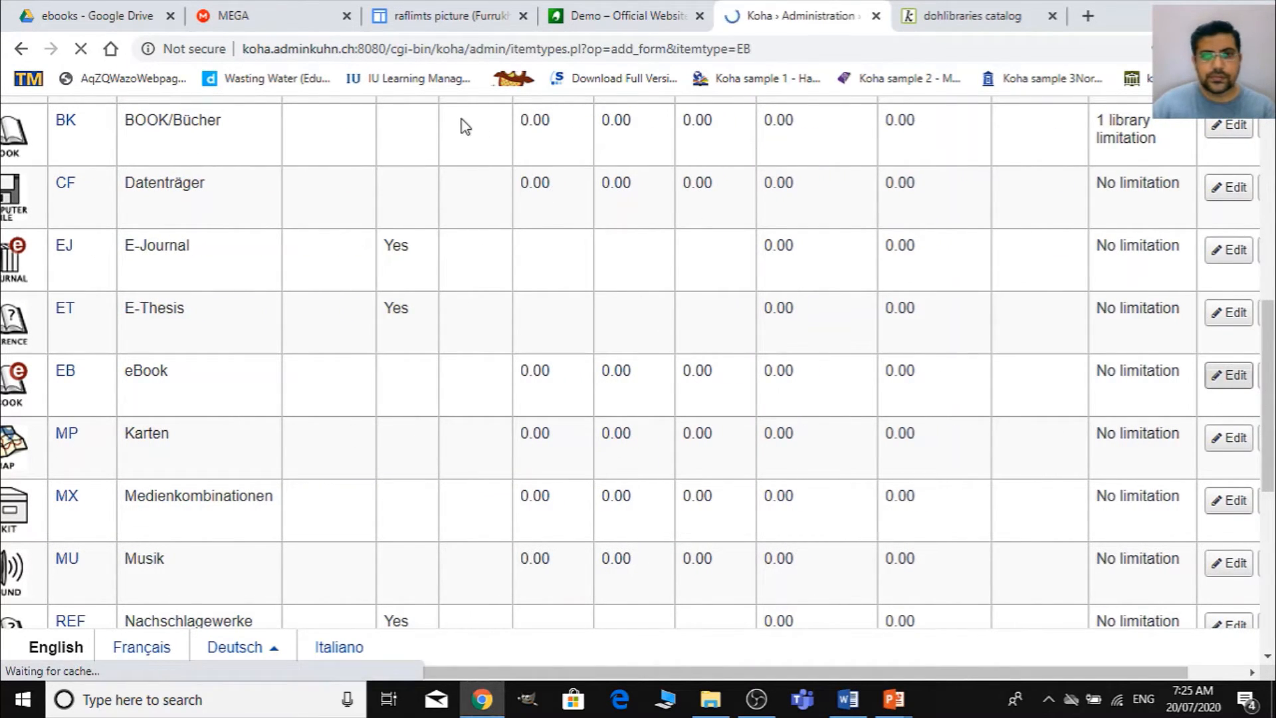
scroll(429, 493, "down", 3)
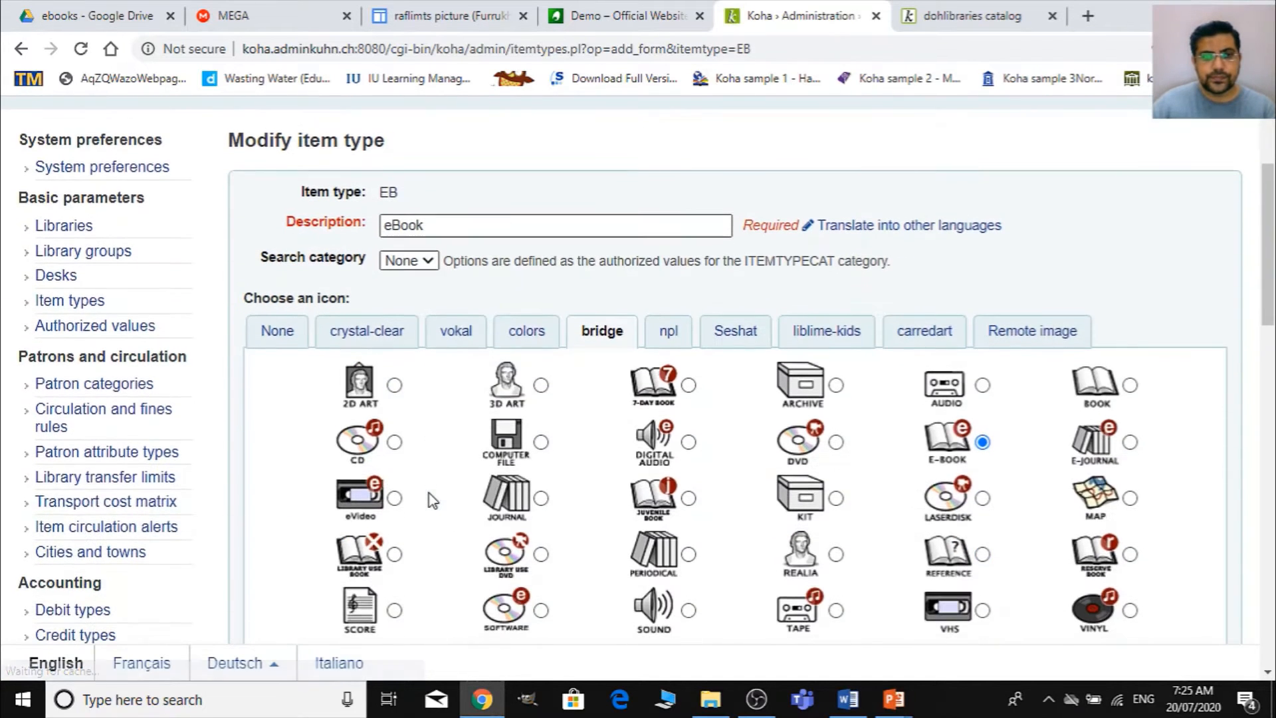
scroll(444, 297, "down", 7)
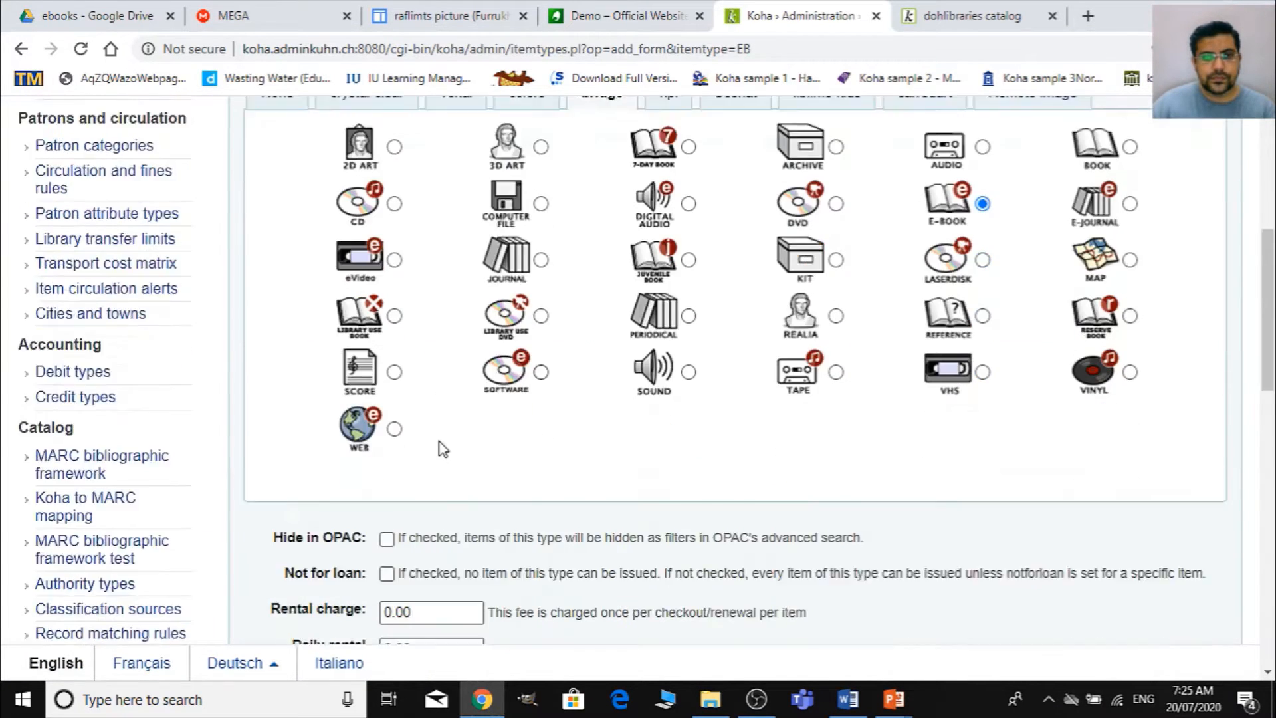
left_click(390, 346)
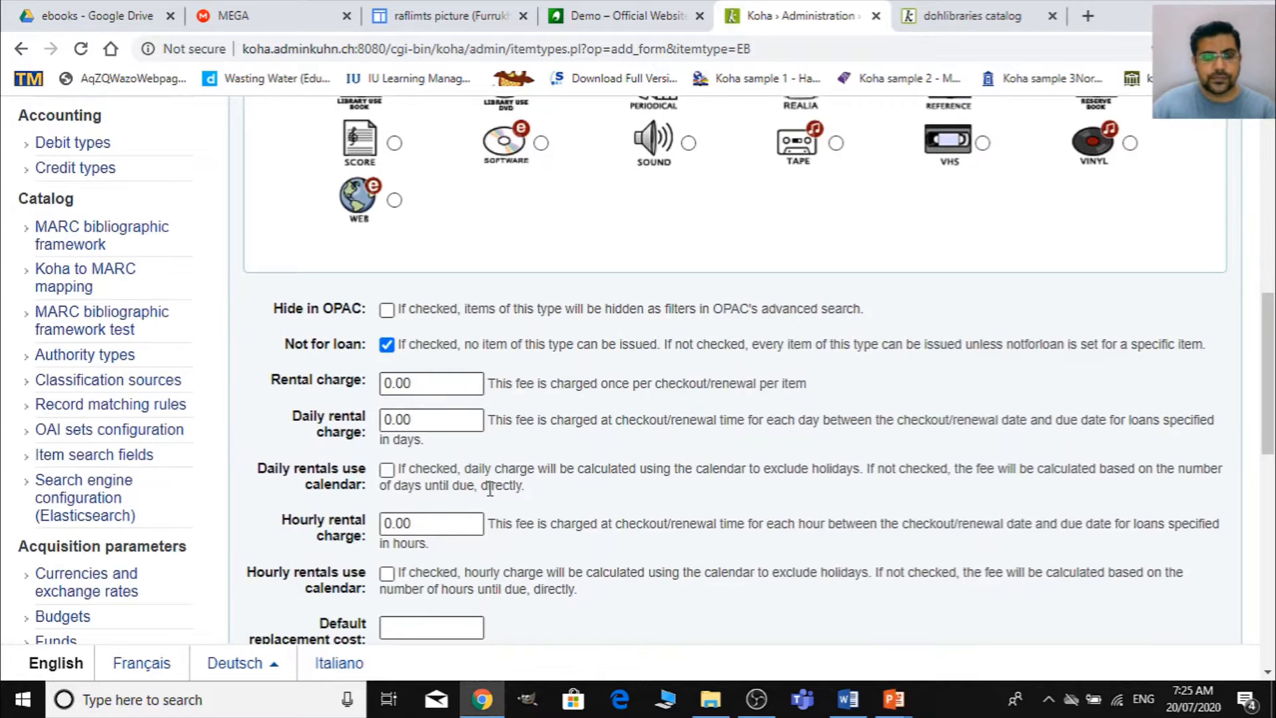
scroll(490, 490, "down", 13)
left_click(274, 576)
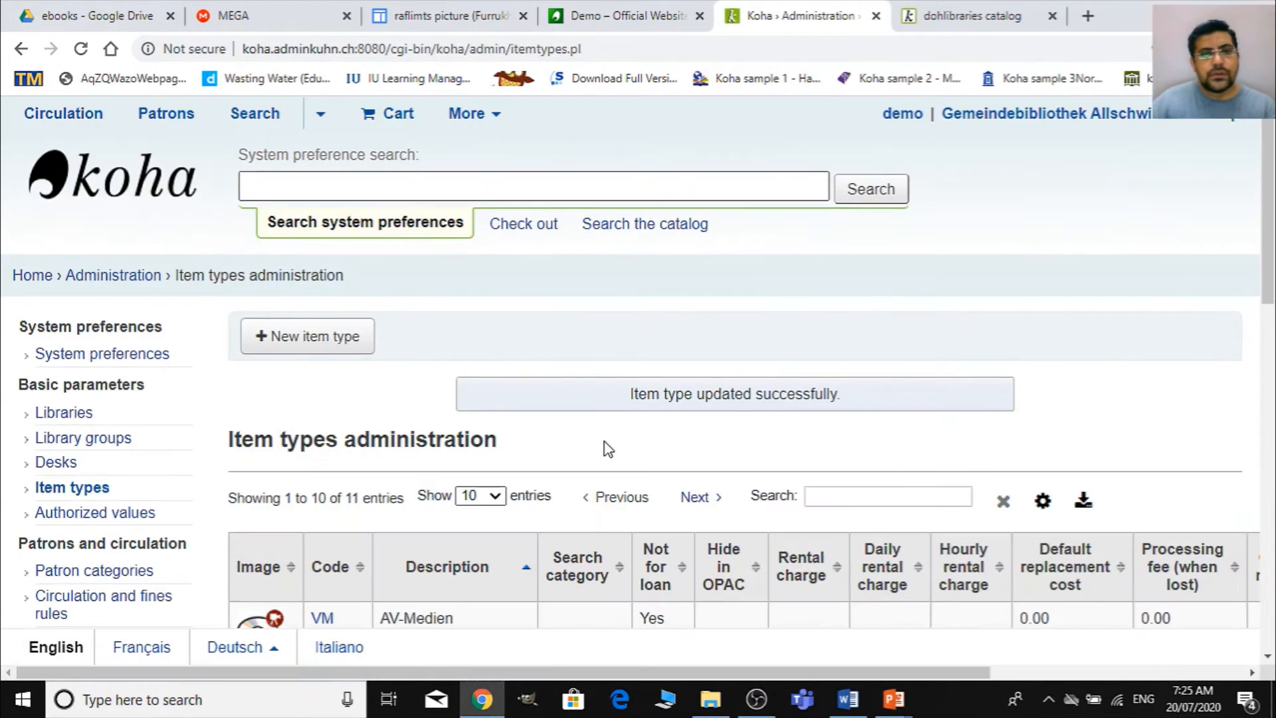
- Go to the authorized values in Koha administration and start a new value for the CCODE category
left_click(121, 276)
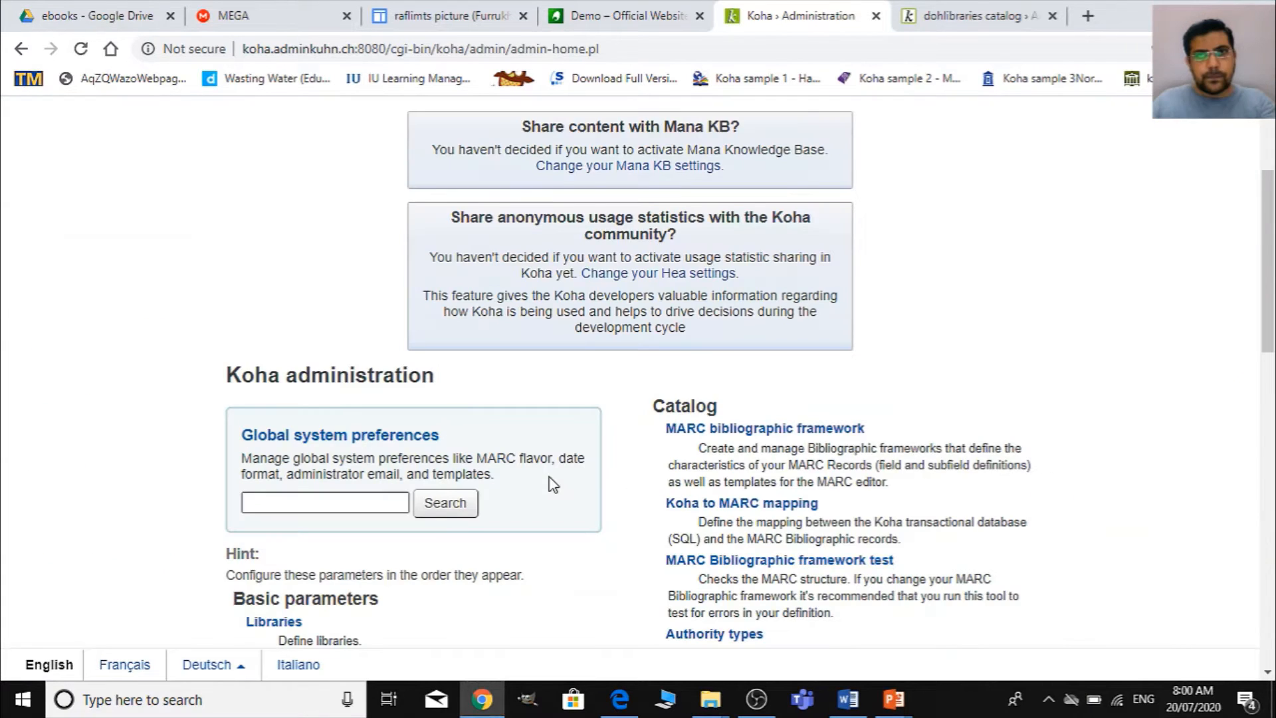
scroll(549, 477, "down", 5)
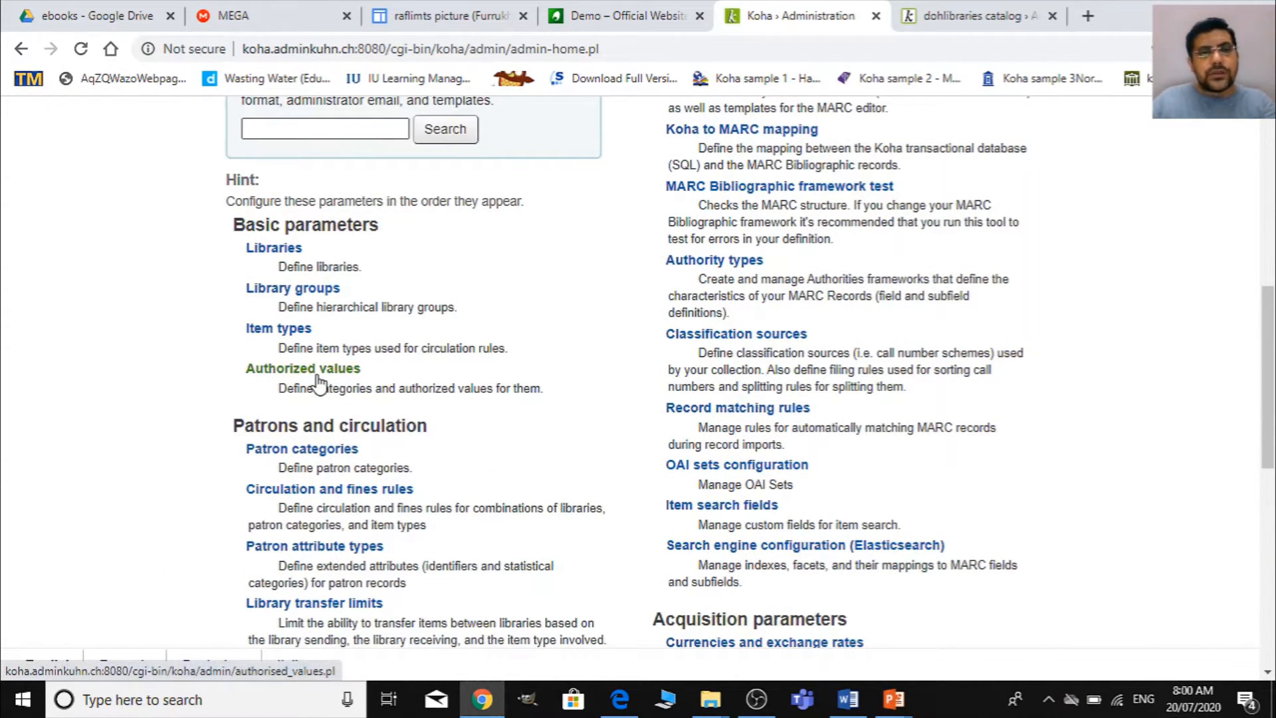
left_click(316, 379)
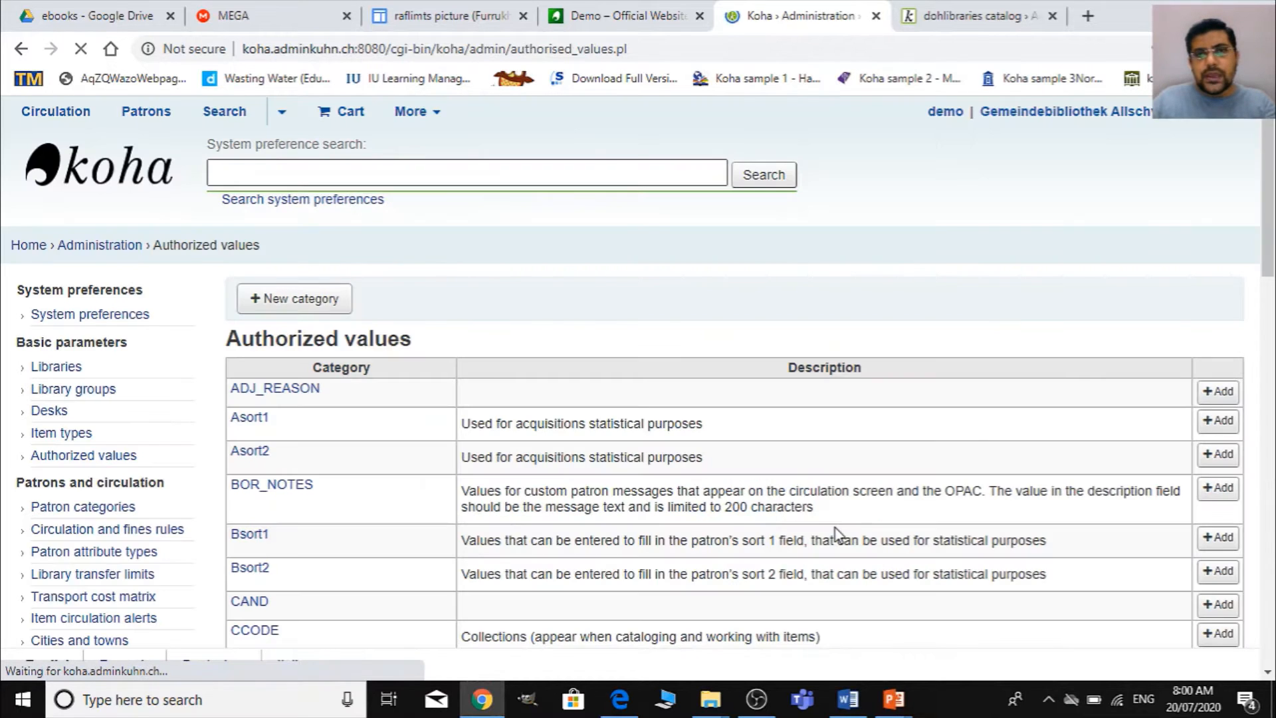
scroll(836, 532, "down", 7)
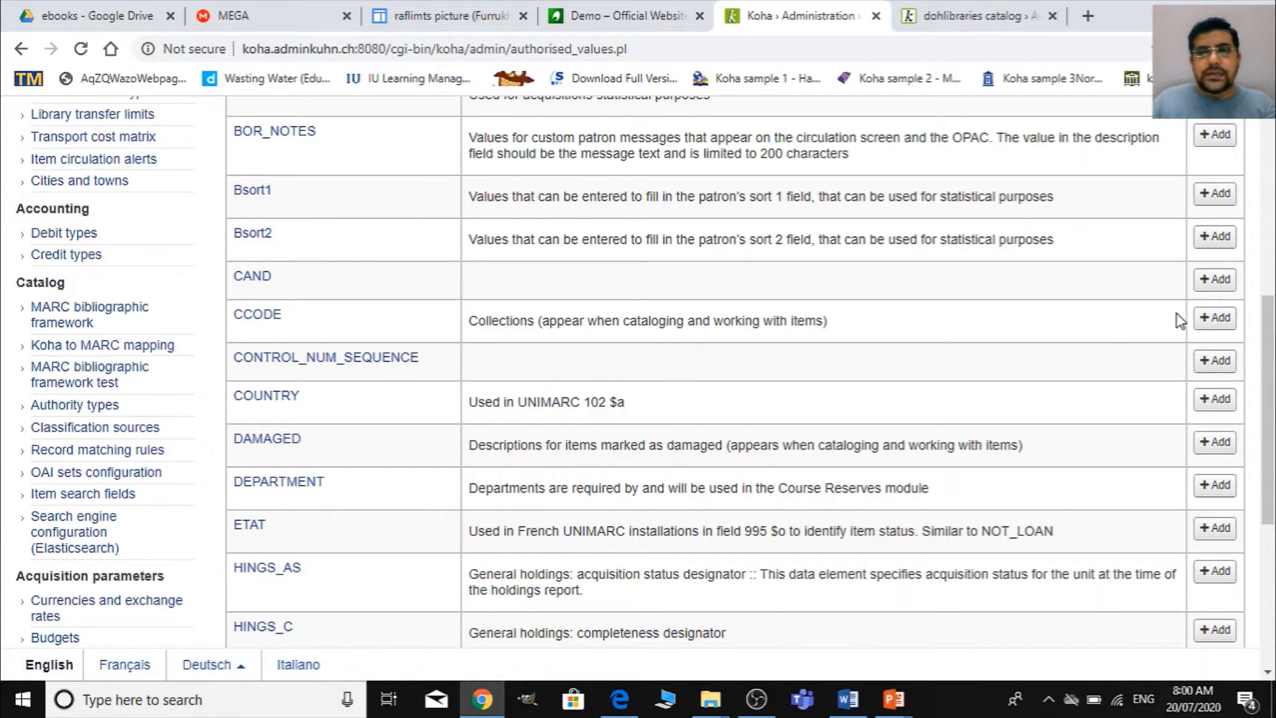
left_click(1215, 317)
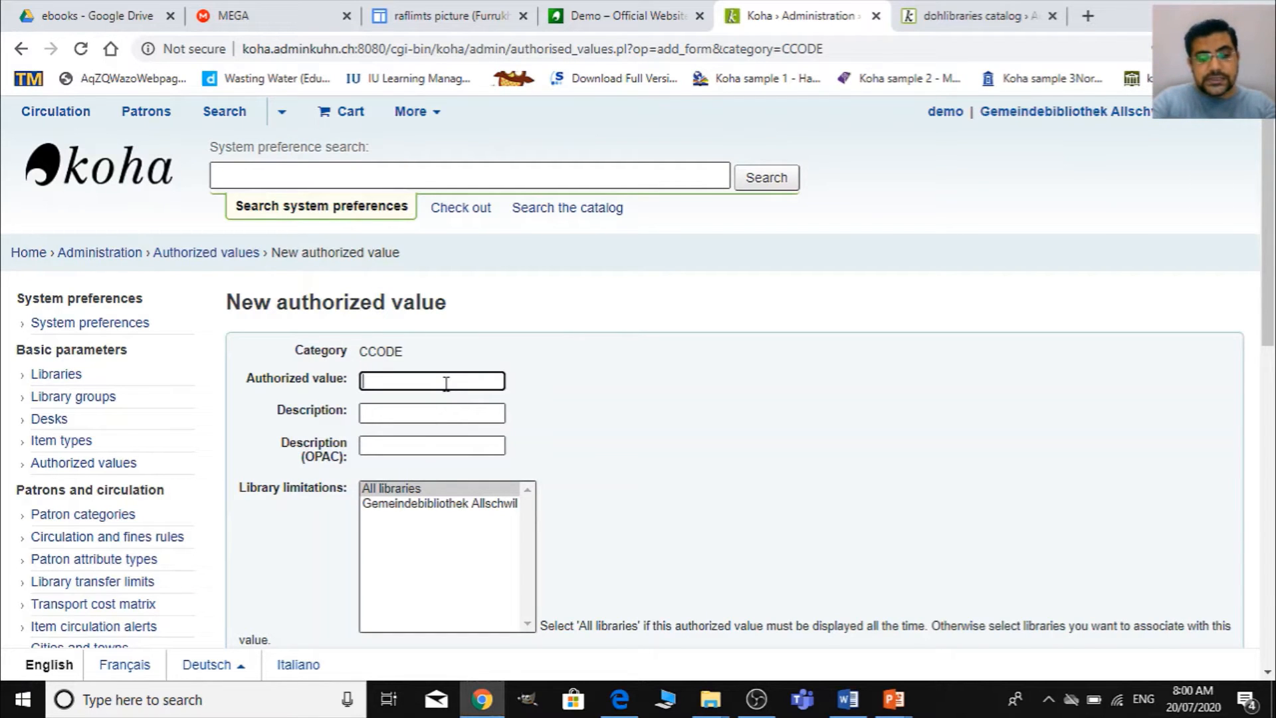
- Enter WEJ as the authorized value, with Wiley E-Journal as both the description and the OPAC description
type("e")
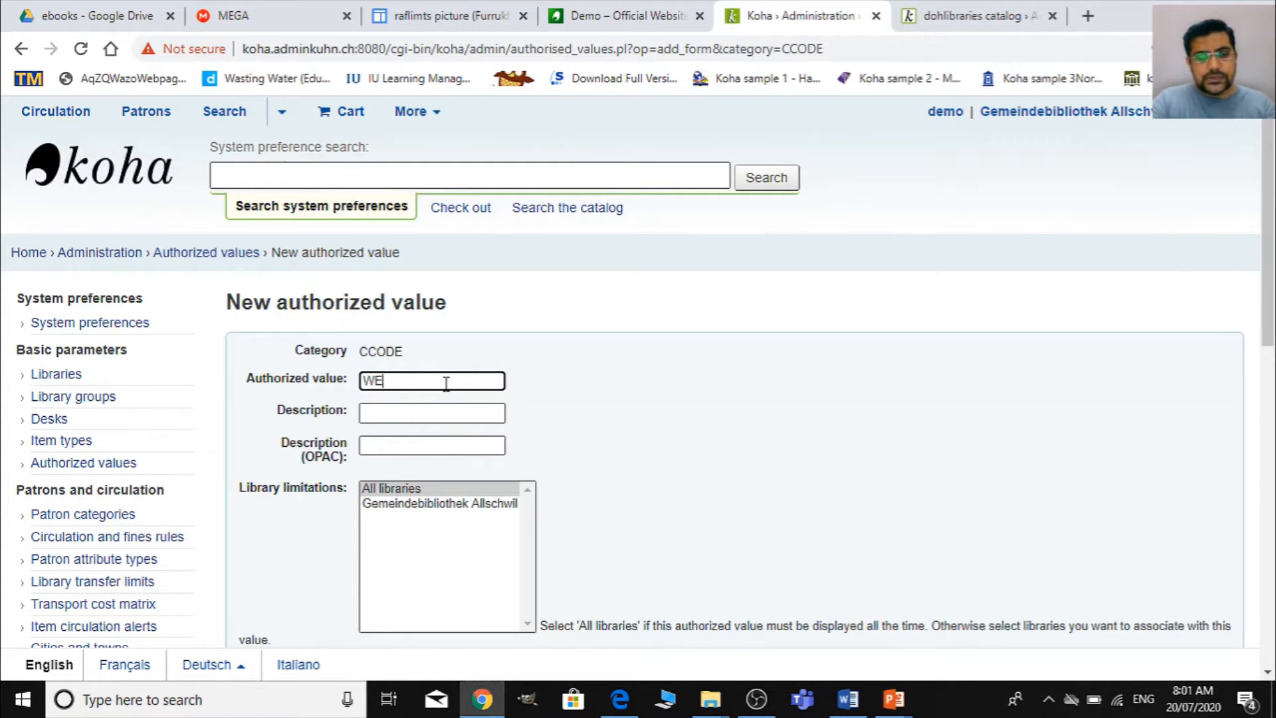
key("Tab")
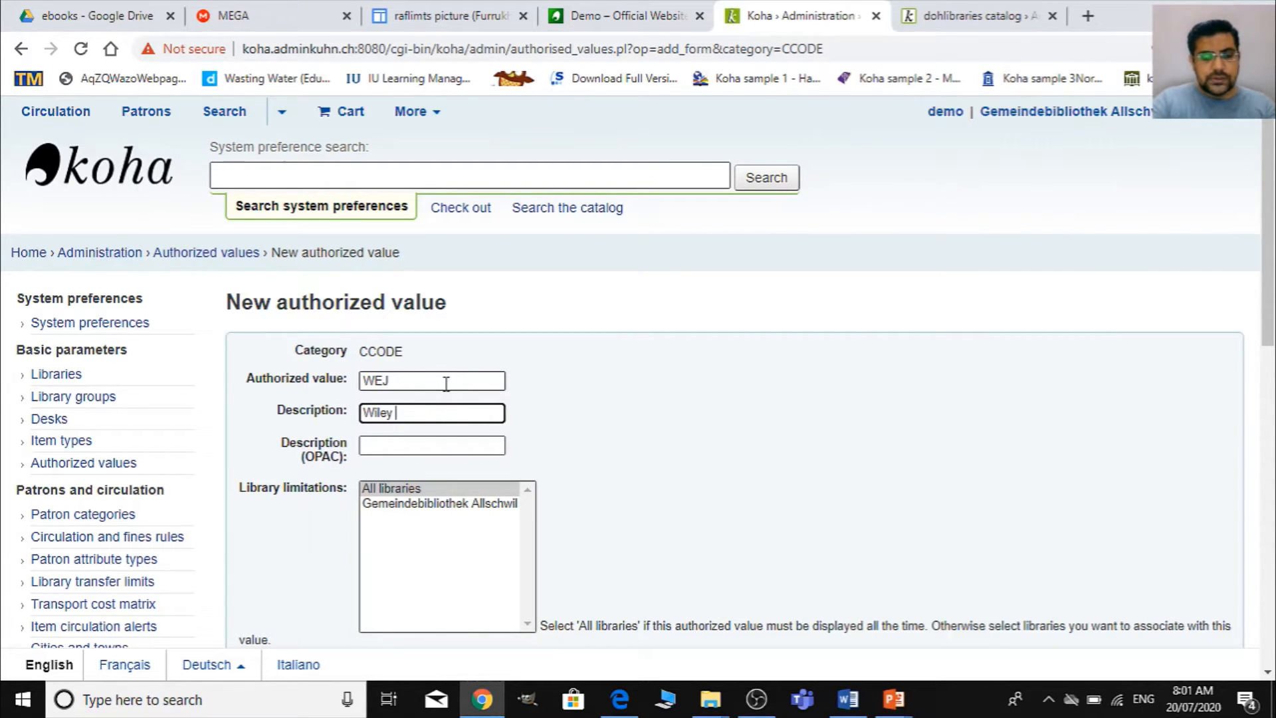
type("Wiley E-Journal")
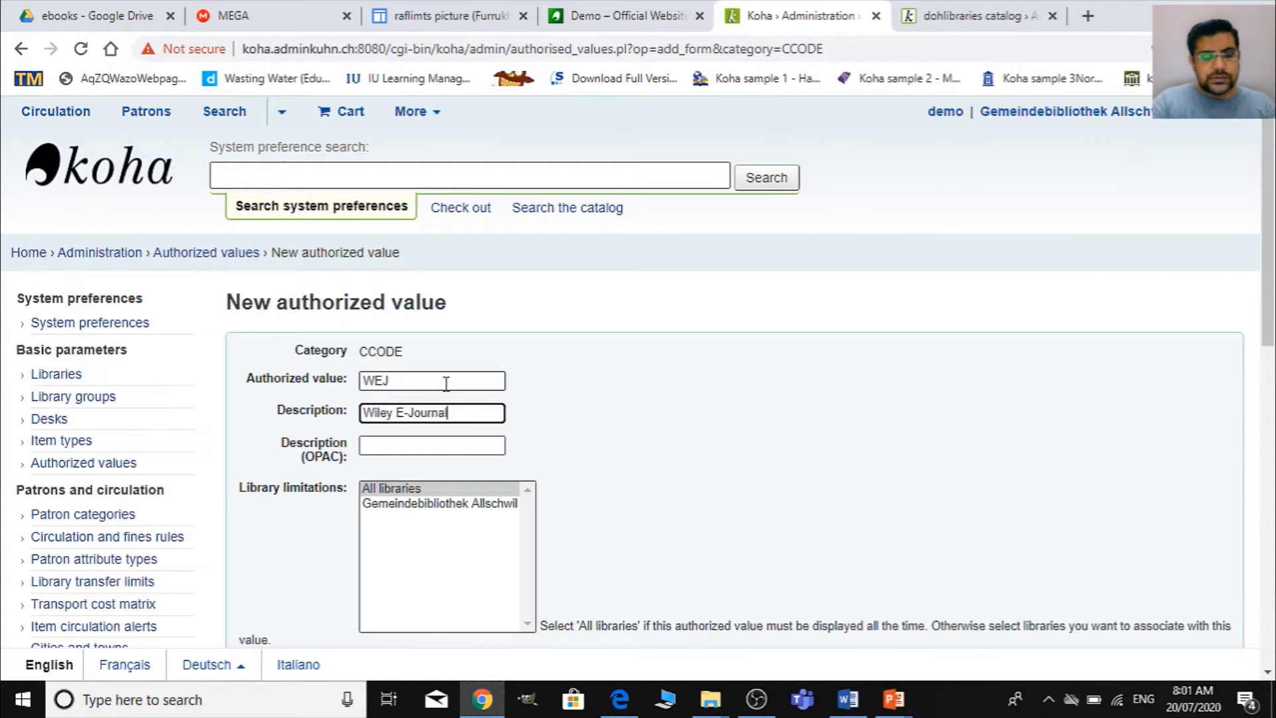
key("Tab")
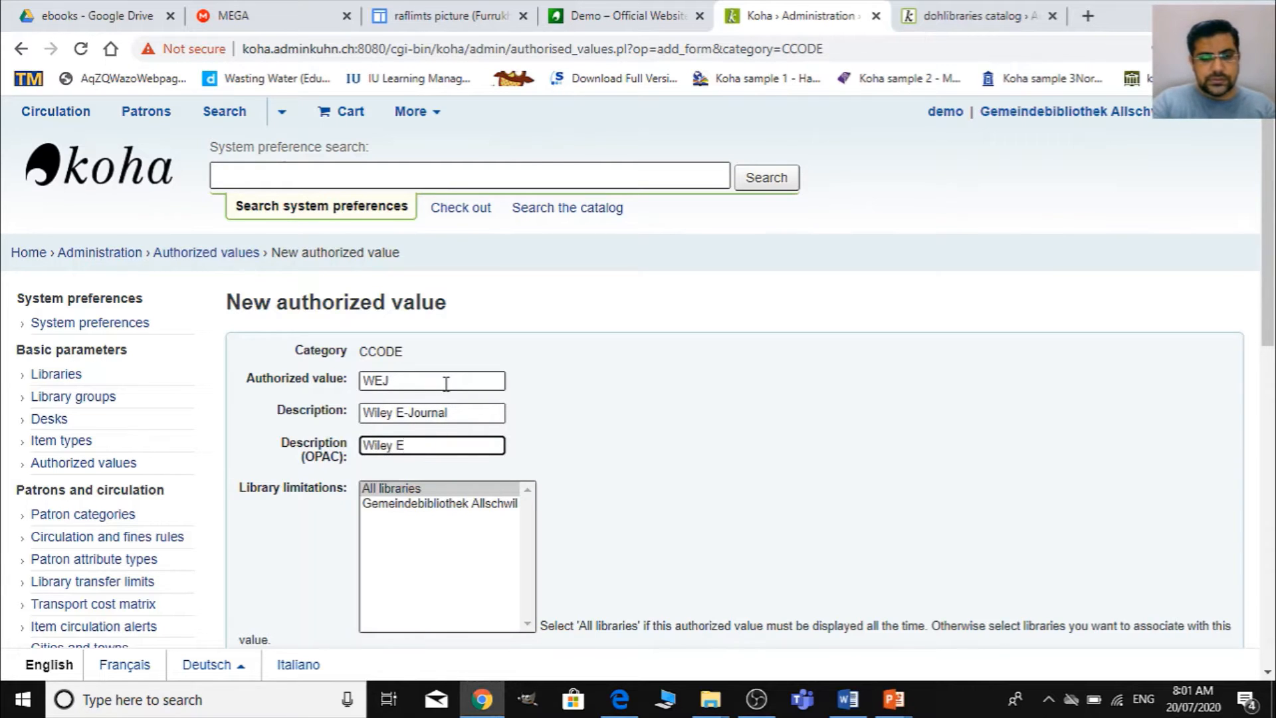
type("Wiley E-Journal")
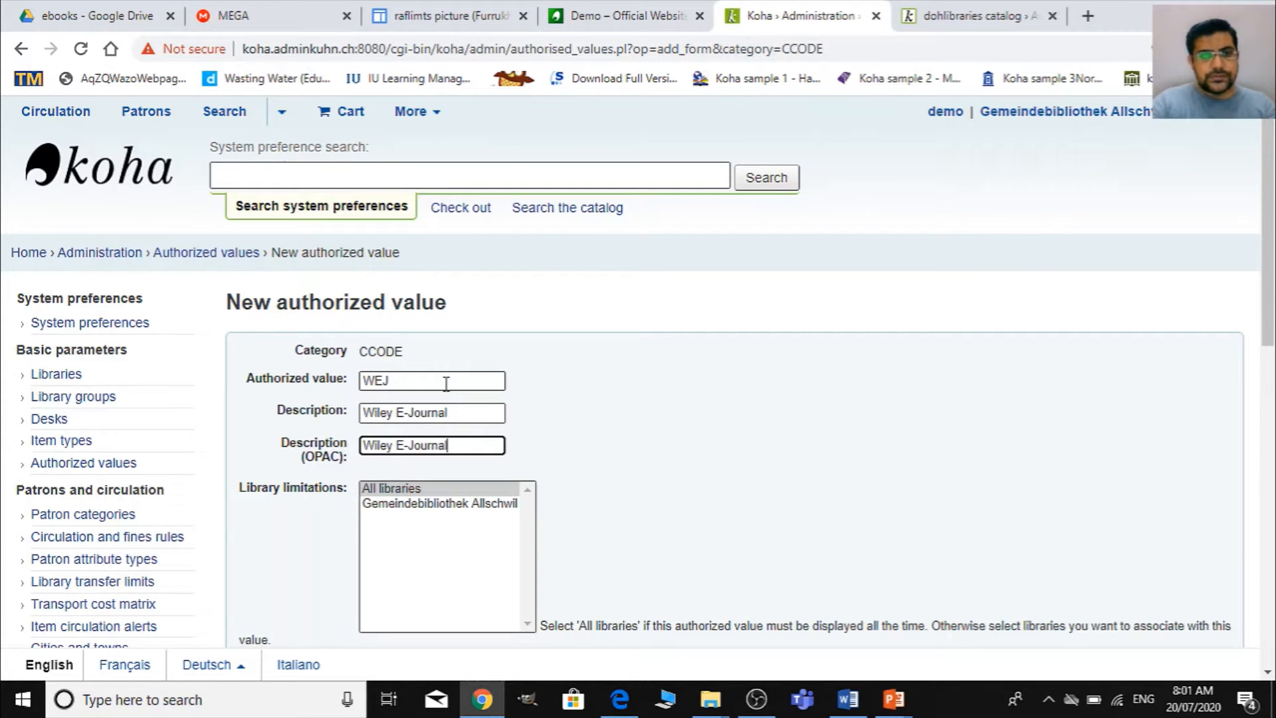
- Save the WEJ authorized value and check its entry in the CCODE list
scroll(287, 510, "down", 5)
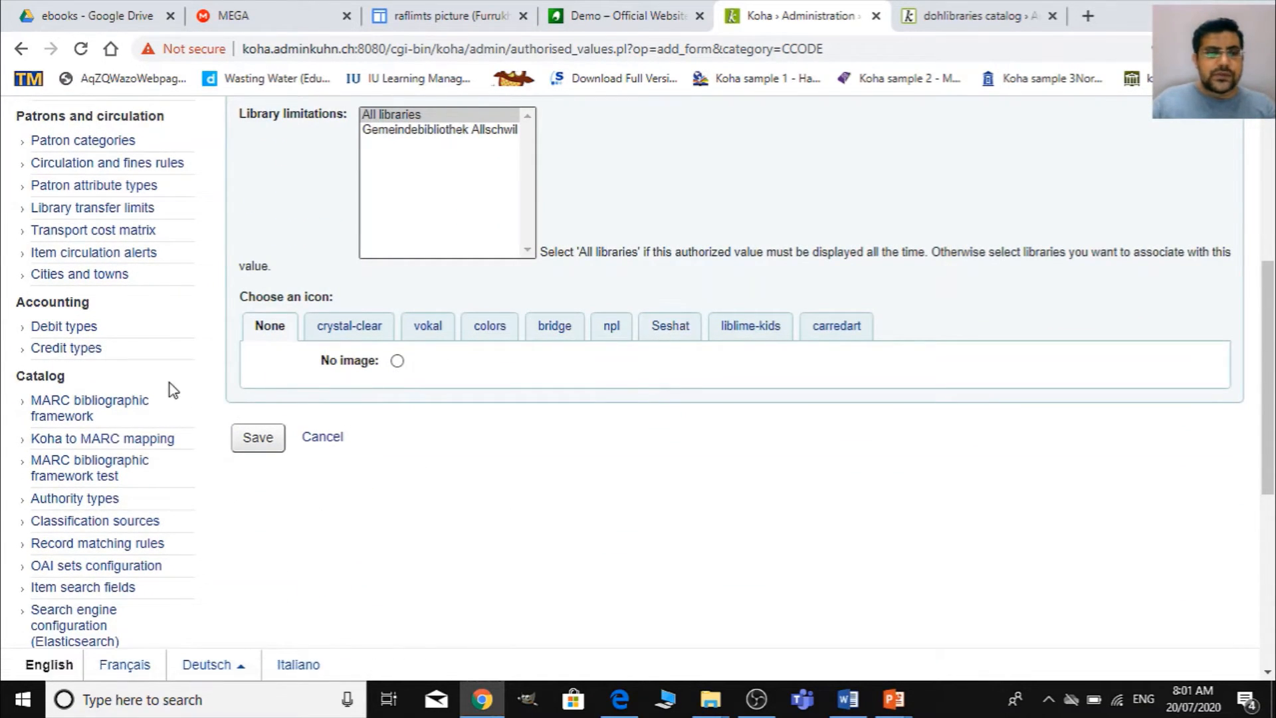
left_click(267, 442)
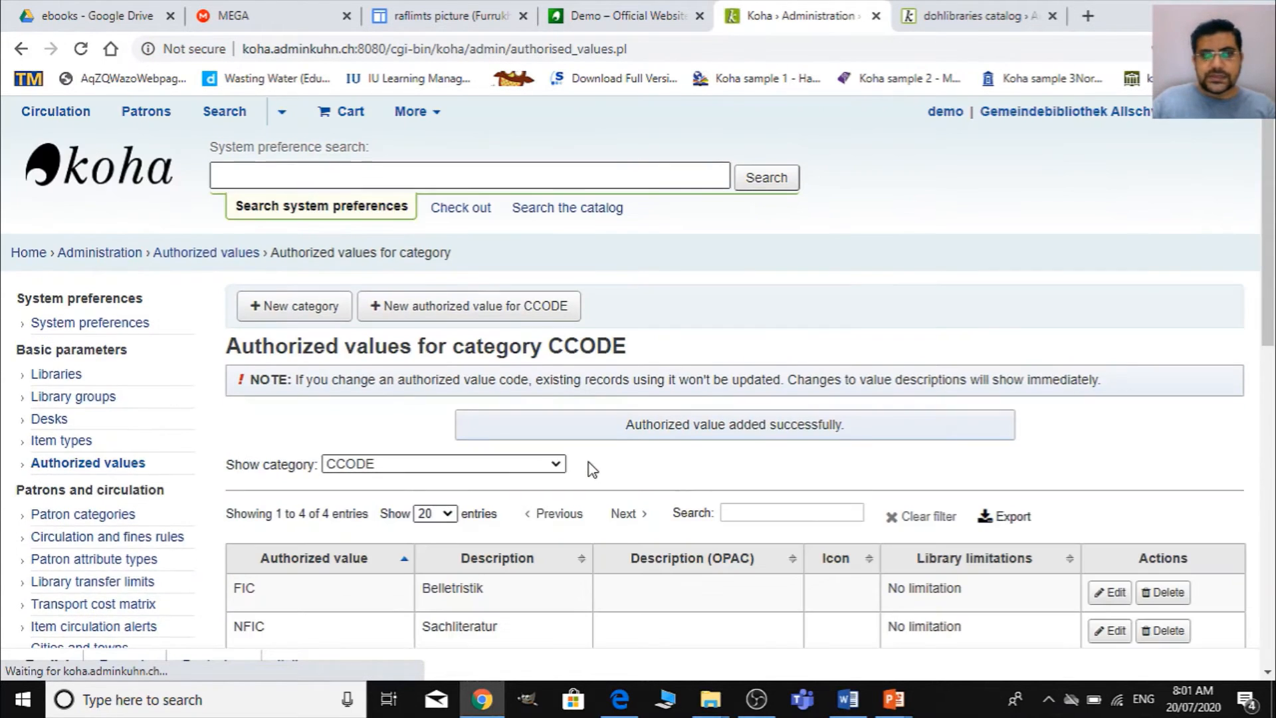
scroll(584, 458, "down", 4)
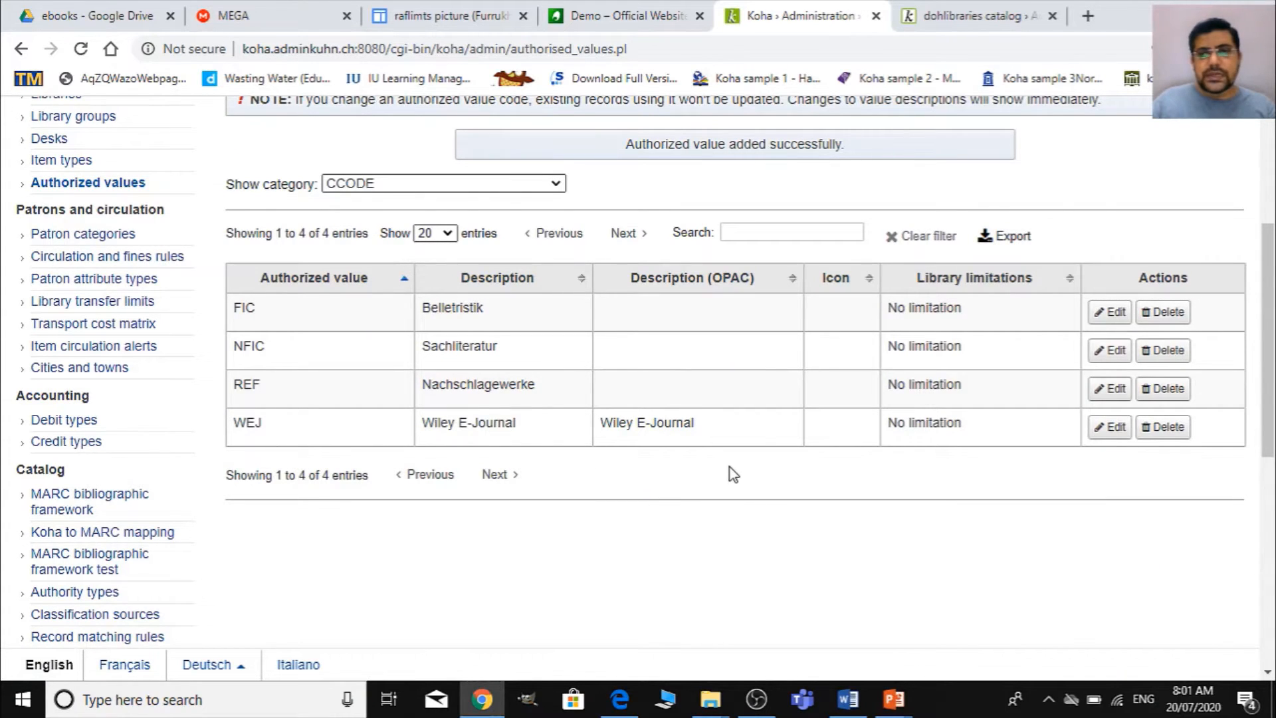
scroll(745, 505, "up", 4)
- Review the item type filters and other search limits on the OPAC's advanced search page
left_click(954, 15)
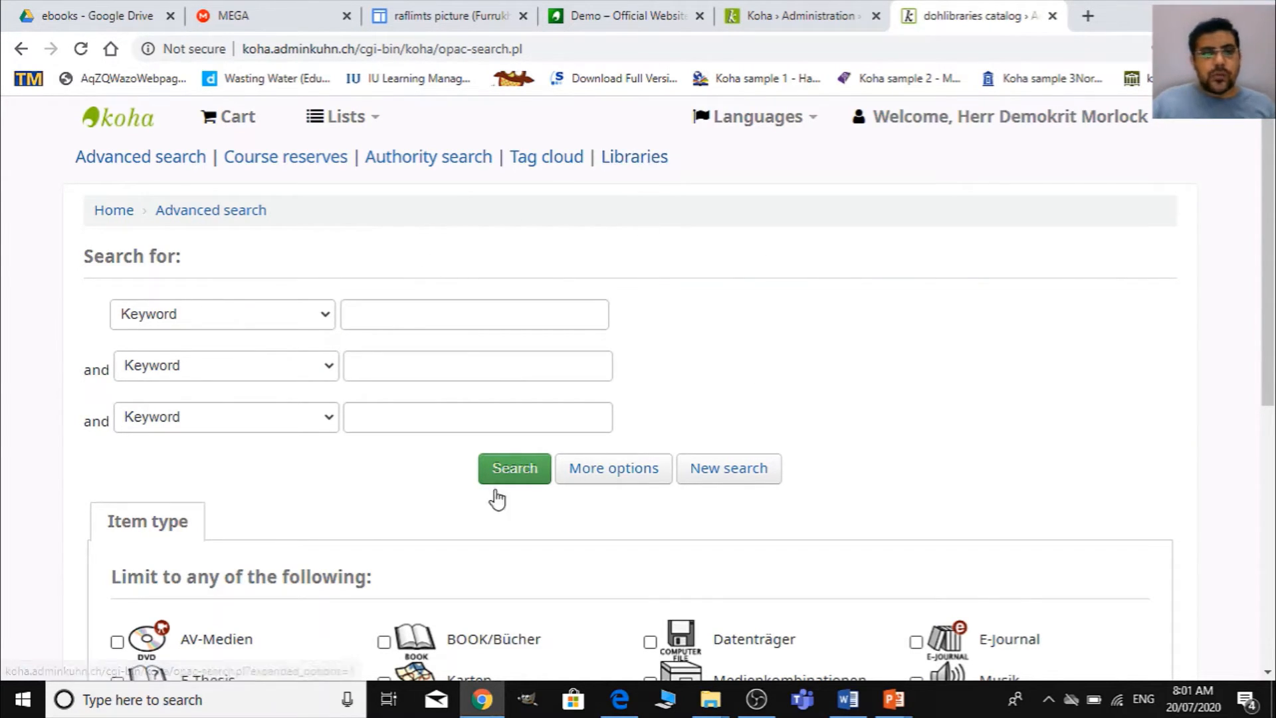
scroll(391, 525, "down", 3)
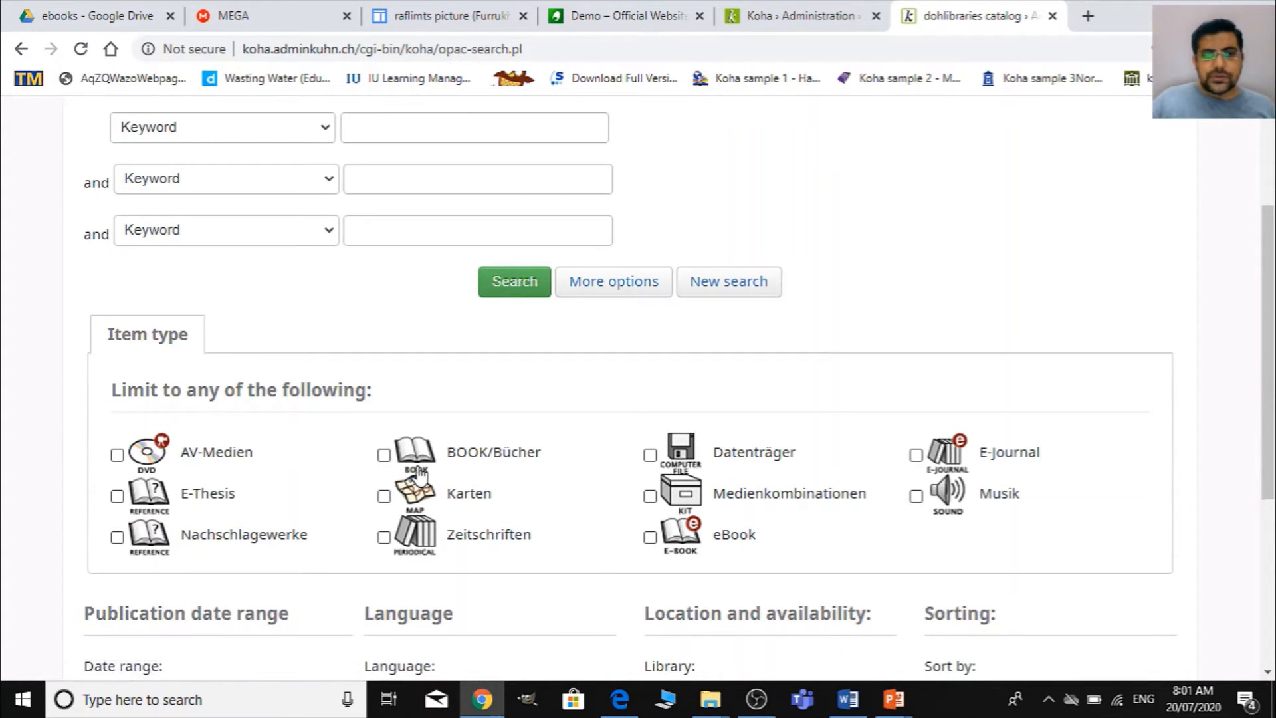
scroll(392, 485, "down", 3)
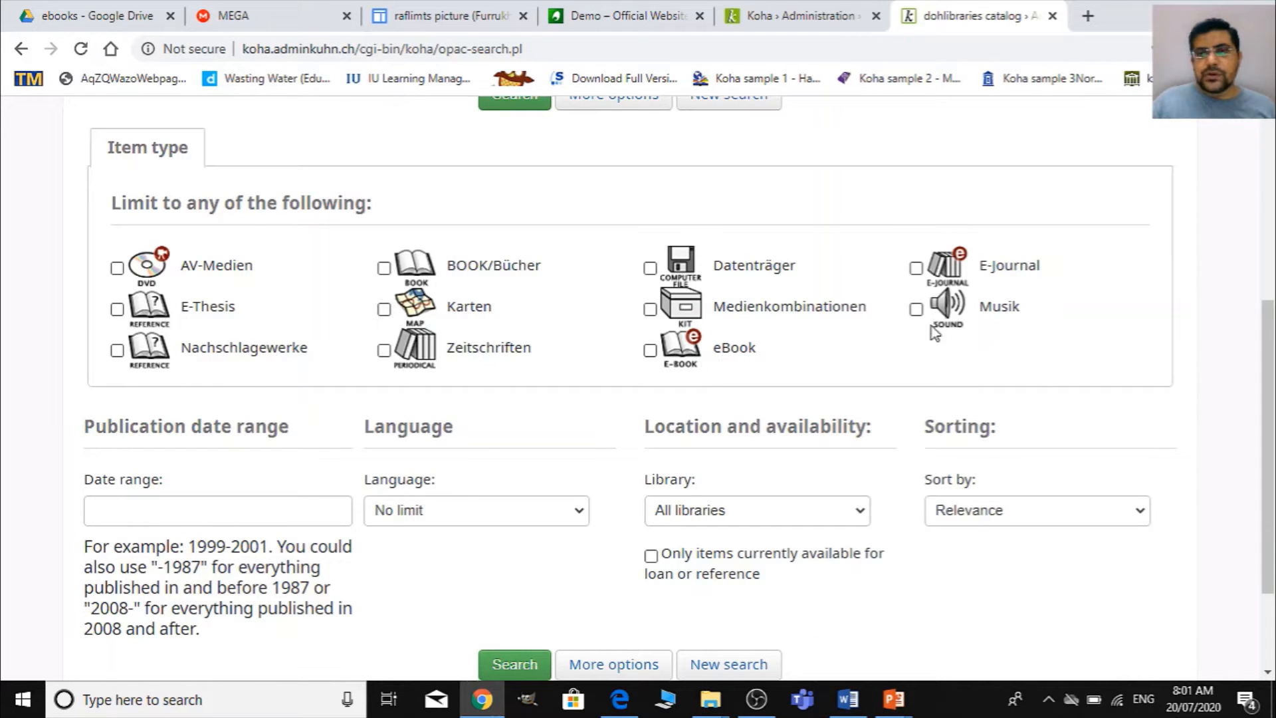
scroll(410, 456, "up", 3)
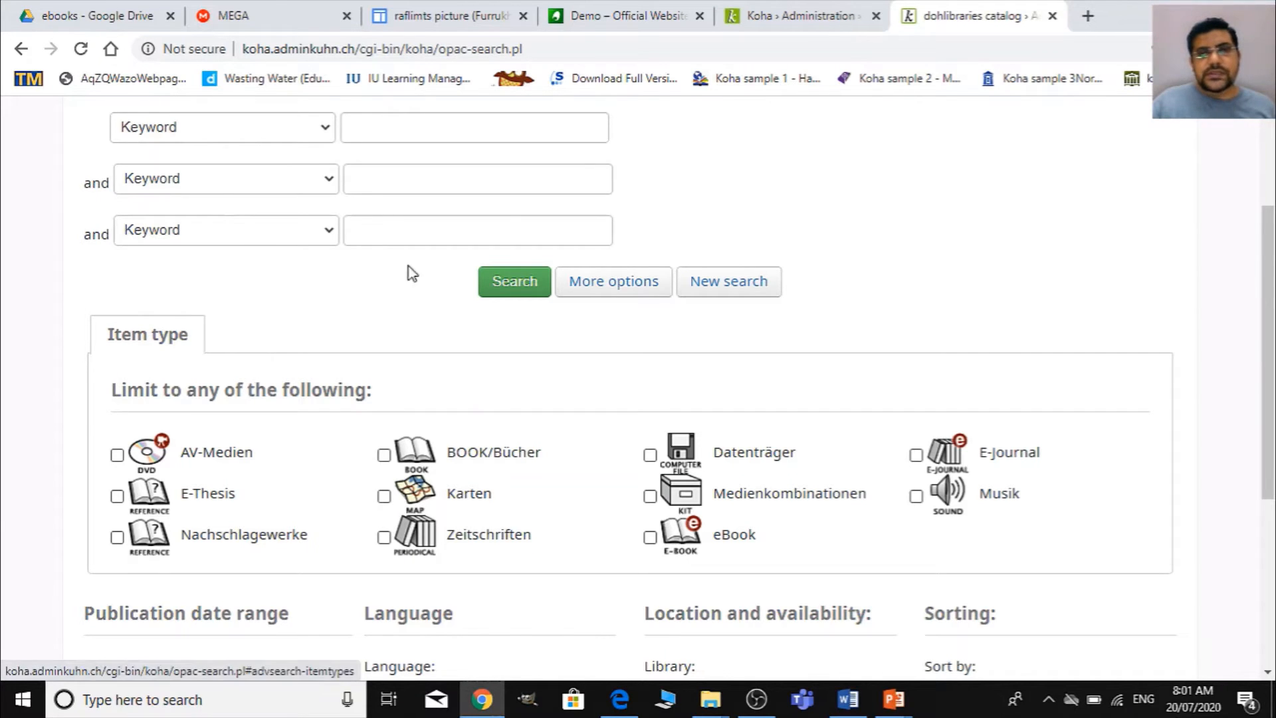
- Open the Searching preferences within the global system preferences of Koha administration
left_click(787, 18)
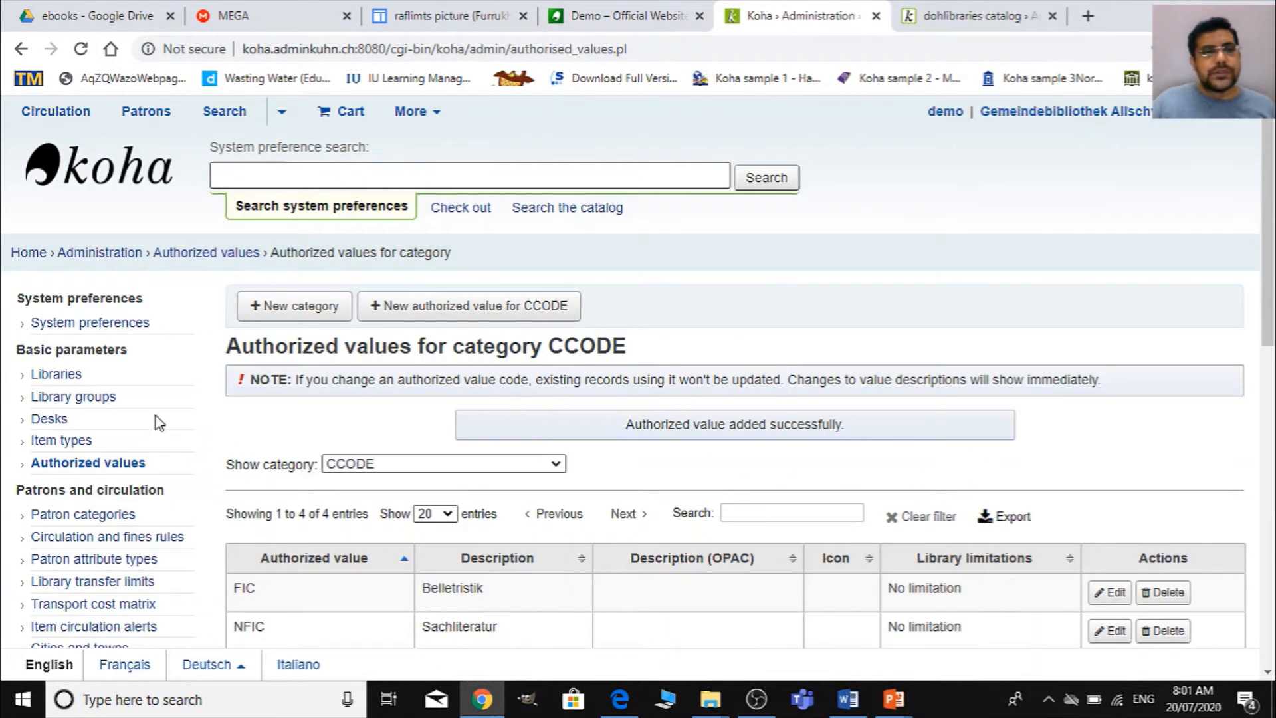
left_click(100, 252)
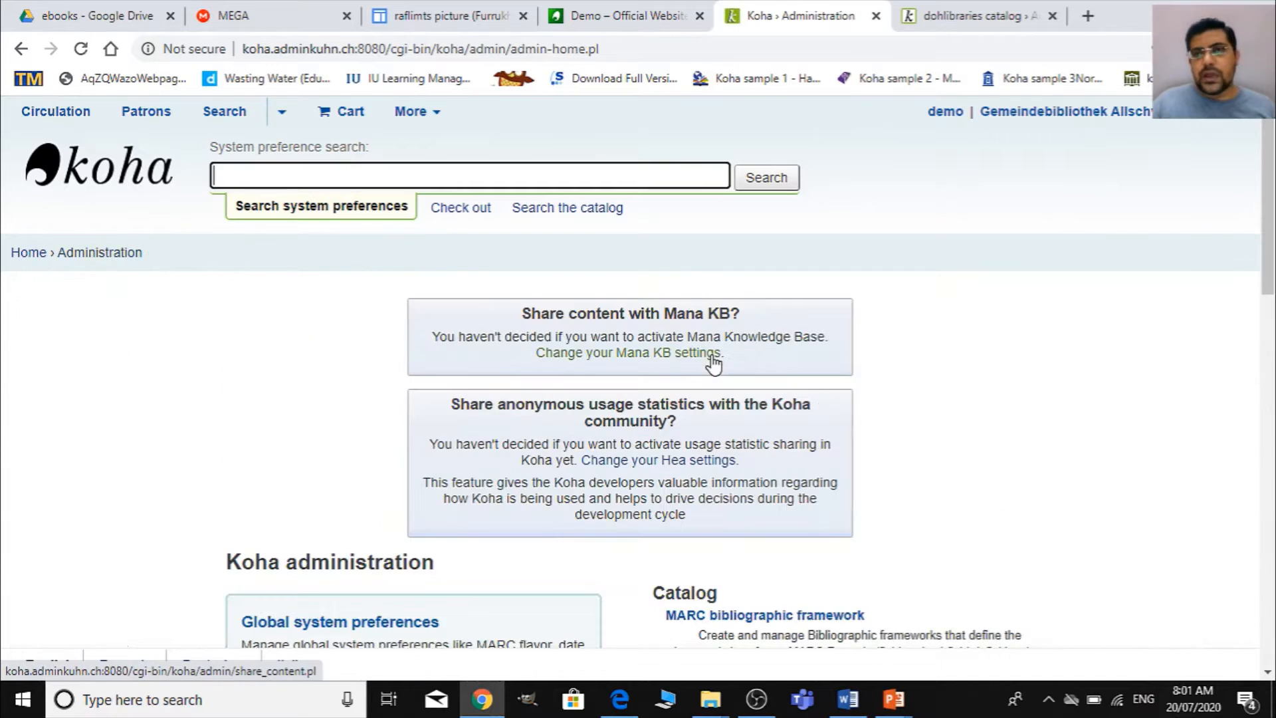
scroll(598, 452, "down", 3)
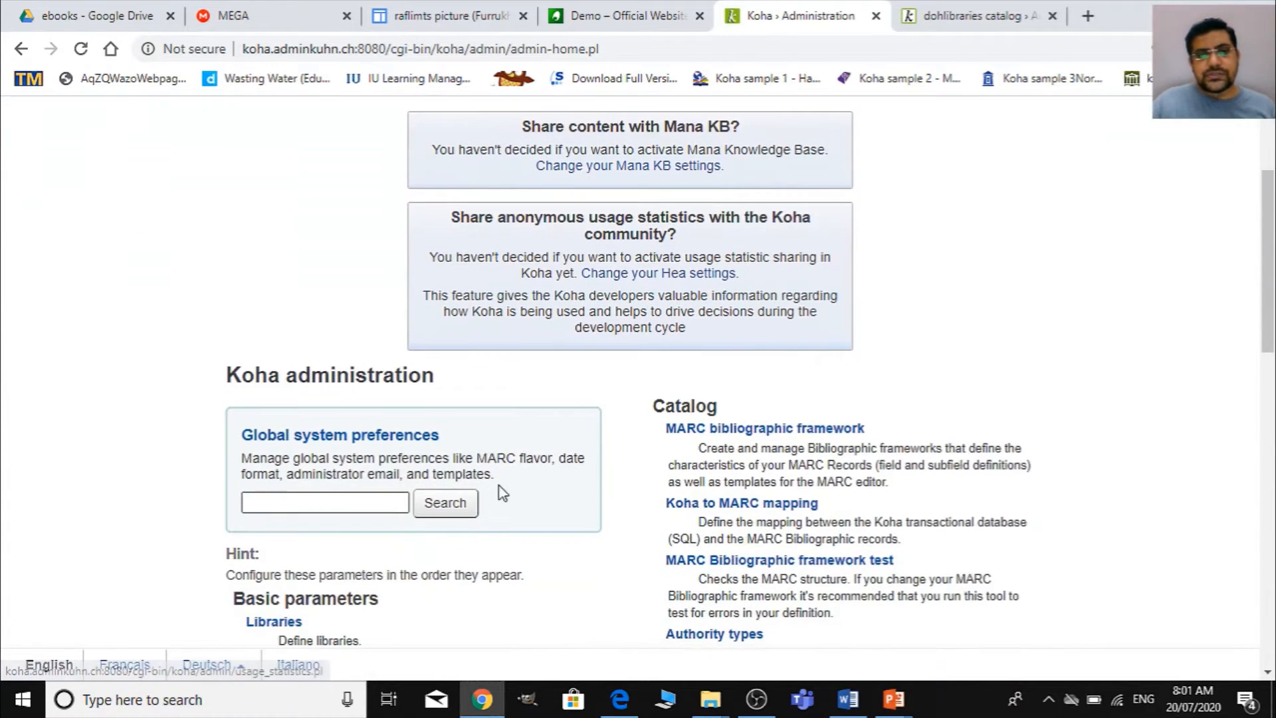
left_click(408, 436)
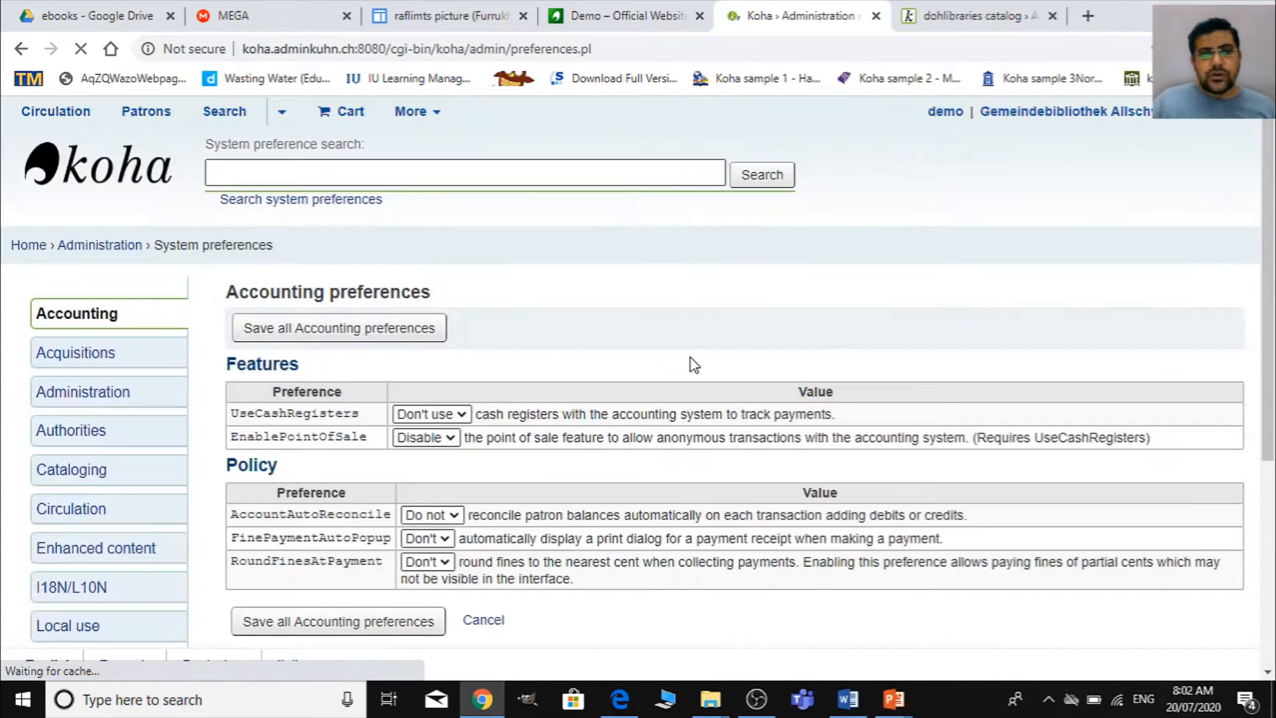
scroll(521, 412, "down", 5)
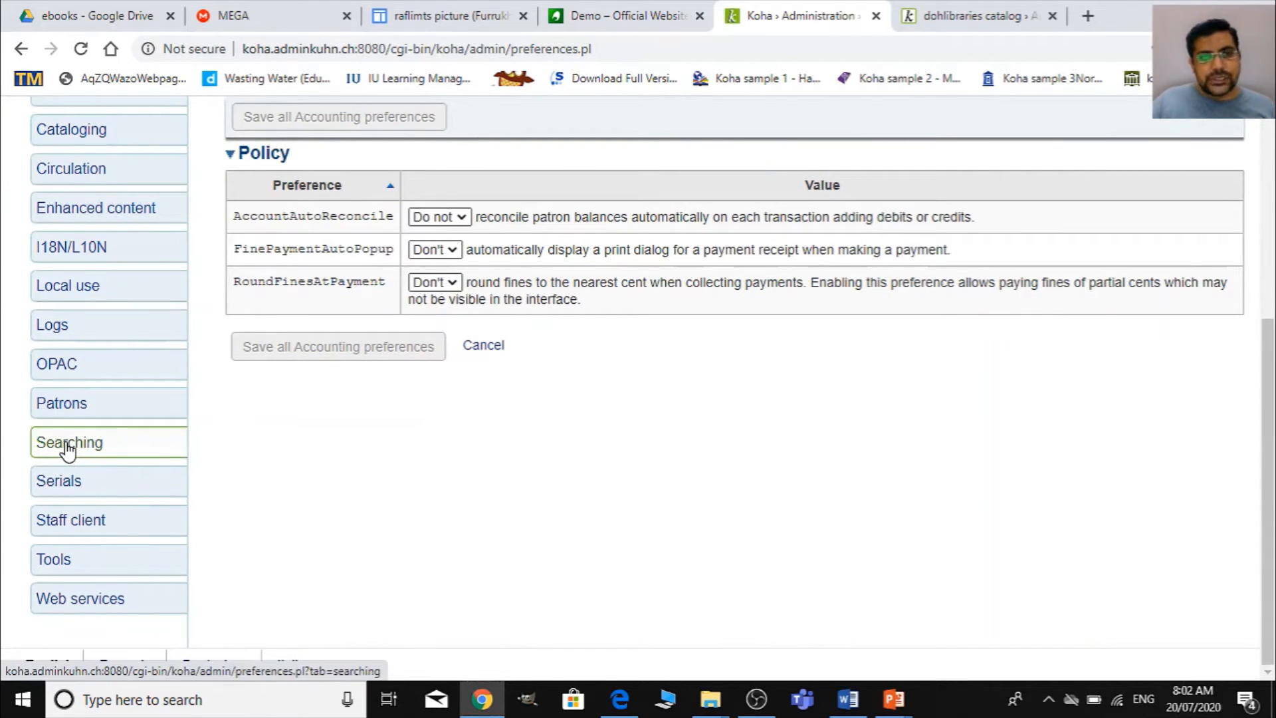
left_click(29, 444)
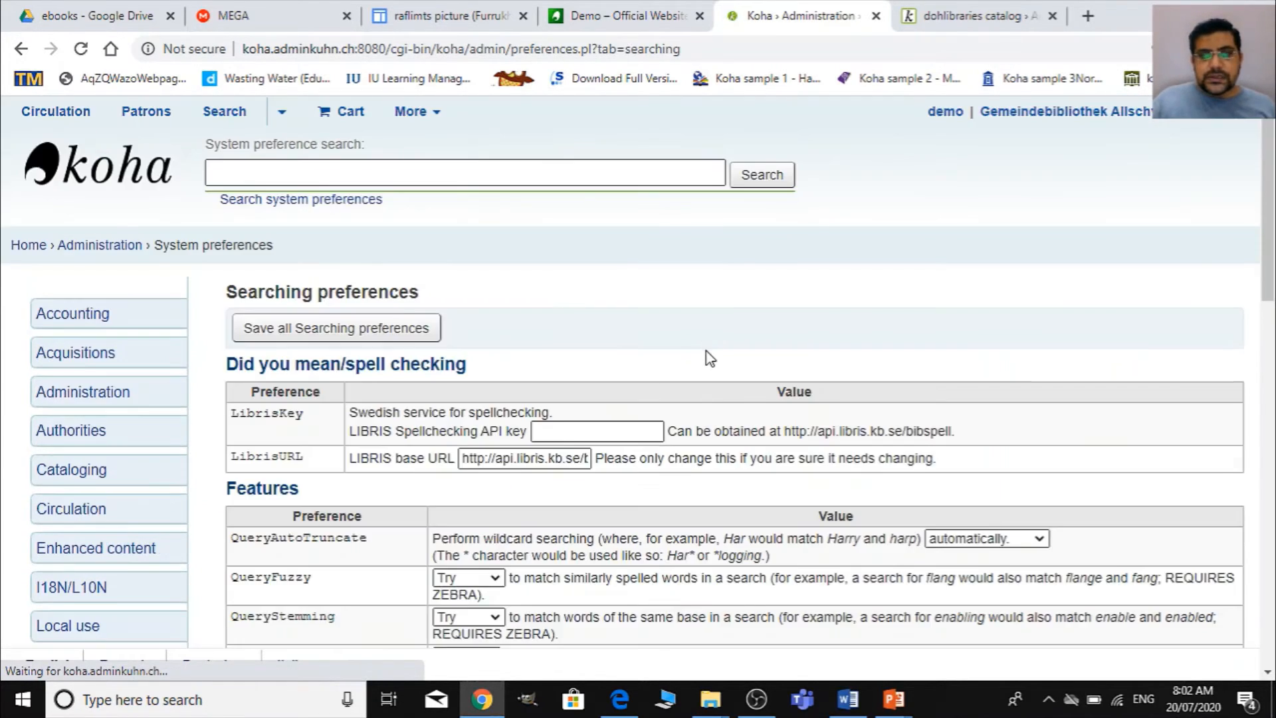
- Set the AdvancedSearchTypes preference in the Search form section to itemtypes|ccode and save the Searching preferences
scroll(708, 358, "down", 4)
scroll(708, 359, "down", 10)
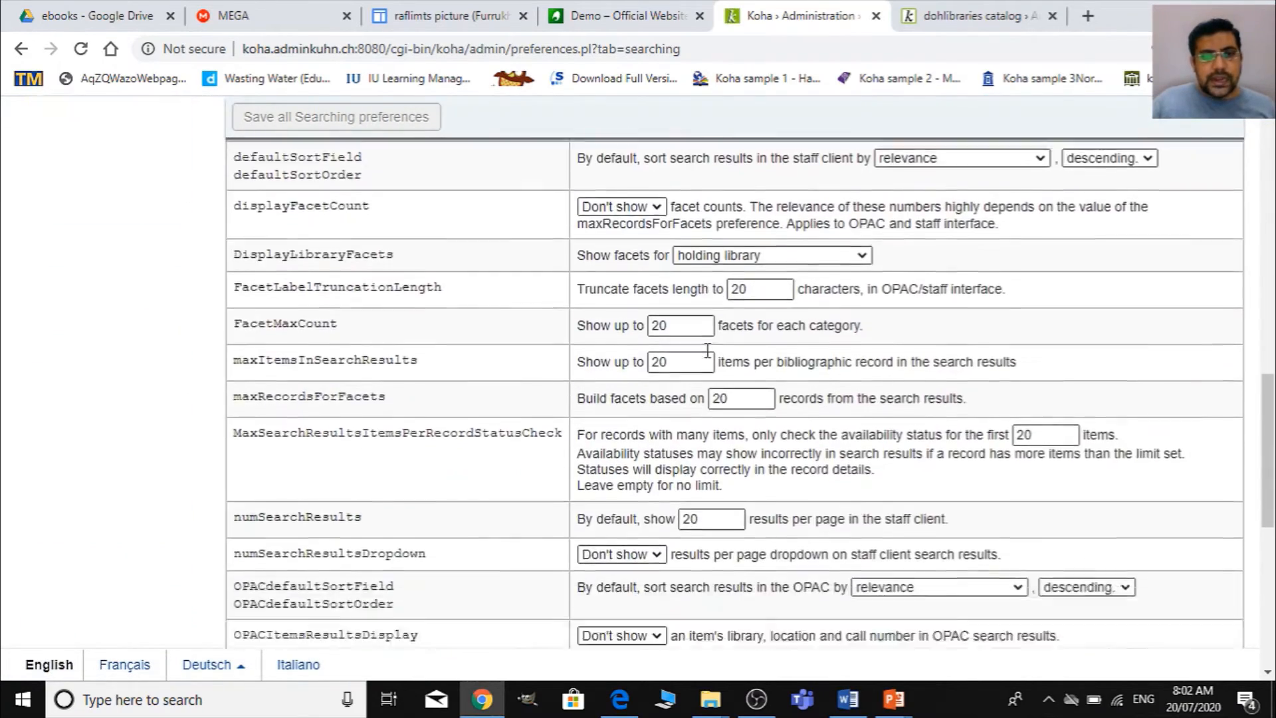
scroll(710, 357, "down", 4)
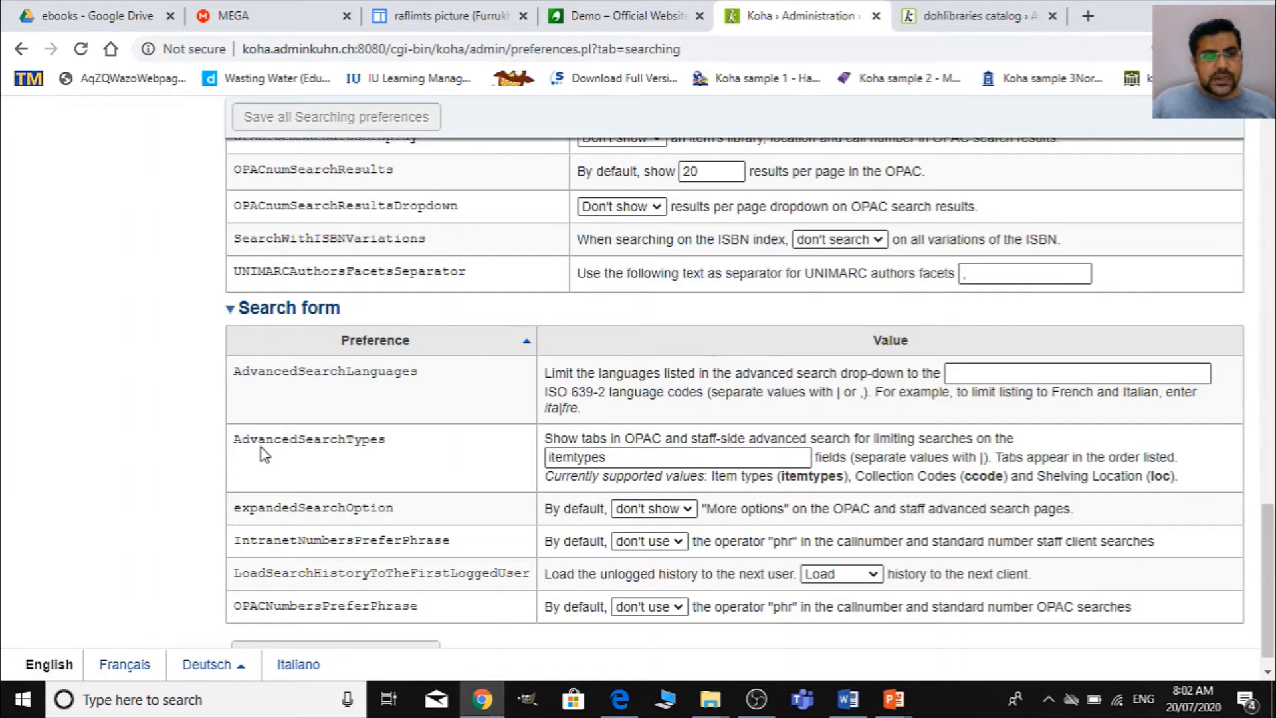
key("ctrl+plus")
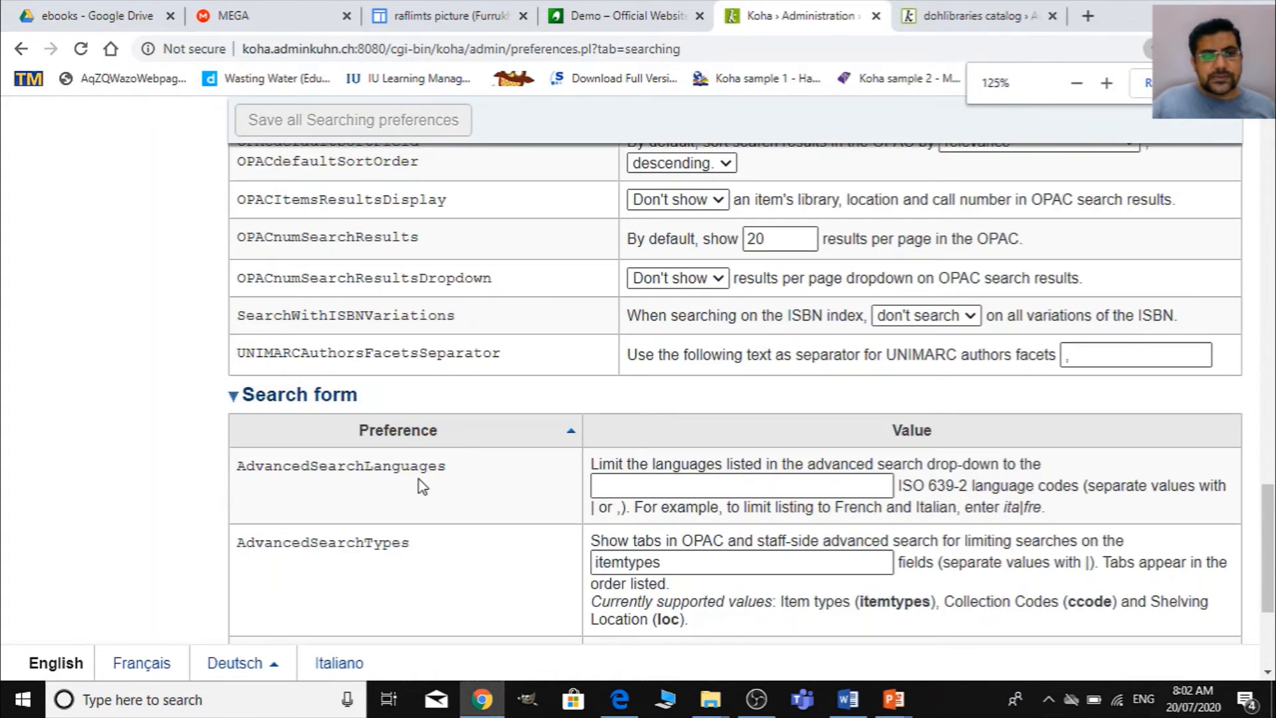
key("ctrl+plus")
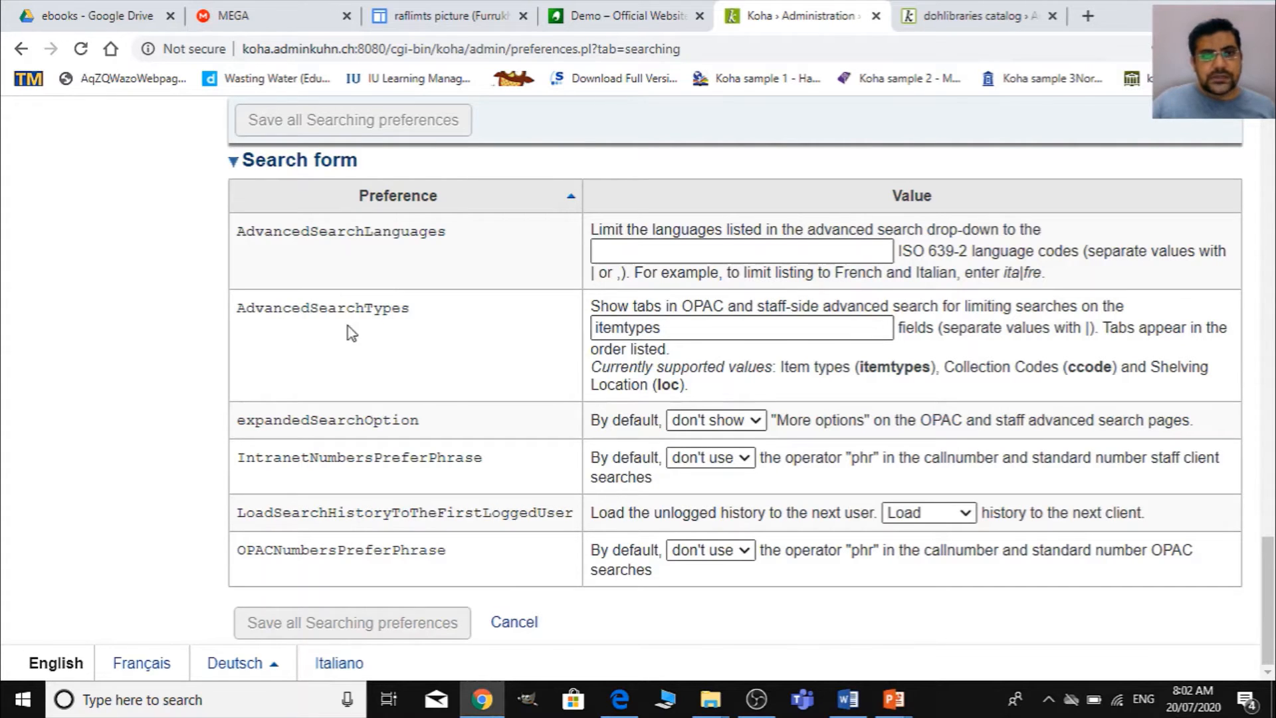
left_click(697, 332)
type("|")
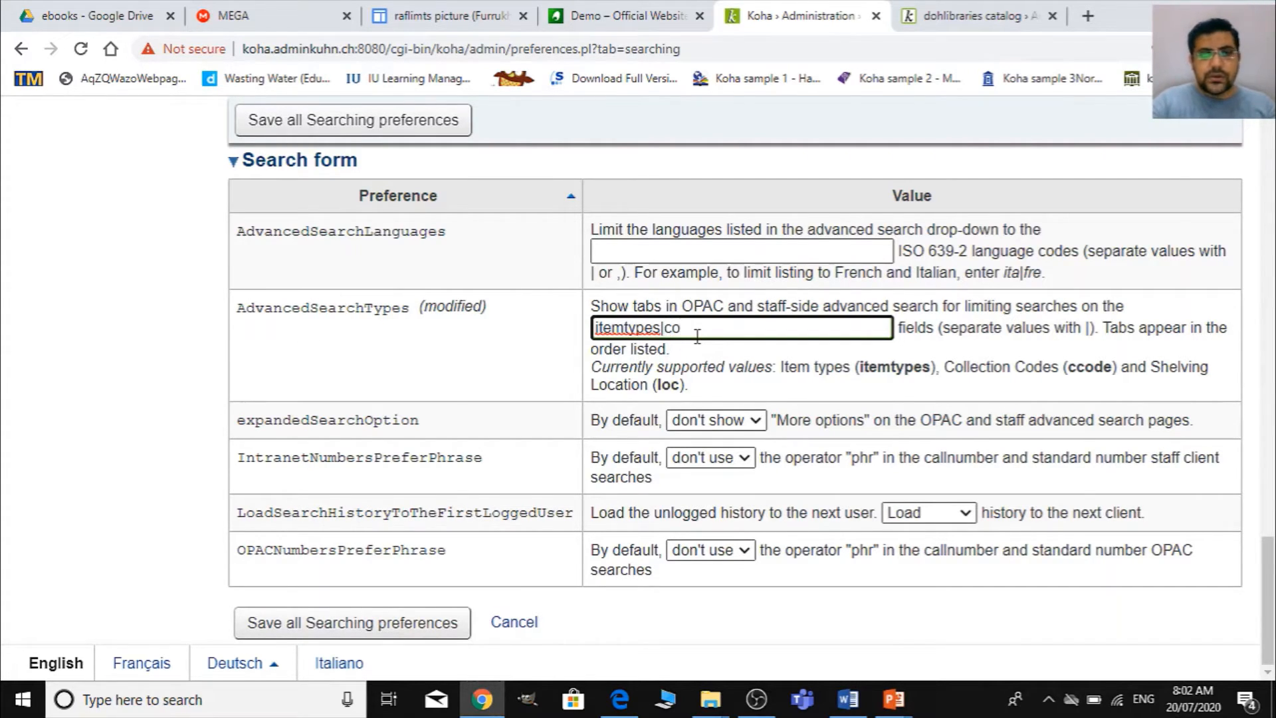
type("ccode")
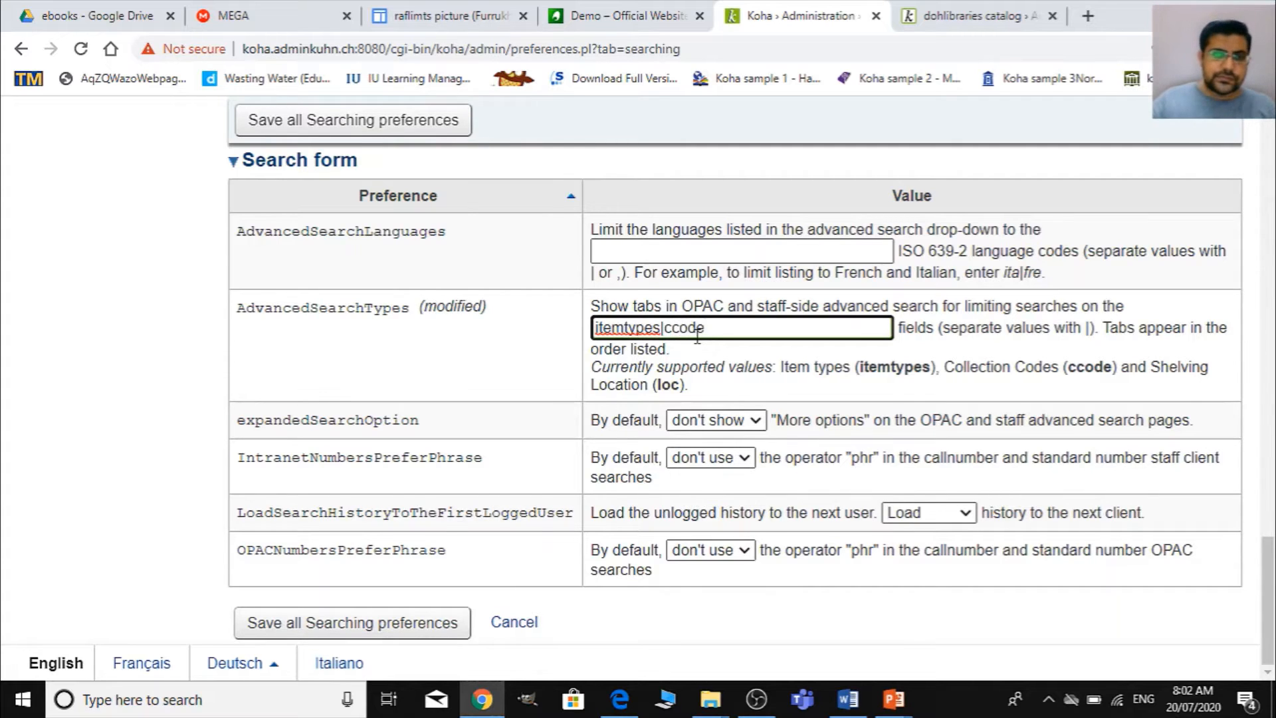
left_click(463, 121)
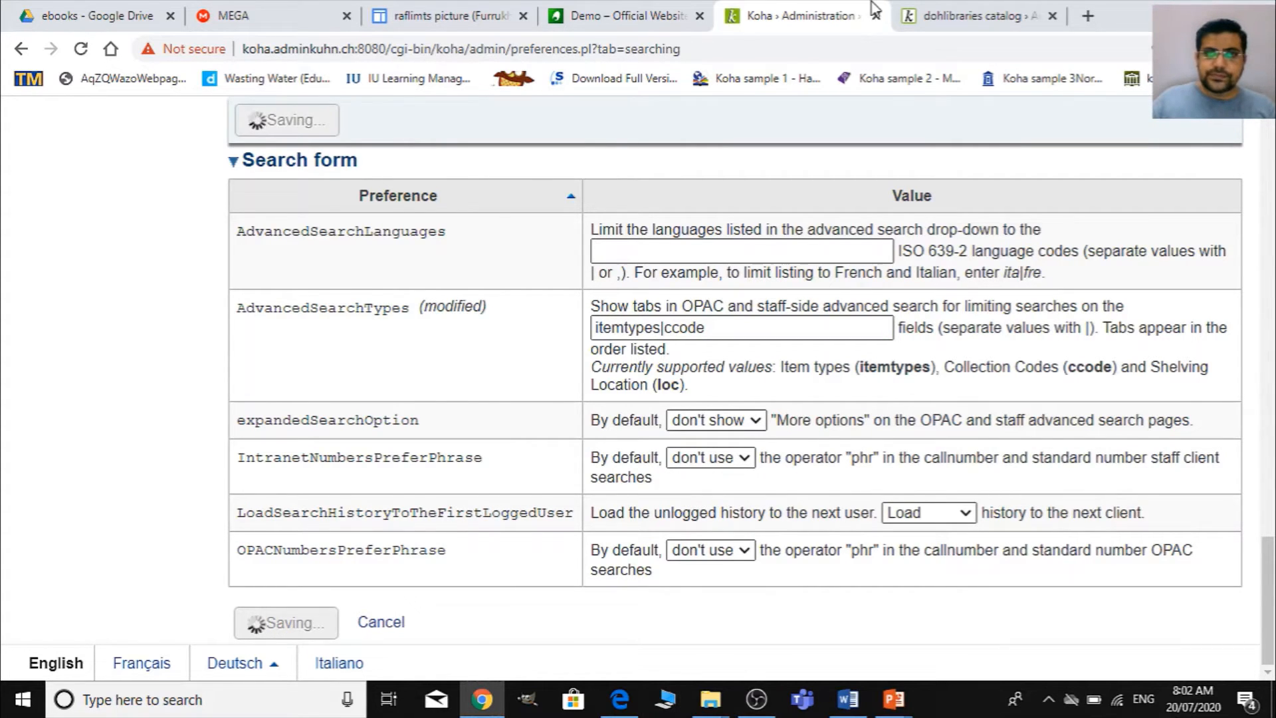
- Return to the Koha administration home page and look over its basic parameters
scroll(830, 459, "up", 5)
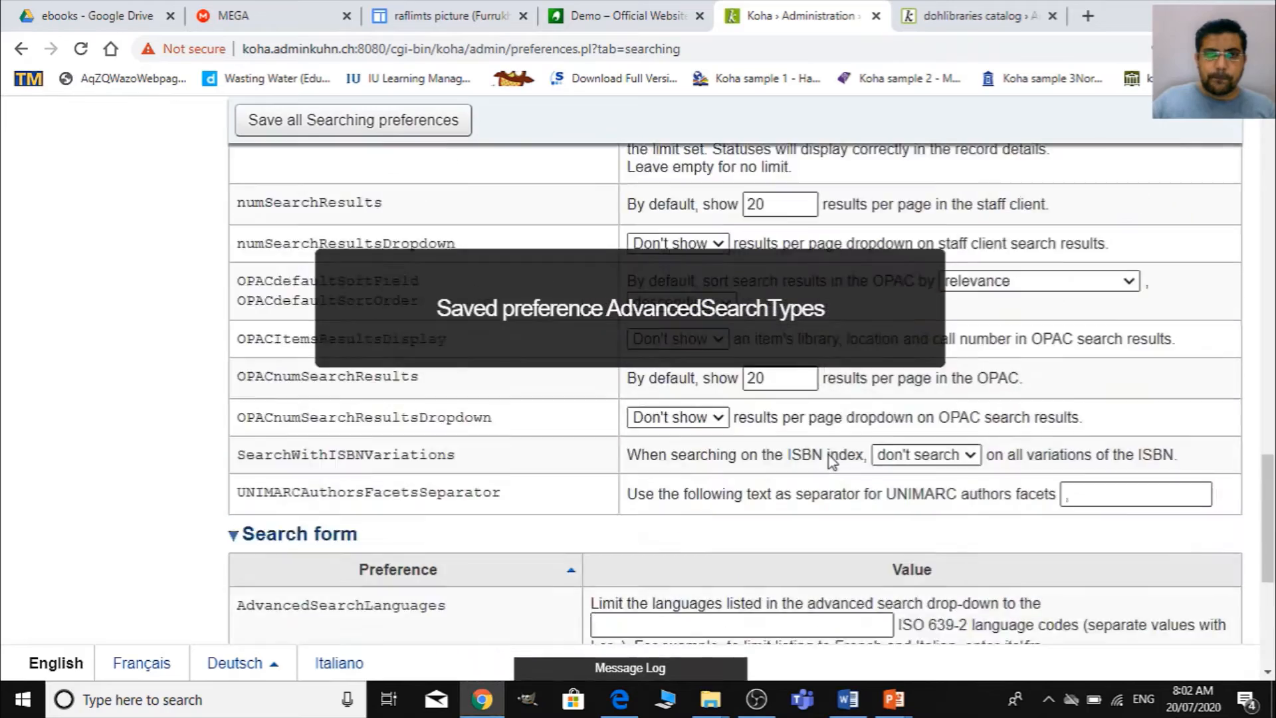
scroll(831, 459, "up", 15)
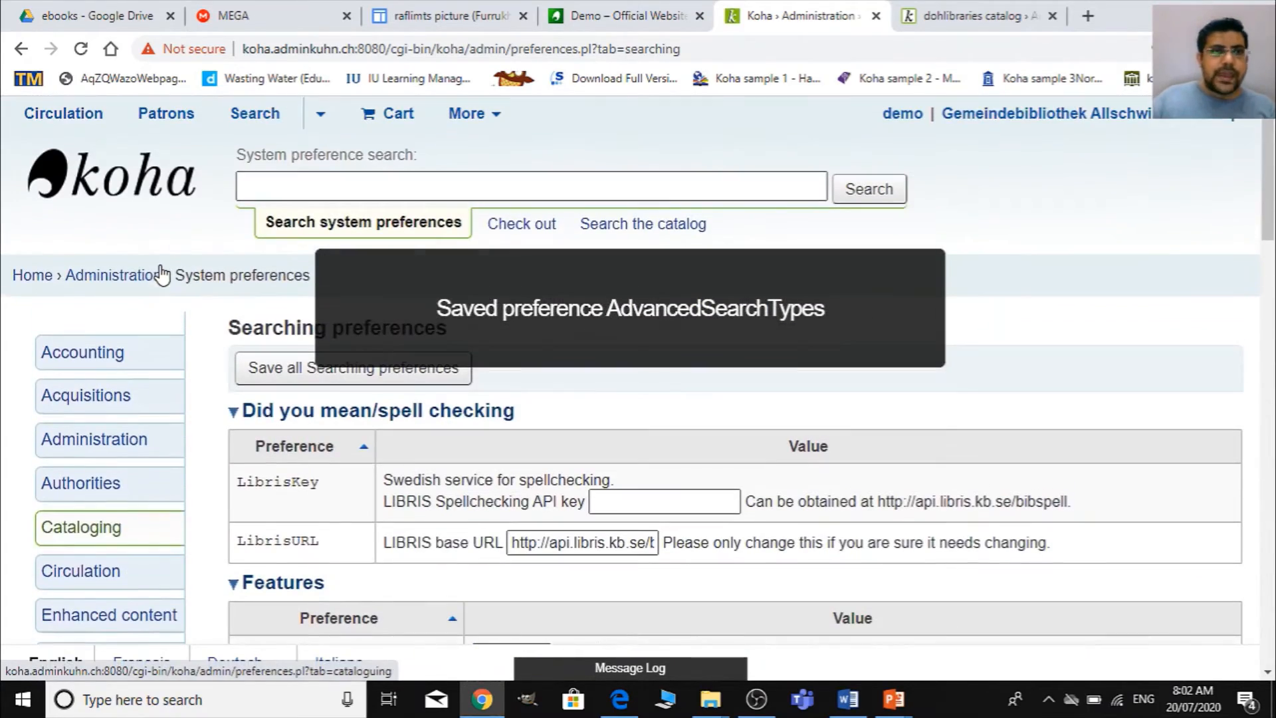
left_click(130, 275)
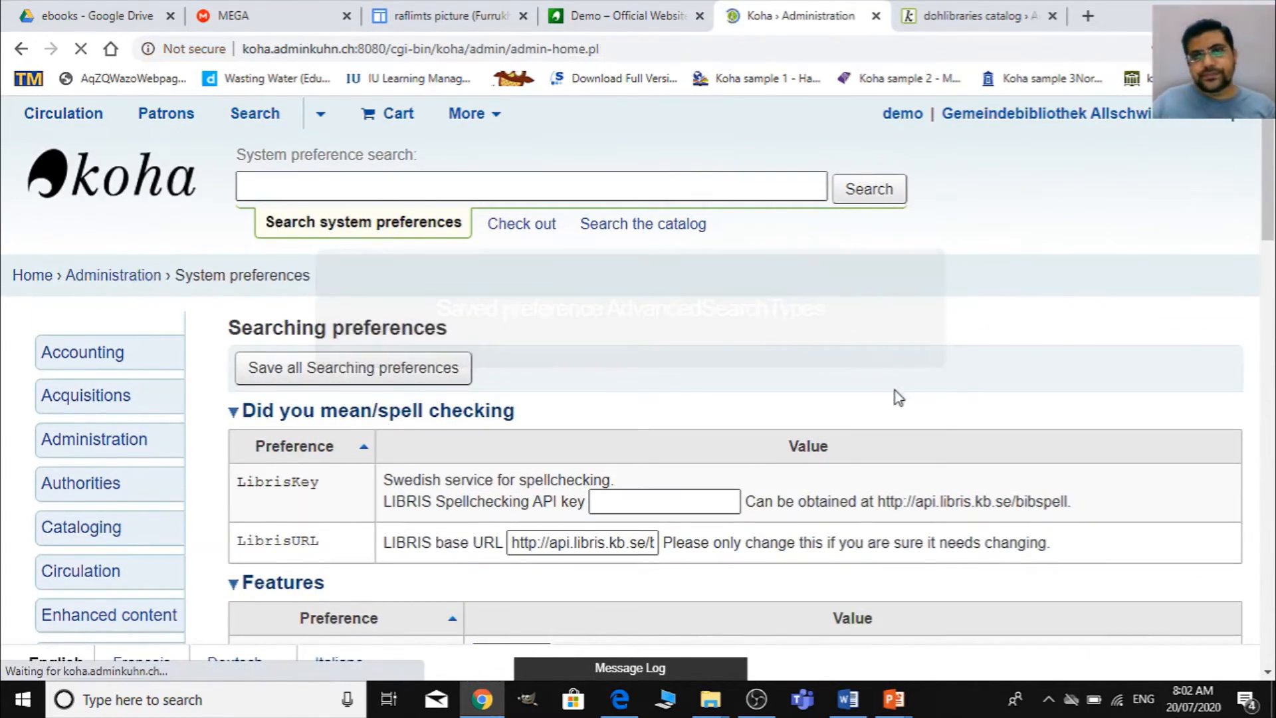
scroll(1002, 550, "down", 8)
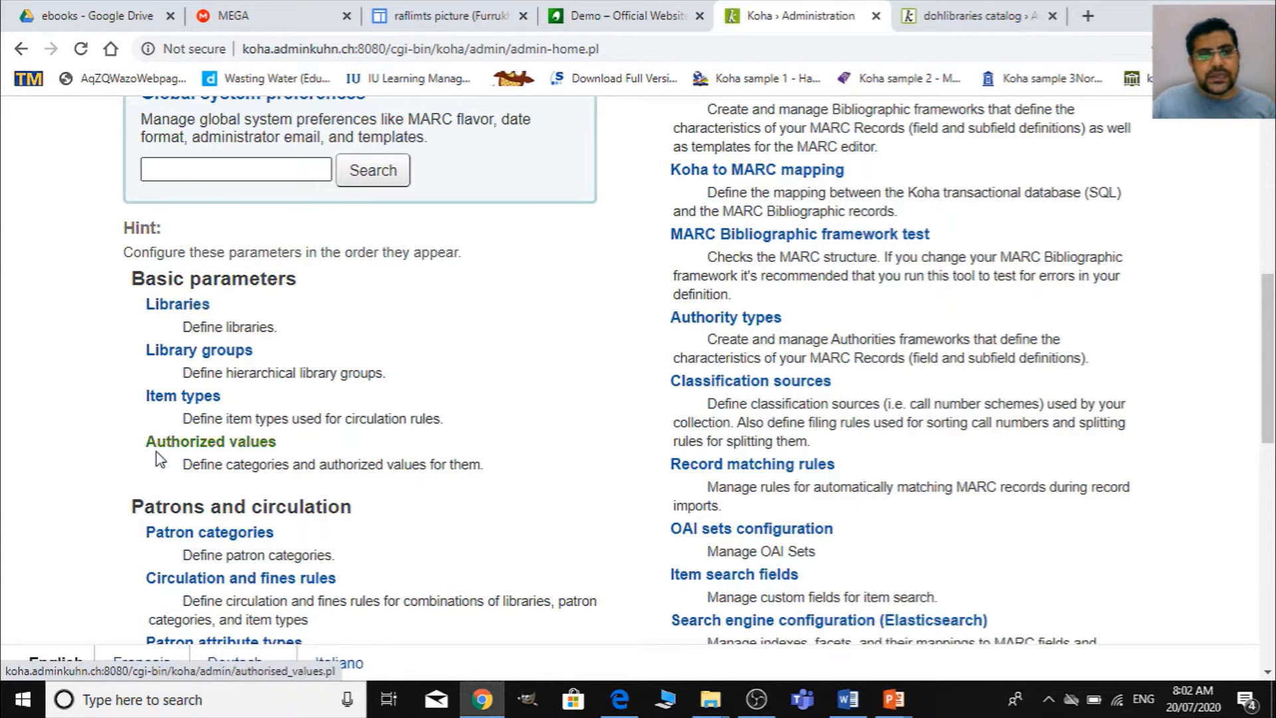
scroll(433, 221, "up", 3)
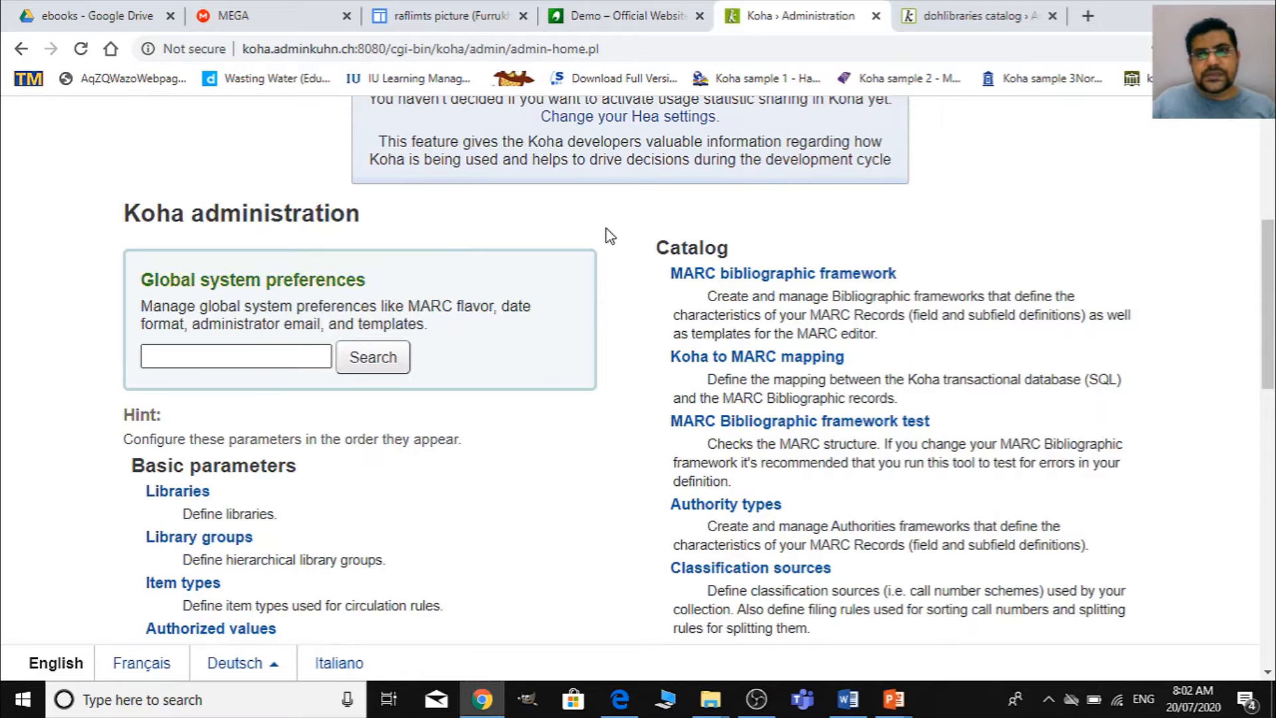
- Reload the OPAC advanced search page and check the Collection filters for Wiley E-Journal, returning to the item type filters
left_click(952, 16)
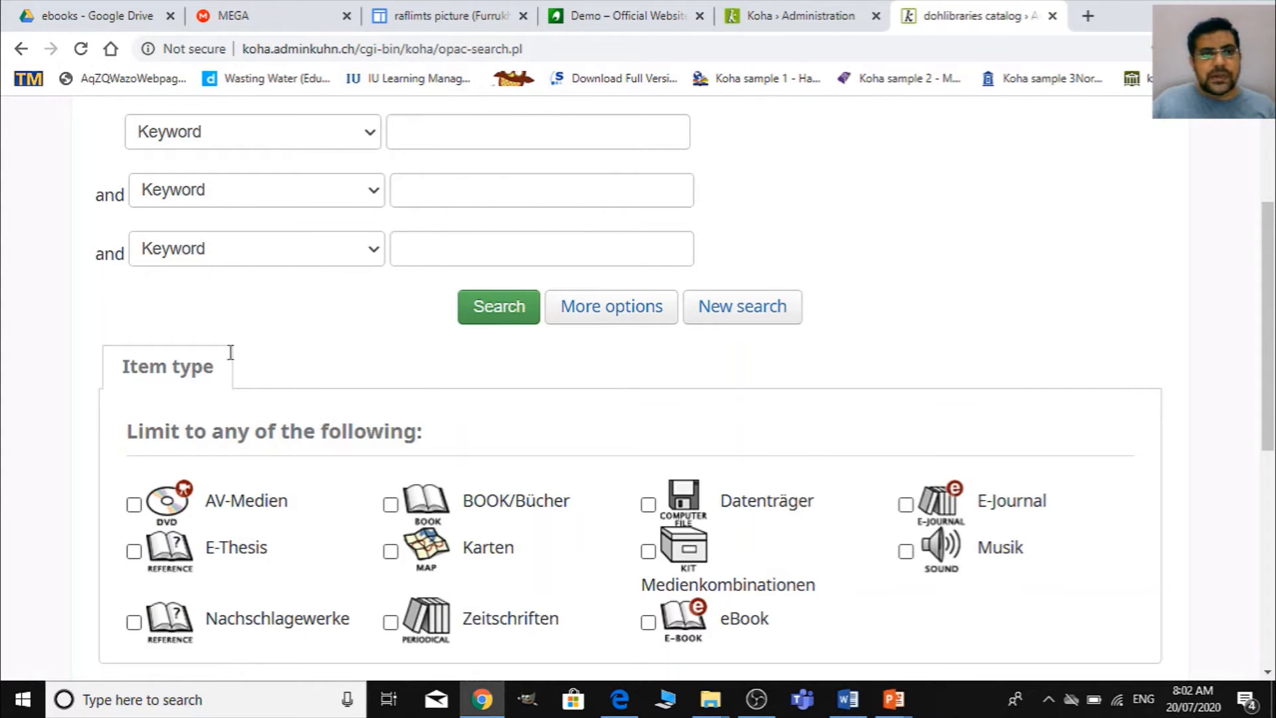
left_click(443, 51)
key("Return")
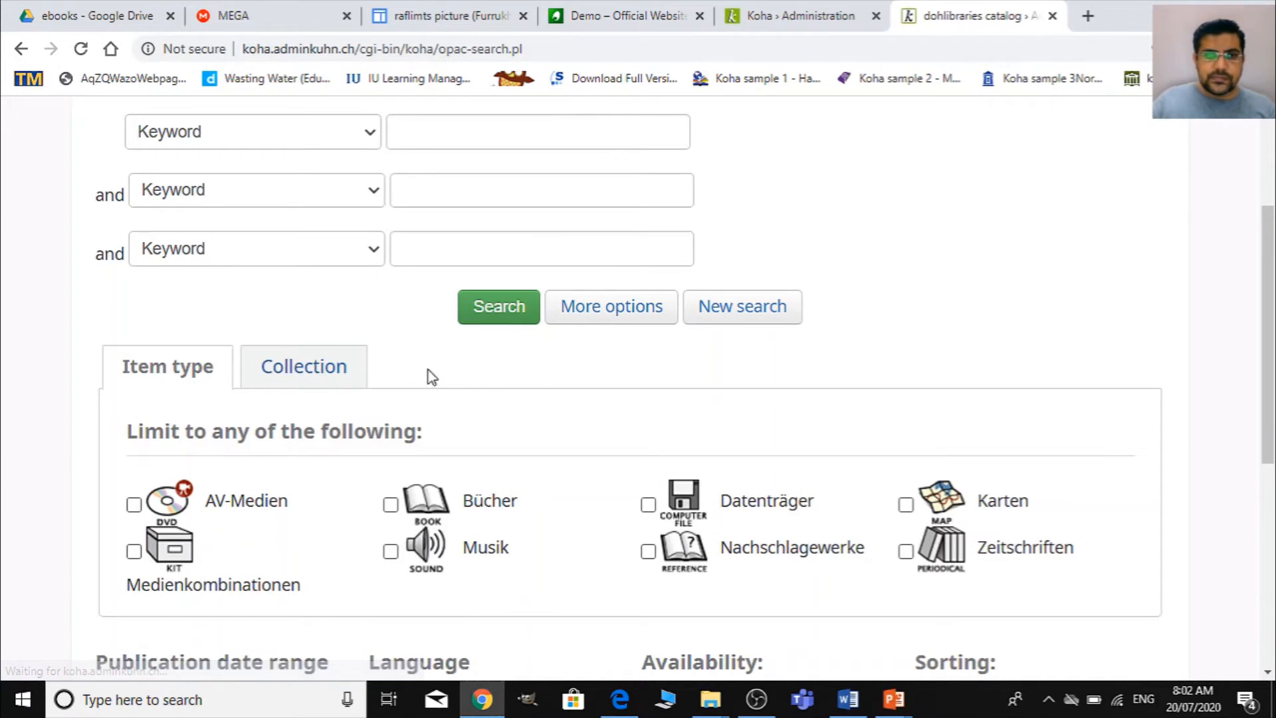
left_click(293, 370)
scroll(601, 444, "down", 3)
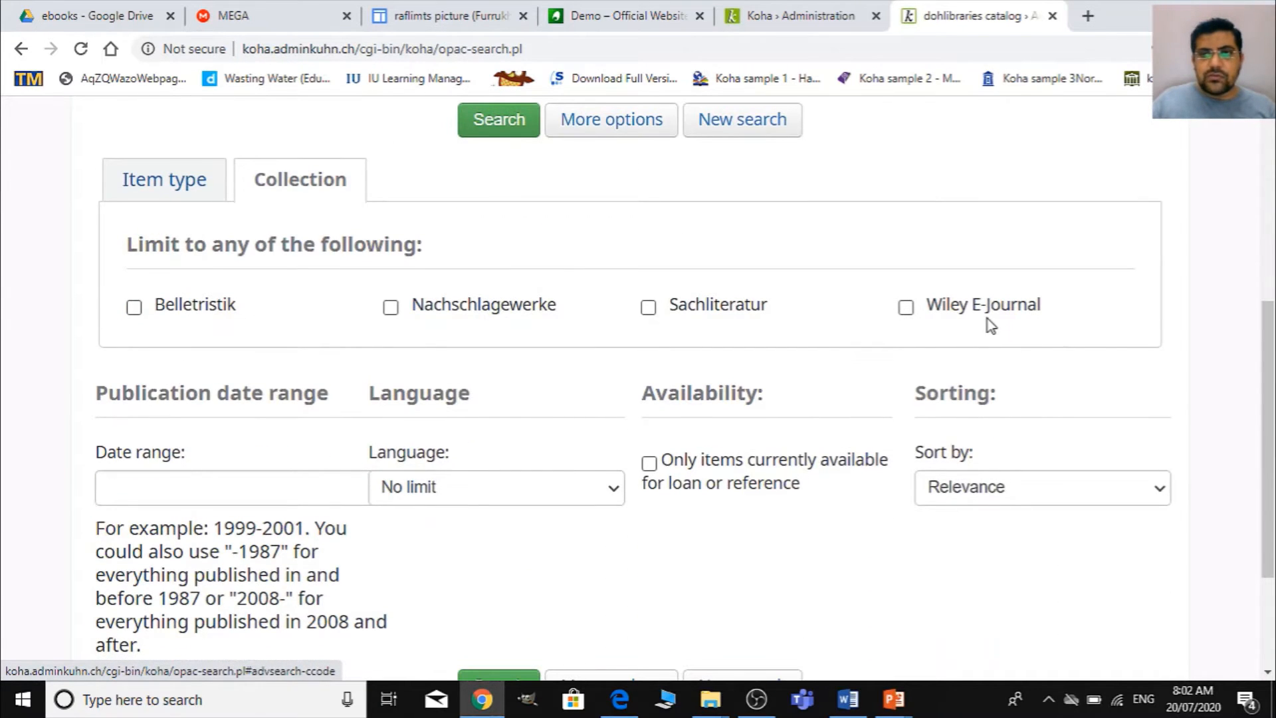
left_click(178, 191)
scroll(345, 253, "up", 4)
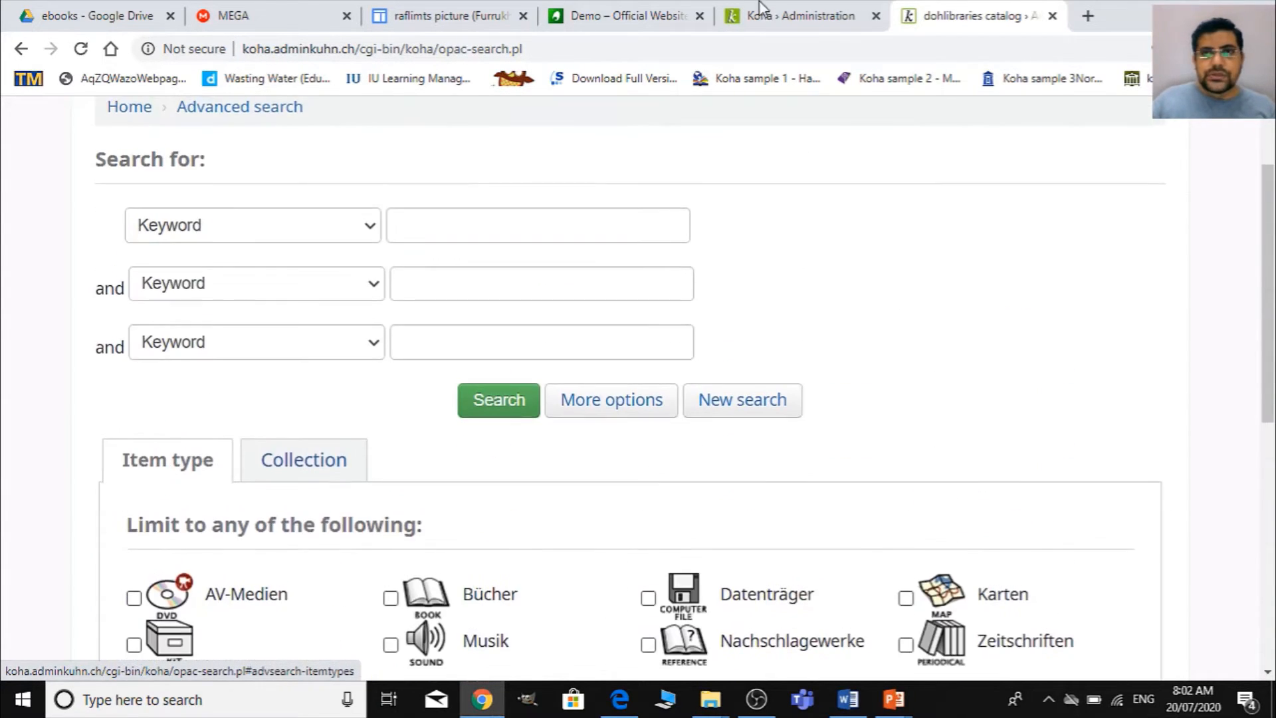
- Review the global system preferences, basic parameters and catalog settings offered on the Koha administration page
left_click(761, 9)
scroll(194, 441, "up", 1)
scroll(399, 532, "down", 3)
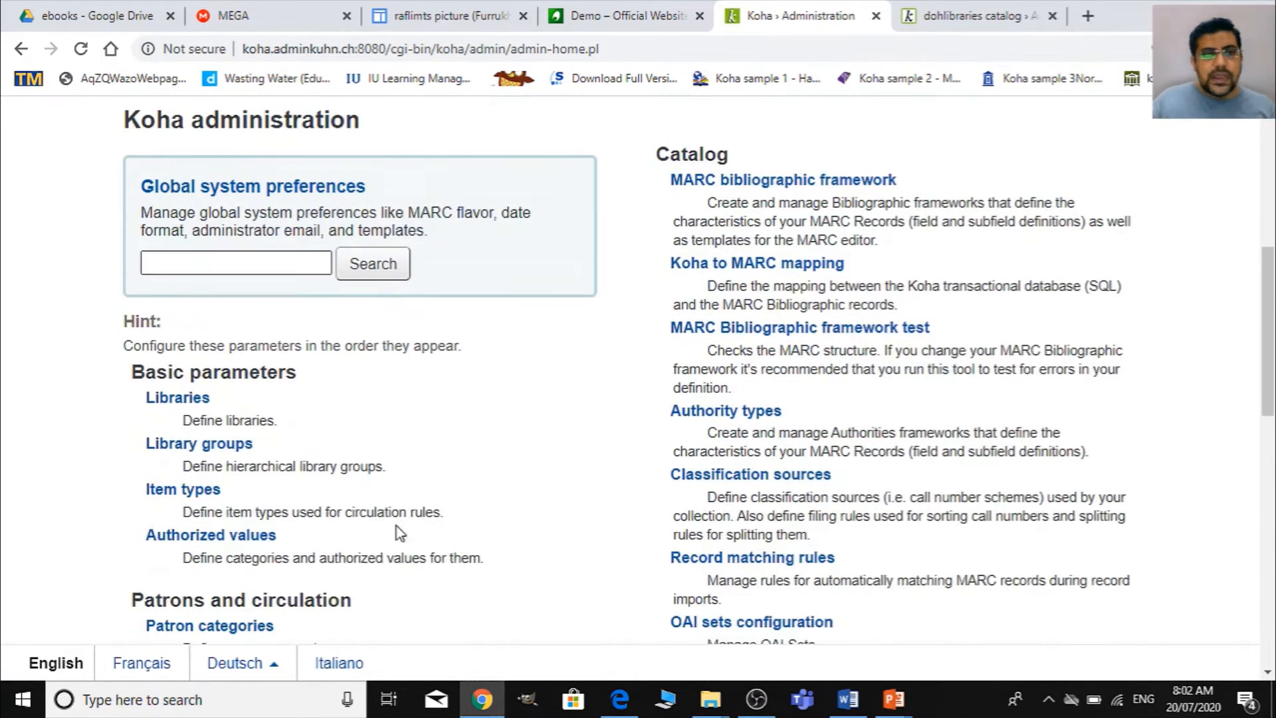
scroll(408, 397, "down", 2)
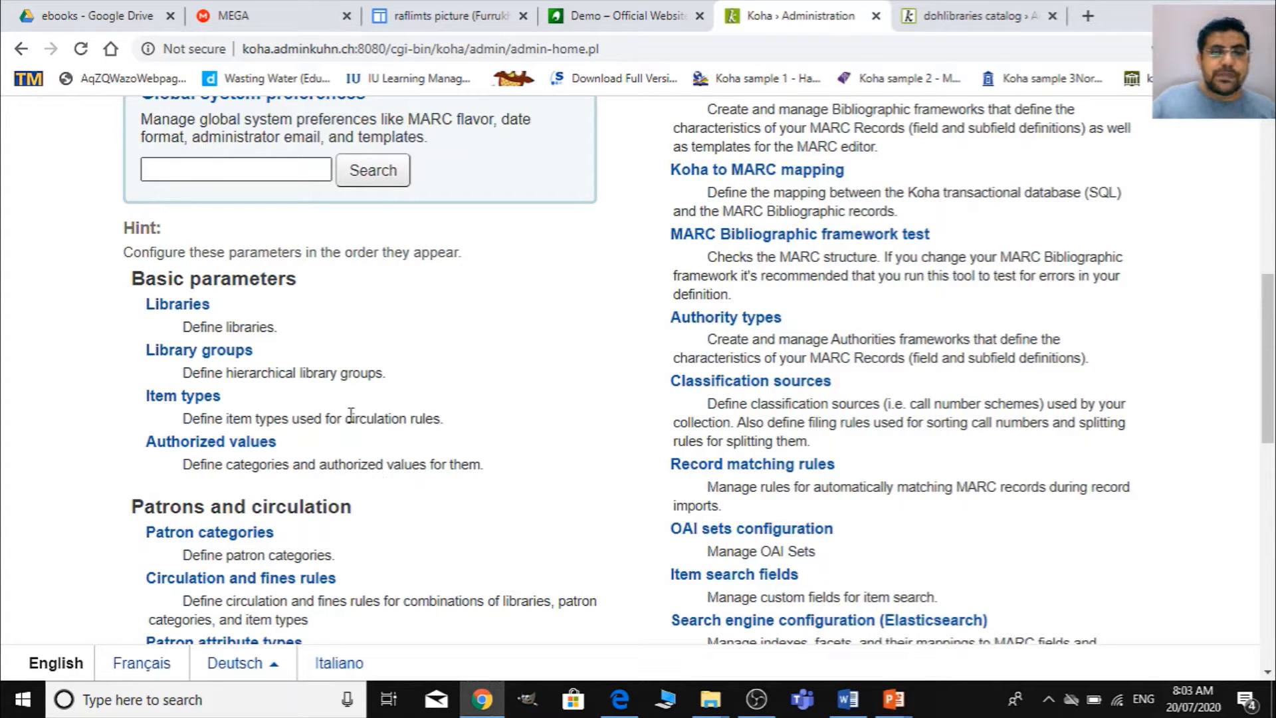
scroll(342, 396, "down", 4)
scroll(202, 287, "up", 6)
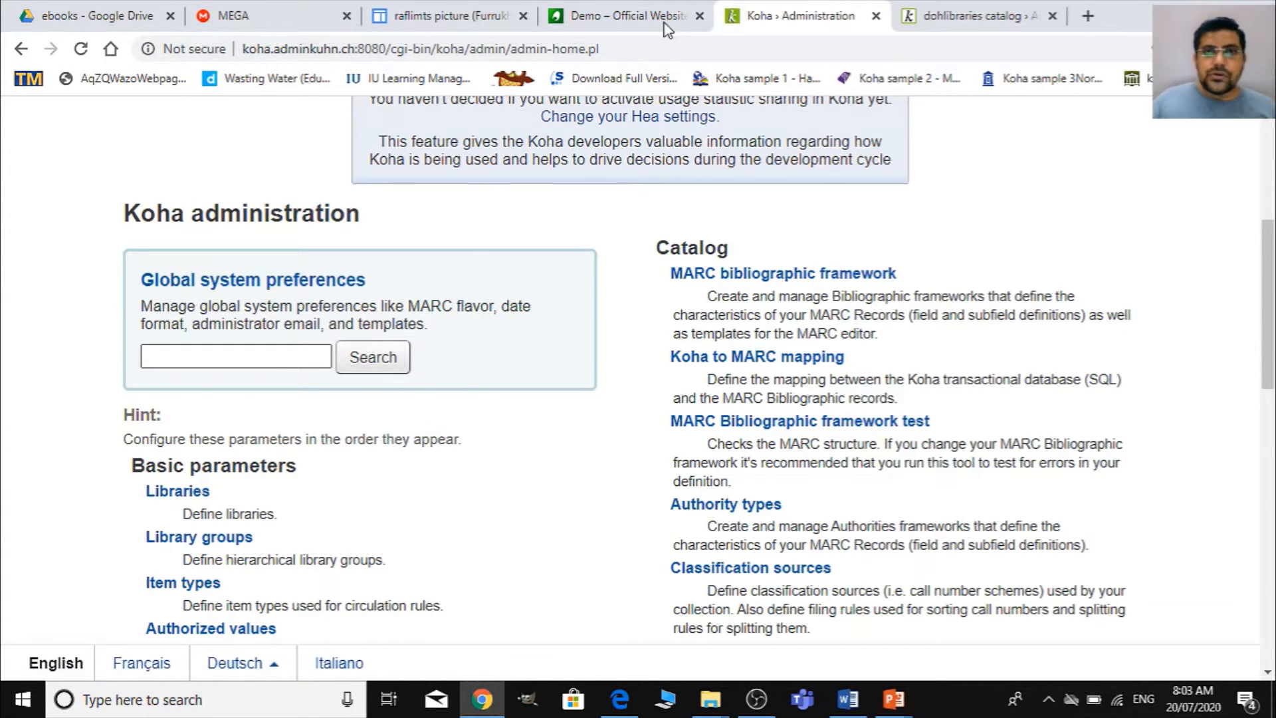
scroll(479, 545, "down", 1)
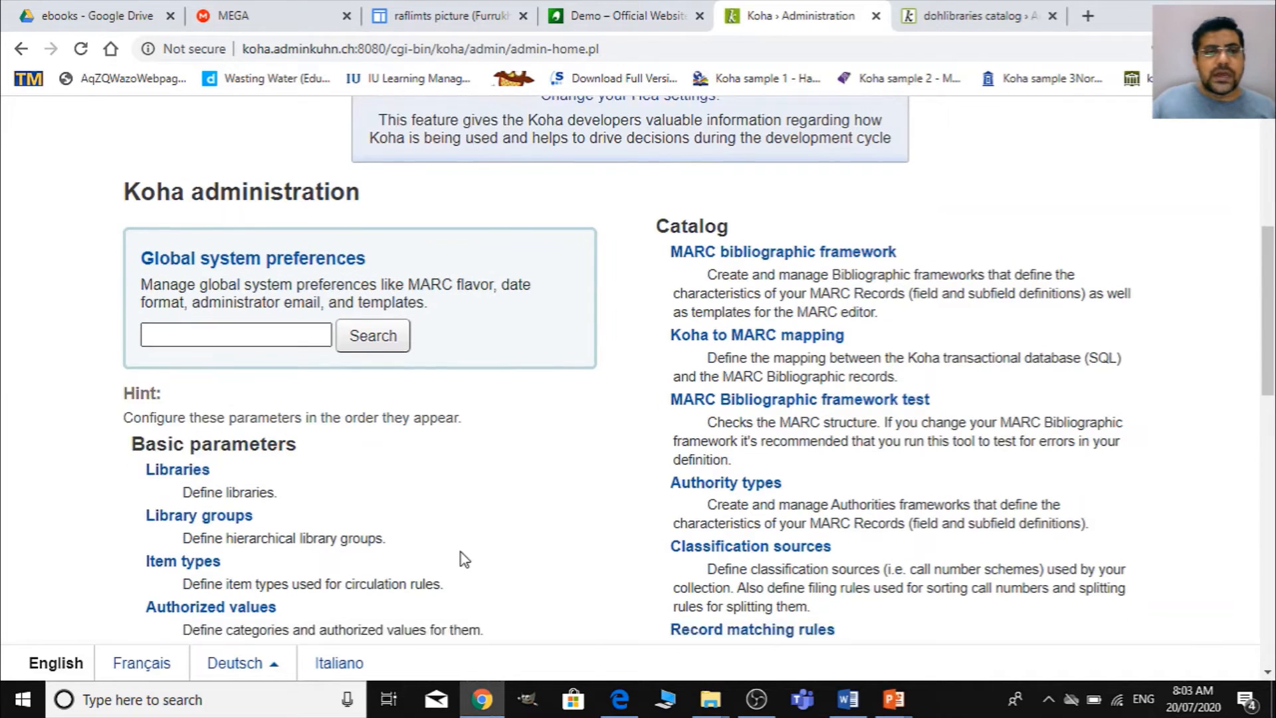
scroll(438, 545, "up", 3)
scroll(375, 445, "down", 1)
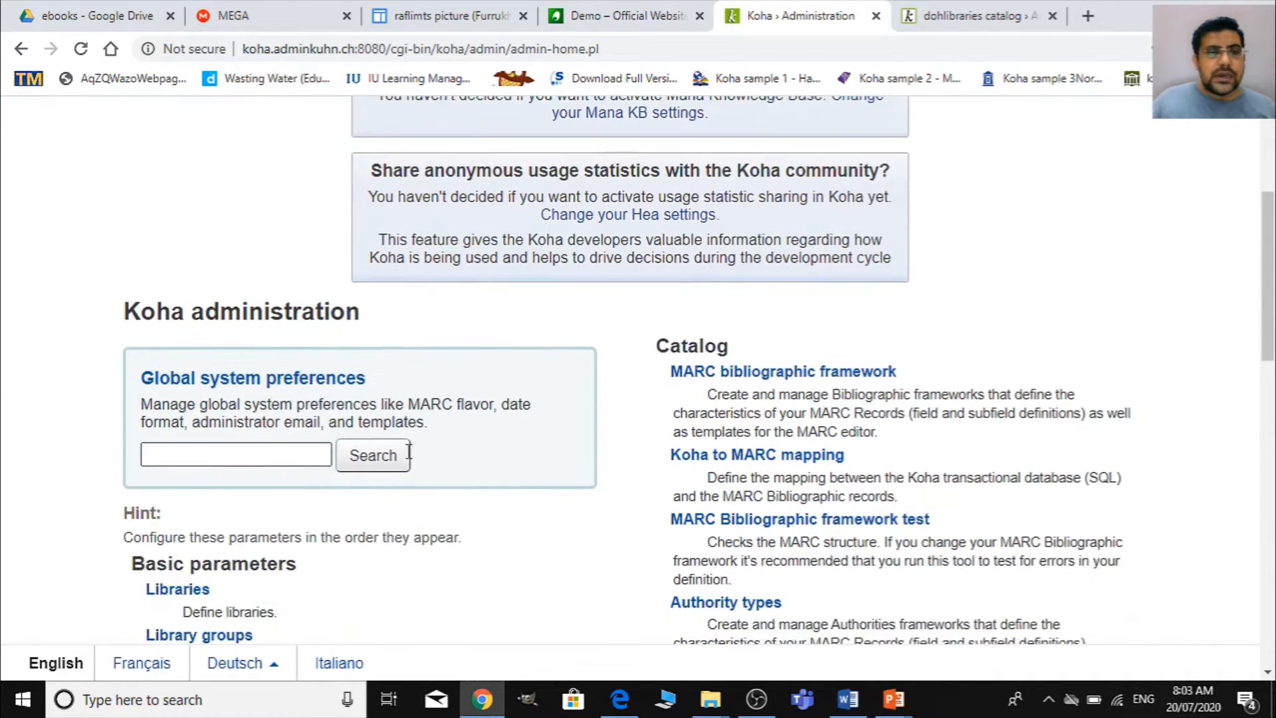
scroll(340, 452, "down", 3)
scroll(340, 452, "up", 6)
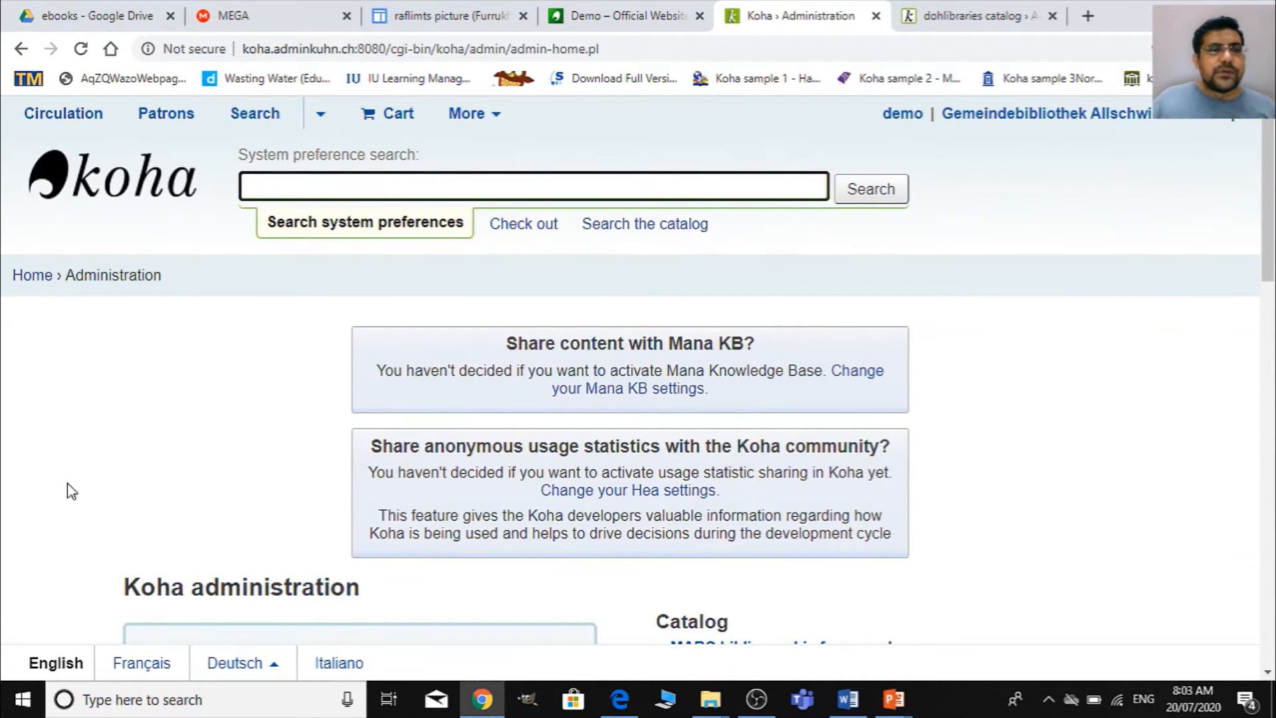
- Go to Koha's cataloging module from the staff home page and bring up the framework choices for a new record
left_click(18, 275)
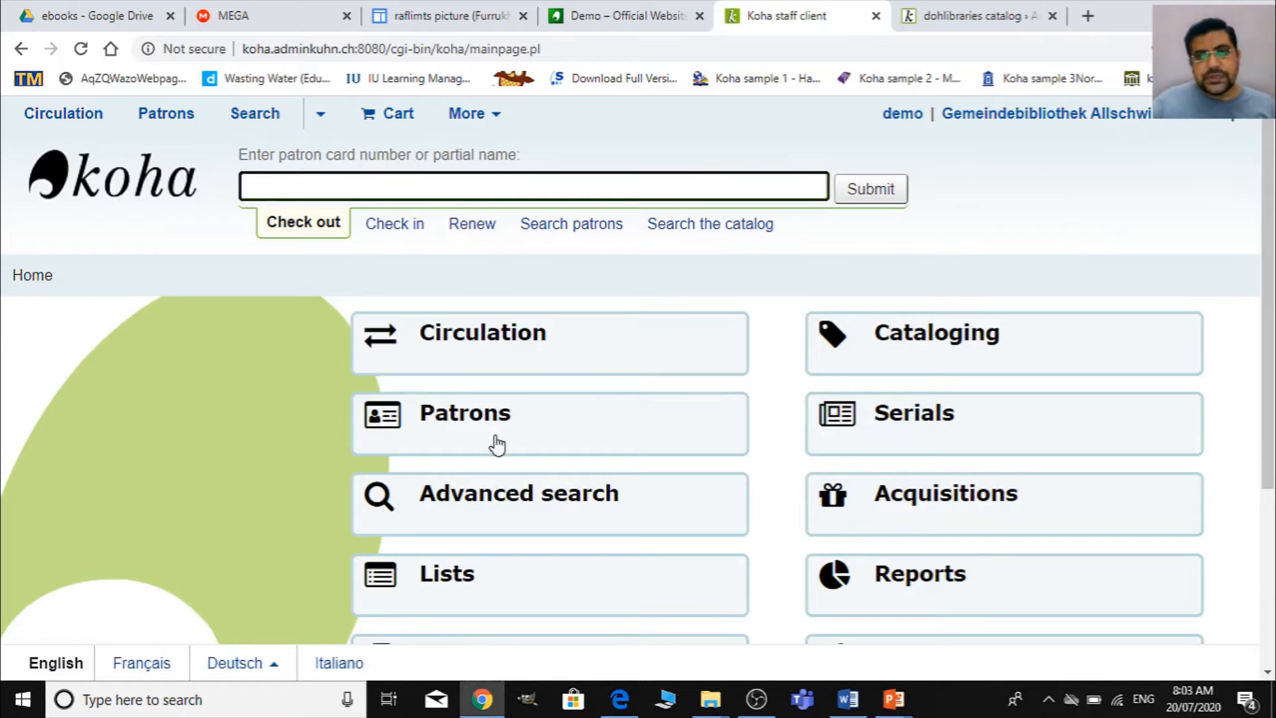
left_click(1065, 359)
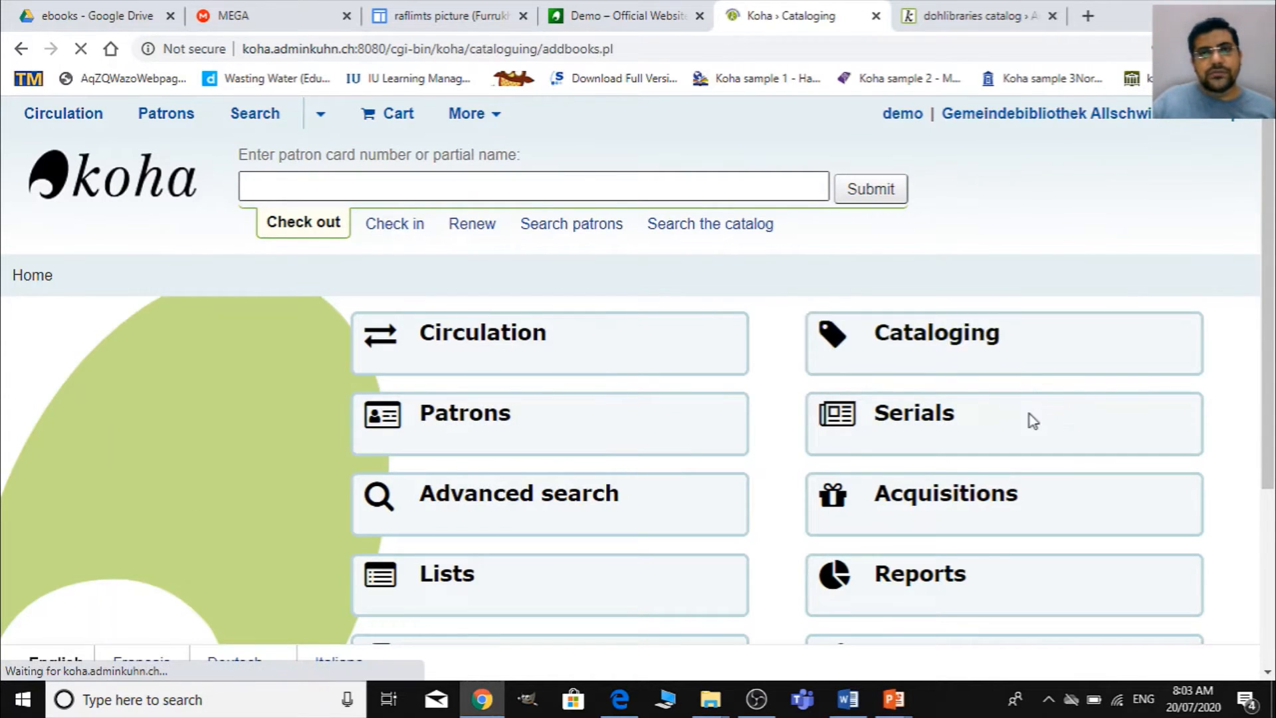
left_click(172, 339)
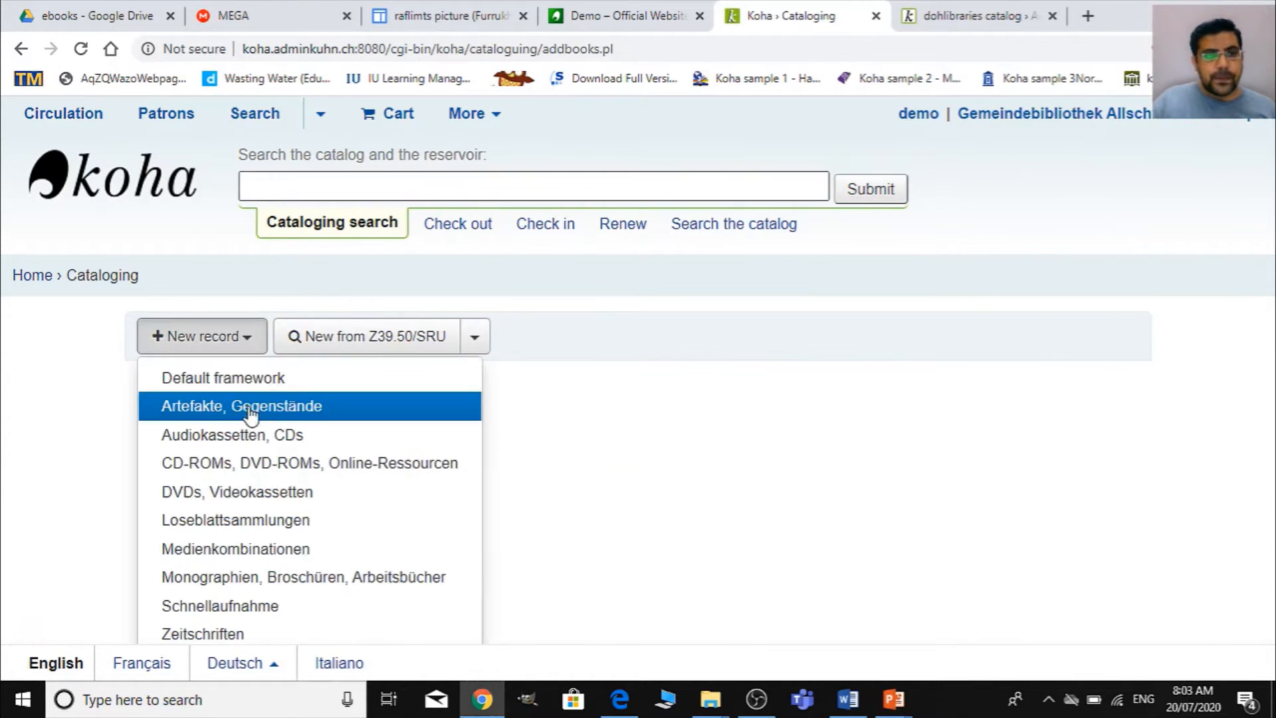
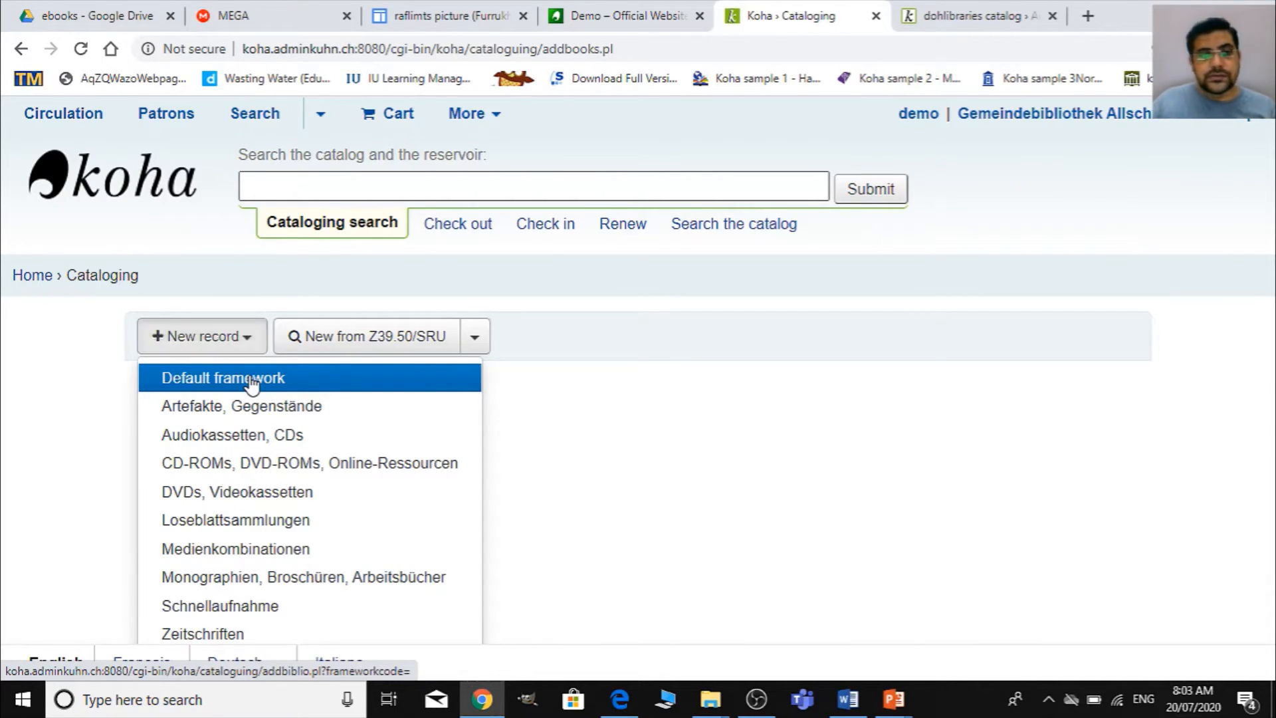
- Start a new record with the Default framework and fill the required control fields 000, 003, 005 and 008 with their default values
left_click(171, 378)
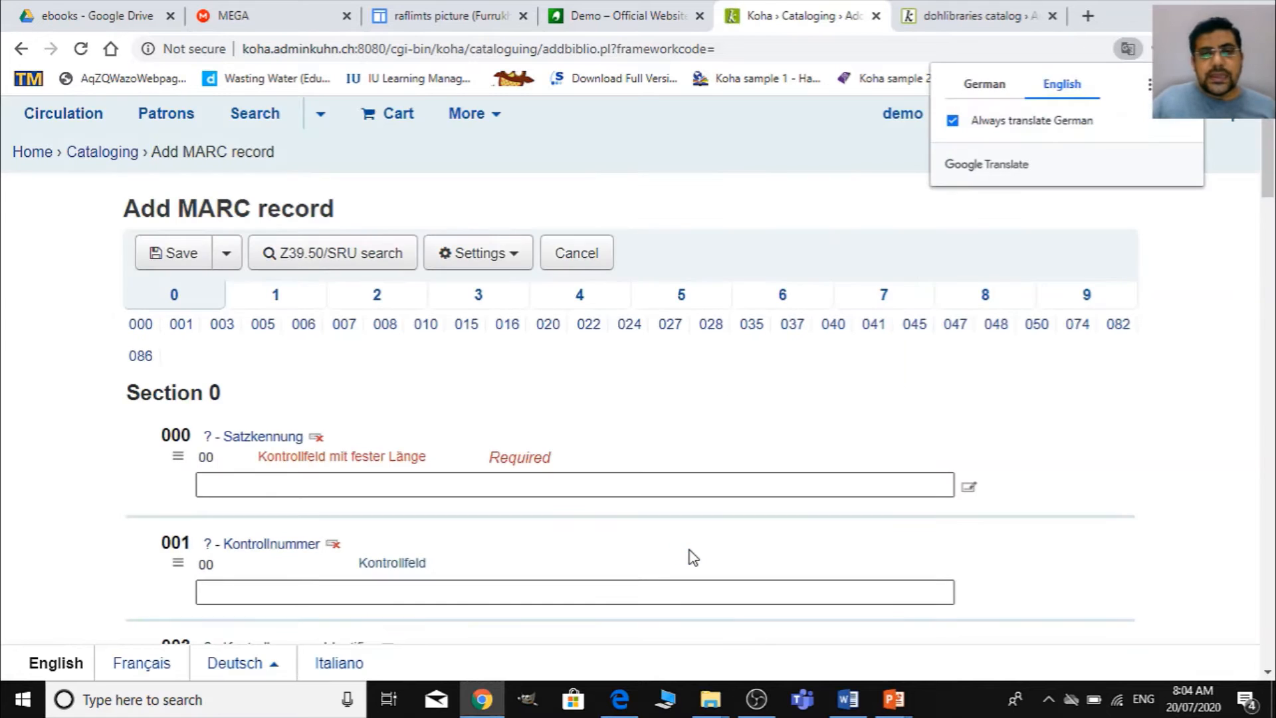
scroll(362, 451, "down", 4)
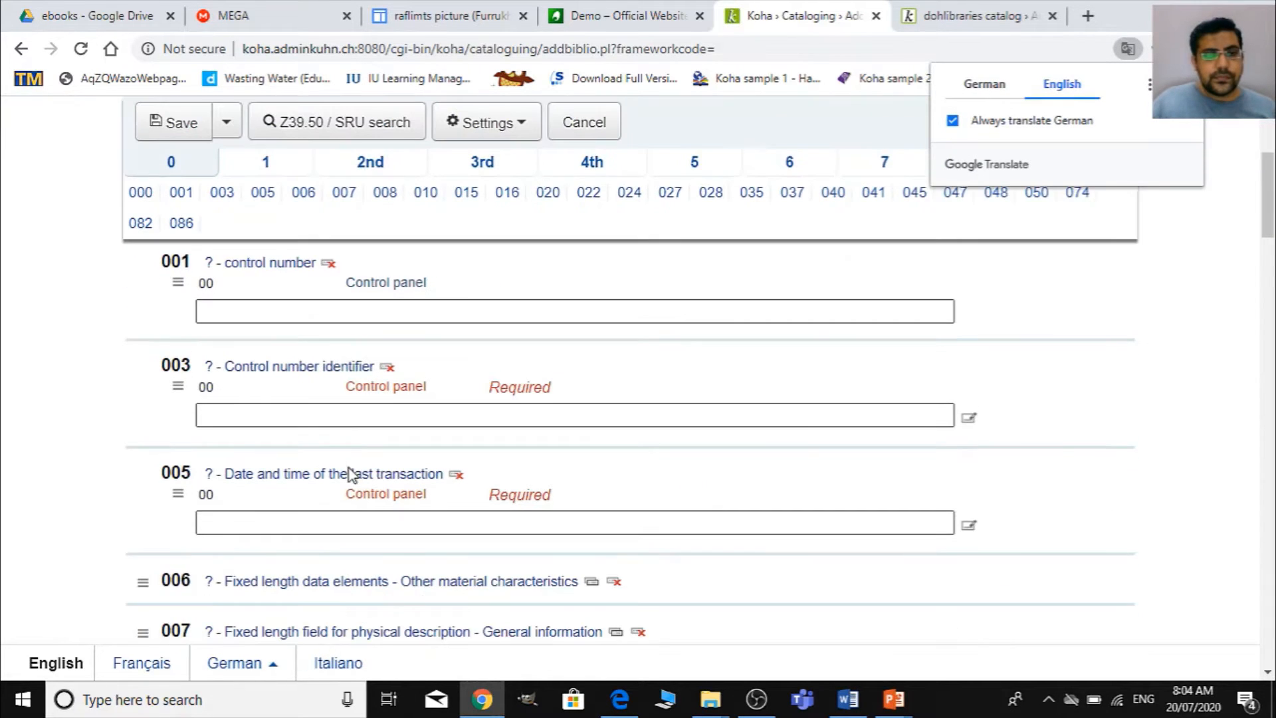
scroll(330, 454, "up", 3)
left_click(317, 390)
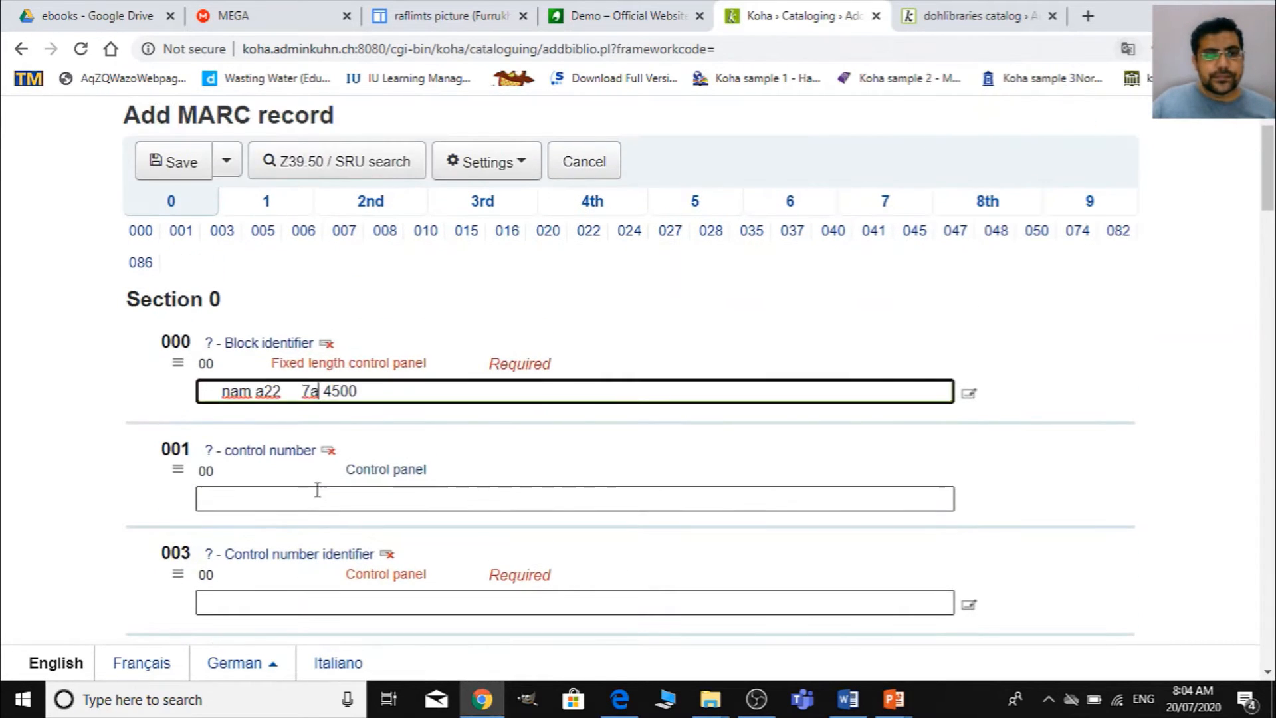
key("Tab")
scroll(351, 568, "down", 3)
key("Tab")
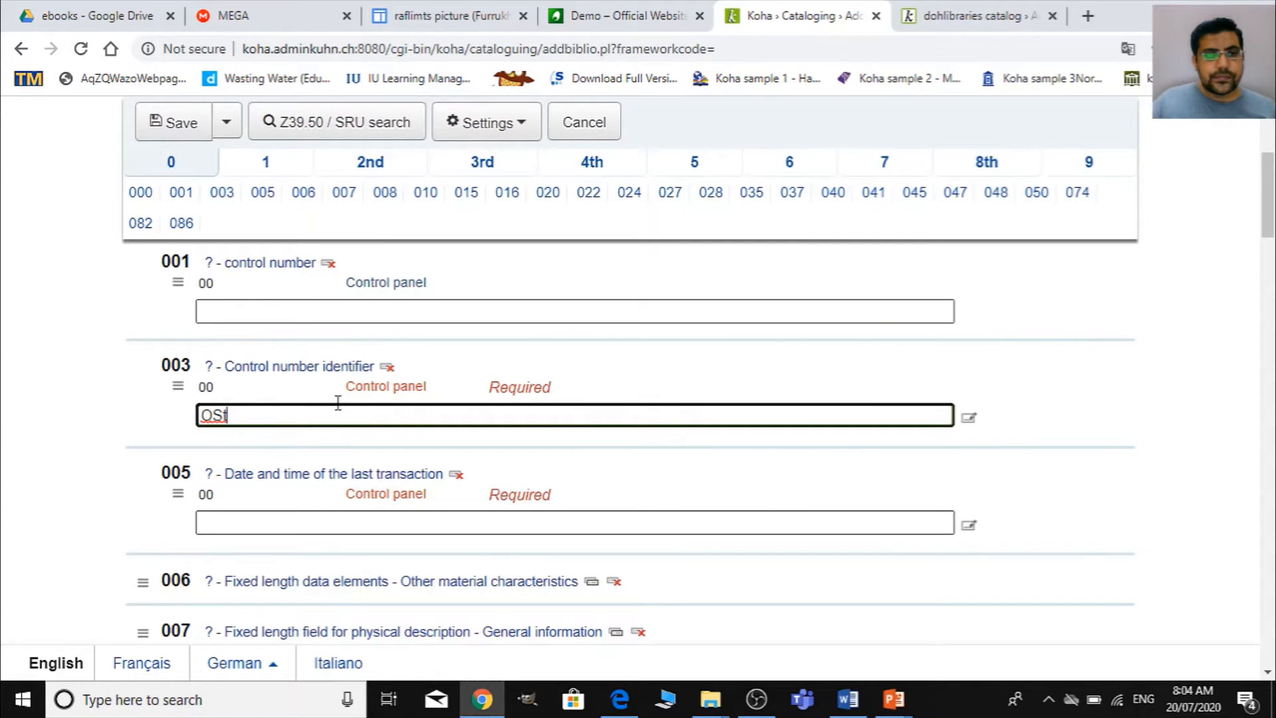
left_click(319, 521)
scroll(346, 505, "down", 4)
left_click(382, 413)
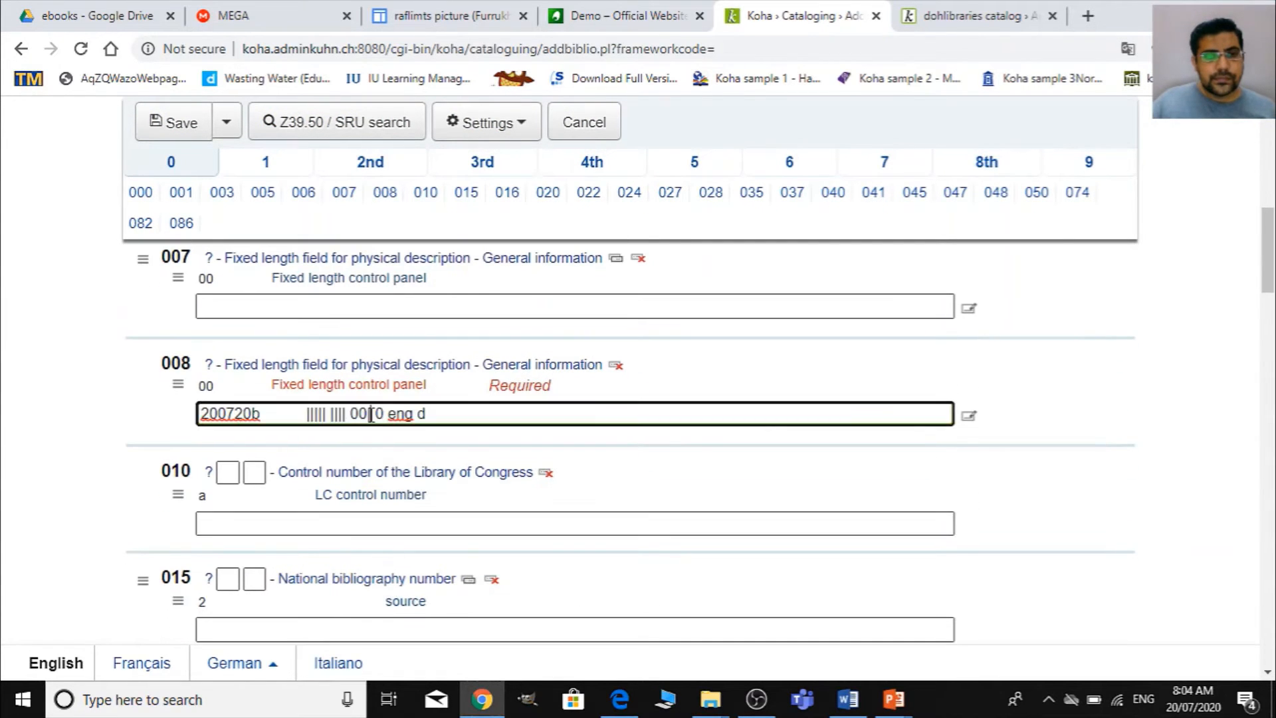
- Enter raflimts as the required transfer agency in field 040, subfield c
scroll(378, 544, "down", 1)
scroll(377, 543, "down", 10)
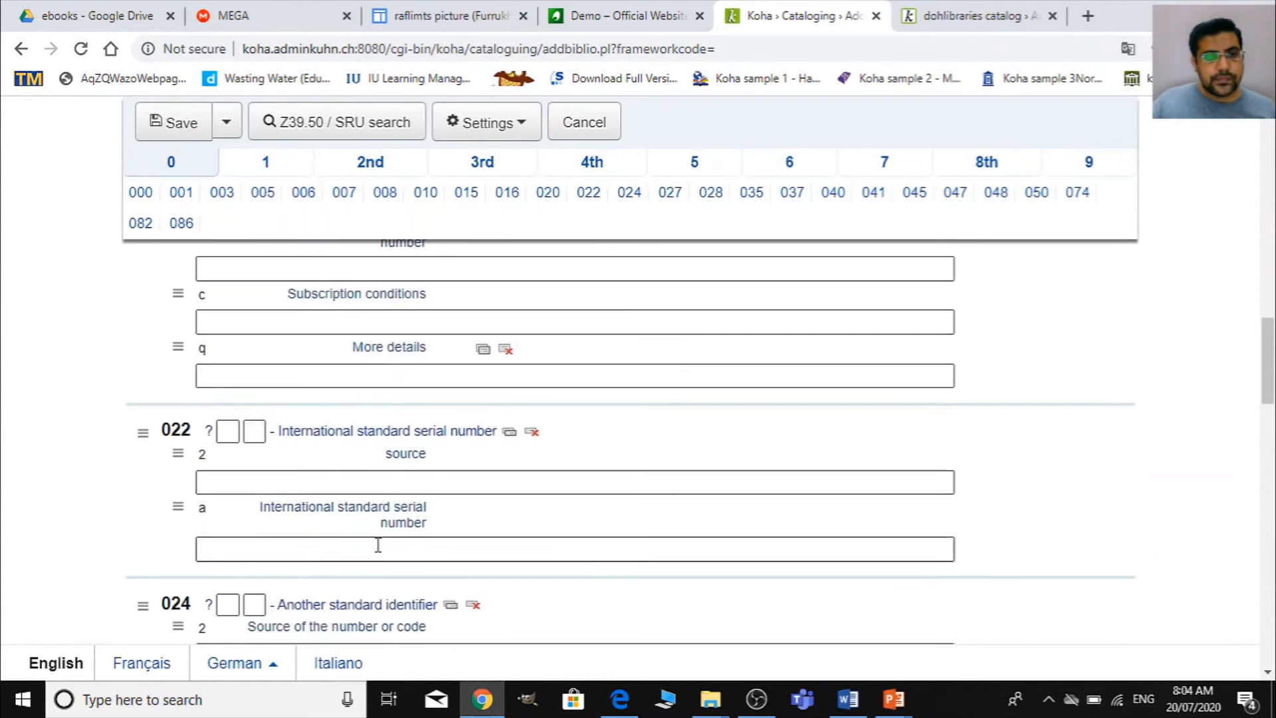
scroll(376, 545, "down", 8)
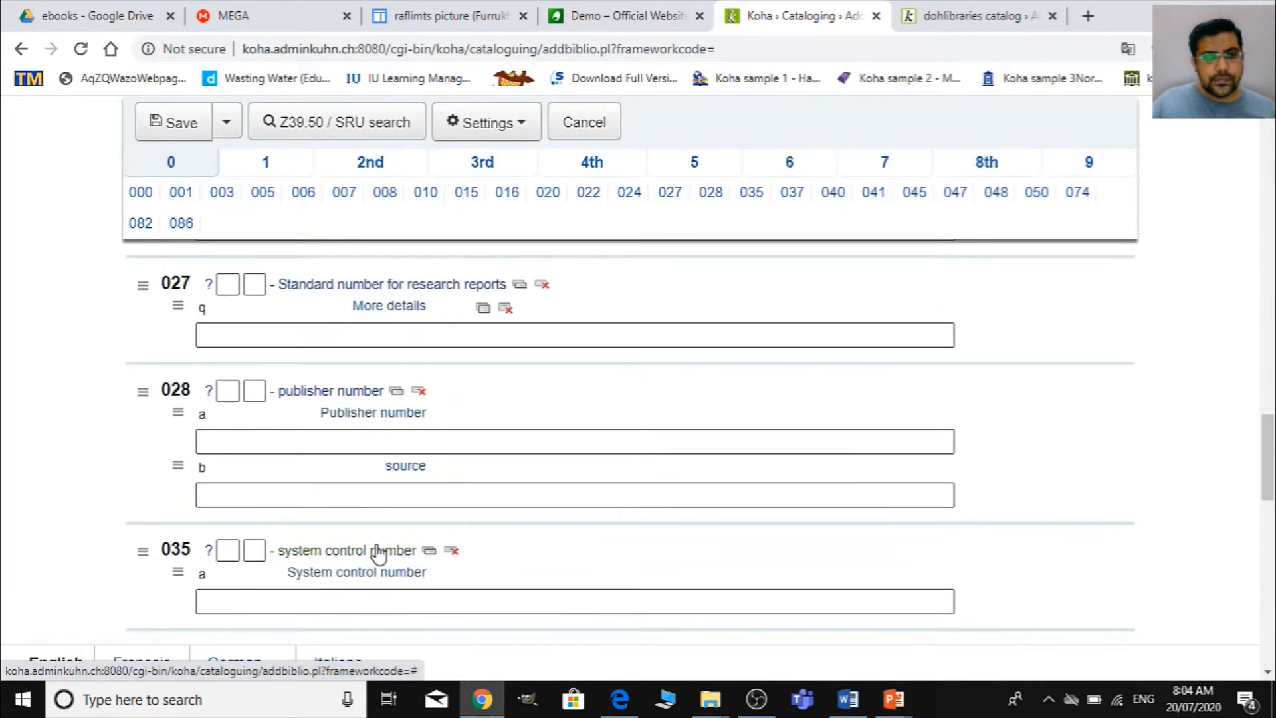
scroll(377, 553, "down", 5)
left_click(377, 493)
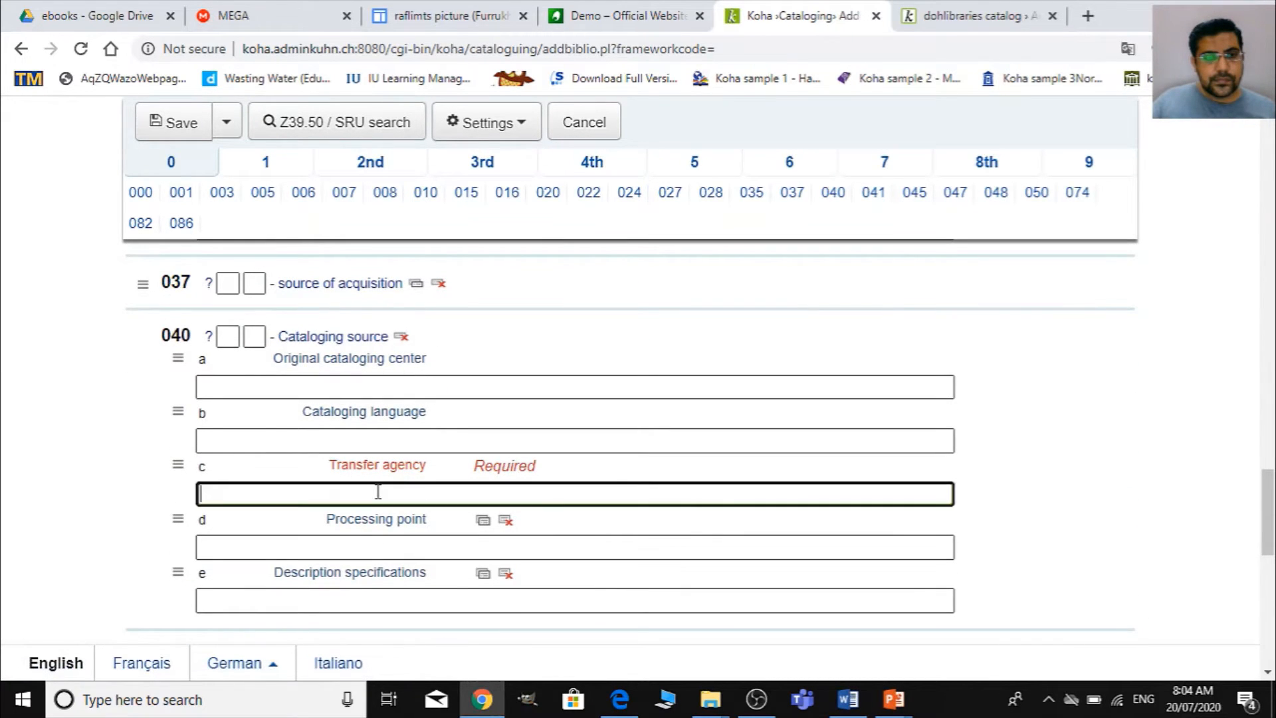
type("raf")
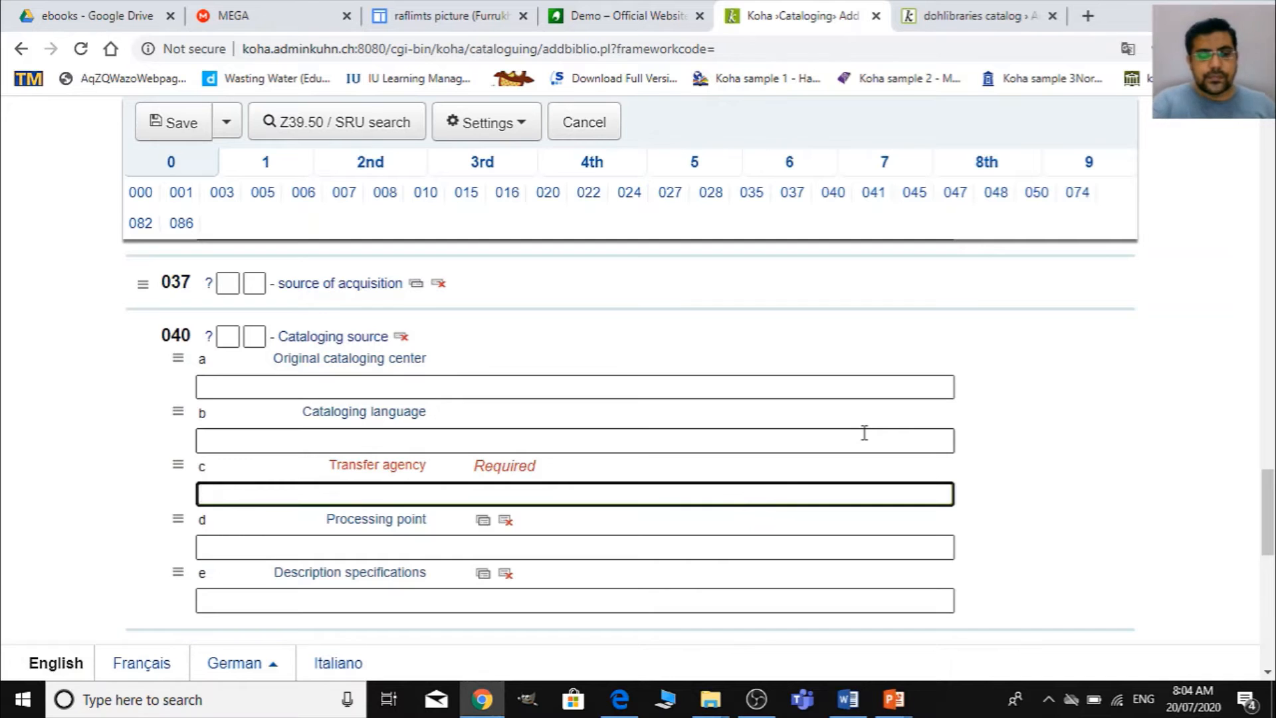
type("limts")
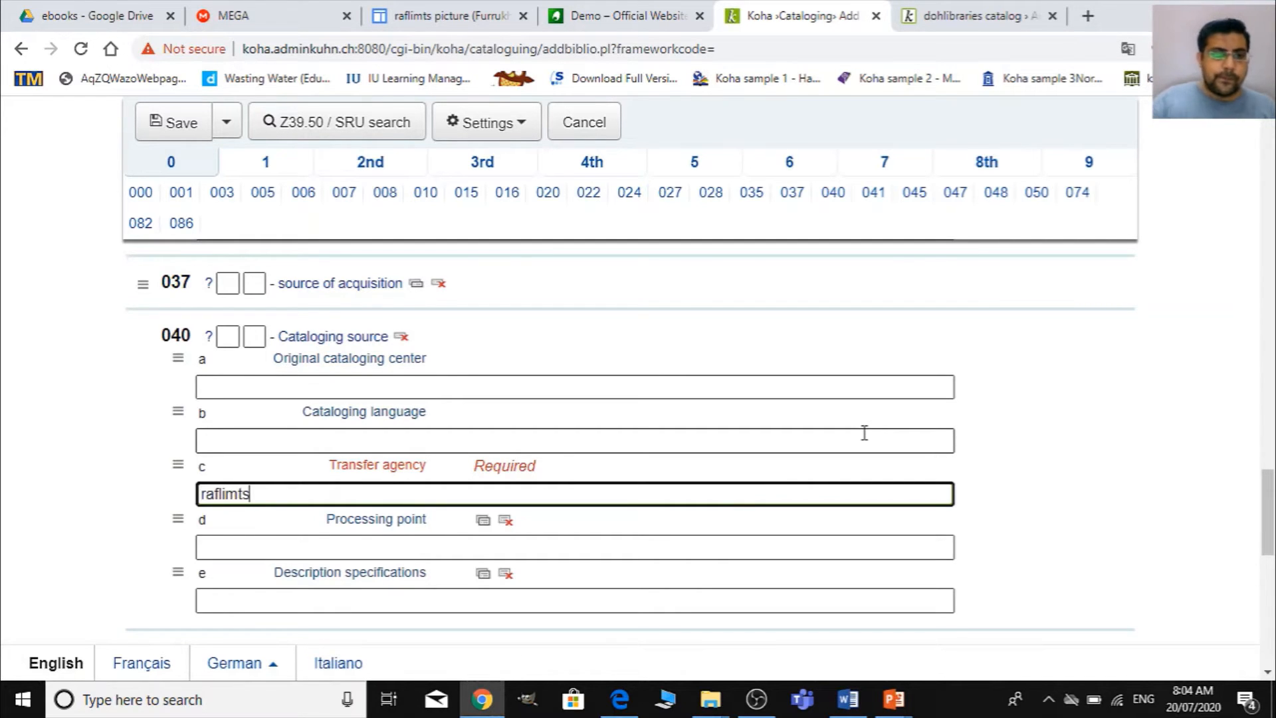
- Go to the ISBN subfield 020 a of the record and open the dealing-with-difficult-people PDF from the eBooks folder
scroll(578, 308, "down", 6)
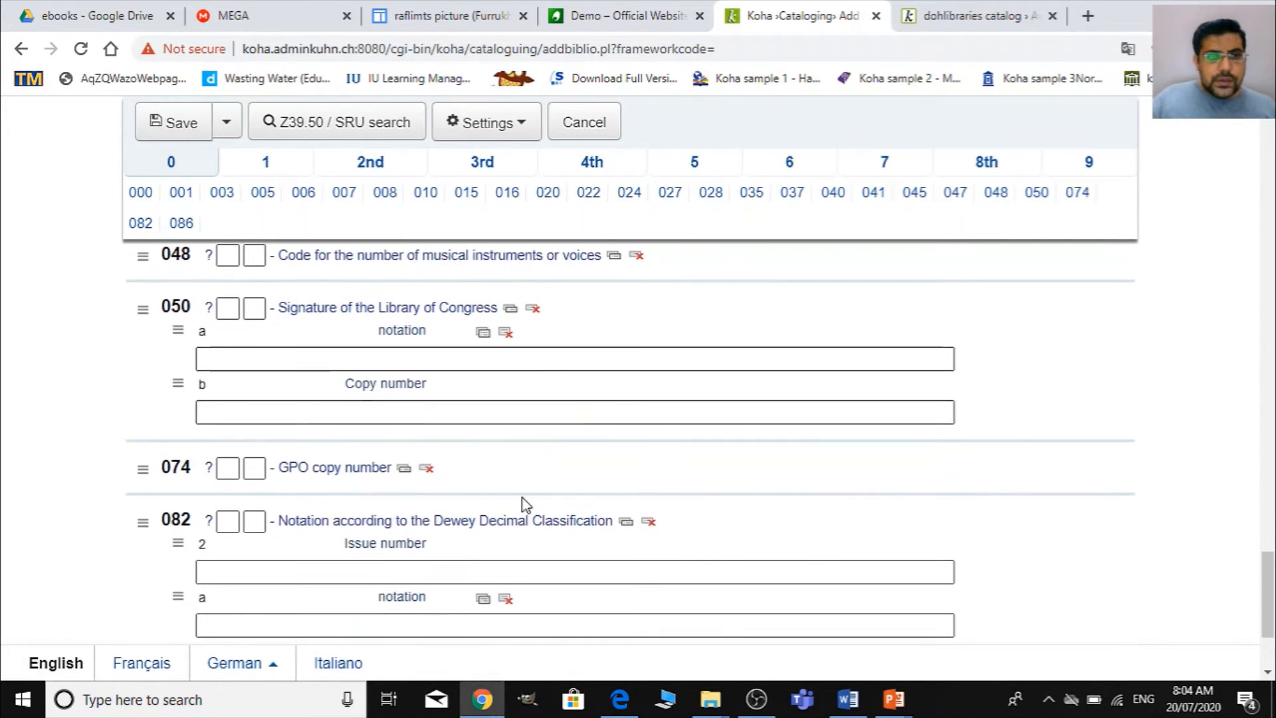
scroll(521, 505, "up", 5)
scroll(519, 533, "up", 10)
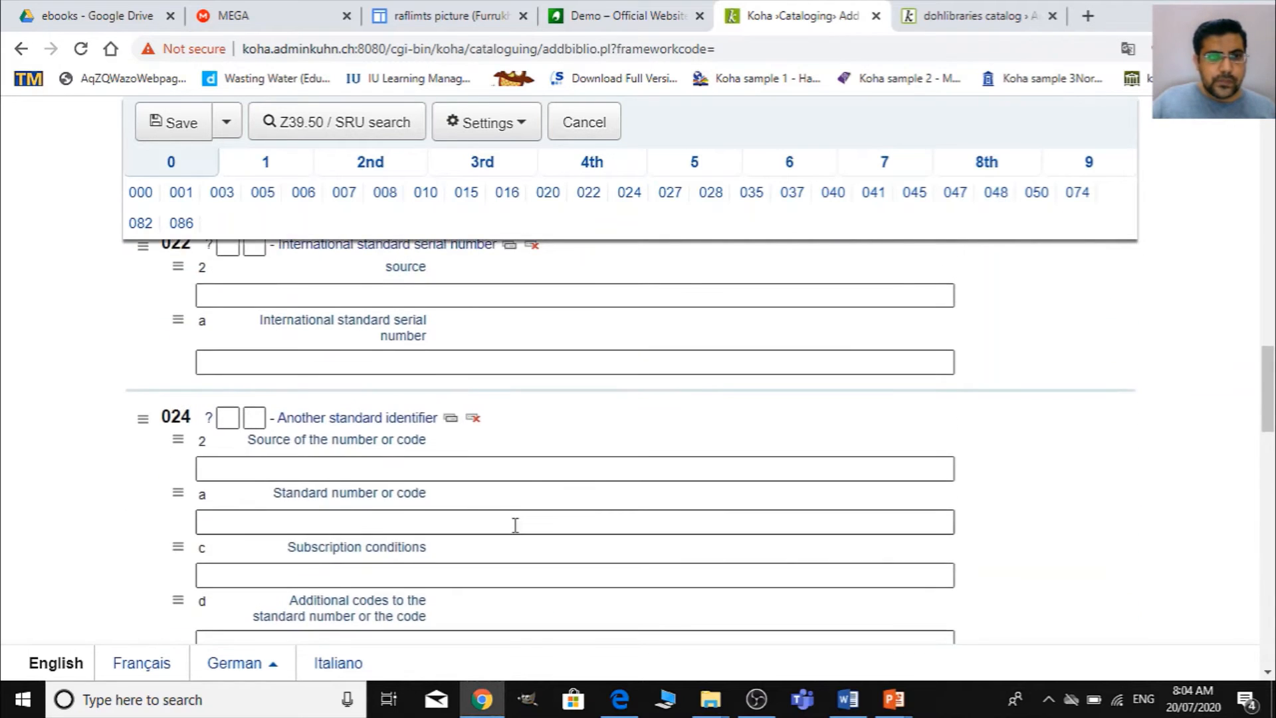
scroll(479, 350, "up", 7)
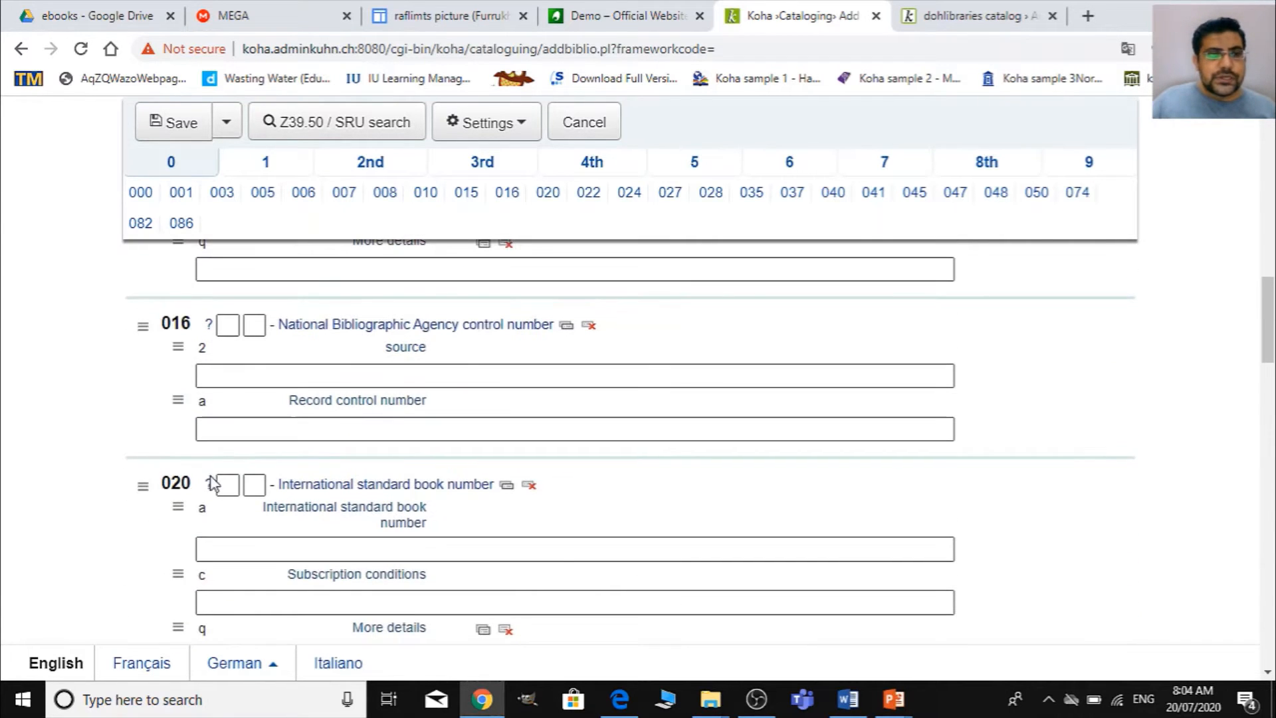
left_click(247, 544)
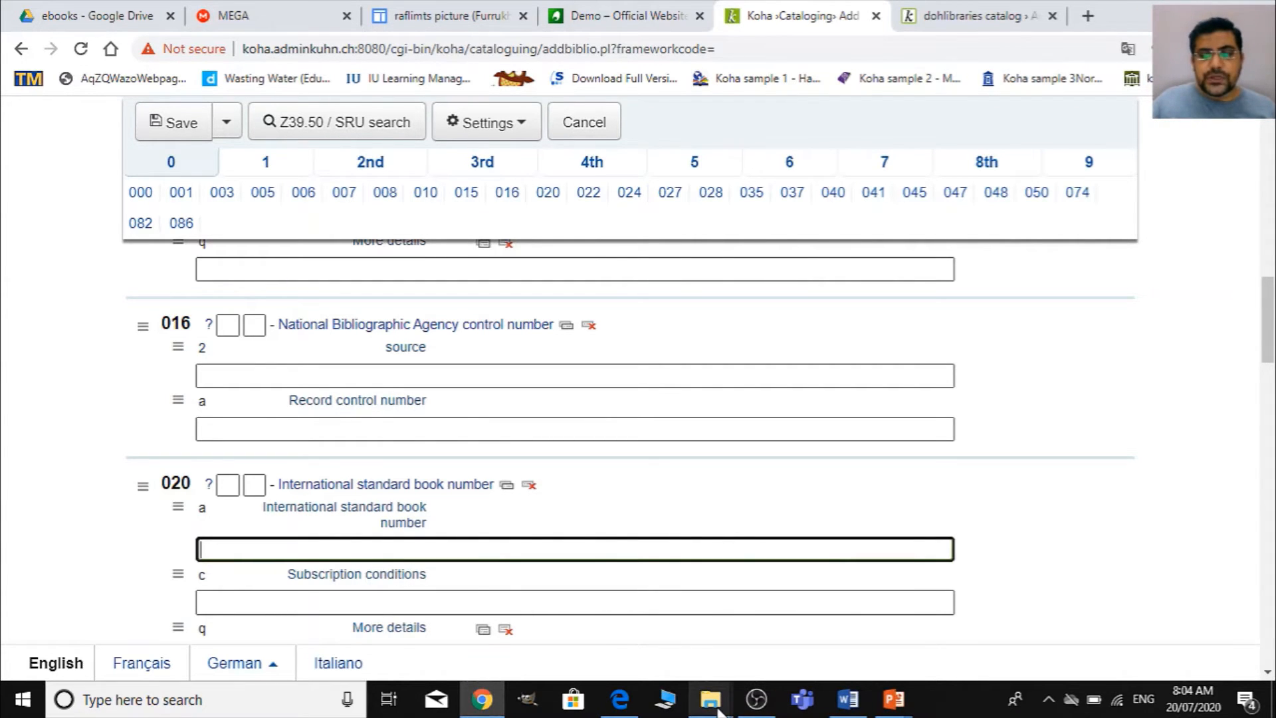
mouse_move(717, 708)
left_click(763, 658)
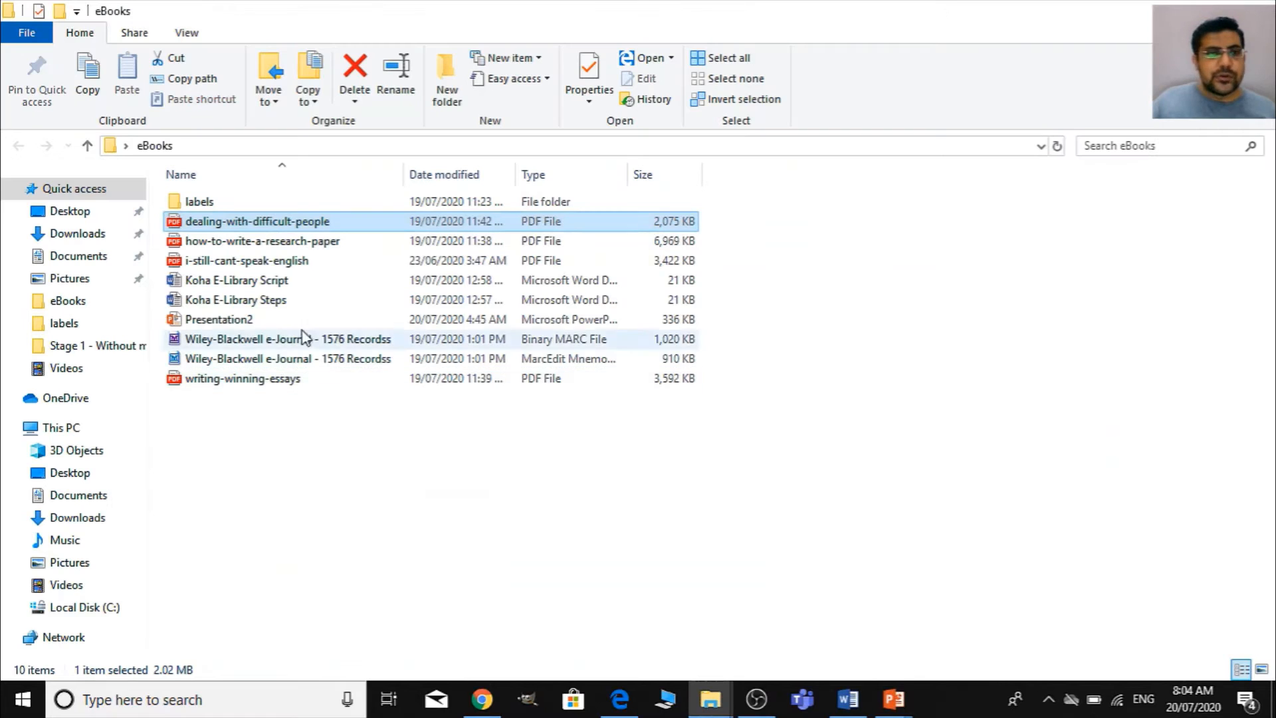
right_click(325, 216)
left_click(345, 227)
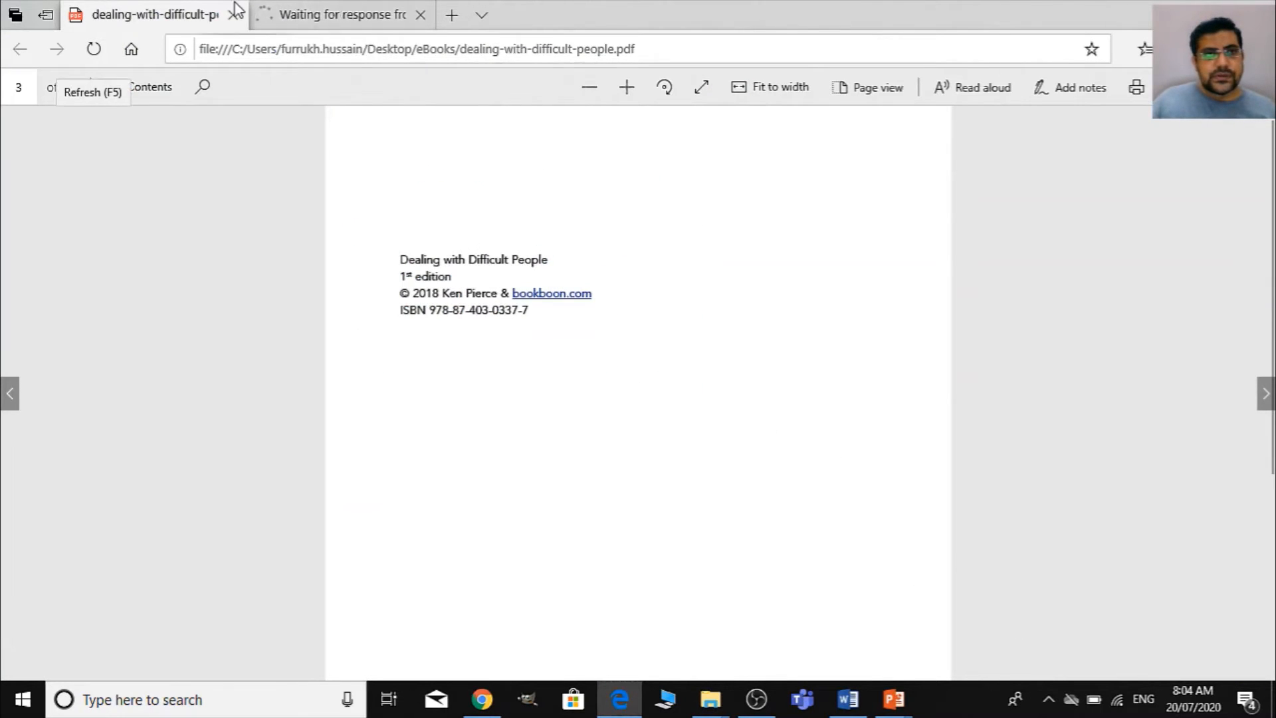
- Look through the opening pages of the Dealing With Difficult People PDF for its edition, publisher and ISBN details
left_click(268, 25)
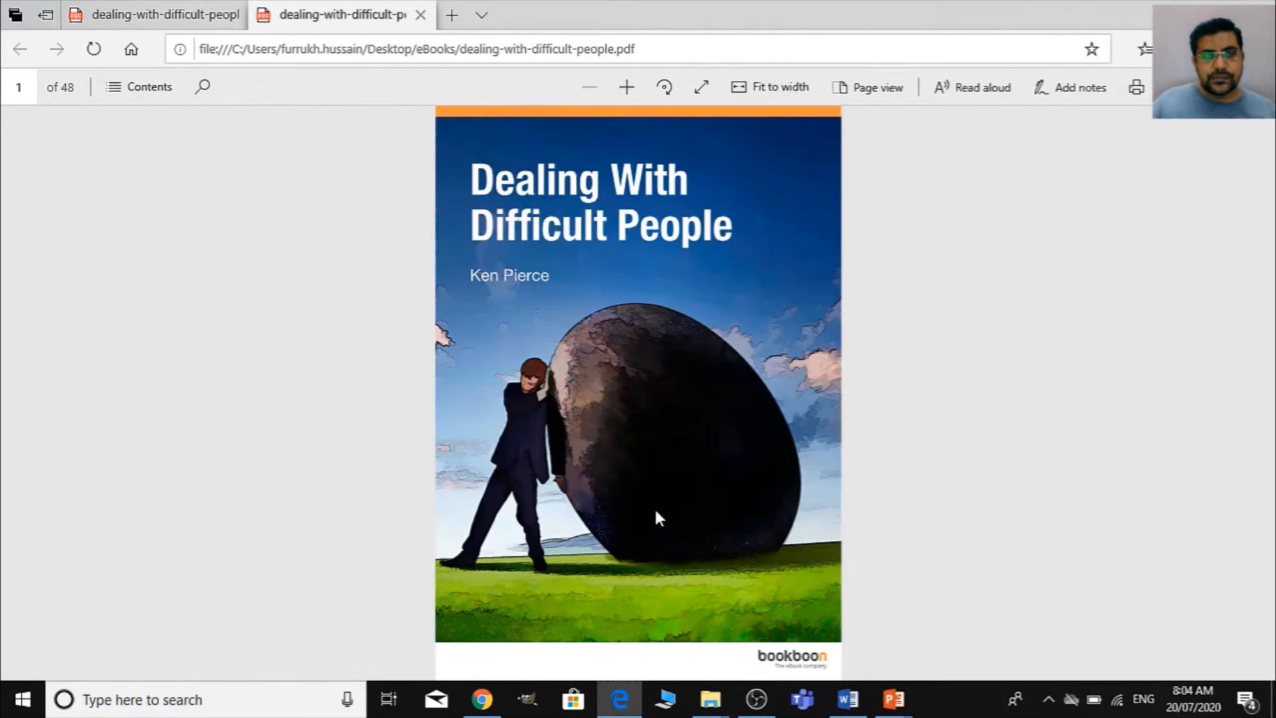
scroll(667, 487, "up", 1)
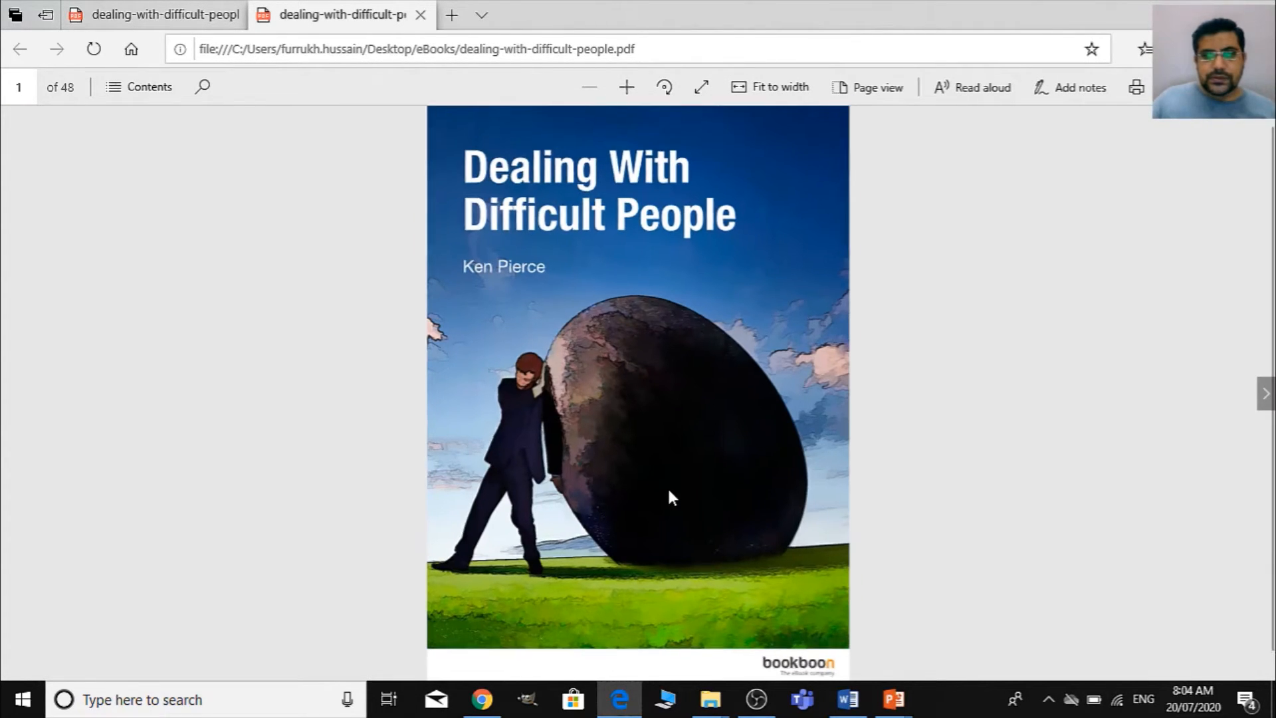
scroll(670, 490, "up", 1)
scroll(669, 490, "down", 2)
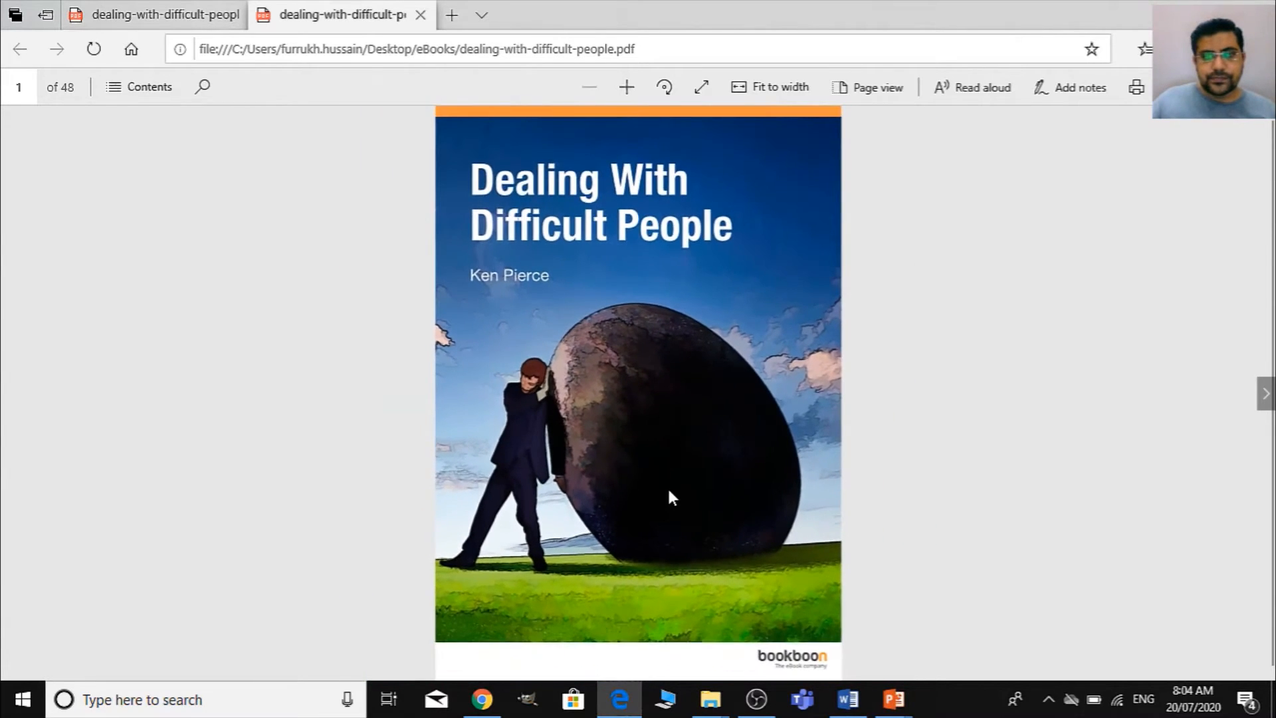
scroll(669, 491, "down", 1)
scroll(669, 490, "down", 1)
scroll(669, 491, "up", 2)
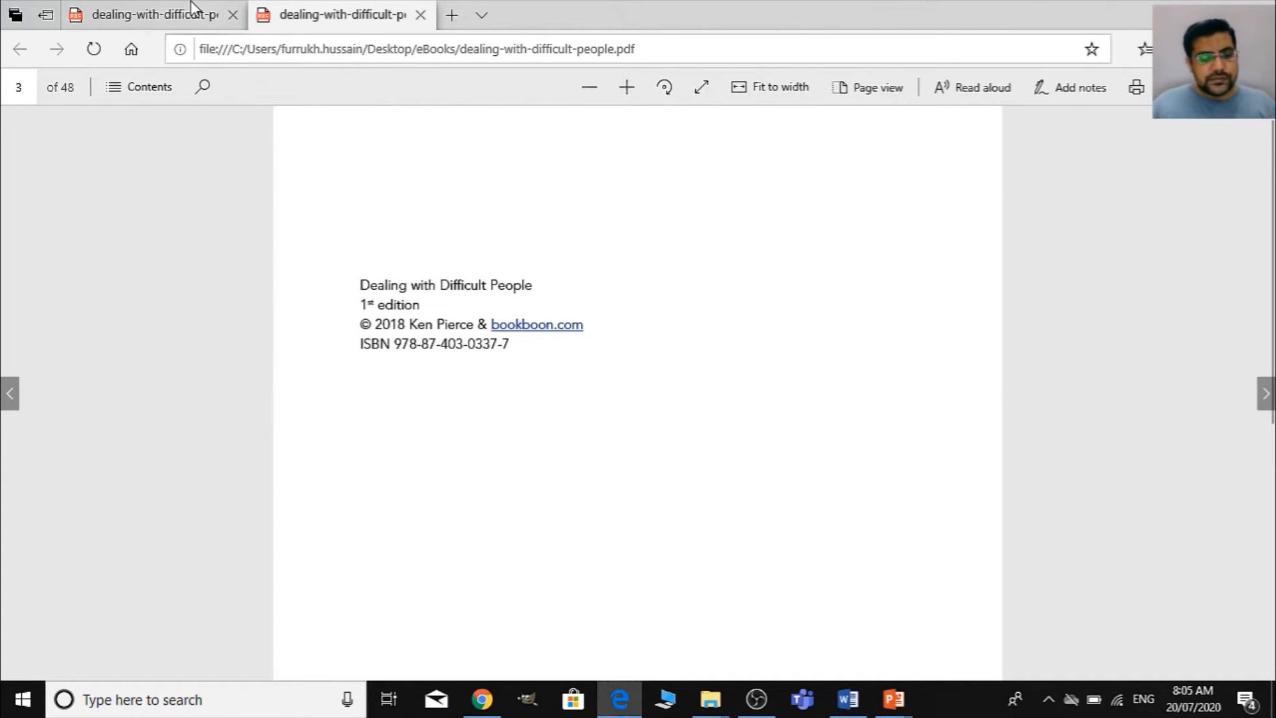
key("alt+Tab")
key("alt+Tab")
key("Tab")
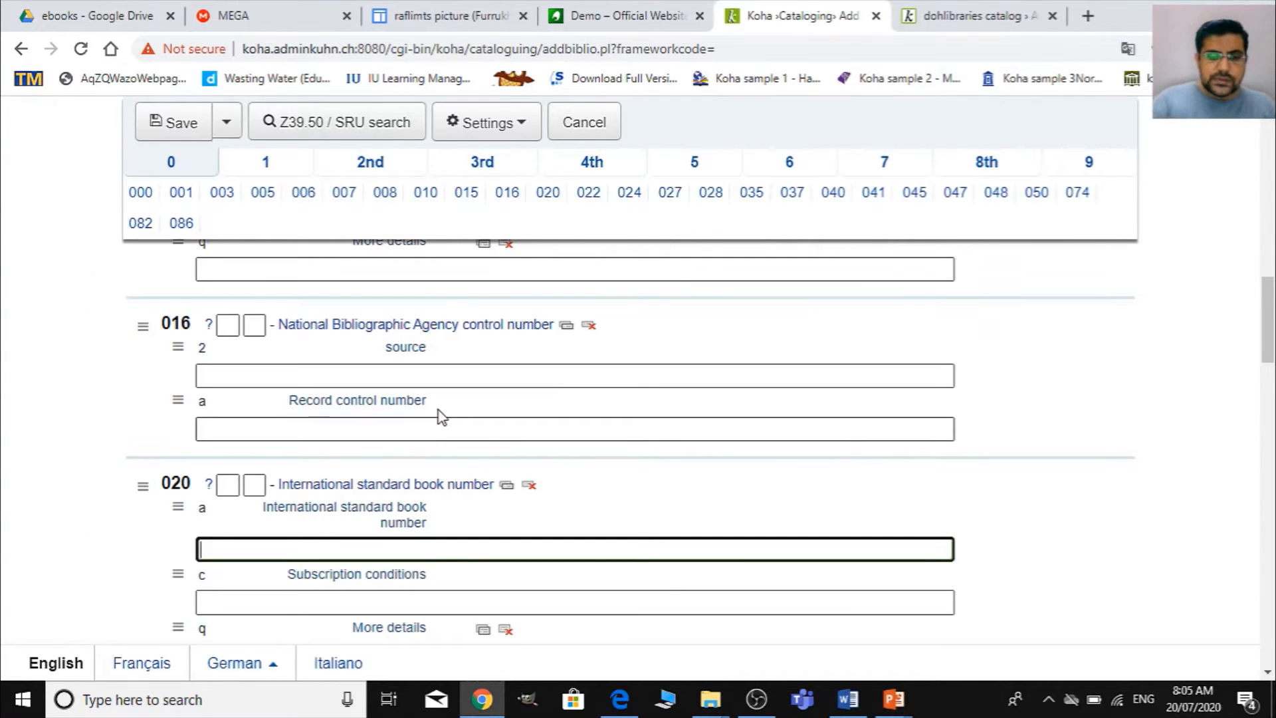
type("9788")
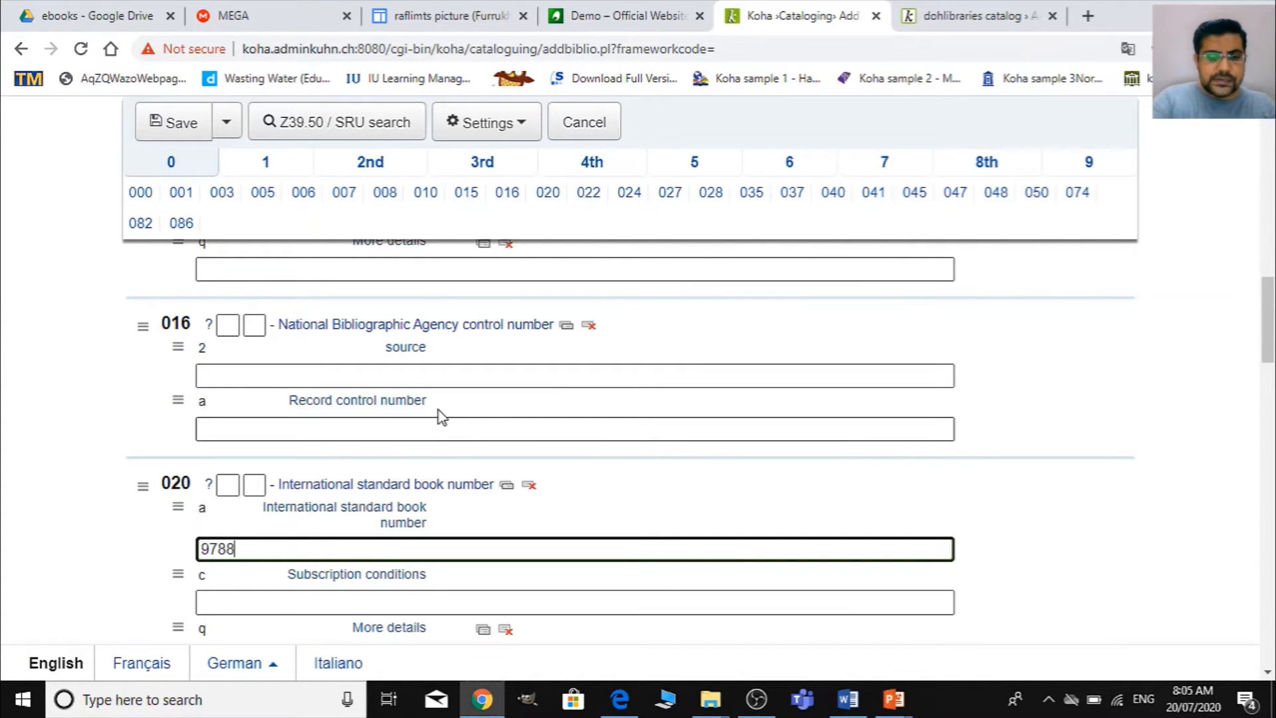
type("740")
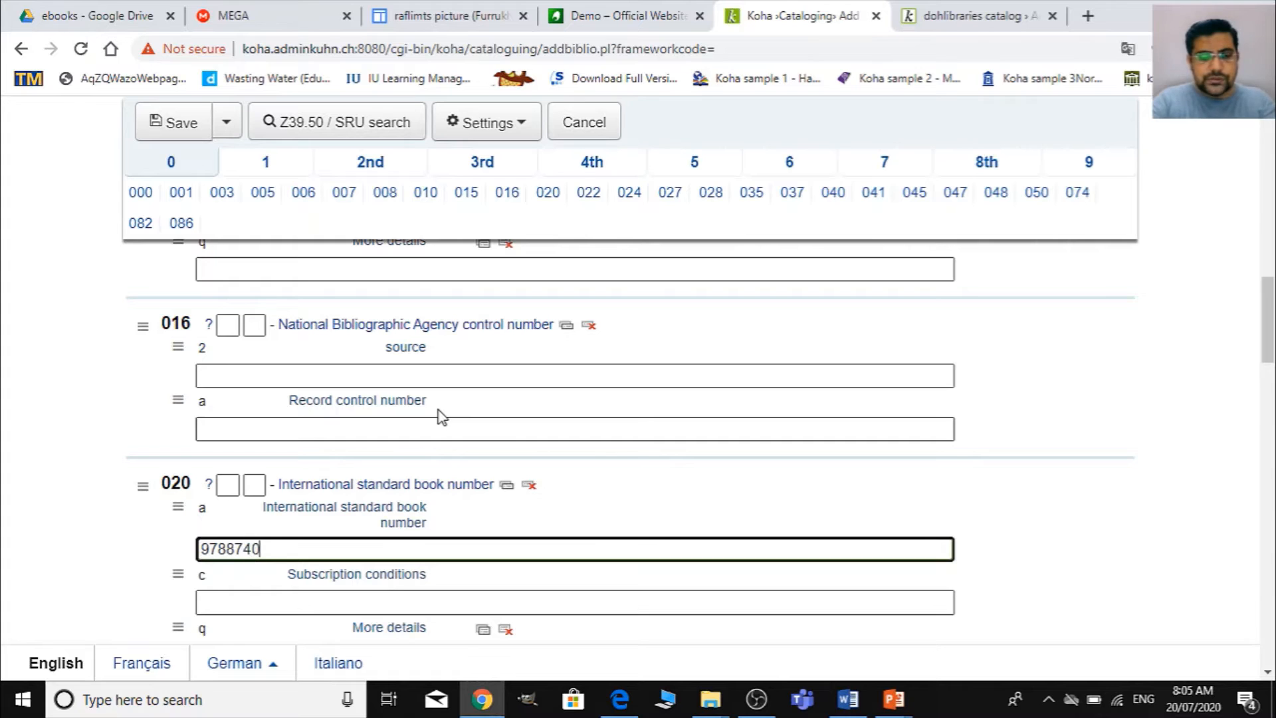
type("3")
key("alt+Tab")
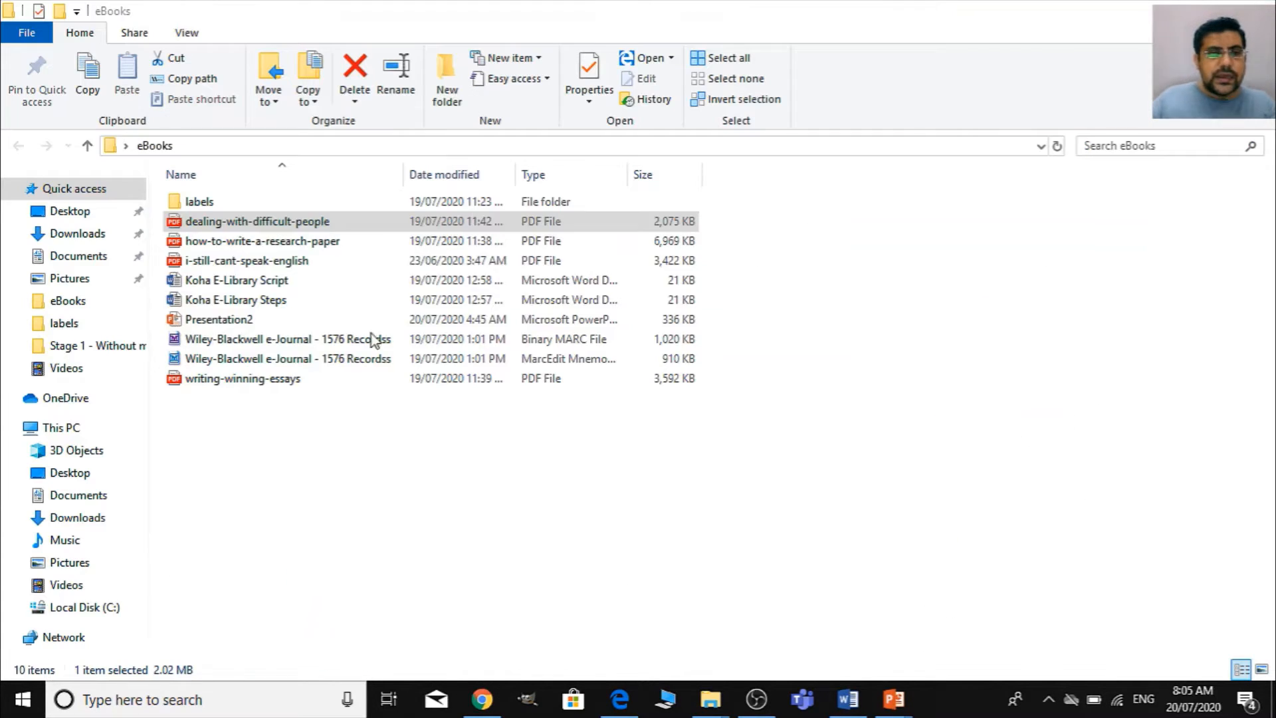
key("alt+Tab")
key("Tab")
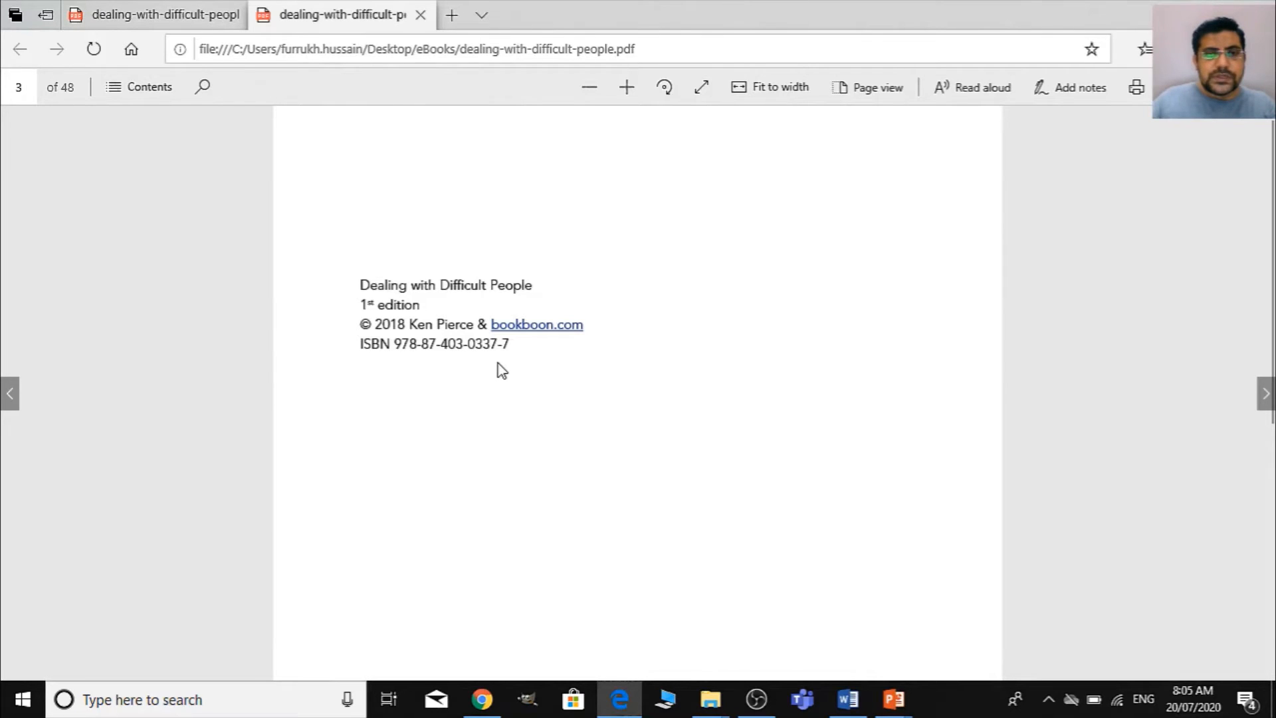
key("alt+Tab")
key("alt+Tab")
key("Tab")
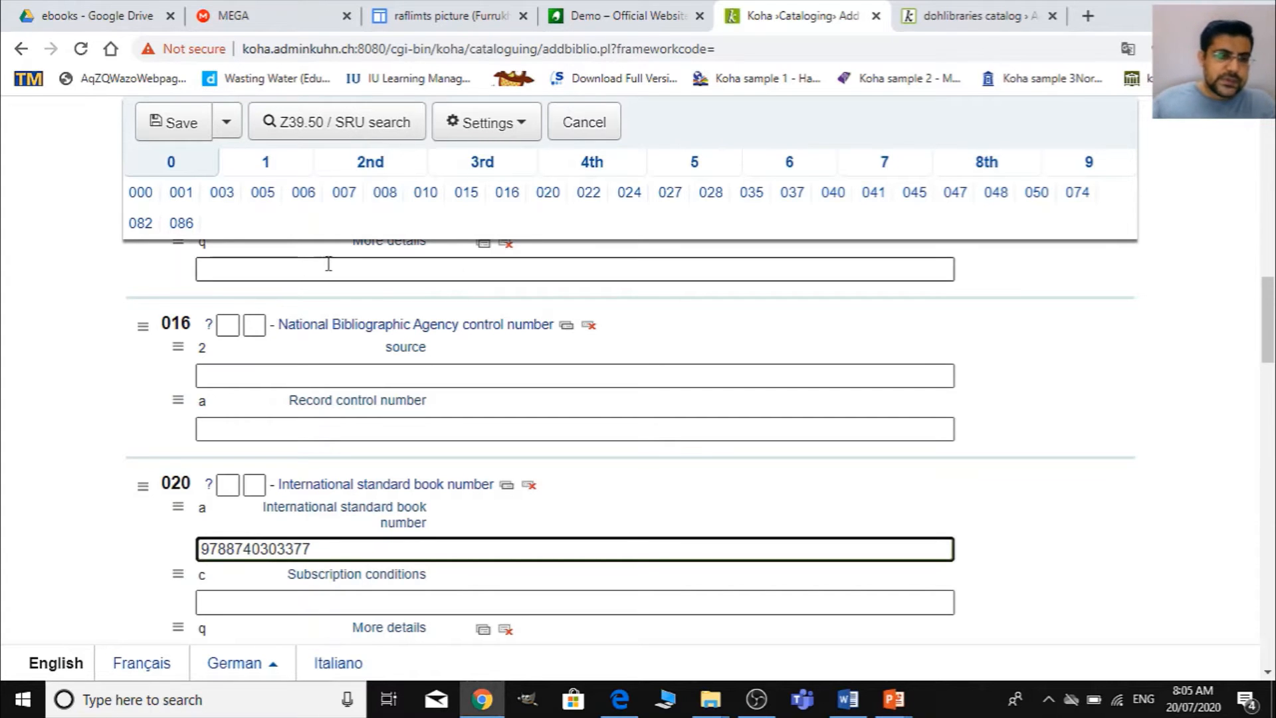
- Move on from the ISBN field to section 1 of the record and go to the personal name subfield 100 a
scroll(326, 399, "down", 7)
scroll(317, 557, "down", 10)
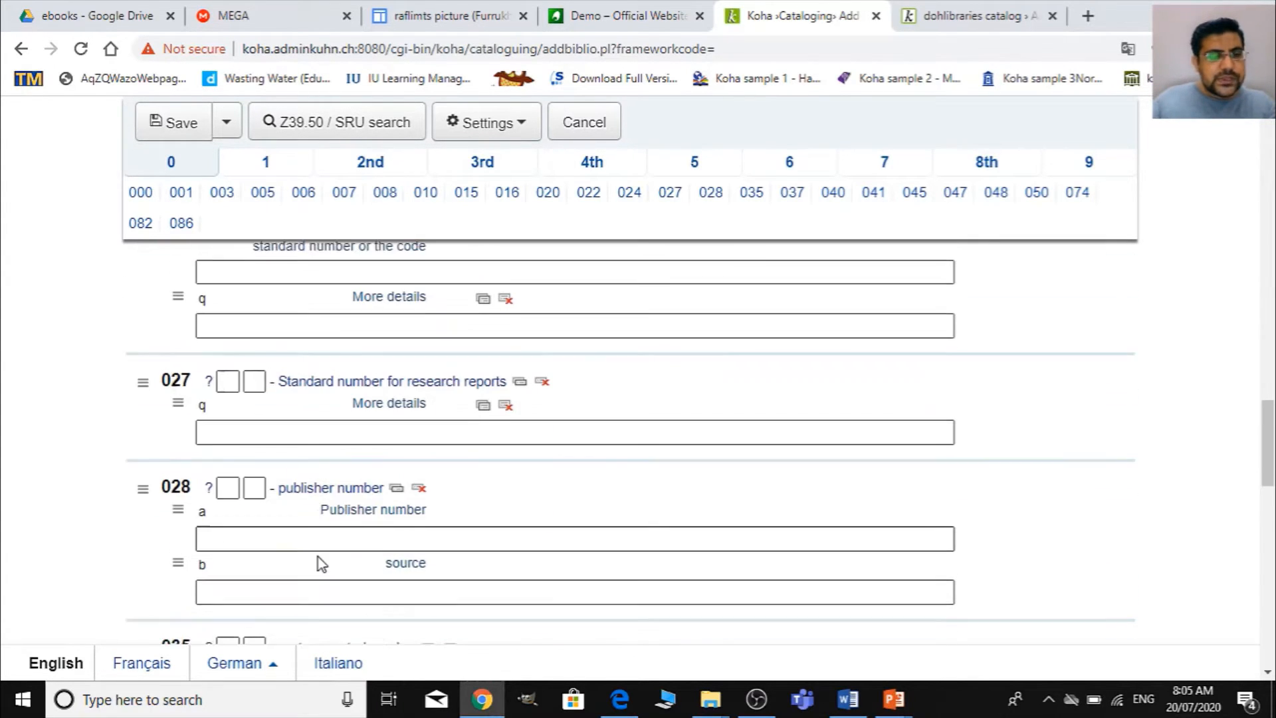
scroll(320, 565, "up", 10)
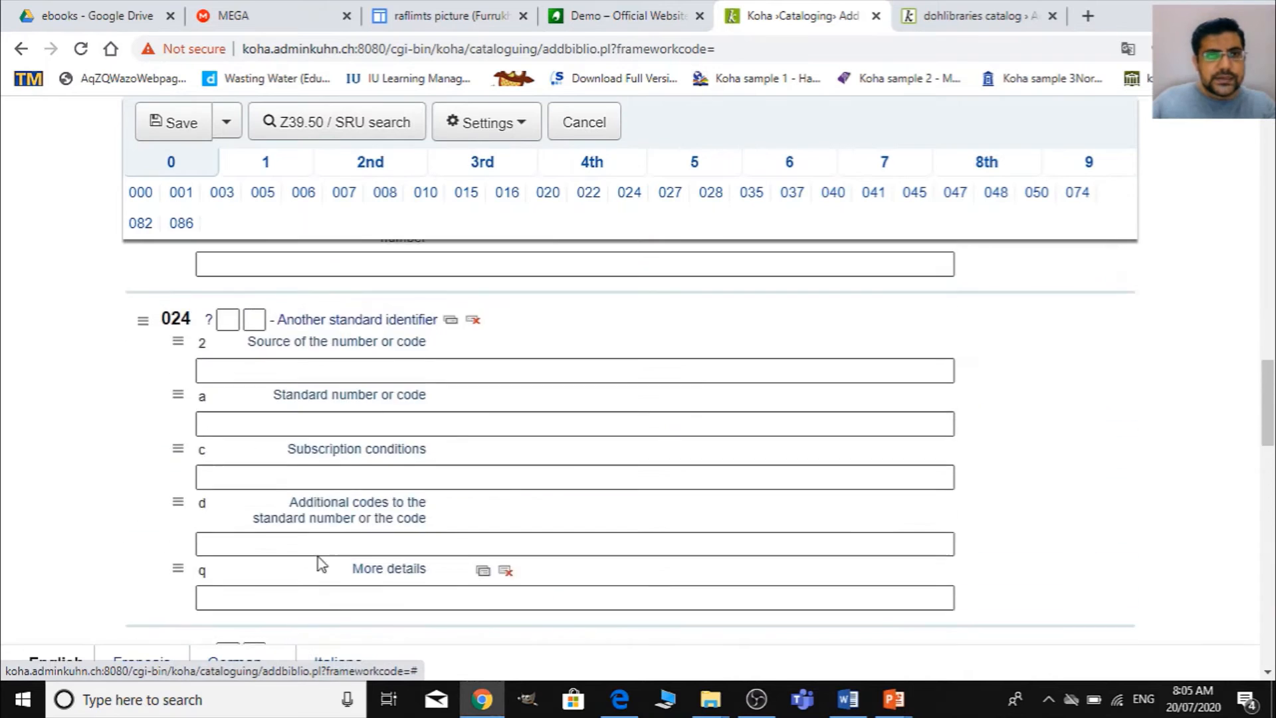
left_click(265, 174)
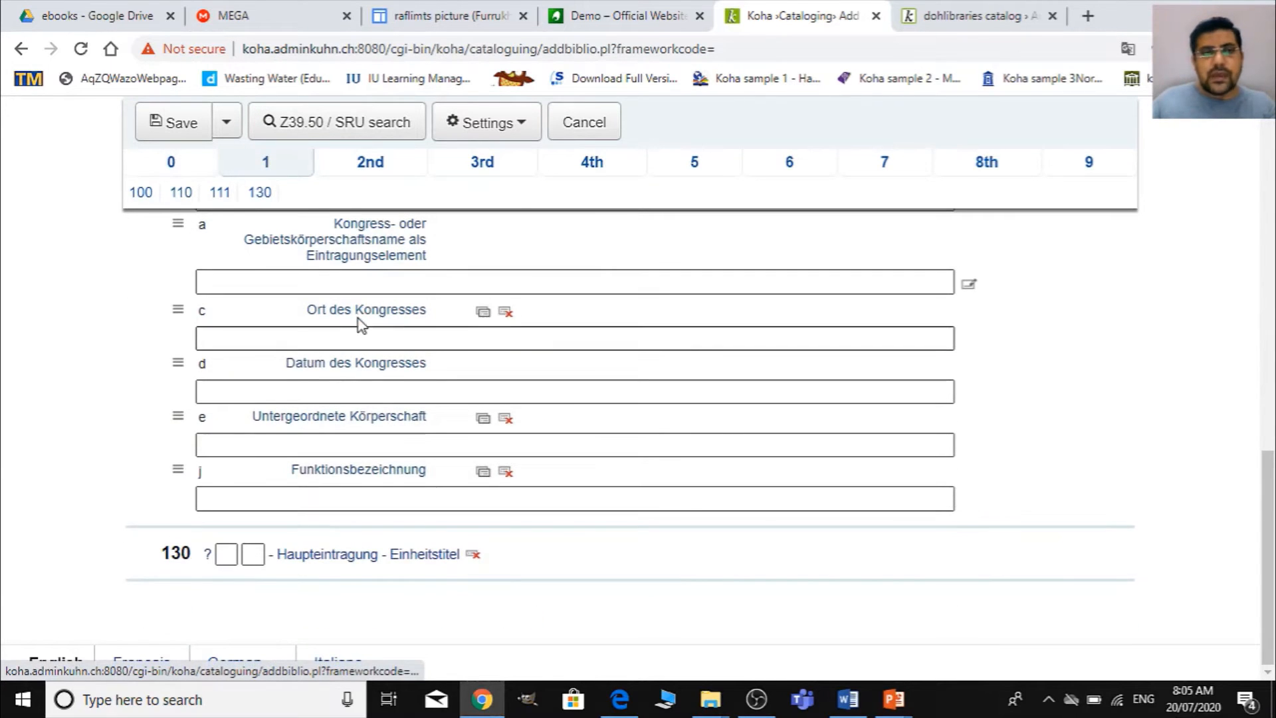
scroll(352, 385, "up", 6)
scroll(120, 325, "up", 6)
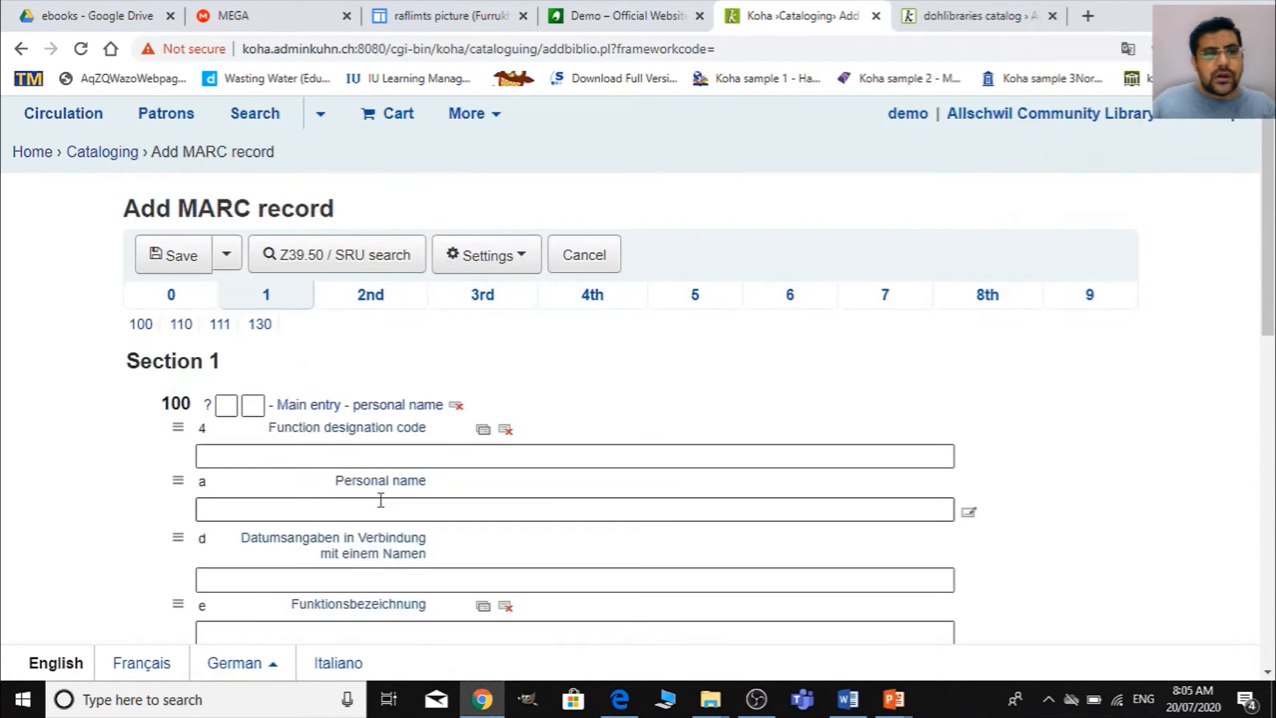
left_click(287, 508)
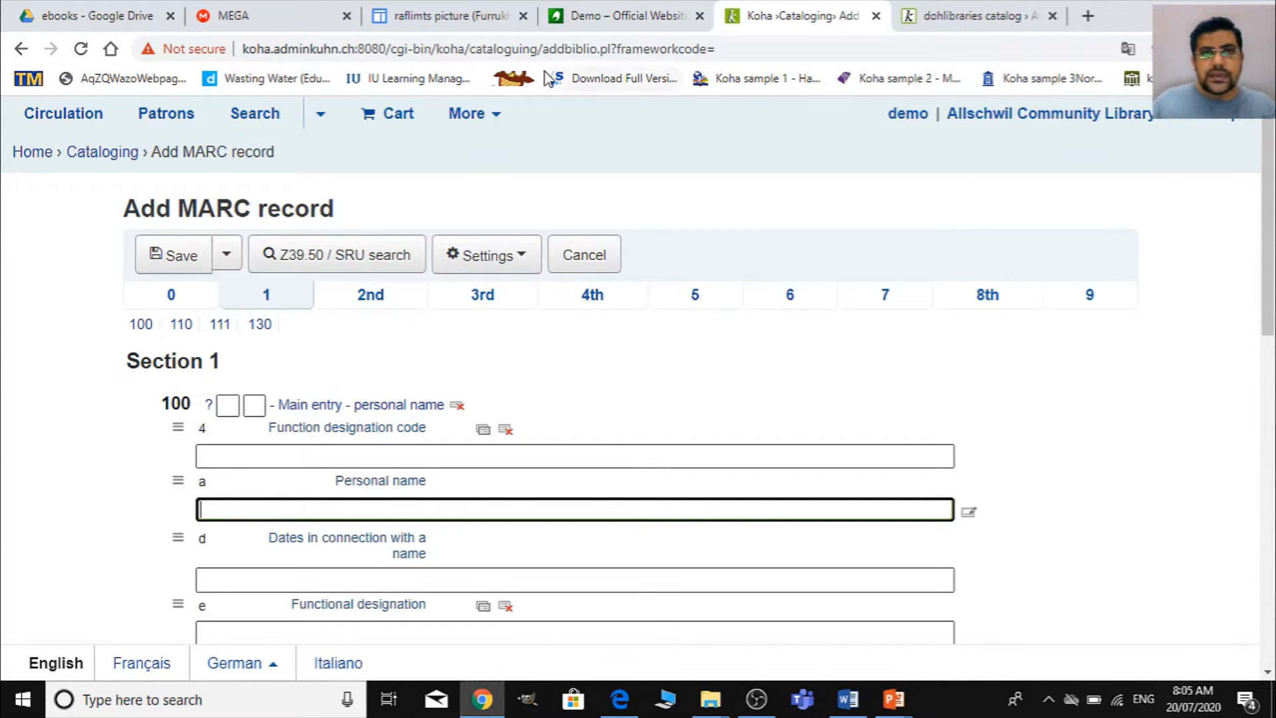
- Enter the author's name in field 100, subfield a, checking its spelling against the copyright page of the dealing-with-difficult-people PDF
key("alt+Tab")
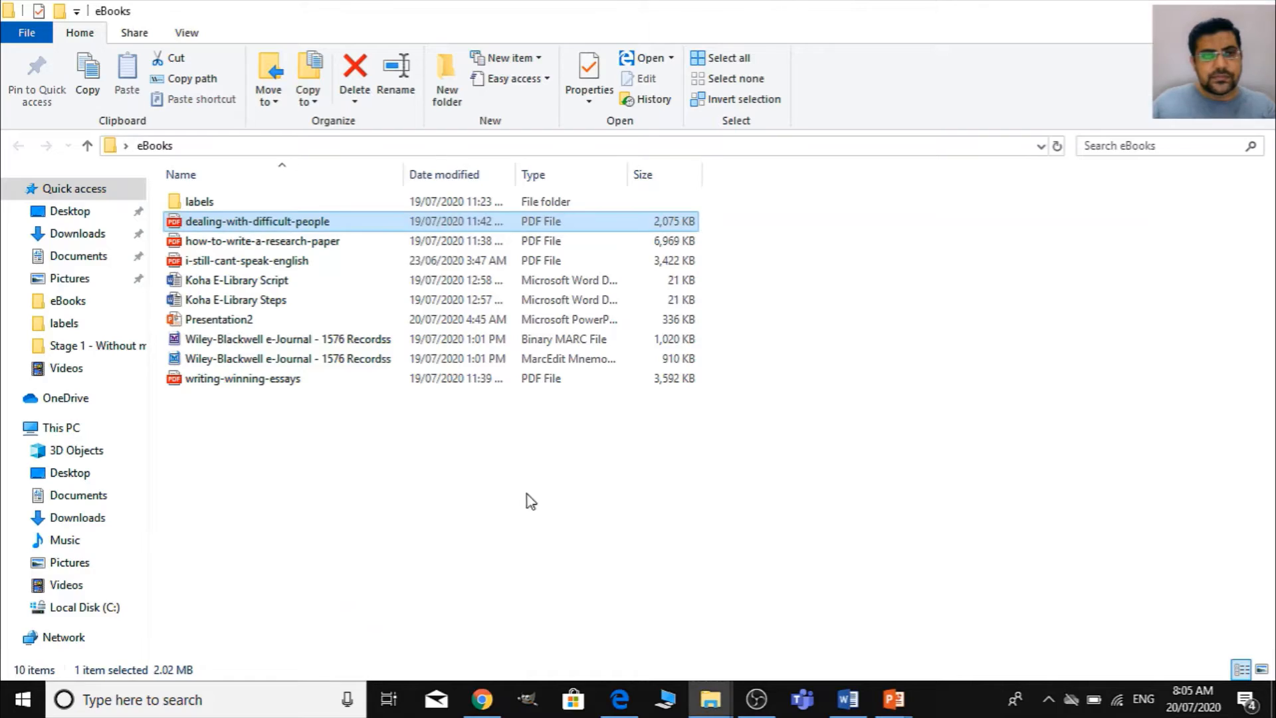
key("alt+Tab")
key("alt+Tab")
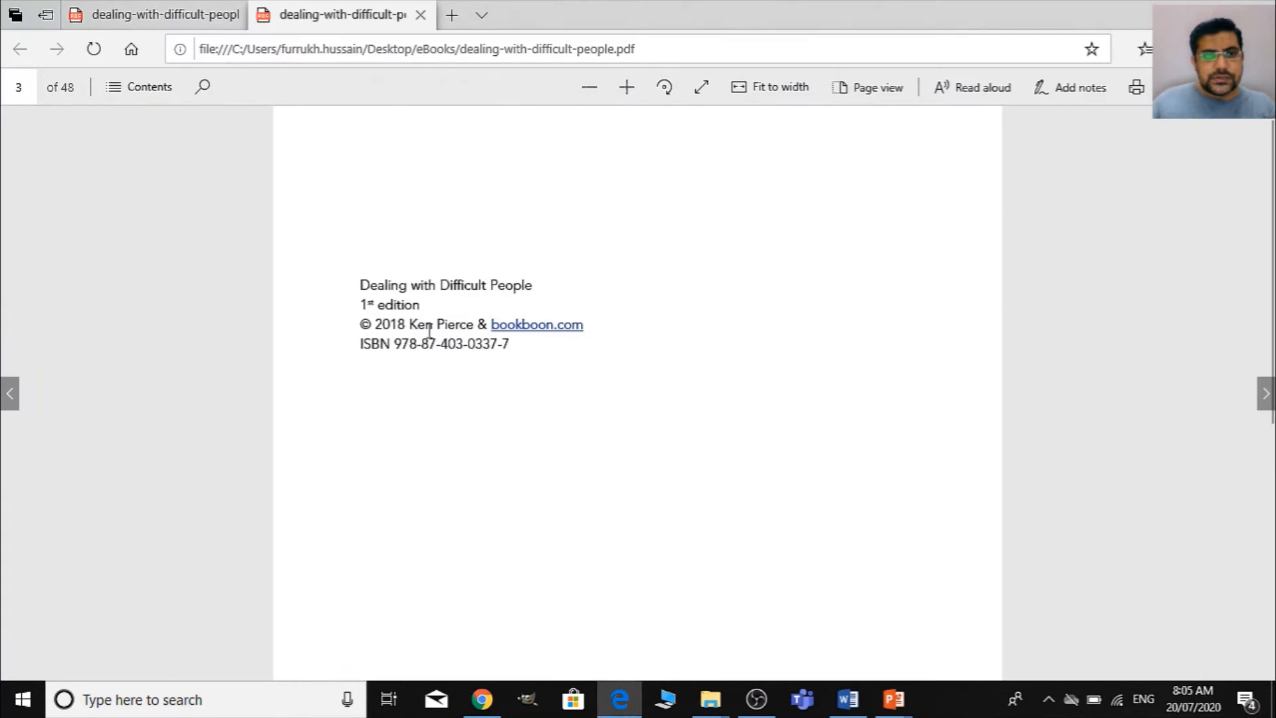
key("alt+Tab")
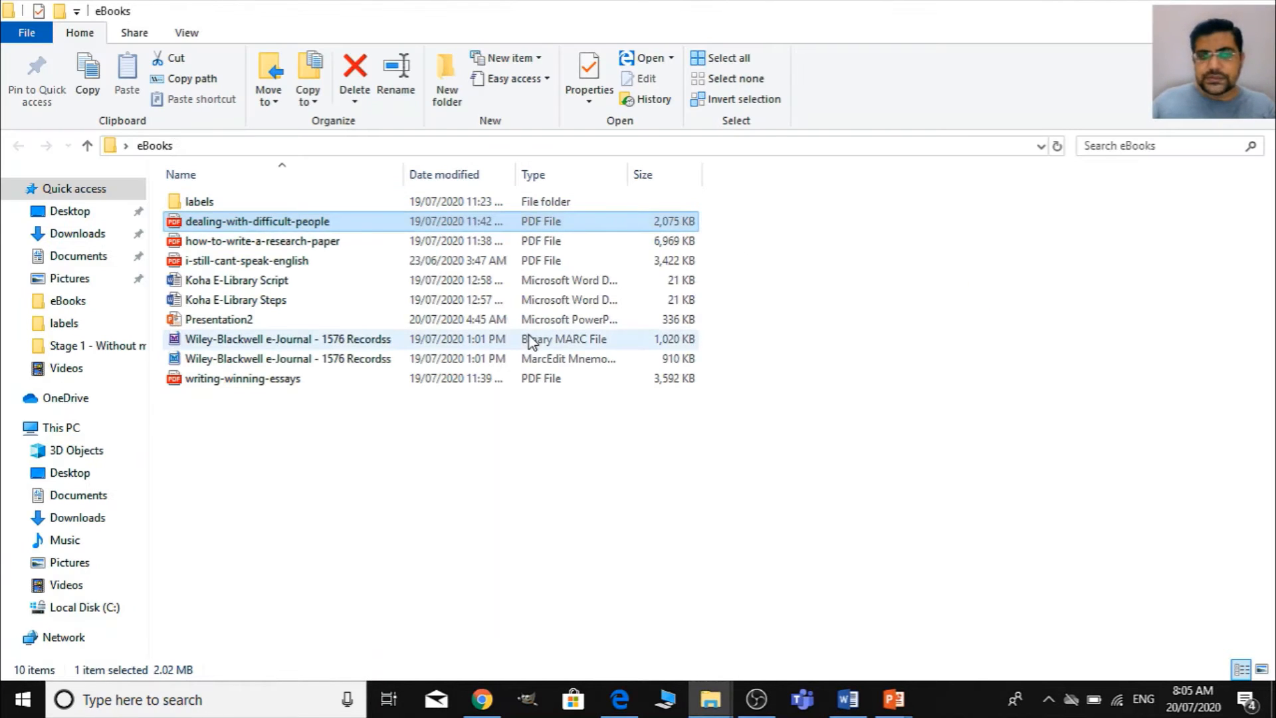
key("alt+Tab")
key("alt+Tab")
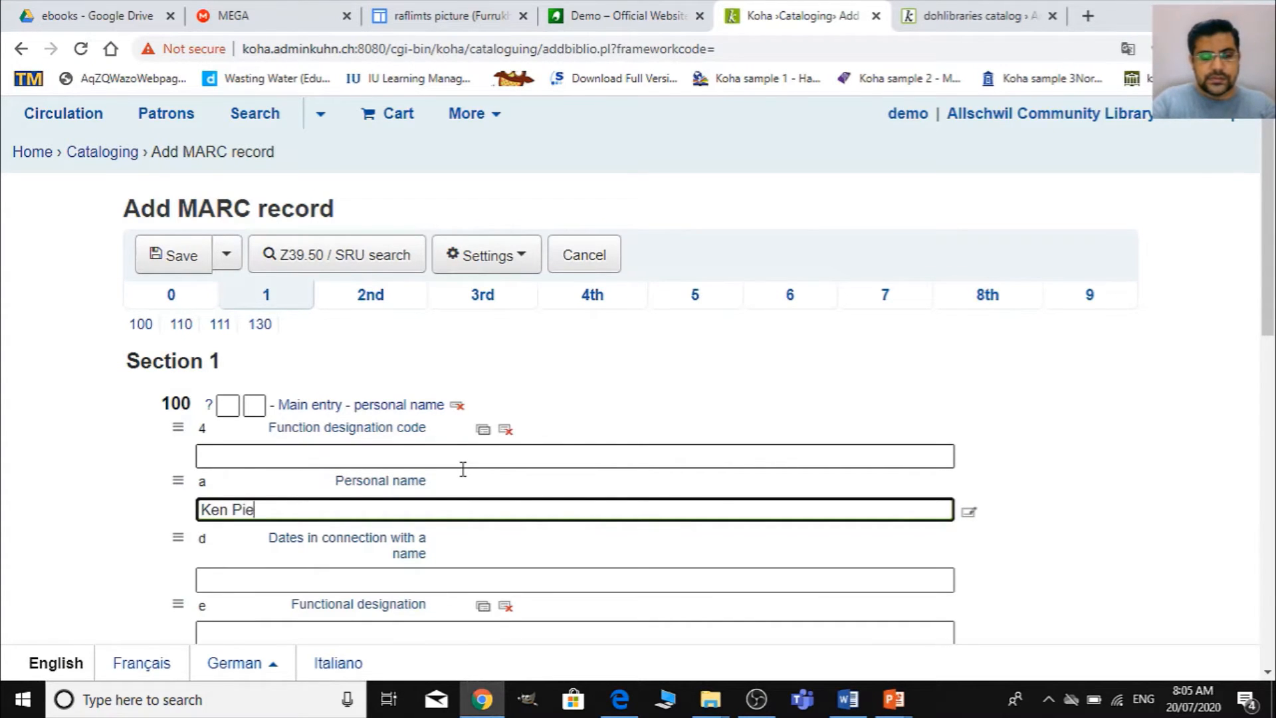
key("alt+Tab")
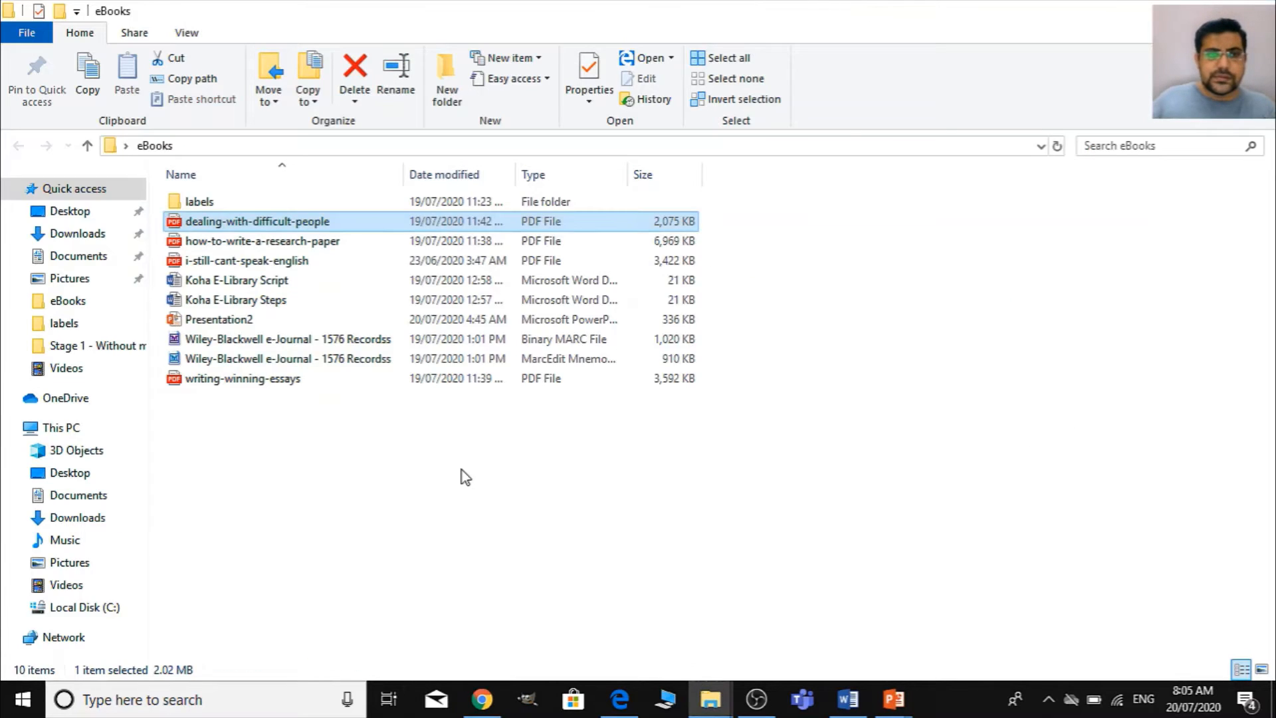
key("alt+Tab")
key("alt+Tab")
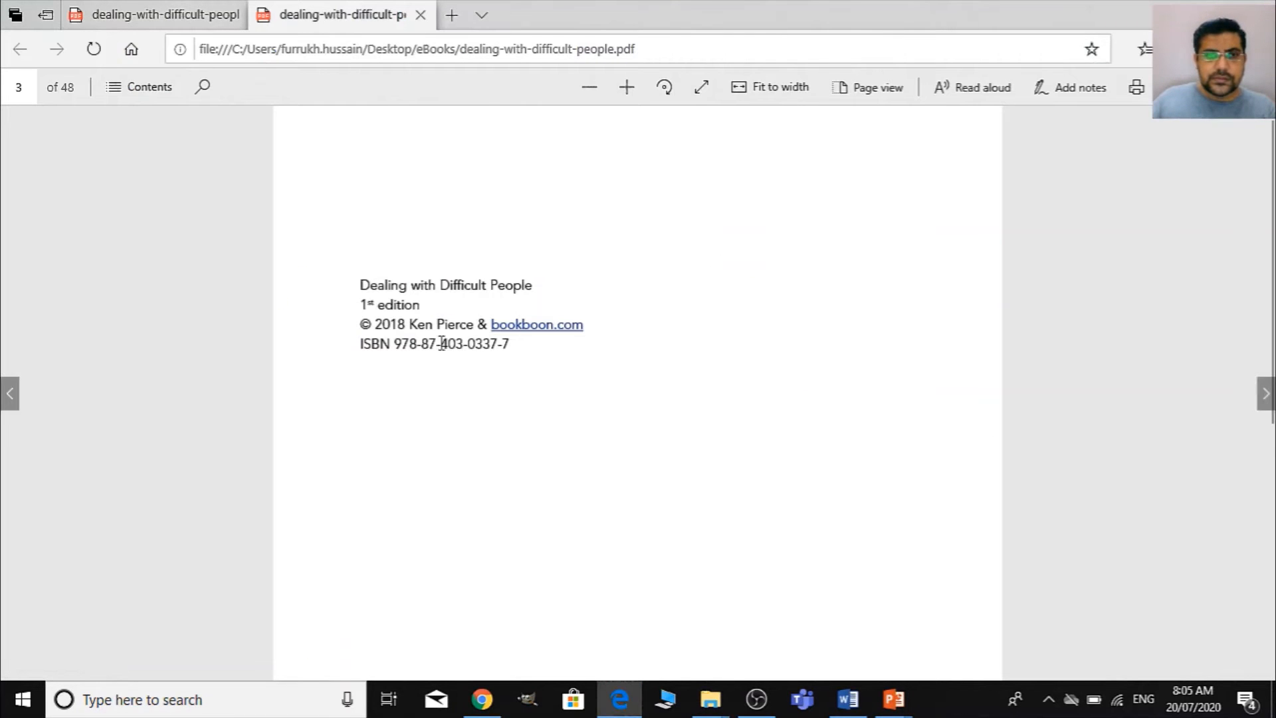
key("alt+Tab")
key("alt+Tab")
key("Tab")
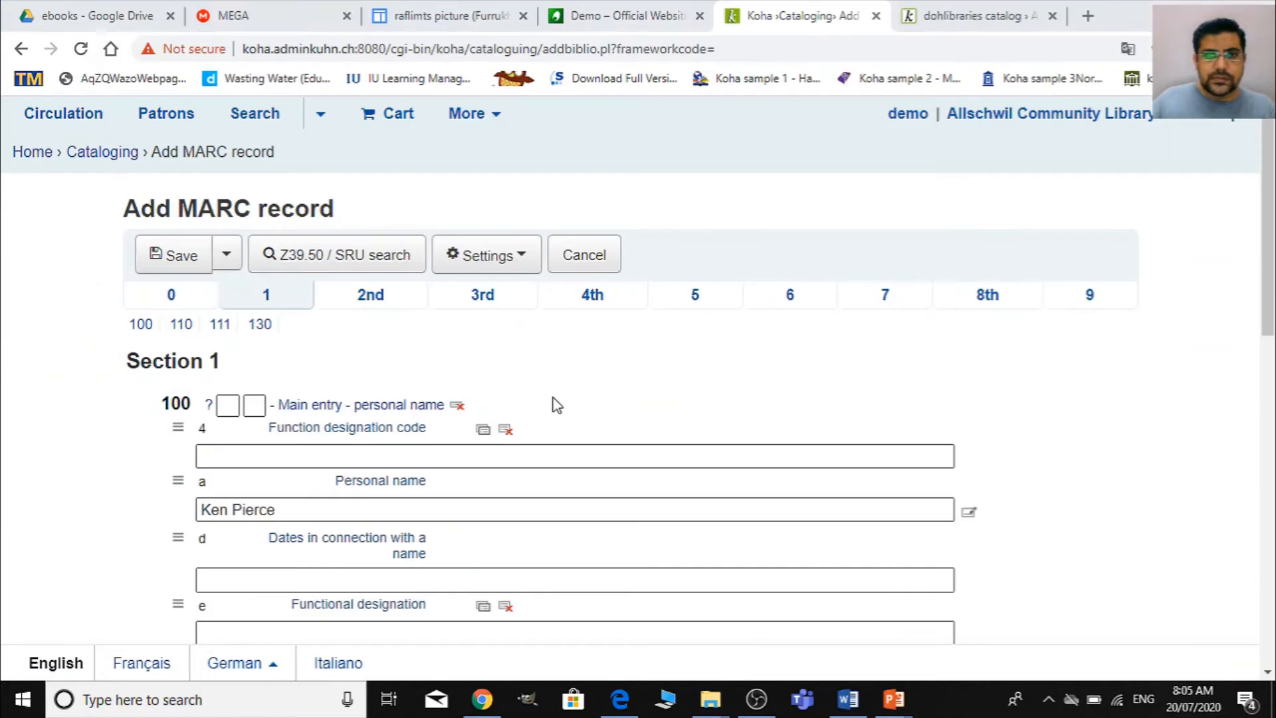
- Look over the remaining main entry fields of section 1 down to 130 and return to the personal name
scroll(432, 541, "down", 4)
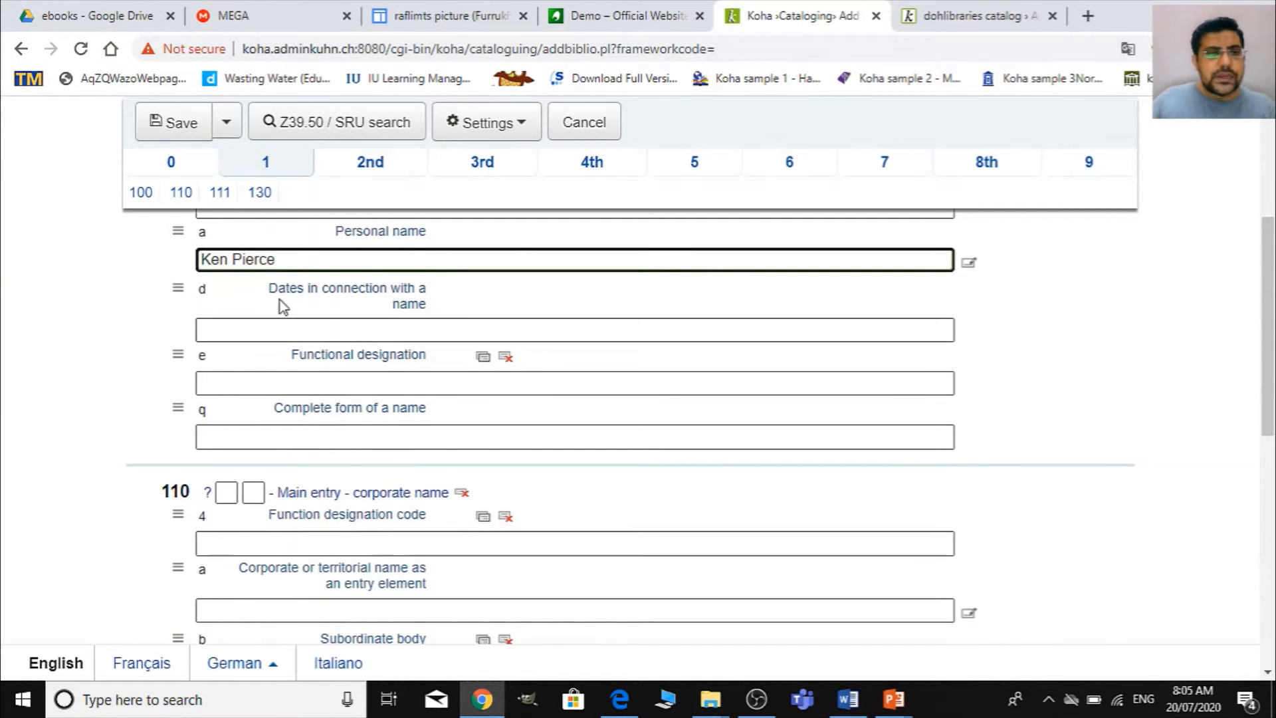
scroll(346, 515, "down", 8)
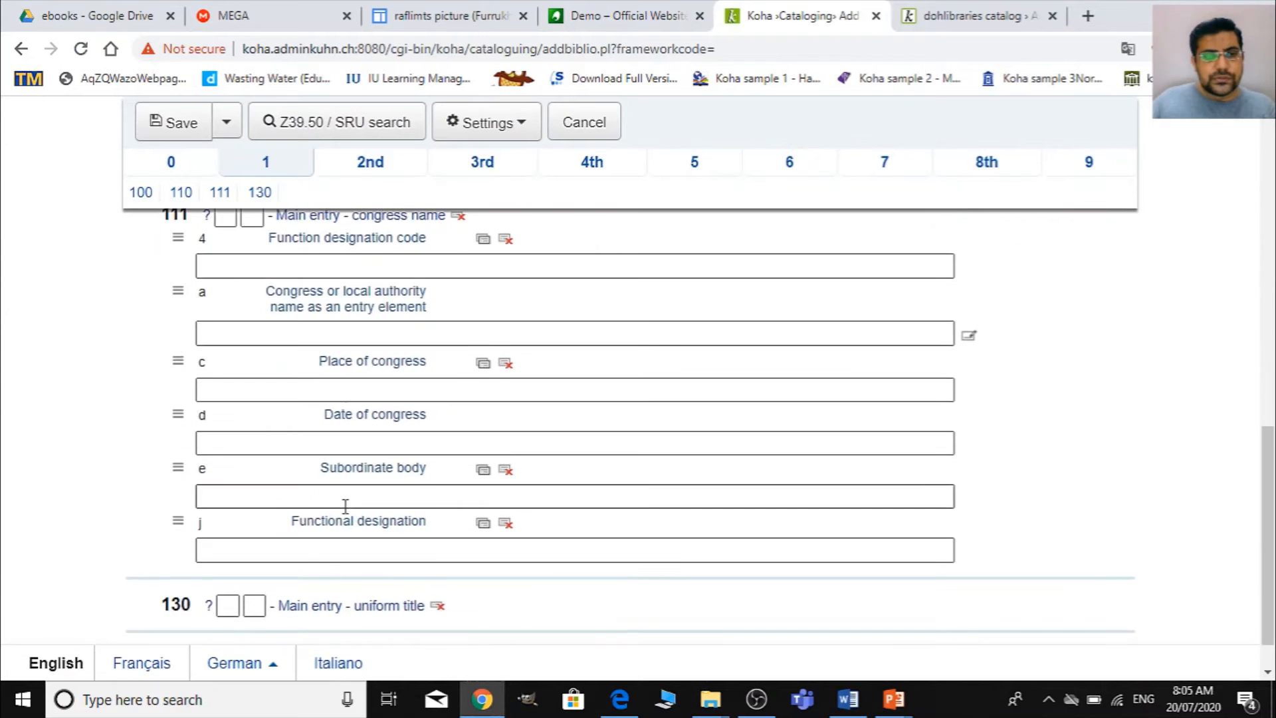
scroll(345, 515, "up", 6)
scroll(347, 514, "up", 6)
double_click(214, 510)
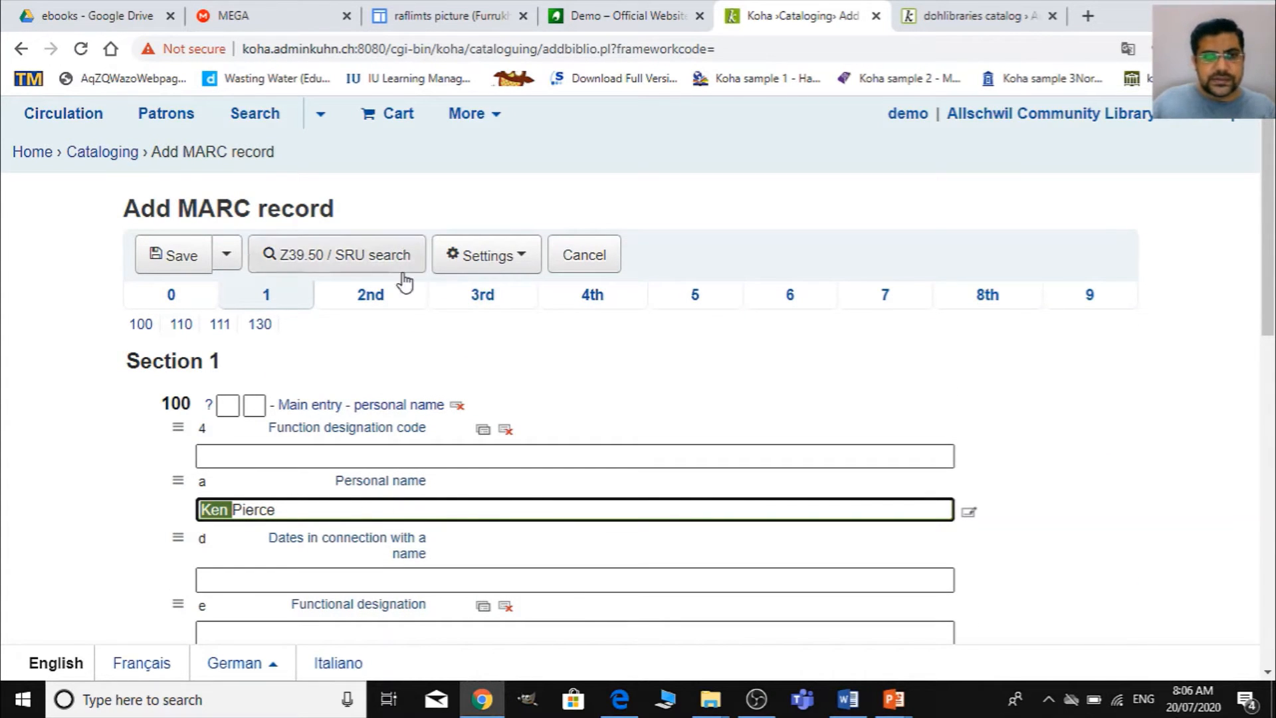
- Enter "Dealing with difficult people" as the required title in field 245, subfield a, of section 2
left_click(391, 293)
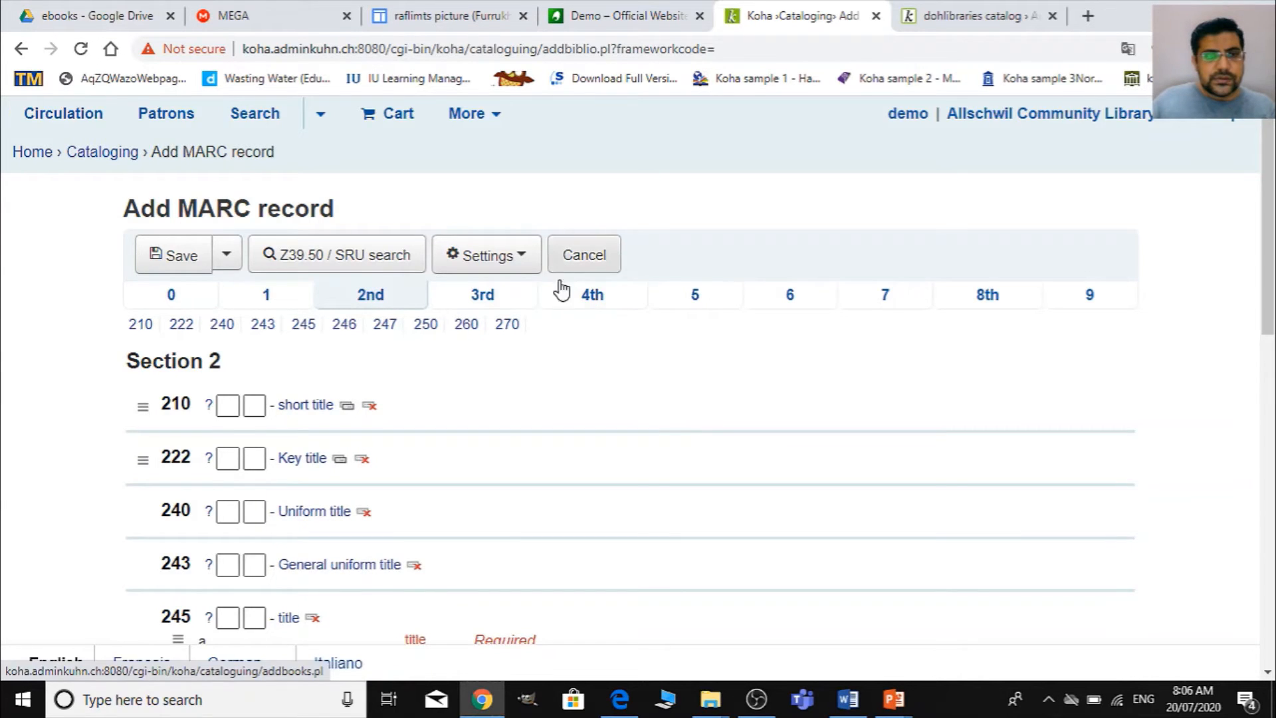
scroll(563, 290, "down", 2)
left_click(312, 509)
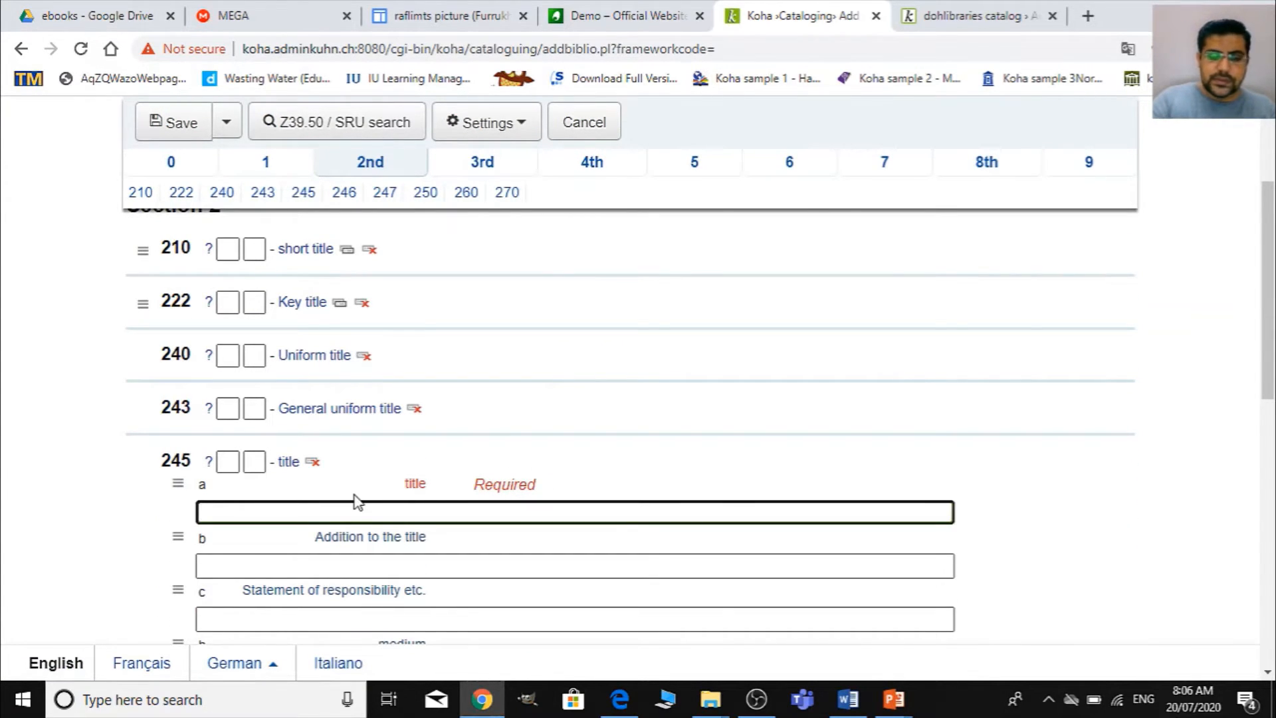
type("De")
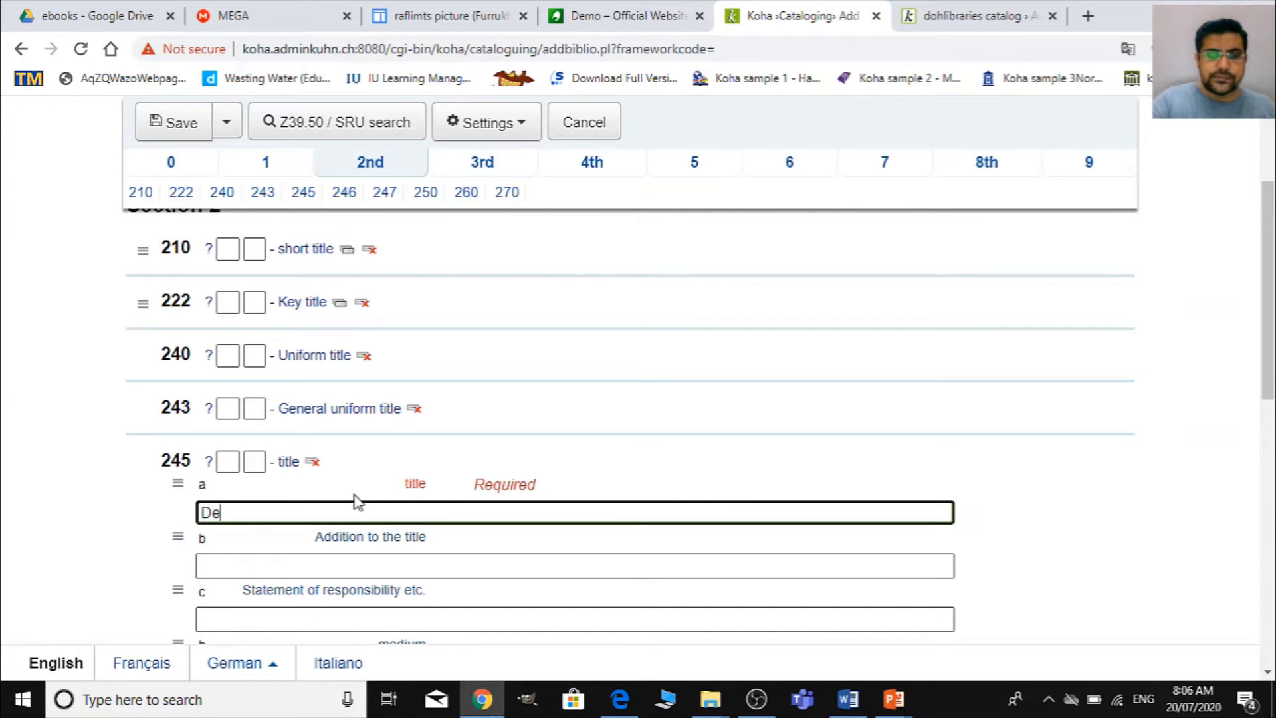
left_click(710, 699)
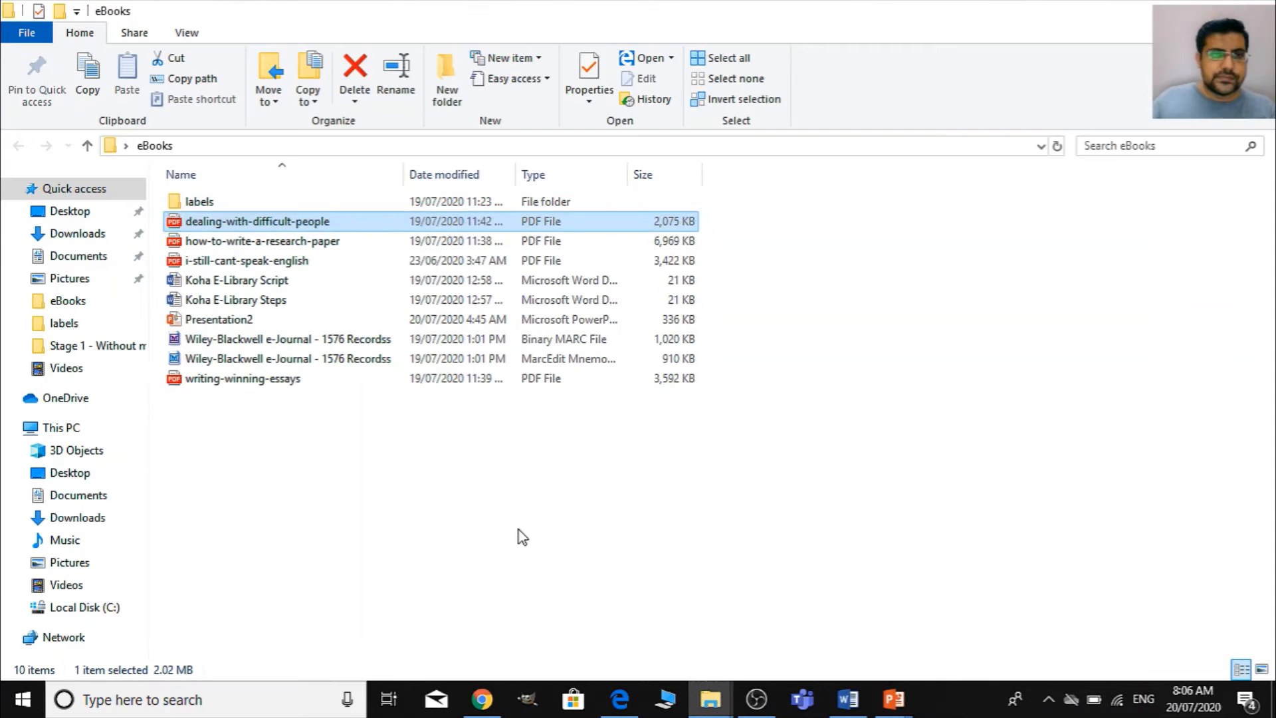
key("alt+Tab")
key("alt+Tab")
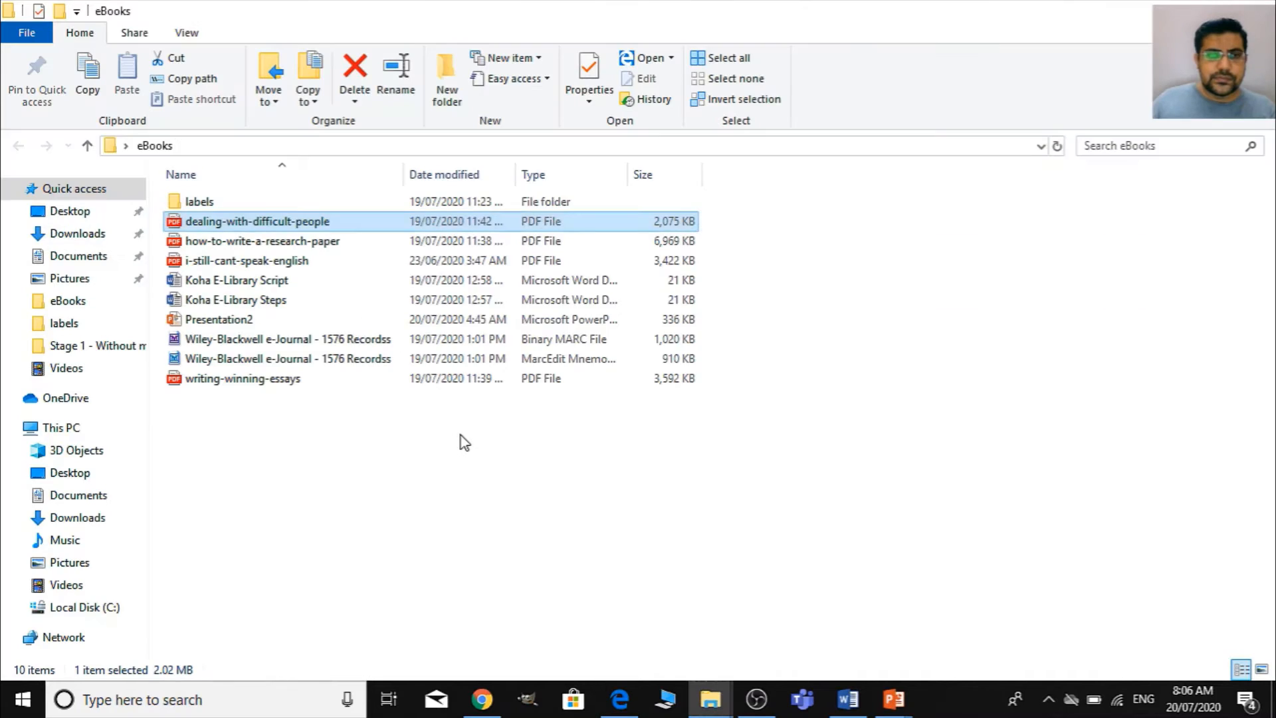
key("alt+Tab")
key("Tab")
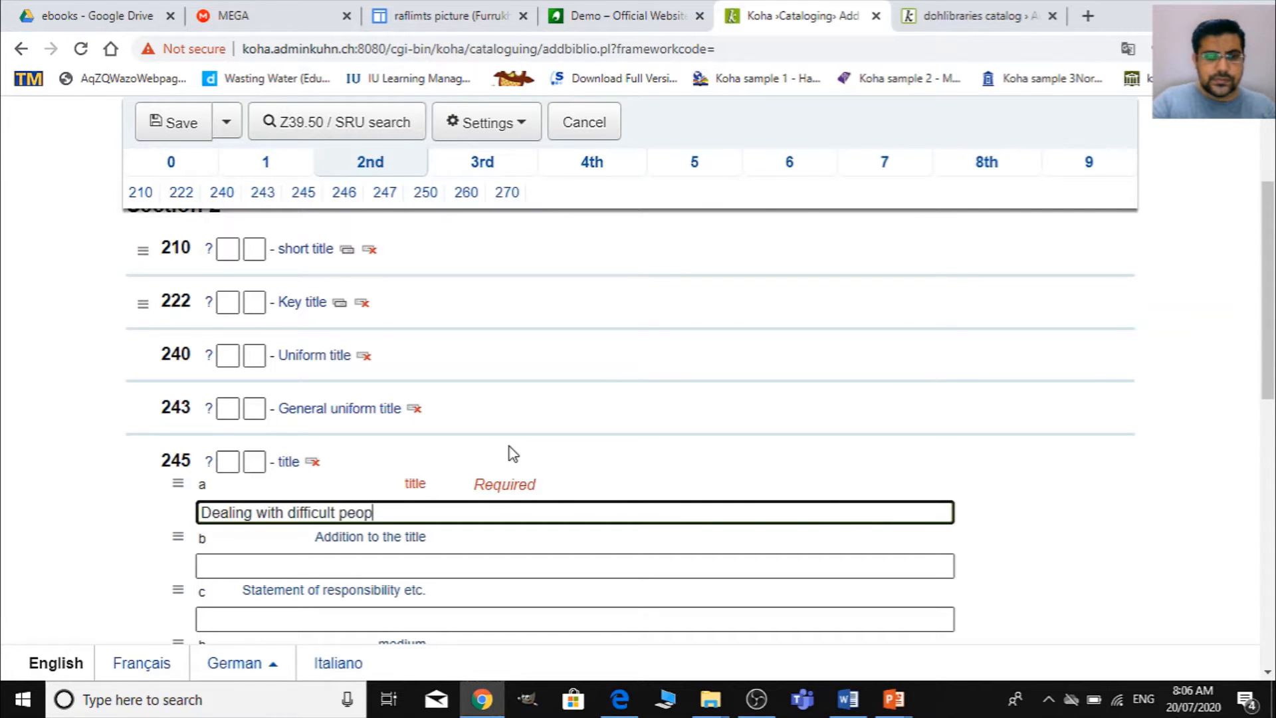
scroll(519, 446, "down", 10)
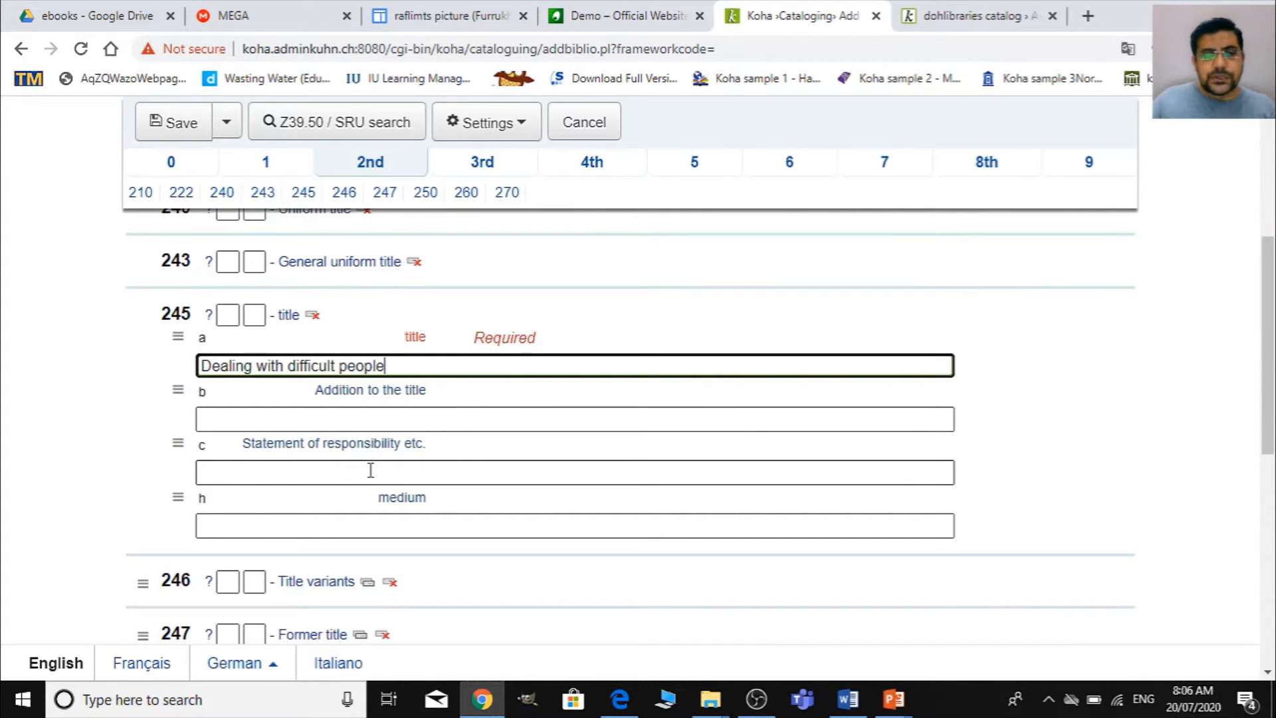
- Examine the physical description fields of section 3 and the series title fields 440 and 490 of section 4
scroll(439, 484, "up", 5)
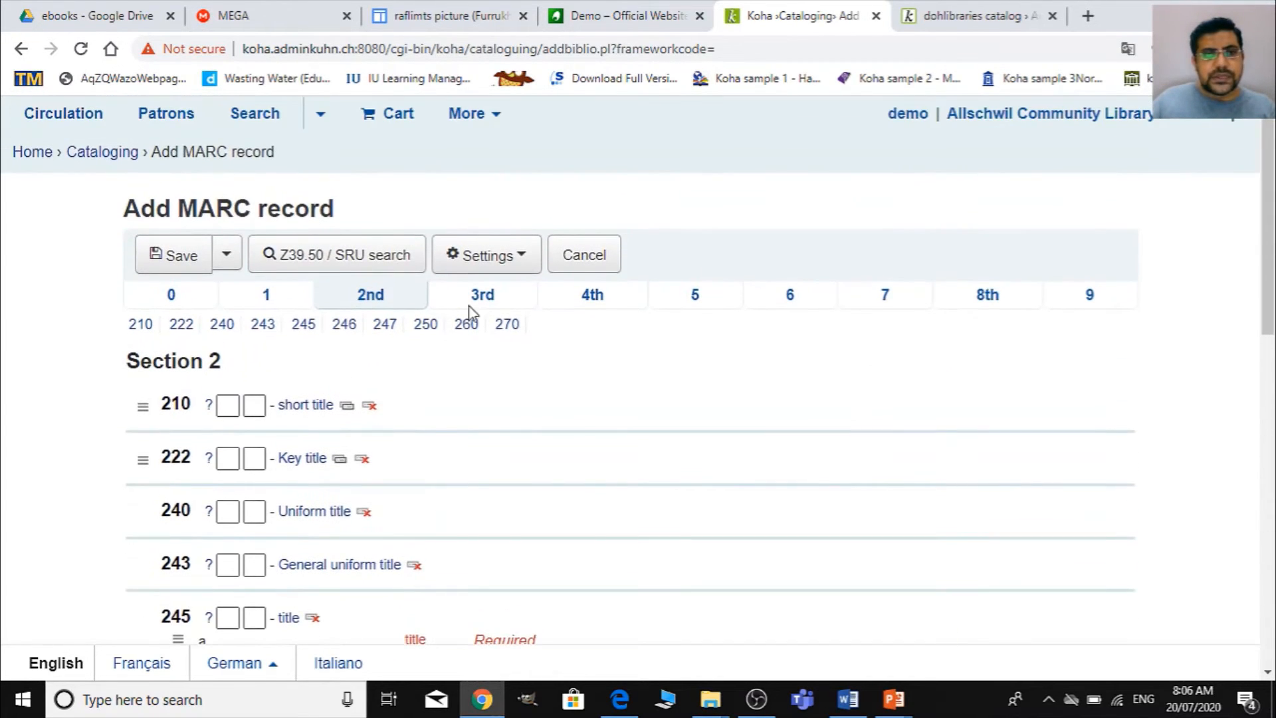
left_click(469, 302)
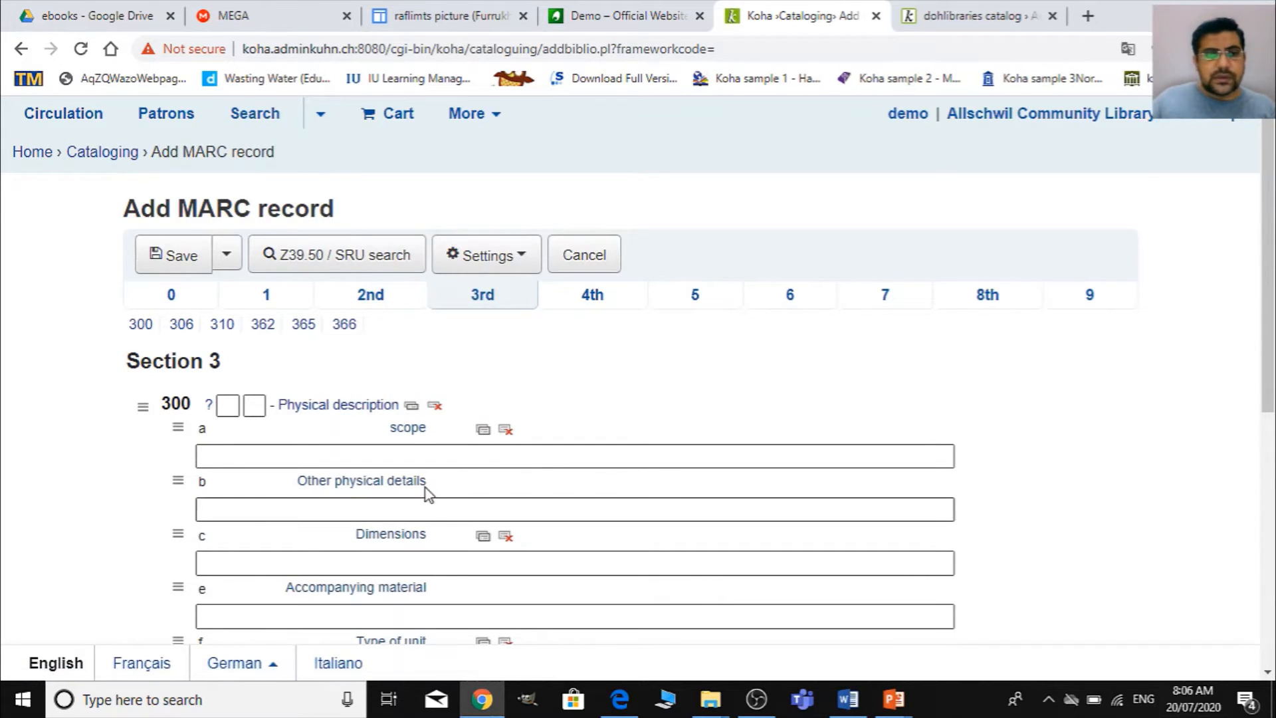
scroll(426, 488, "down", 3)
scroll(422, 527, "down", 6)
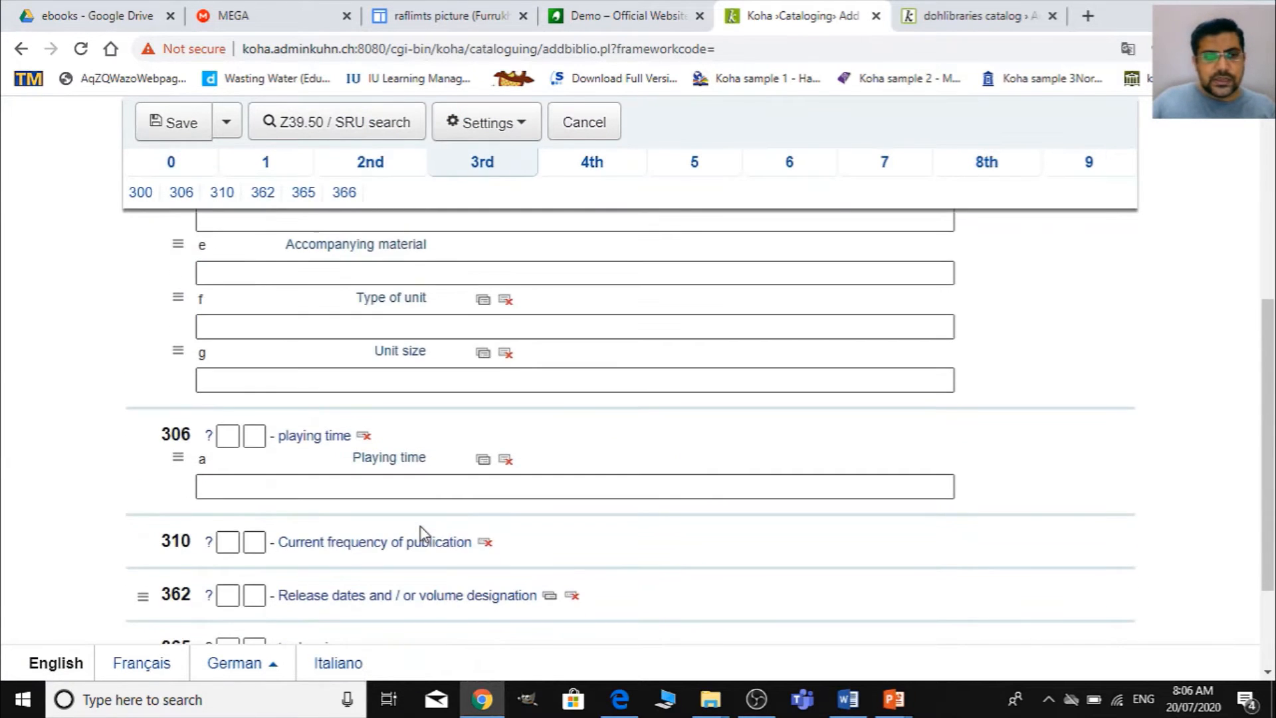
scroll(421, 528, "up", 10)
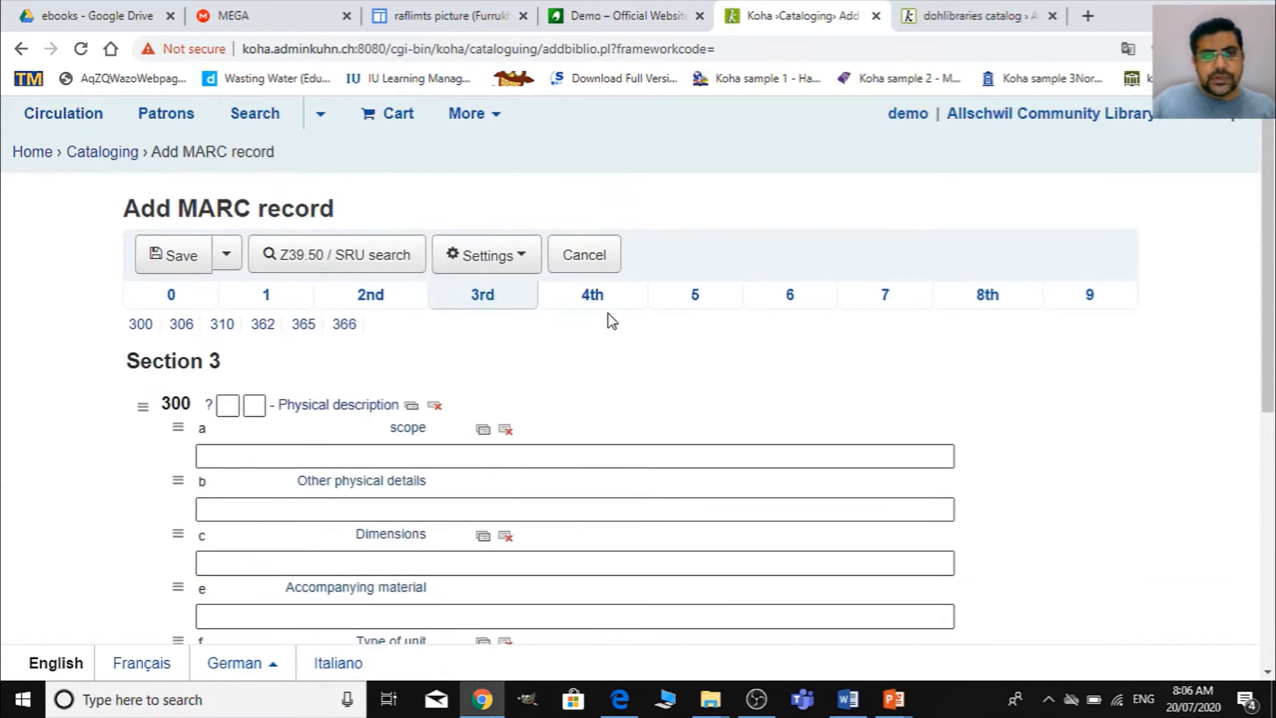
left_click(593, 297)
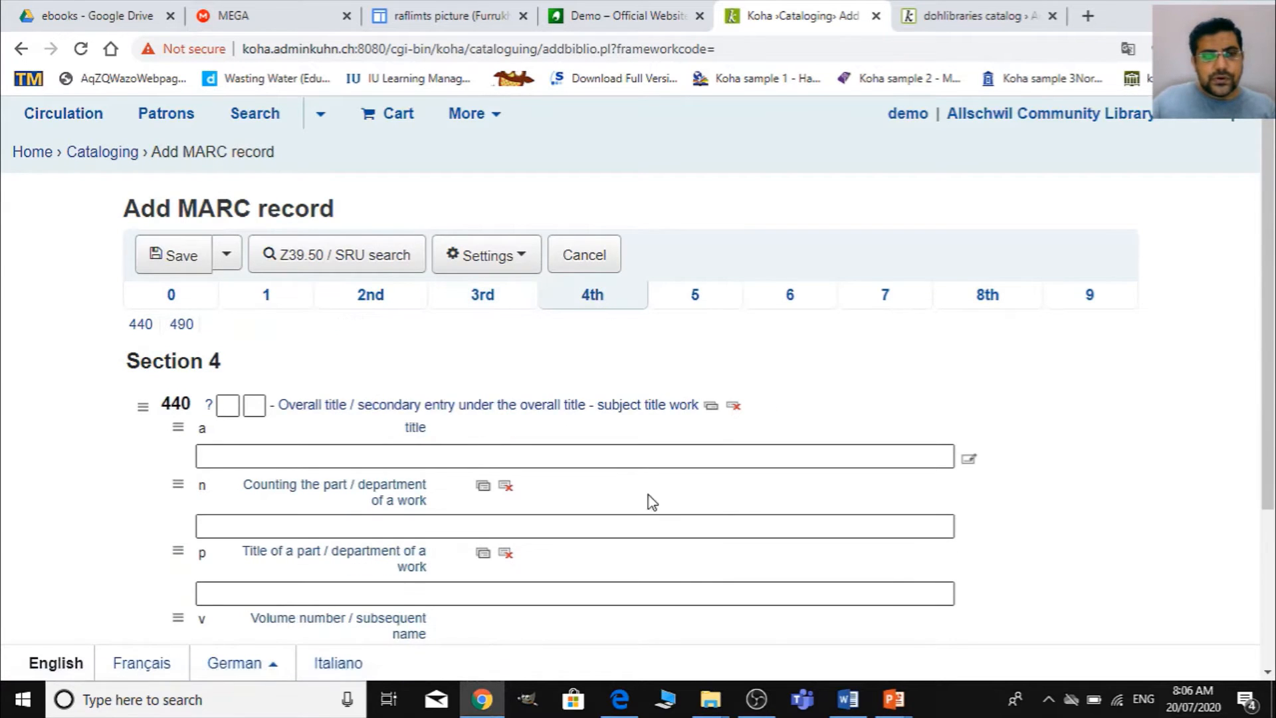
scroll(648, 501, "down", 3)
scroll(555, 525, "up", 3)
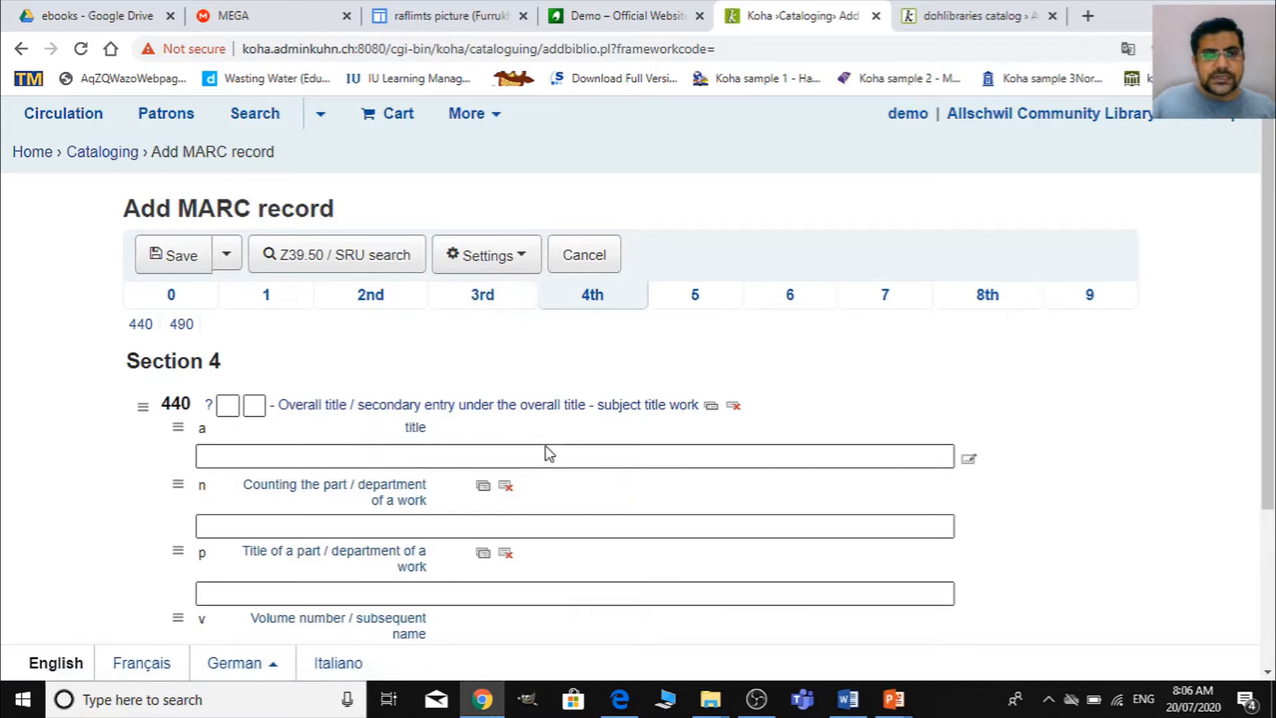
scroll(525, 505, "down", 2)
scroll(541, 550, "down", 1)
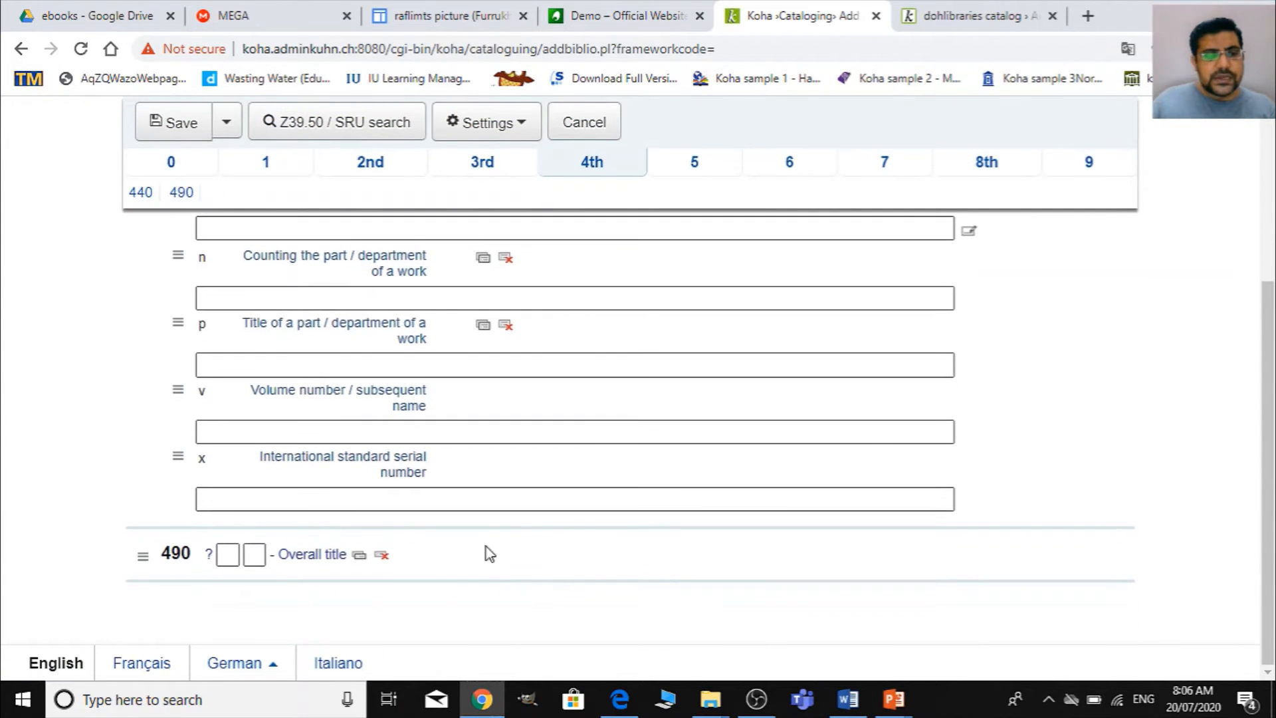
scroll(416, 550, "up", 3)
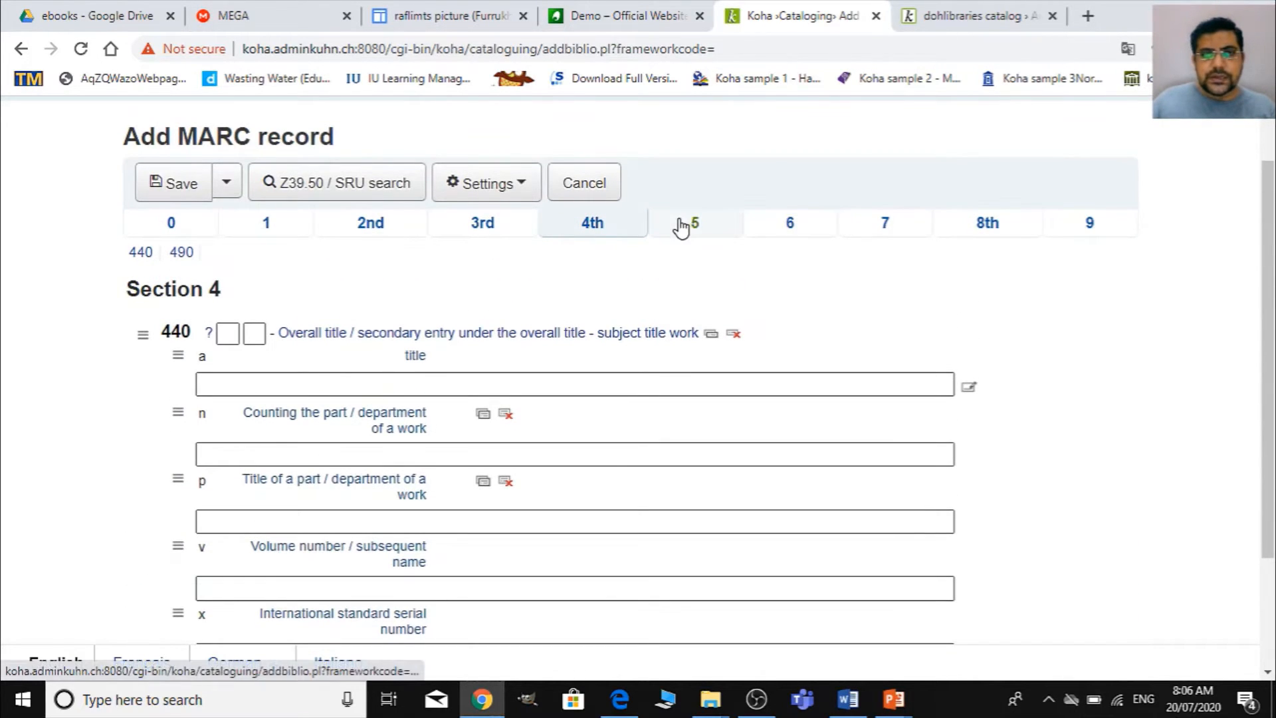
- Enter "Public dealing" as the keyword in field 650, subfield a, of section 6
left_click(681, 227)
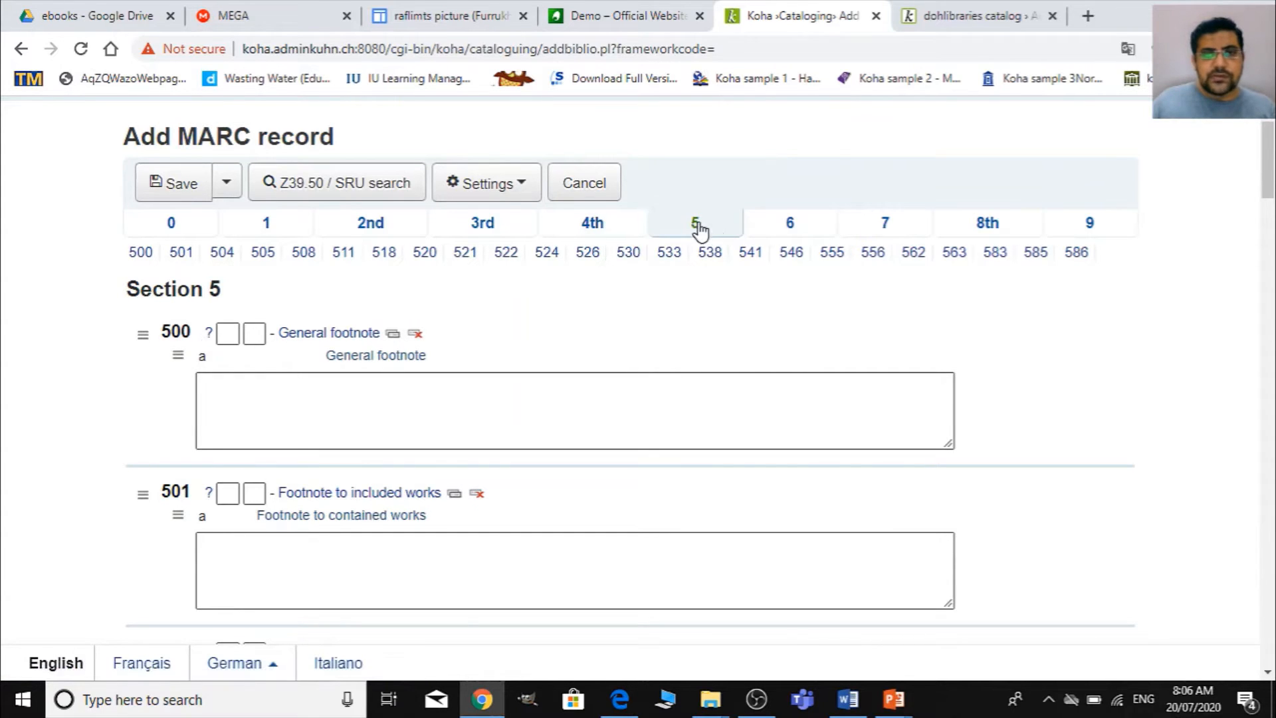
left_click(788, 237)
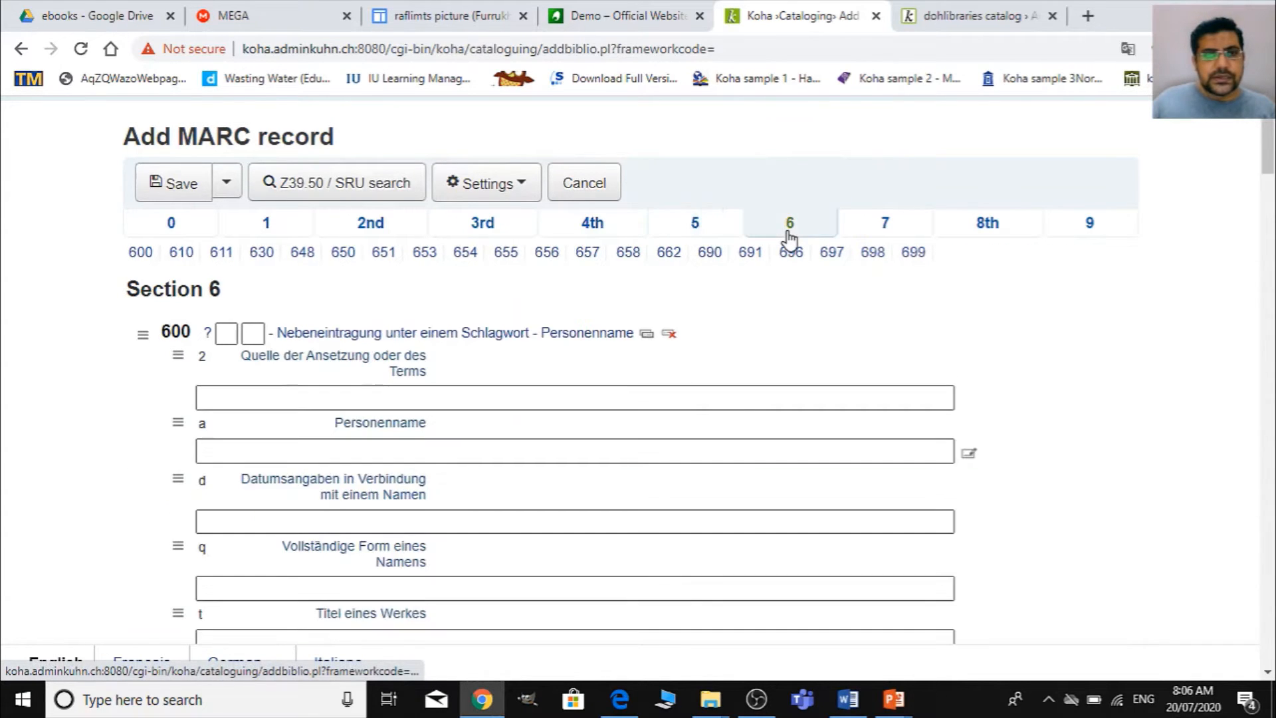
scroll(364, 456, "down", 6)
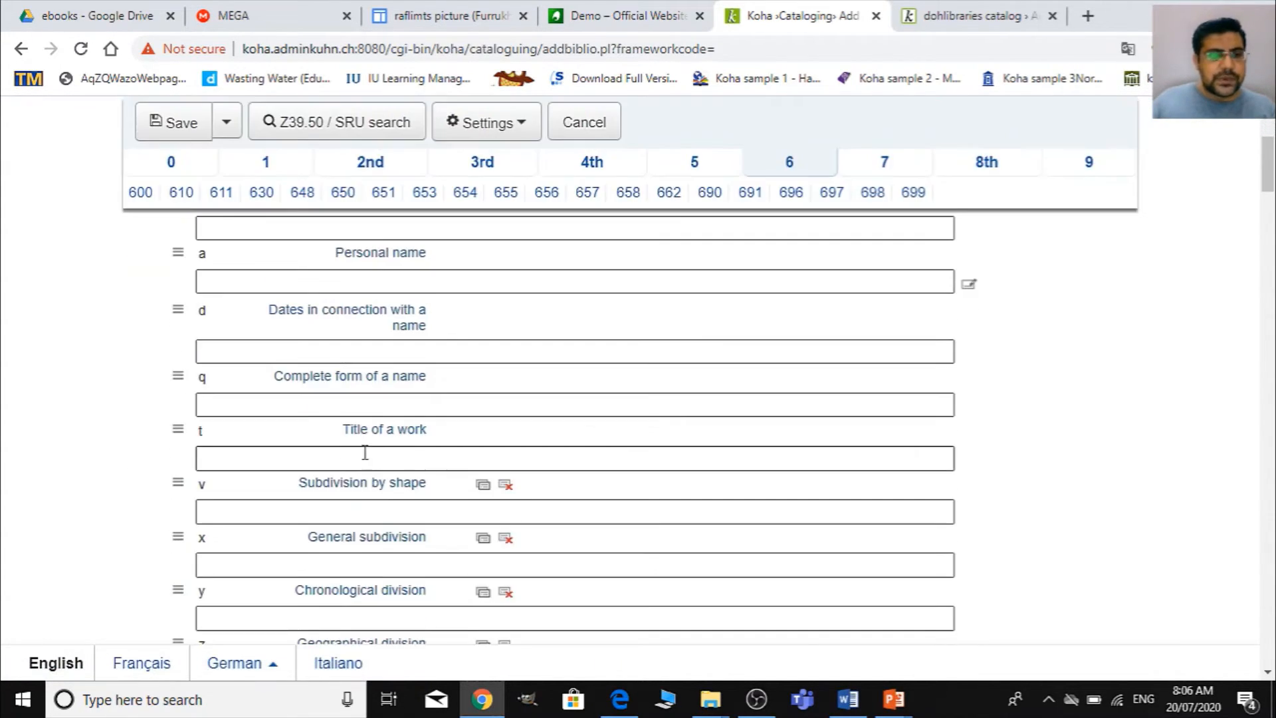
scroll(327, 459, "down", 15)
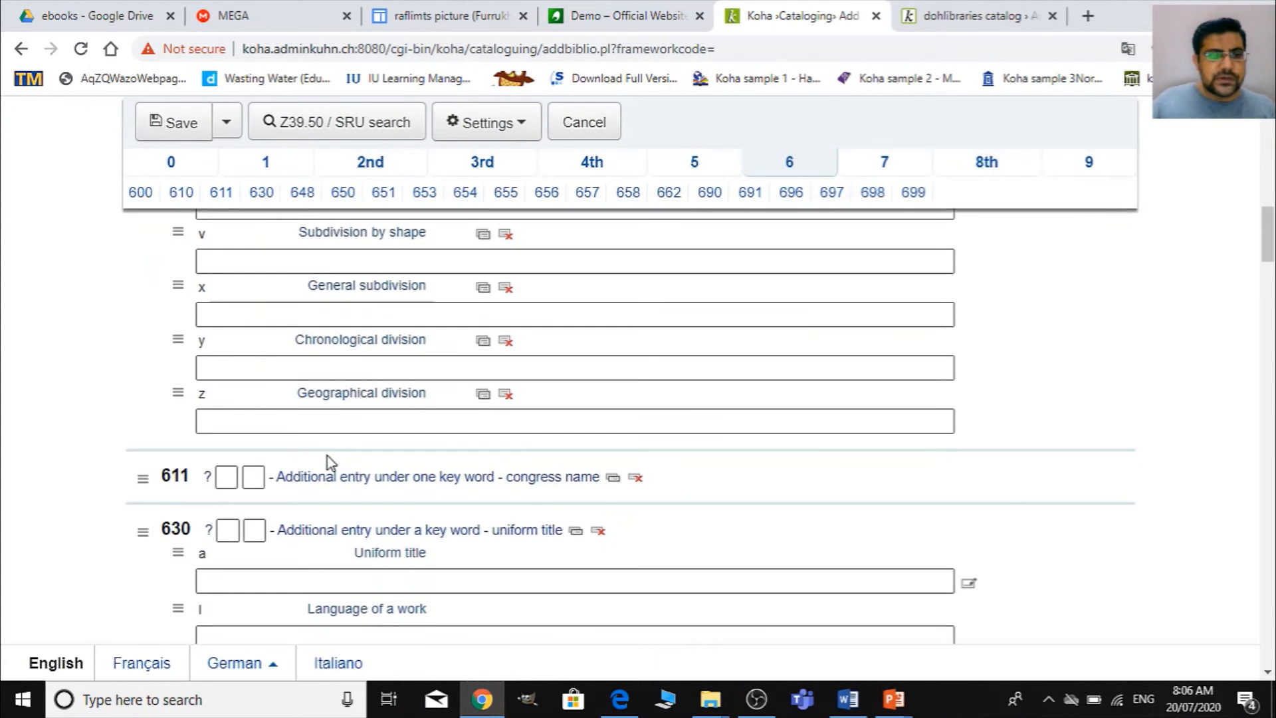
scroll(329, 454, "down", 5)
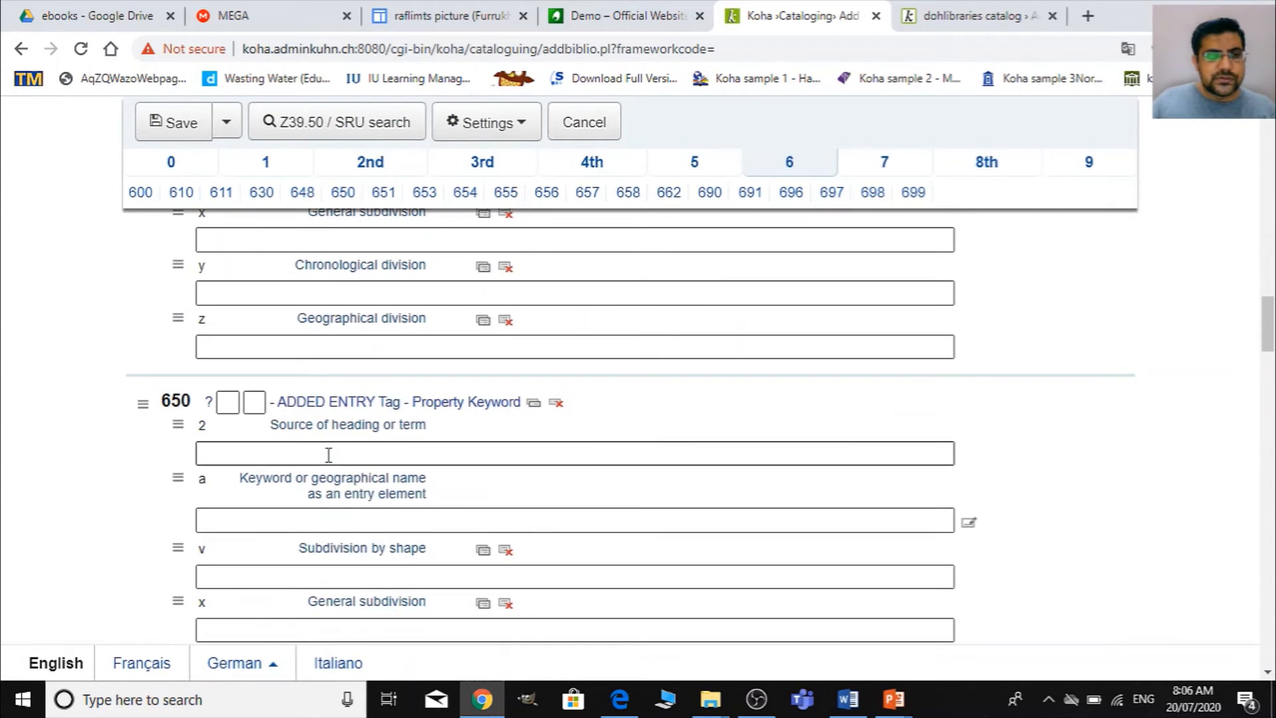
left_click(325, 451)
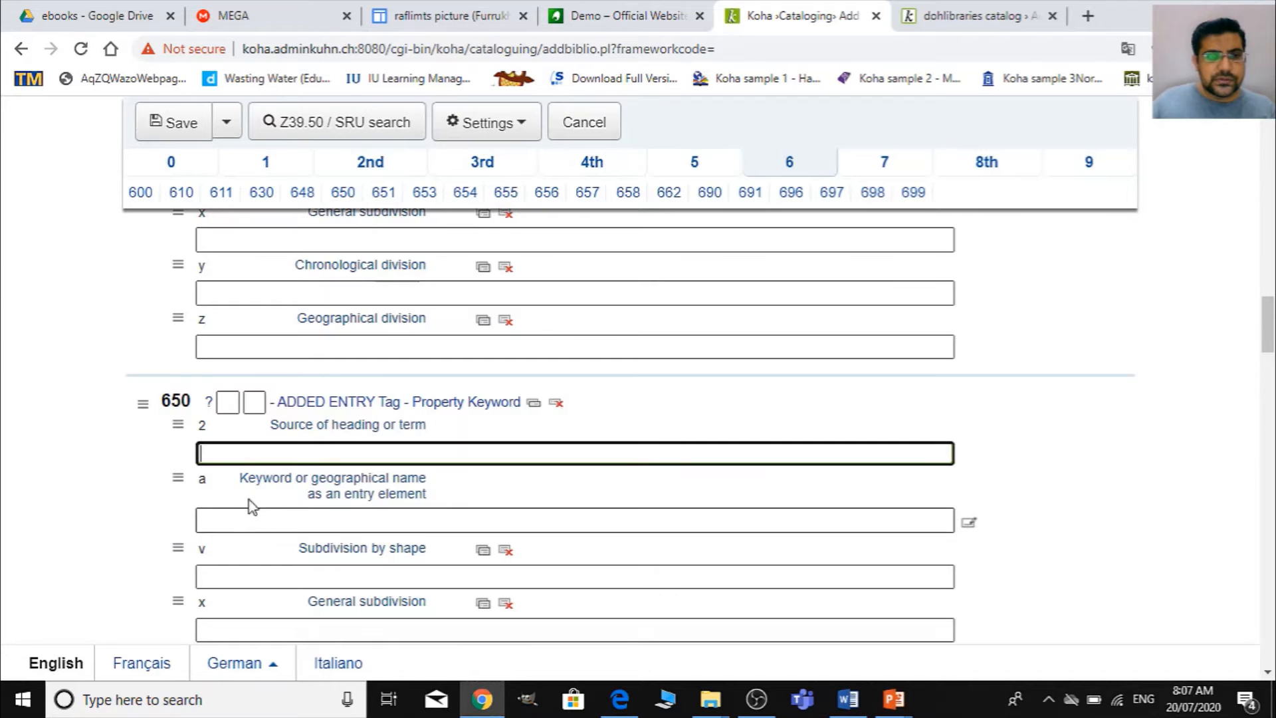
left_click(338, 520)
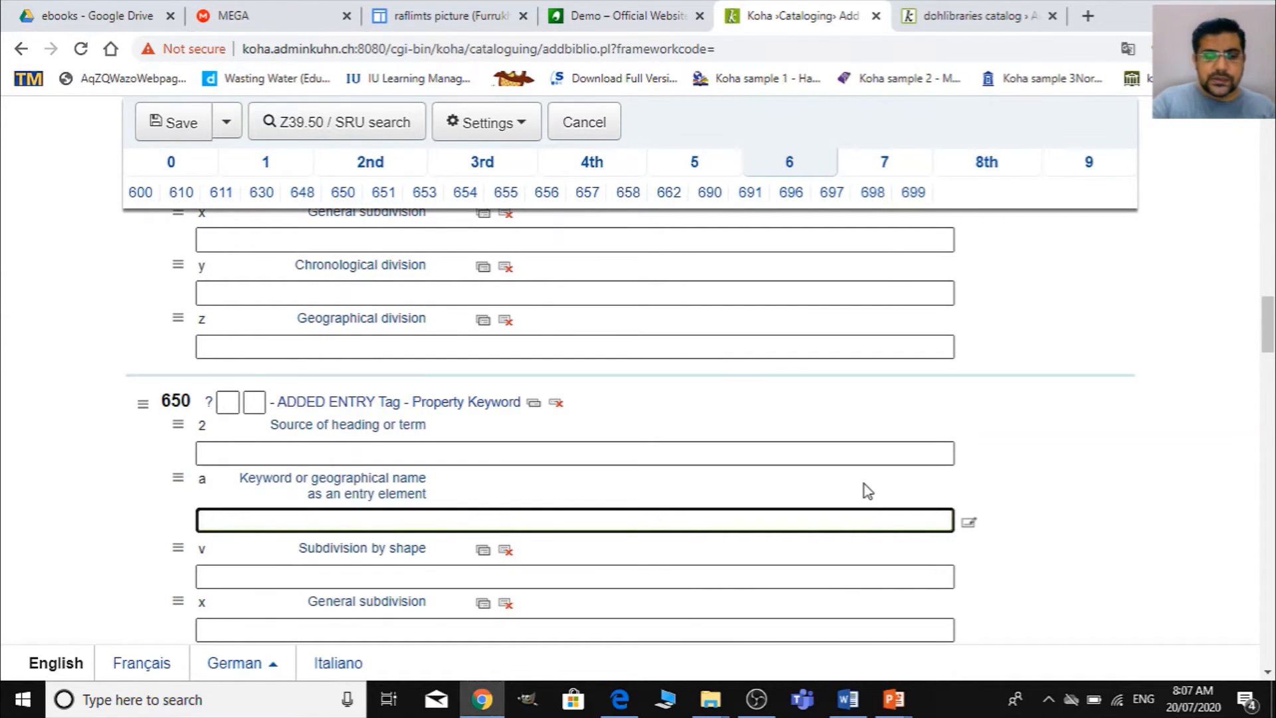
type("Public ")
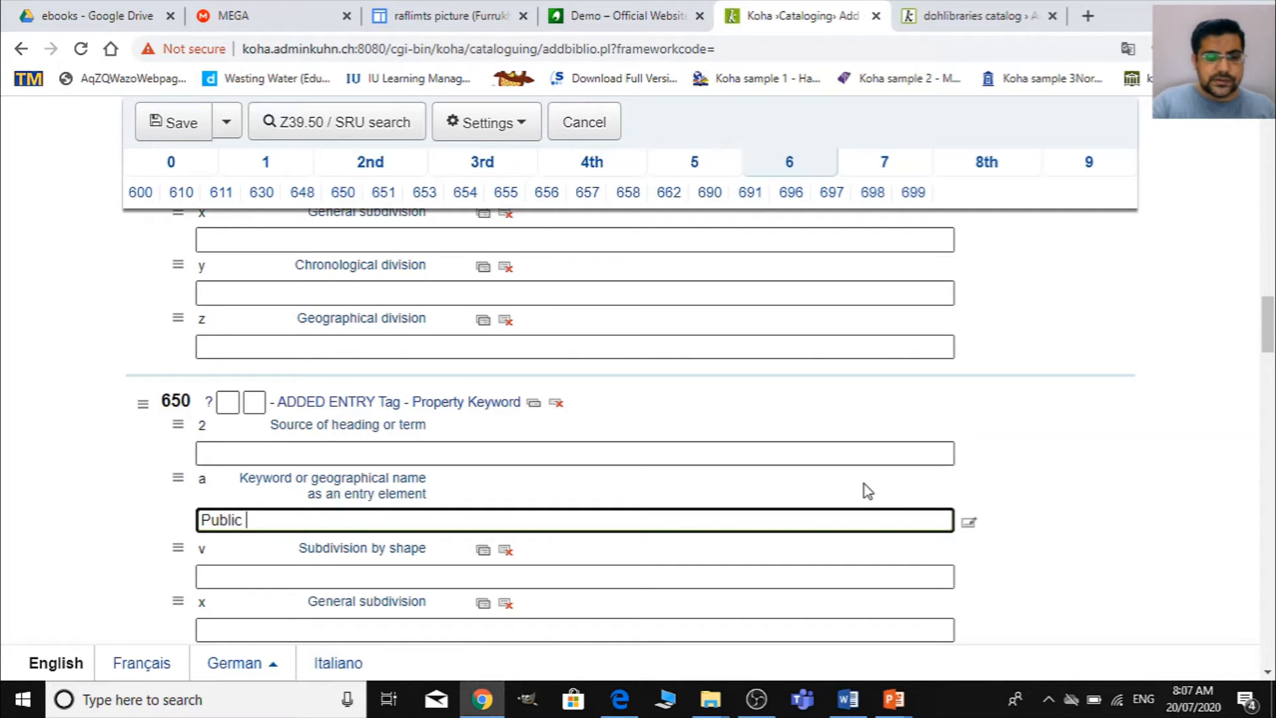
type("dealing")
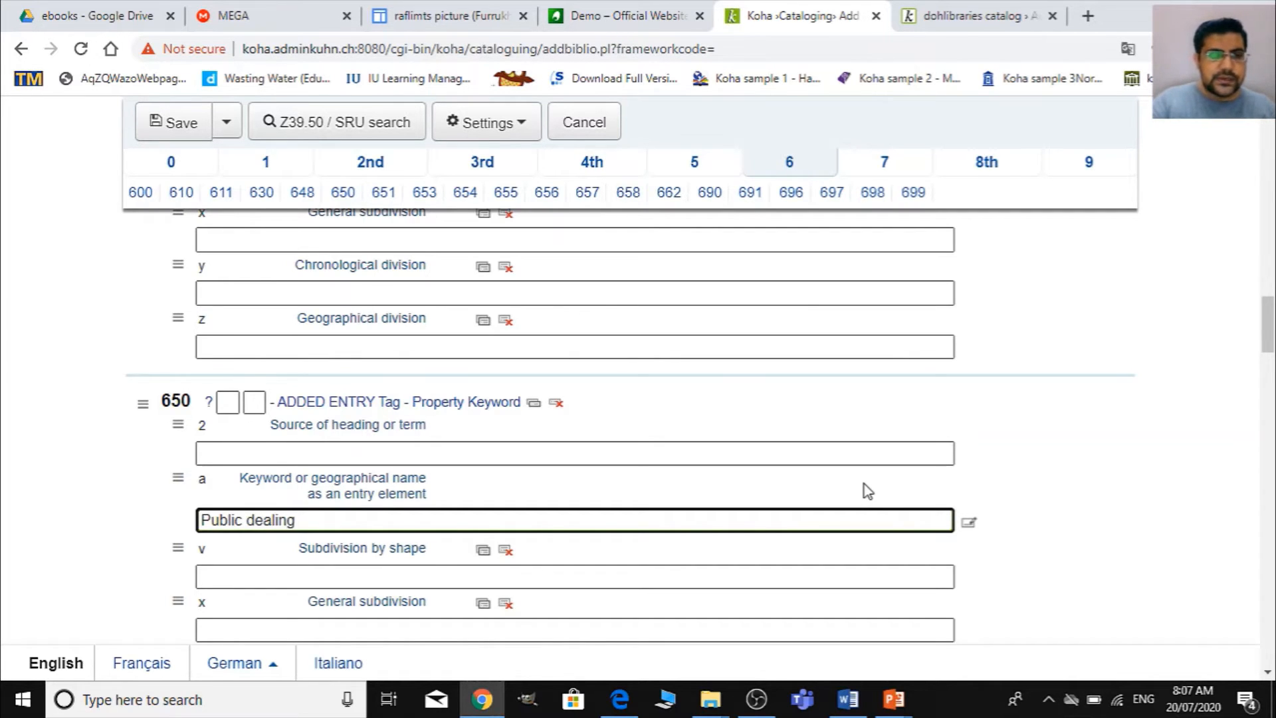
- Enter "communication" as a general subdivision of field 650, and repeat subfield x with "HR"
scroll(867, 492, "down", 1)
left_click(292, 535)
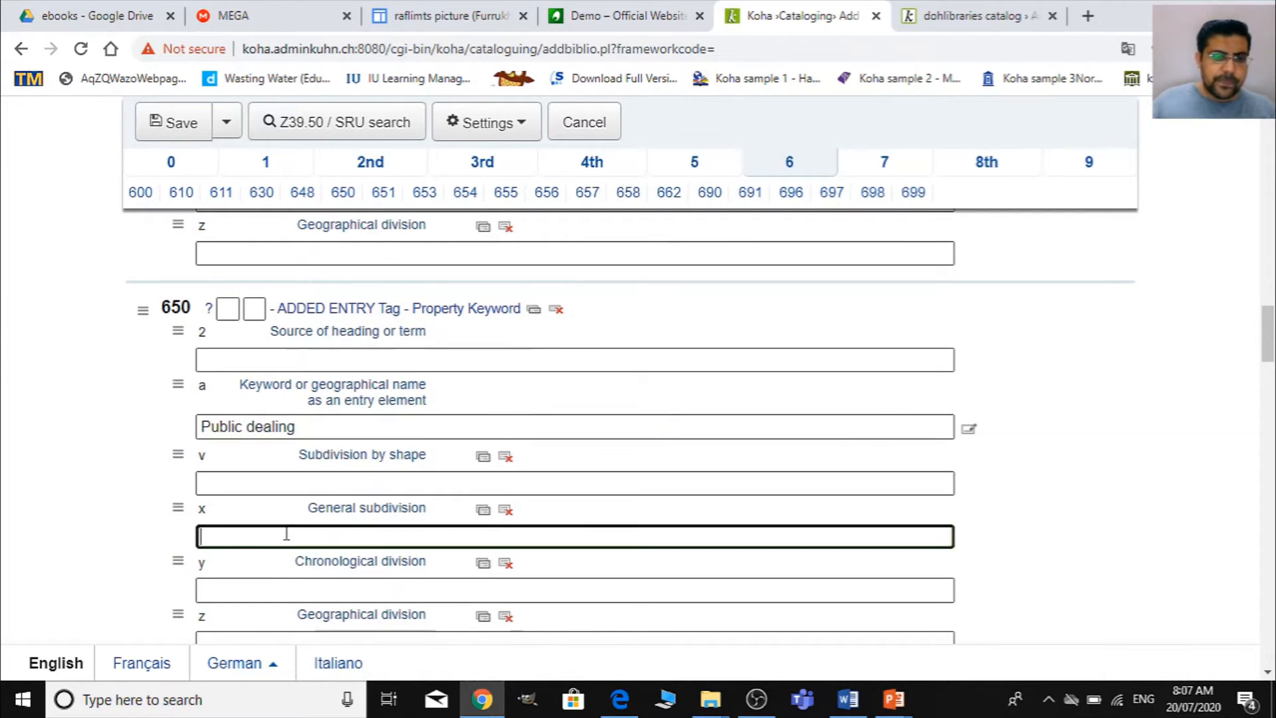
type("communic")
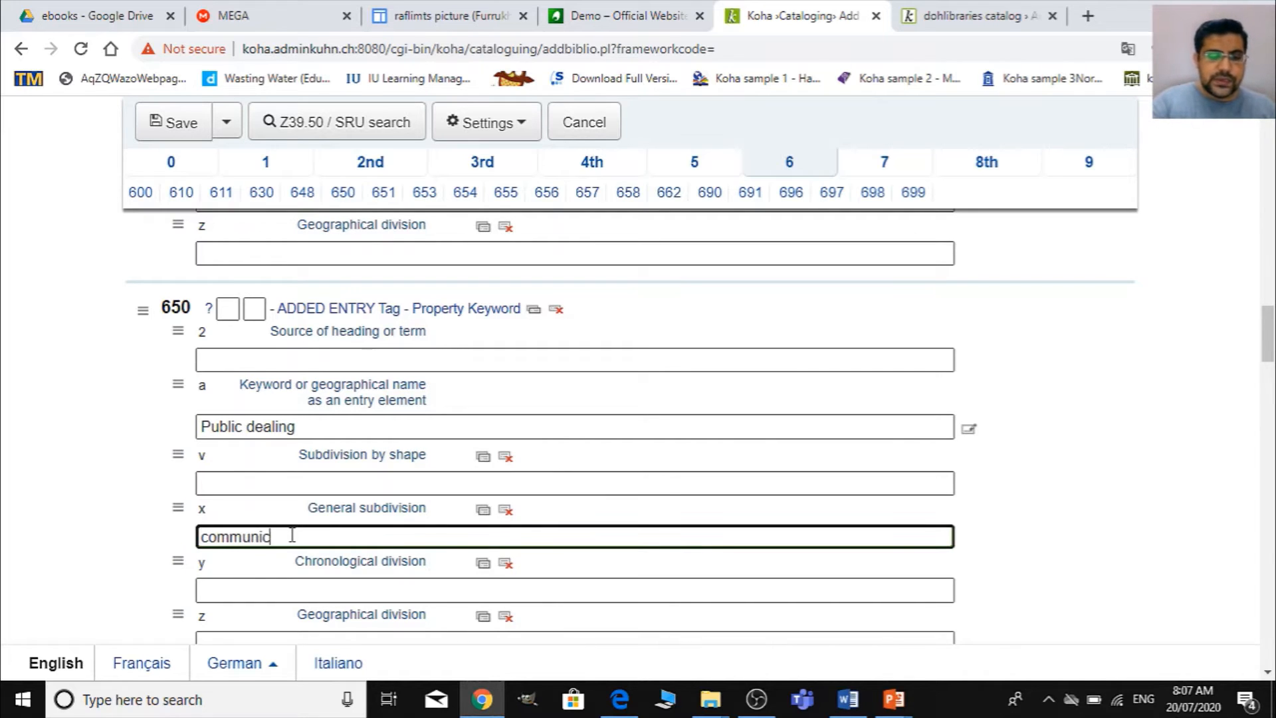
type("ation")
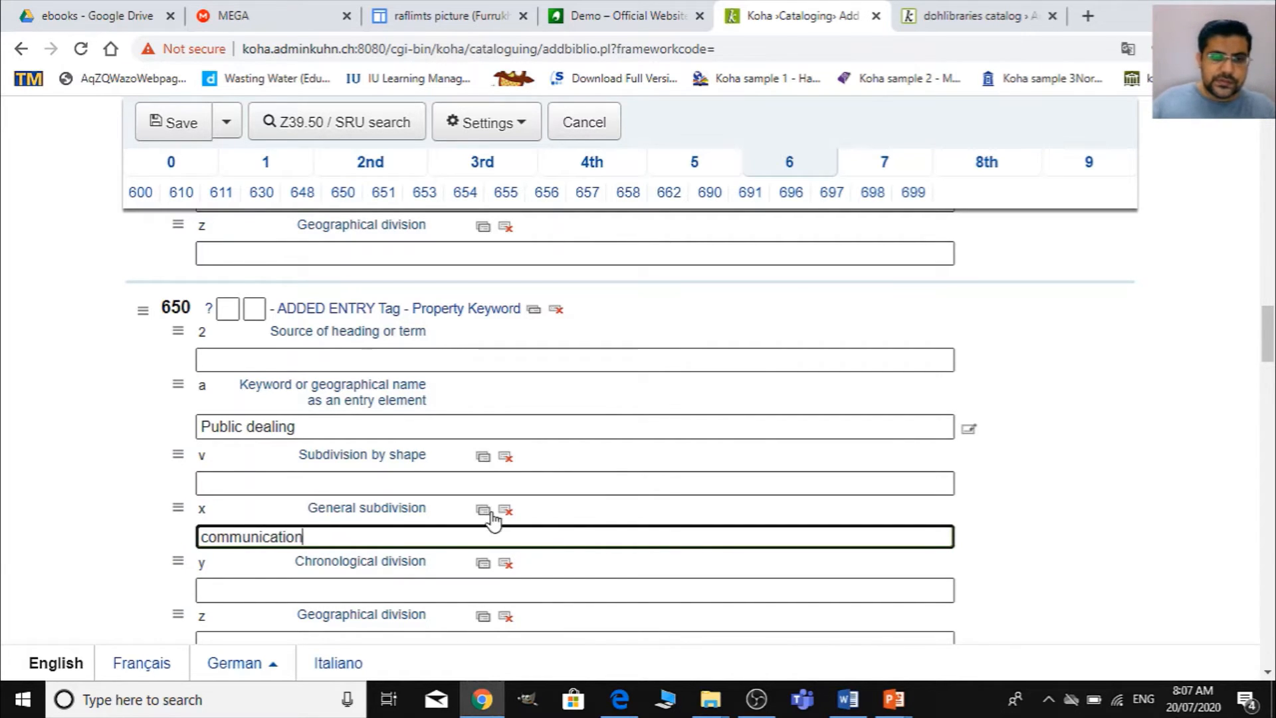
left_click(483, 510)
left_click(270, 589)
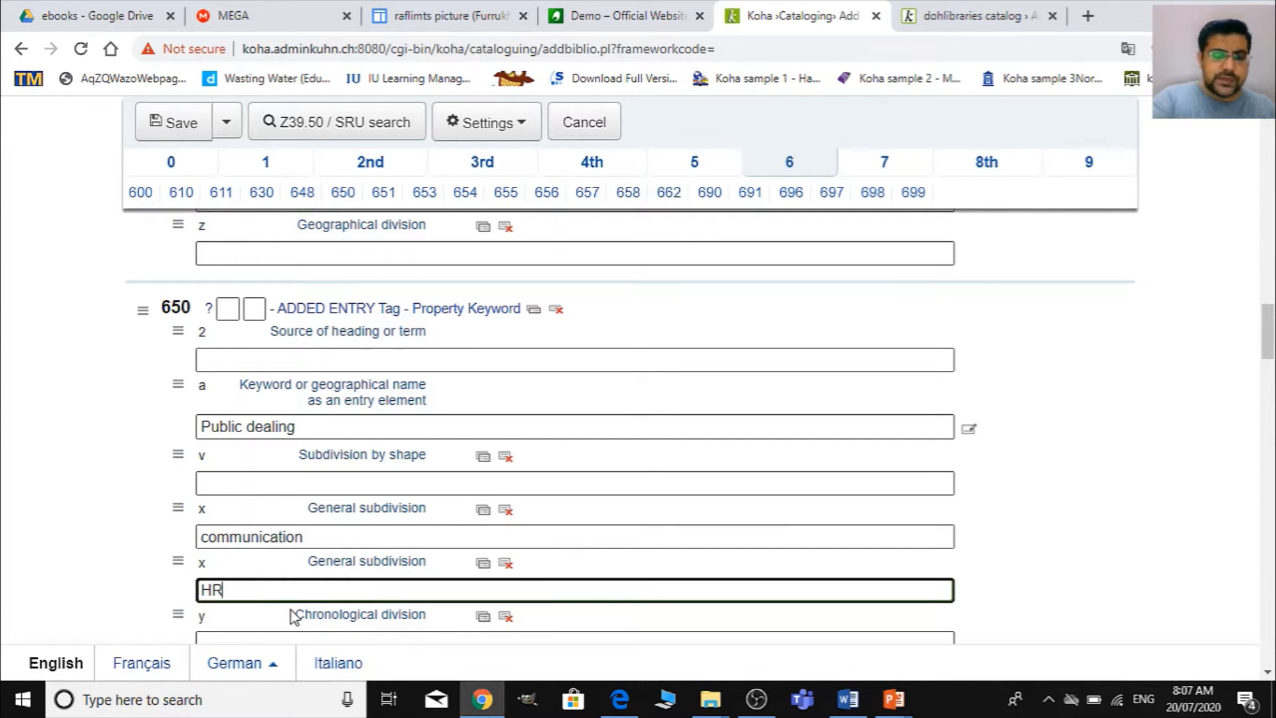
- Look over the subject fields around 650 in section 6 and the added entry fields of section 7
scroll(292, 616, "down", 15)
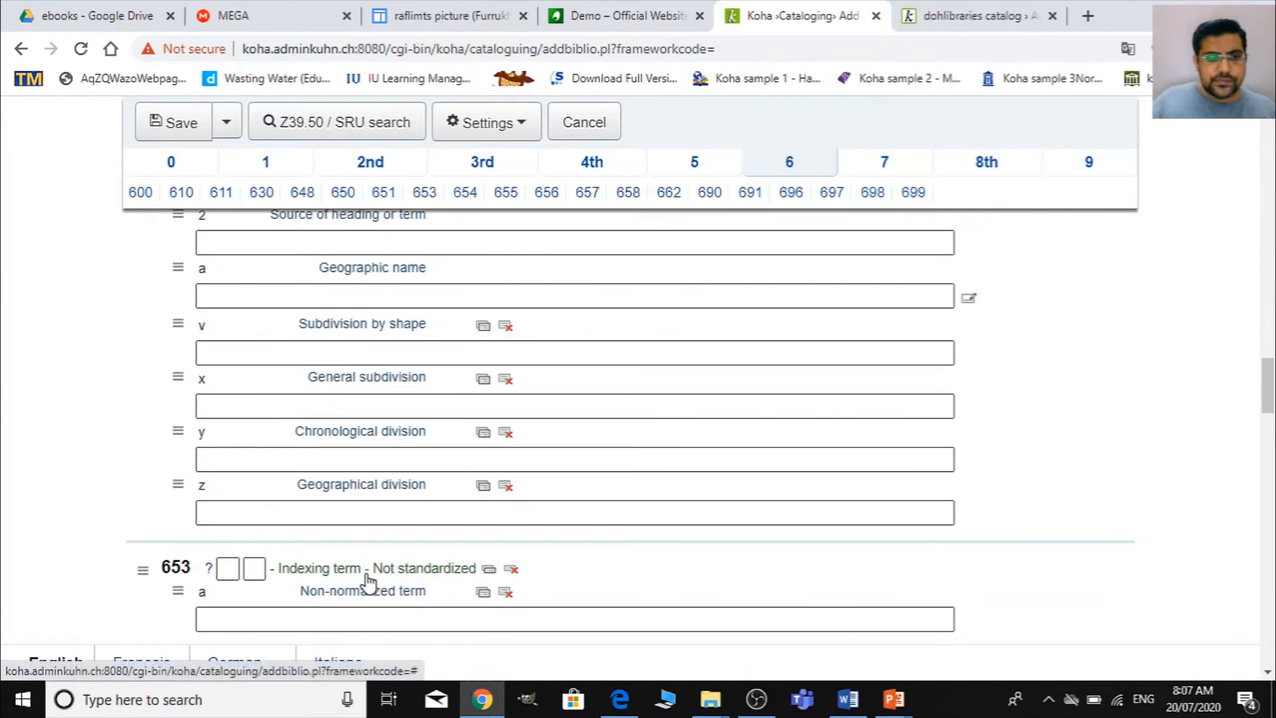
scroll(376, 557, "up", 10)
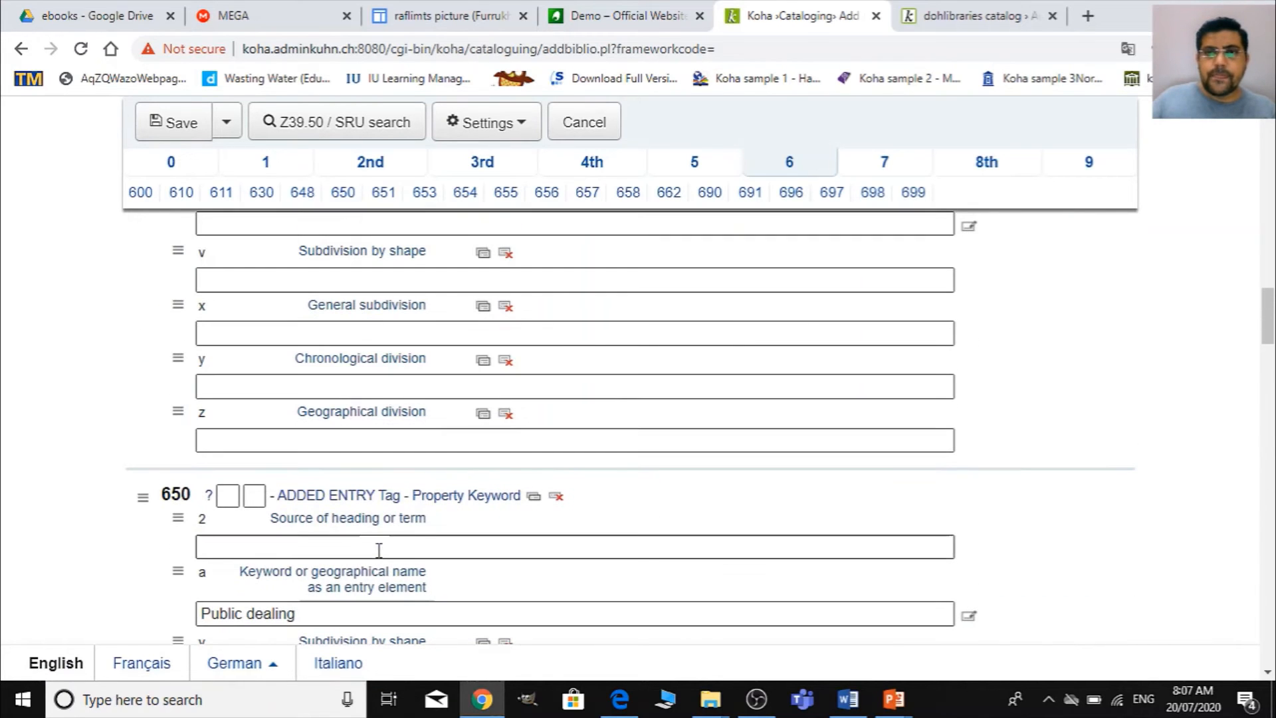
left_click(882, 171)
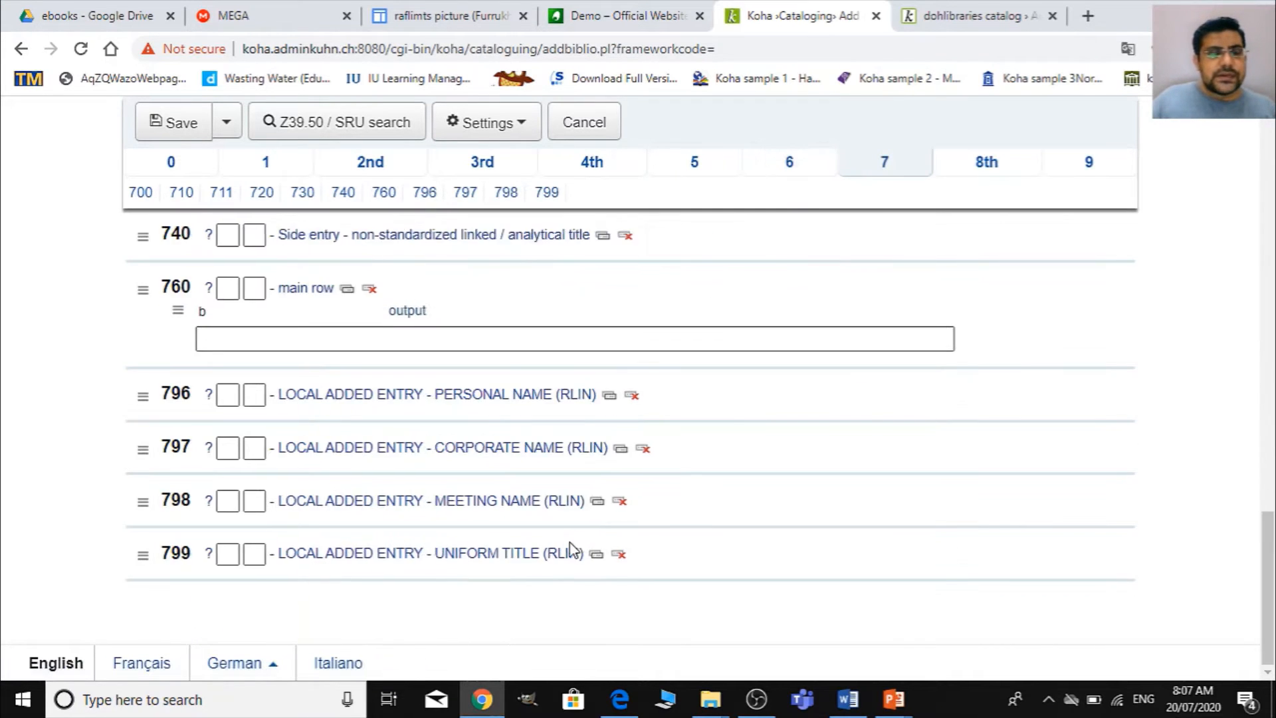
scroll(377, 444, "up", 10)
scroll(376, 444, "up", 10)
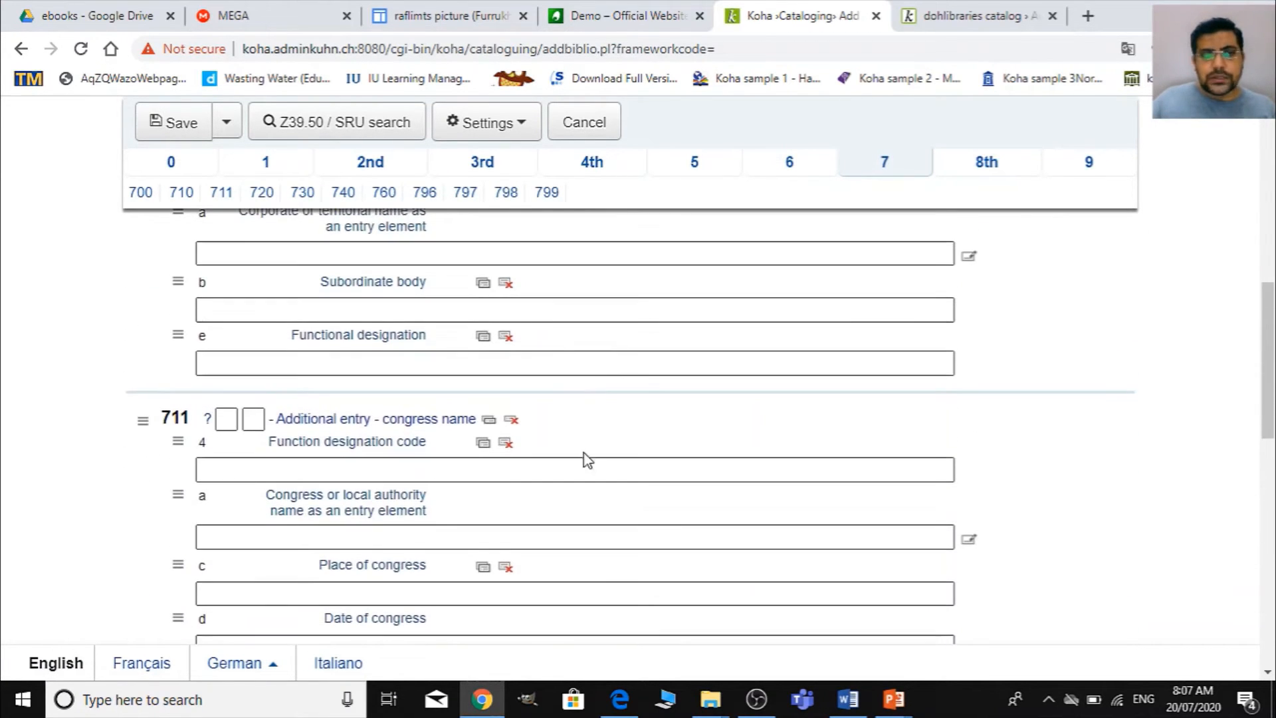
scroll(522, 404, "up", 2)
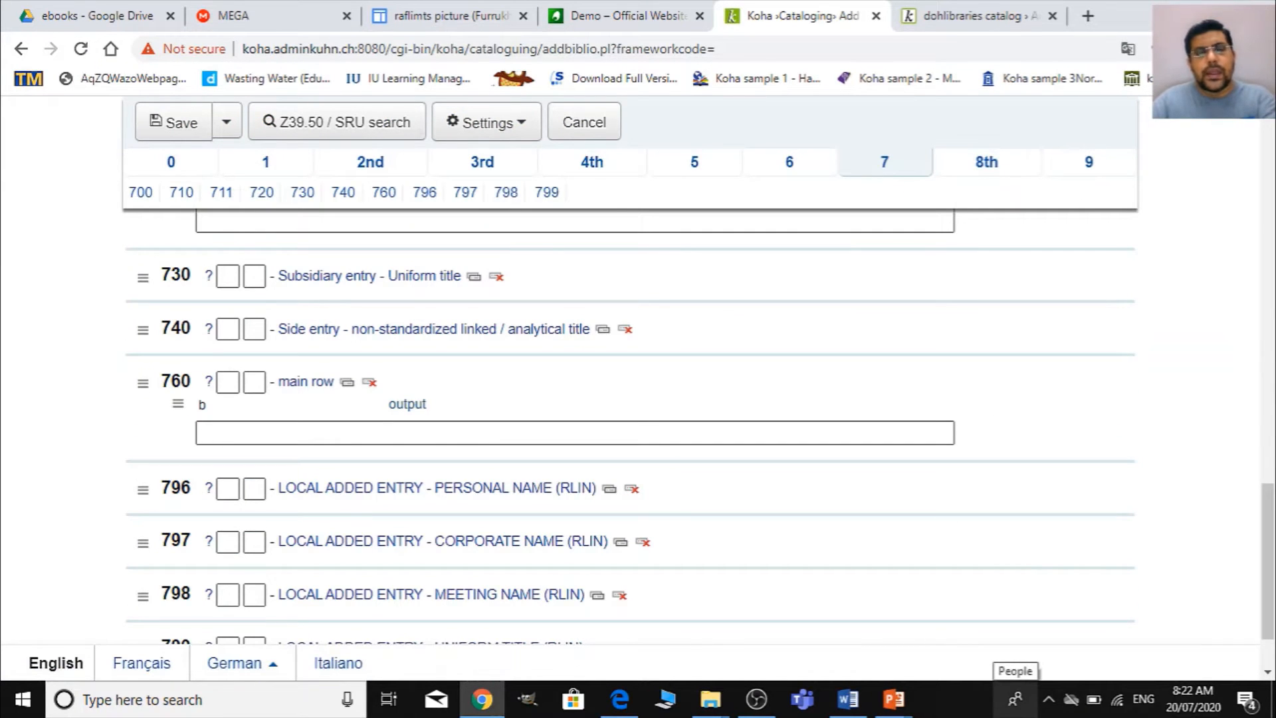
- Find field 856, Electronic address and access, in section 8 and place the cursor in its URL subfield u
left_click(1001, 168)
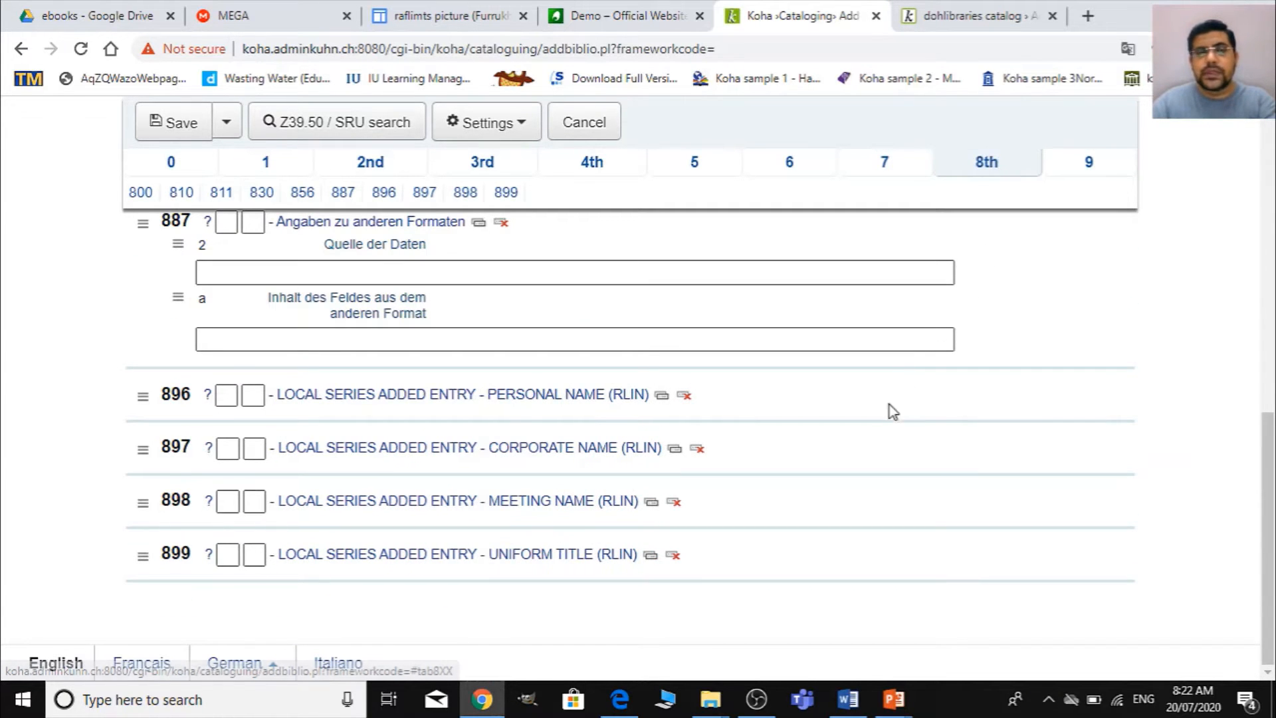
scroll(882, 434, "up", 2)
scroll(881, 429, "up", 8)
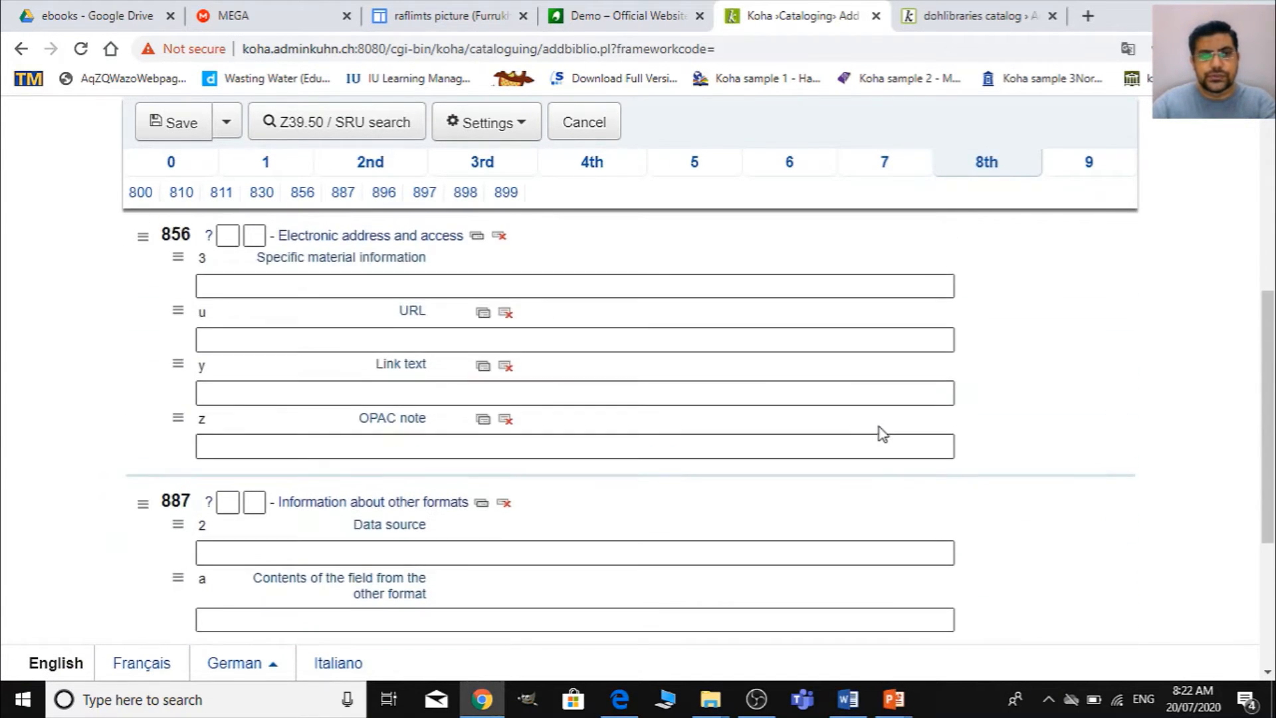
scroll(880, 431, "down", 3)
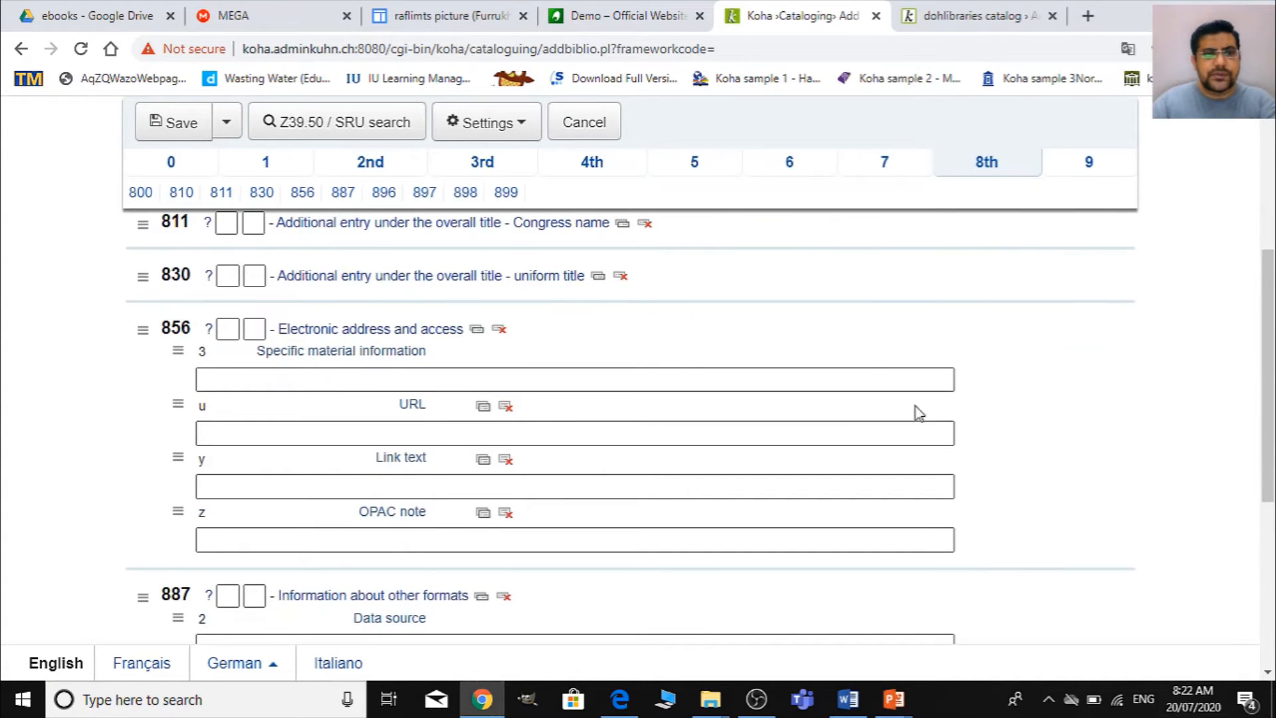
left_click(199, 429)
left_click(200, 427)
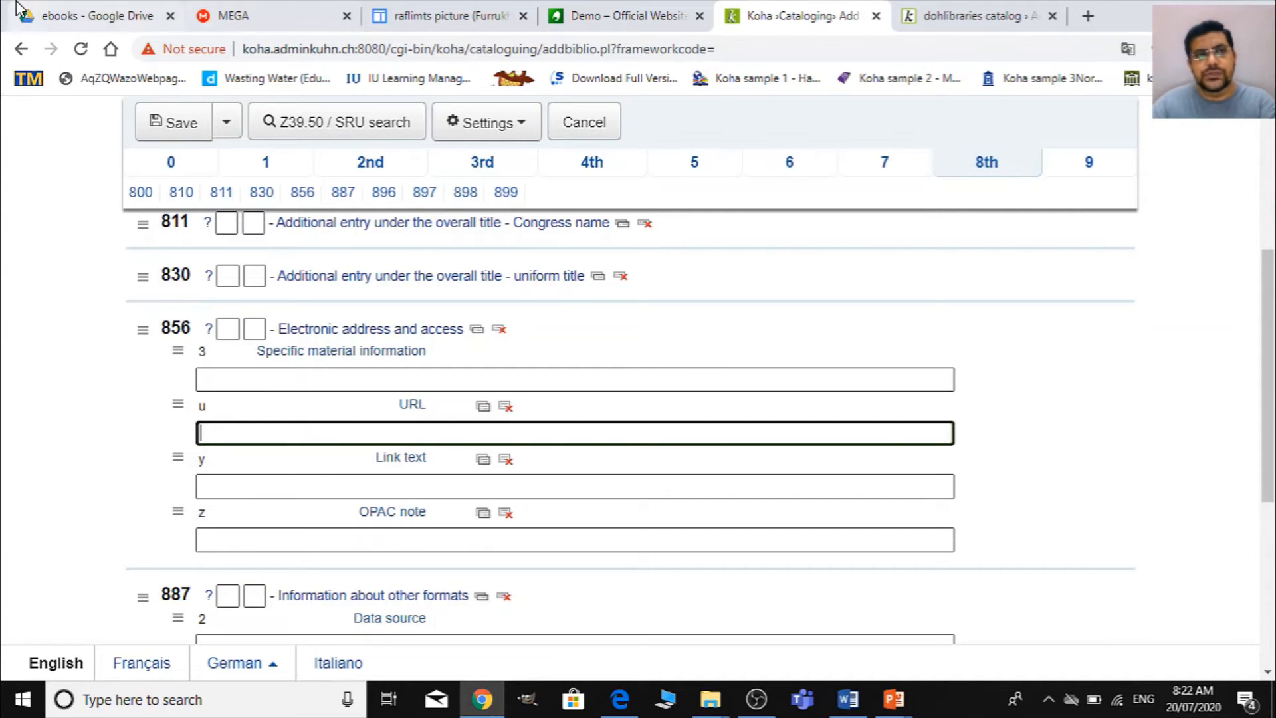
- Switch to Google Drive and get the shareable link for dealing-with-difficult-people.pdf in the ebooks folder
left_click(67, 13)
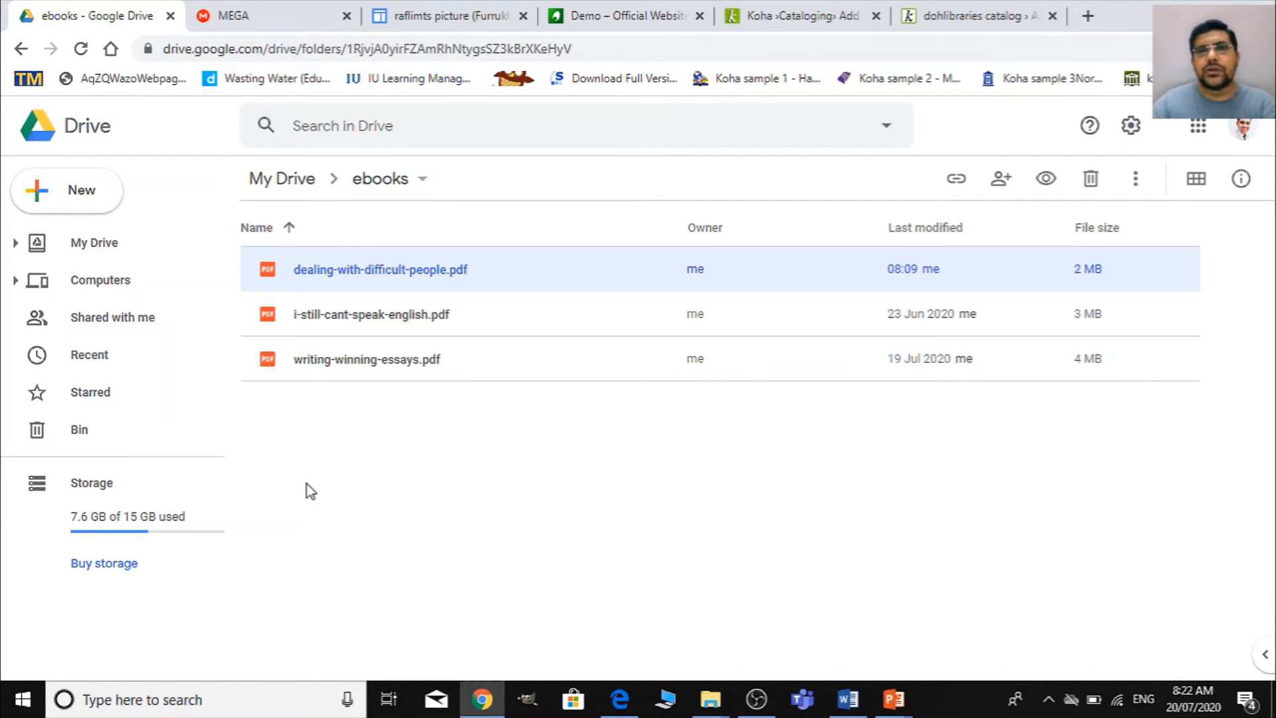
right_click(423, 273)
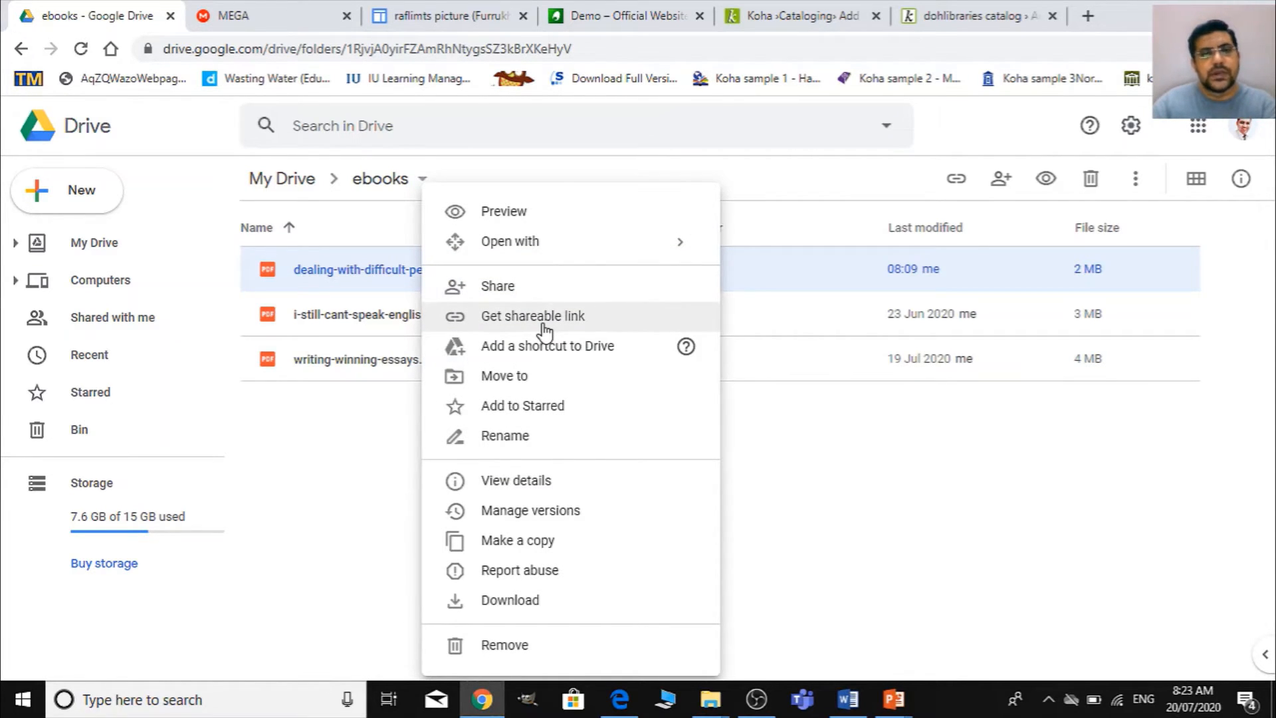
left_click(543, 325)
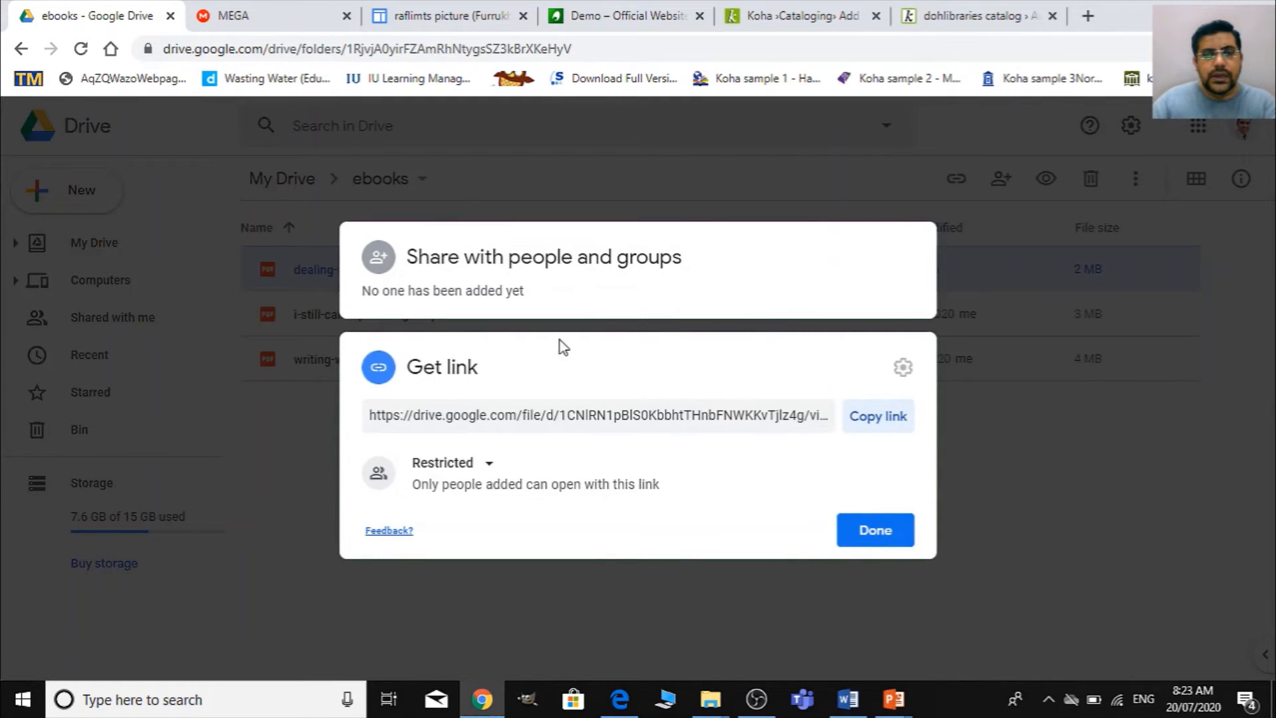
- Examine the PDF's options for sharing with people and groups and for its general link access
left_click(481, 296)
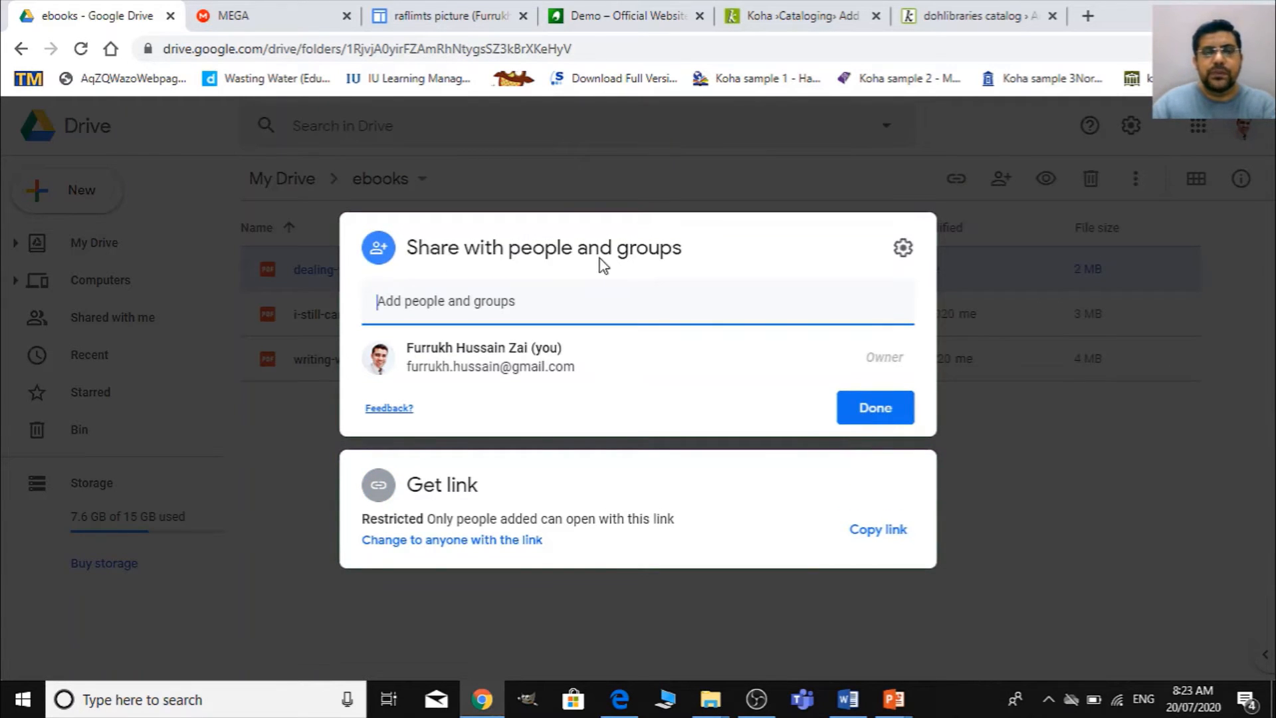
left_click(530, 314)
left_click(545, 294)
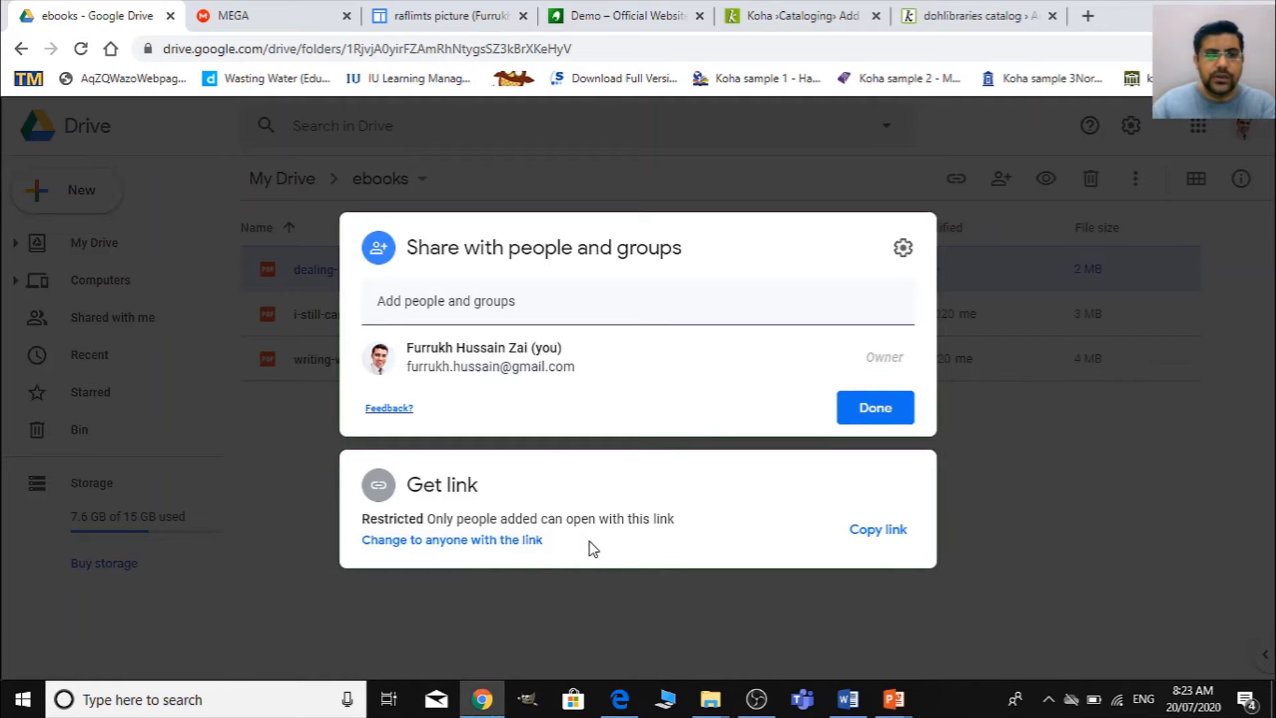
left_click(792, 514)
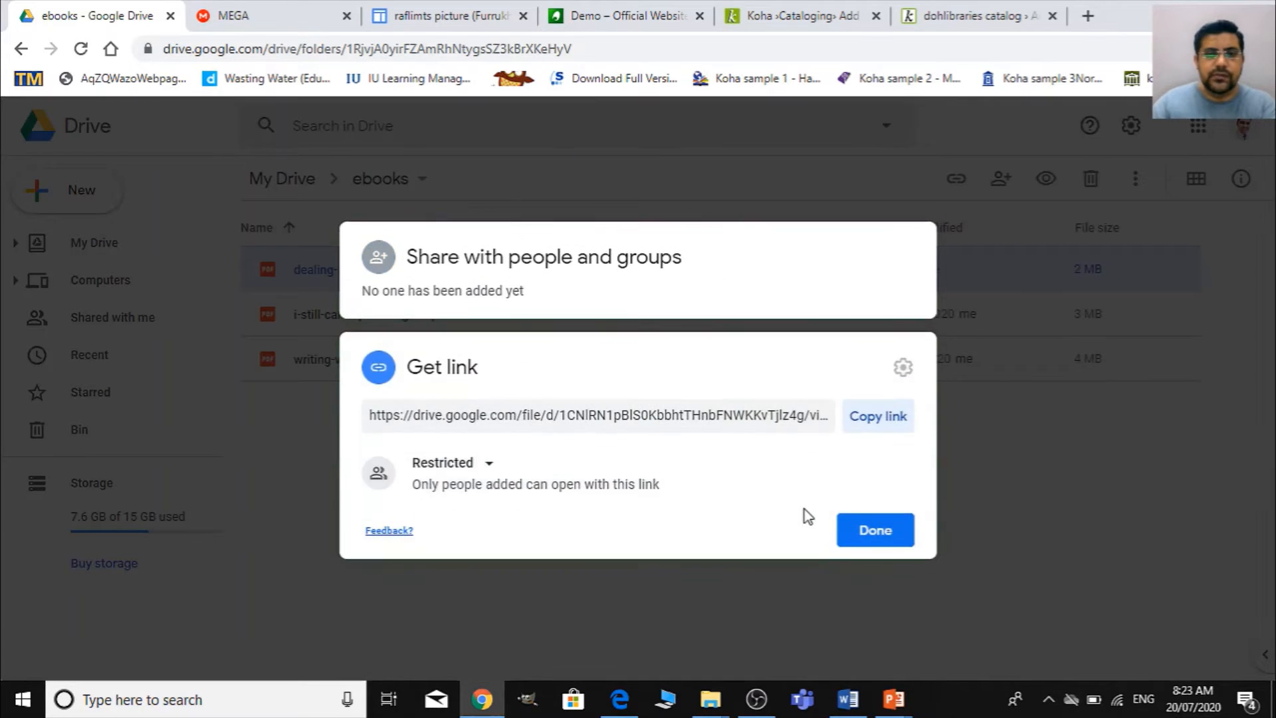
left_click(445, 466)
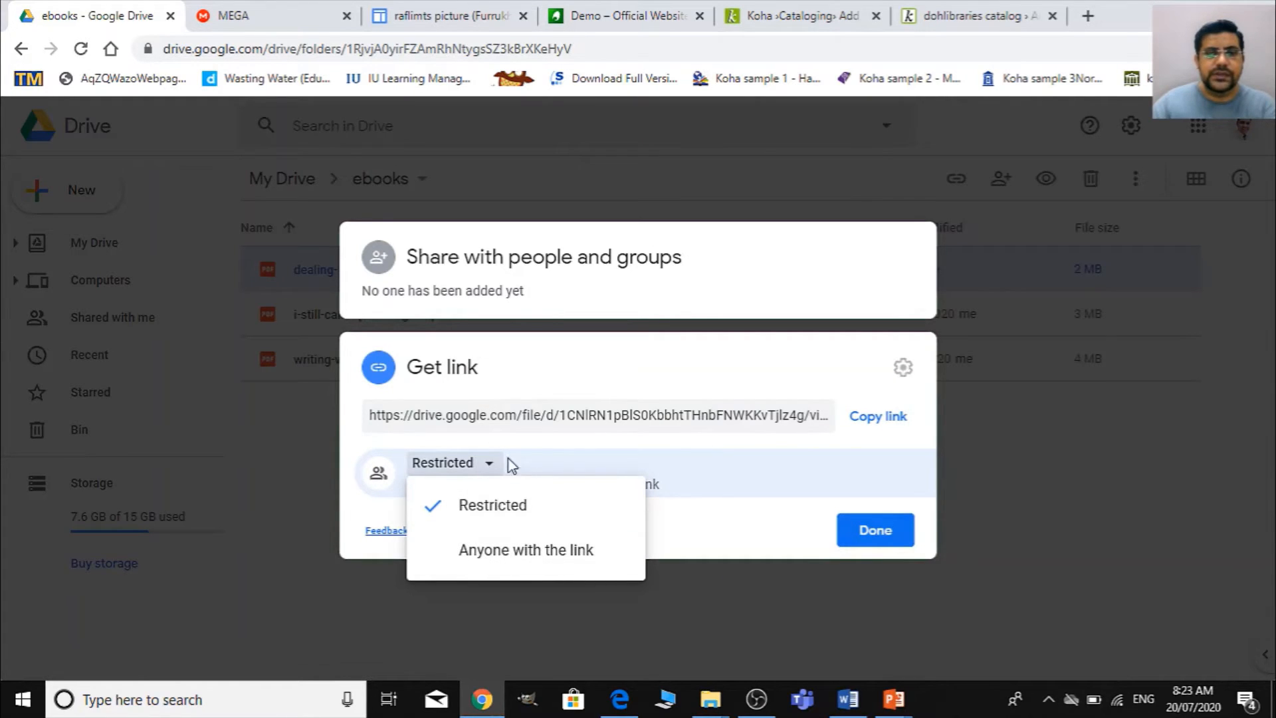
left_click(553, 293)
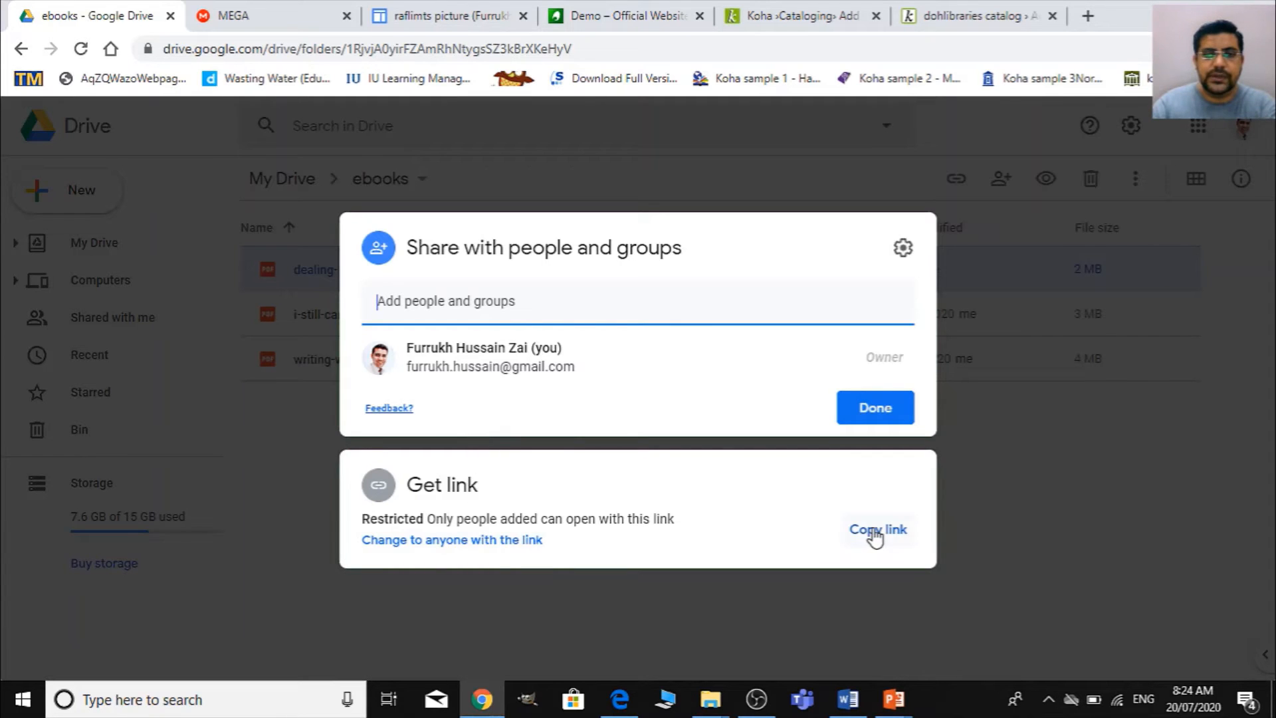
- Try opening the PDF to anyone with the link, and set its access back to Restricted
left_click(486, 543)
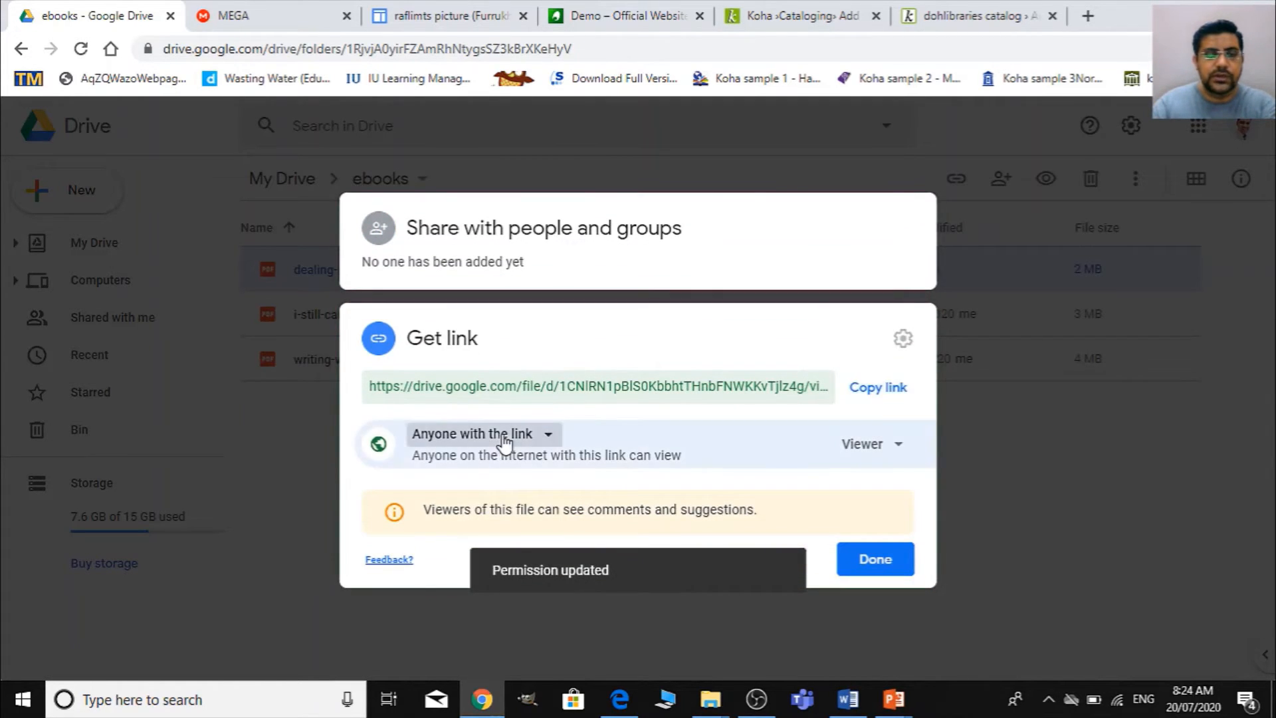
left_click(505, 442)
left_click(476, 476)
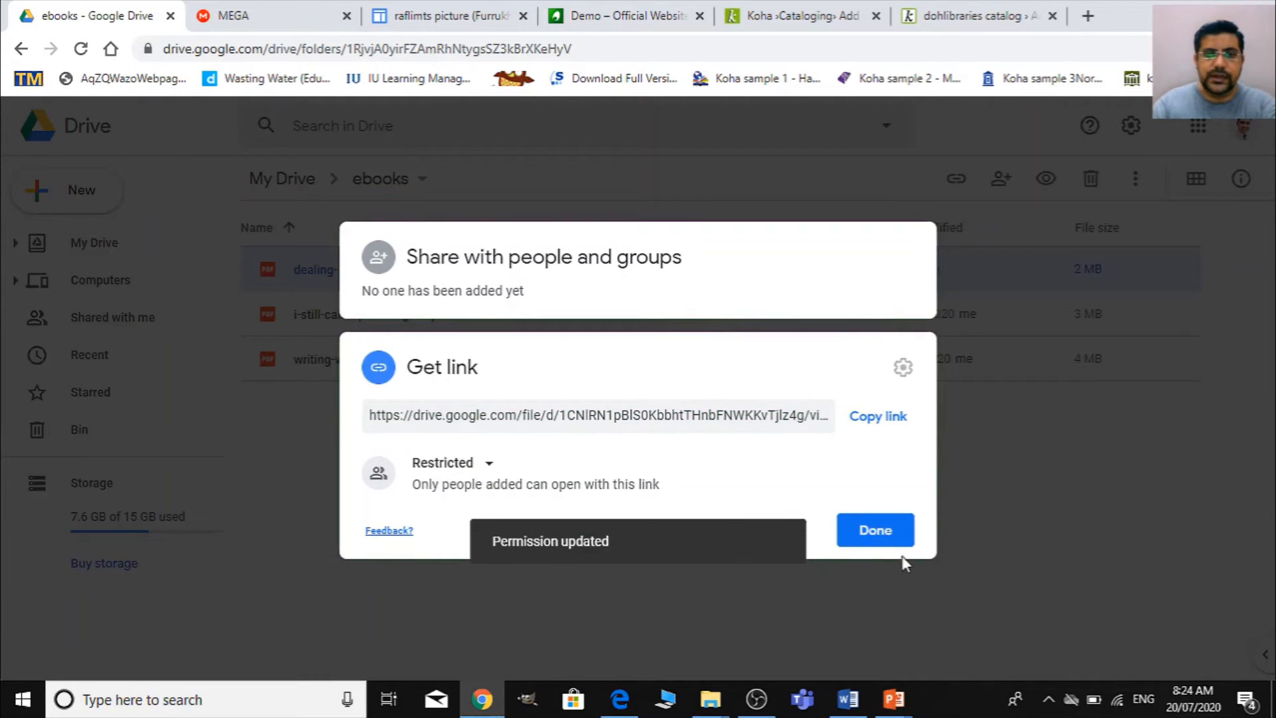
- Copy the PDF's restricted link, finish sharing, and switch from Google Drive to the Koha demo page
left_click(888, 420)
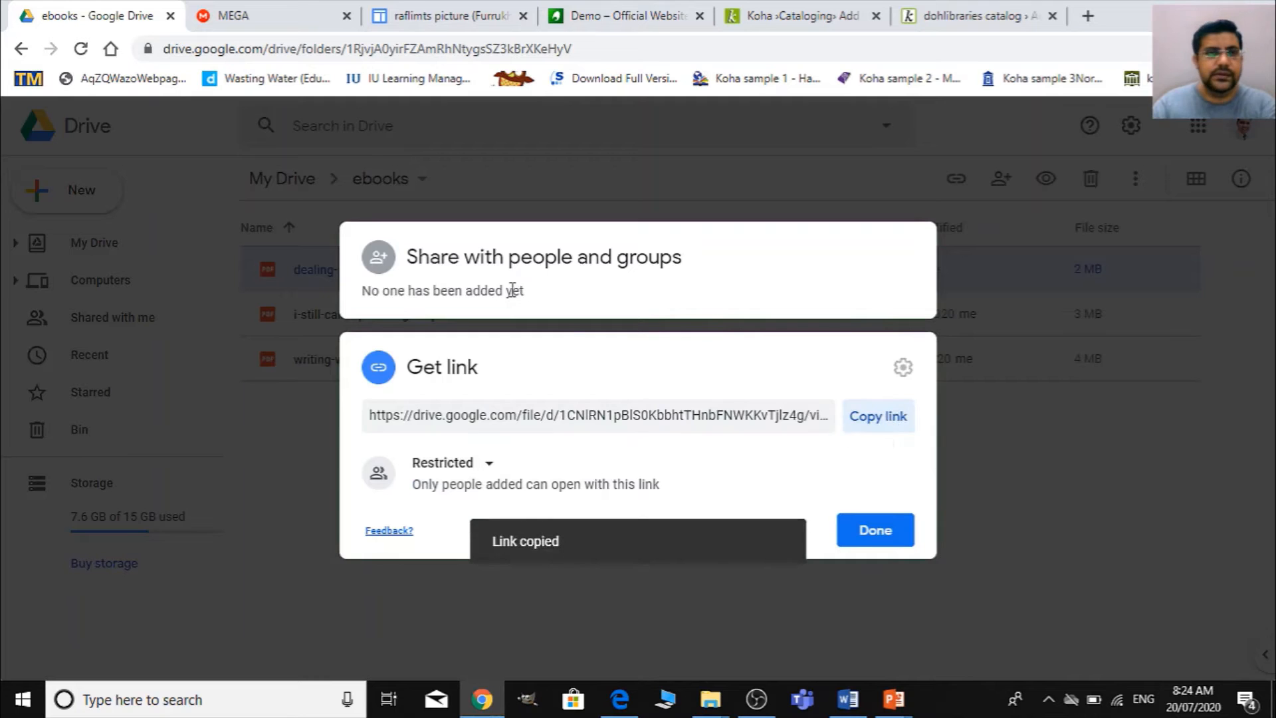
left_click(875, 531)
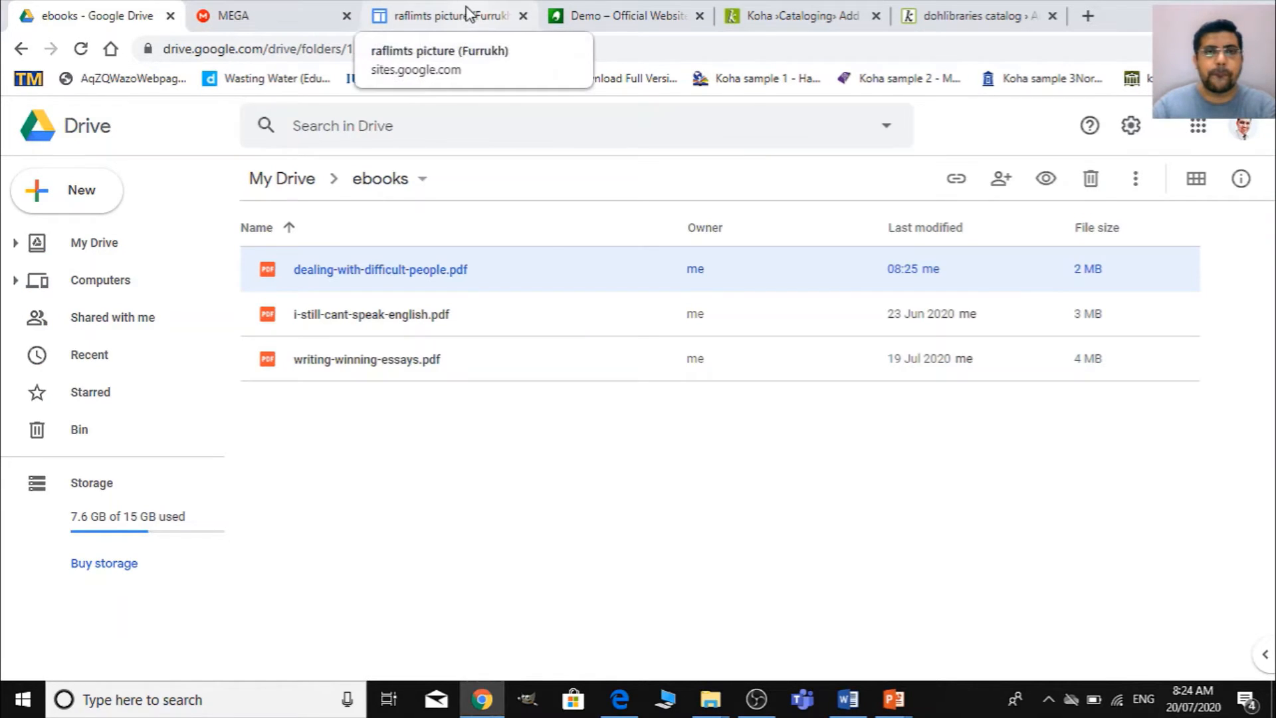
left_click(595, 13)
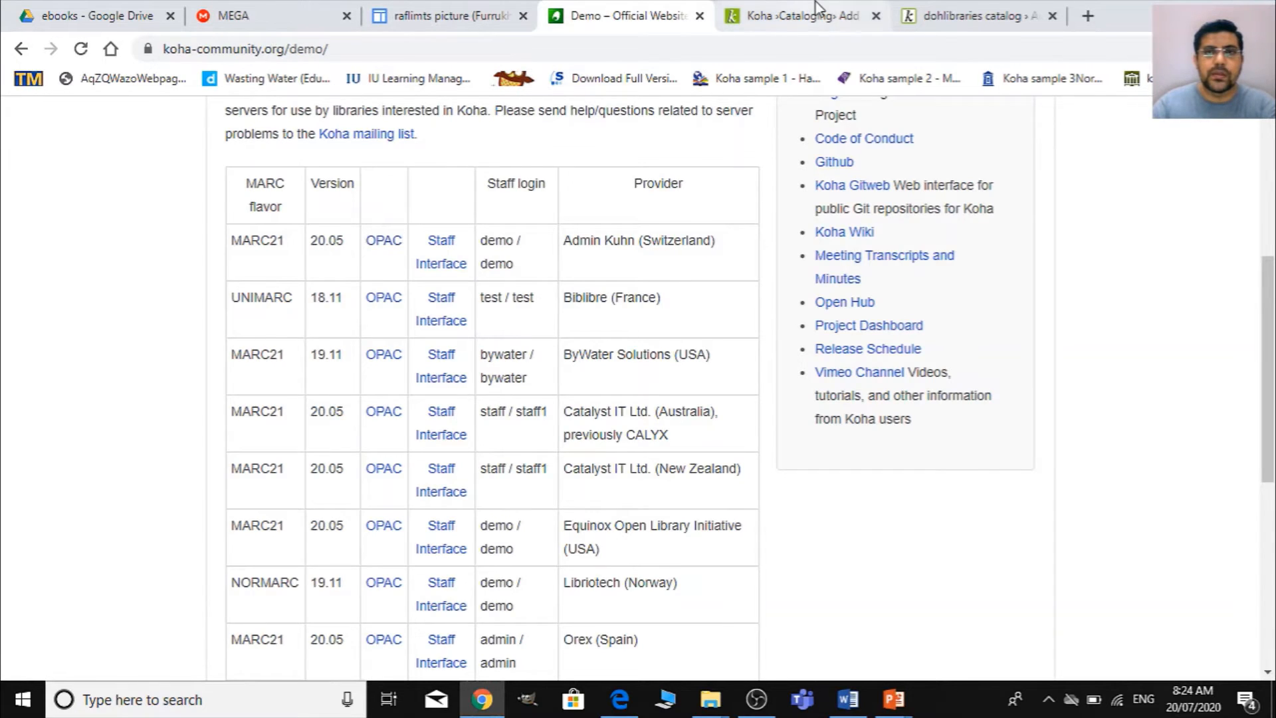
- Return to the Koha record and fill field 856 with the copied Google Drive link as URL and "Tab here for eBook" as specific material information
left_click(817, 9)
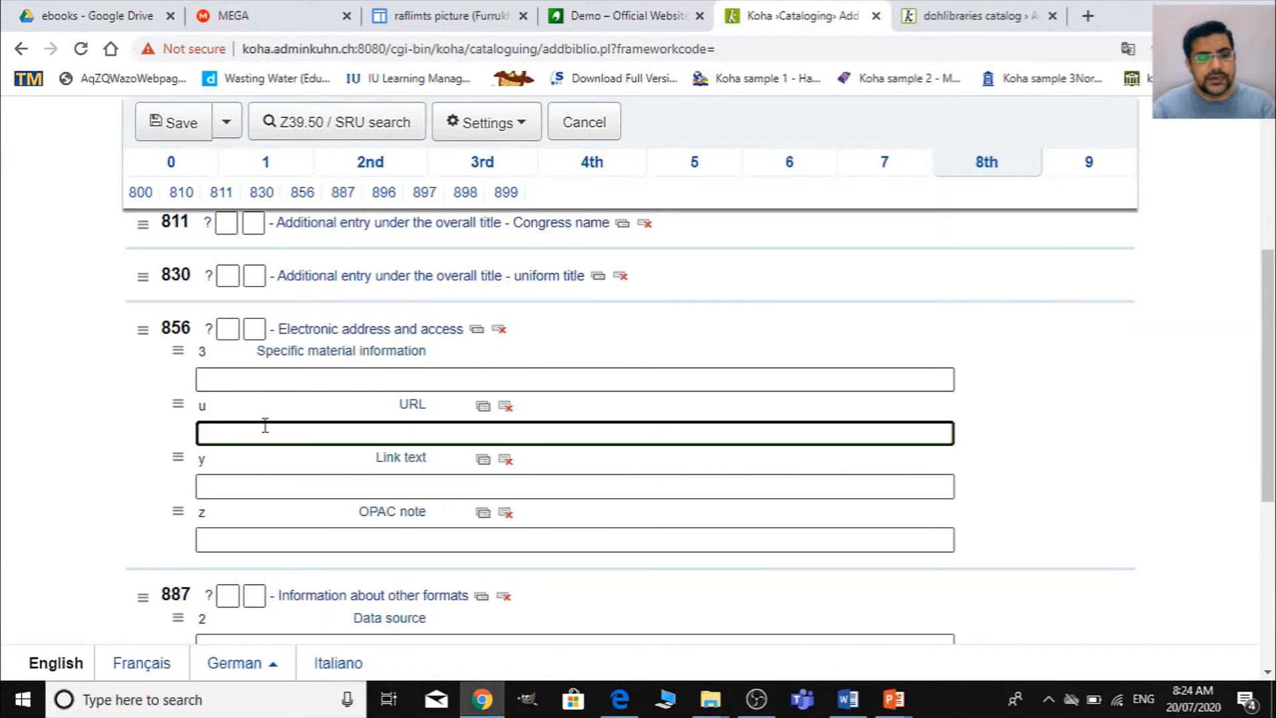
key("ctrl+v")
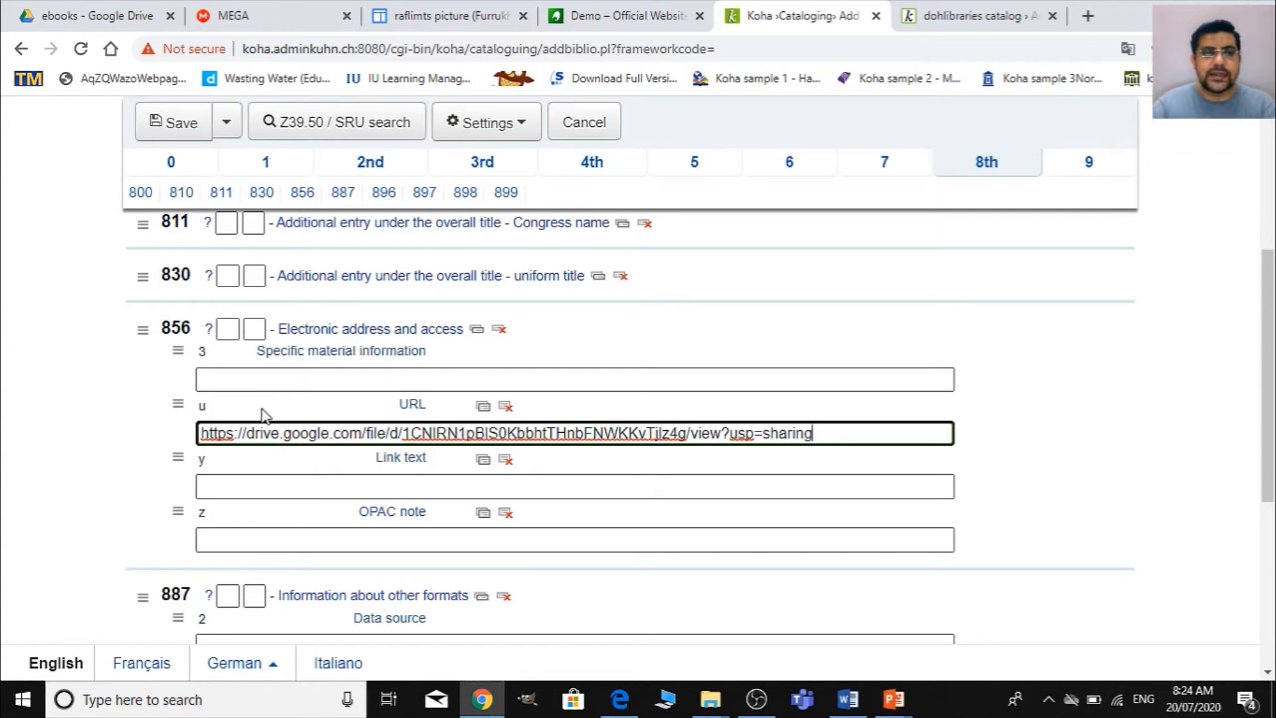
left_click(242, 383)
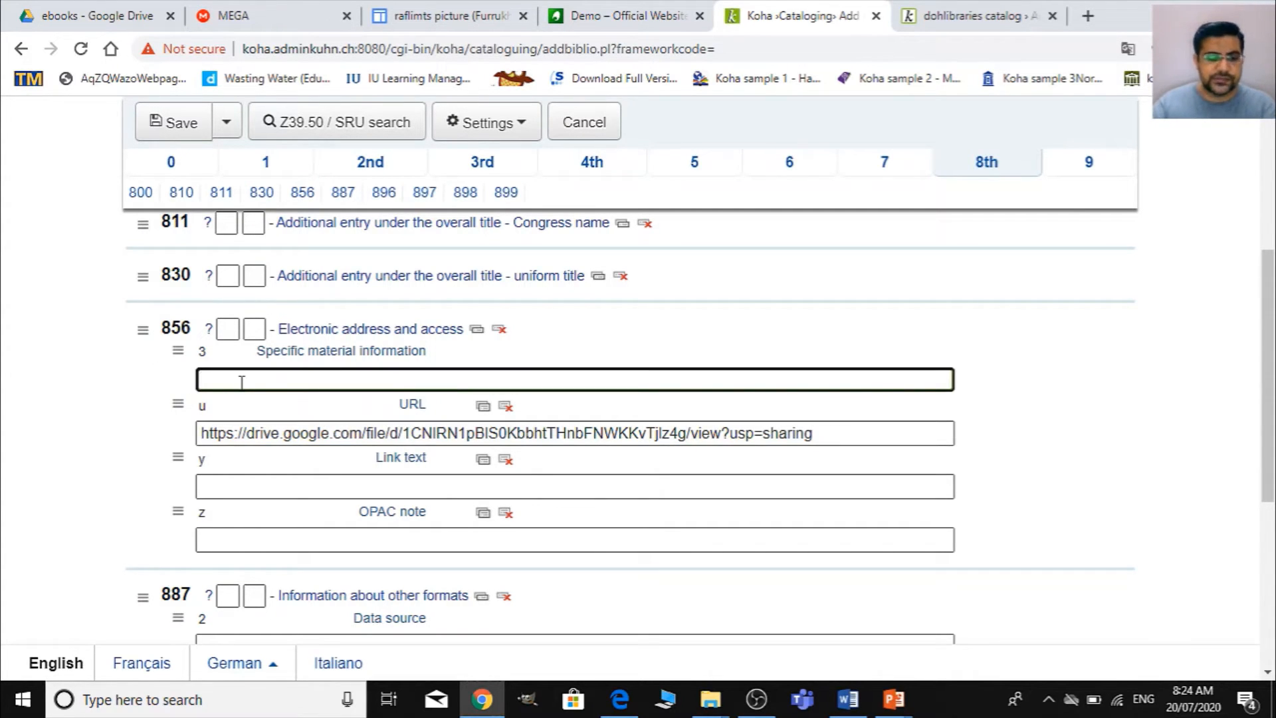
type("Tab ")
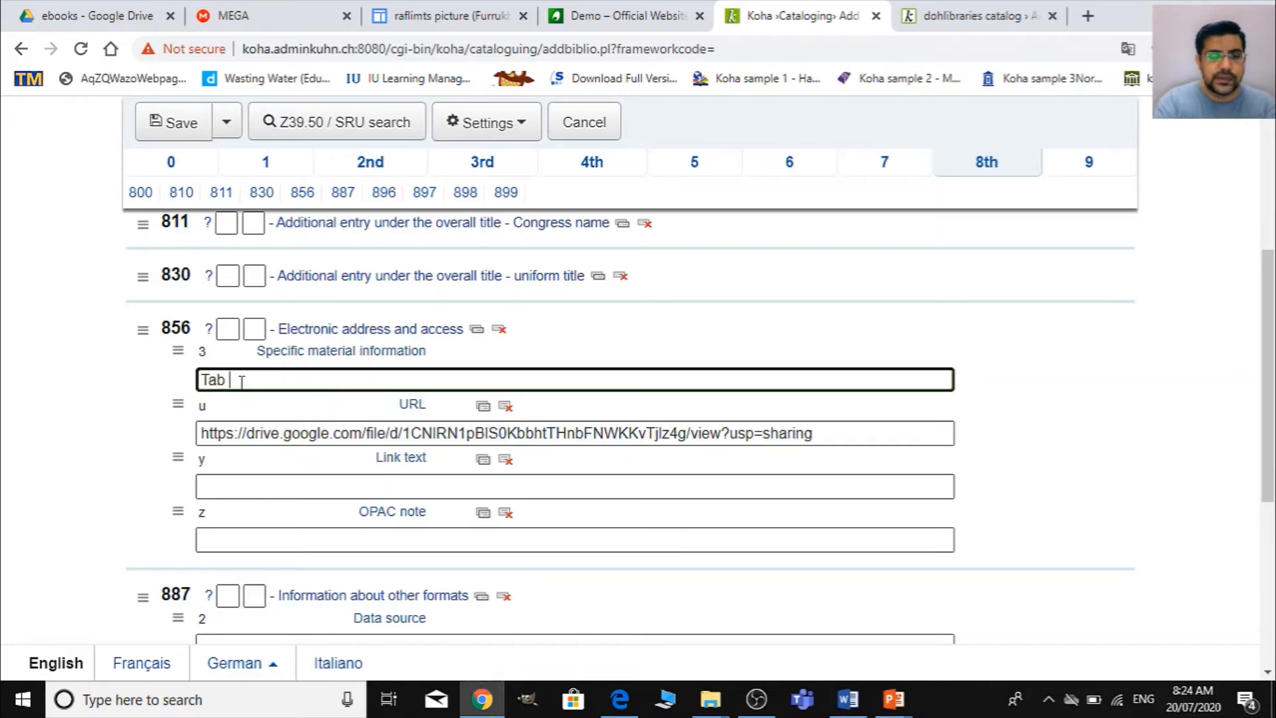
type("here for e")
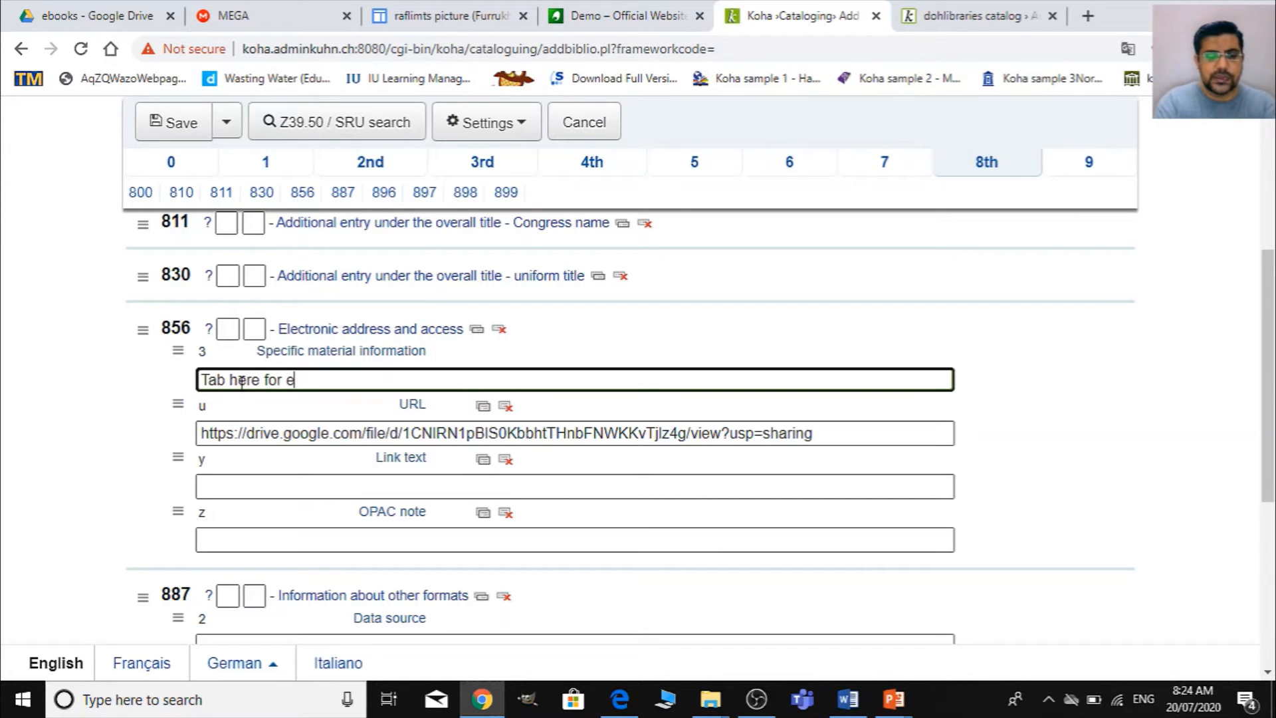
type("Book")
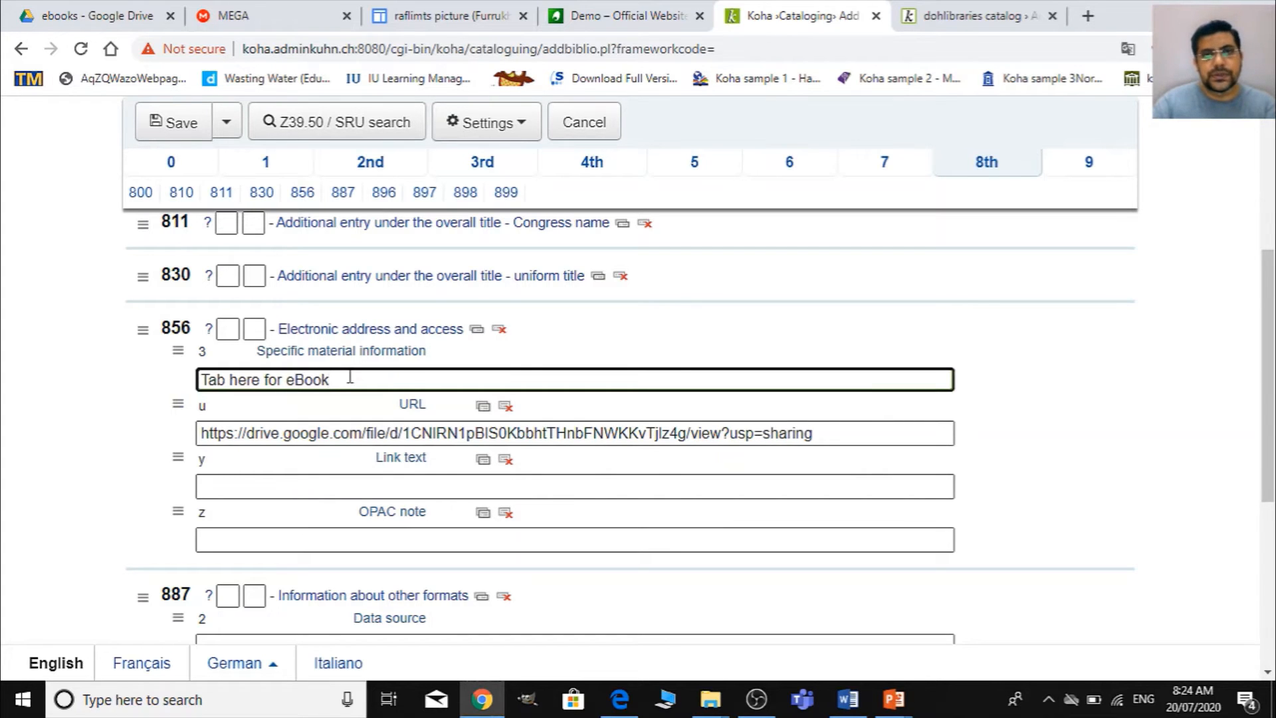
- Set the required Koha media type in field 942 of the record to eBook
scroll(479, 392, "down", 5)
scroll(479, 395, "up", 6)
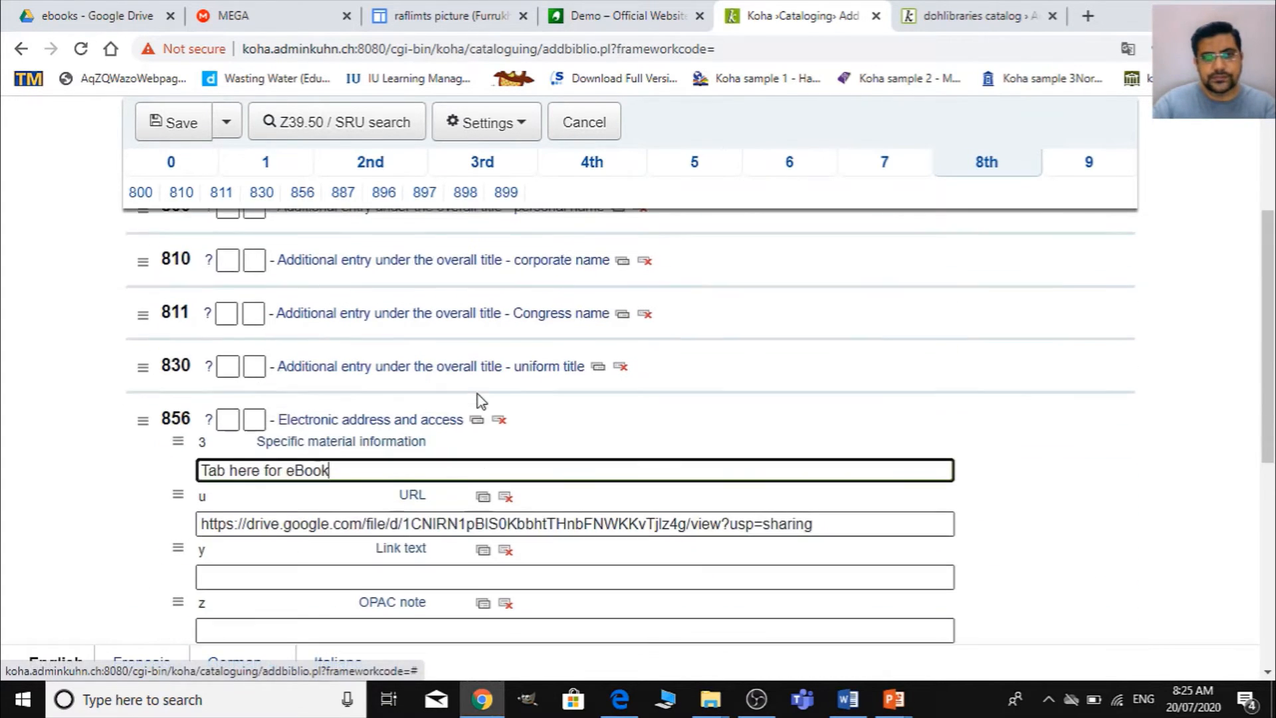
scroll(440, 405, "up", 5)
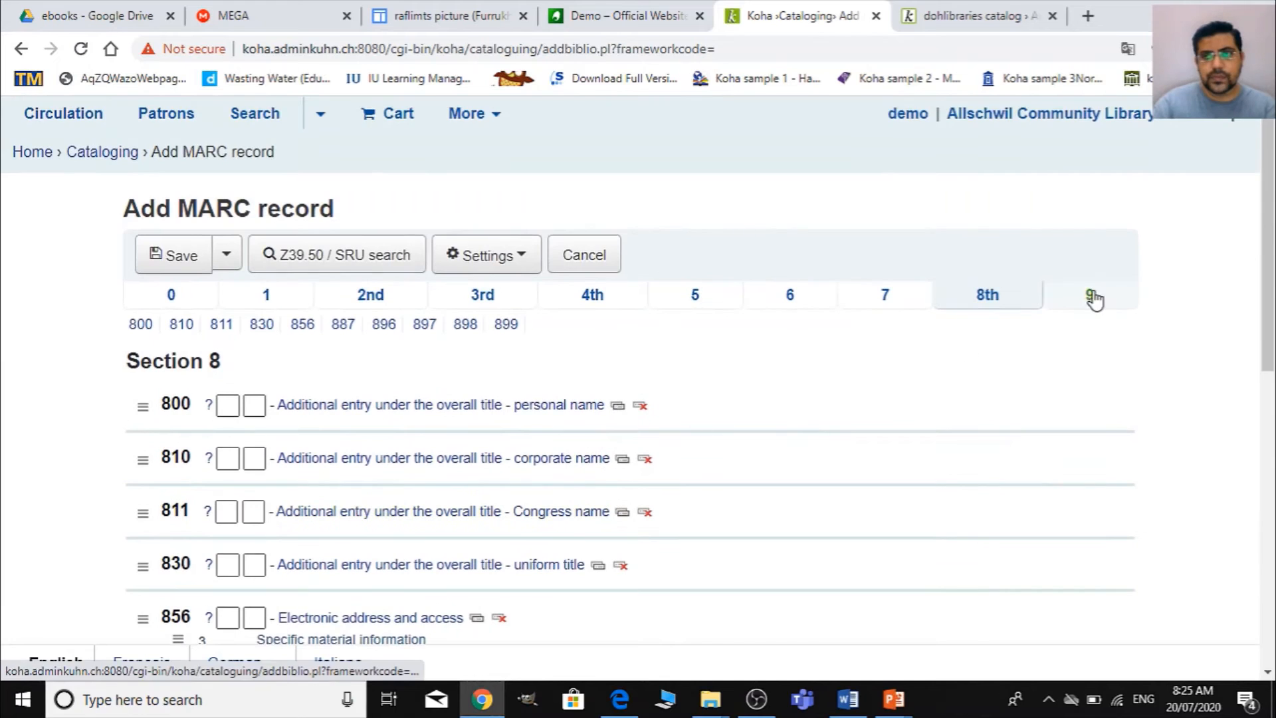
scroll(1035, 344, "down", 1)
scroll(1035, 344, "down", 2)
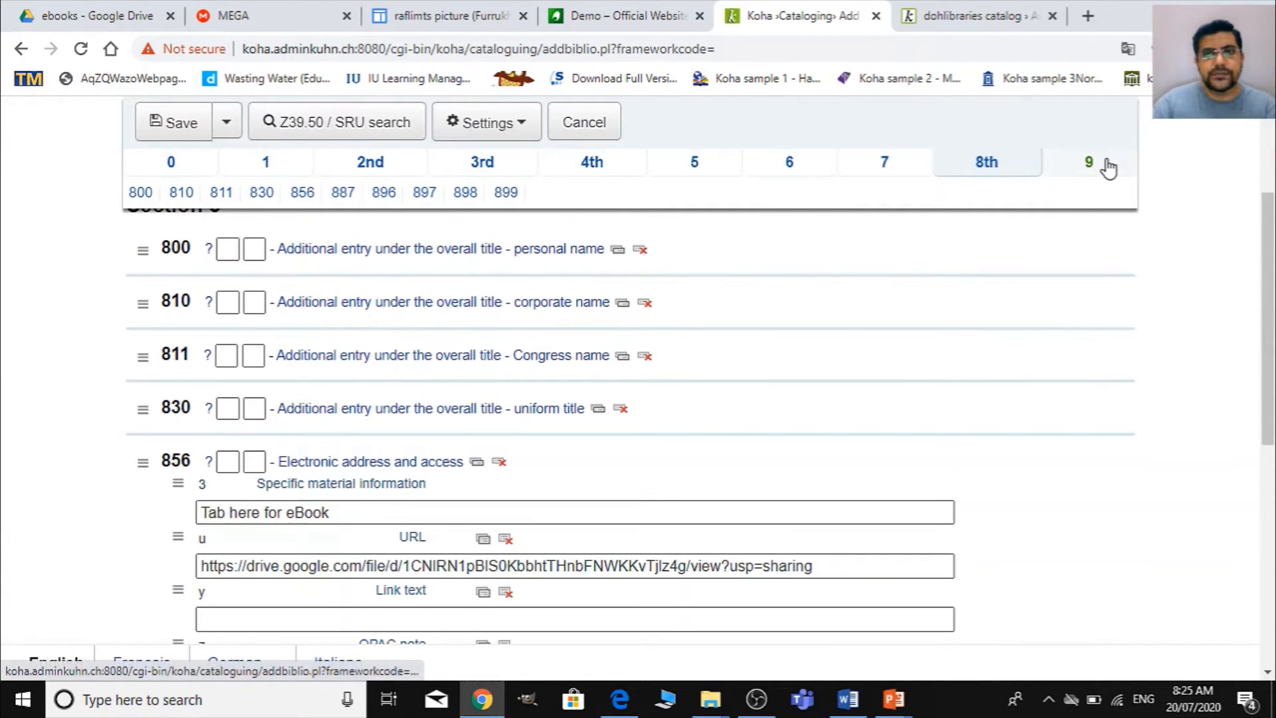
left_click(1103, 163)
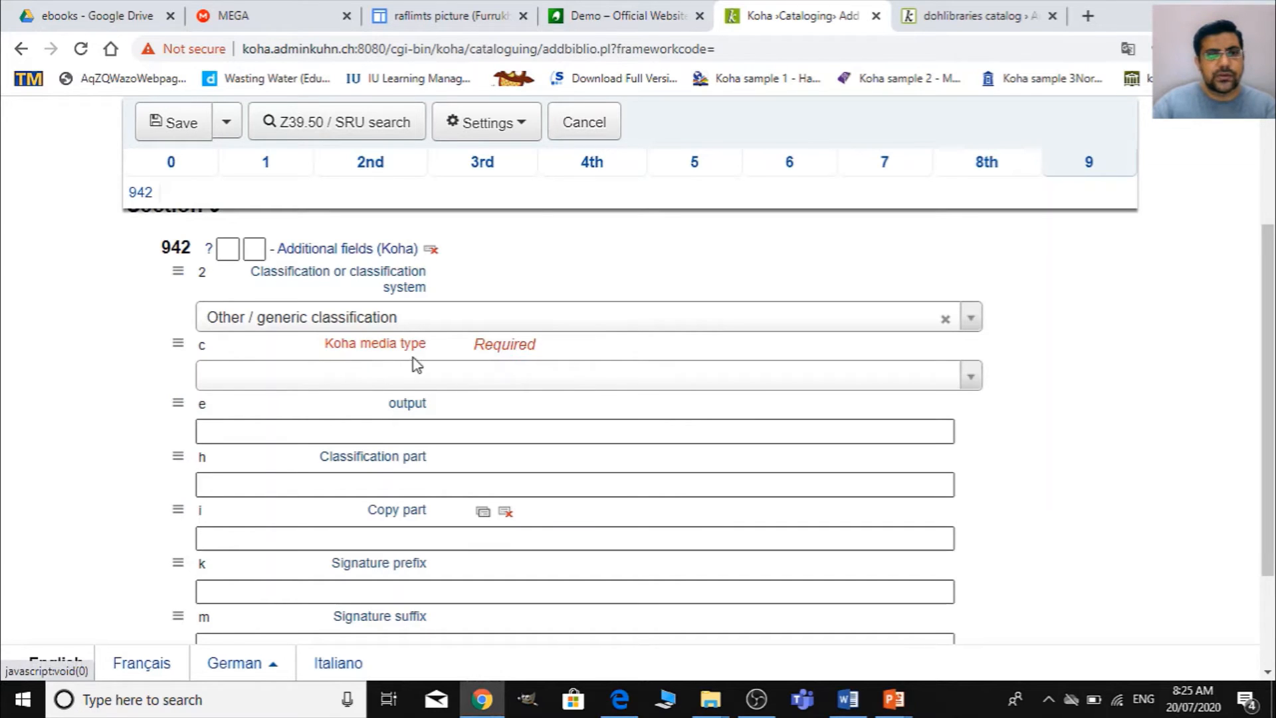
left_click(369, 385)
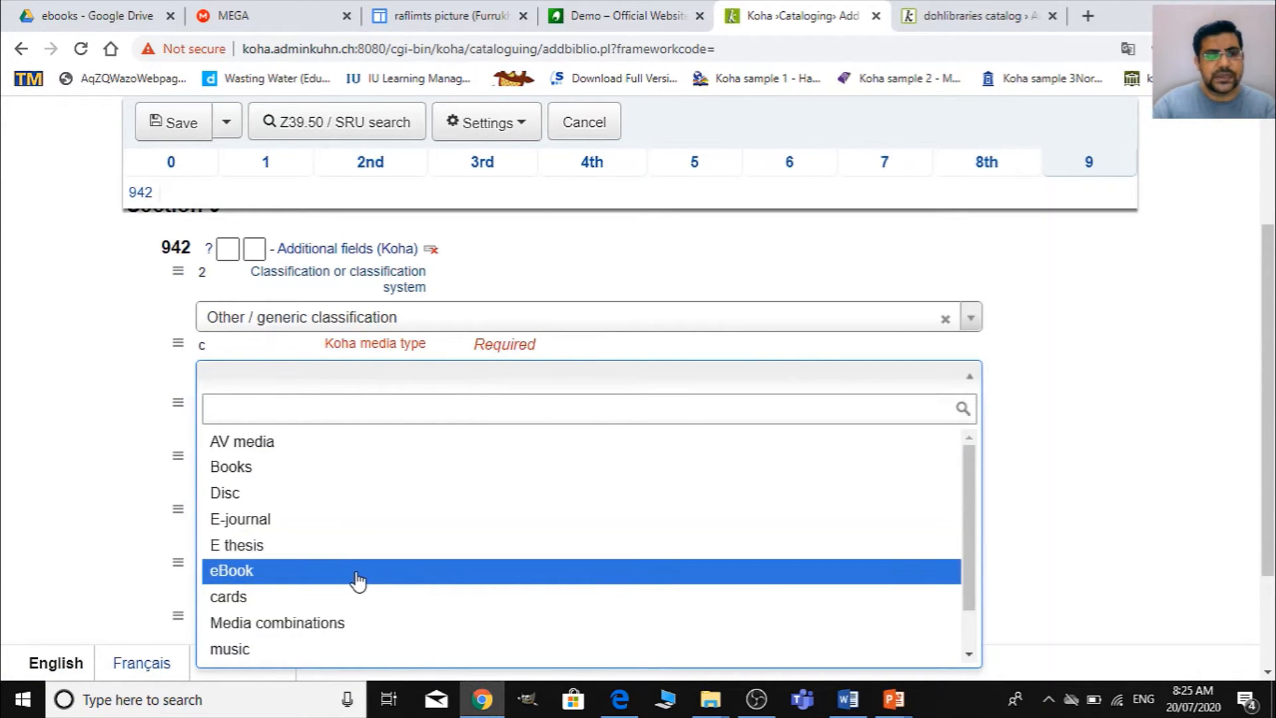
left_click(357, 574)
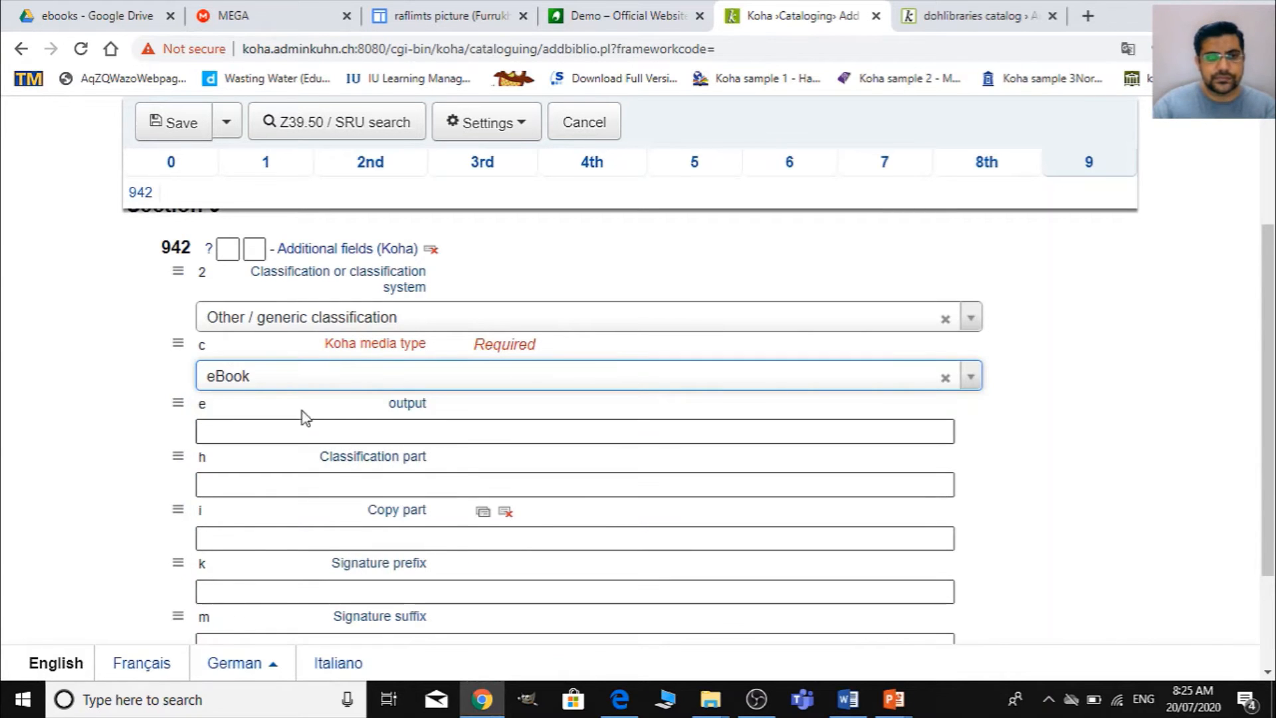
- Save the MARC record and continue to editing its items
scroll(466, 485, "down", 2)
scroll(262, 487, "up", 4)
scroll(398, 504, "down", 4)
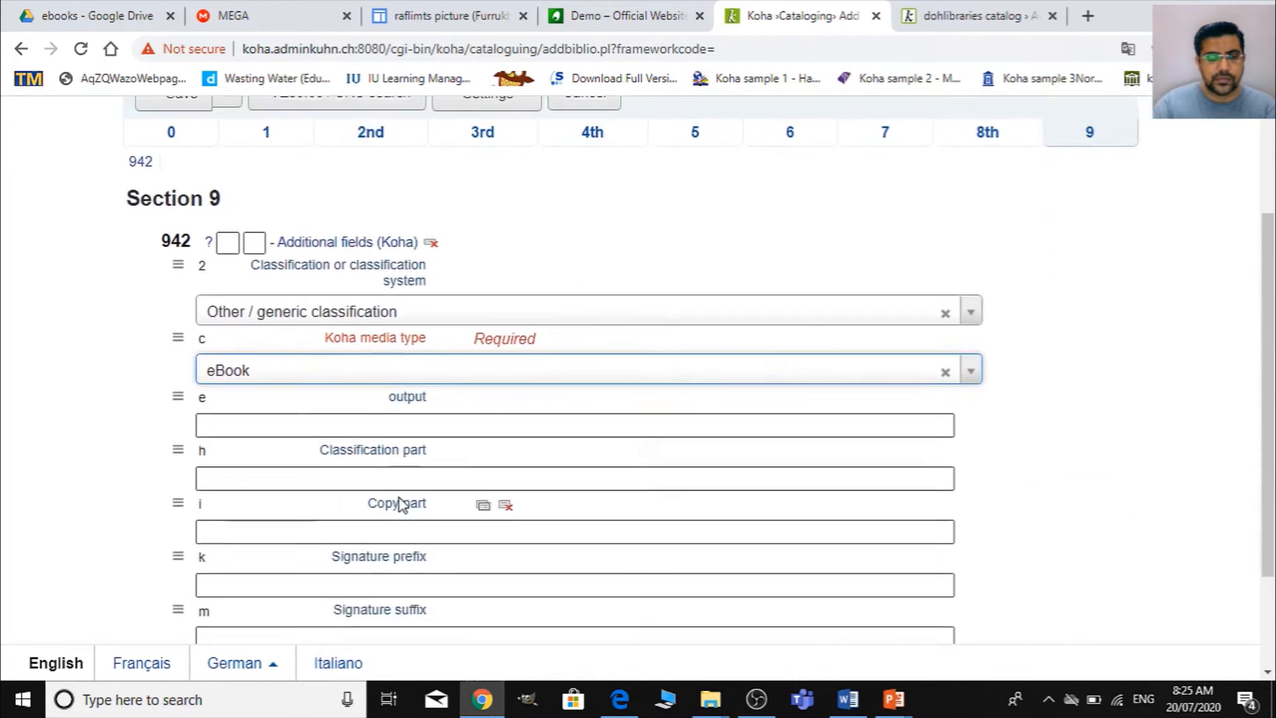
scroll(390, 501, "up", 4)
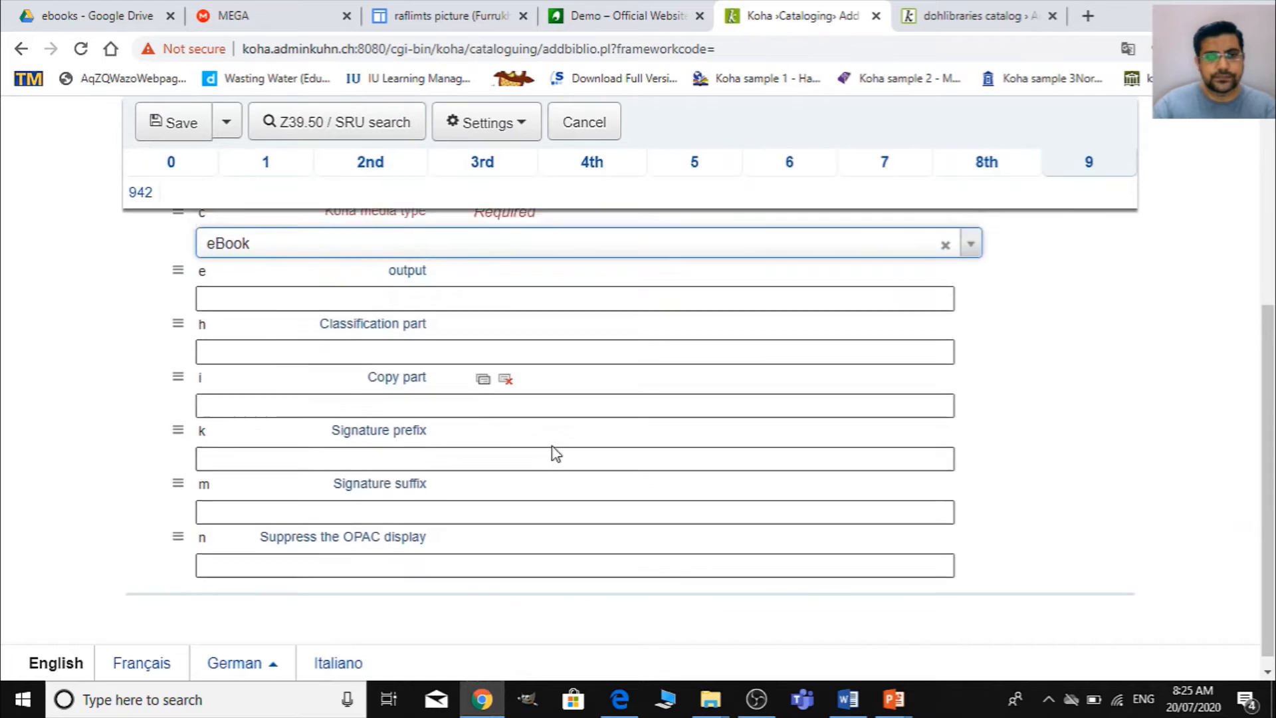
left_click(229, 258)
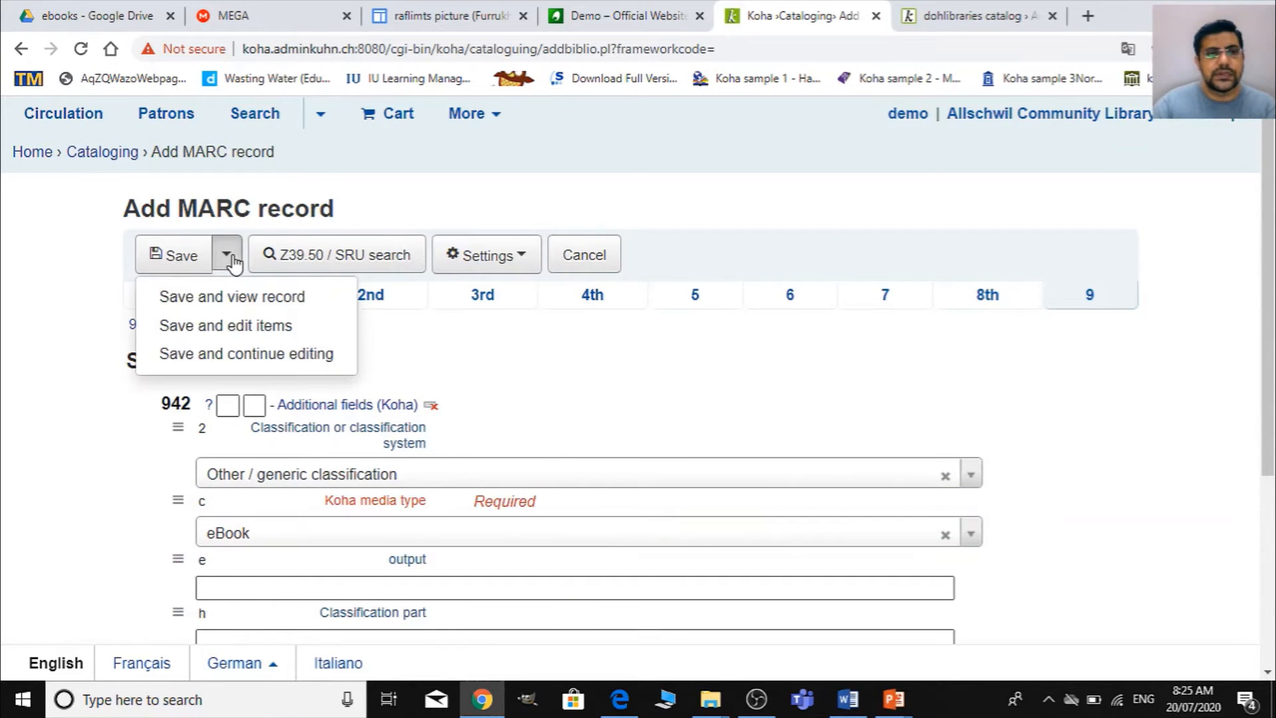
left_click(264, 339)
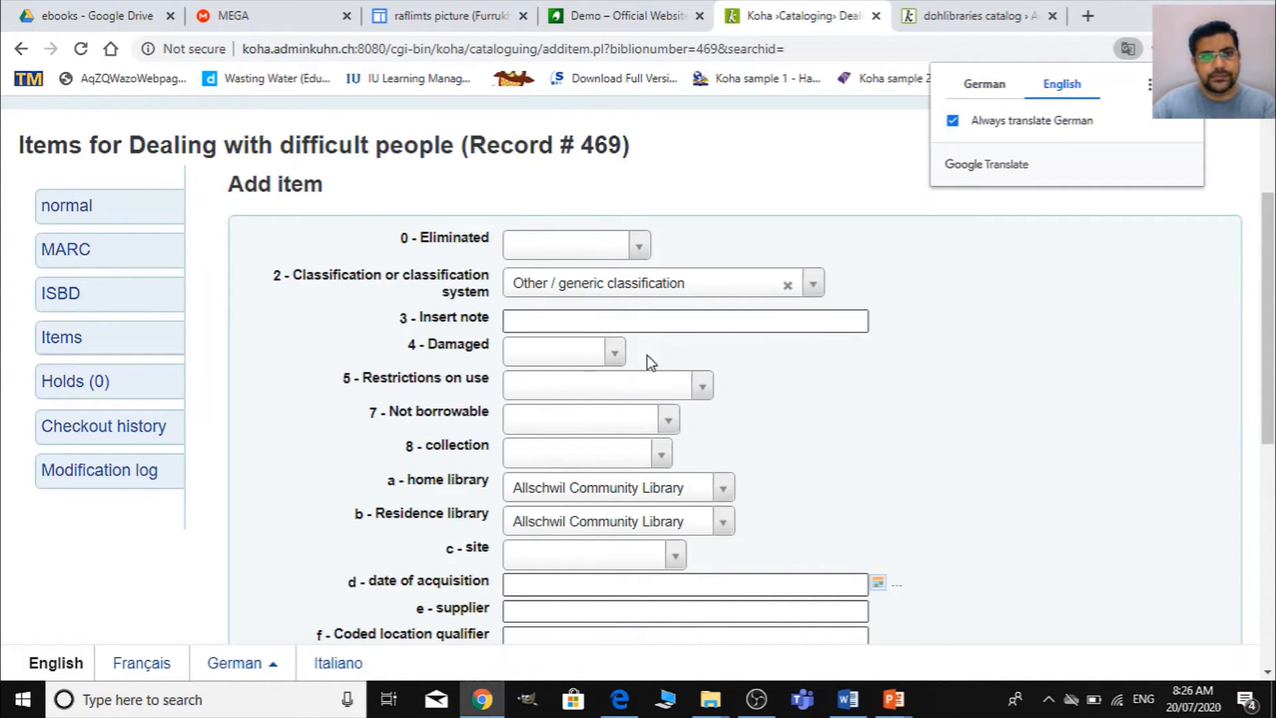
- Set both the home library and the residence library of the new item to Digital library
scroll(563, 442, "down", 3)
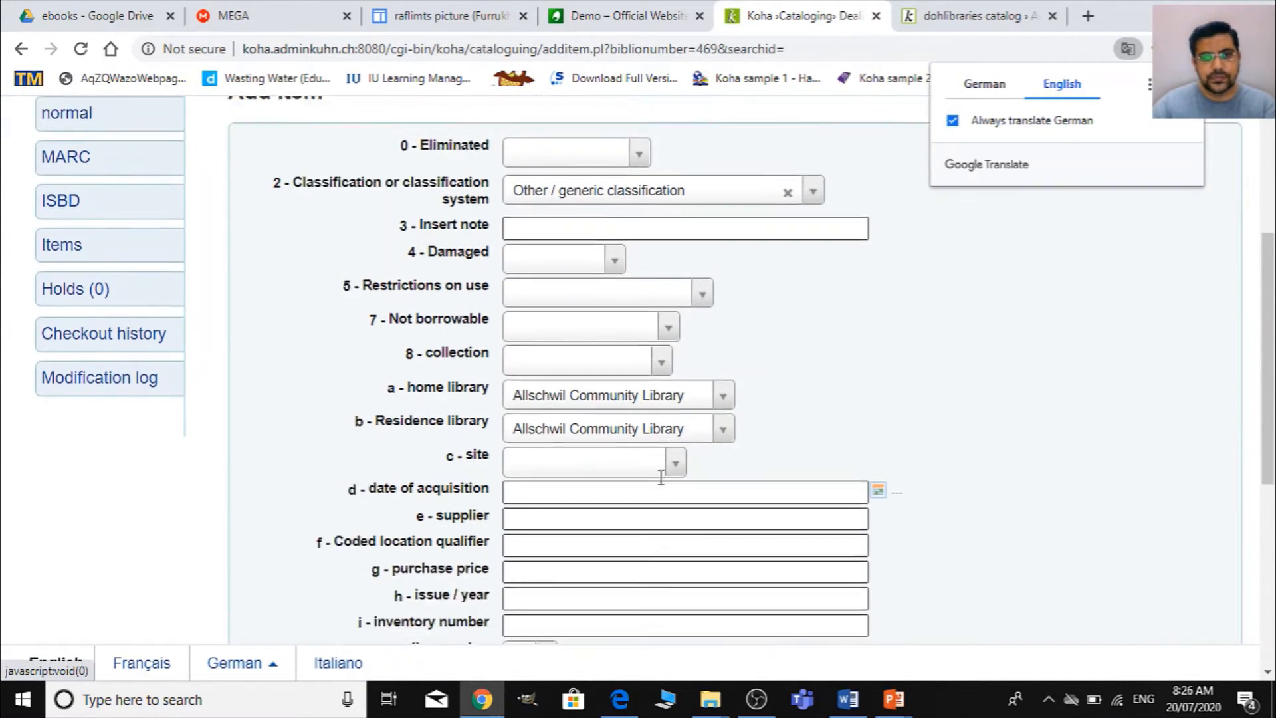
left_click(666, 307)
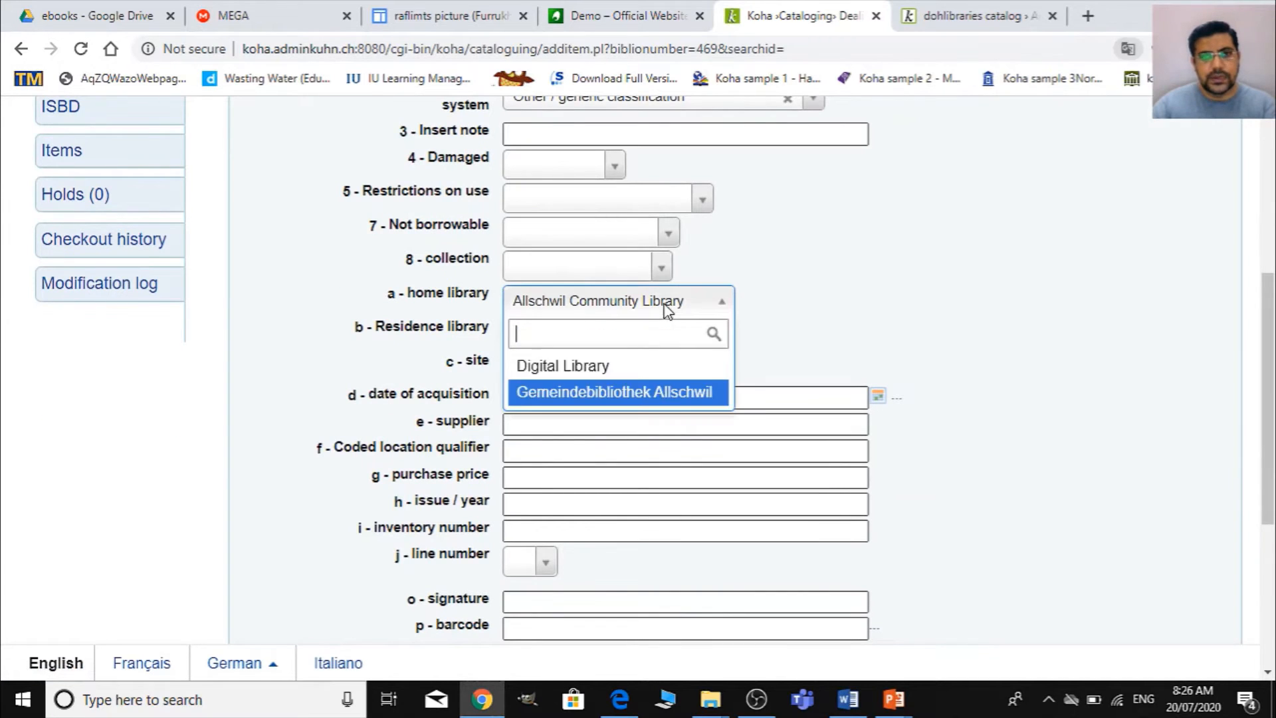
left_click(602, 367)
left_click(595, 312)
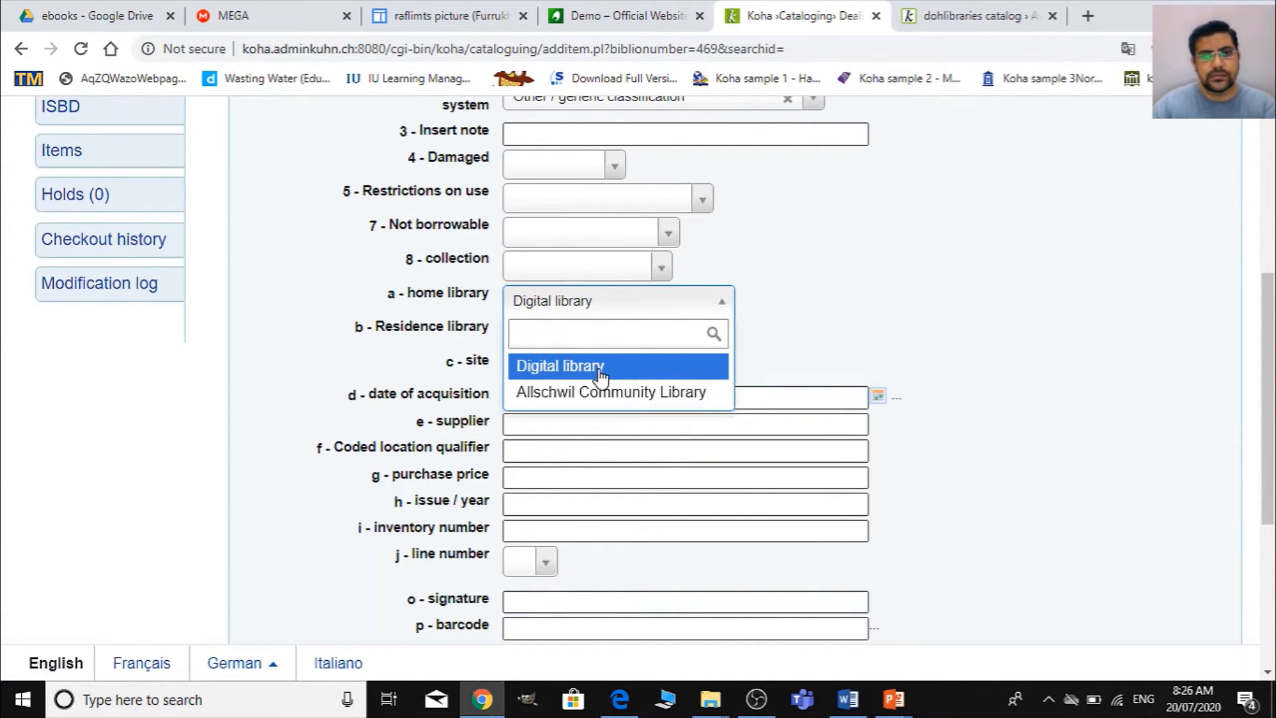
left_click(598, 367)
left_click(691, 346)
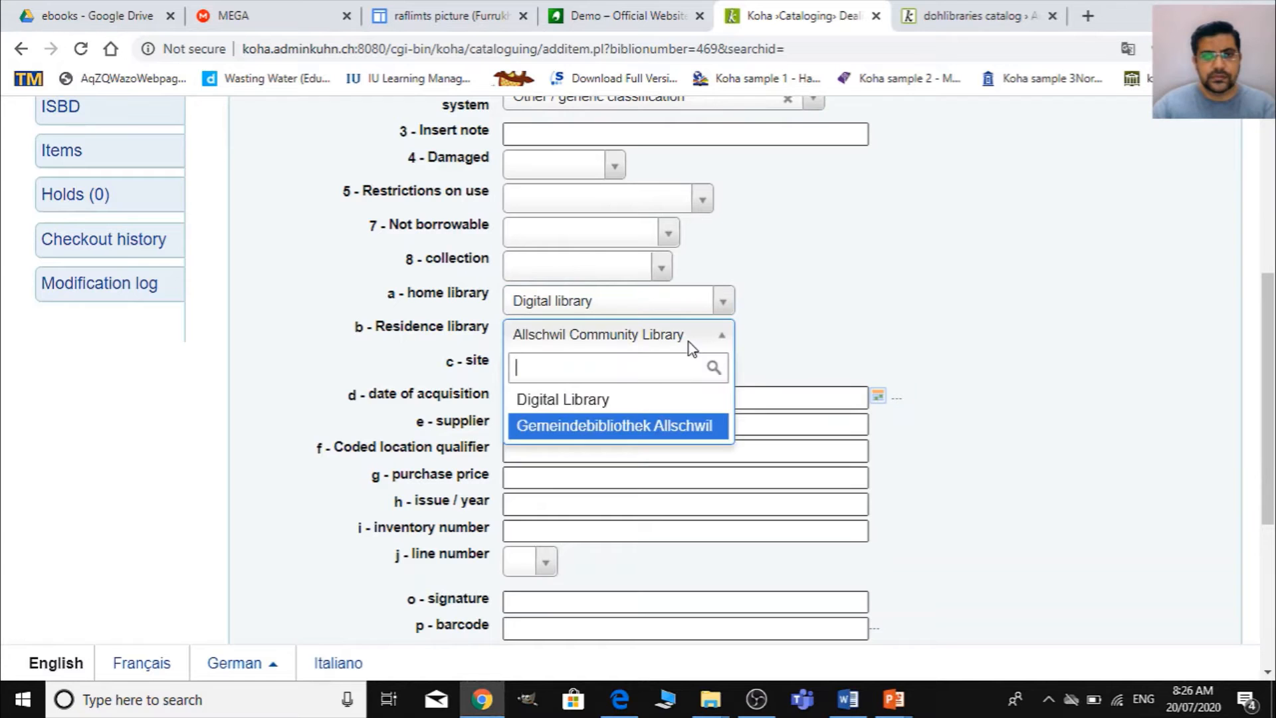
left_click(601, 400)
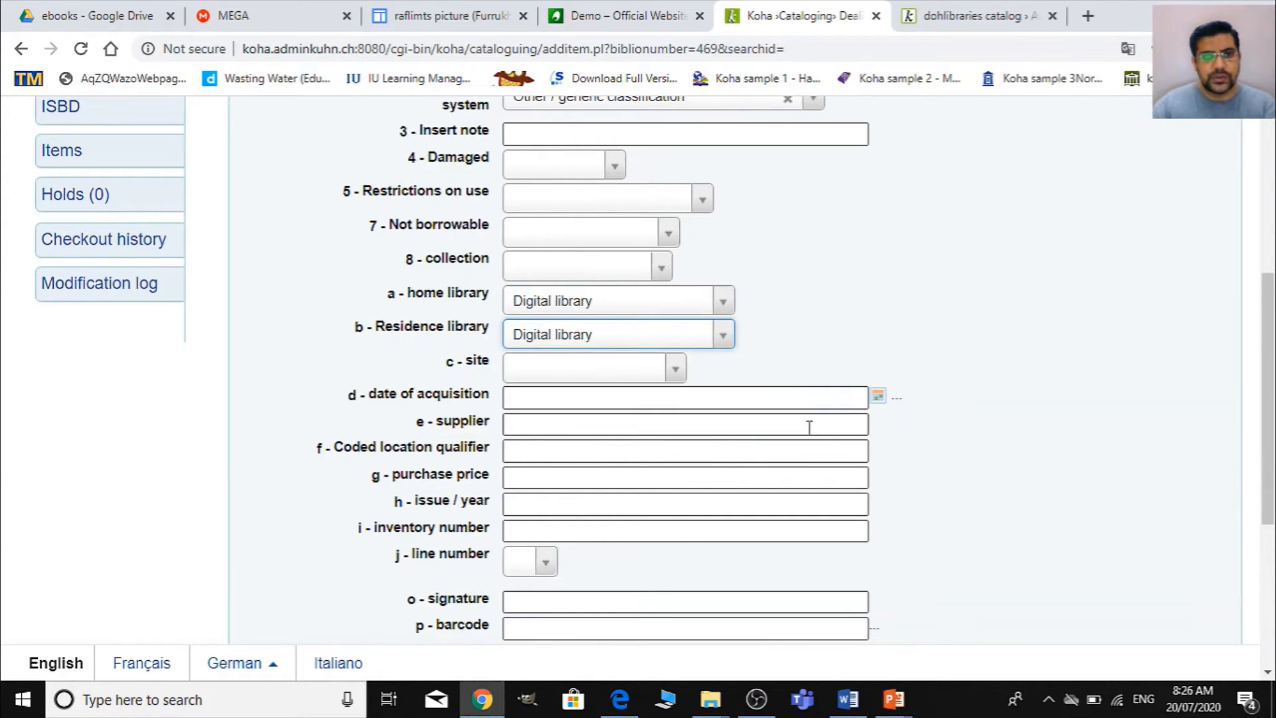
scroll(808, 425, "down", 3)
scroll(812, 446, "up", 1)
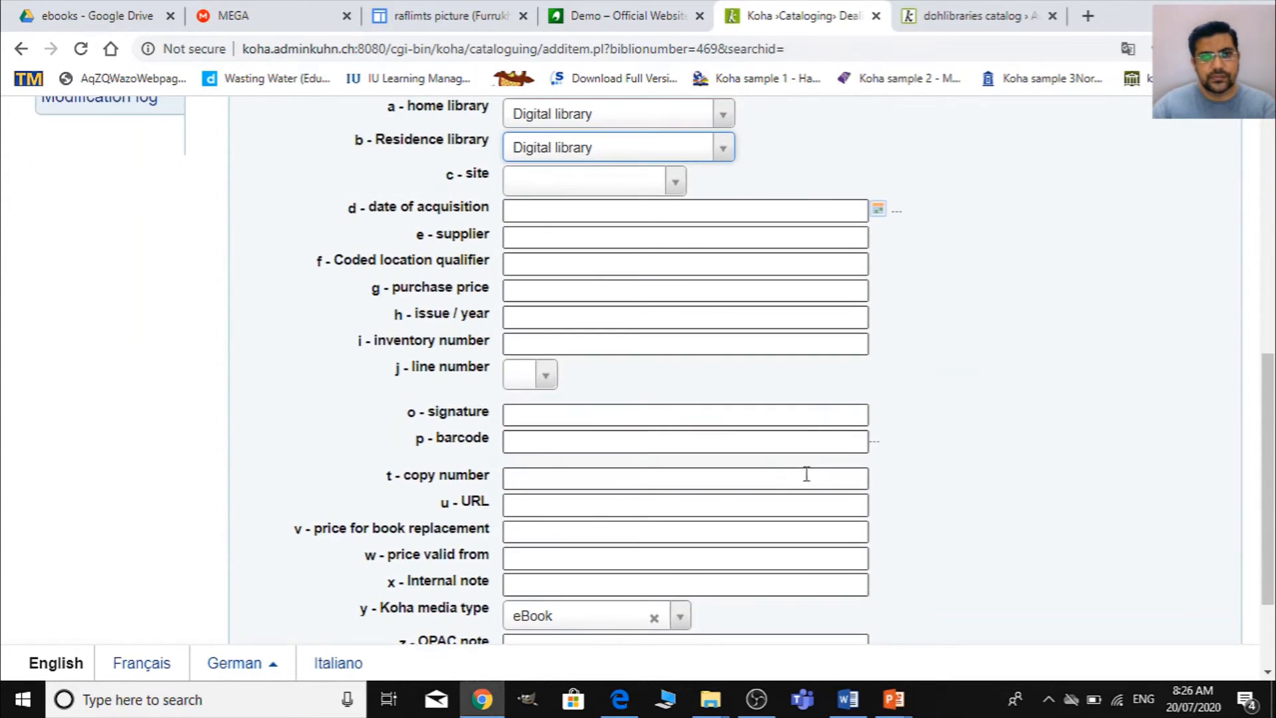
left_click(547, 440)
type("4")
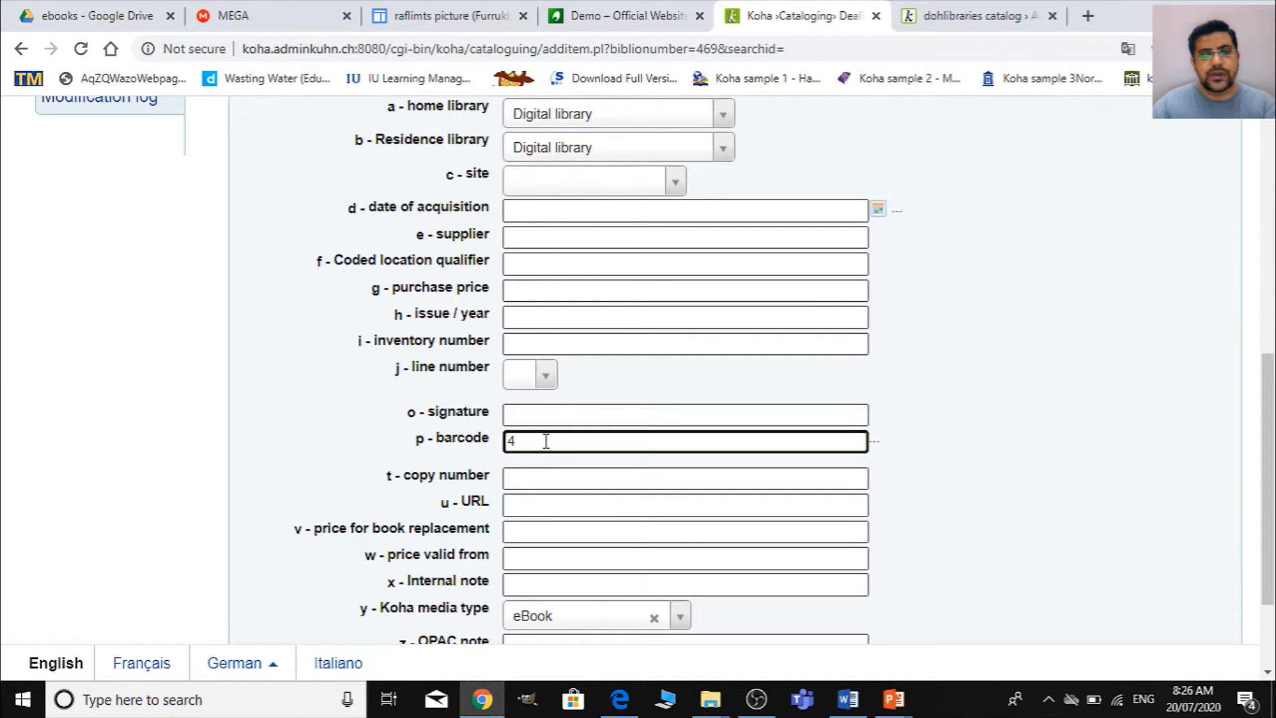
key("BackSpace")
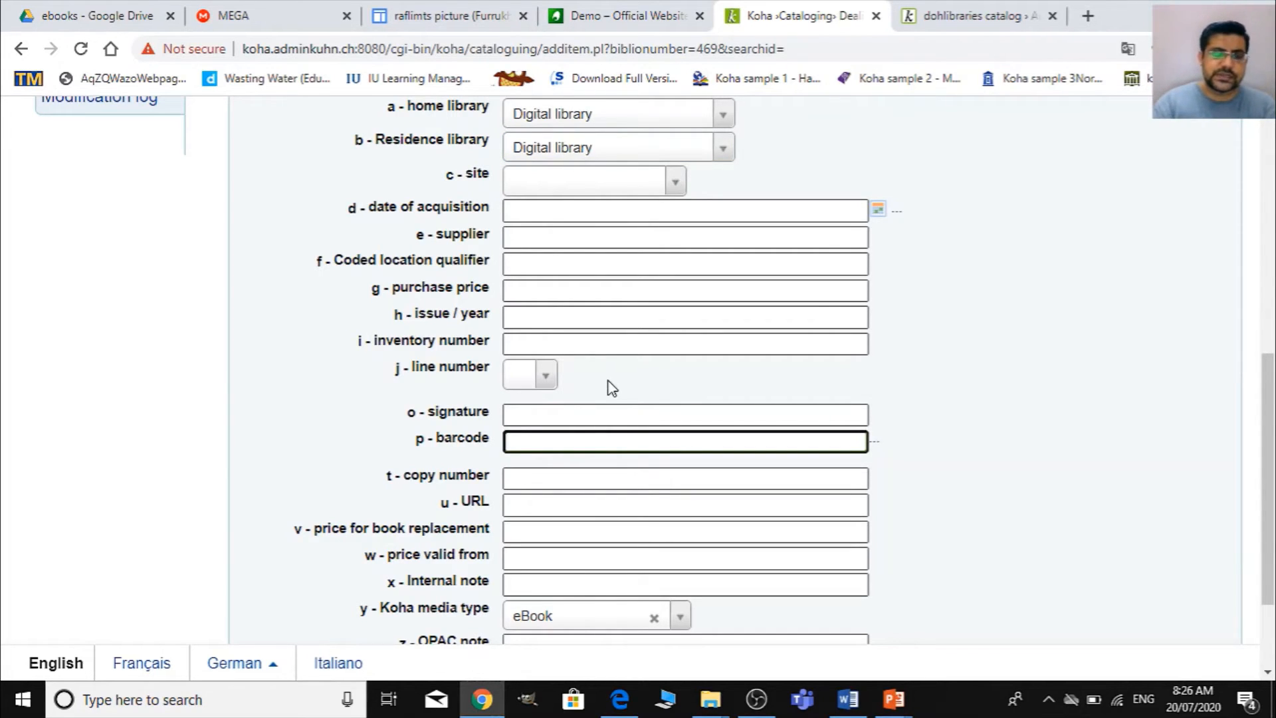
left_click(598, 414)
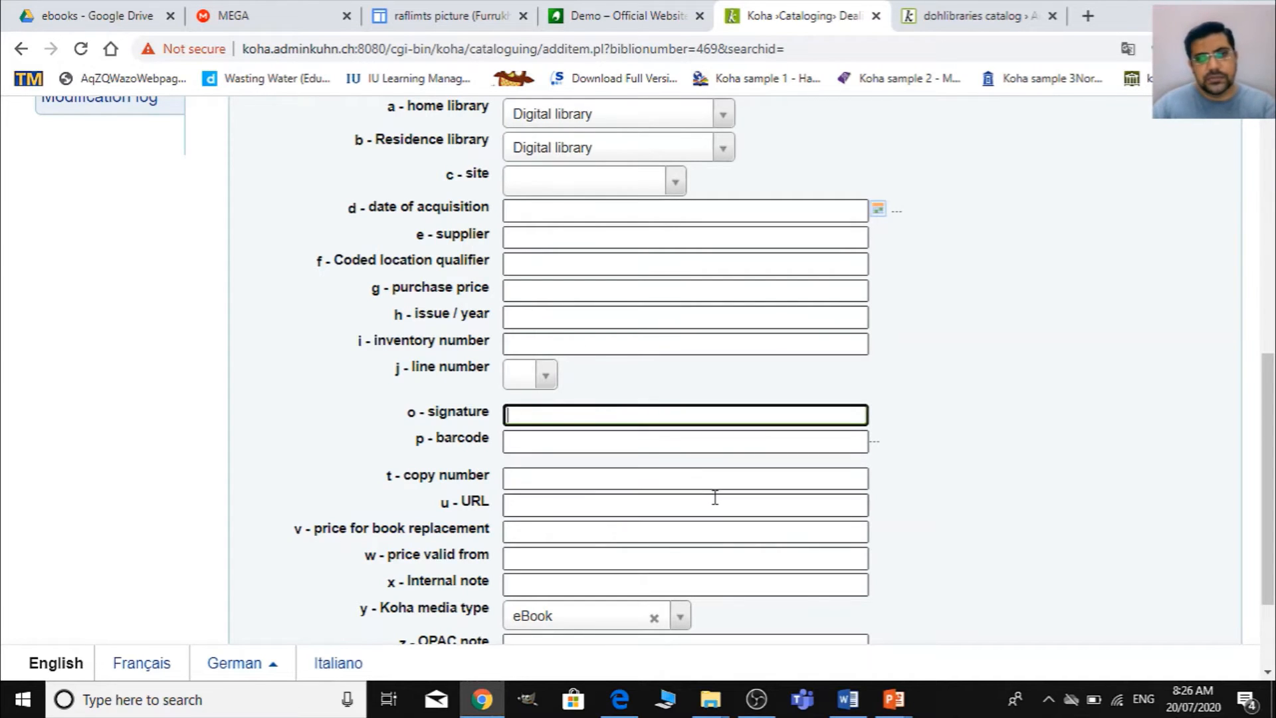
- Keep eBook as the item's Koha media type and add the item to the Dealing with difficult people record
scroll(715, 497, "down", 2)
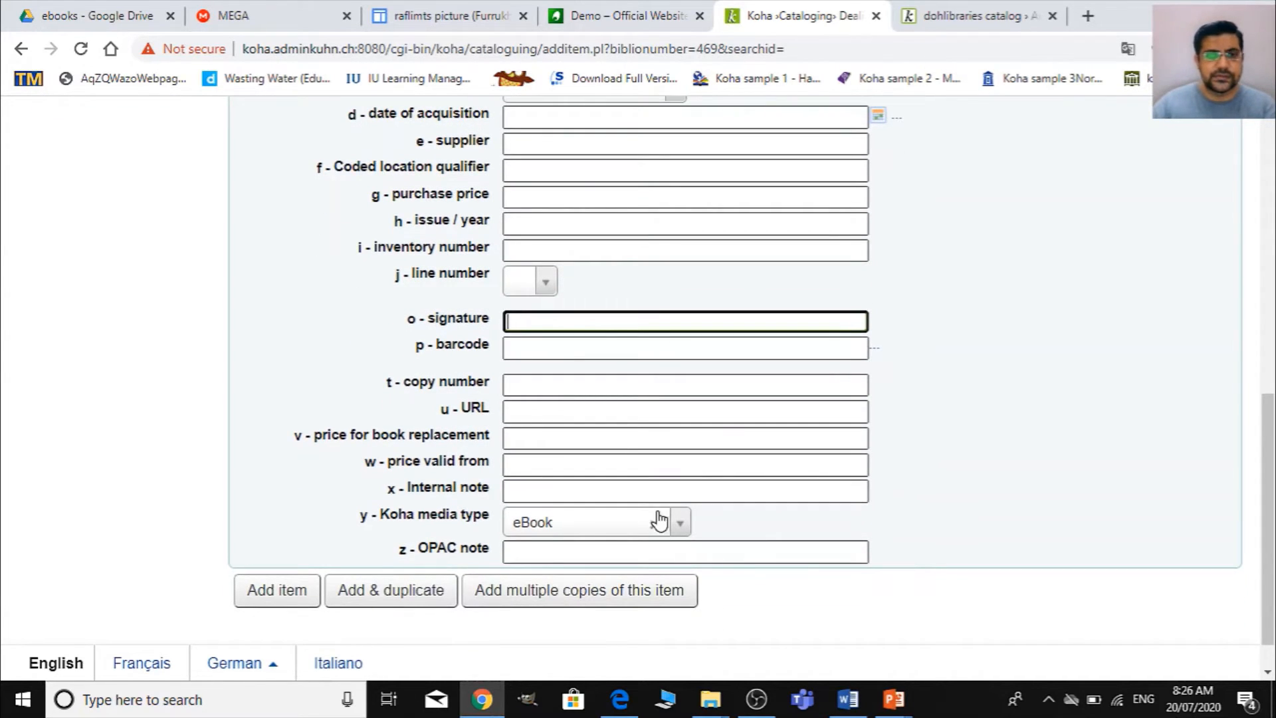
left_click(571, 525)
left_click(561, 412)
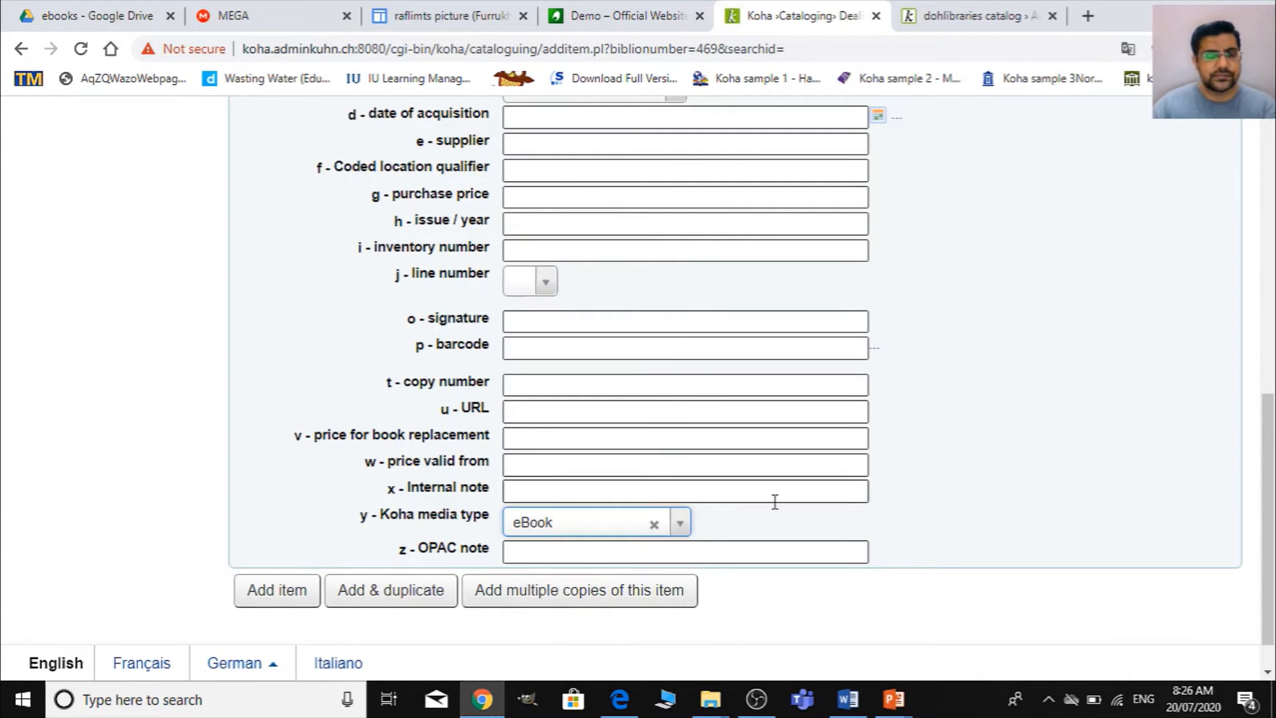
scroll(775, 501, "up", 5)
scroll(775, 501, "up", 2)
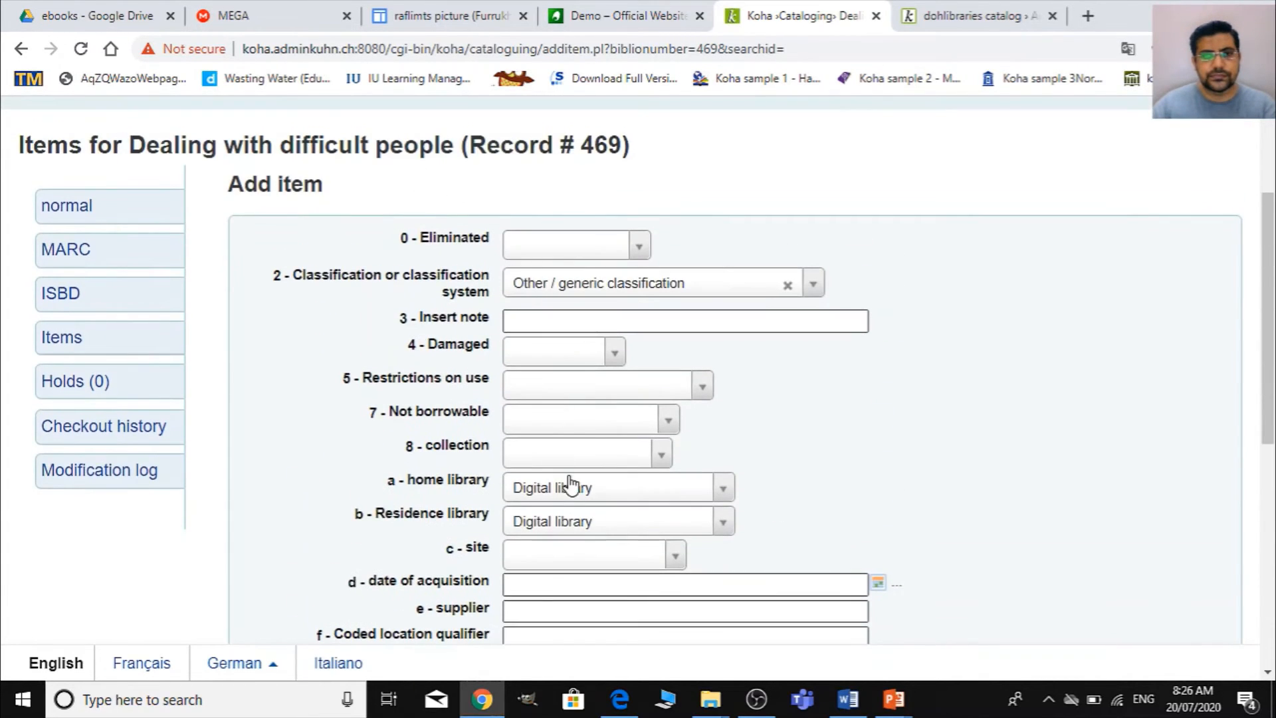
scroll(607, 406, "down", 8)
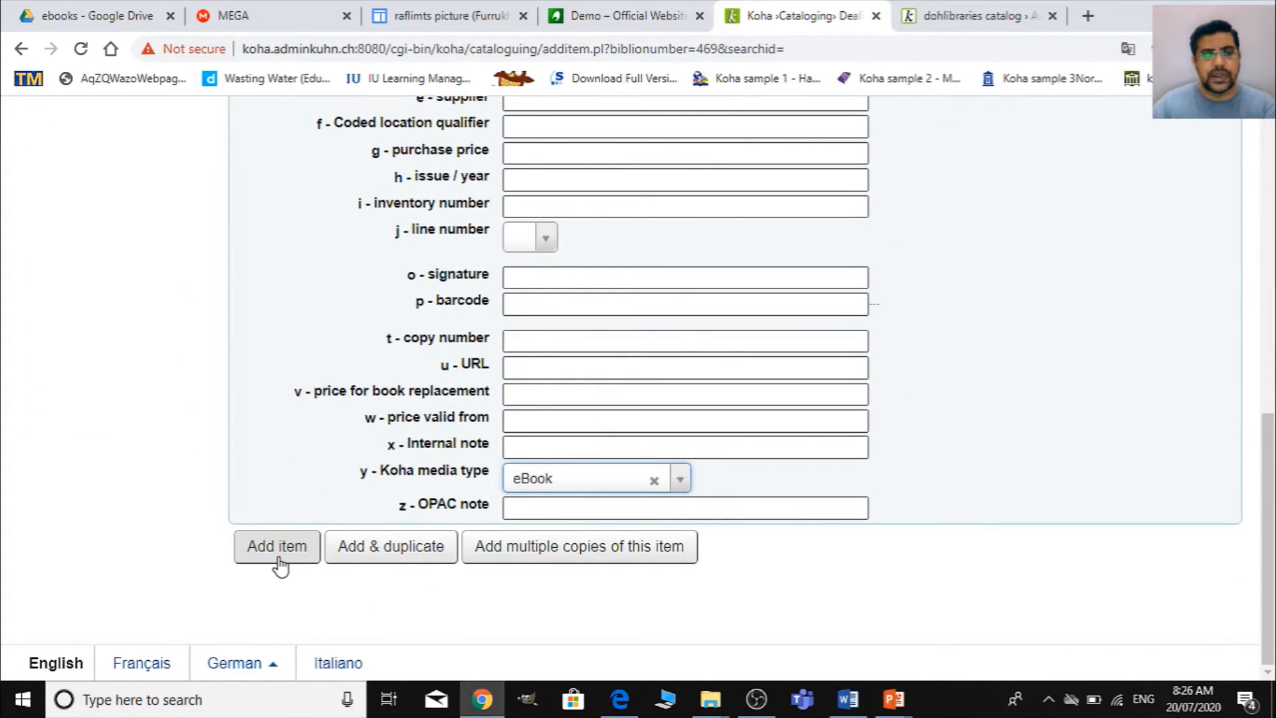
left_click(279, 564)
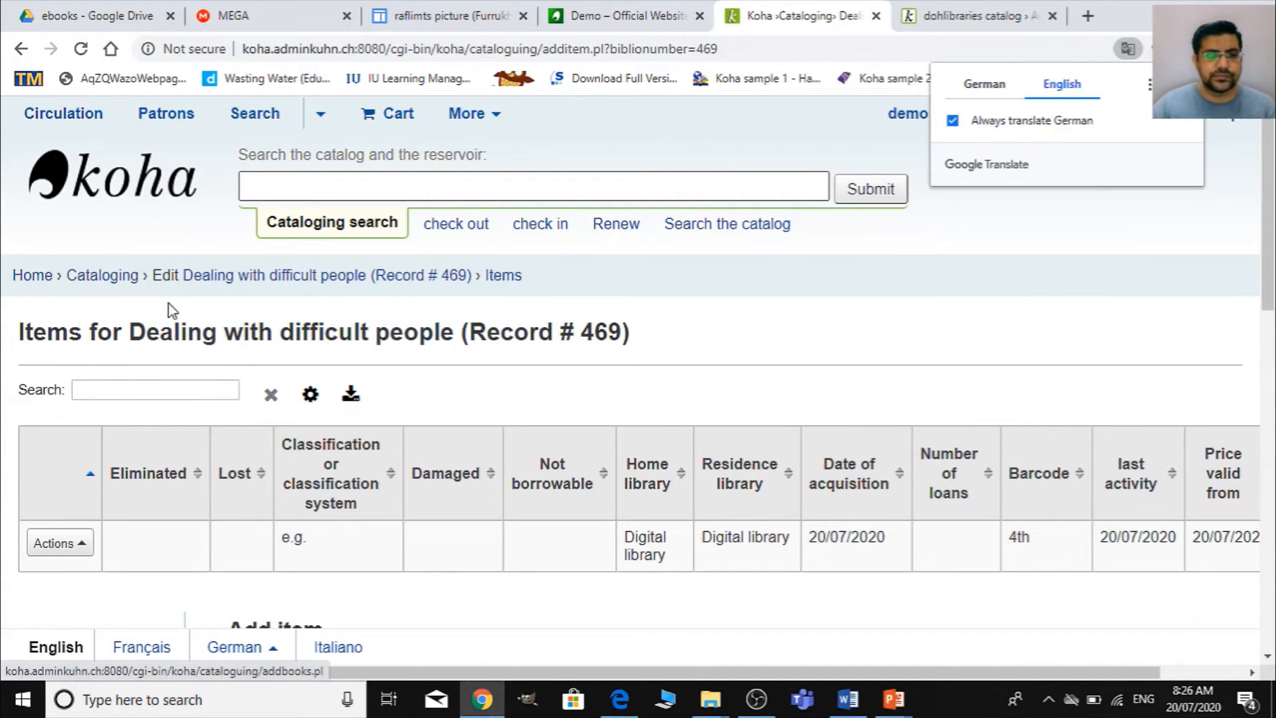
- Return to Cataloging and start a new MARC record with the Default framework
scroll(220, 396, "down", 4)
scroll(359, 559, "down", 5)
scroll(358, 559, "up", 9)
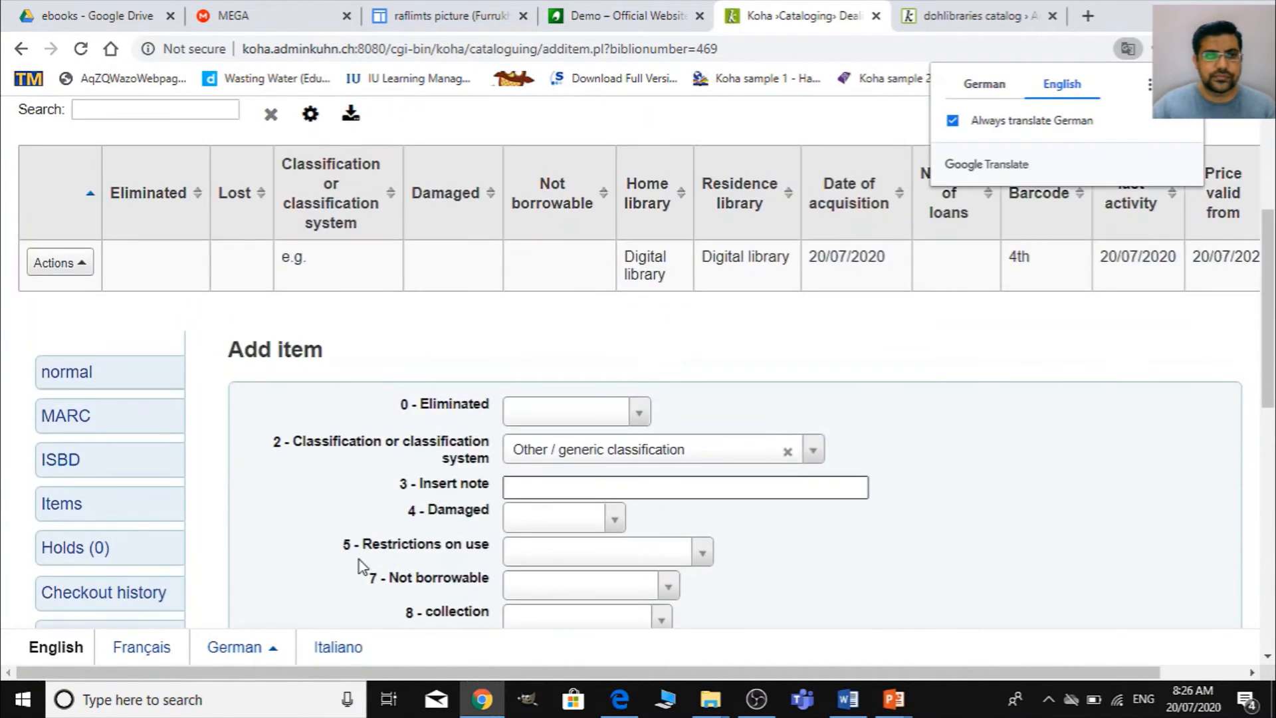
left_click(110, 277)
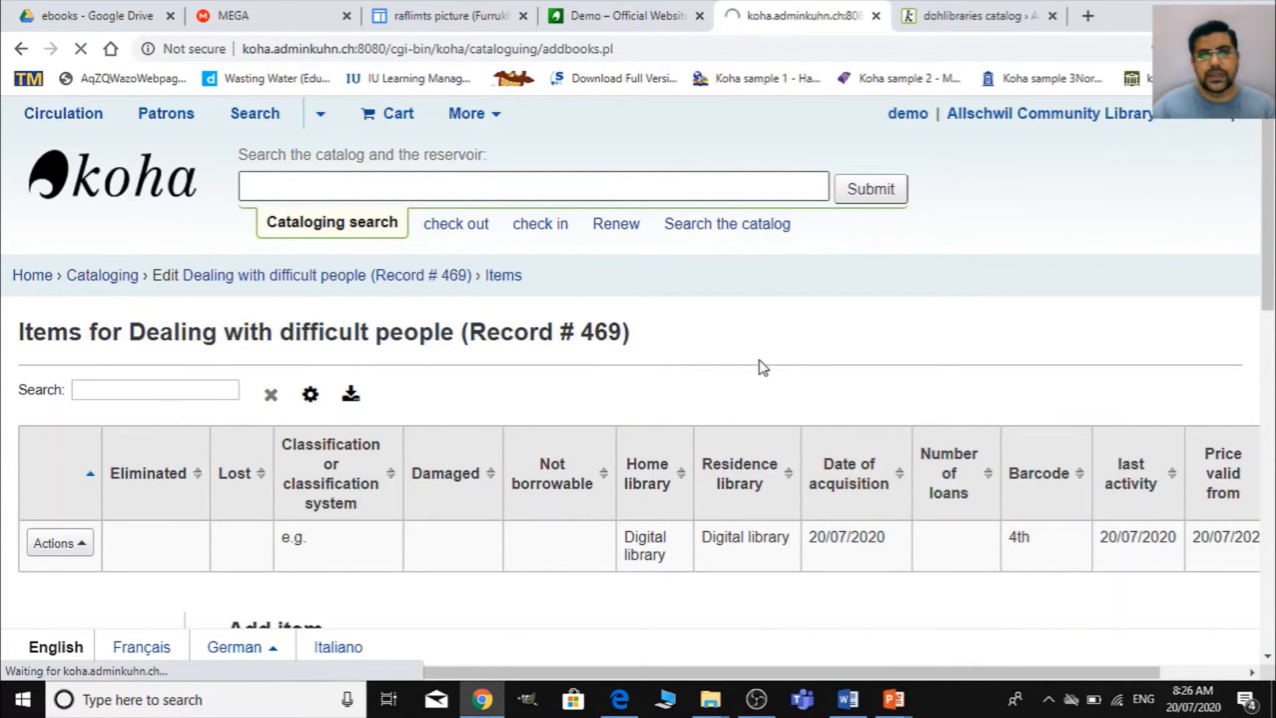
left_click(199, 337)
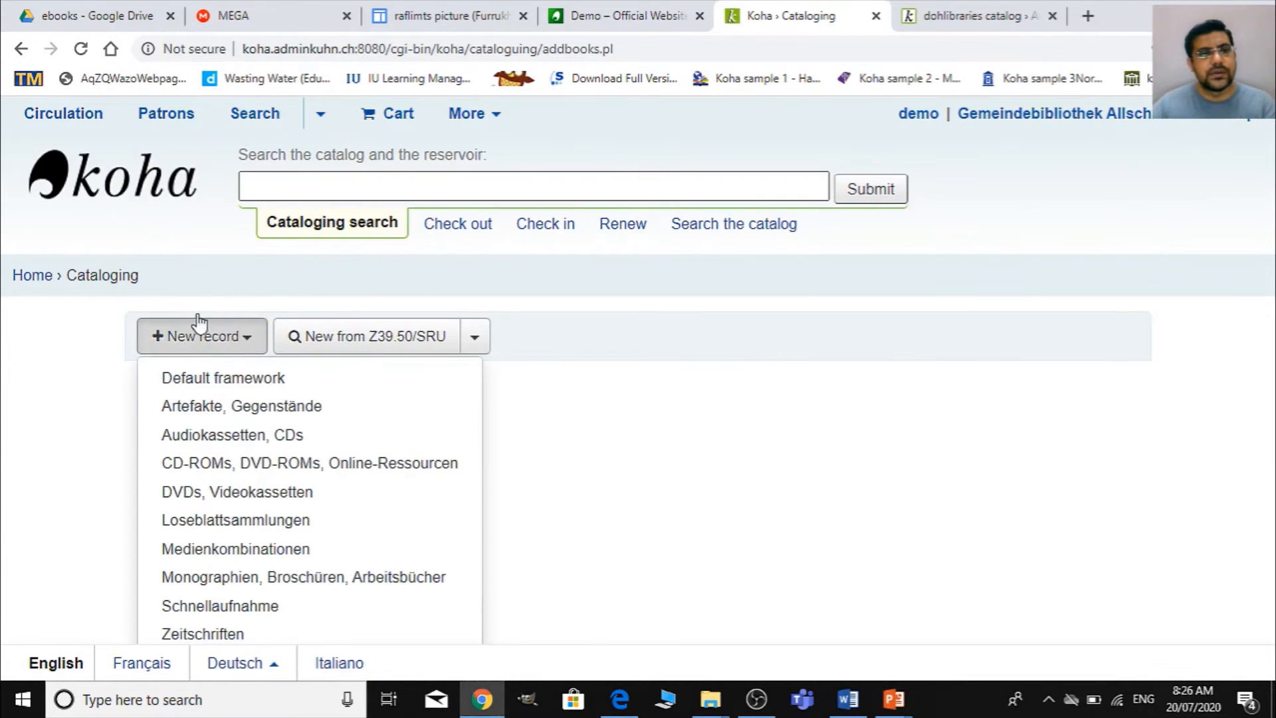
left_click(203, 380)
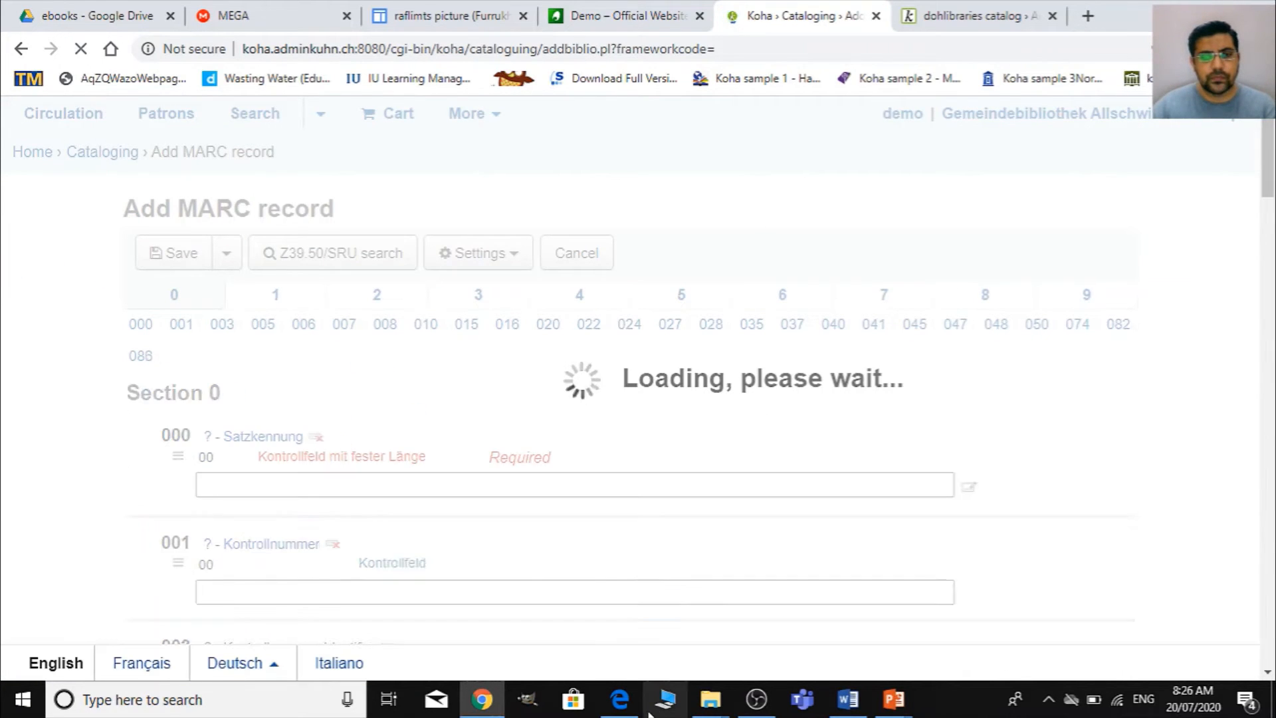
- Open the i-still-cant-speak-english PDF from the eBooks folder and go to its copyright page on page 3
mouse_move(701, 707)
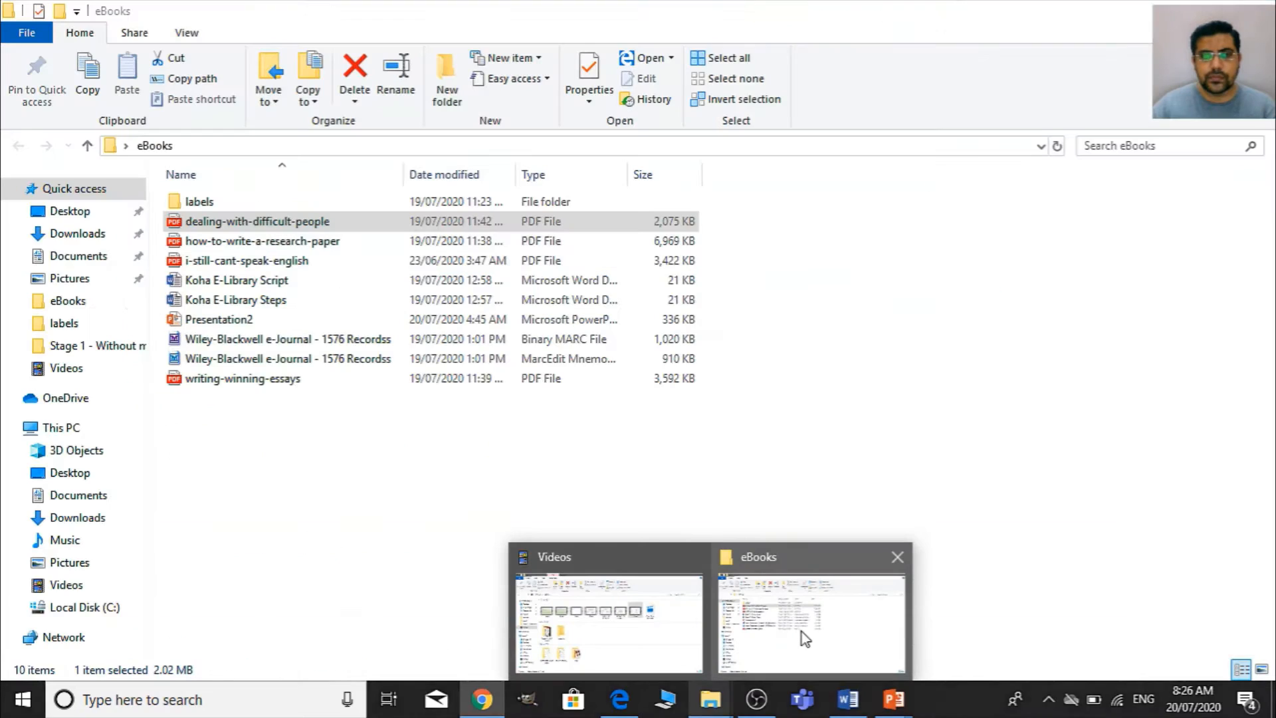
left_click(806, 641)
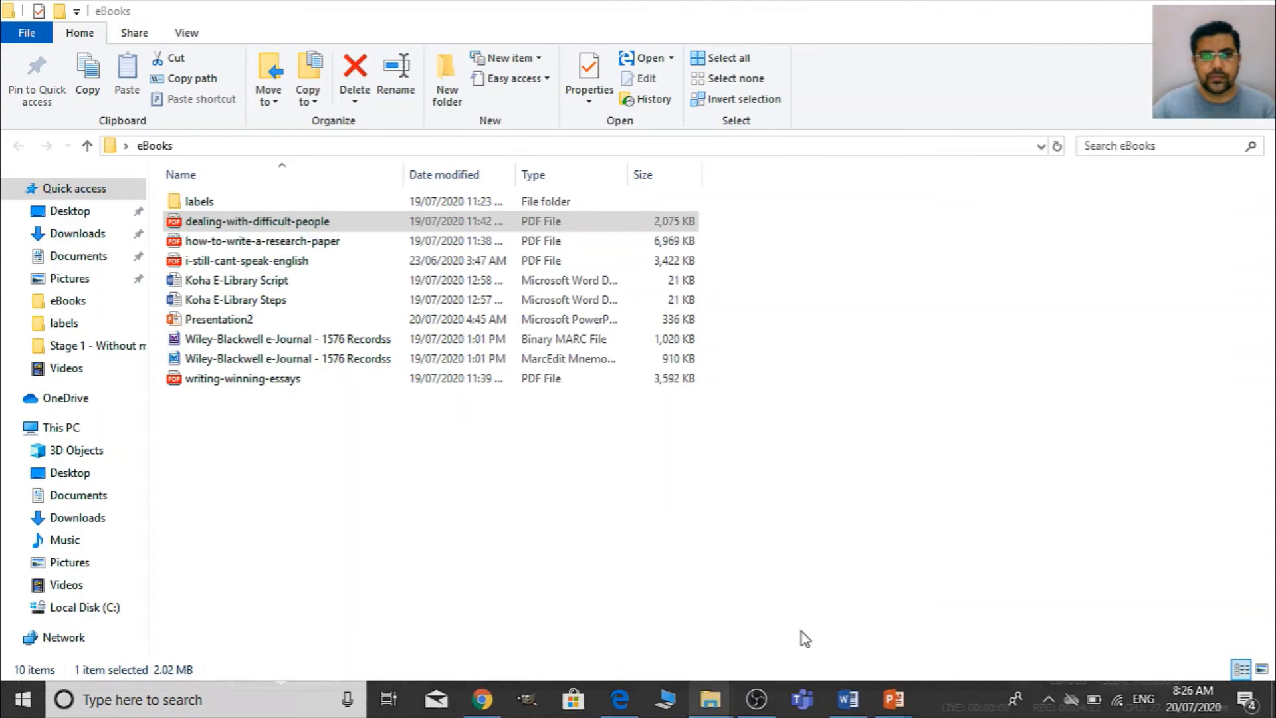
left_click(206, 265)
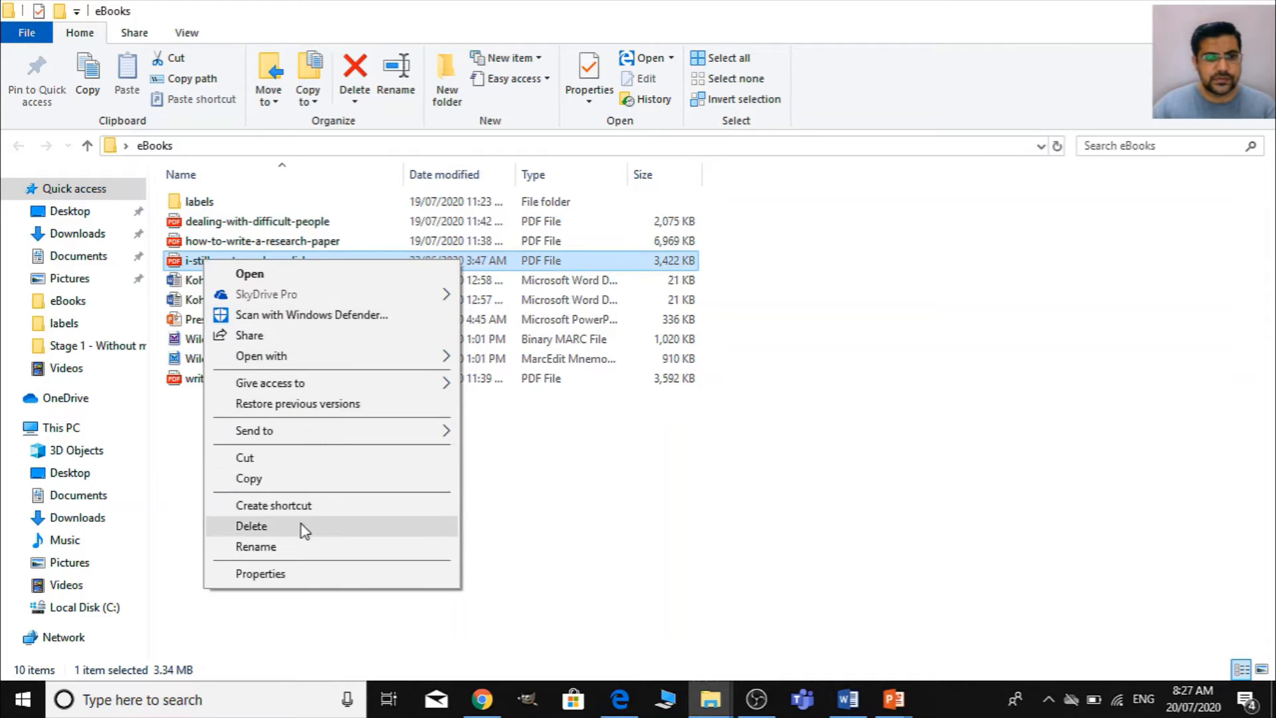
left_click(299, 273)
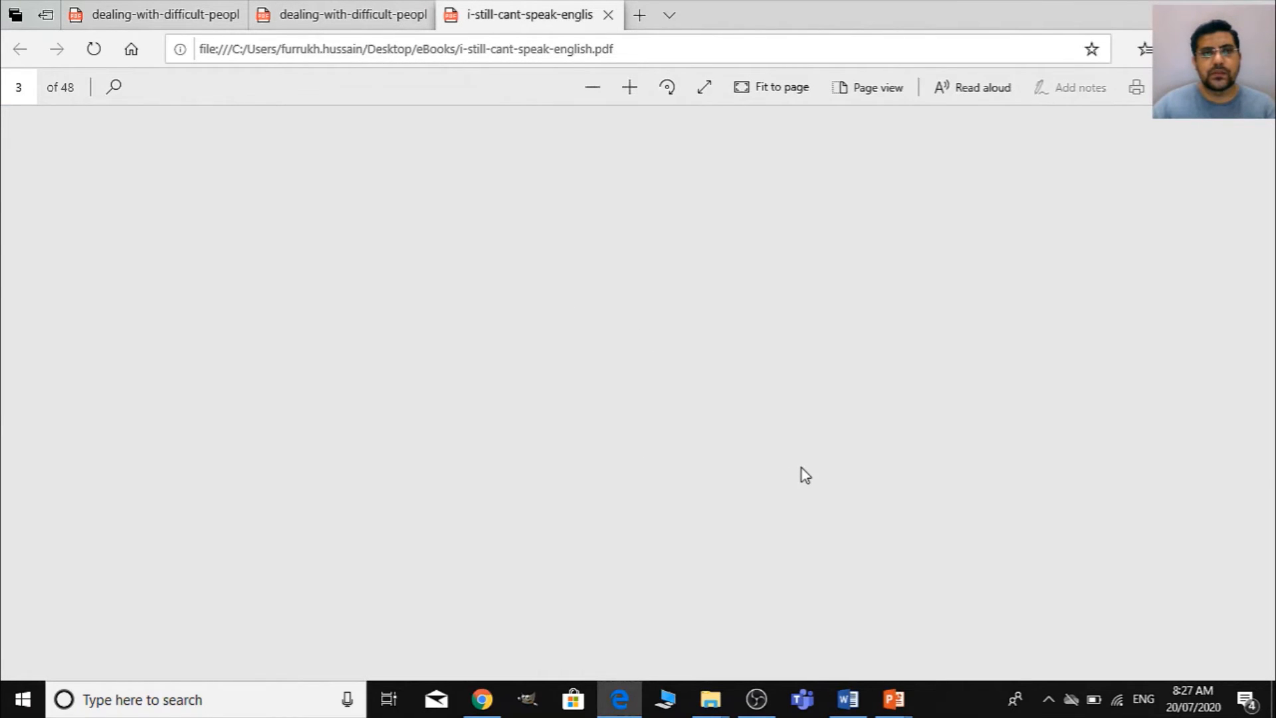
scroll(805, 475, "down", 5)
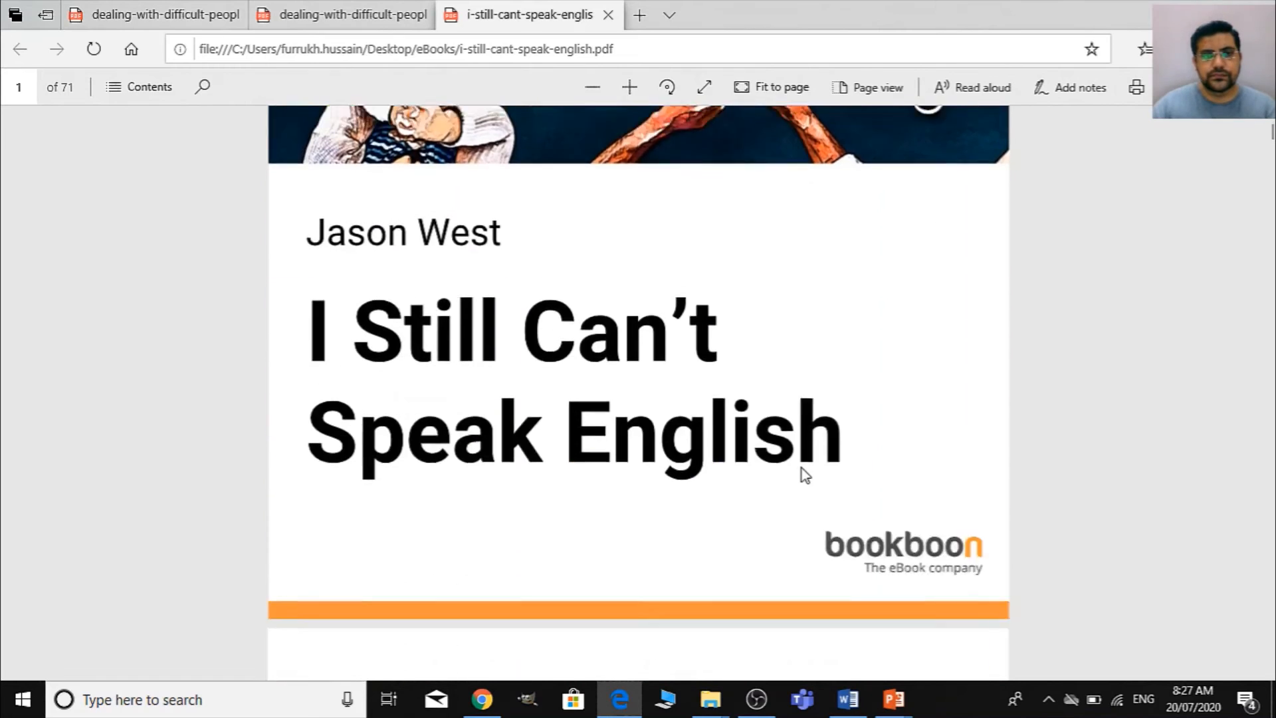
scroll(805, 475, "down", 5)
scroll(805, 475, "down", 3)
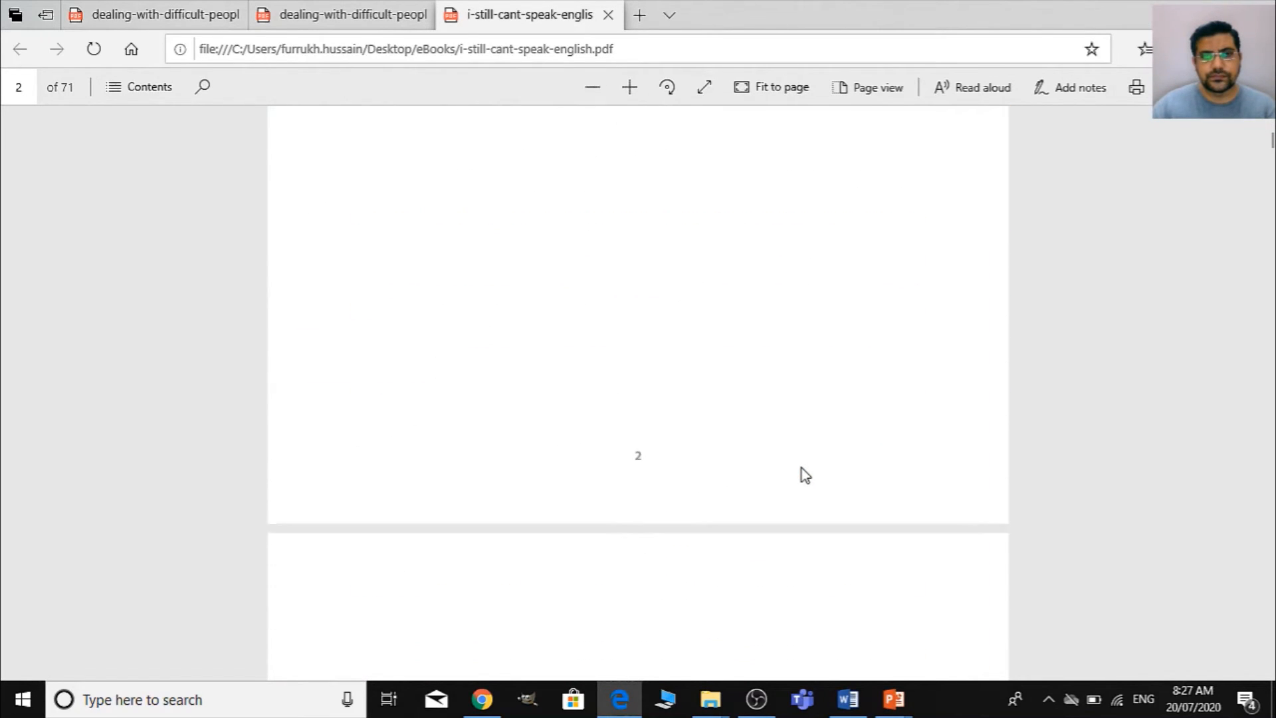
scroll(805, 475, "down", 5)
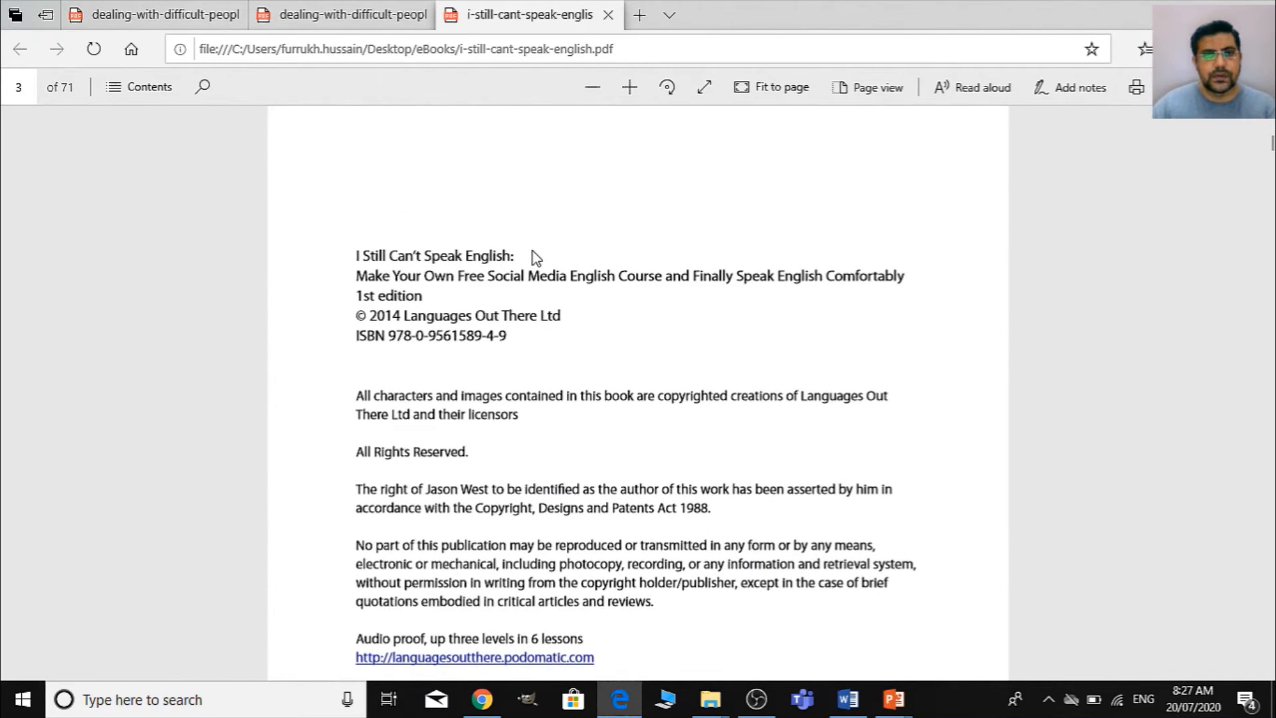
left_click_drag(520, 247, 364, 256)
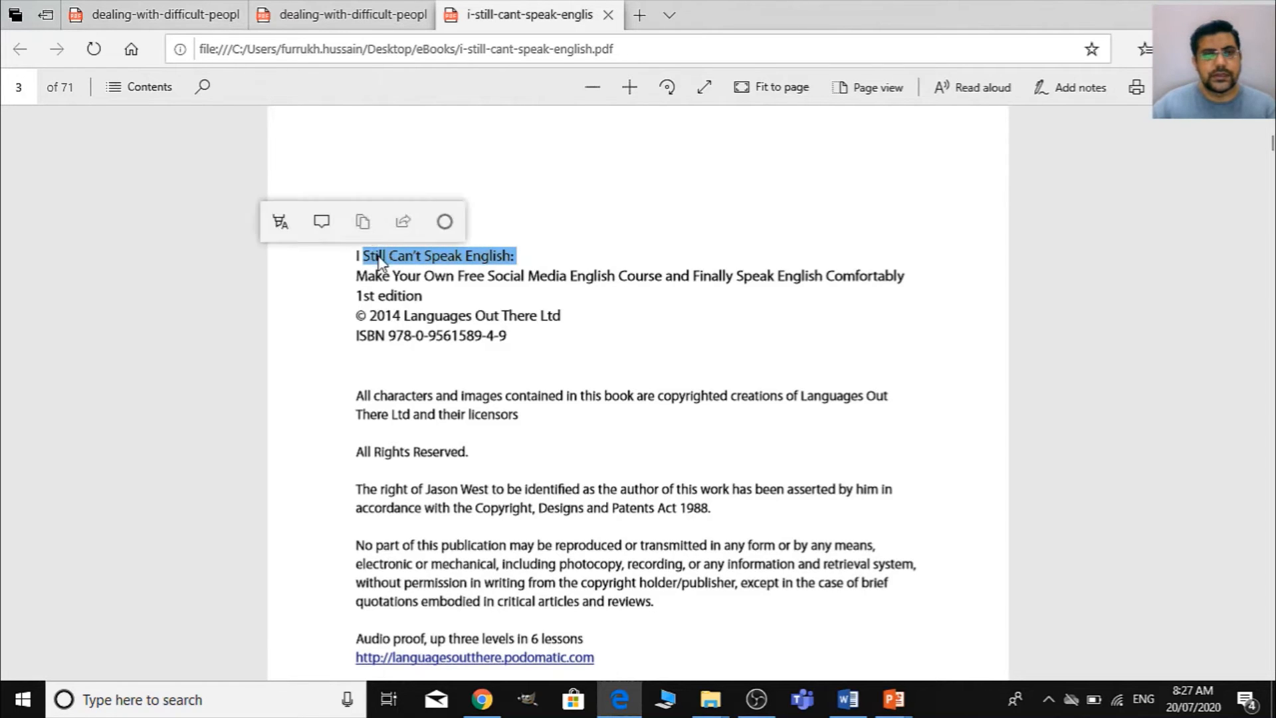
right_click(380, 262)
left_click(631, 257)
left_click(532, 301)
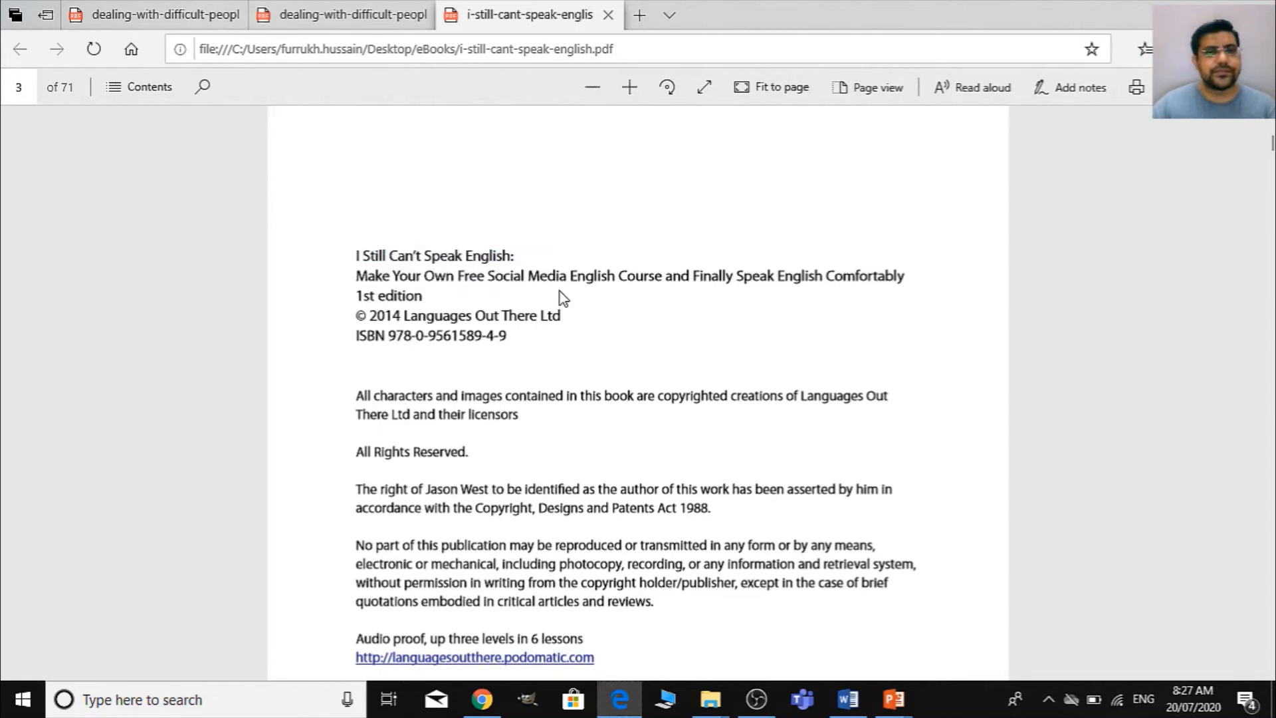
scroll(545, 417, "down", 1)
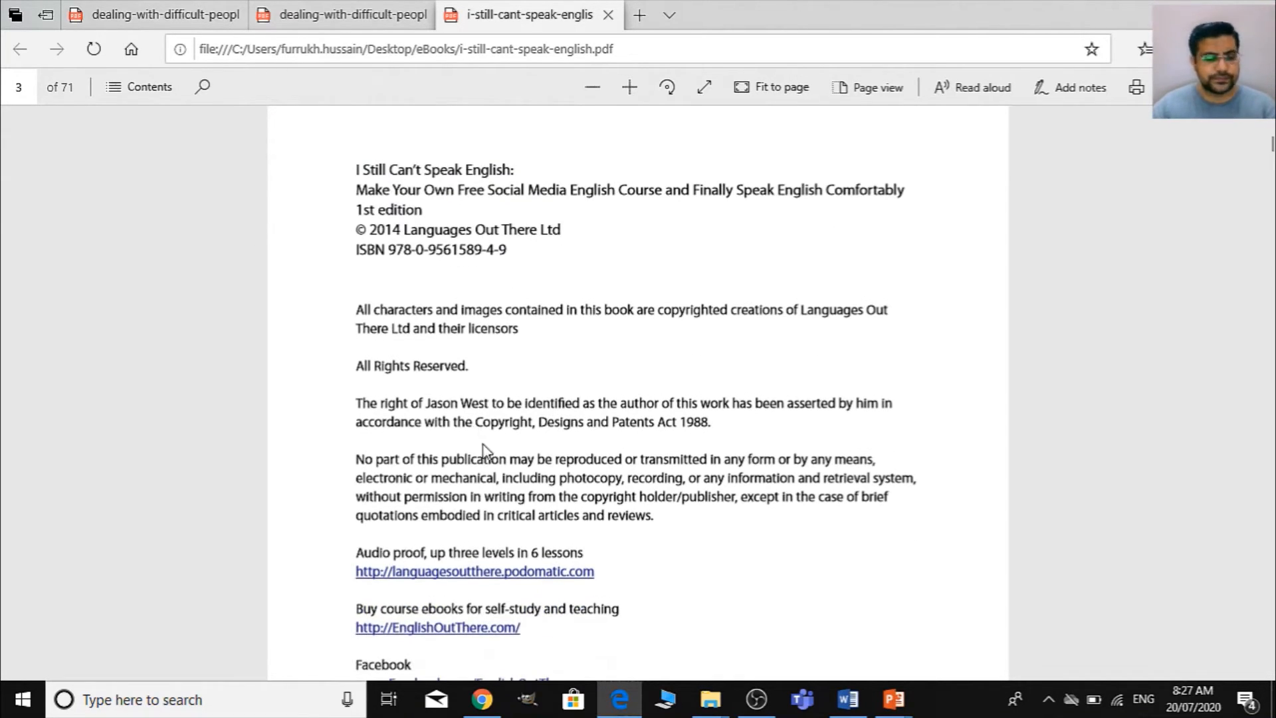
- Back in the new Koha record, fill required fields 000 and 003 with their default values, OSt in 003
key("alt+Tab")
key("alt+Tab")
key("Tab")
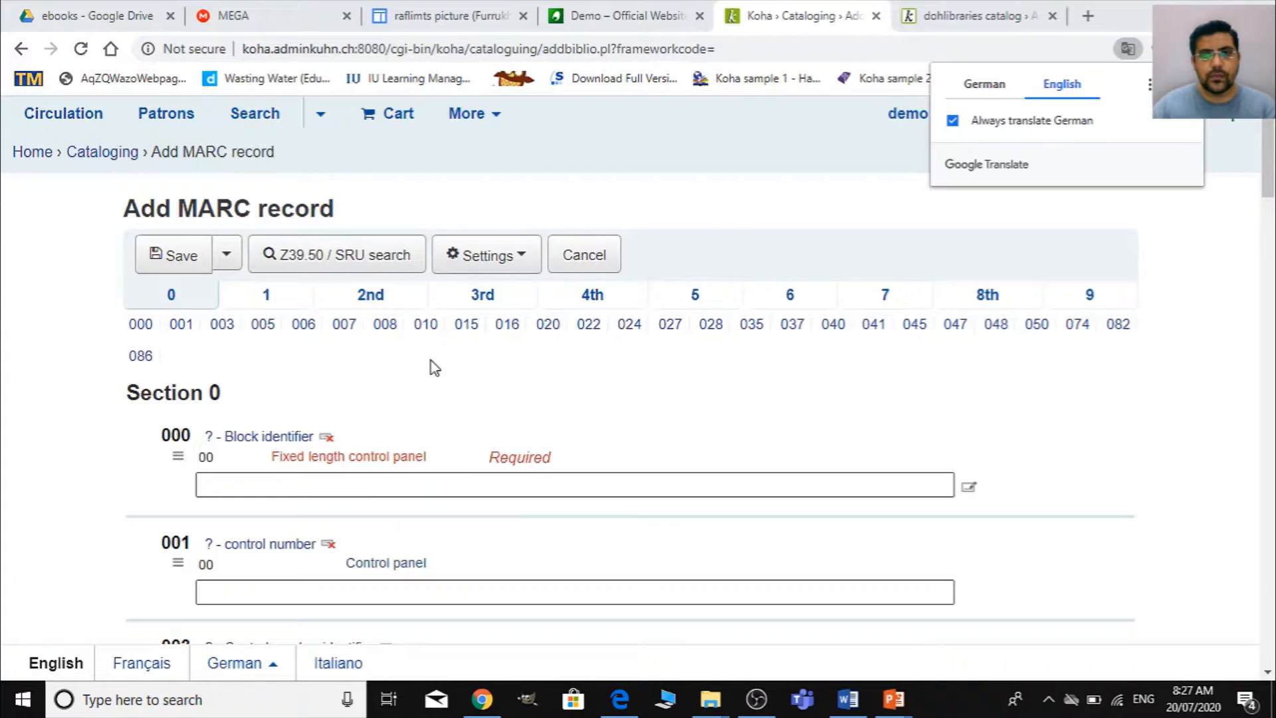
left_click(265, 487)
scroll(347, 456, "down", 4)
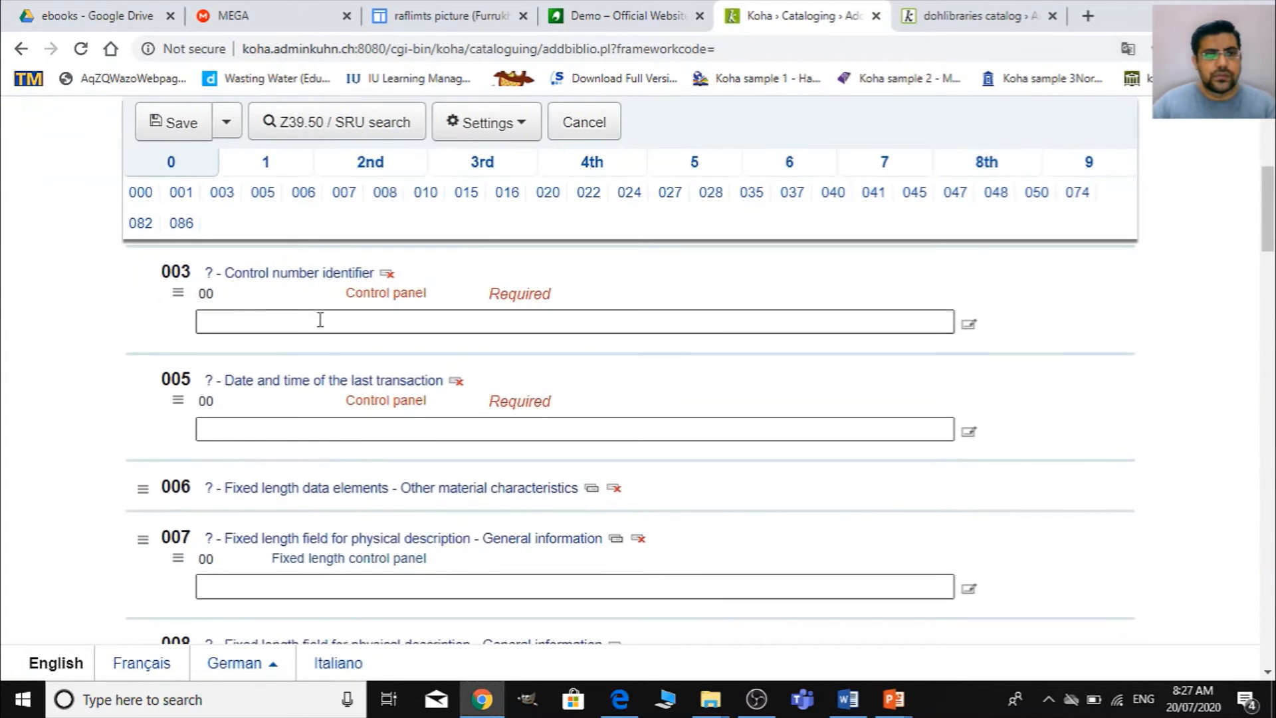
scroll(313, 368, "up", 2)
scroll(311, 367, "up", 1)
left_click(305, 511)
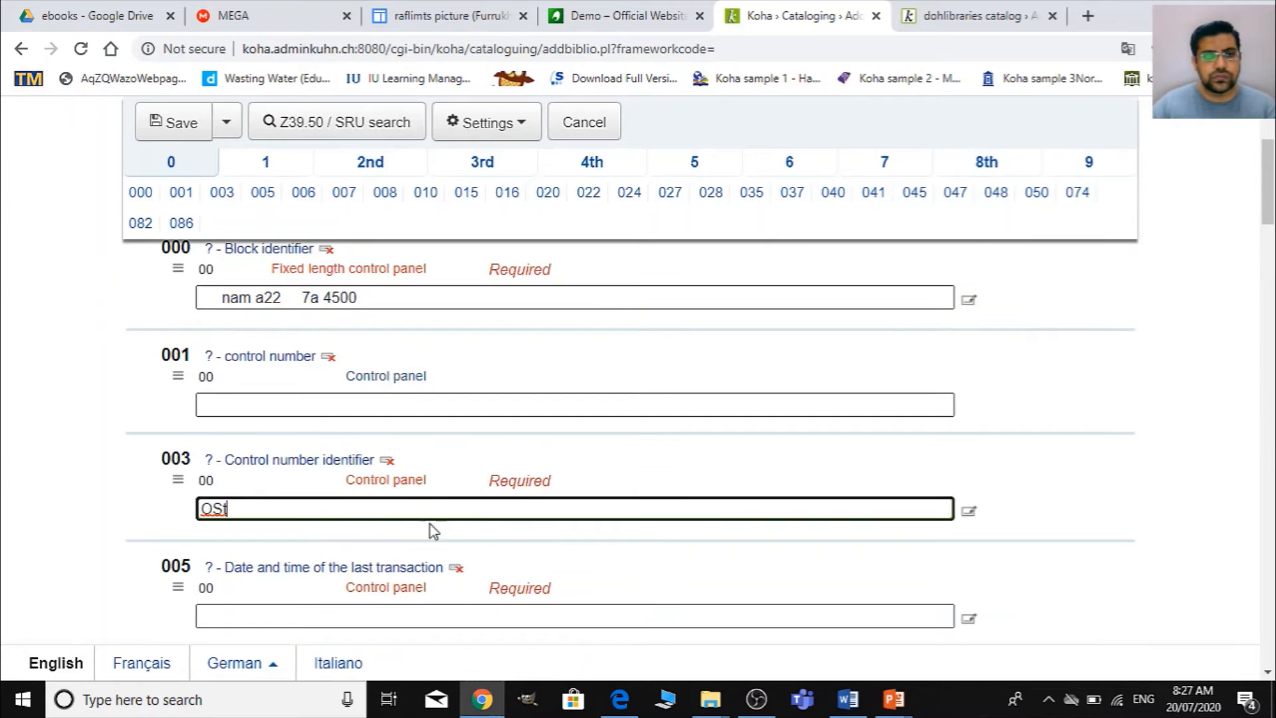
- Fill the required date and time field 005 and the fixed-length field 008 with their default values
scroll(438, 518, "down", 3)
left_click(358, 429)
scroll(421, 538, "down", 2)
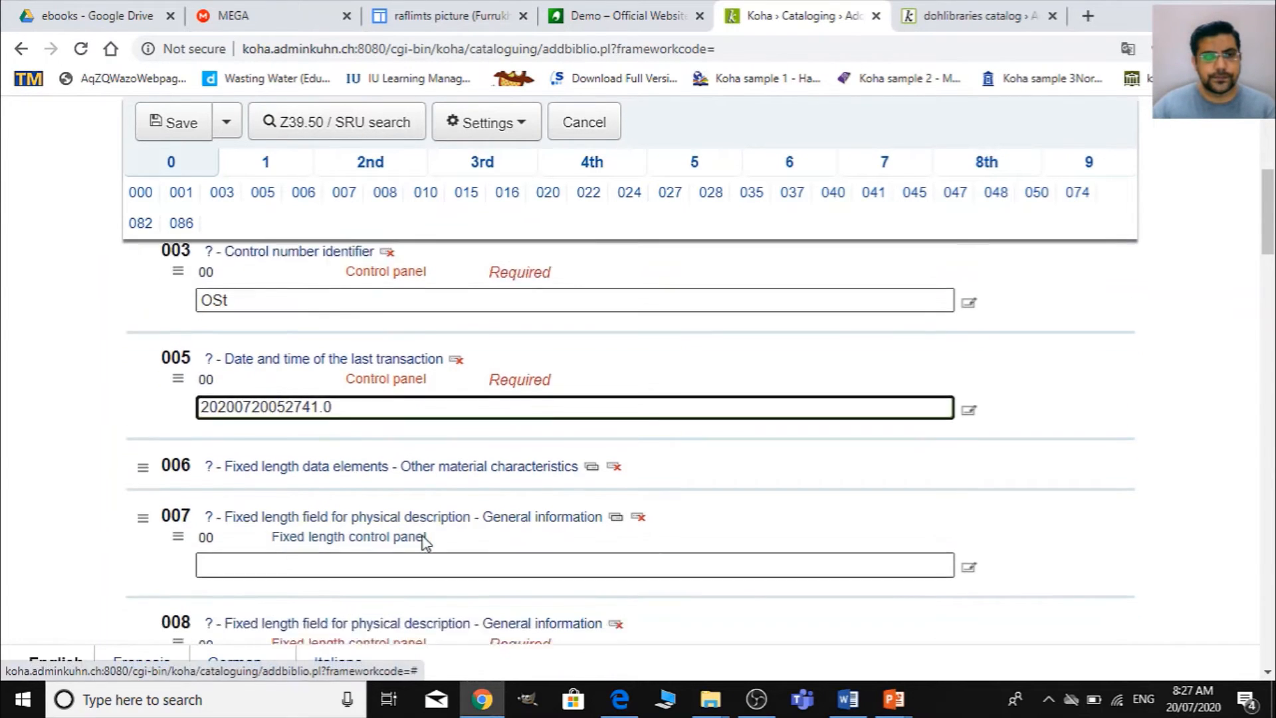
left_click(347, 598)
scroll(347, 588, "down", 10)
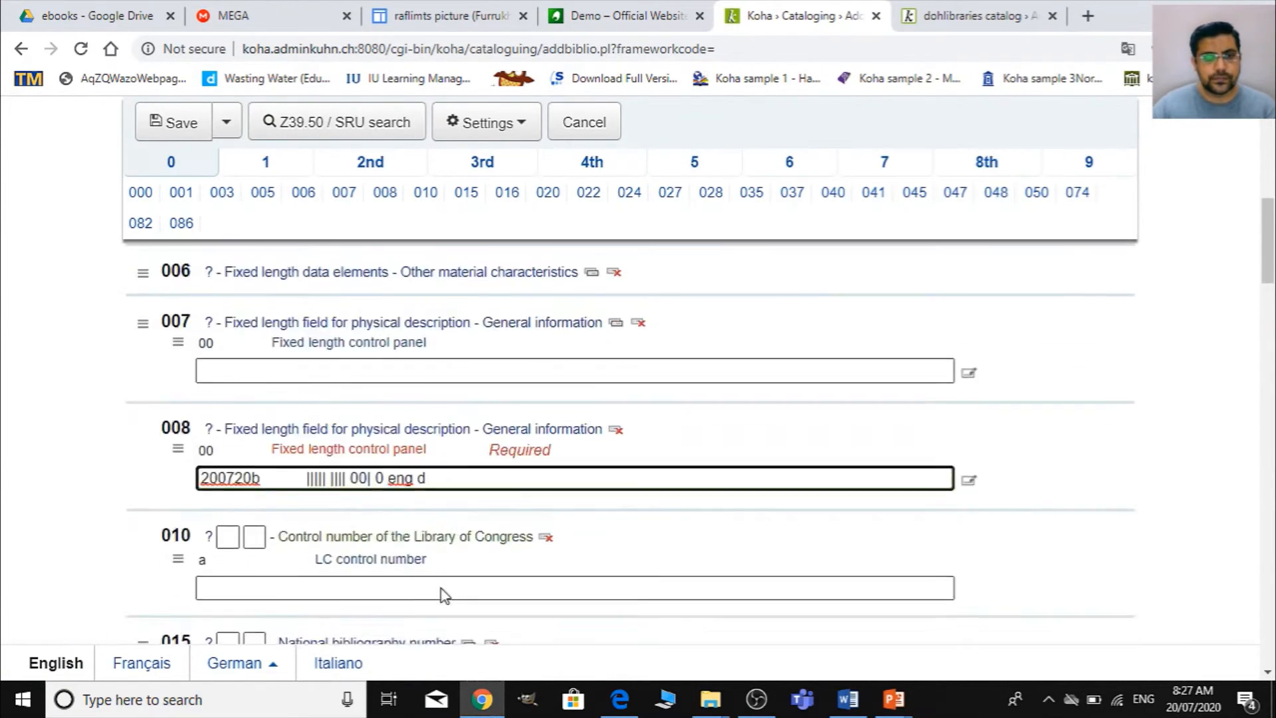
- Consult the PDF's copyright page for the ISBN and enter its first digits, 9780, in field 020 subfield a
scroll(366, 517, "down", 7)
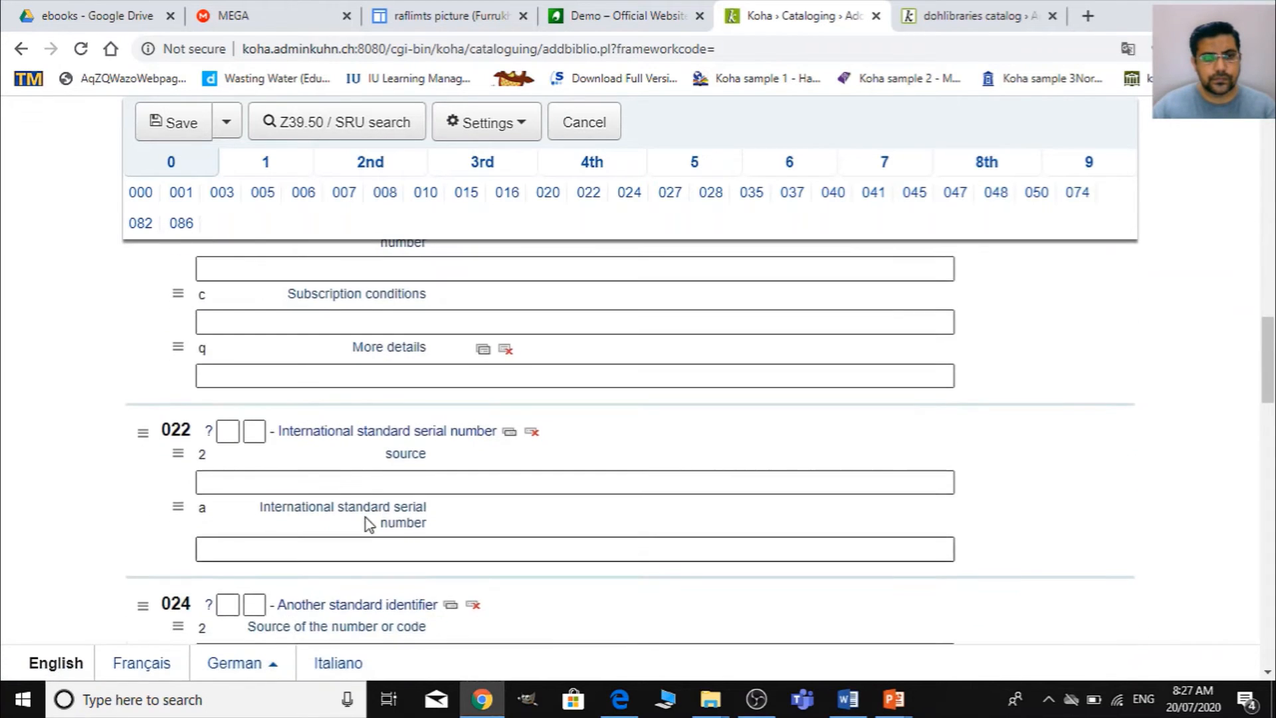
scroll(361, 509, "up", 3)
scroll(361, 509, "up", 3)
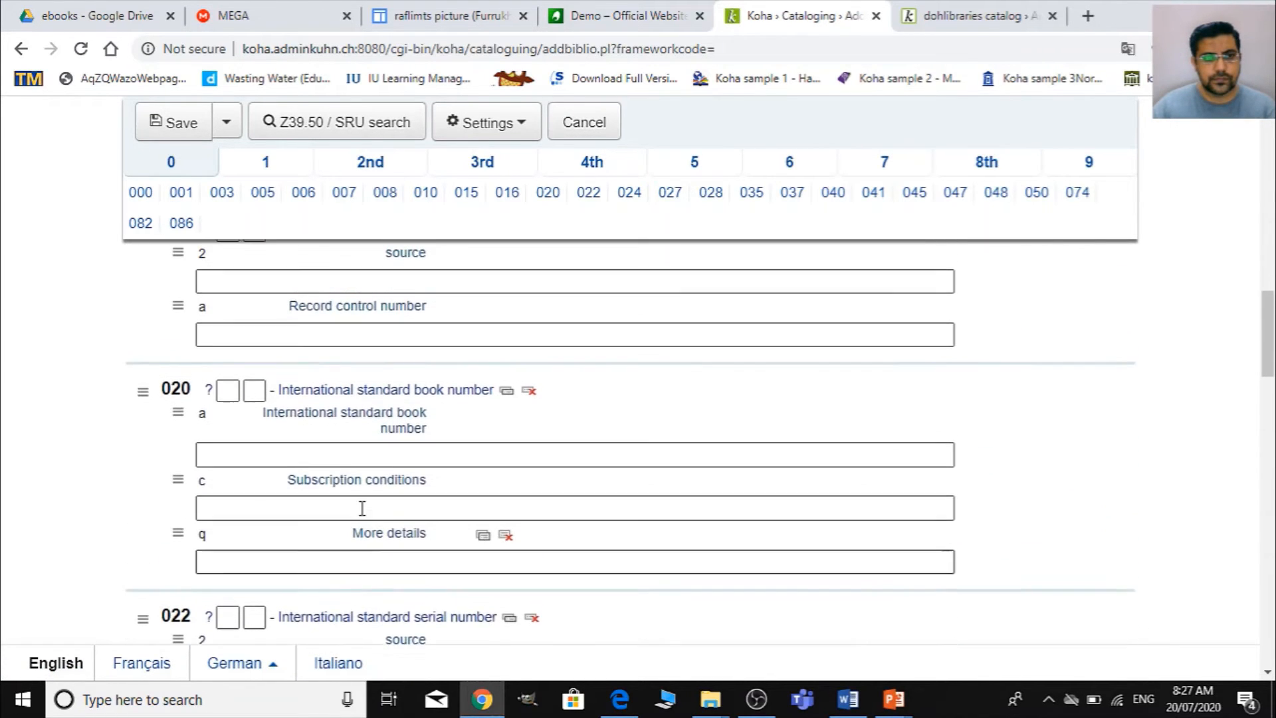
left_click(340, 457)
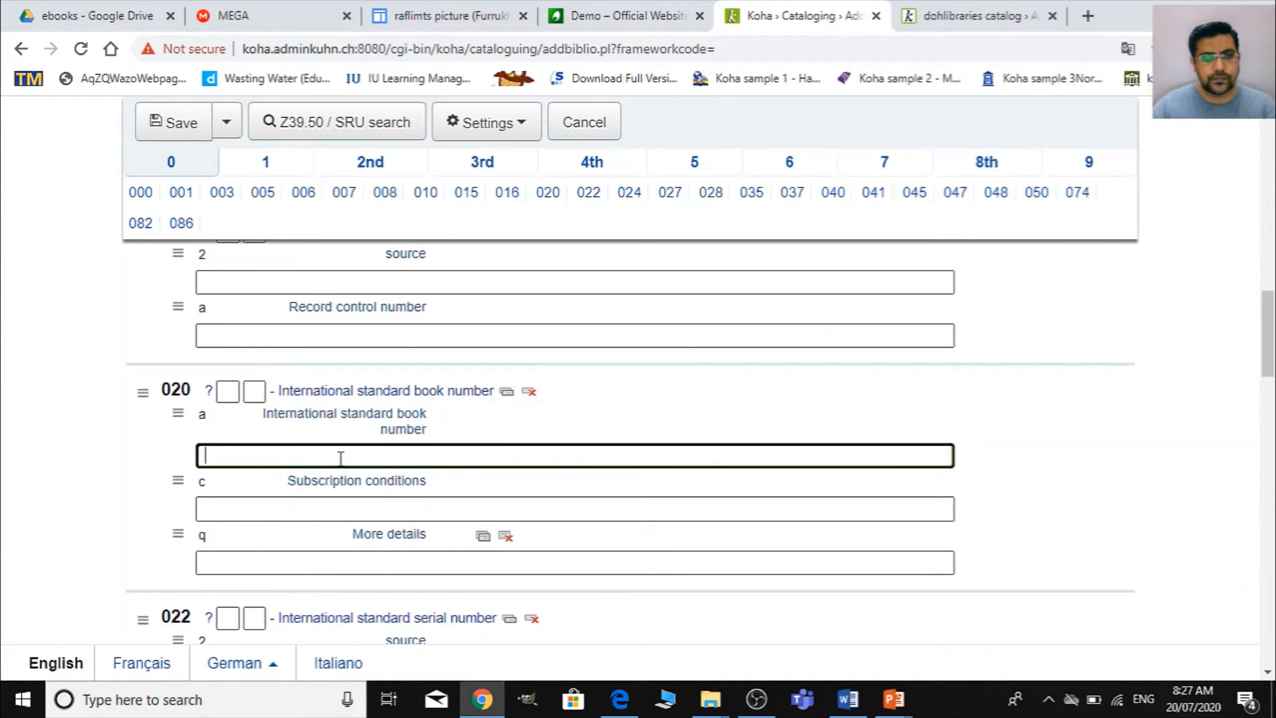
key("alt+Tab")
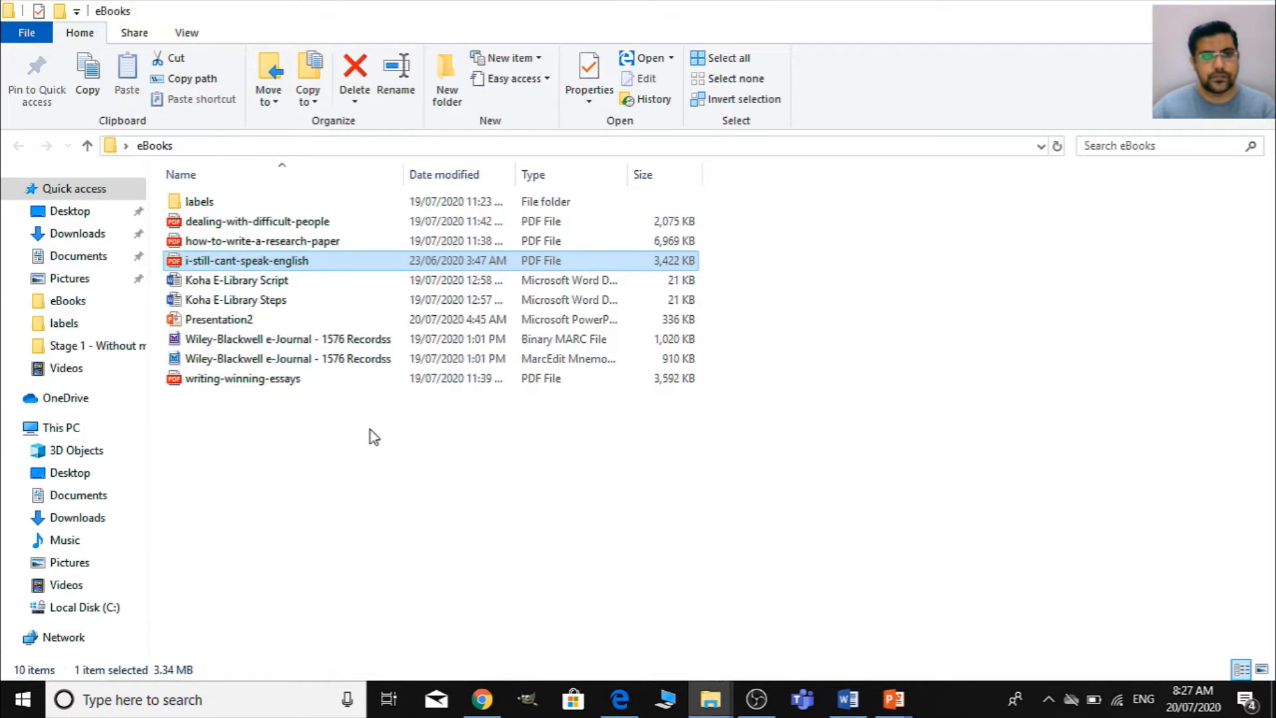
key("alt+Tab")
key("Tab")
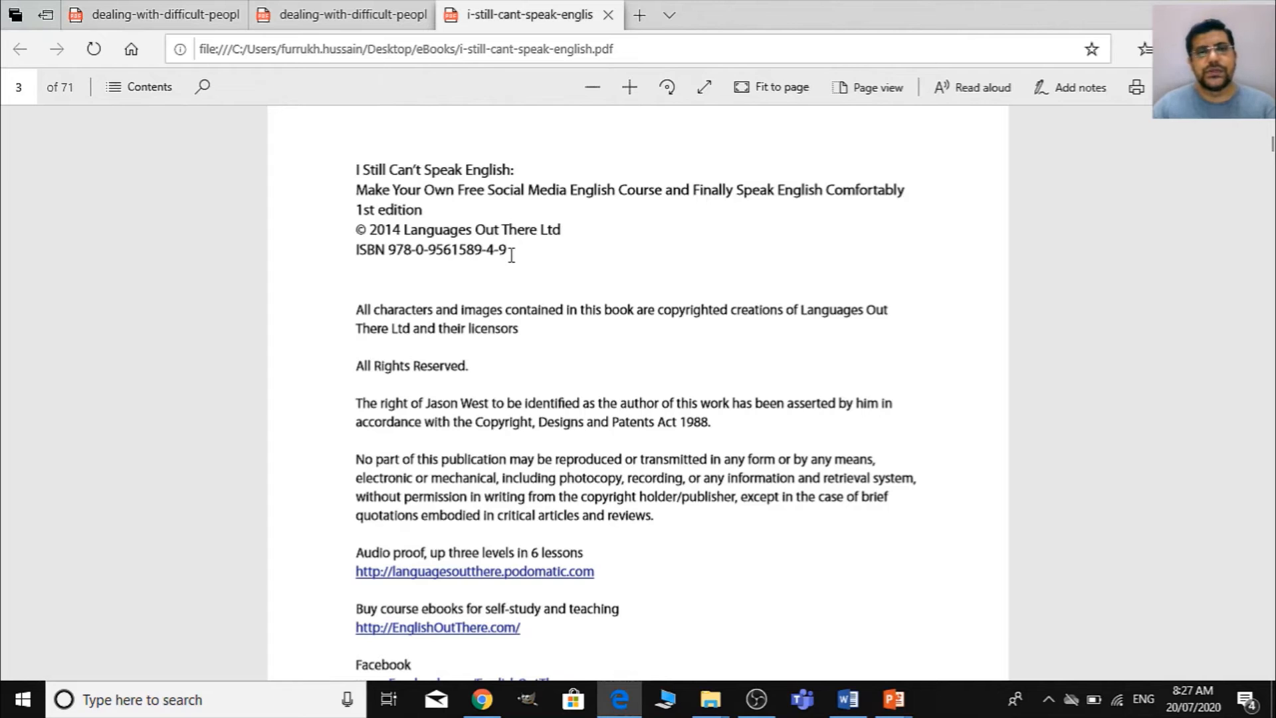
key("alt+Tab")
key("alt+Tab")
key("Tab")
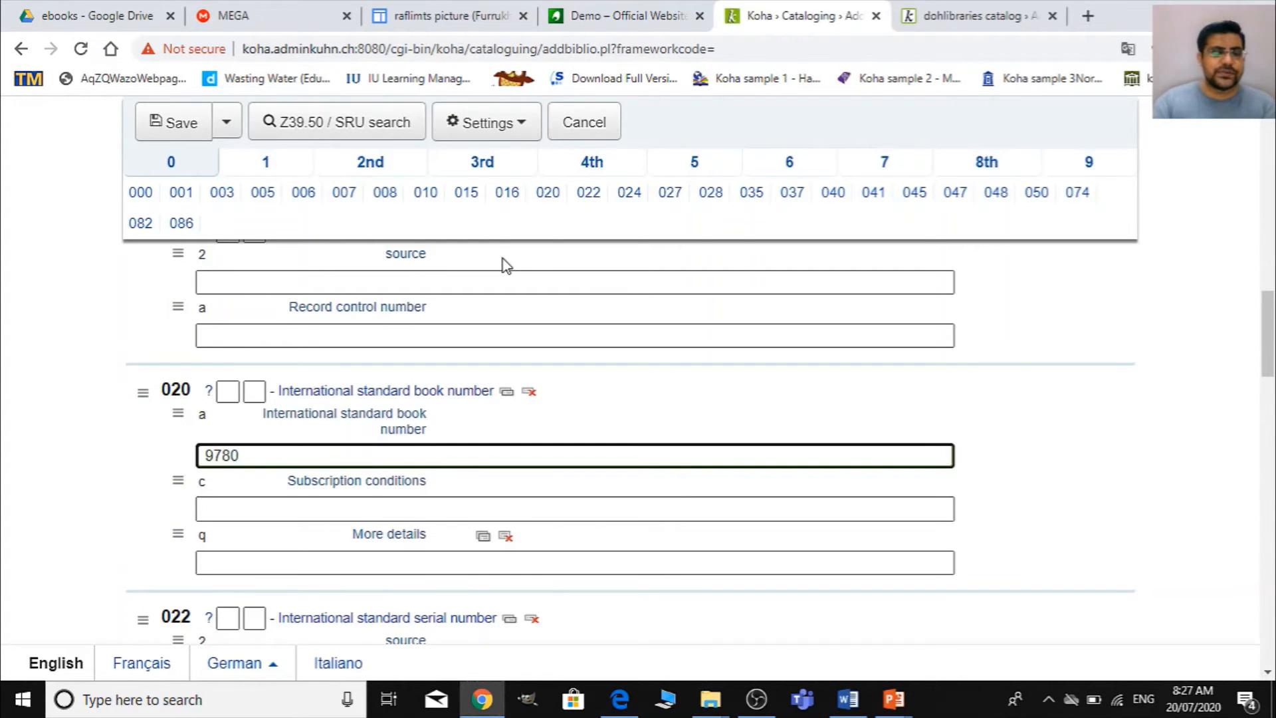
key("alt+Tab")
key("alt+Tab")
key("Tab")
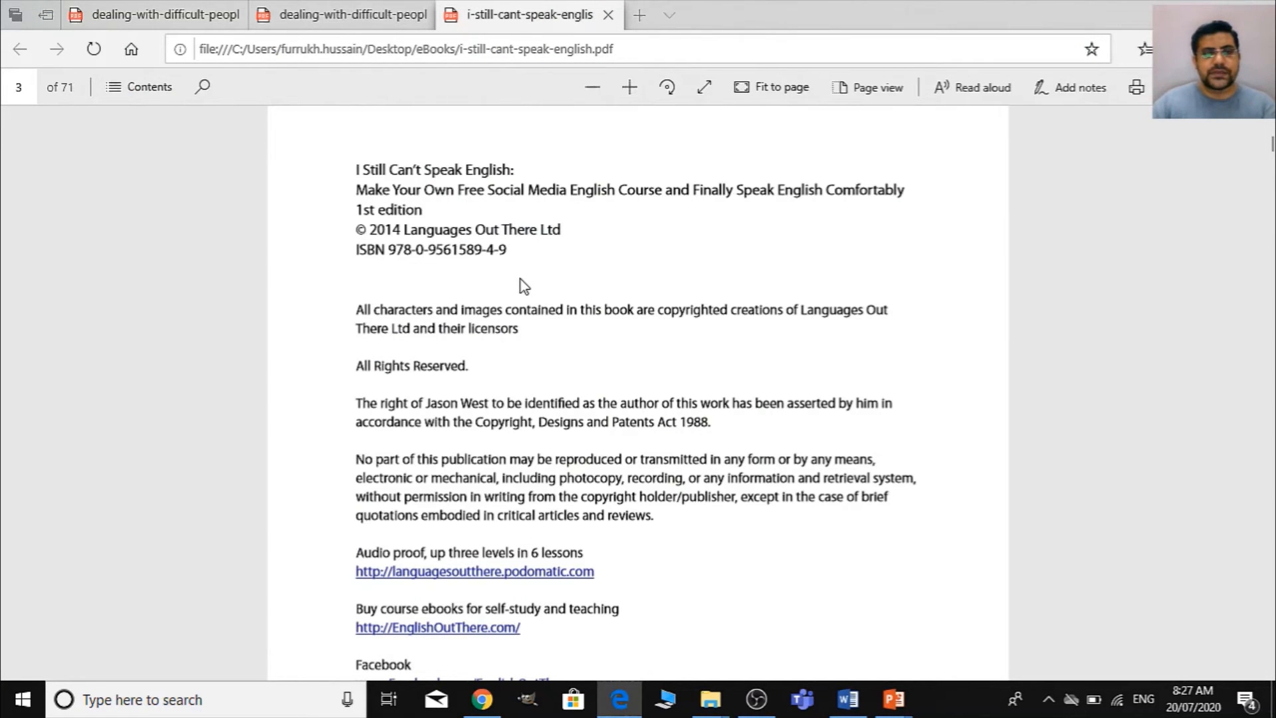
key("alt+Tab")
key("alt+Tab")
key("Tab")
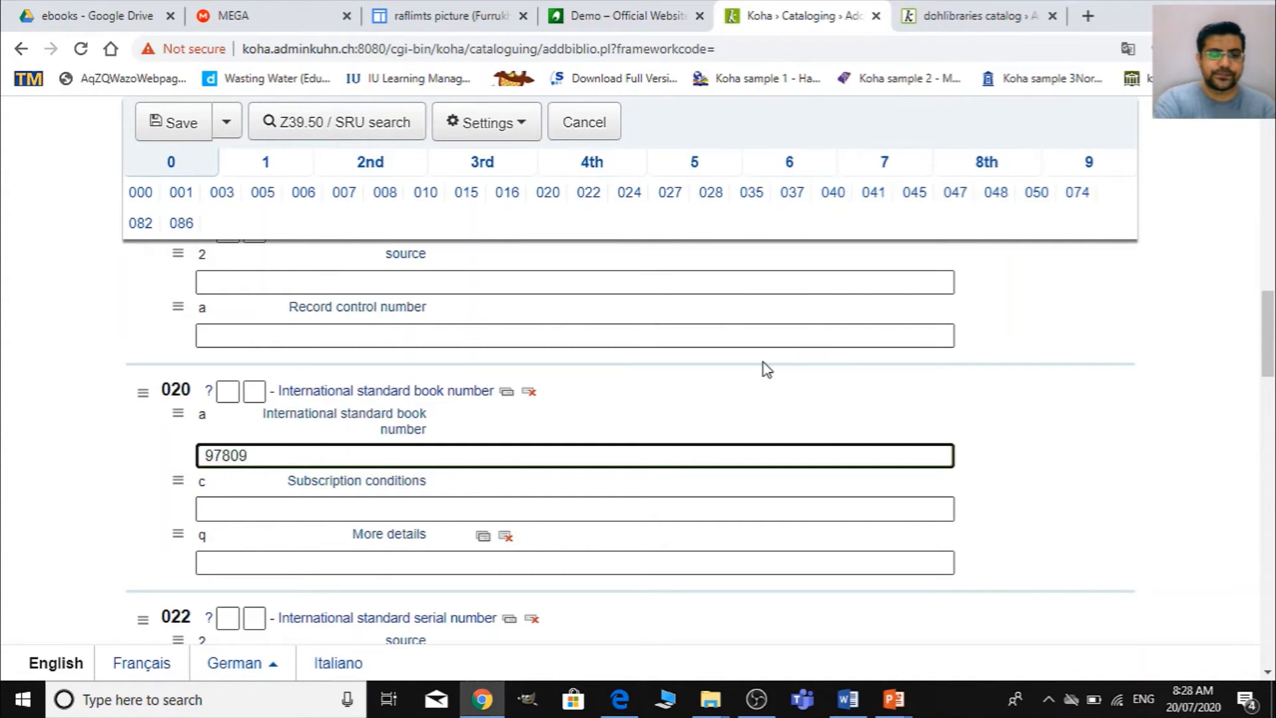
key("alt+Tab")
key("alt+Tab")
key("Tab")
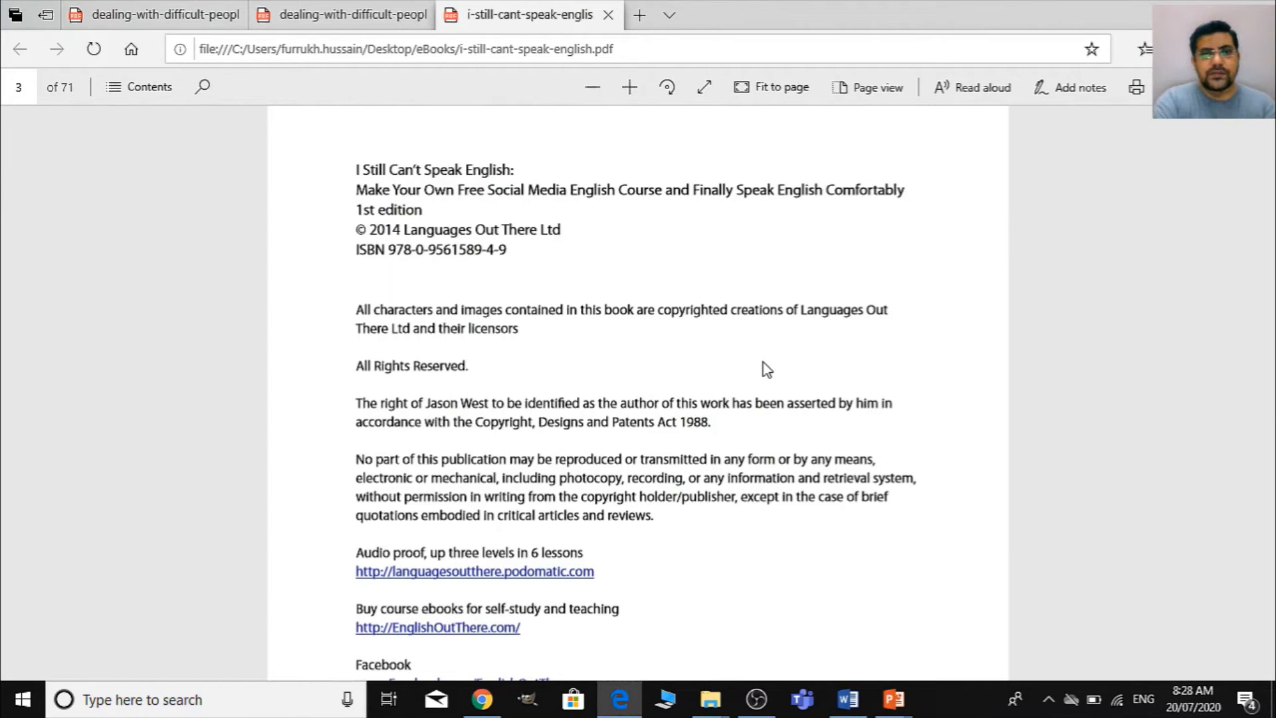
key("alt+Tab")
key("alt+Tab")
key("Tab")
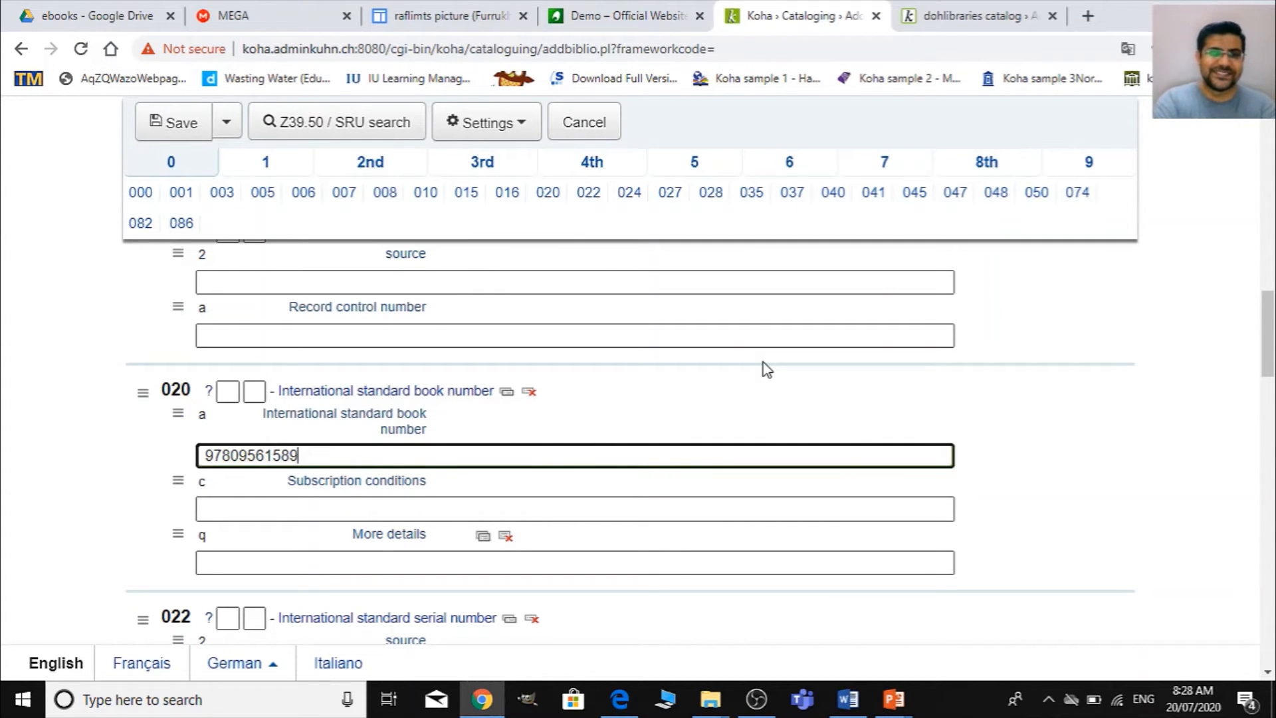
key("alt+Tab")
key("Tab")
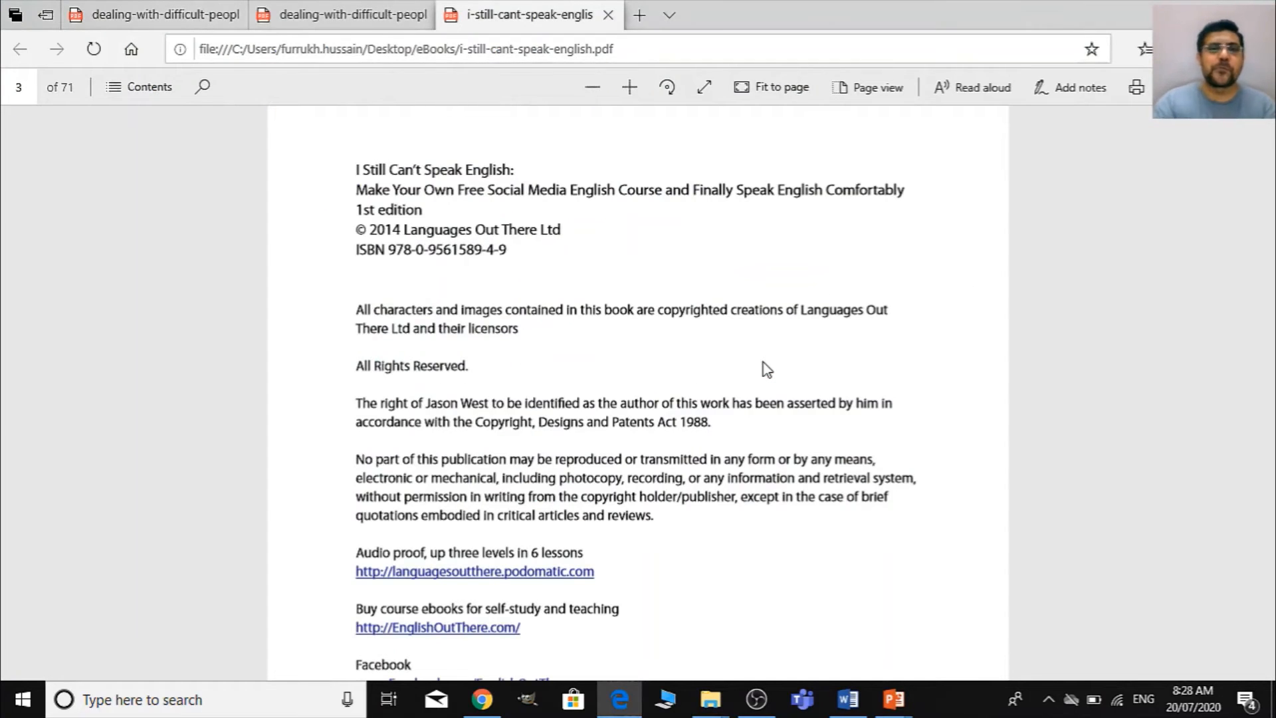
key("alt+Tab")
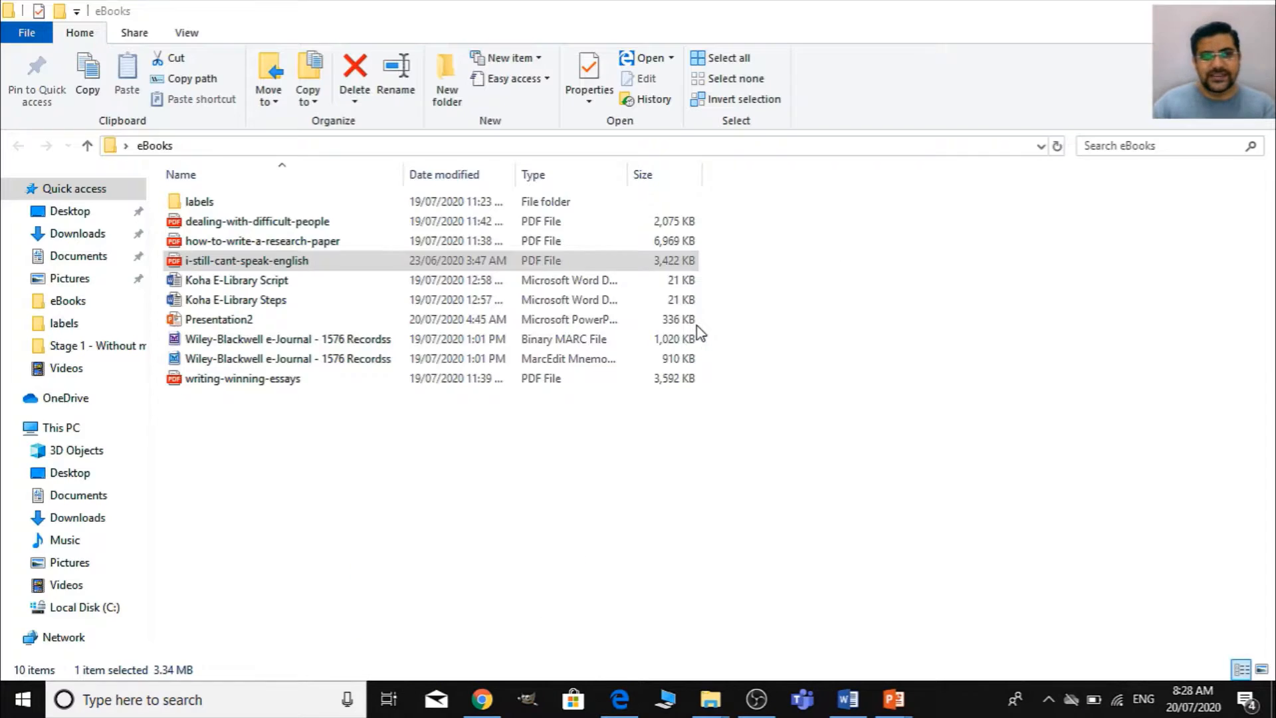
key("alt+Tab")
key("Tab")
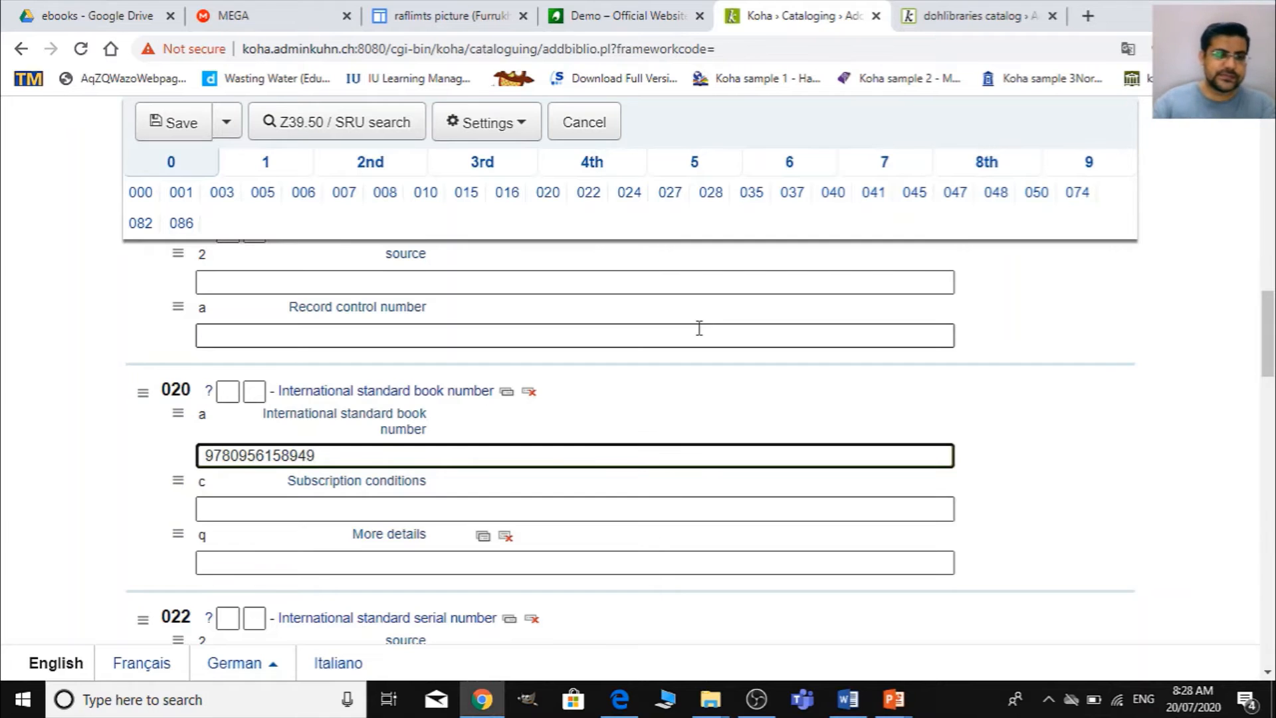
- Compare the ISBN in field 020 subfield a with the one on the PDF's copyright page
key("alt+Tab")
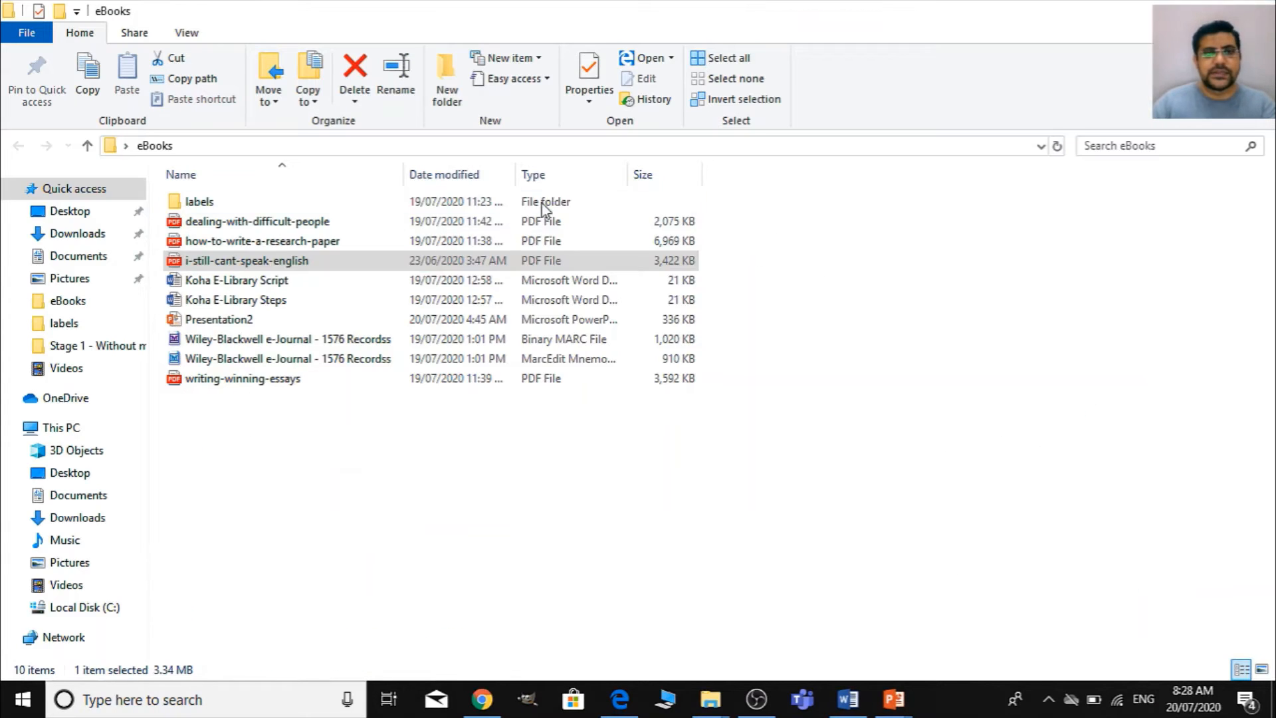
key("alt+Tab")
key("Tab")
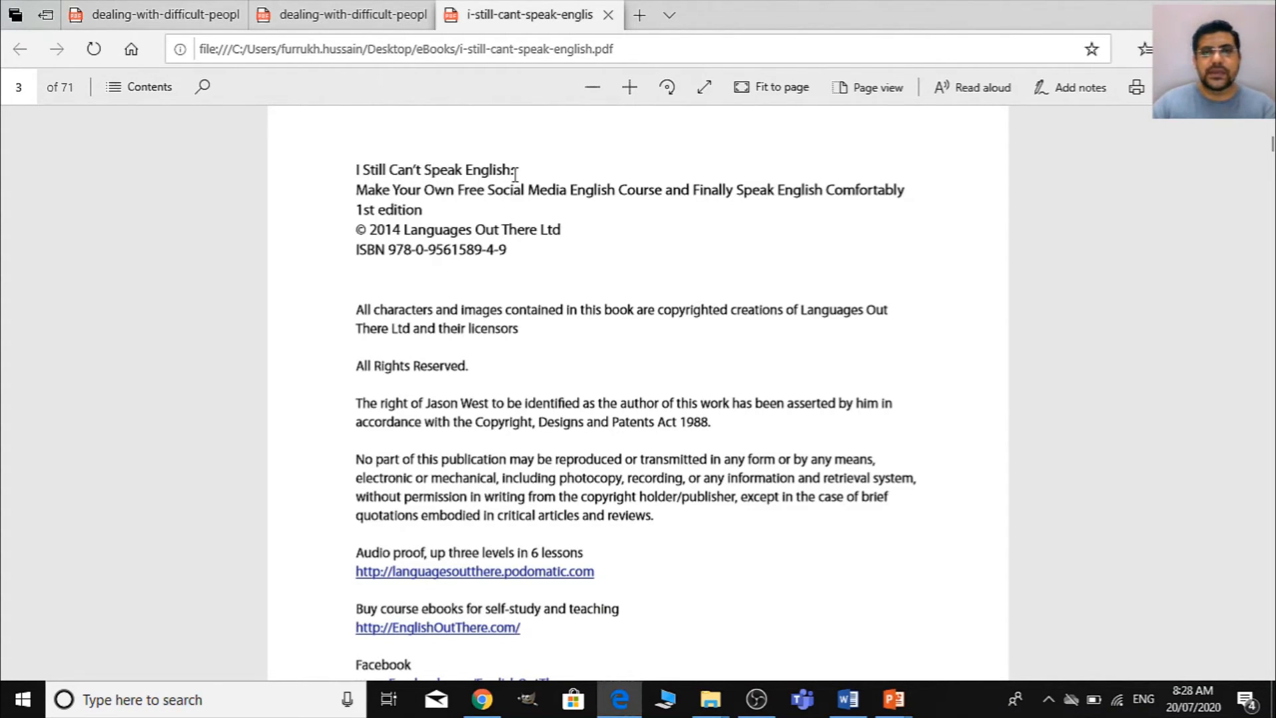
key("alt+Tab")
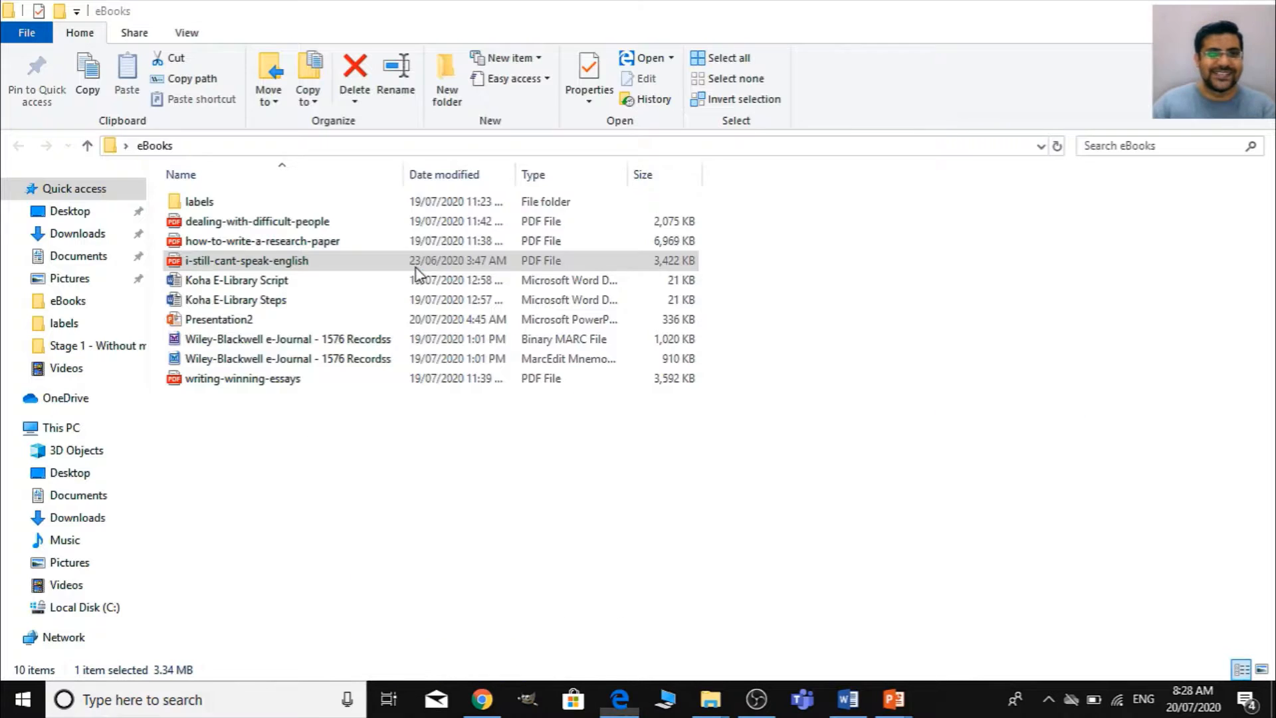
key("alt+Tab")
key("Tab")
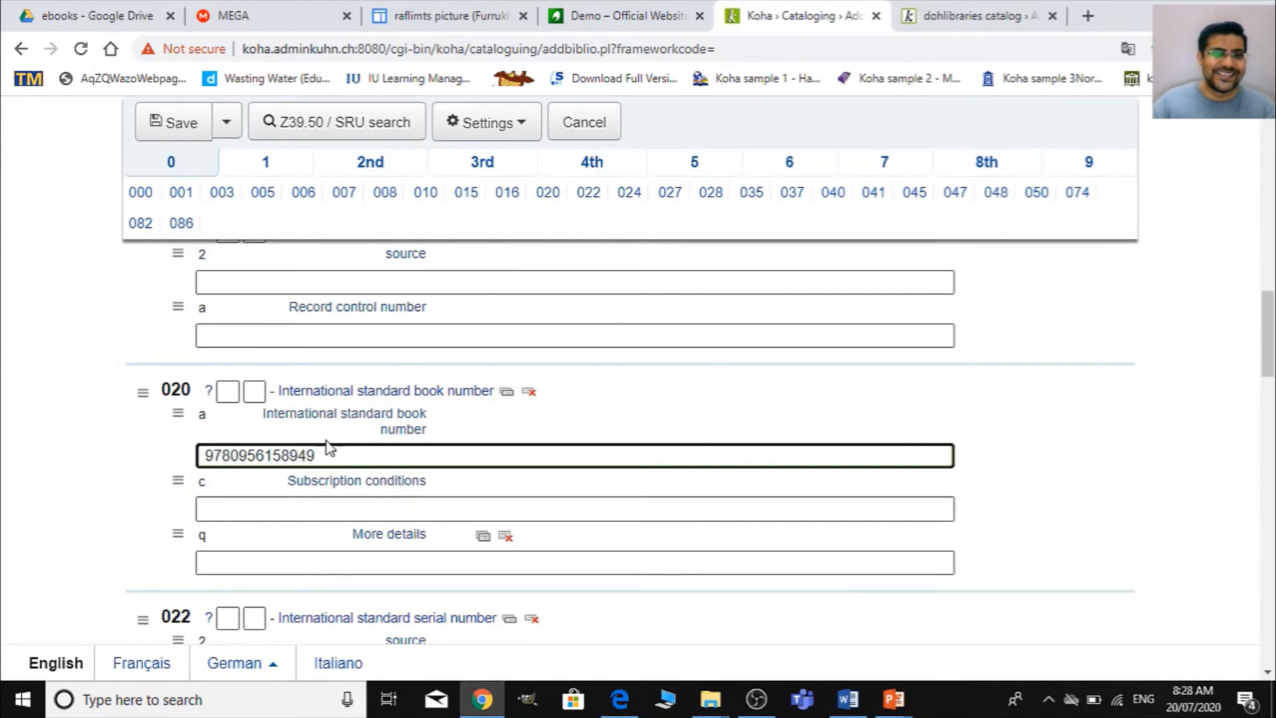
- Enter raflimts as the required transfer agency in field 040 subfield c
scroll(329, 447, "up", 20)
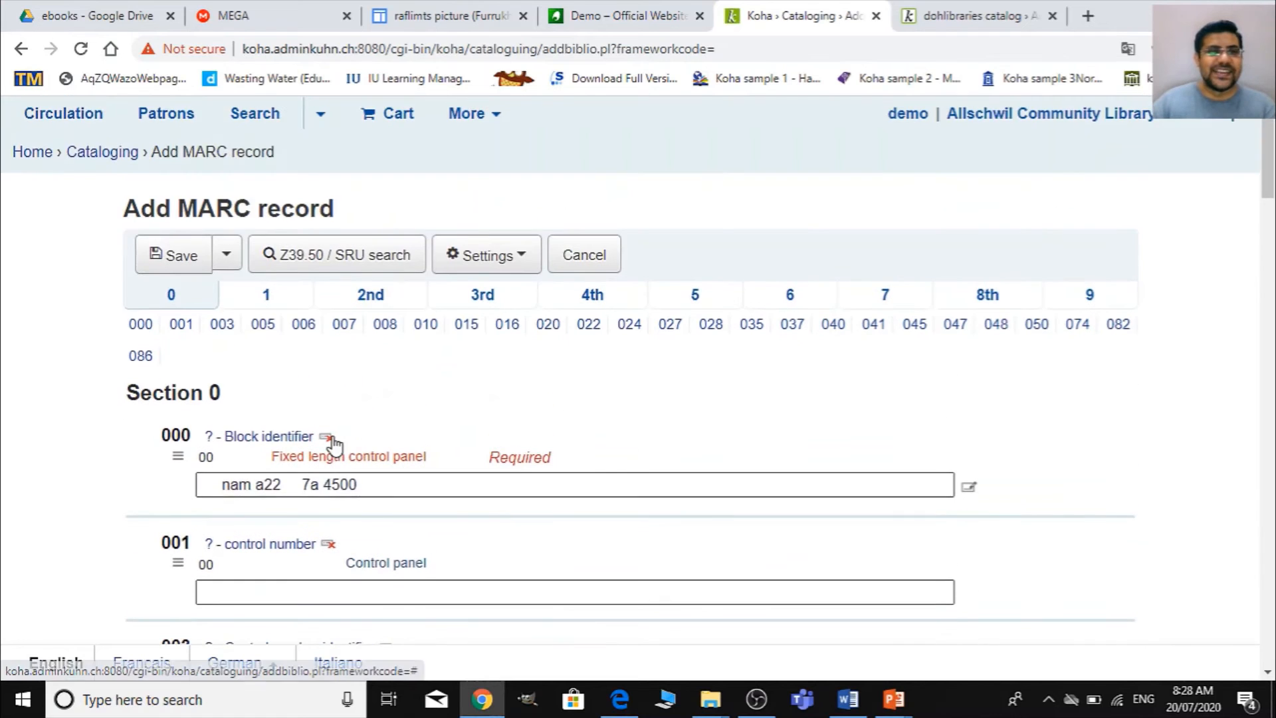
scroll(476, 433, "down", 20)
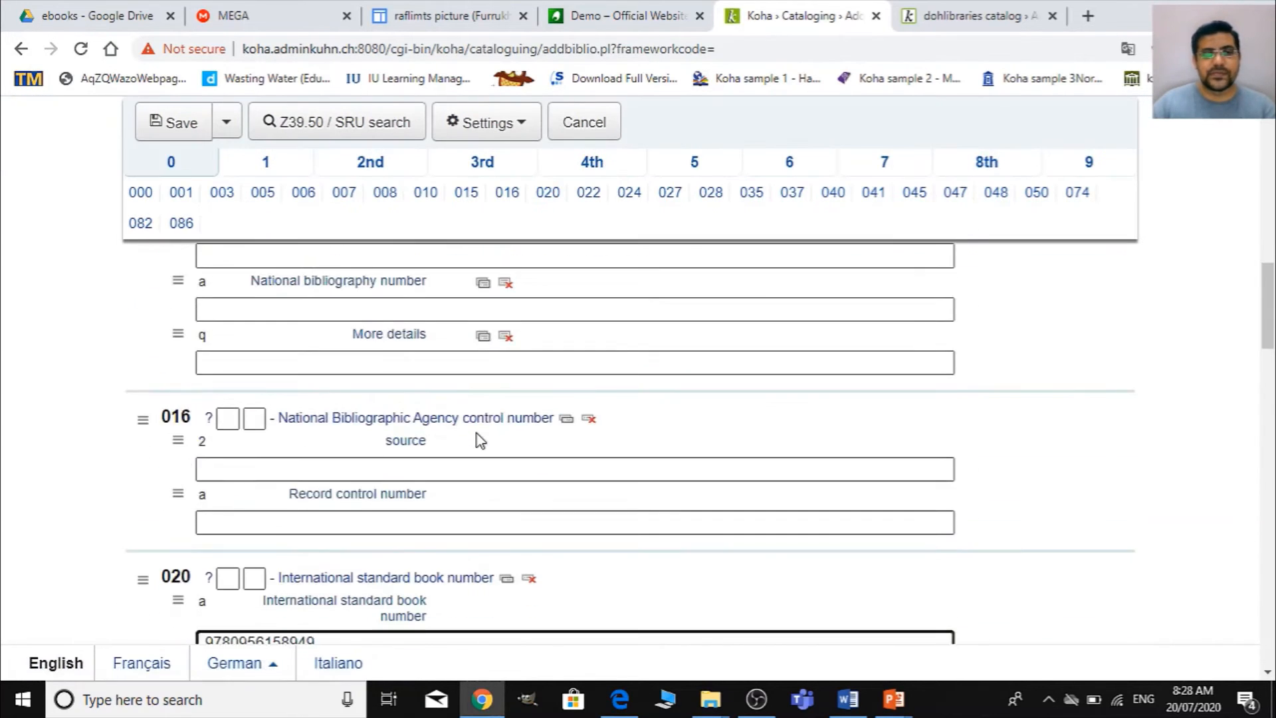
scroll(477, 434, "down", 10)
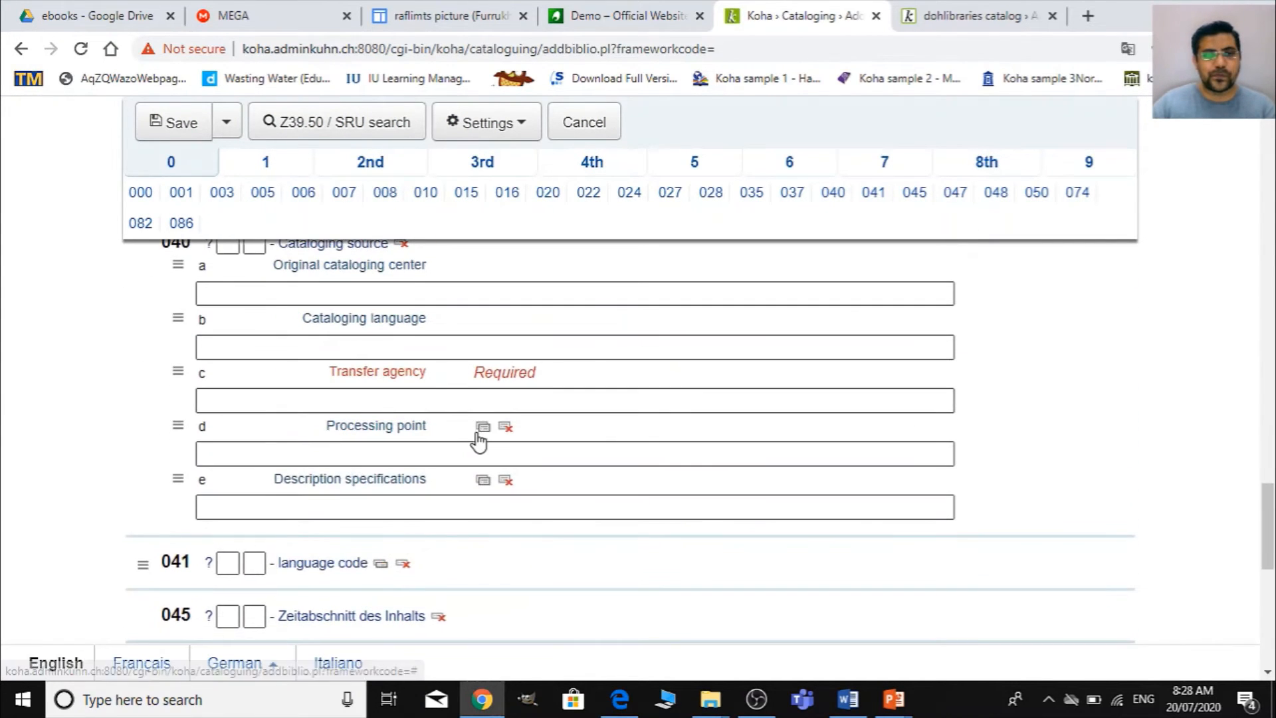
left_click(464, 398)
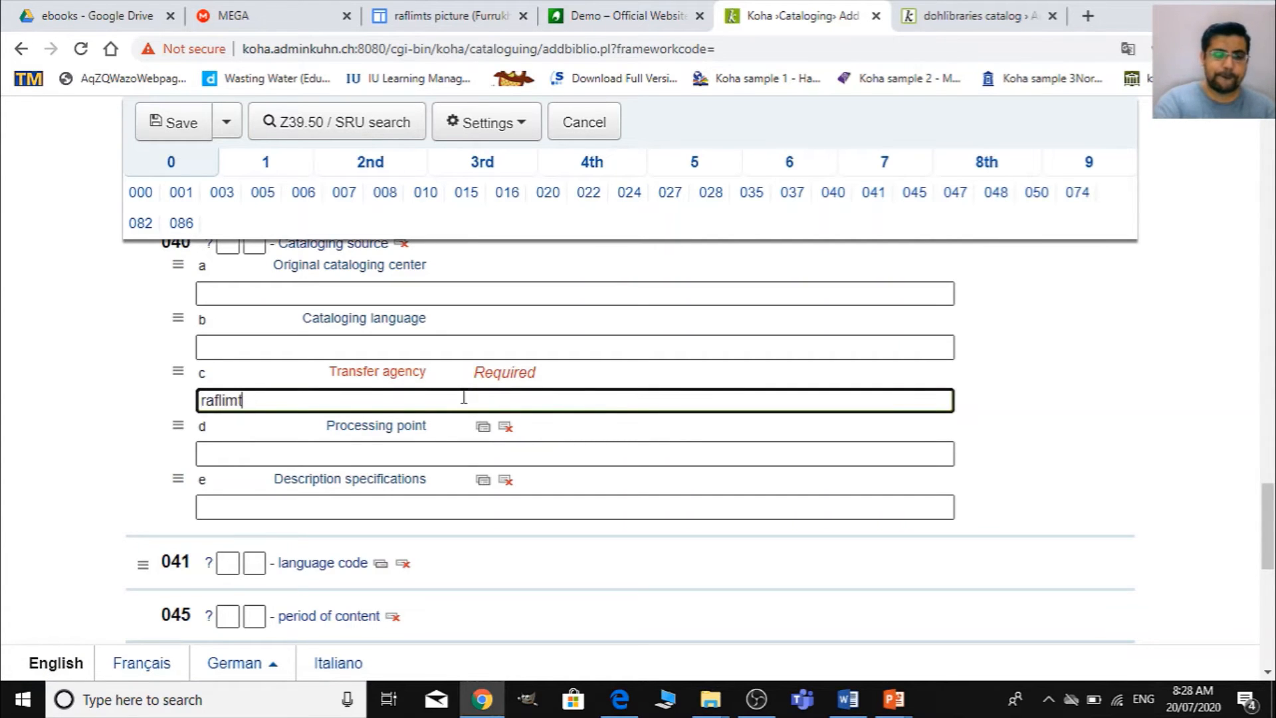
type("raflimts")
- Consult the PDF's title page for the author and enter the author's full name in field 100 subfield a of section 1
scroll(300, 219, "up", 7)
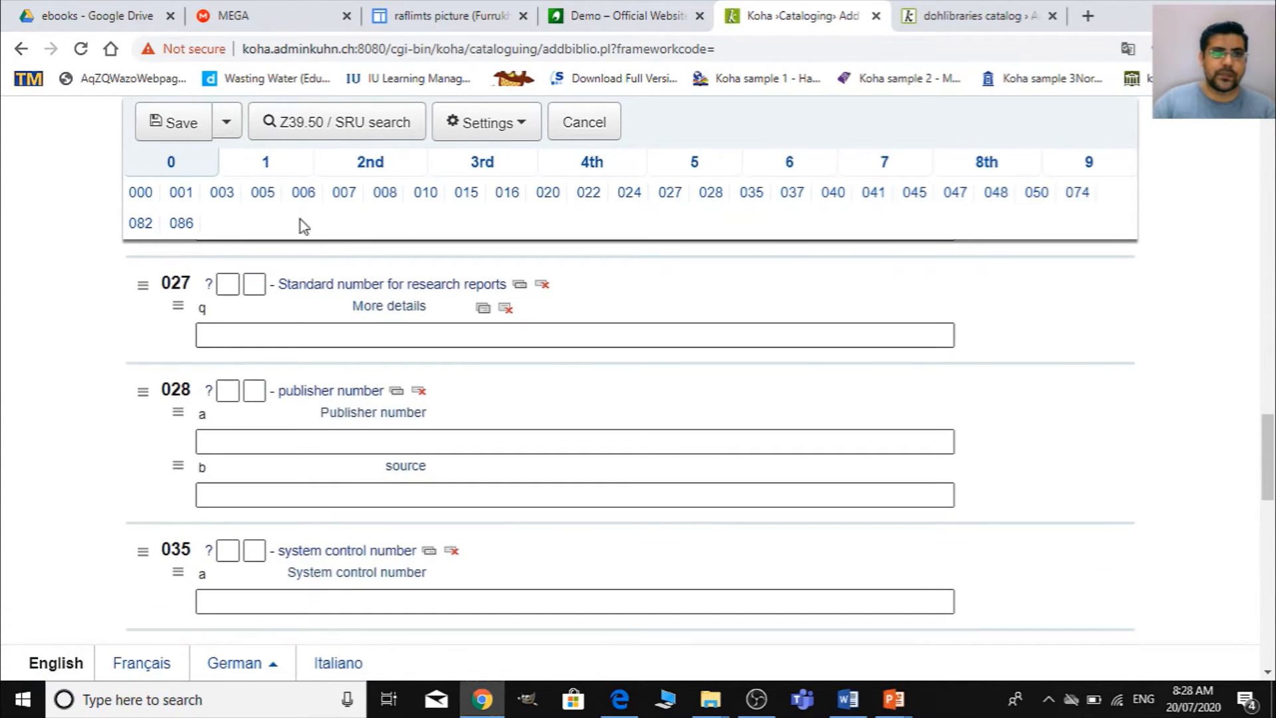
left_click(296, 171)
scroll(515, 459, "up", 10)
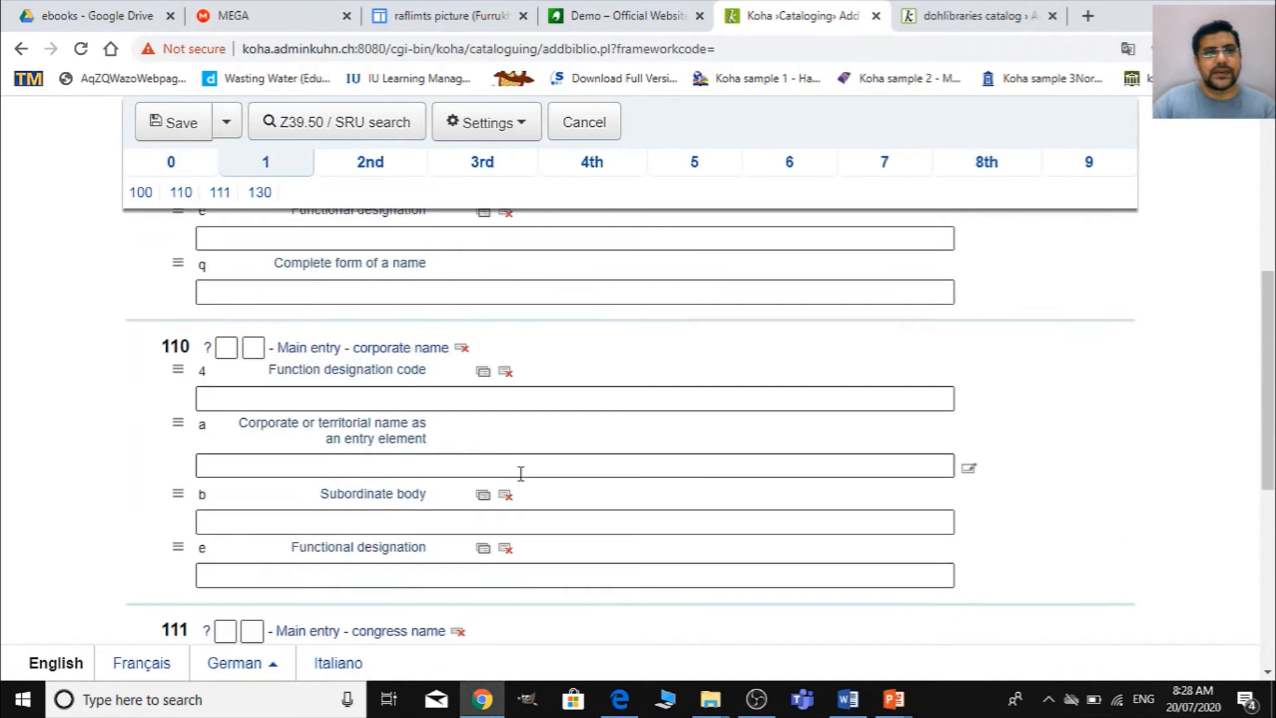
left_click(307, 510)
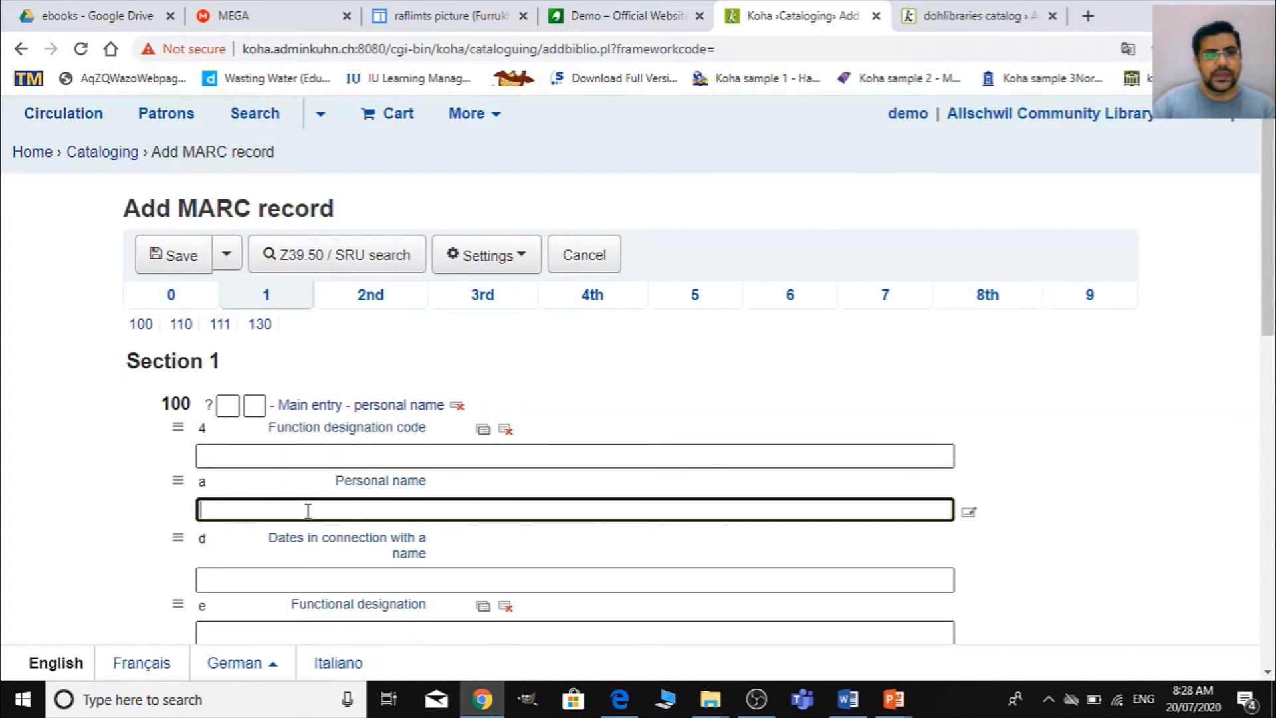
key("alt+Tab")
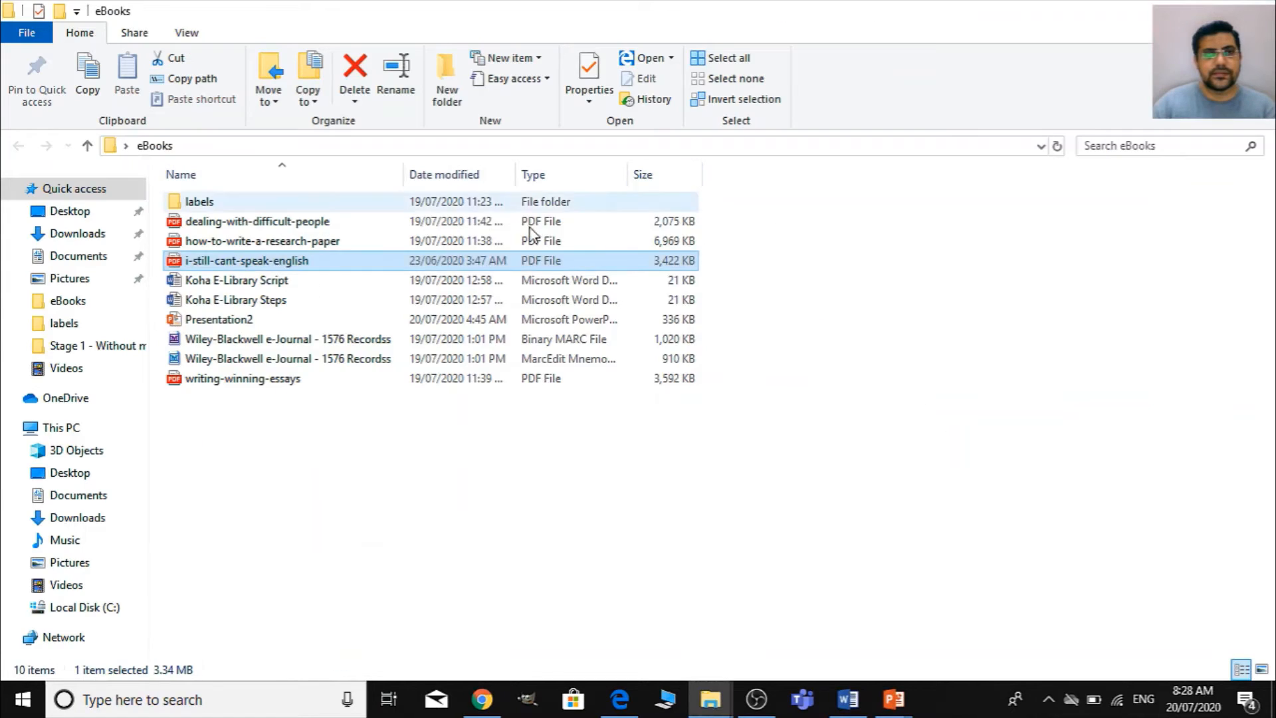
key("alt+Tab")
key("Tab")
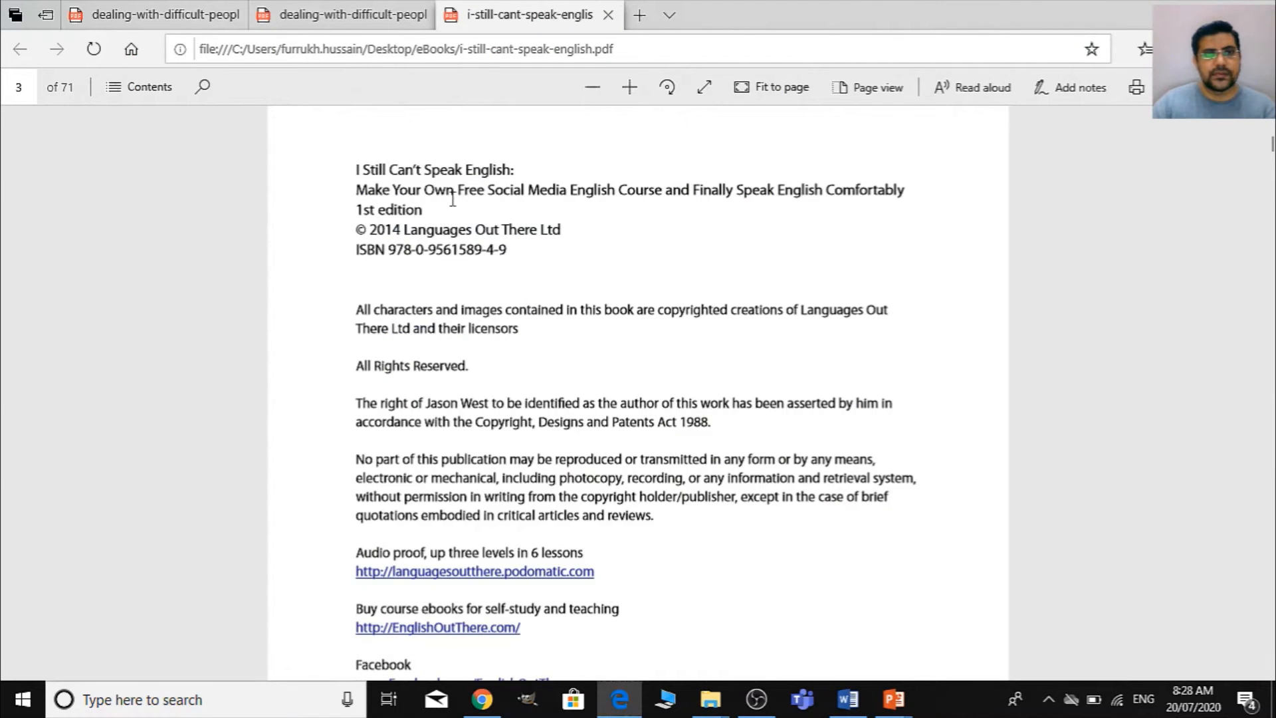
scroll(637, 388, "up", 3)
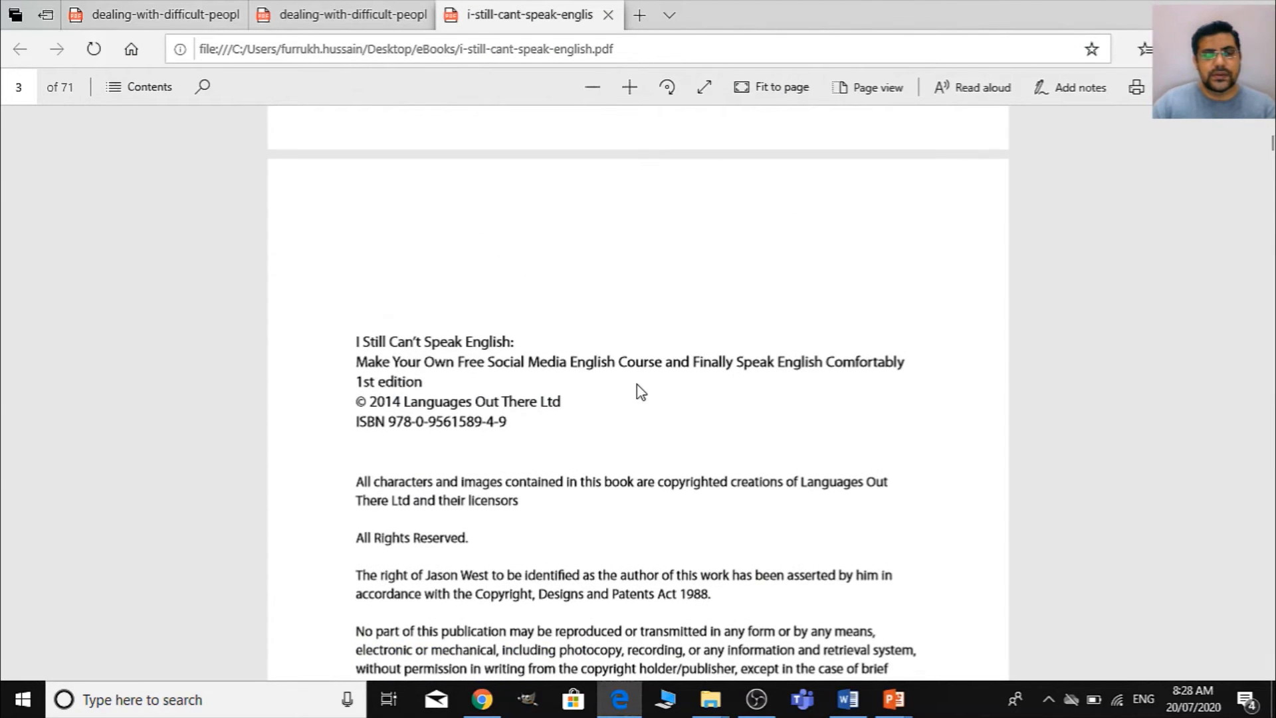
scroll(638, 388, "up", 8)
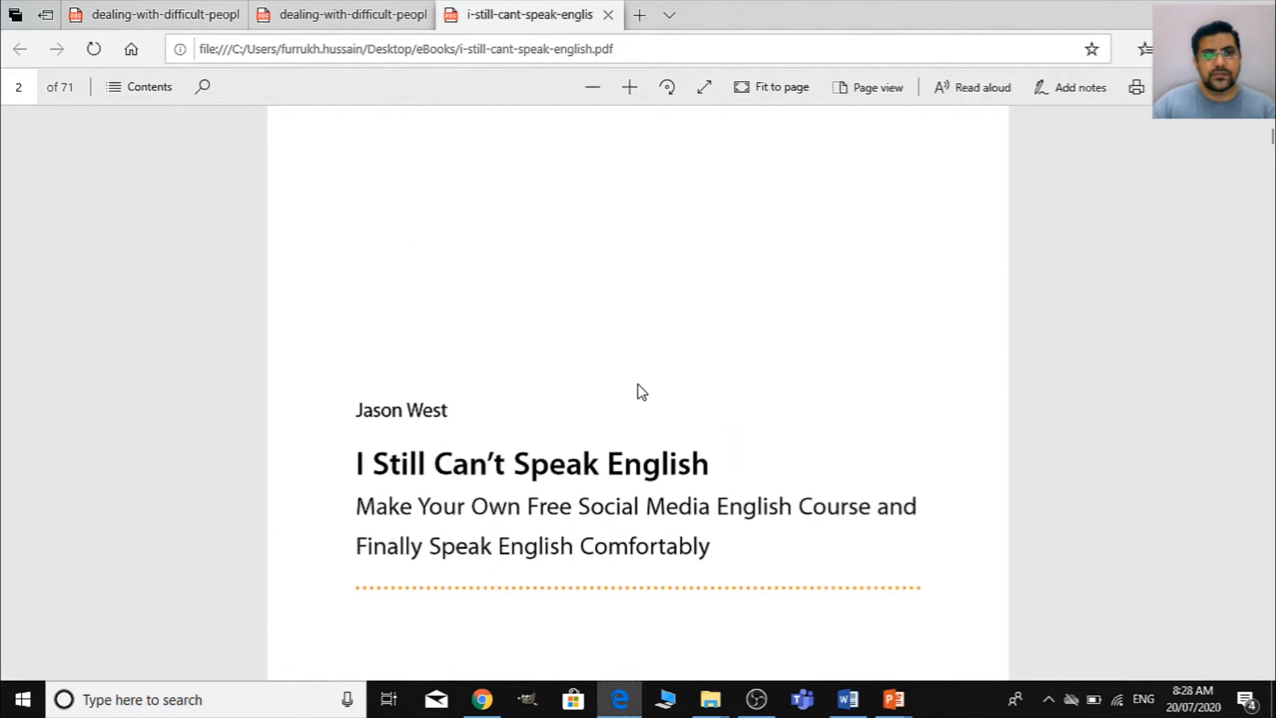
key("alt+Tab")
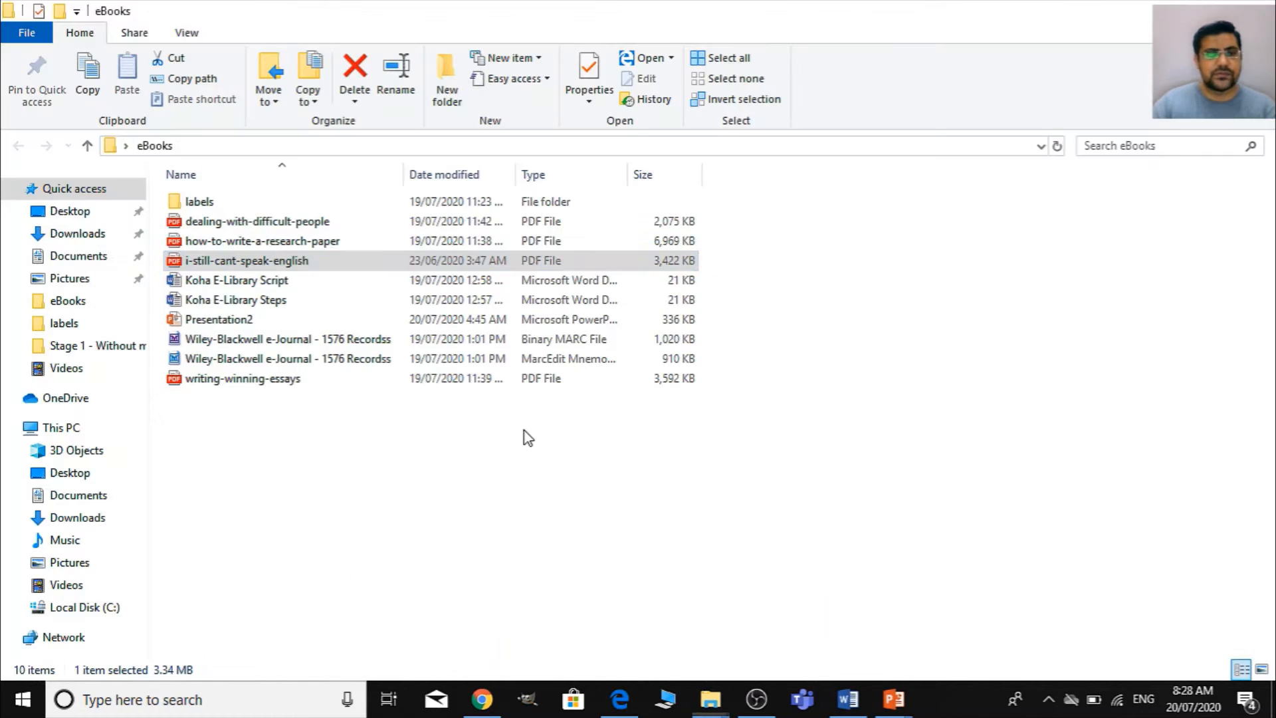
key("alt+Tab")
key("alt+Tab")
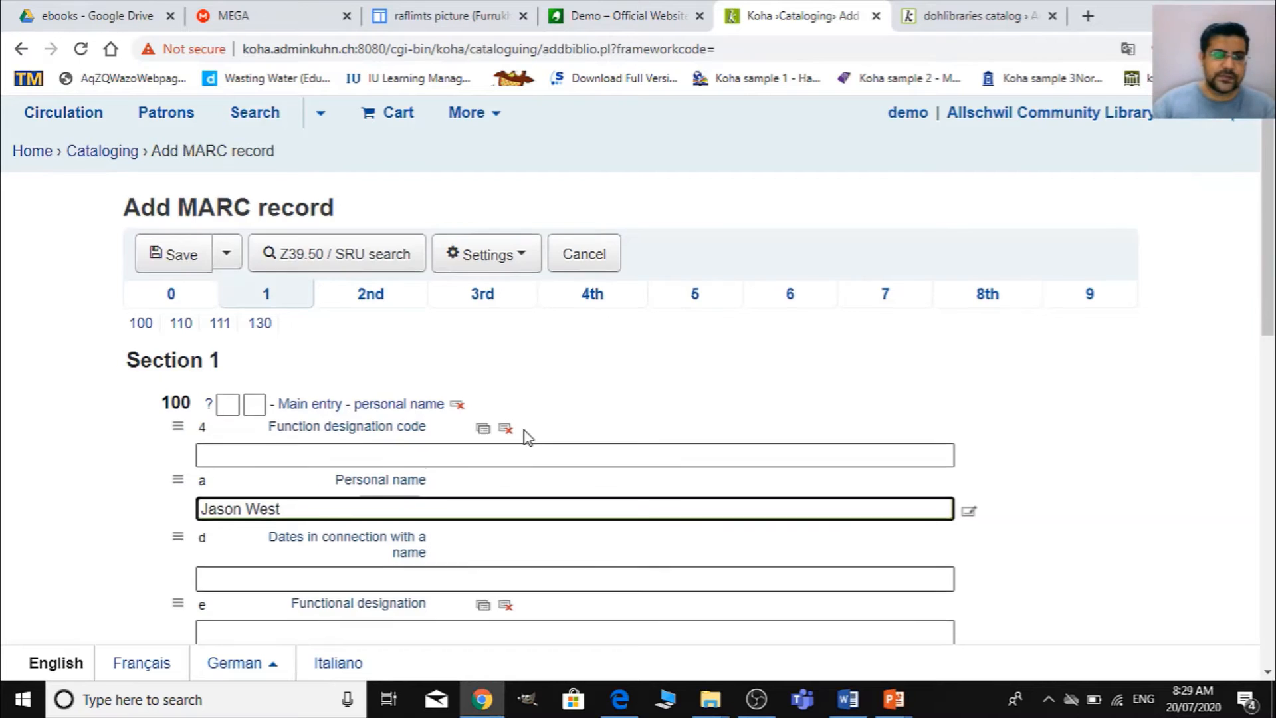
- Check the title in the PDF and enter "I still can't speak English" in field 245 subfield a of section 2
scroll(399, 405, "down", 4)
scroll(313, 517, "down", 2)
scroll(205, 510, "down", 10)
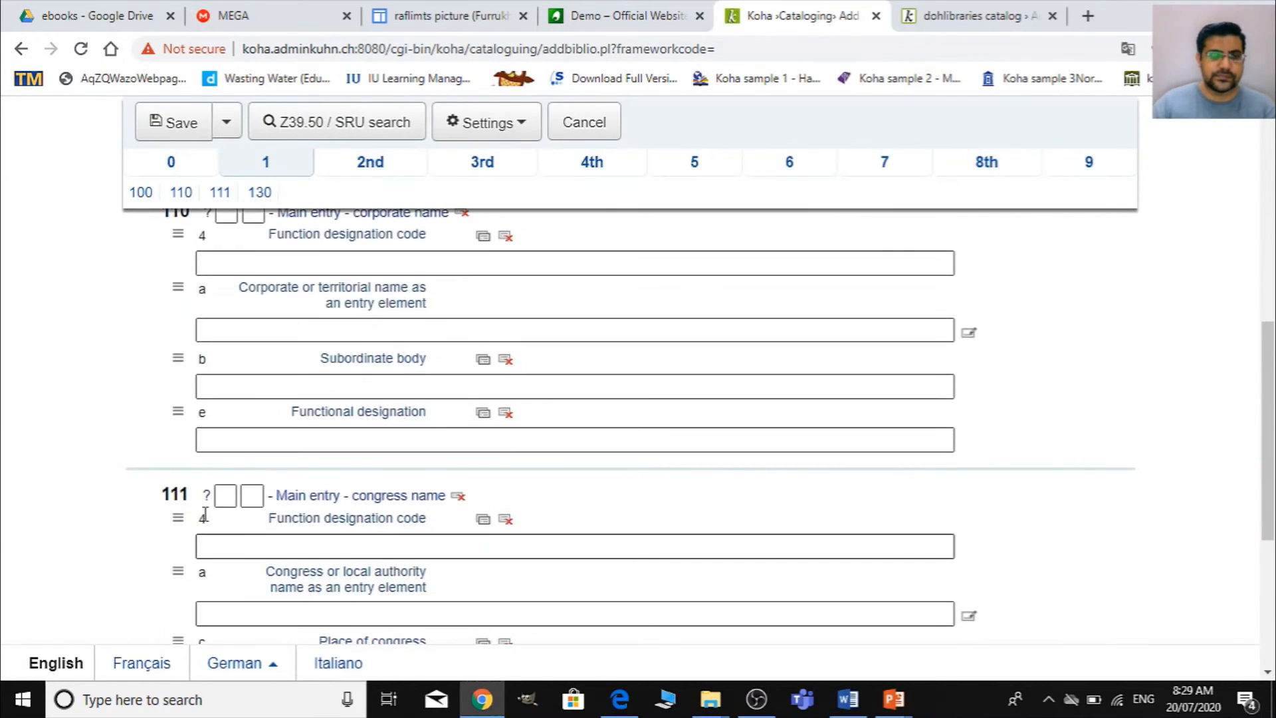
left_click(412, 171)
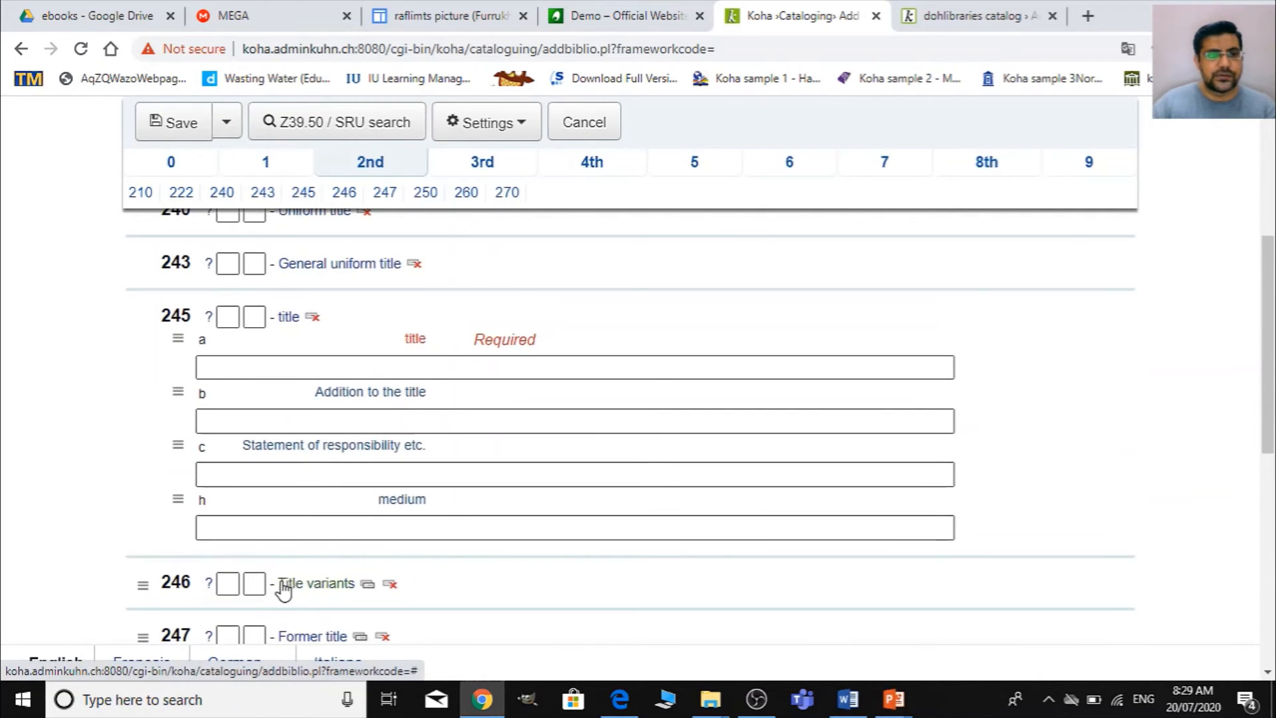
left_click(273, 373)
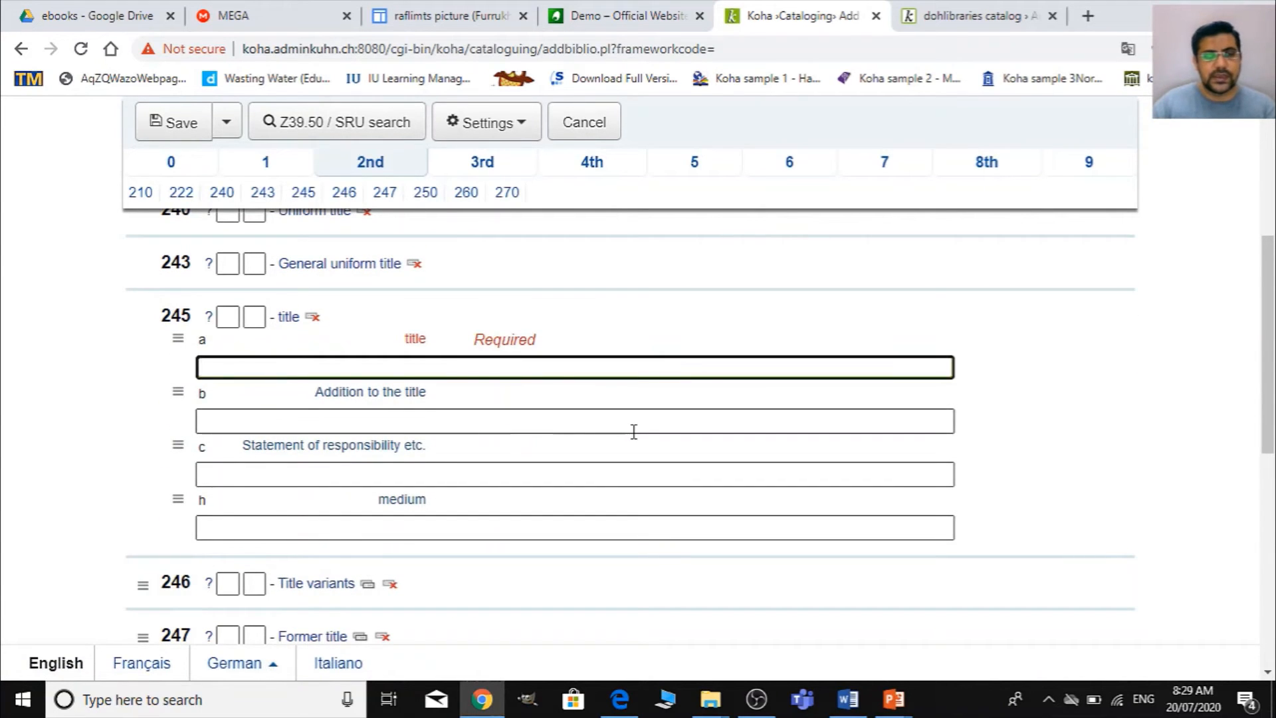
key("alt+Tab")
key("alt+Tab")
key("Tab")
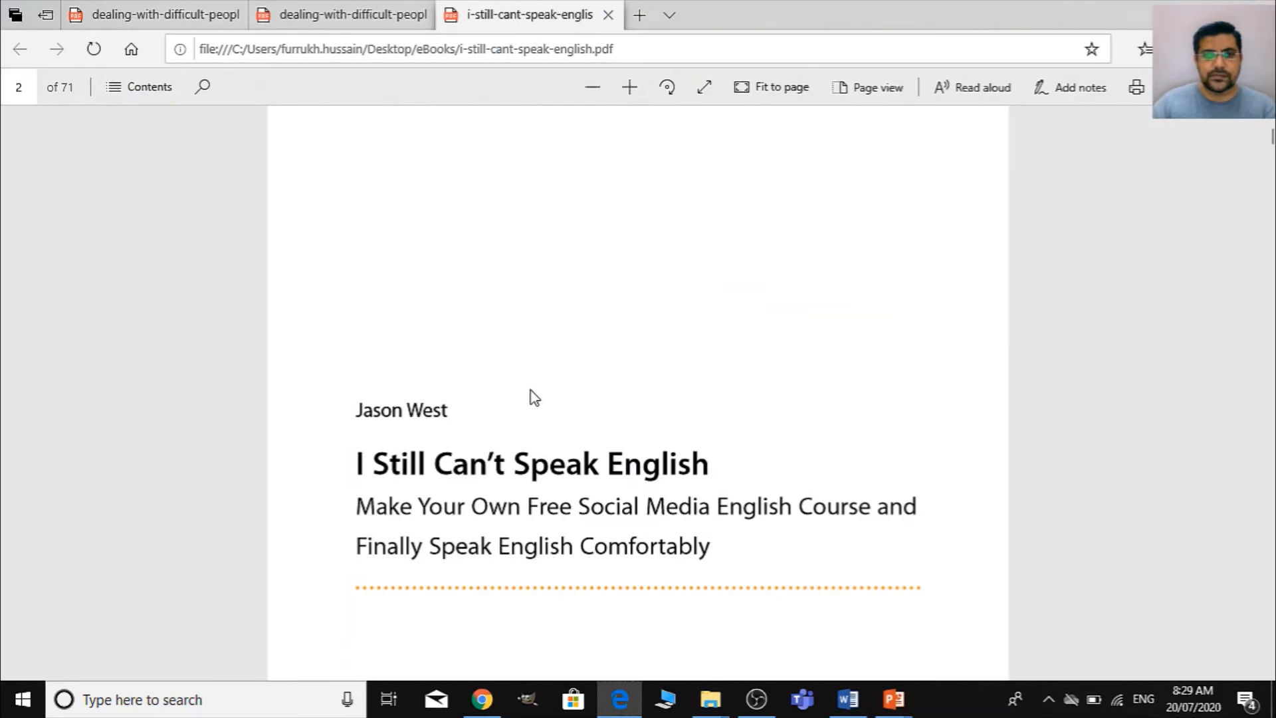
scroll(530, 396, "down", 1)
key("alt+Tab")
key("alt+Tab")
key("Tab")
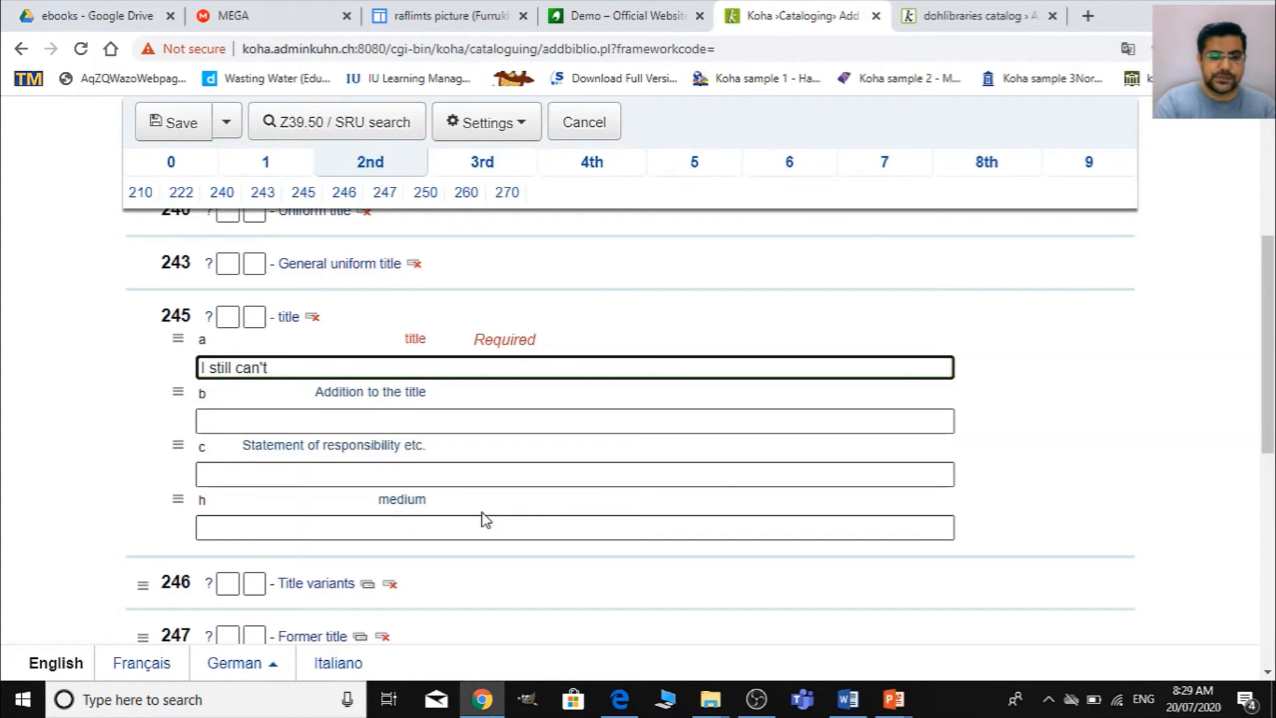
type("k")
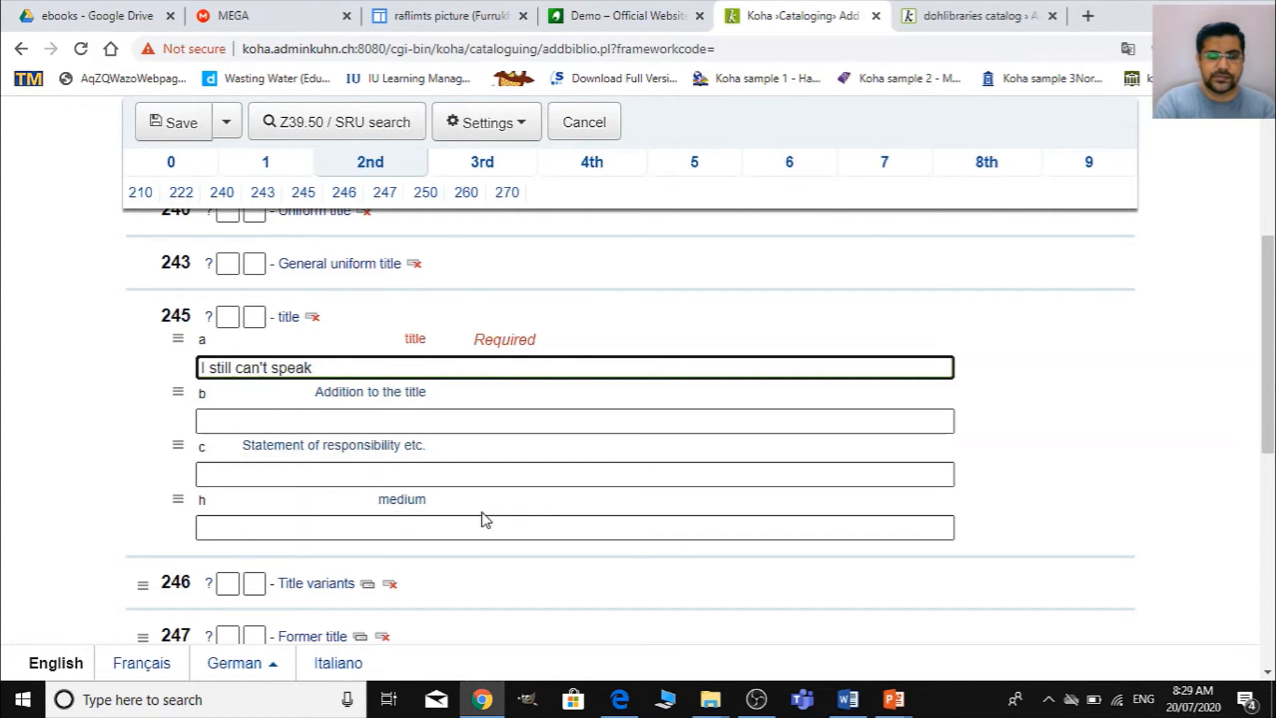
type(" English")
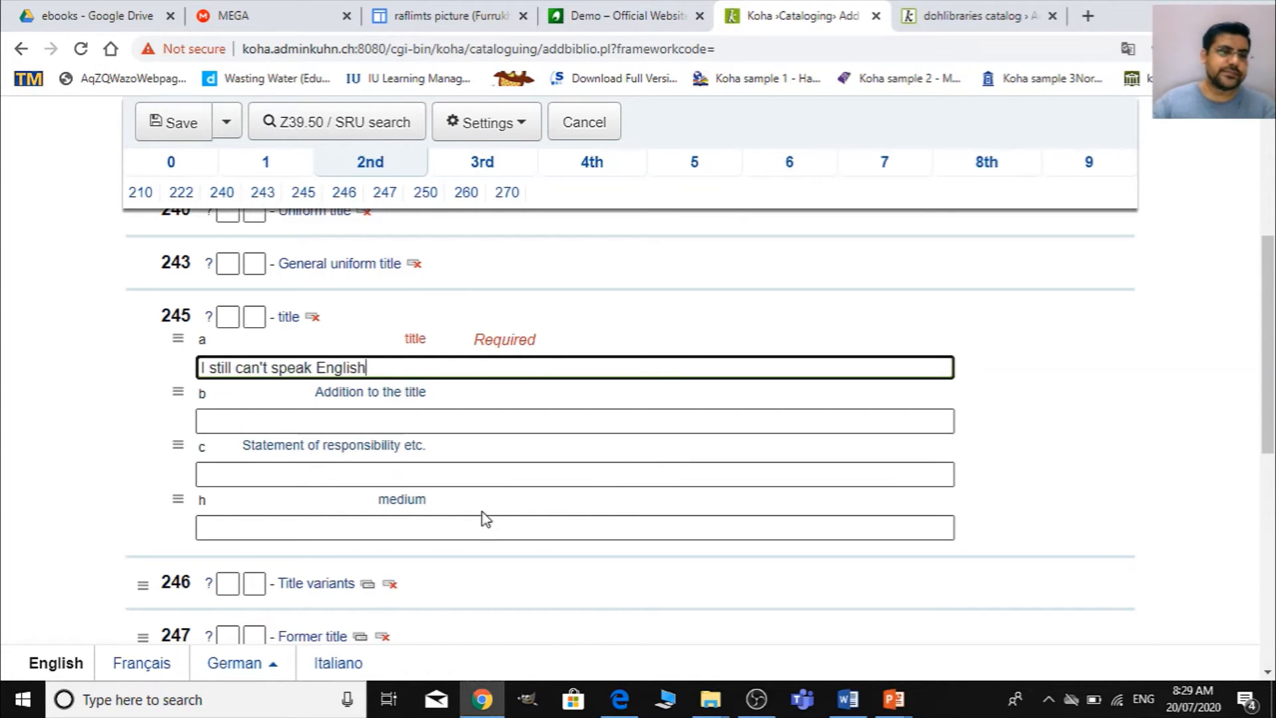
- Compare the title in field 245 with the wording on the PDF's title page
scroll(481, 518, "down", 3)
key("alt+Tab")
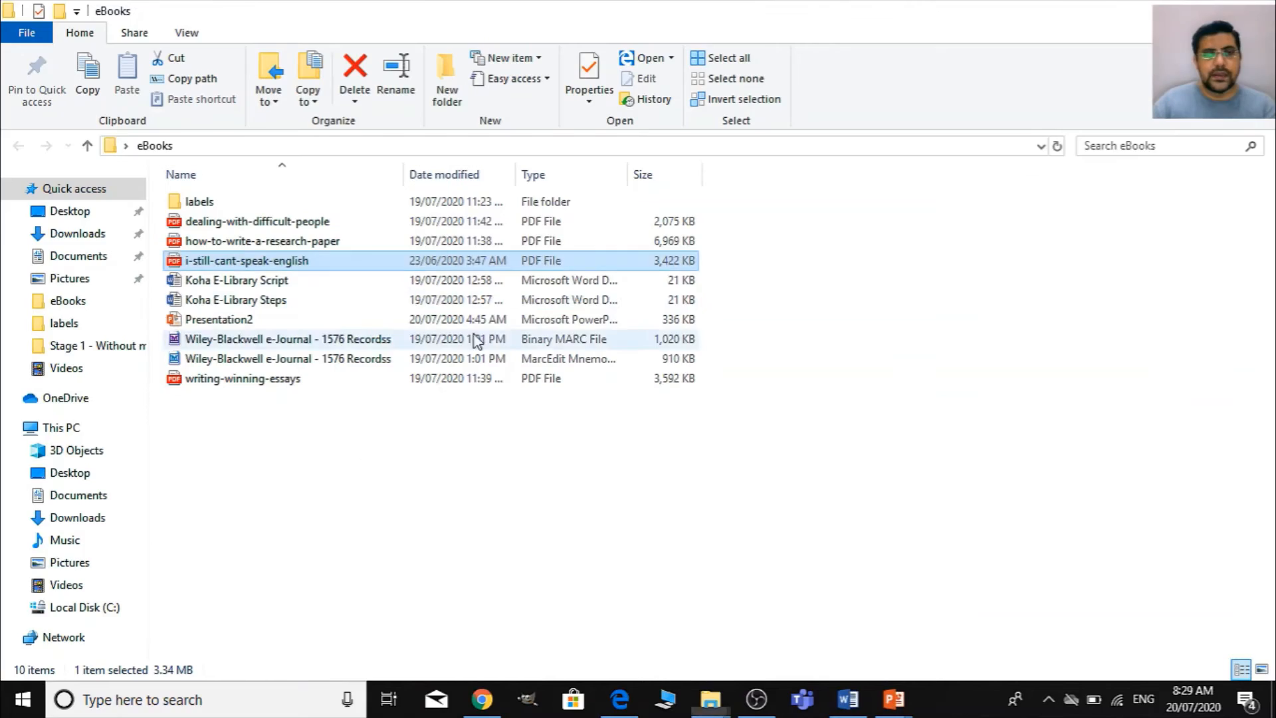
key("alt+Tab")
key("alt+Tab")
key("alt+Tab")
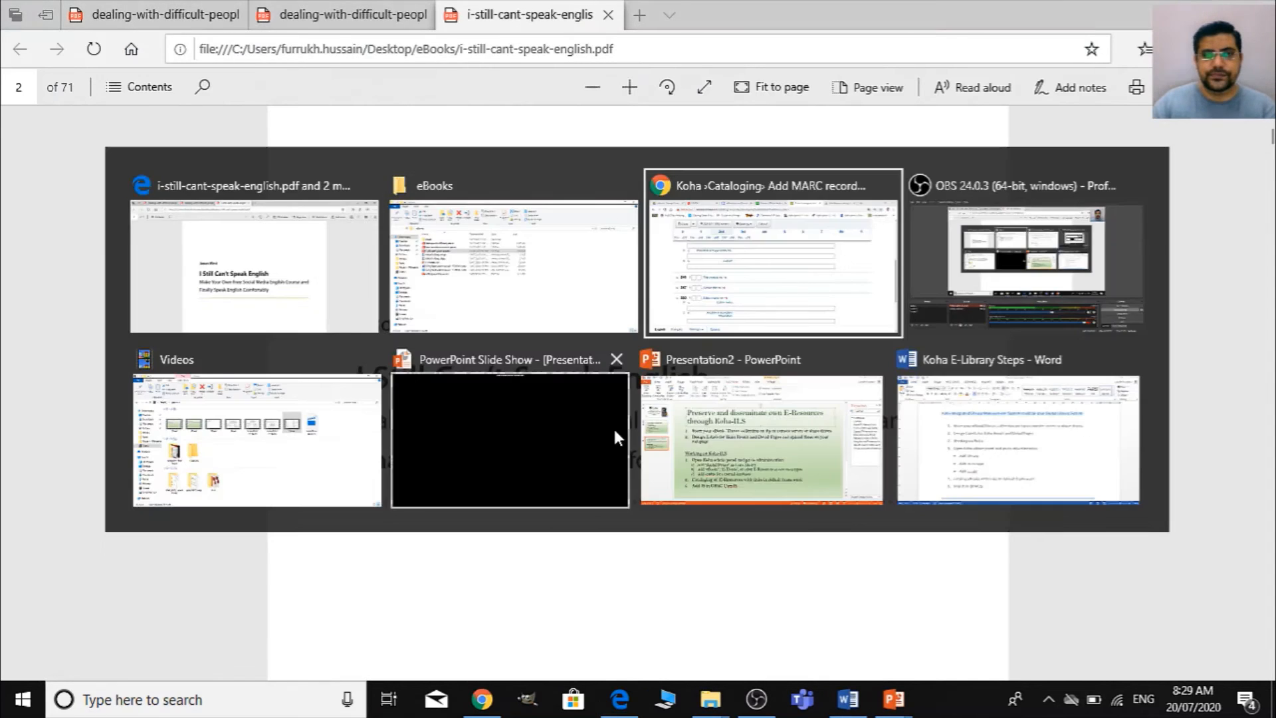
scroll(412, 468, "up", 2)
scroll(300, 408, "up", 1)
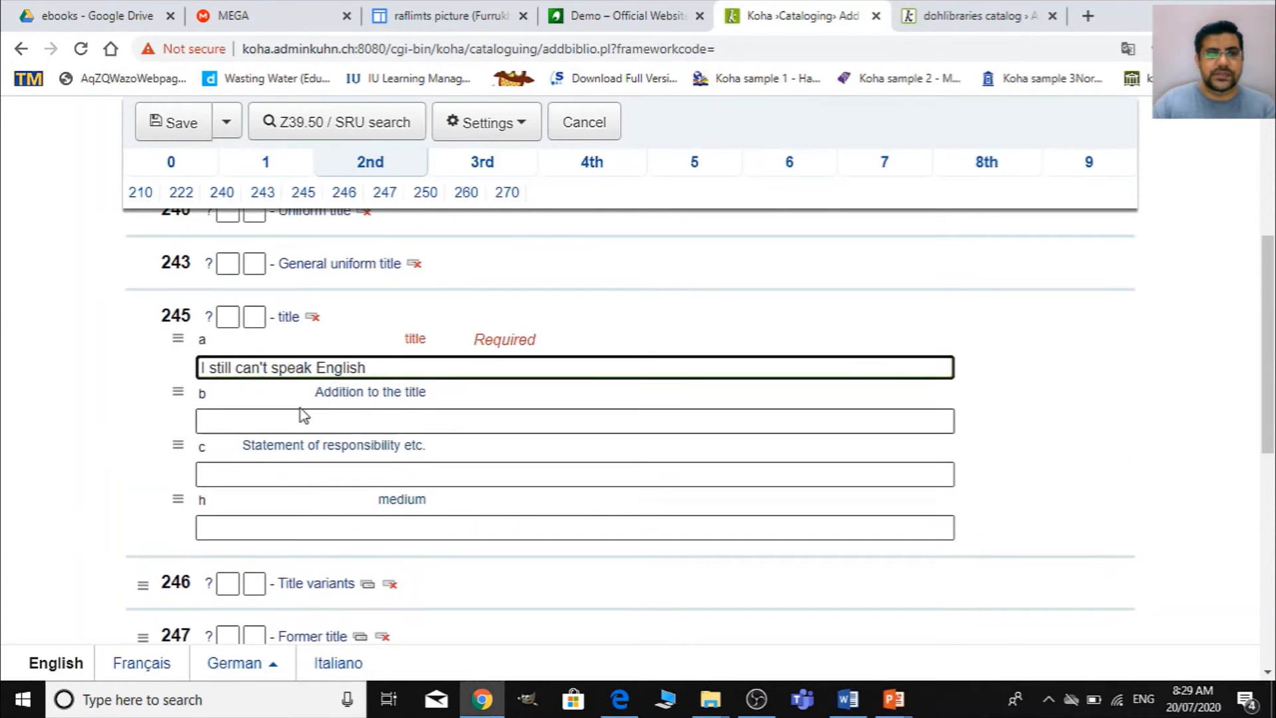
- Look through the physical description, series title and footnote fields in sections 3, 4 and 5
left_click(501, 177)
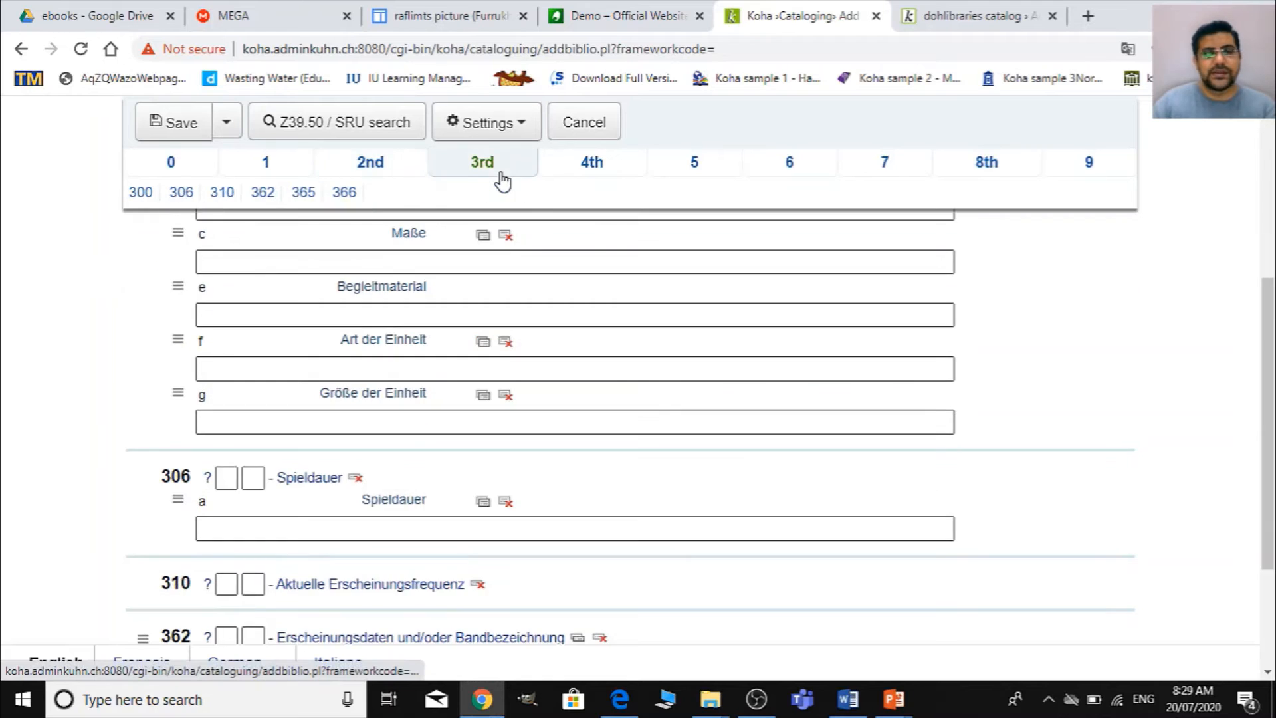
scroll(433, 476, "up", 5)
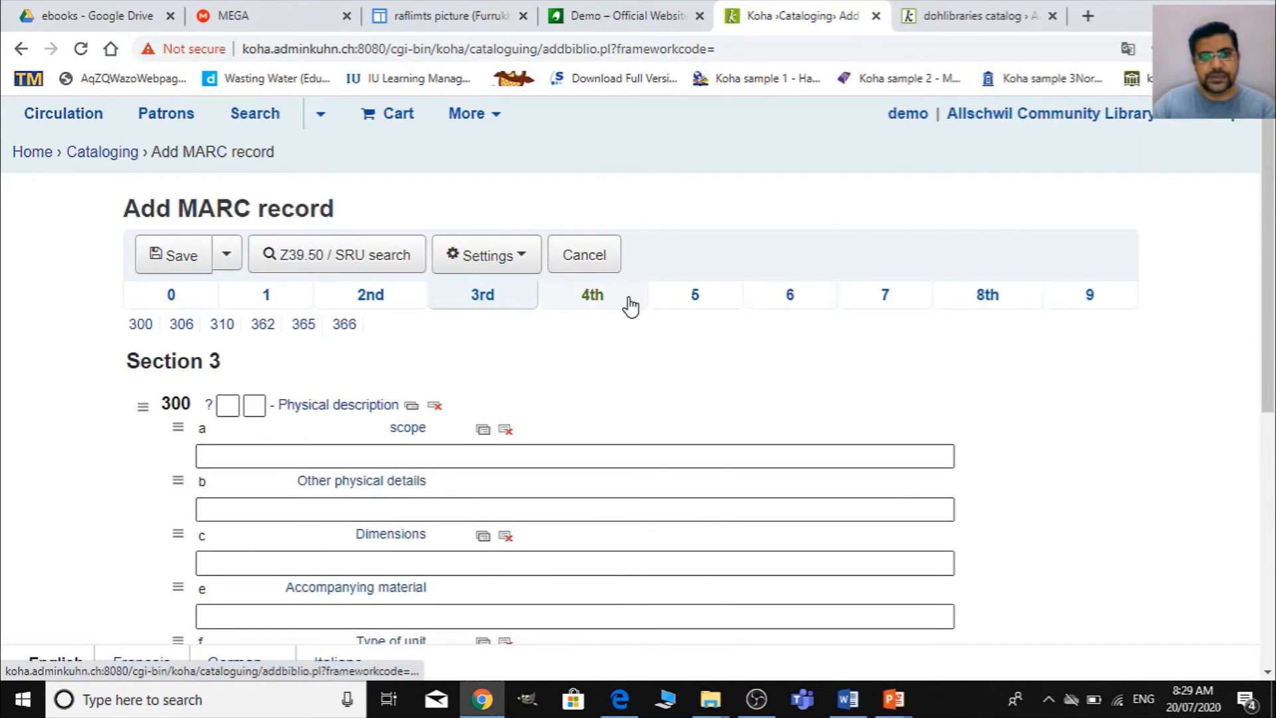
left_click(598, 304)
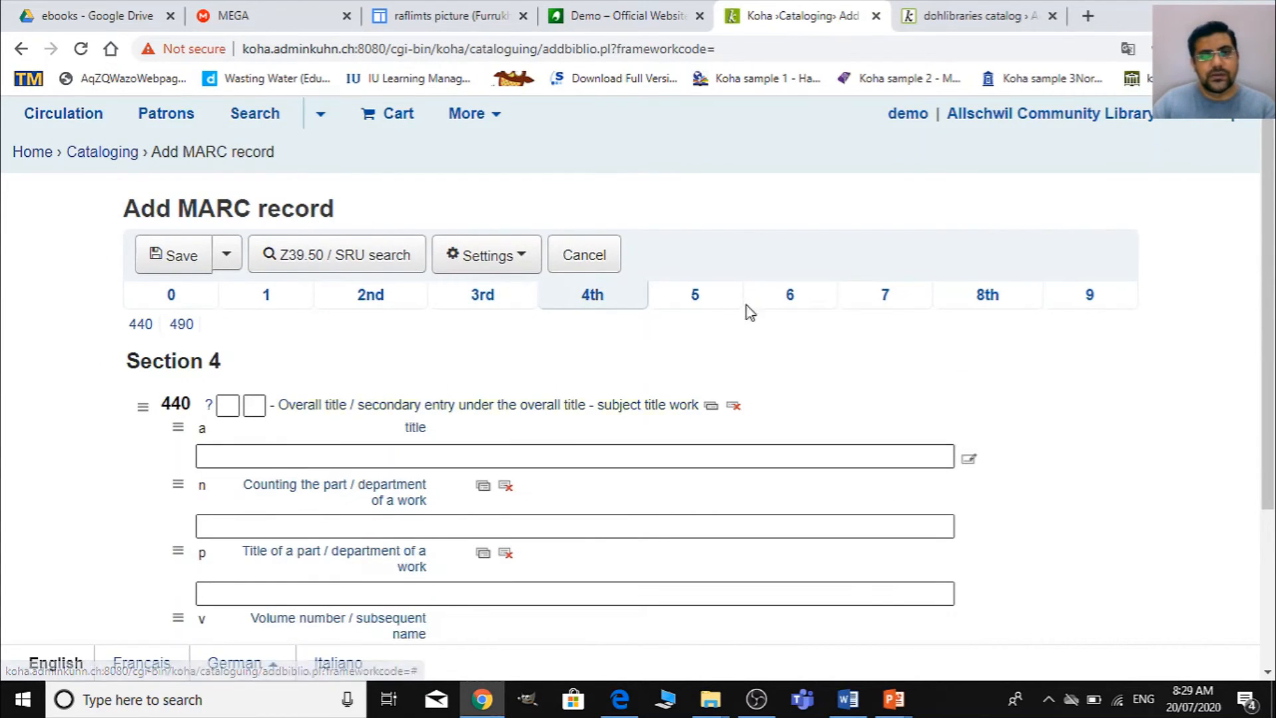
left_click(708, 307)
scroll(531, 473, "down", 5)
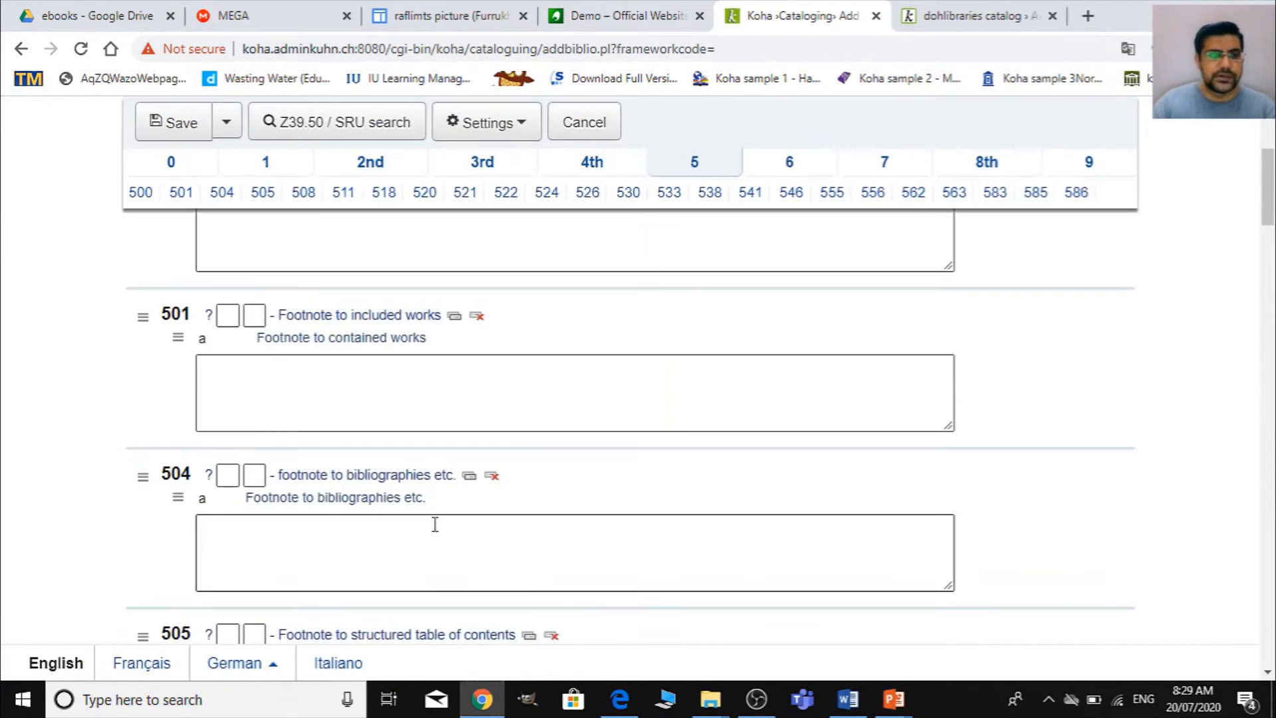
scroll(433, 522, "up", 5)
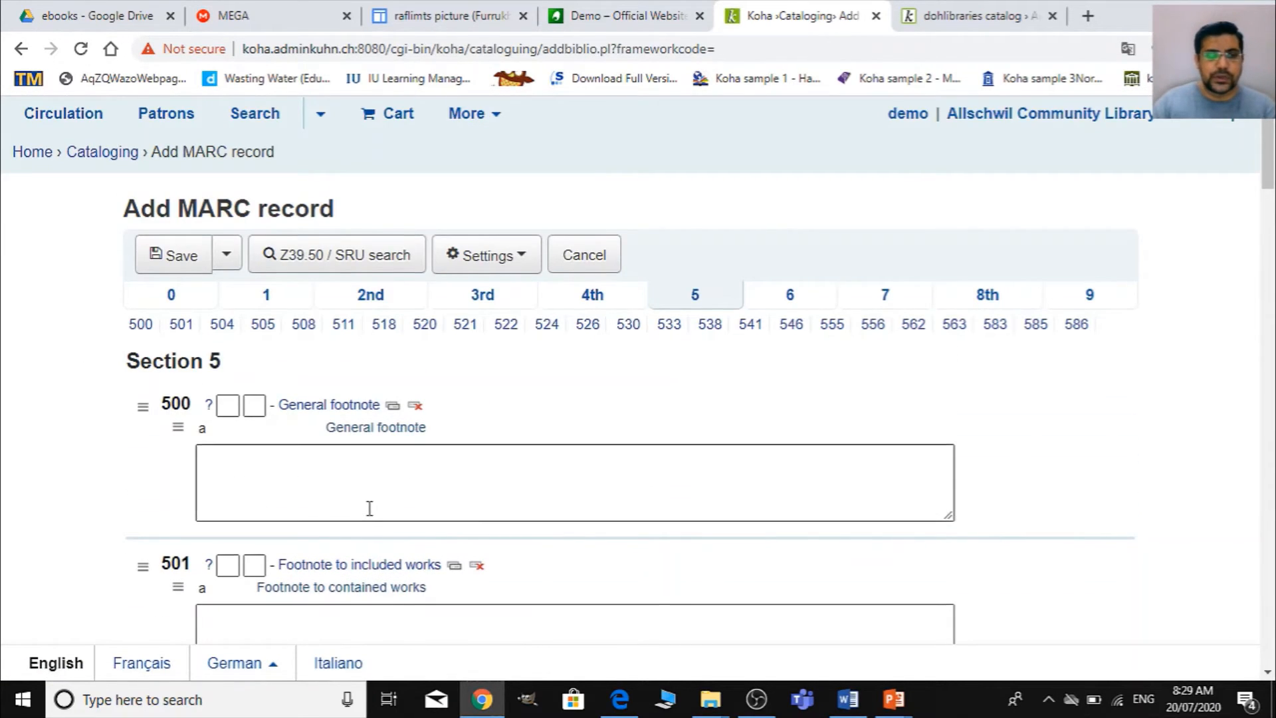
scroll(370, 507, "down", 3)
scroll(319, 524, "down", 2)
scroll(667, 481, "up", 5)
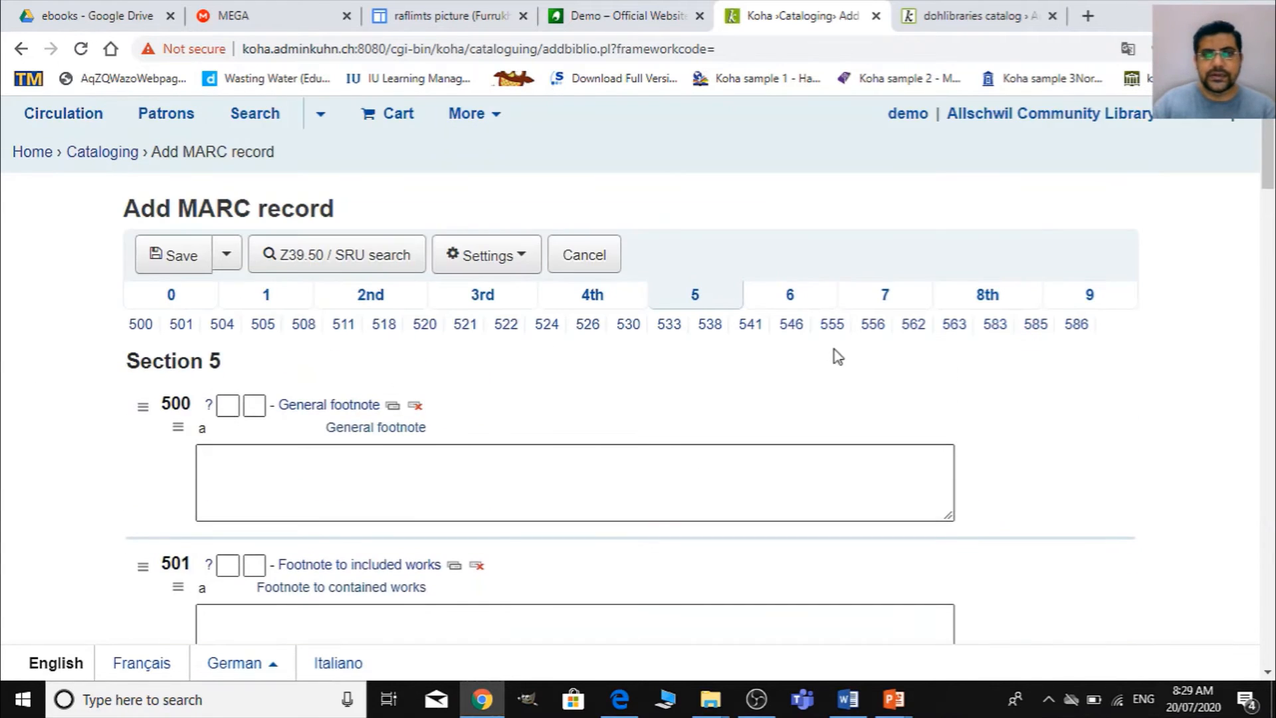
- Look through the personal and corporate name subject fields 600 and 610 in section 6
left_click(788, 299)
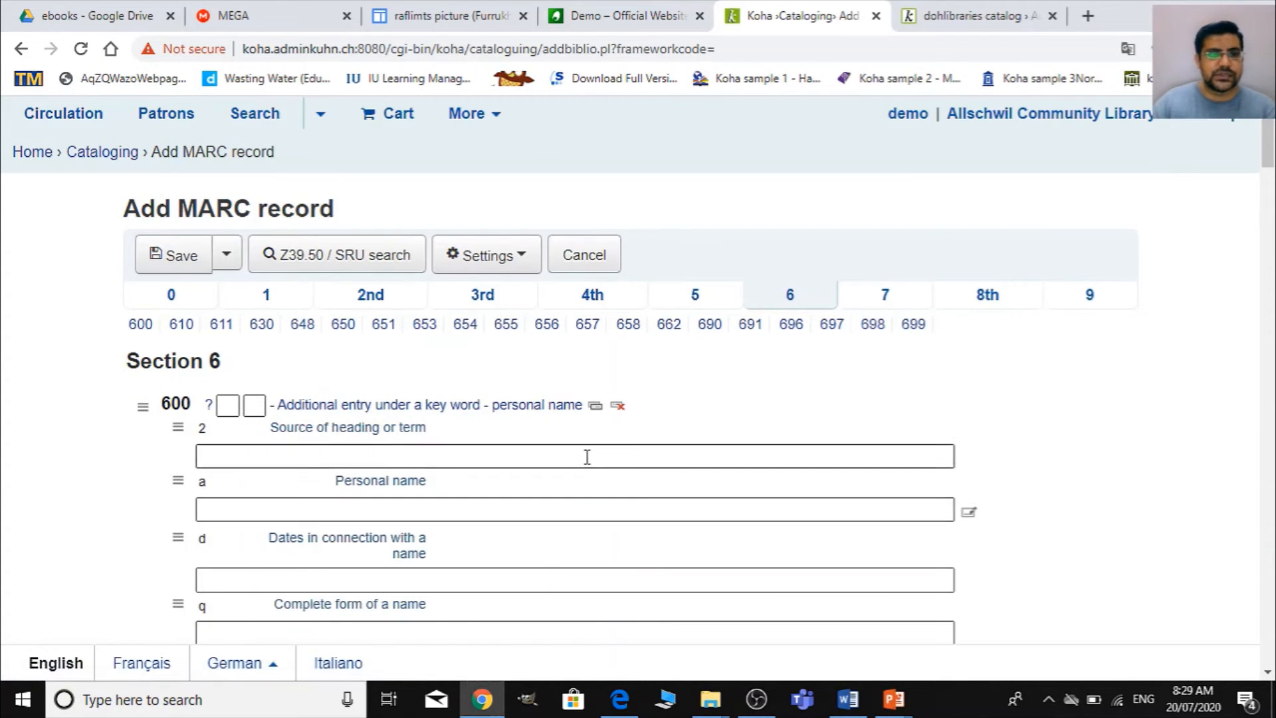
scroll(419, 492, "down", 1)
scroll(419, 492, "down", 8)
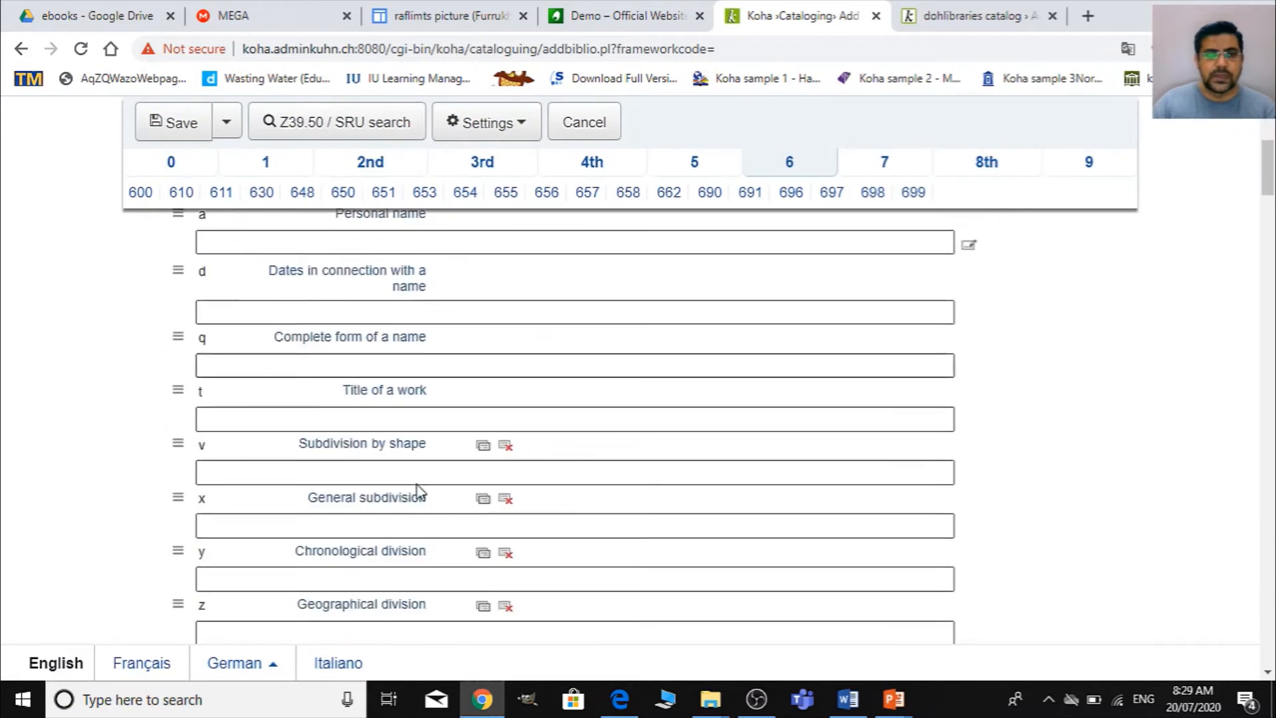
scroll(193, 413, "down", 3)
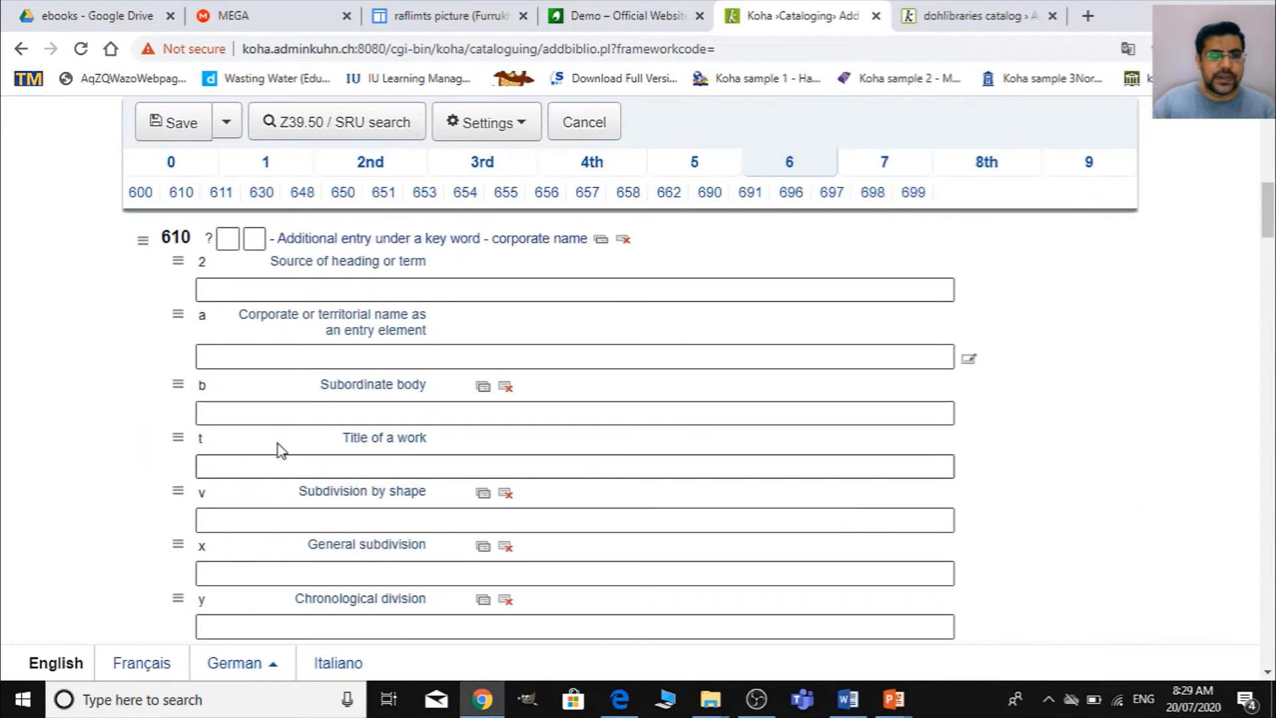
scroll(279, 443, "up", 2)
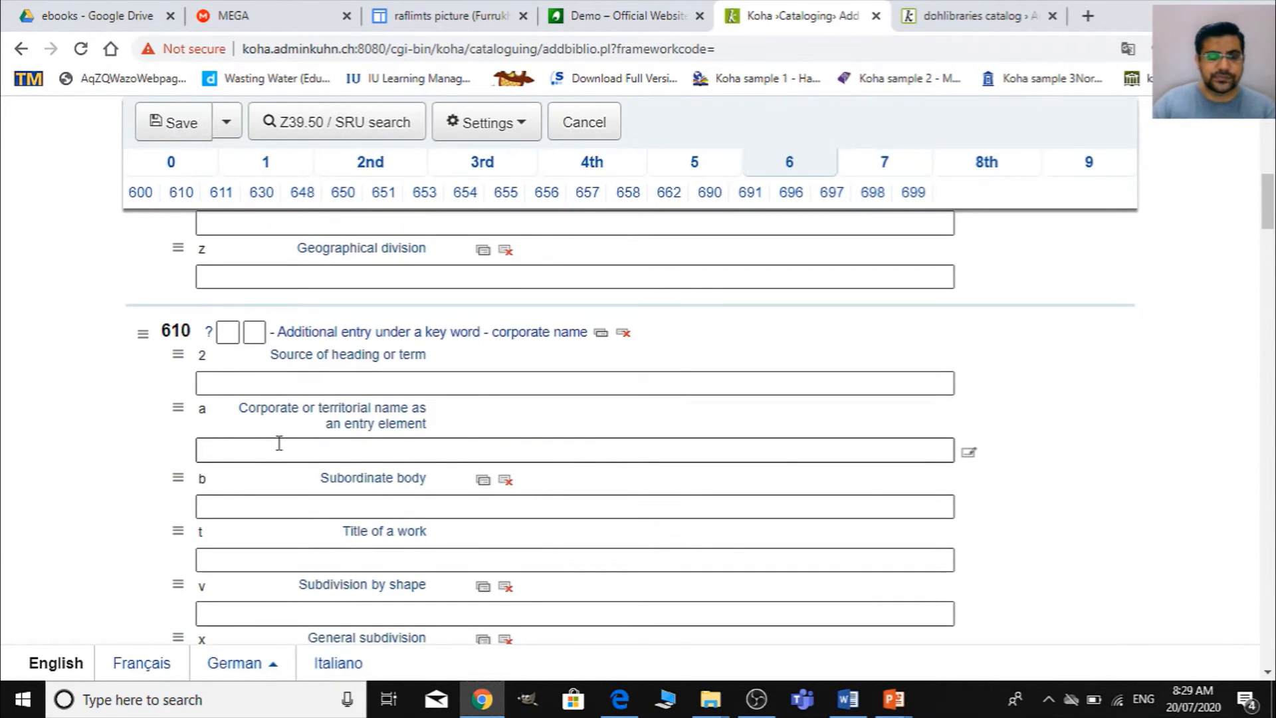
- Enter "Bookboon" as the publisher in field 260 subfield b of section 2
left_click(365, 166)
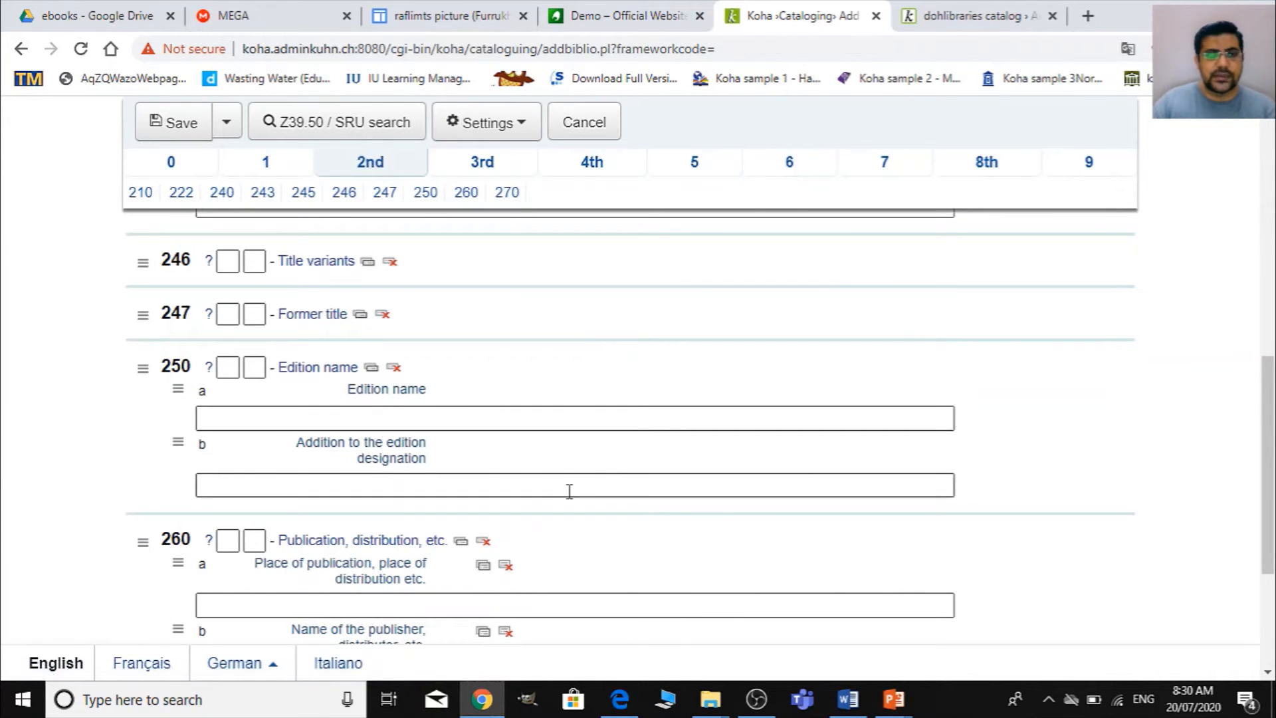
scroll(268, 448, "down", 4)
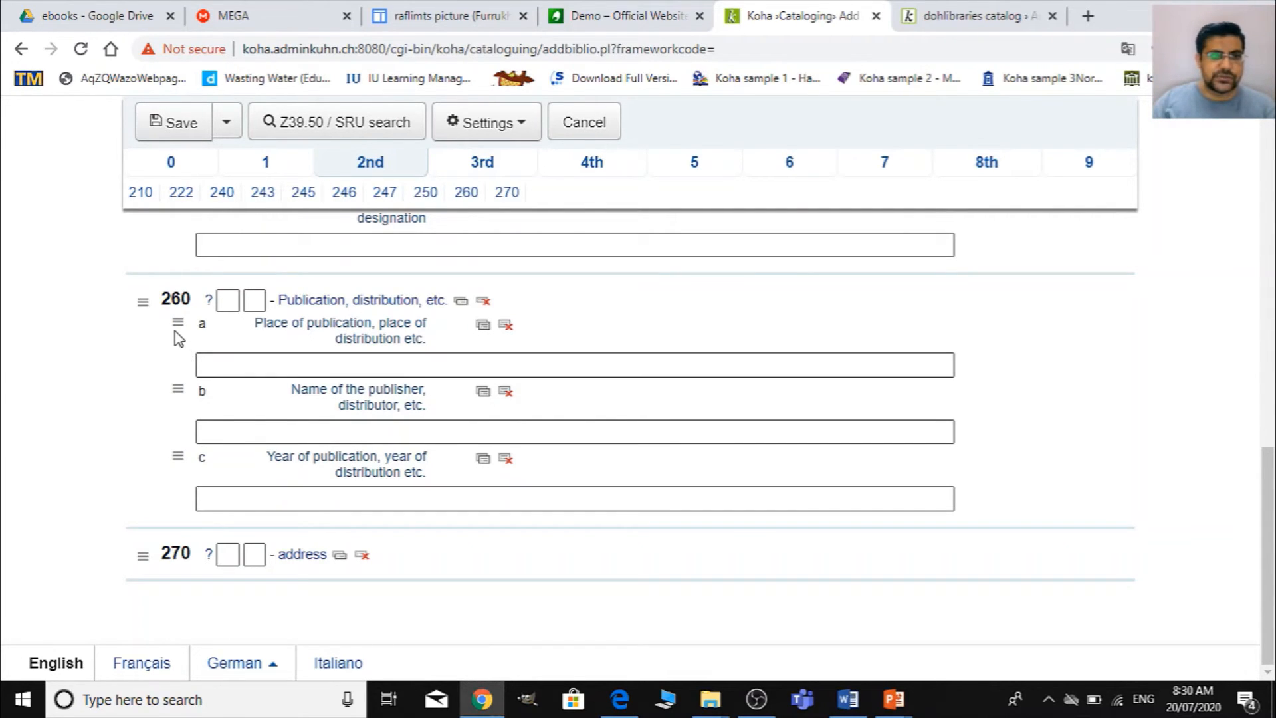
left_click(236, 365)
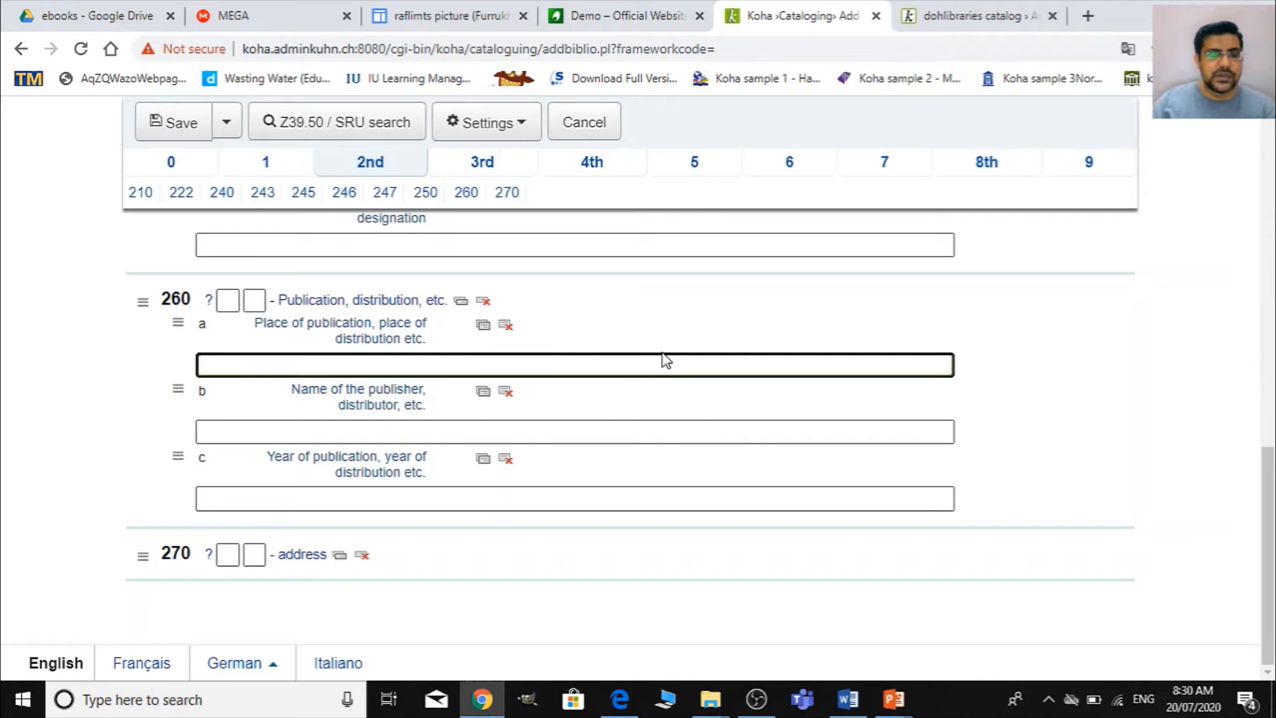
left_click(297, 433)
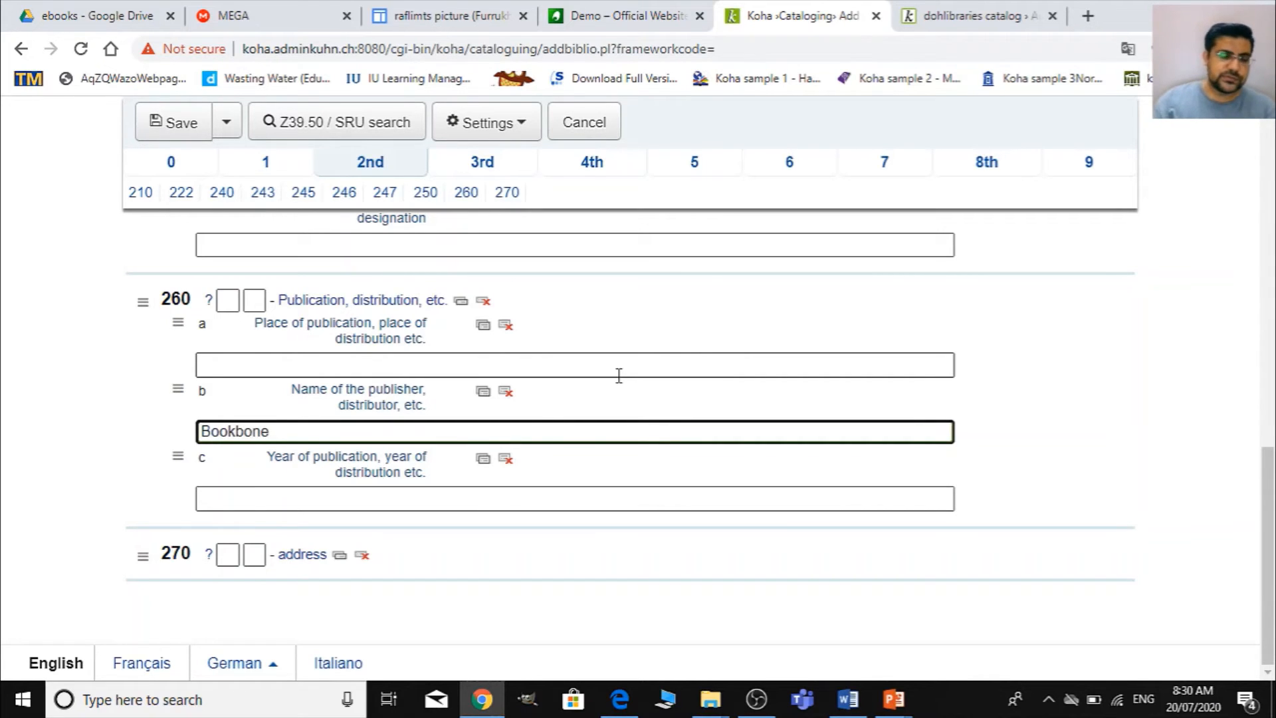
key("BackSpace")
key("BackSpace")
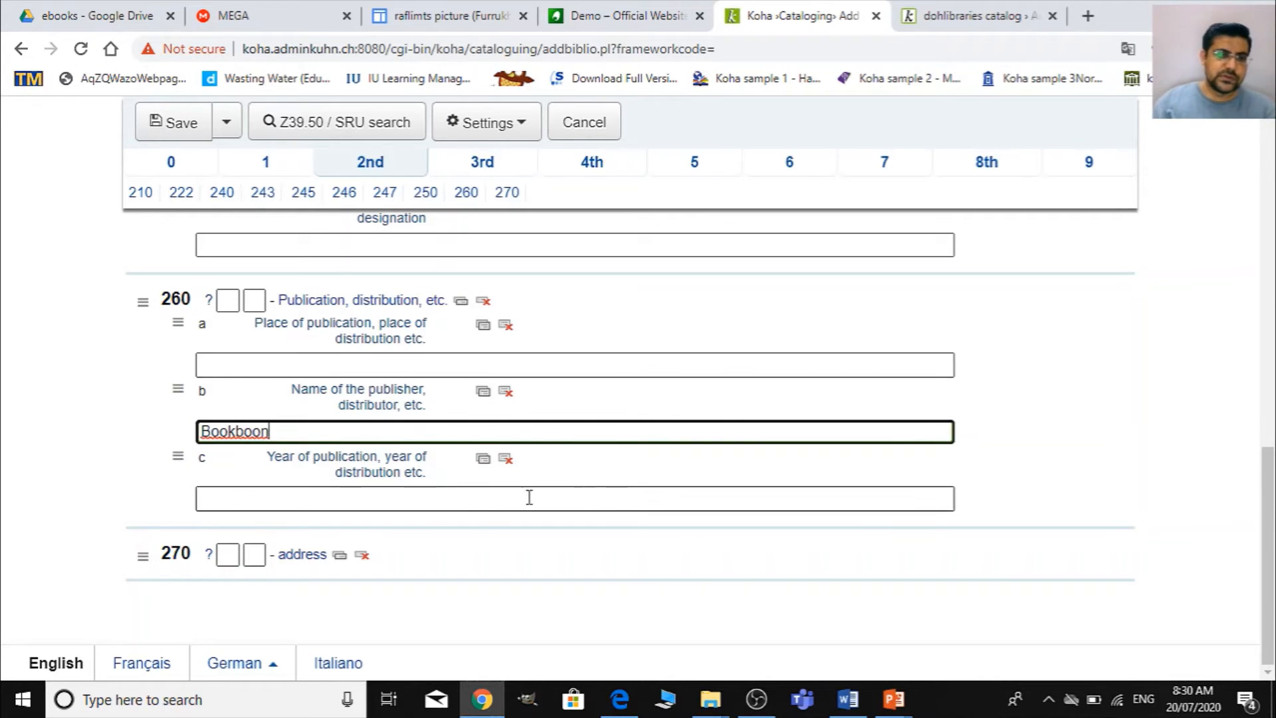
- Consult the PDF's copyright page for the publication year and enter 2014 in field 260 subfield c
left_click(426, 501)
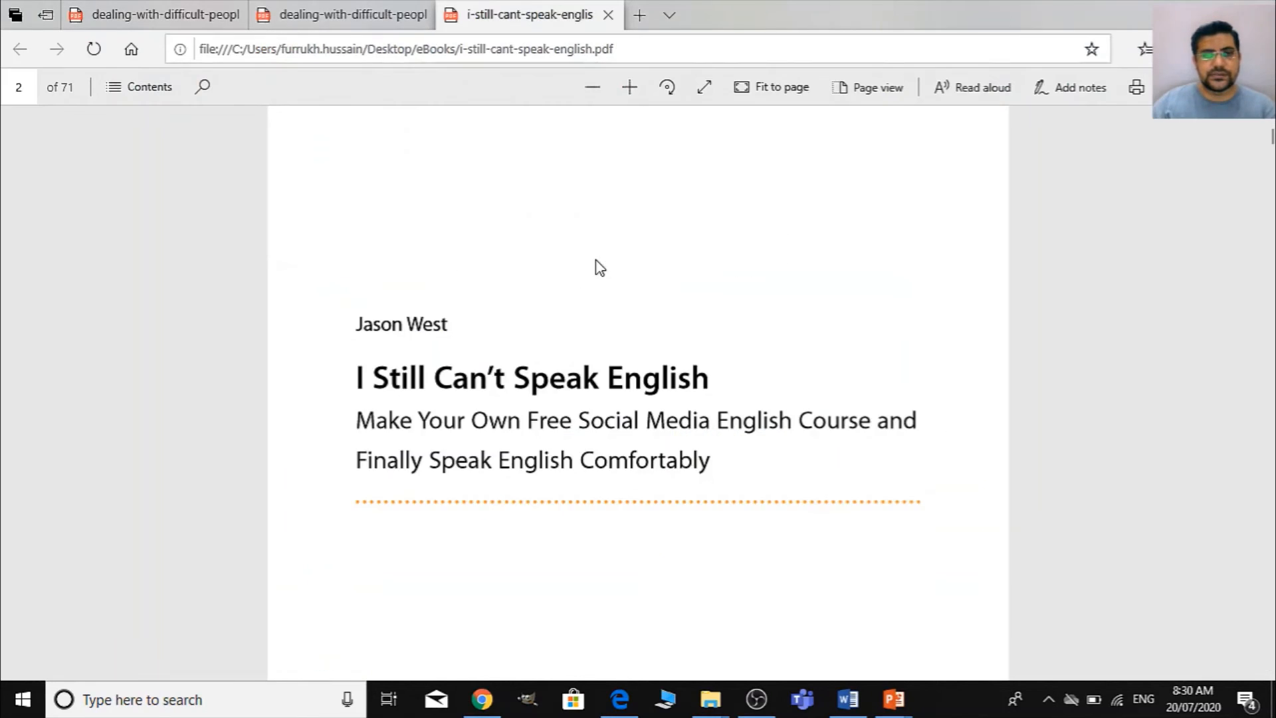
scroll(598, 279, "down", 5)
scroll(601, 297, "down", 10)
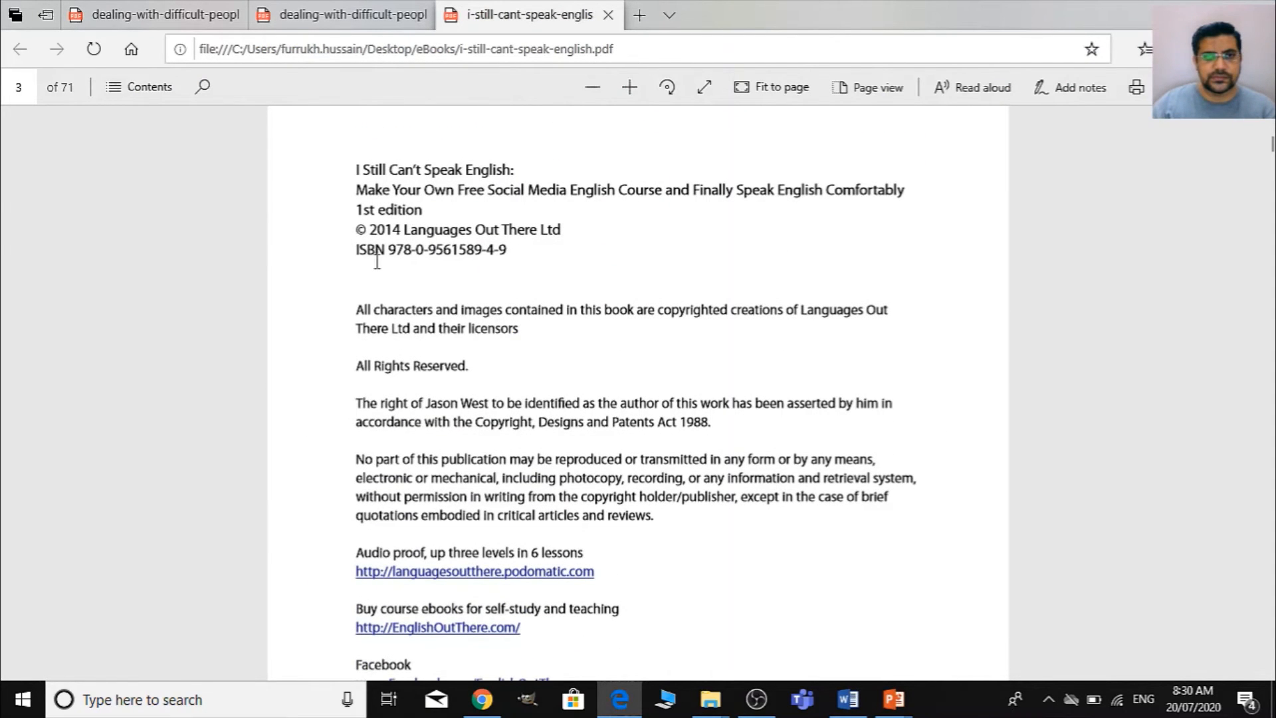
key("alt+Tab")
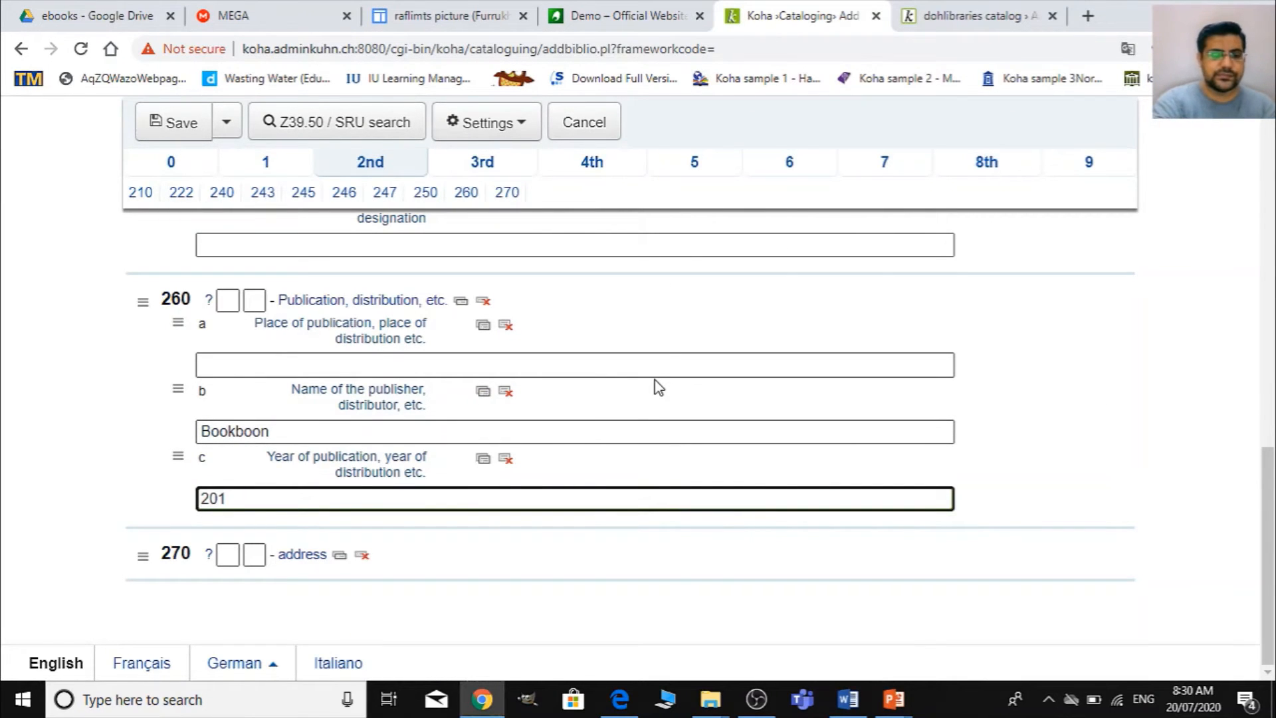
- Check the PDF for the book's subject and enter "English speaking" in field 650 subfield a of section 6
scroll(683, 293, "up", 6)
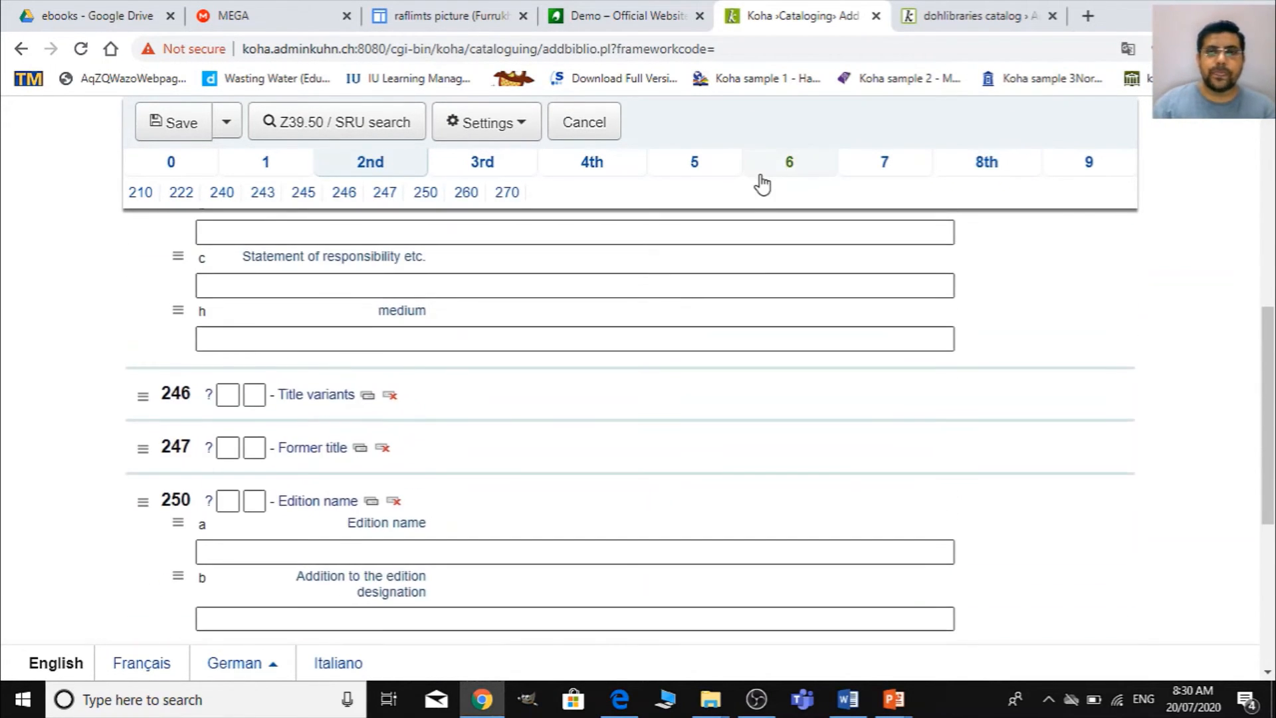
left_click(698, 174)
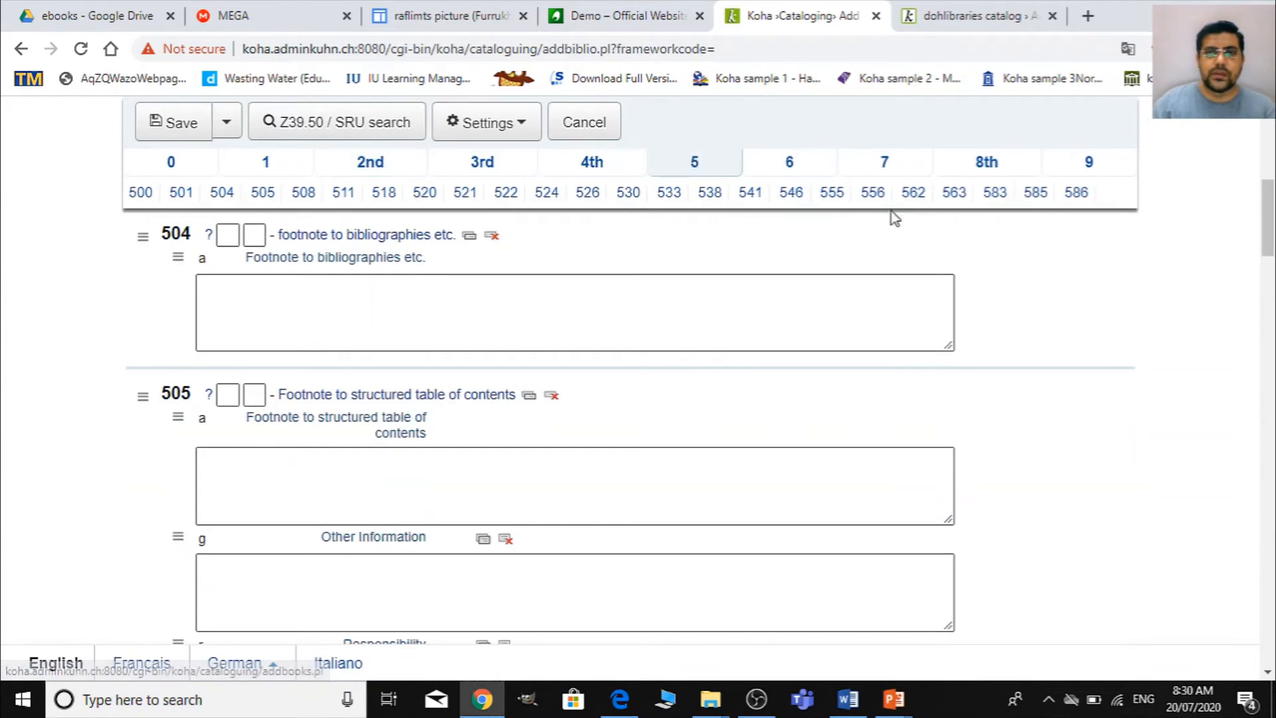
left_click(791, 166)
scroll(628, 432, "up", 3)
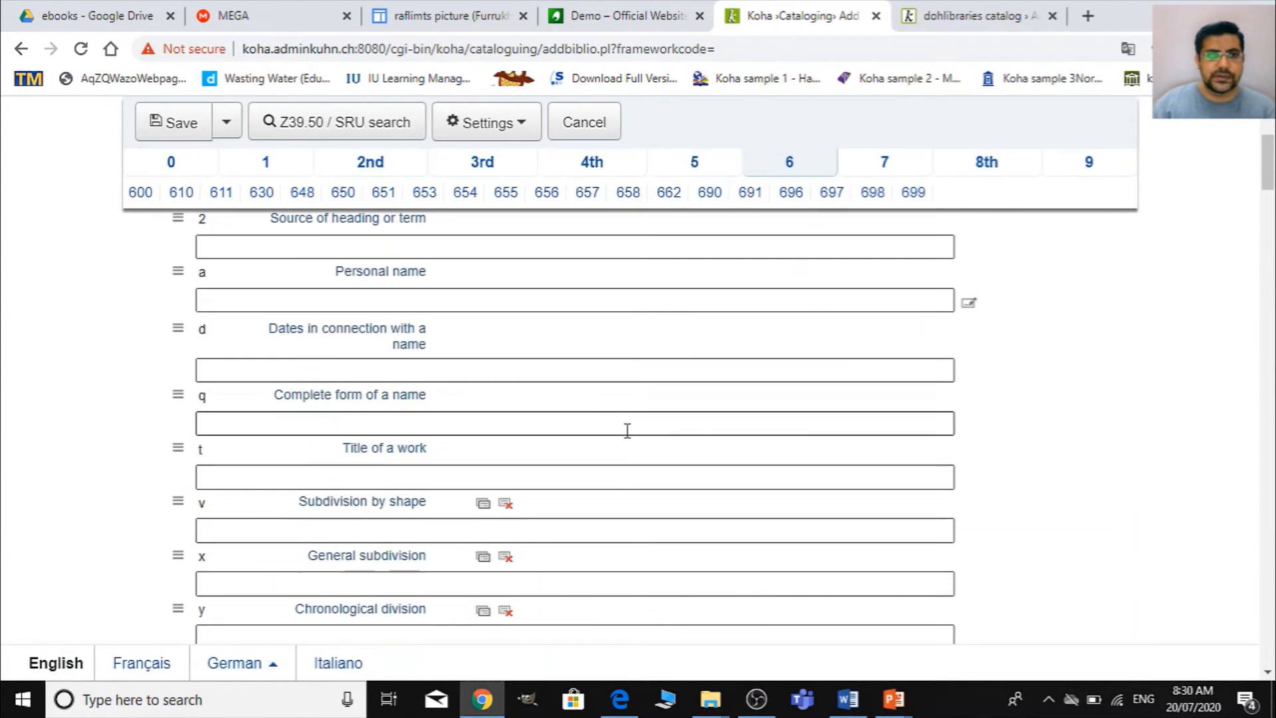
scroll(628, 429, "down", 5)
scroll(634, 429, "down", 10)
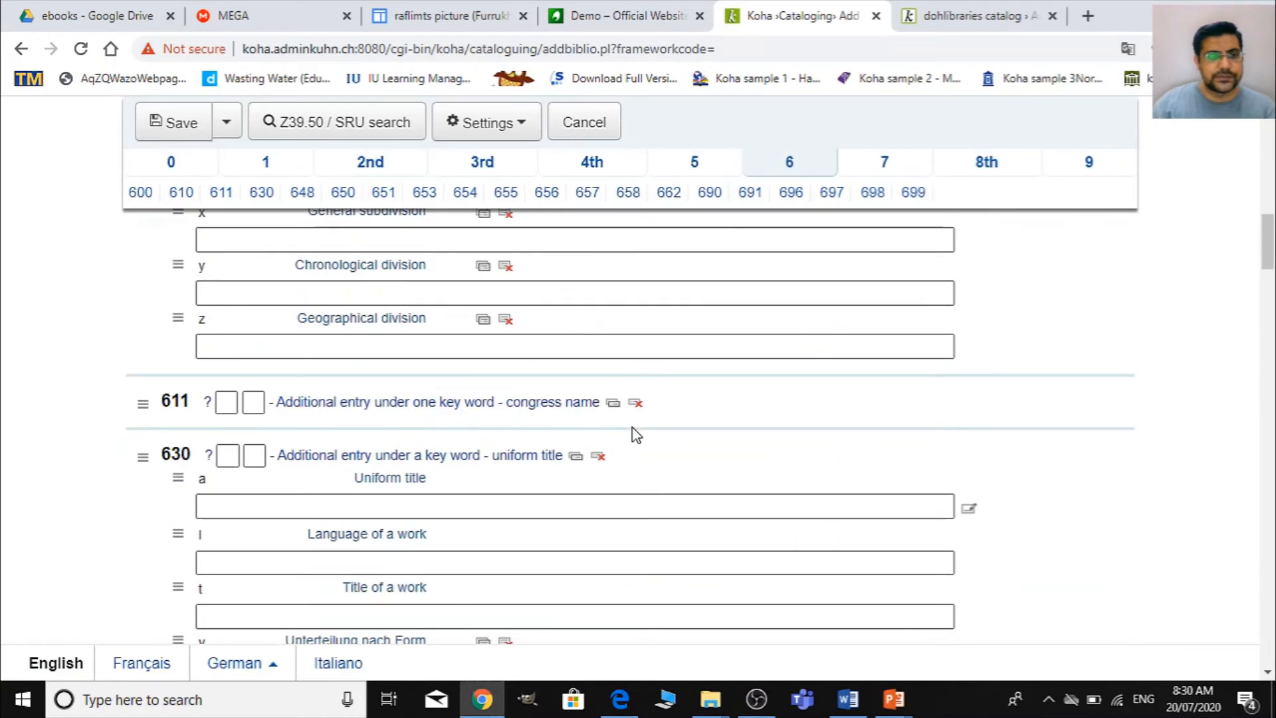
scroll(633, 429, "down", 12)
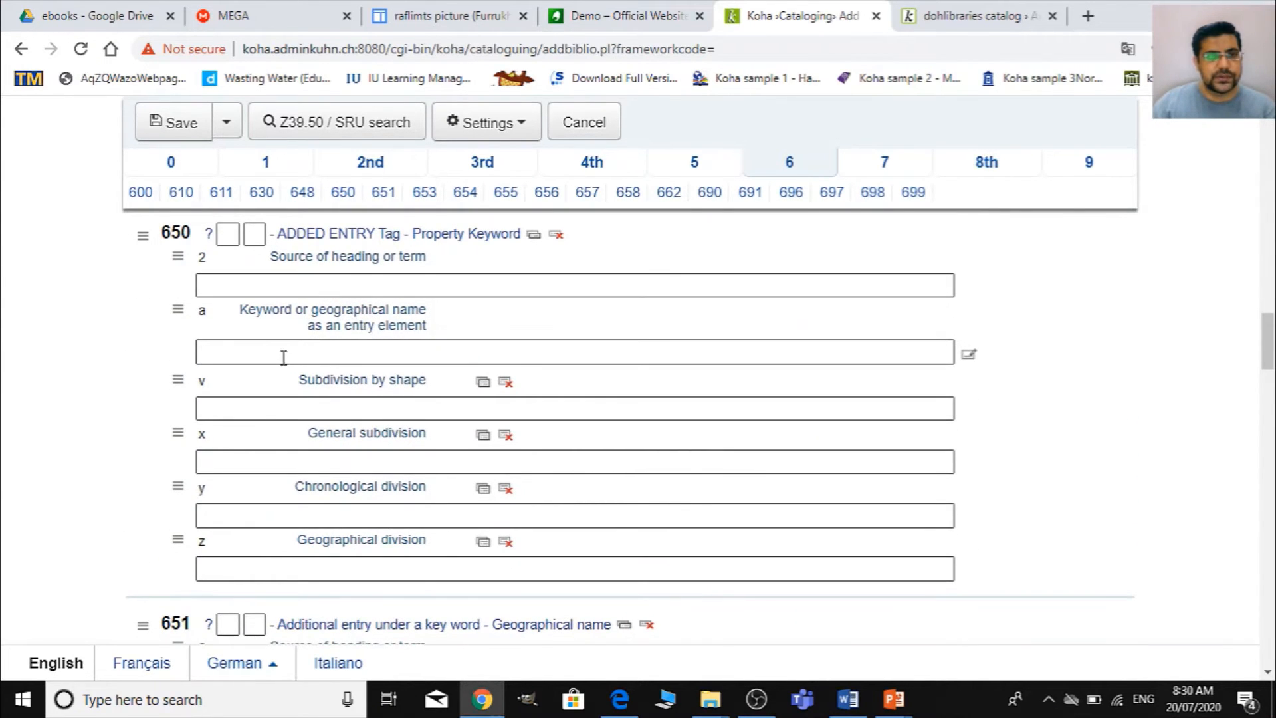
left_click(284, 357)
key("alt+Tab")
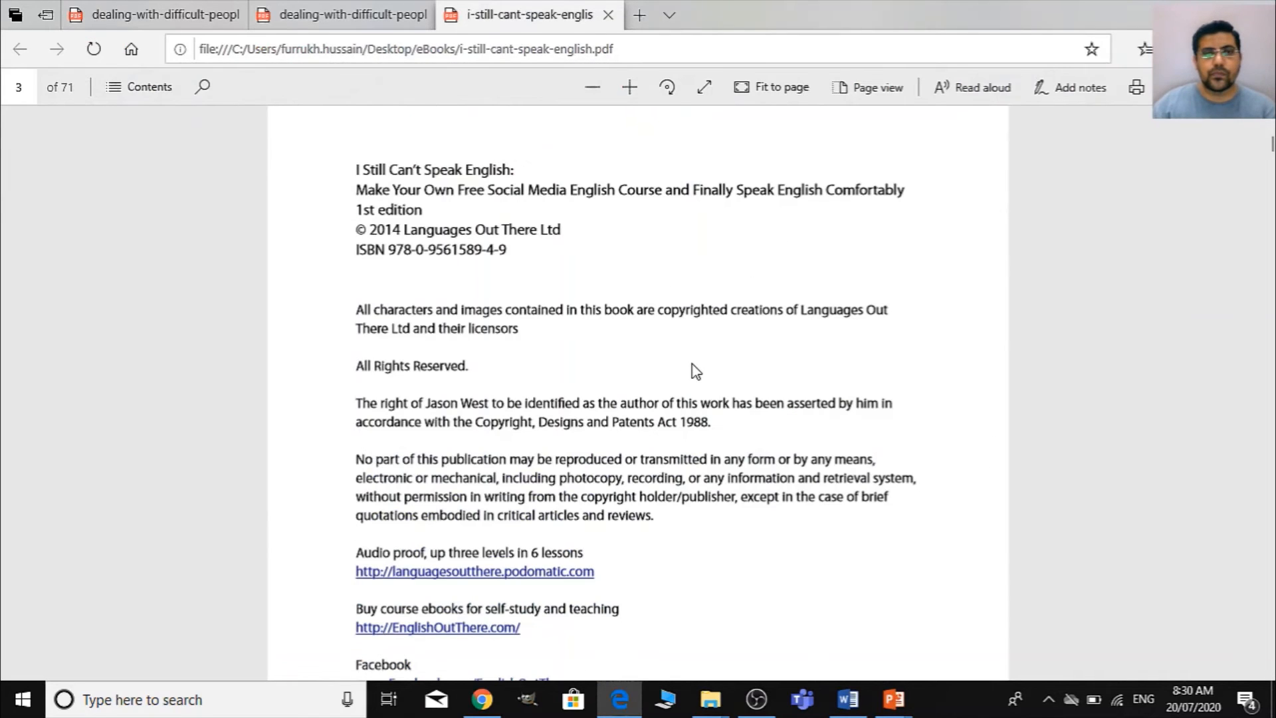
scroll(693, 372, "up", 3)
key("alt+Tab")
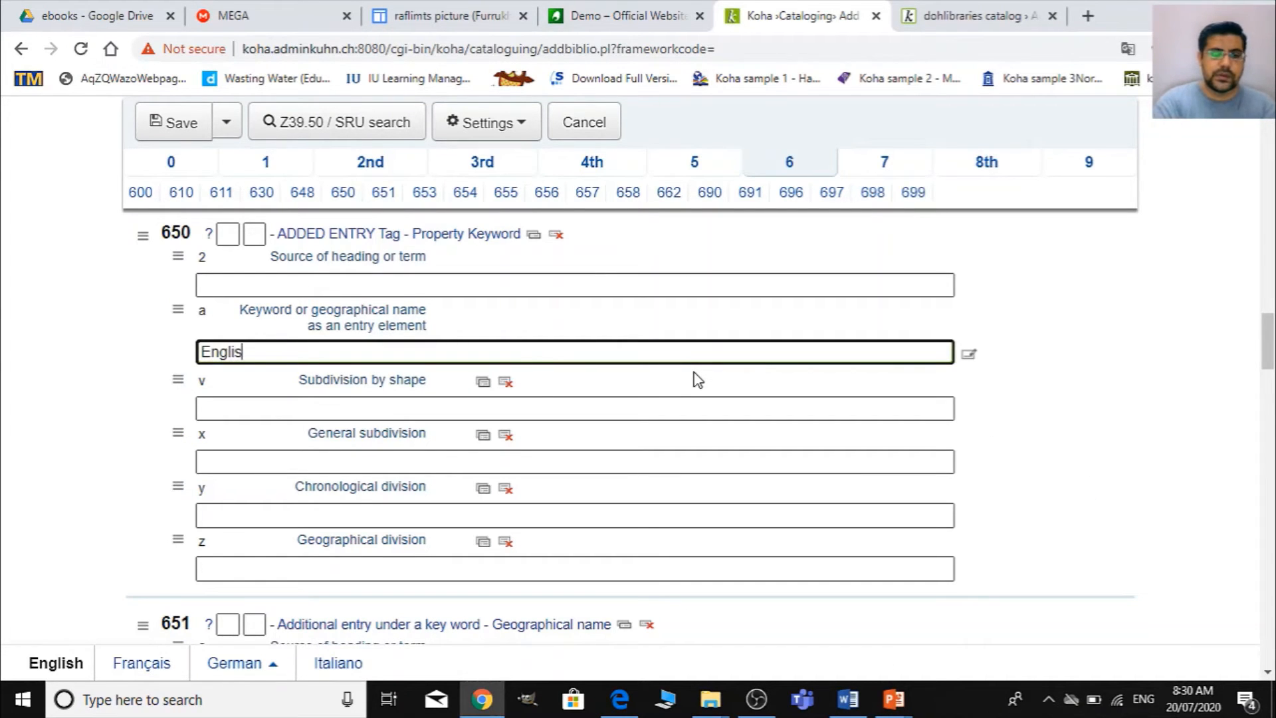
type("English speaking")
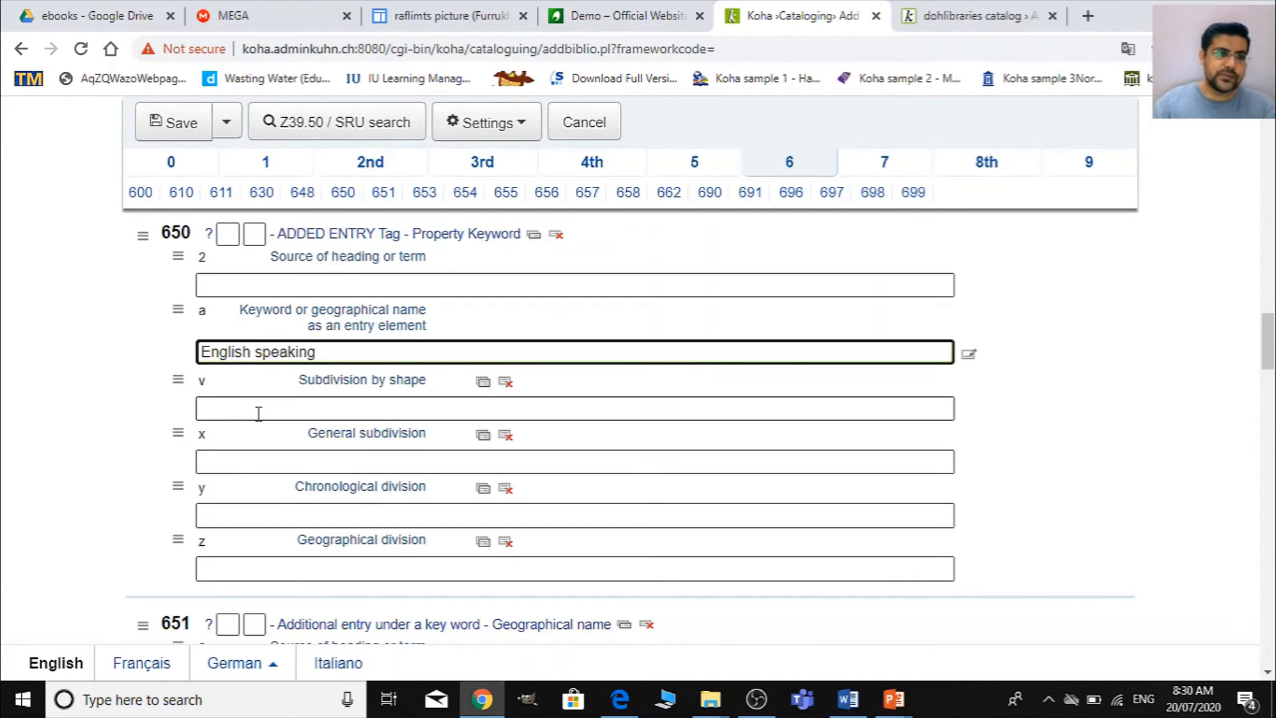
- Enter "English language" as the general subdivision in field 650 subfield x
left_click(248, 468)
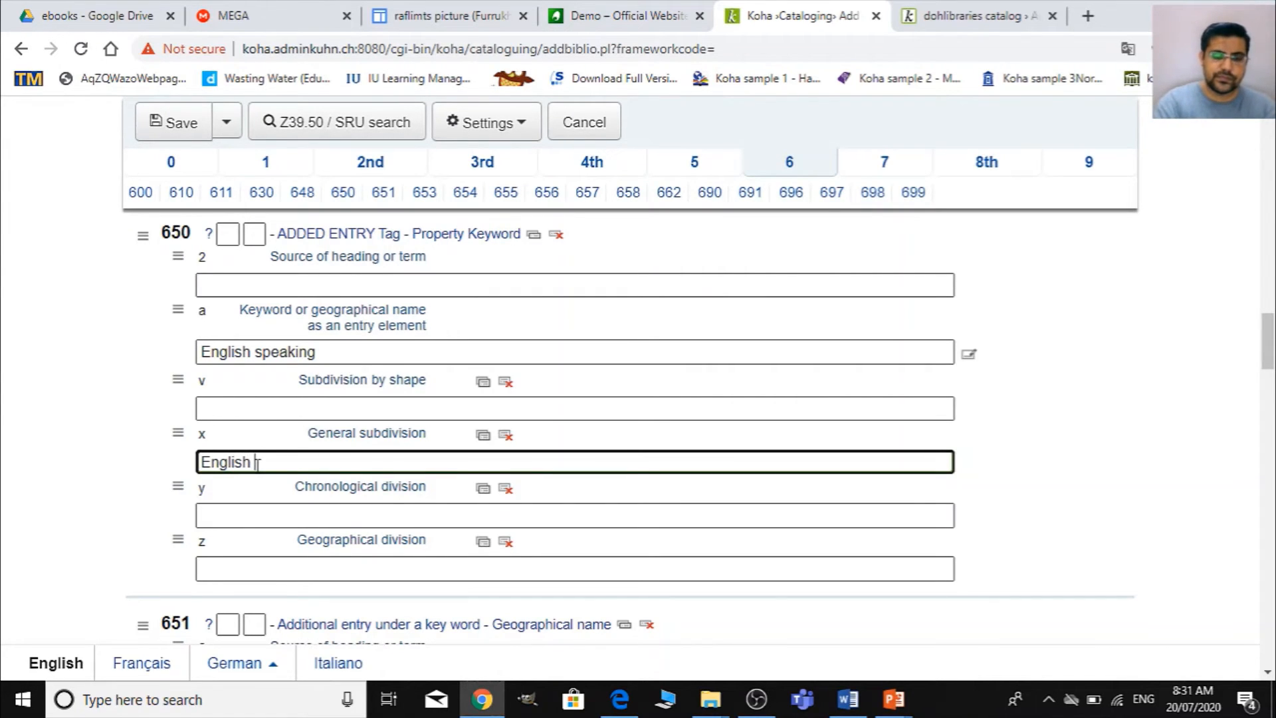
type("English lang")
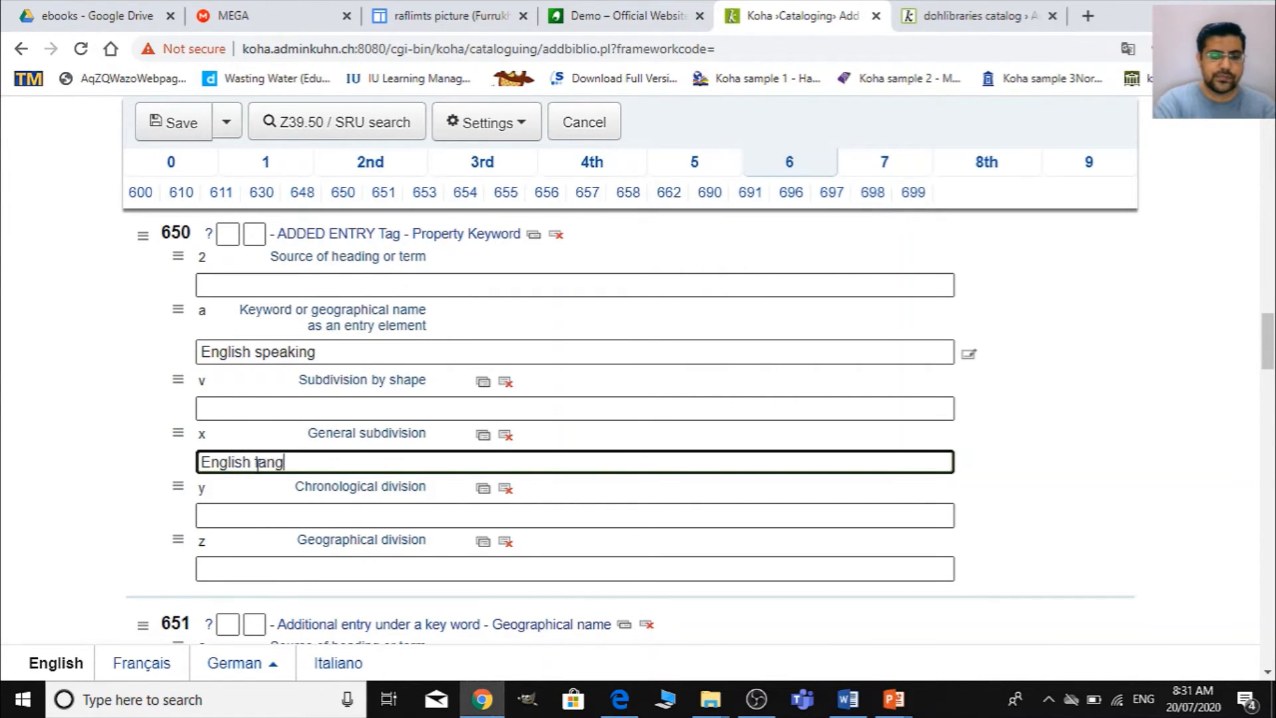
type("uage")
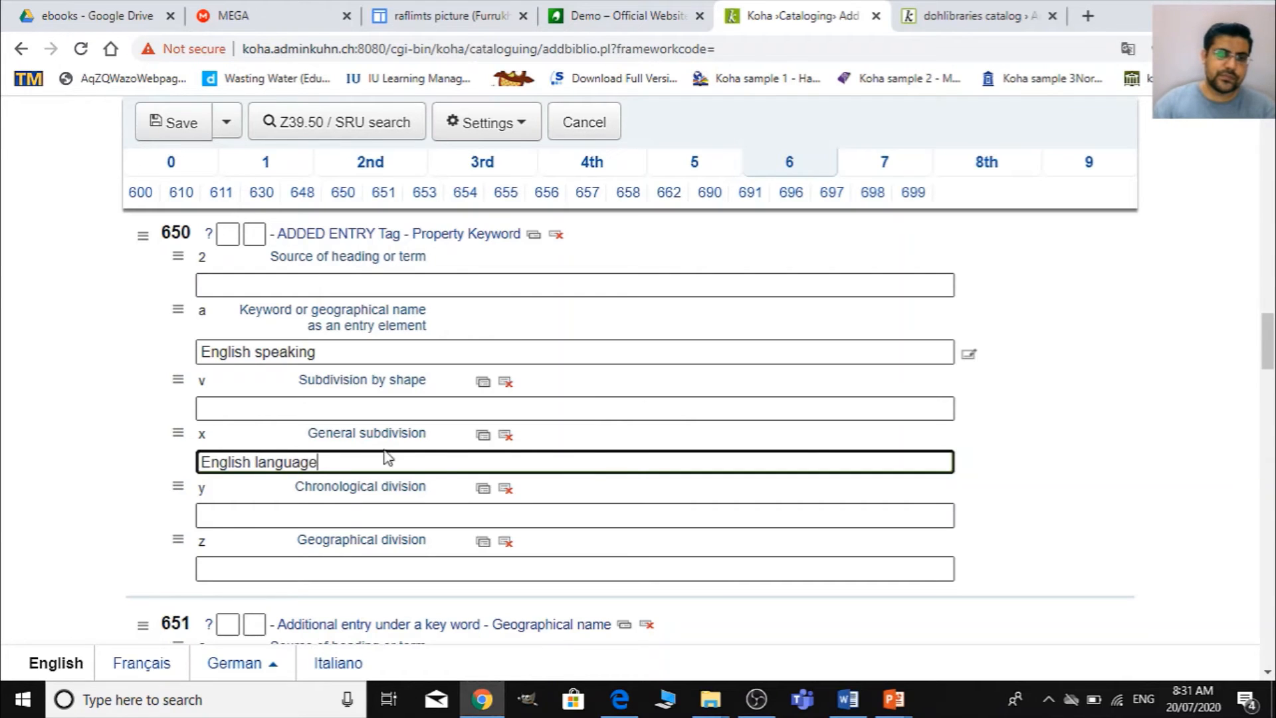
- Add a second general subdivision subfield x to field 650 and enter "English communication" in it
left_click(483, 436)
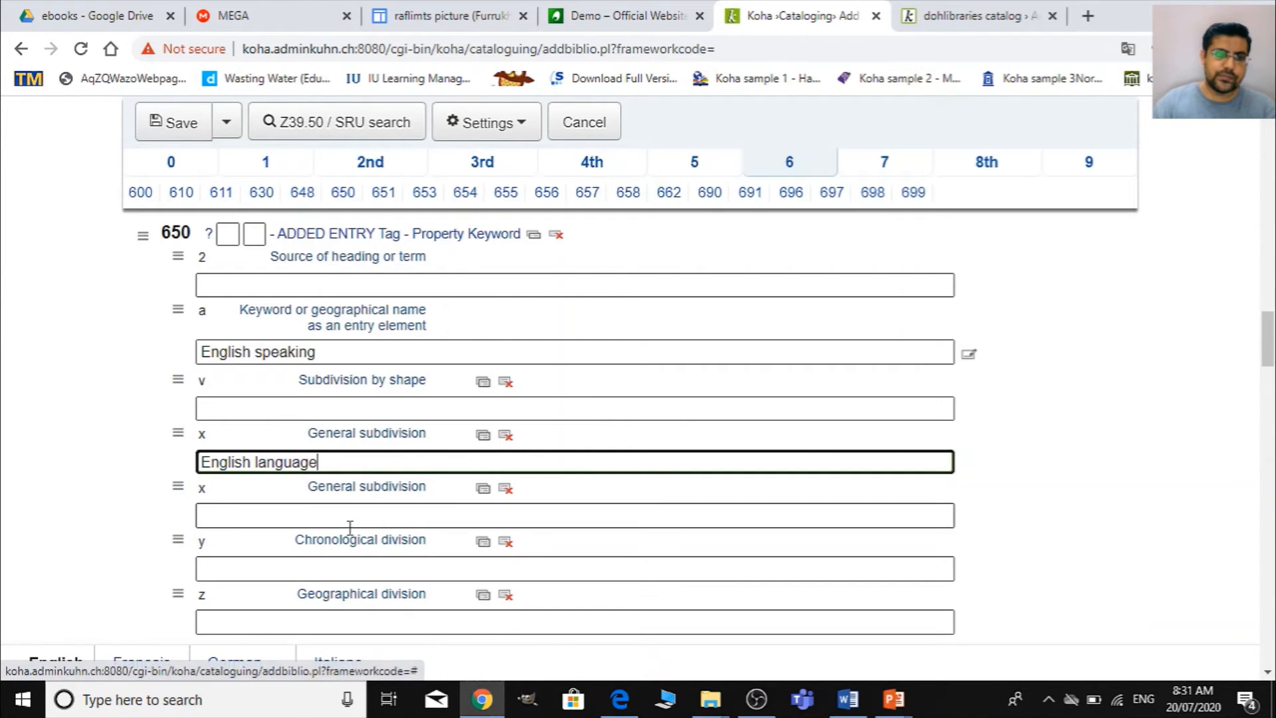
left_click(264, 524)
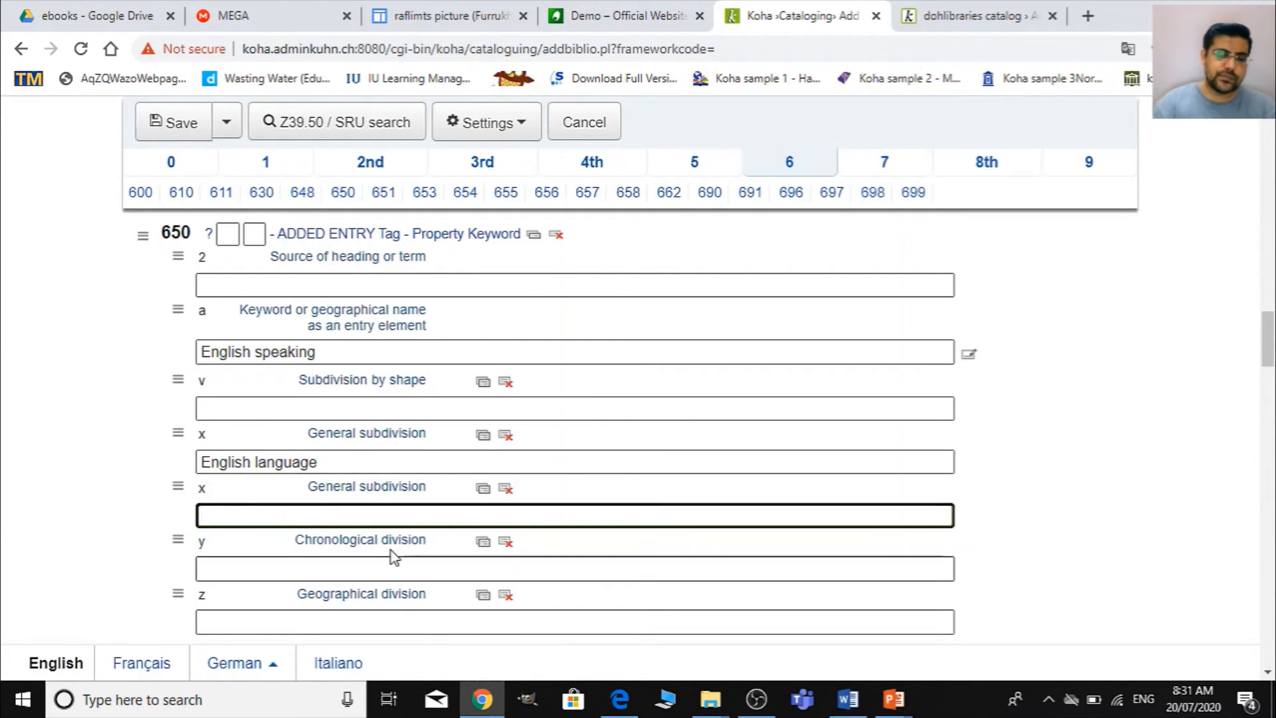
type("English")
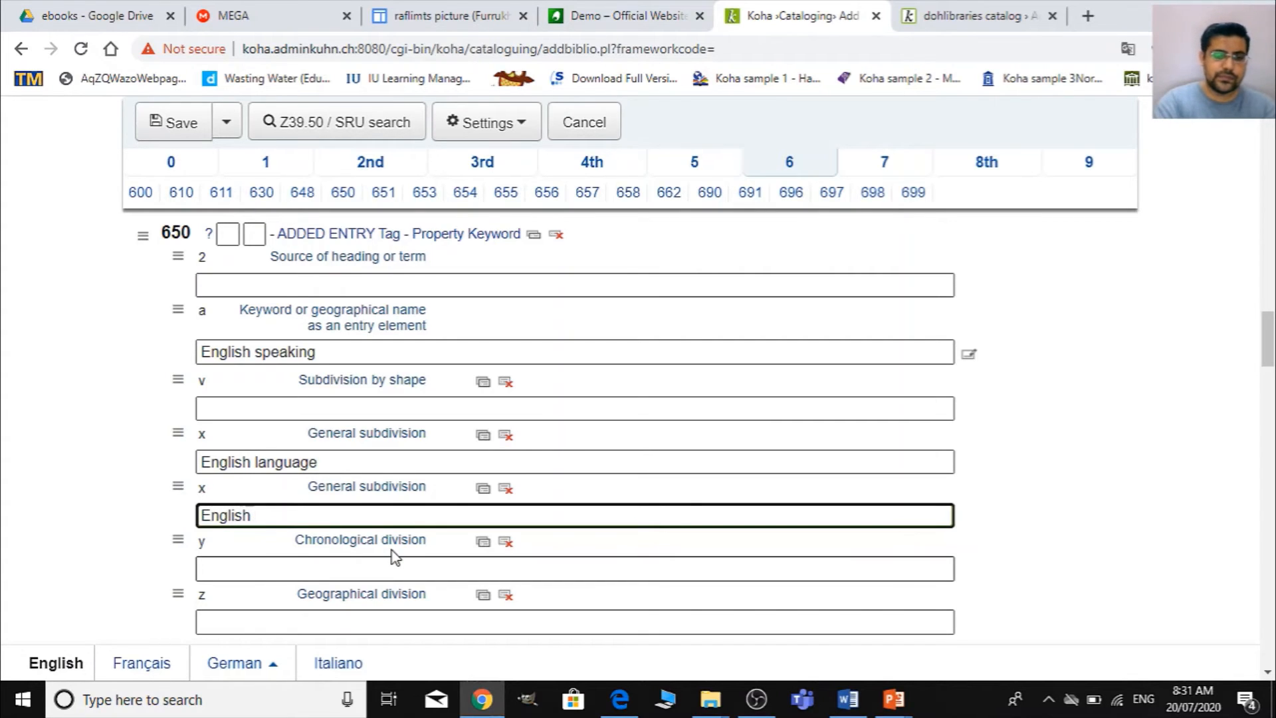
type(" communication")
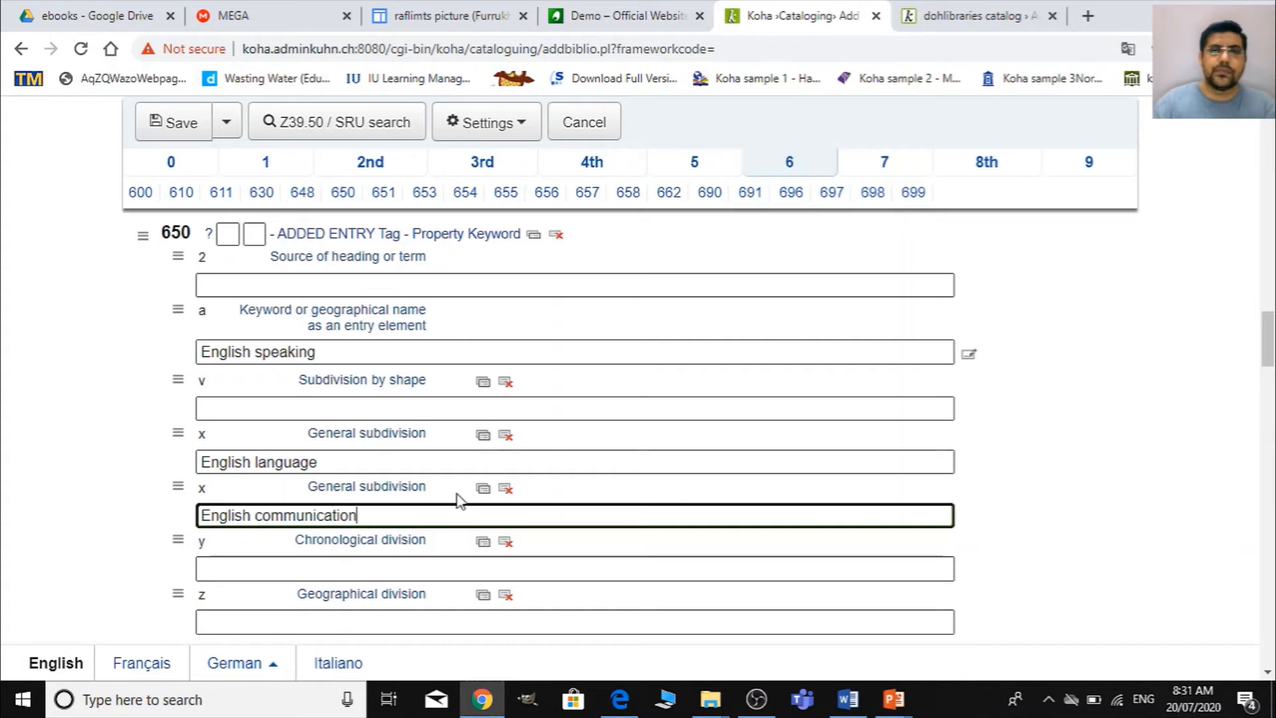
- Go through section 7 to section 8 and activate the URL subfield u of field 856
left_click(887, 162)
scroll(887, 312, "up", 10)
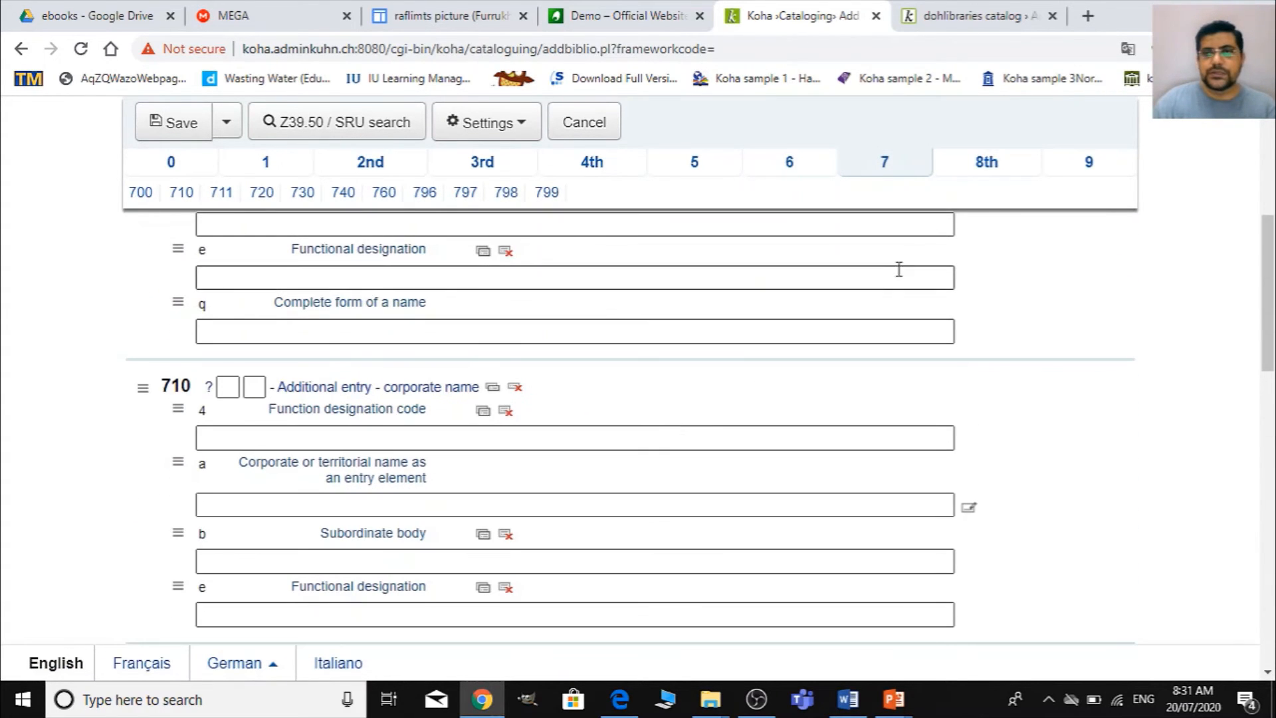
left_click(987, 159)
scroll(400, 432, "up", 5)
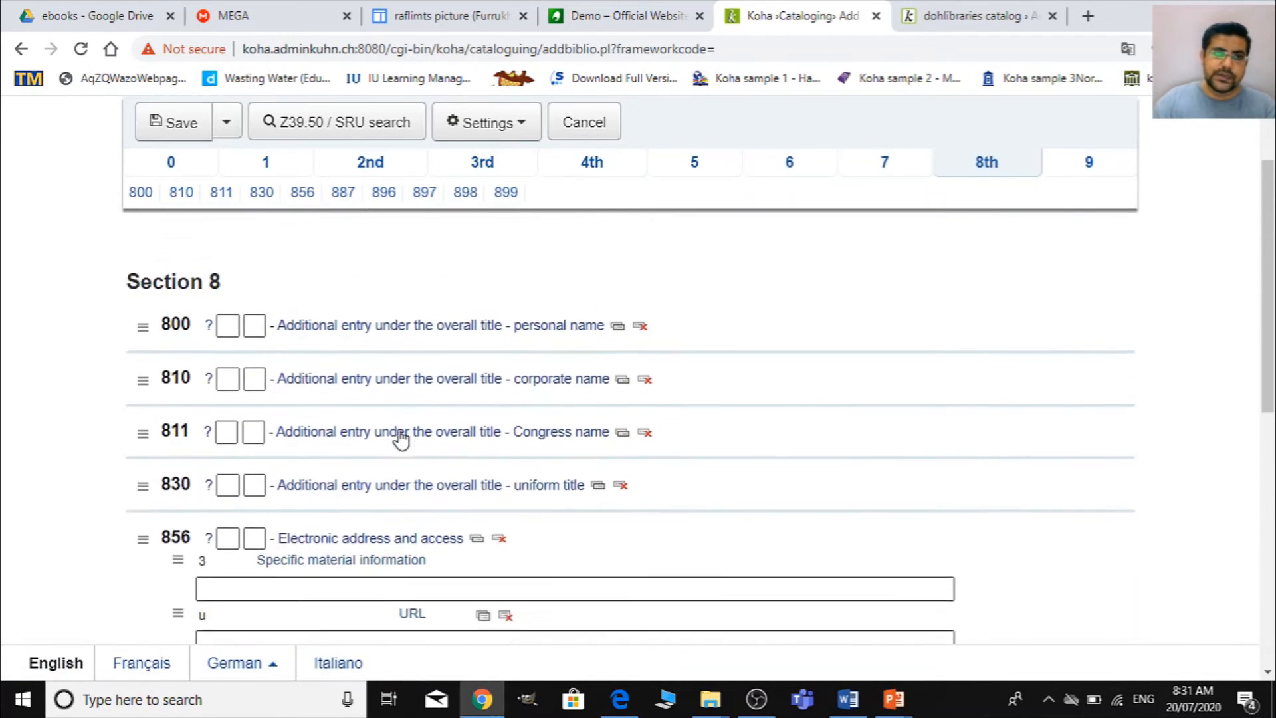
scroll(478, 492, "down", 3)
left_click(272, 464)
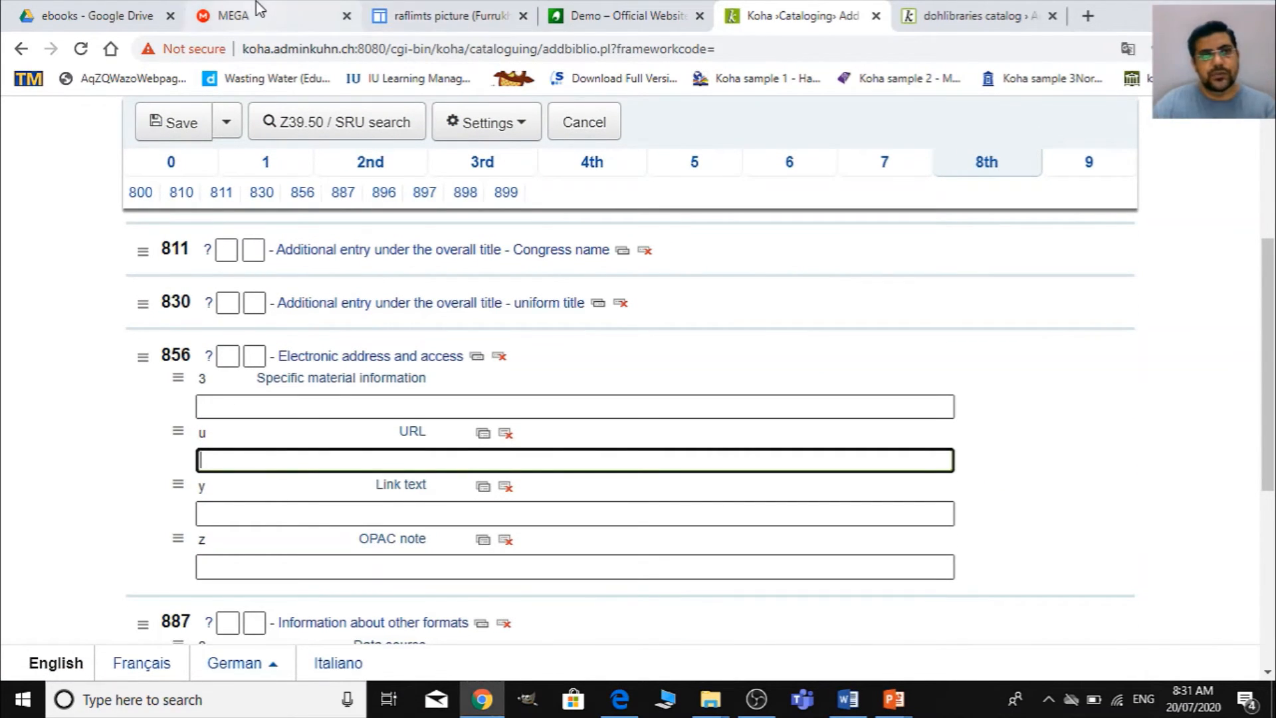
- Switch to Google Drive and copy the shareable link of i-still-cant-speak-english.pdf from the ebooks folder, leaving access Restricted
left_click(46, 10)
left_click(381, 321)
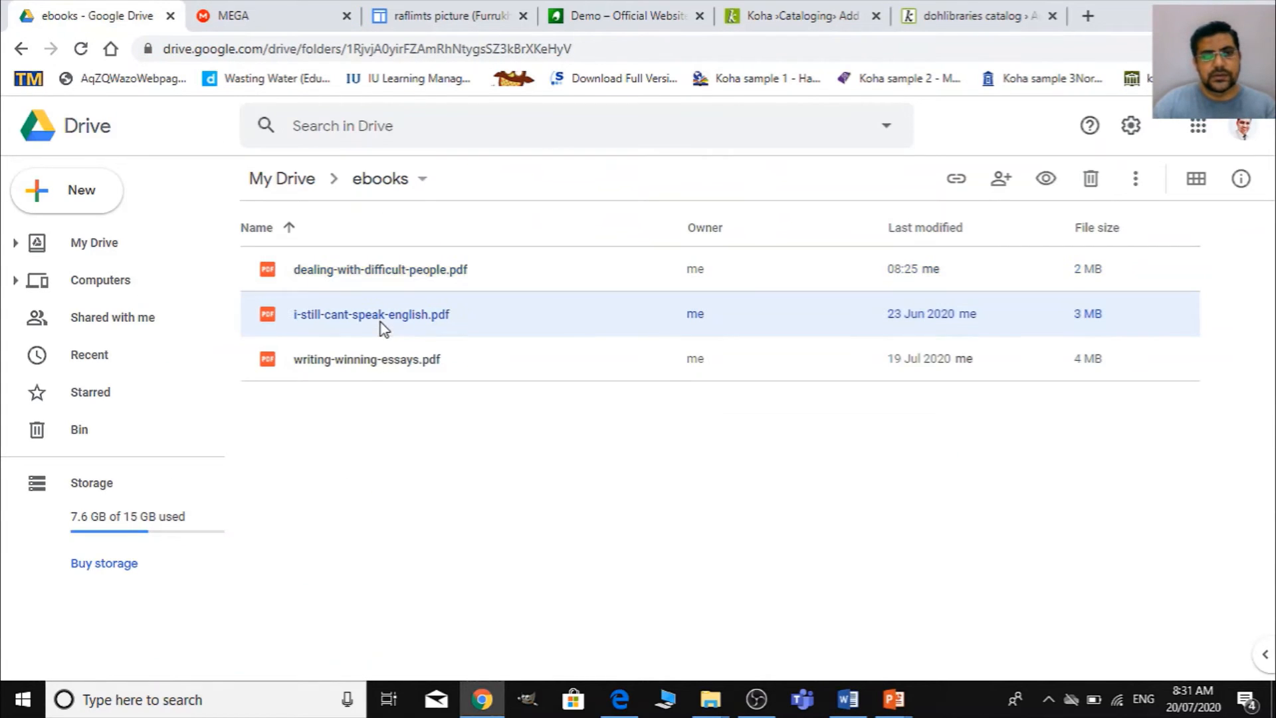
right_click(396, 328)
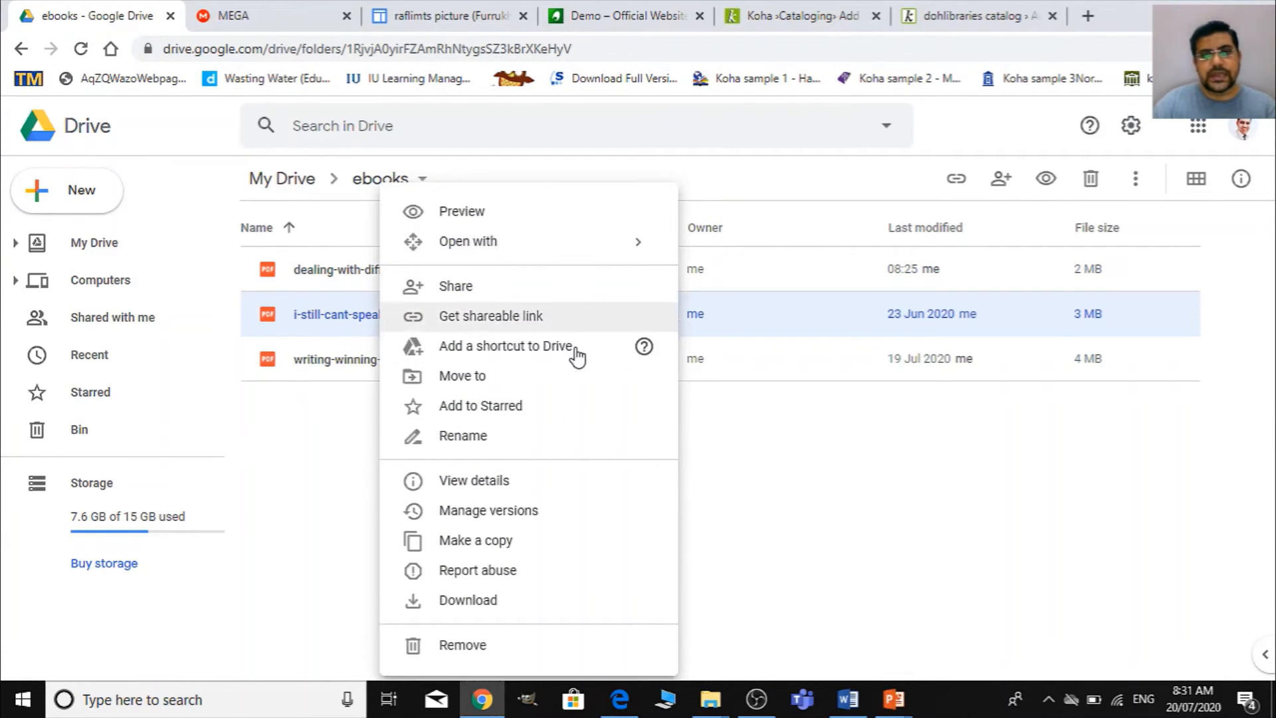
left_click(516, 330)
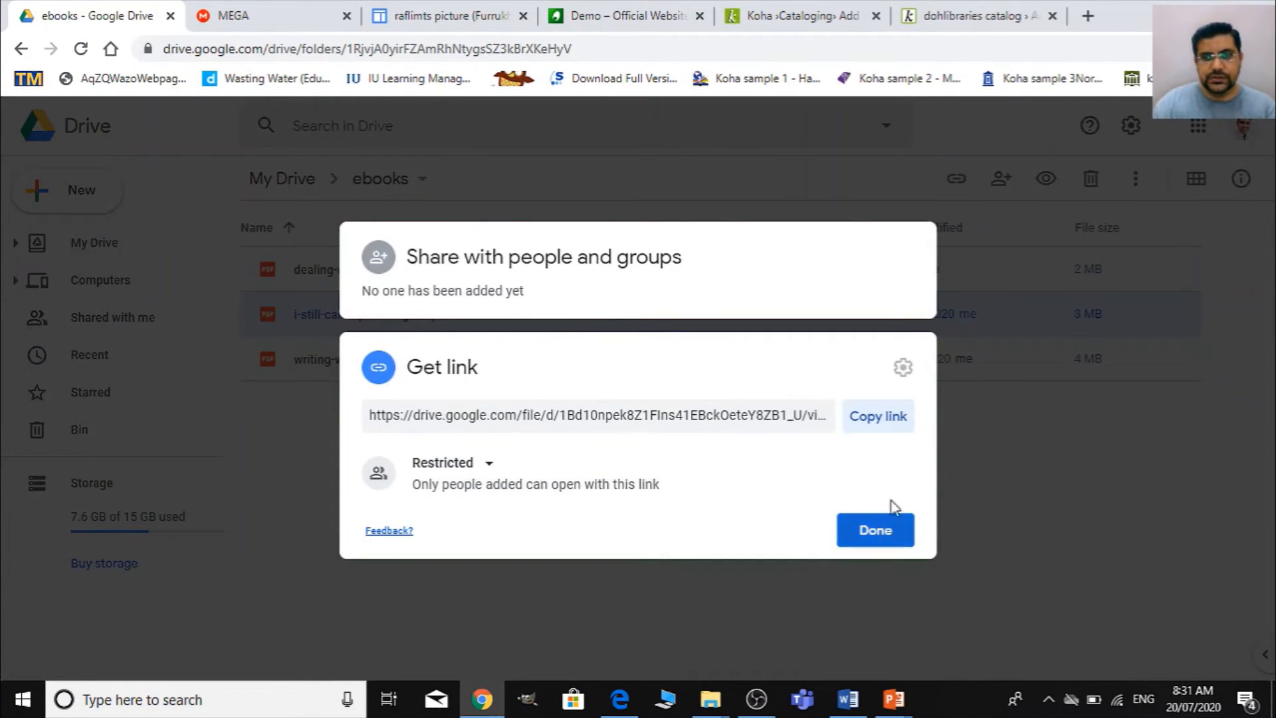
left_click(897, 429)
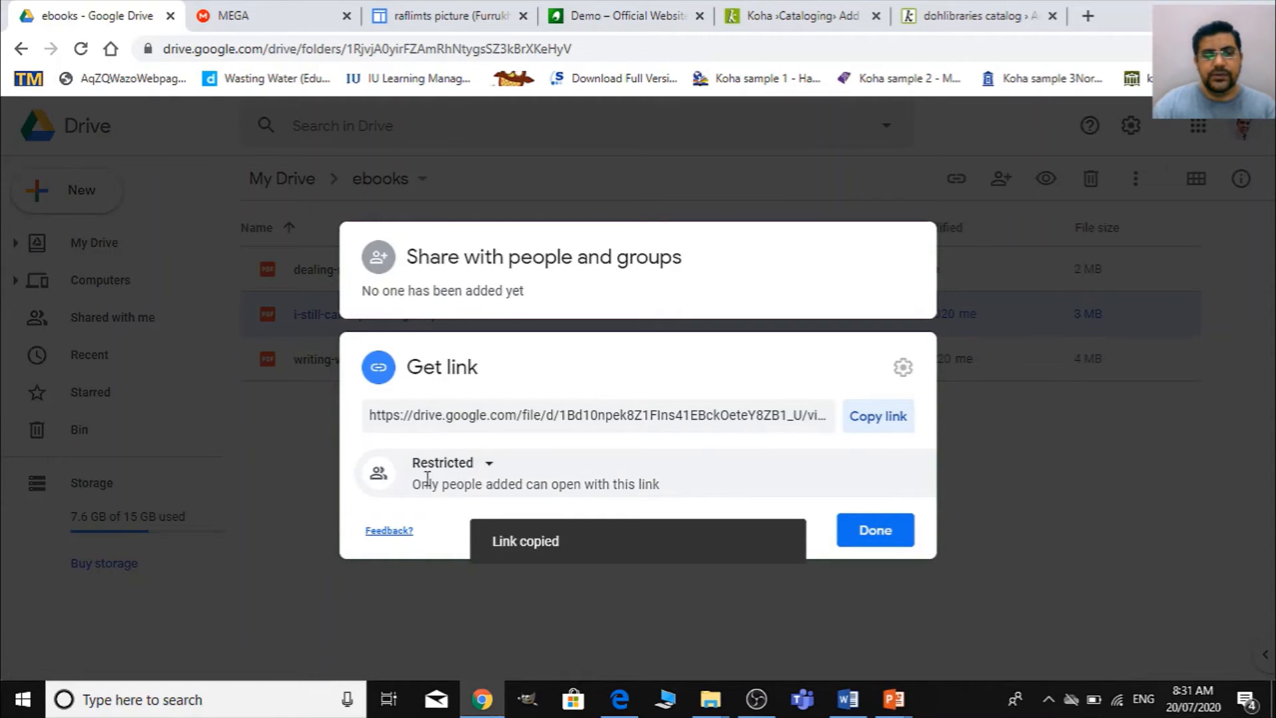
left_click(889, 531)
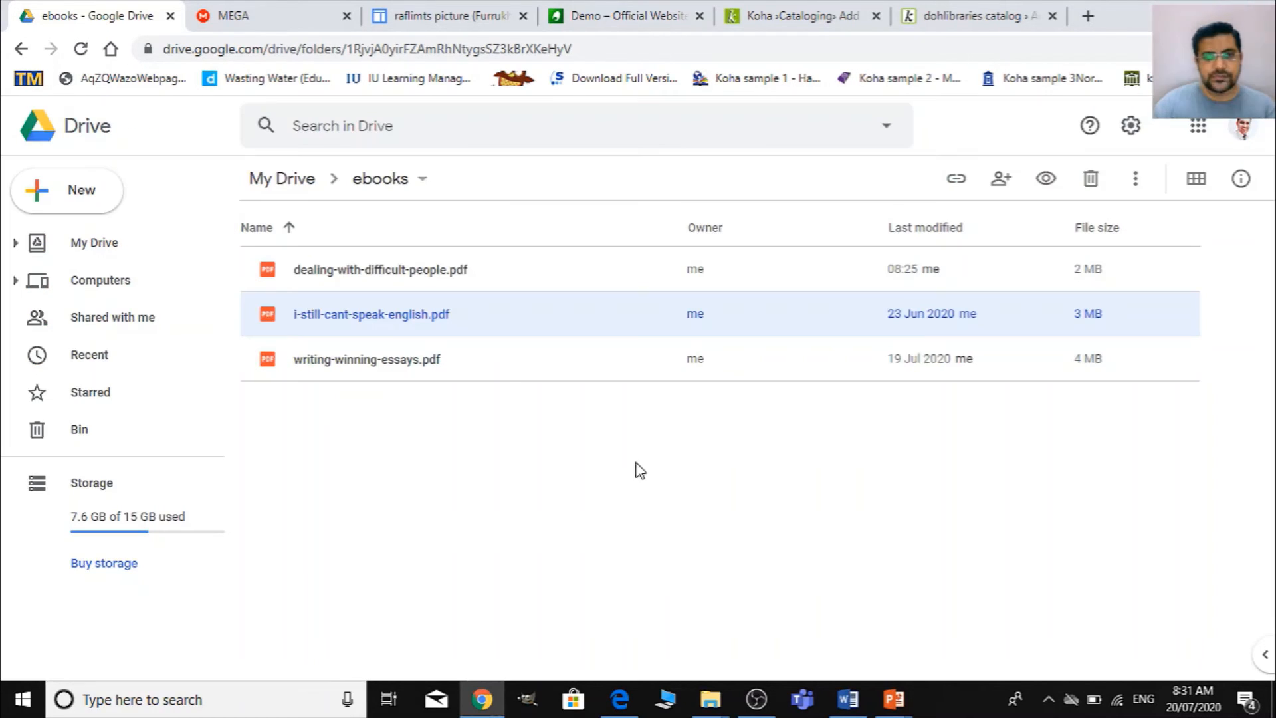
- Return to the Koha record, paste the copied Drive link into field 856 subfield u, and enter "Tab here for E-Thesis" in subfield 3
left_click(445, 8)
left_click(613, 20)
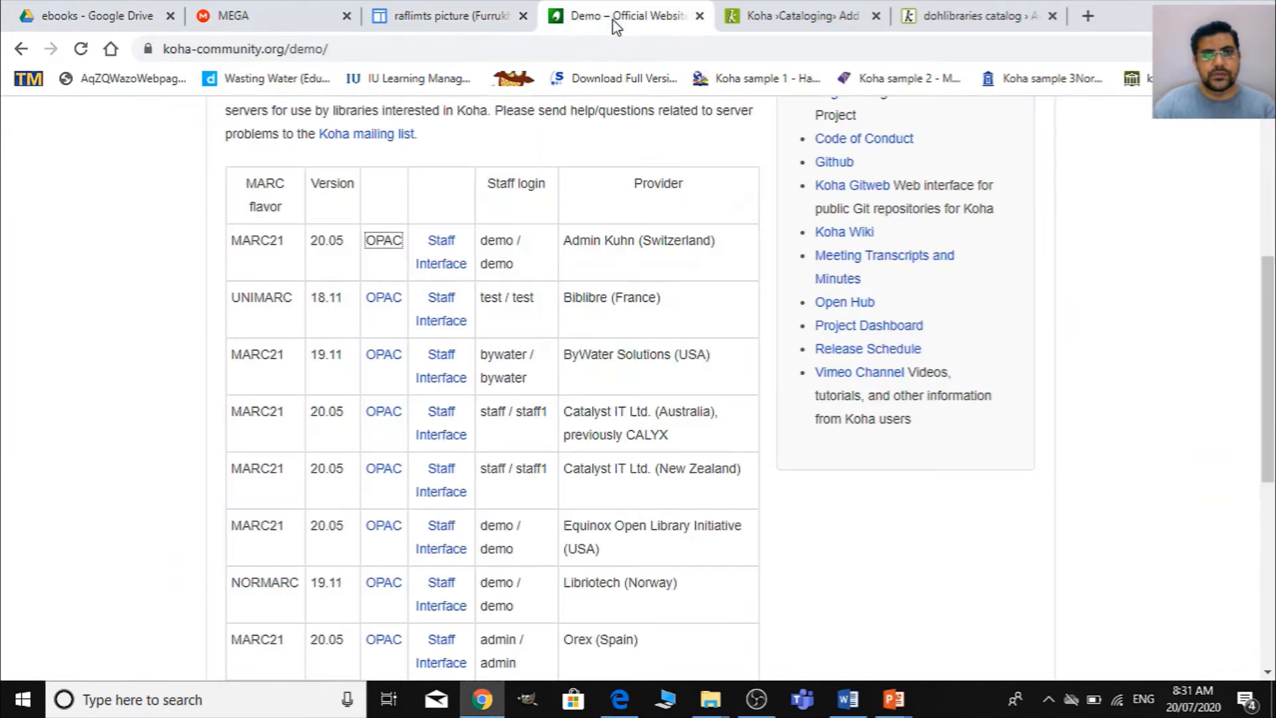
left_click(791, 16)
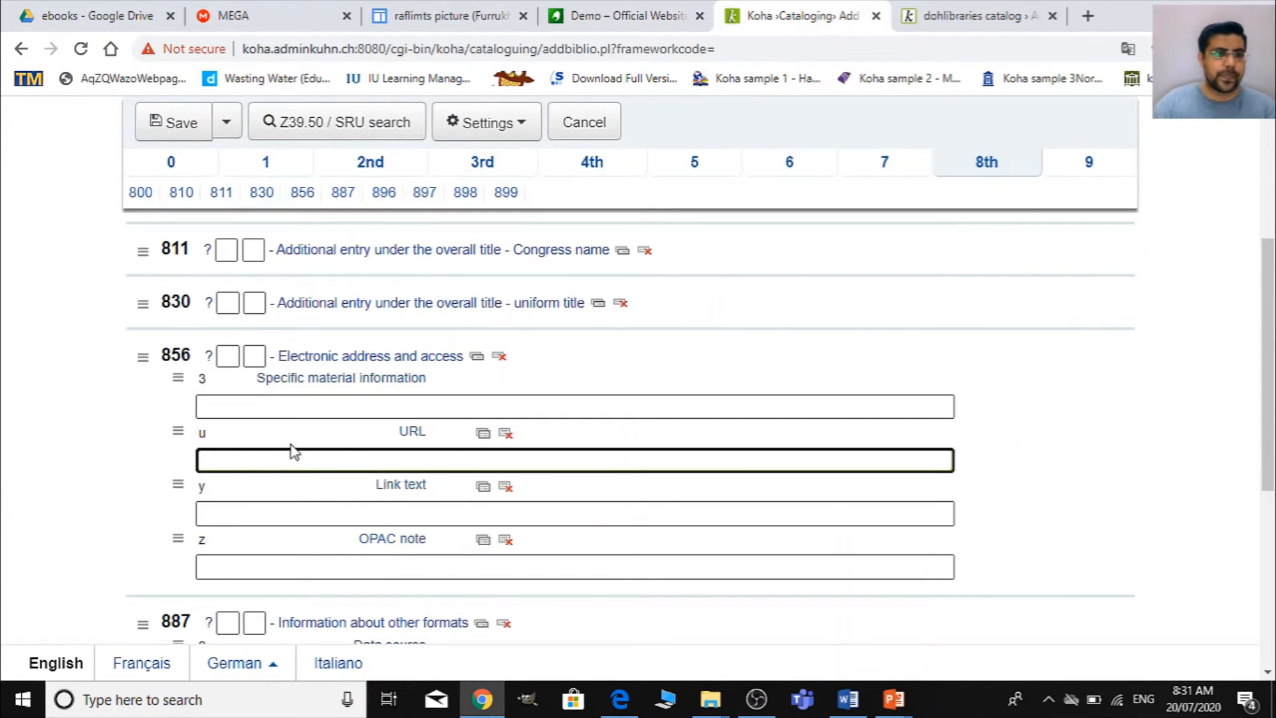
key("ctrl+v")
left_click(310, 402)
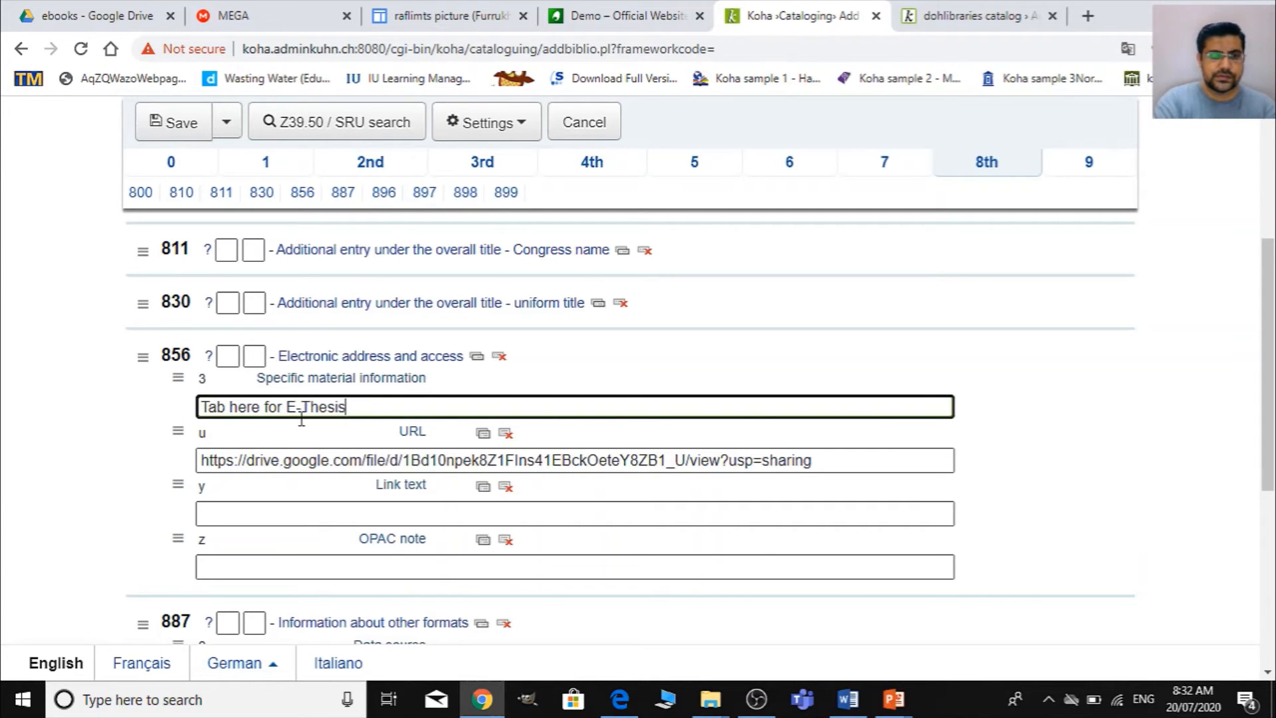
- Go to section 9 and set the Koha media type in field 942 subfield c to E thesis
scroll(588, 484, "down", 6)
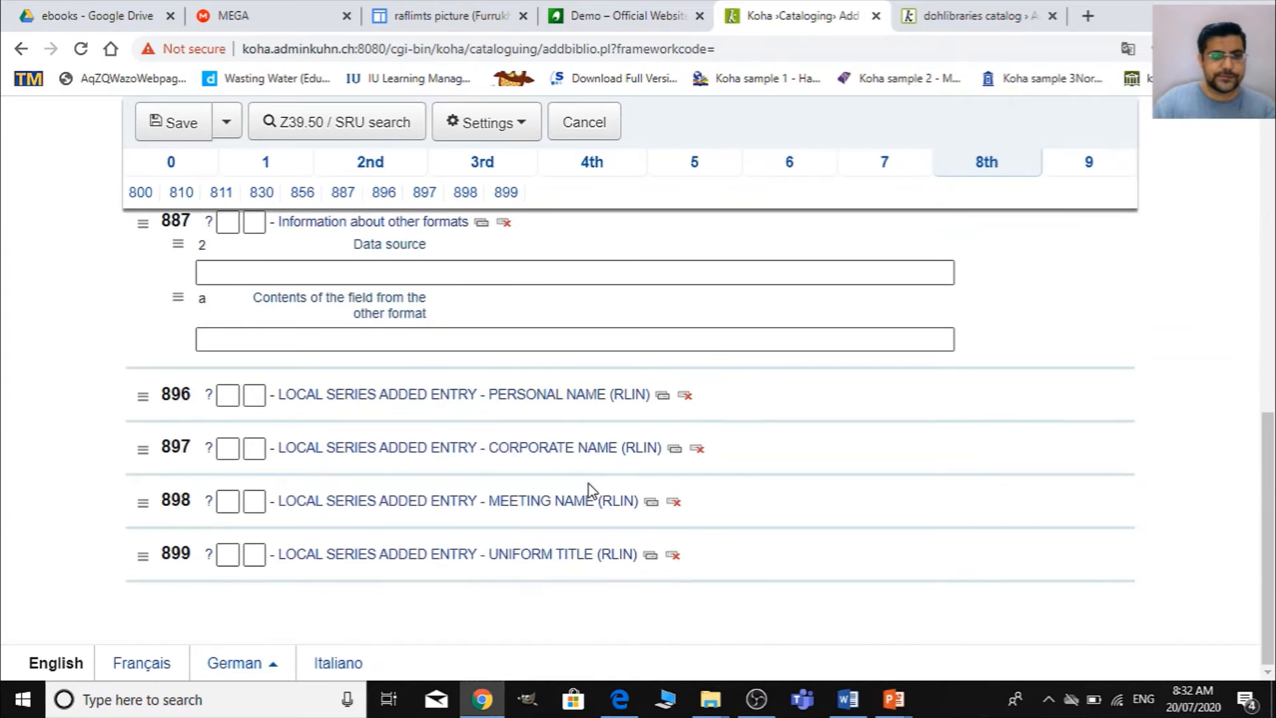
scroll(596, 494, "up", 6)
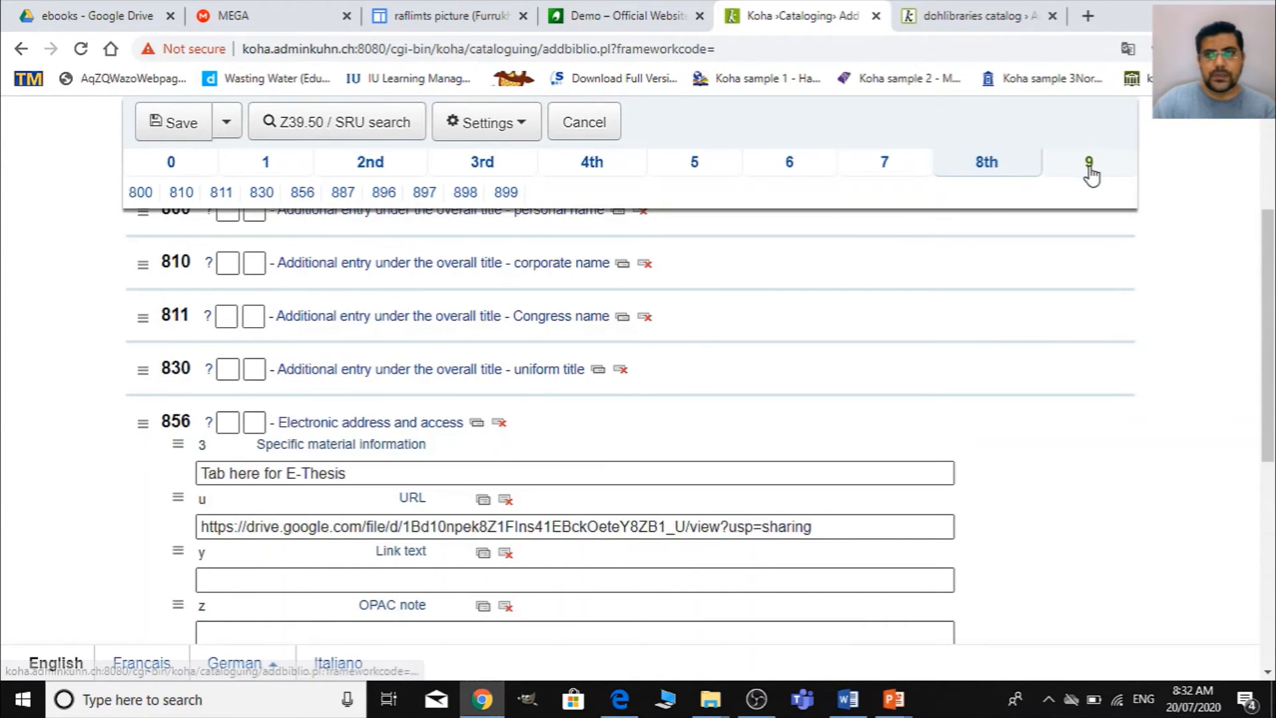
left_click(1087, 162)
left_click(427, 342)
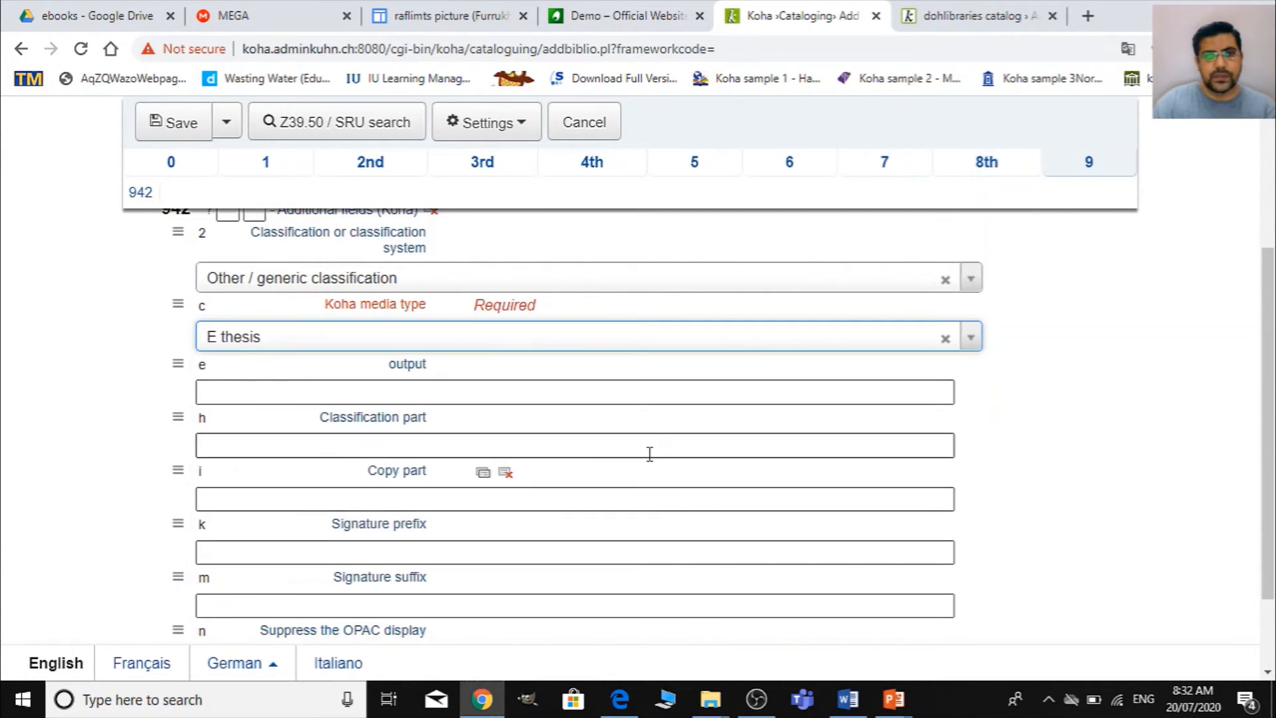
- Save the MARC record and continue to editing its items
scroll(649, 450, "down", 2)
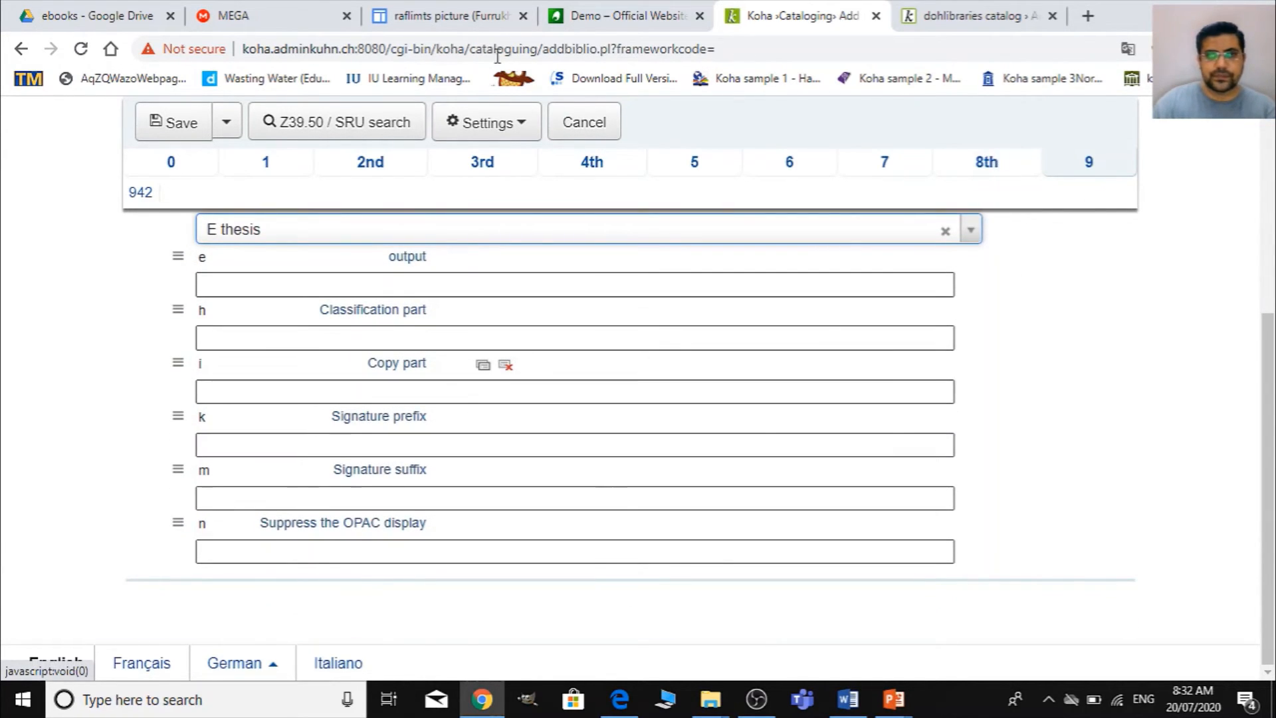
scroll(279, 163, "up", 4)
left_click(224, 207)
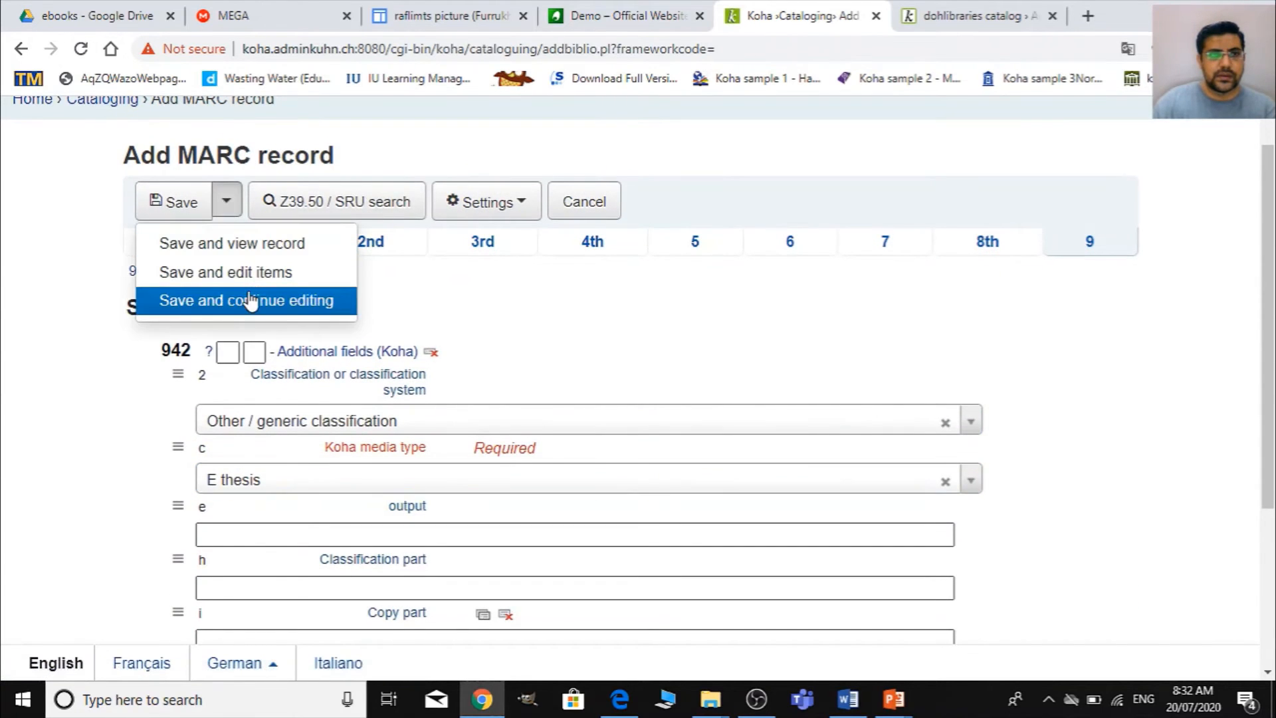
left_click(296, 273)
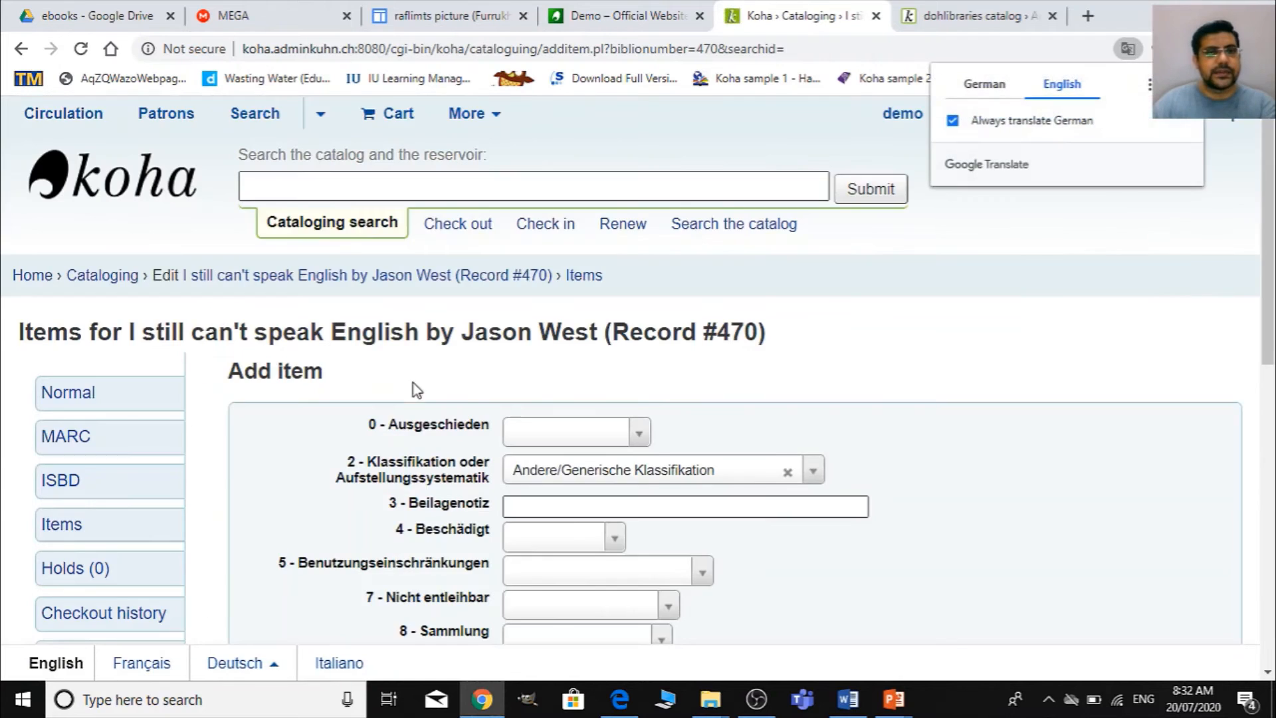
- Set both the home library and the residence library of the new item to Digital library
scroll(336, 389, "down", 3)
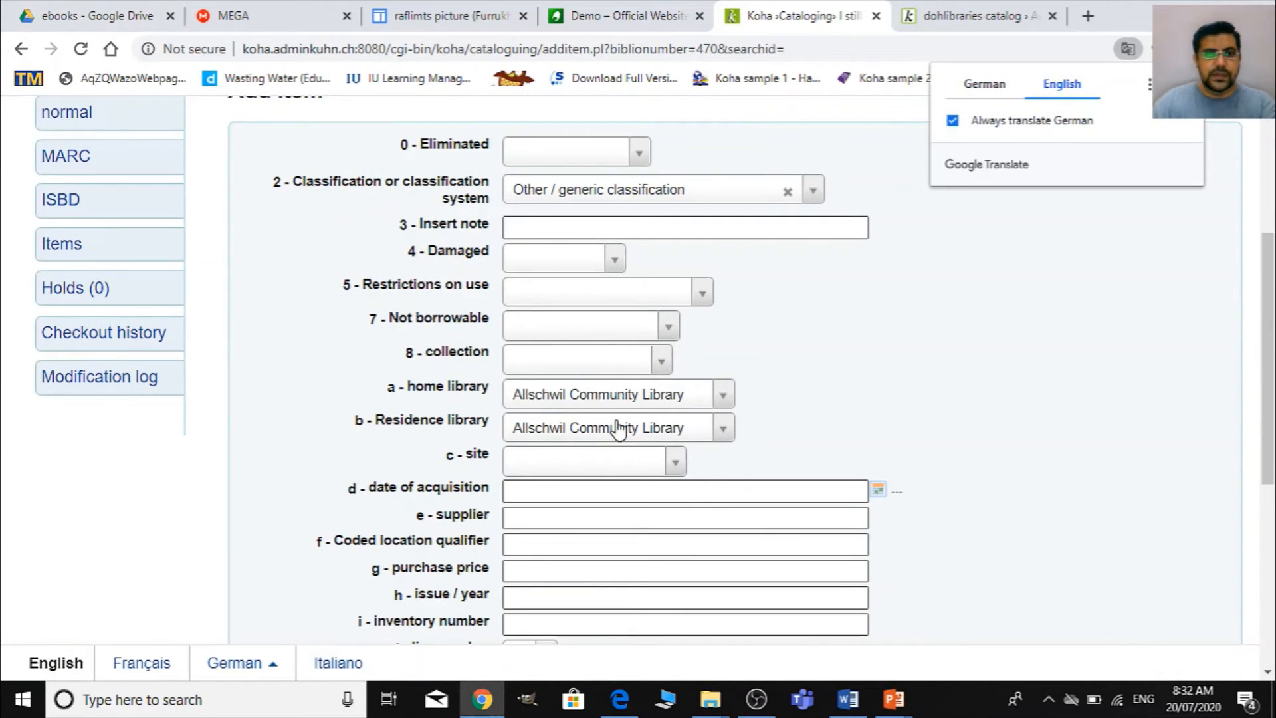
left_click(615, 397)
left_click(598, 455)
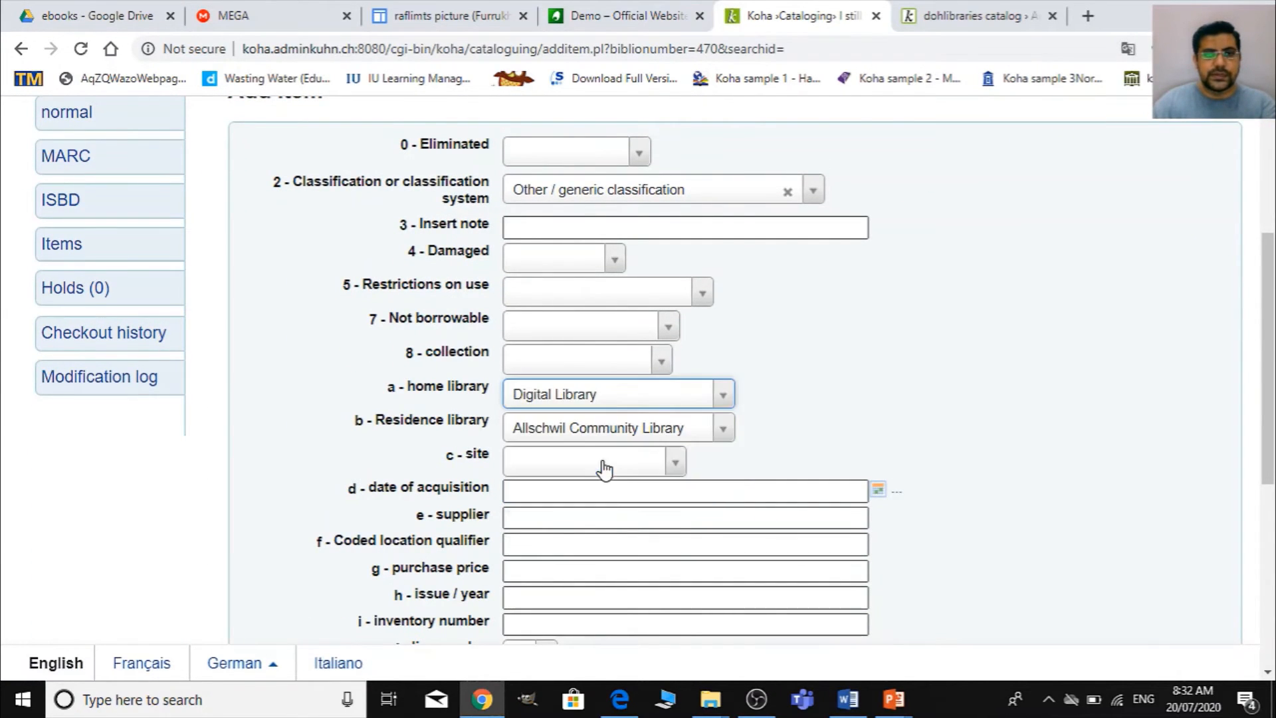
left_click(615, 430)
left_click(568, 490)
scroll(824, 468, "down", 4)
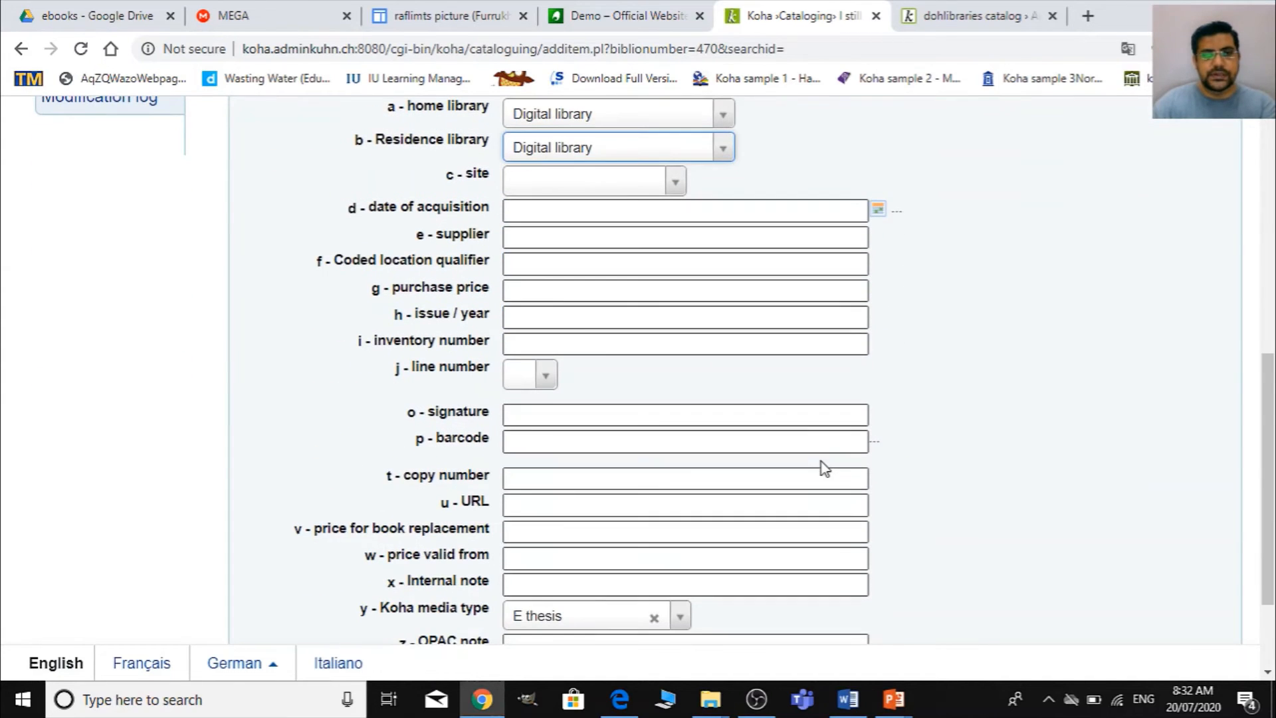
- Check the media type choices, keep E thesis, and add the item to the record
scroll(769, 468, "down", 2)
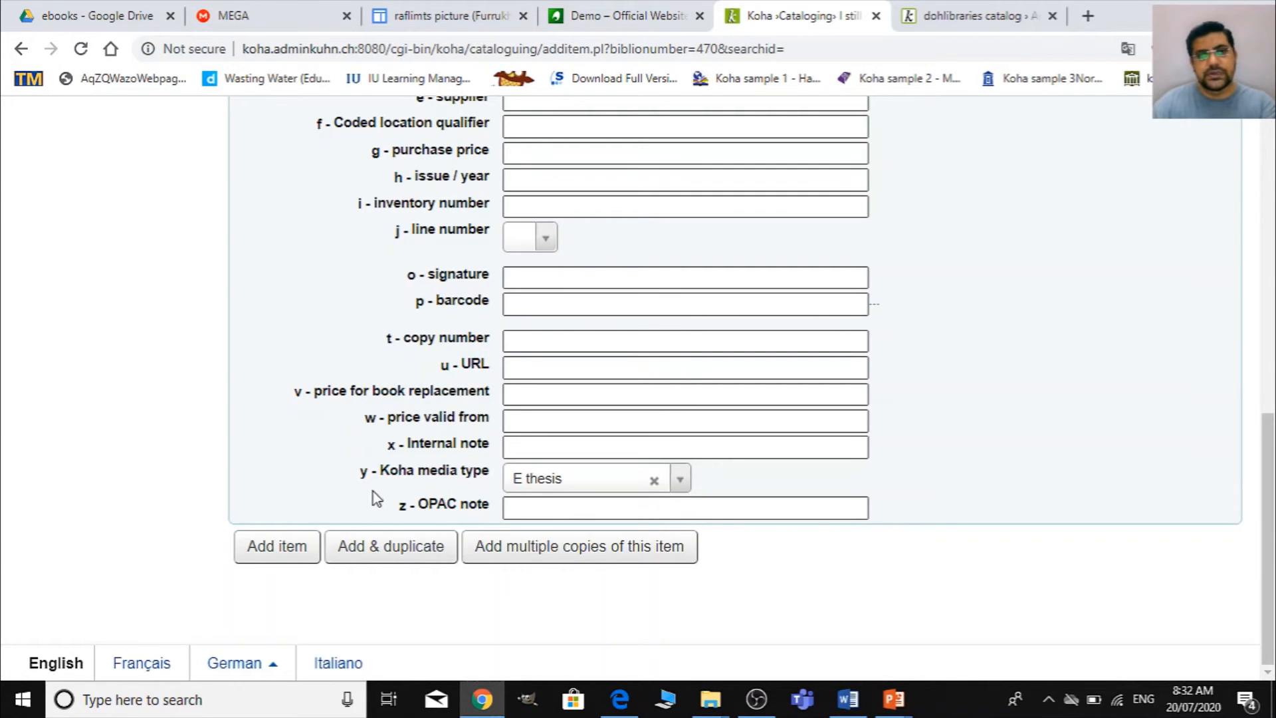
left_click(532, 488)
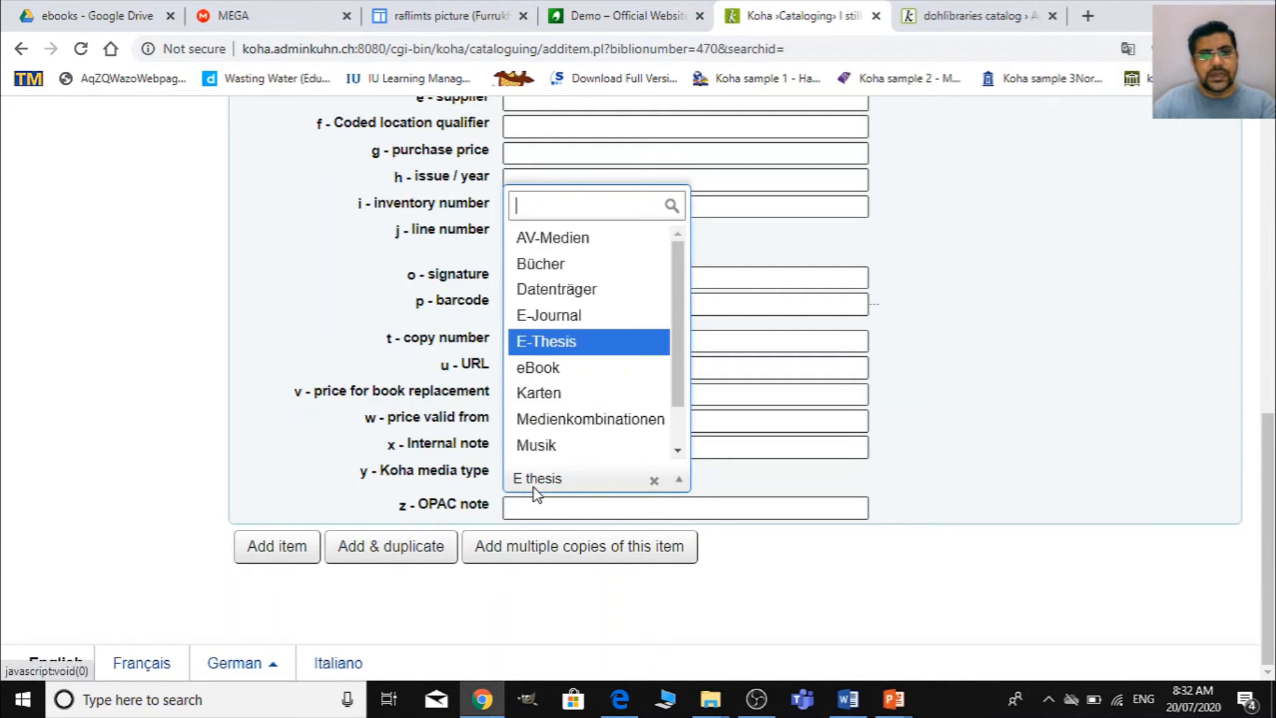
left_click(533, 488)
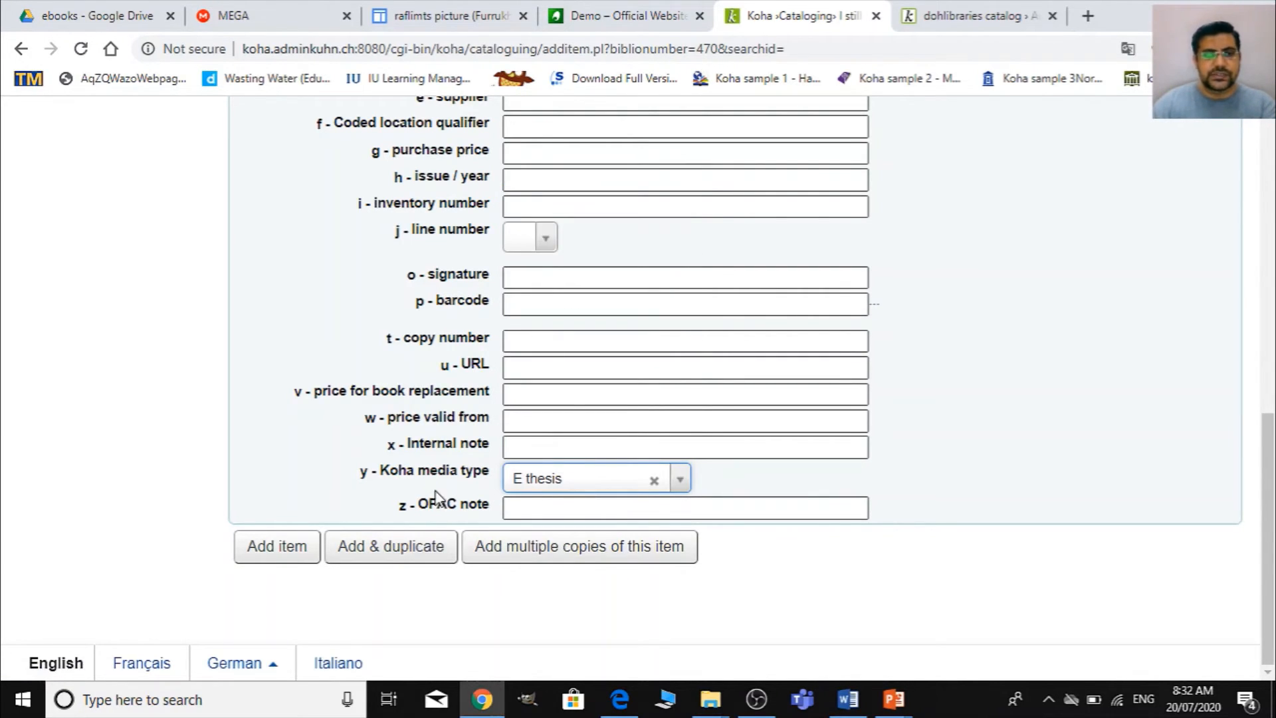
scroll(641, 542, "up", 10)
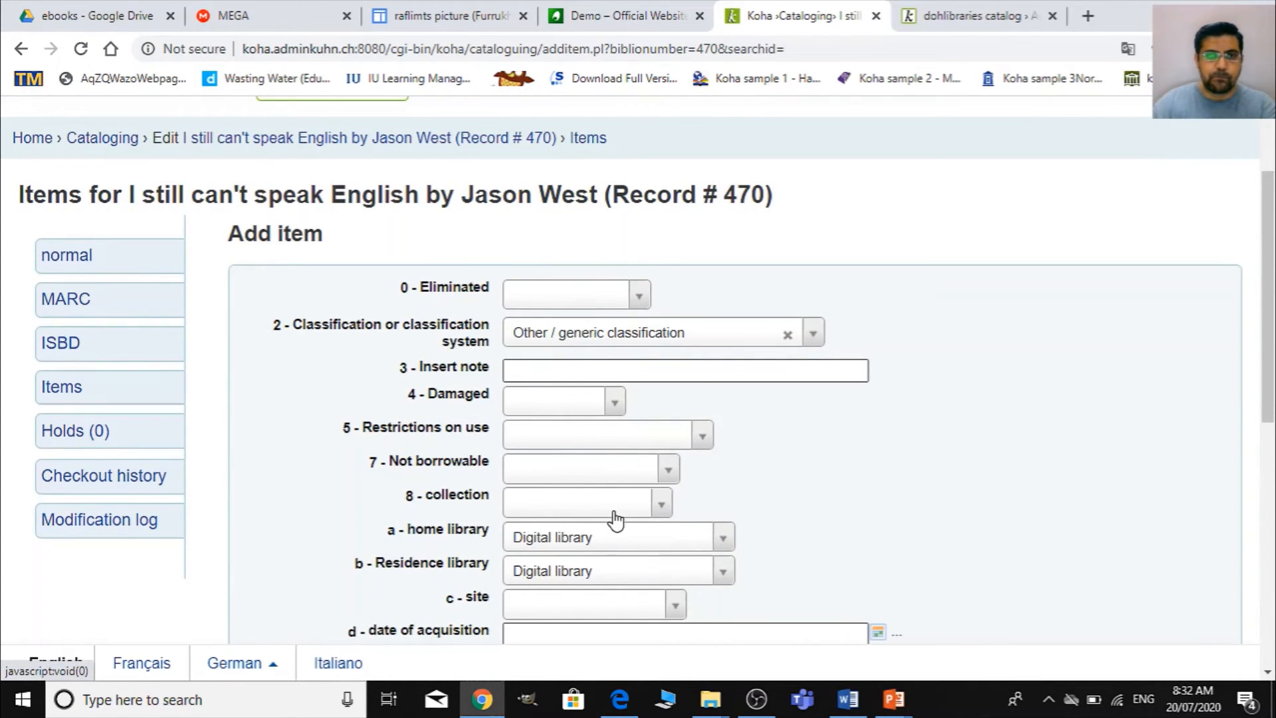
scroll(612, 519, "down", 10)
left_click(254, 542)
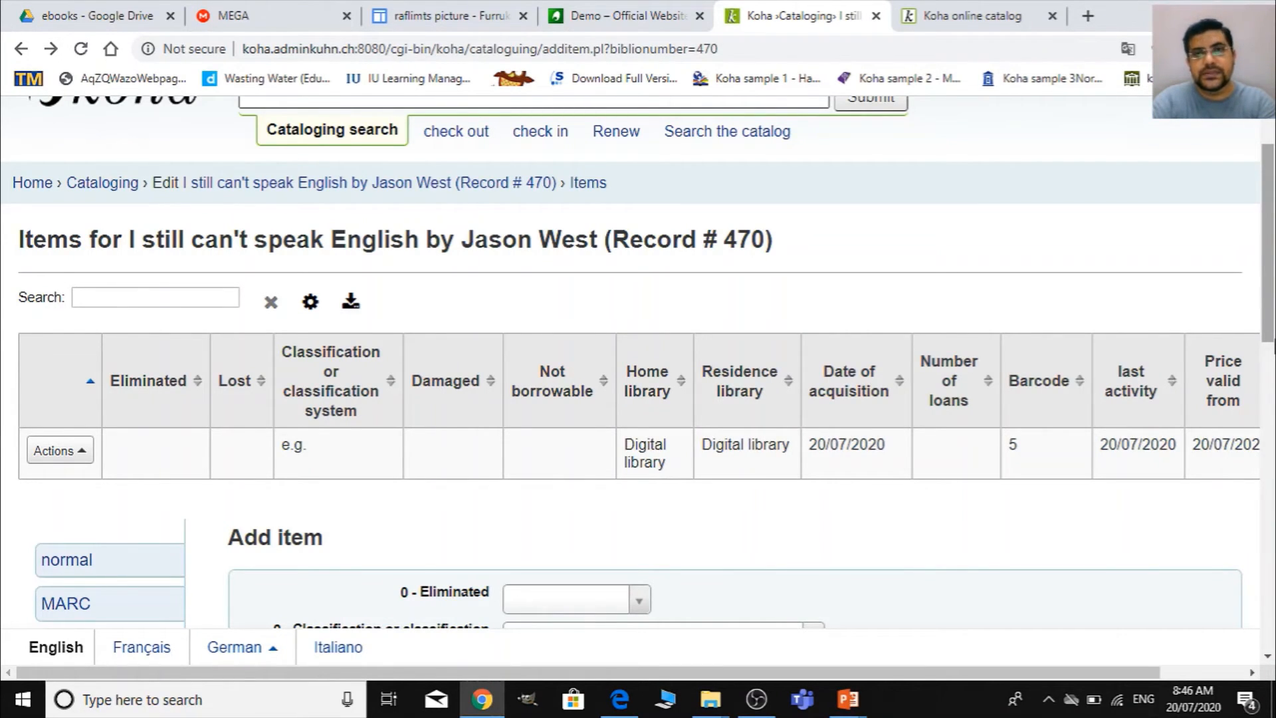
- Switch to the Koha online catalog and search the library catalog for "people"
left_click(930, 14)
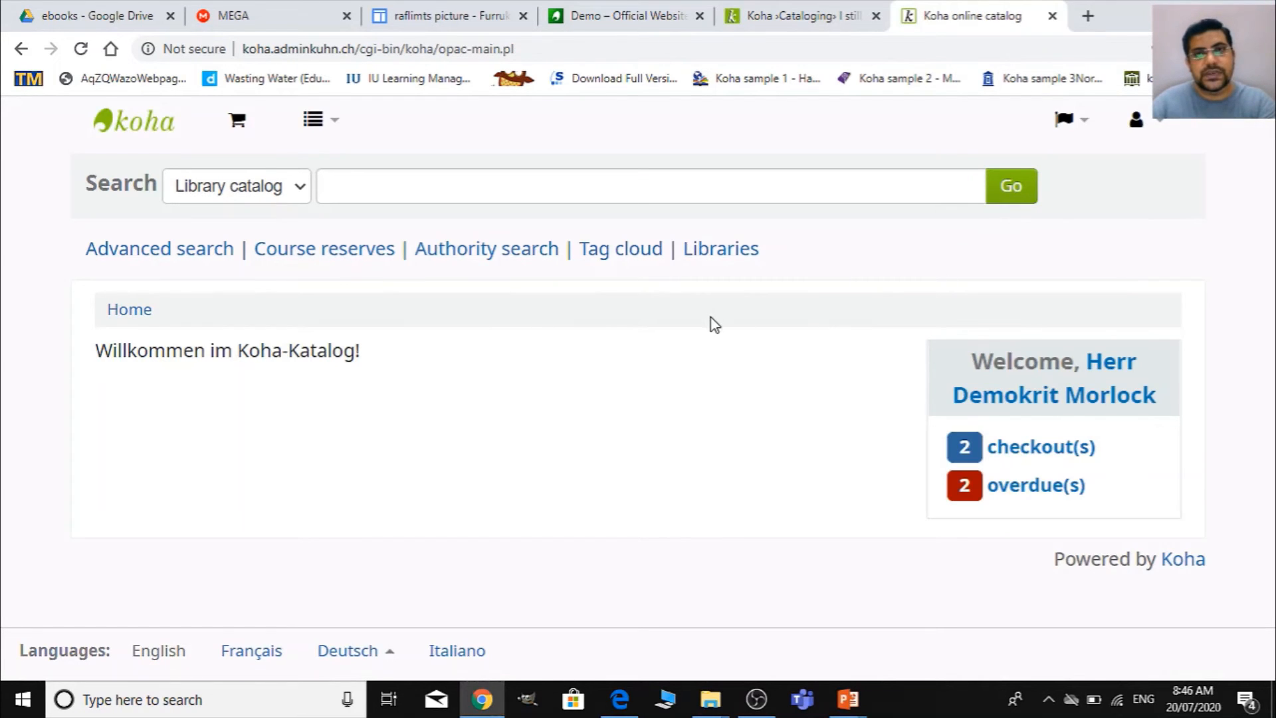
left_click(727, 197)
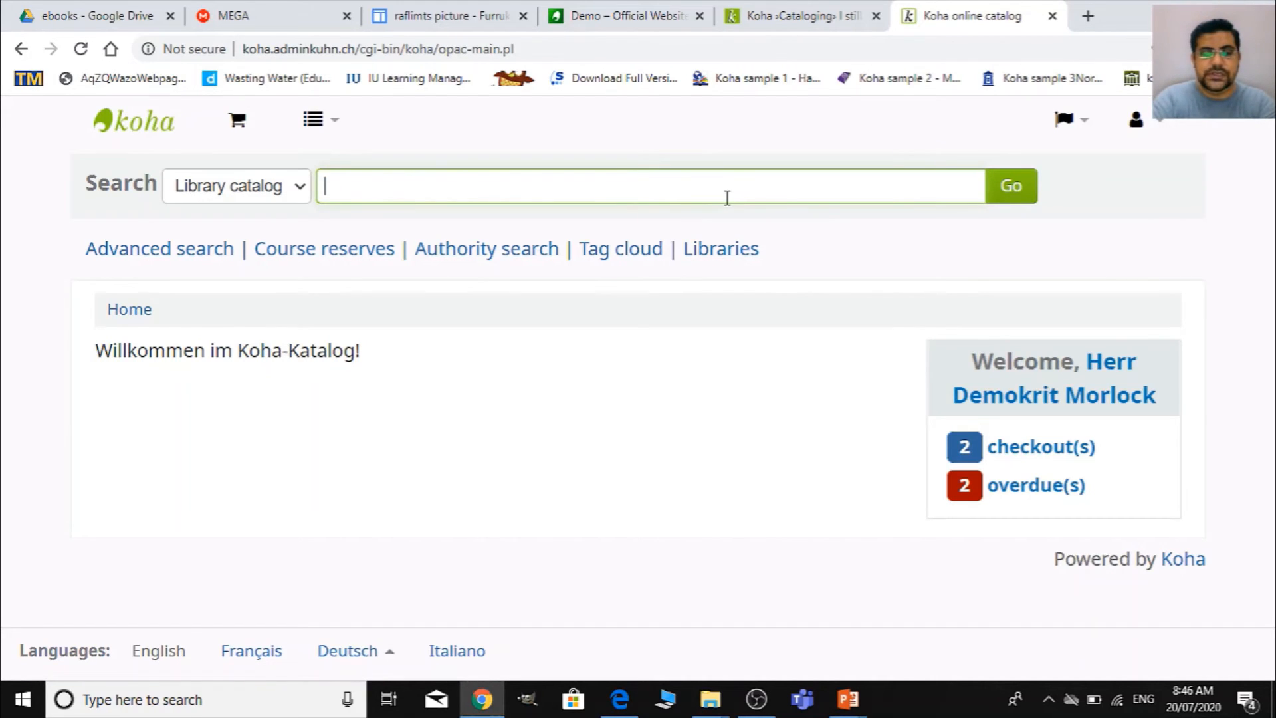
type("people")
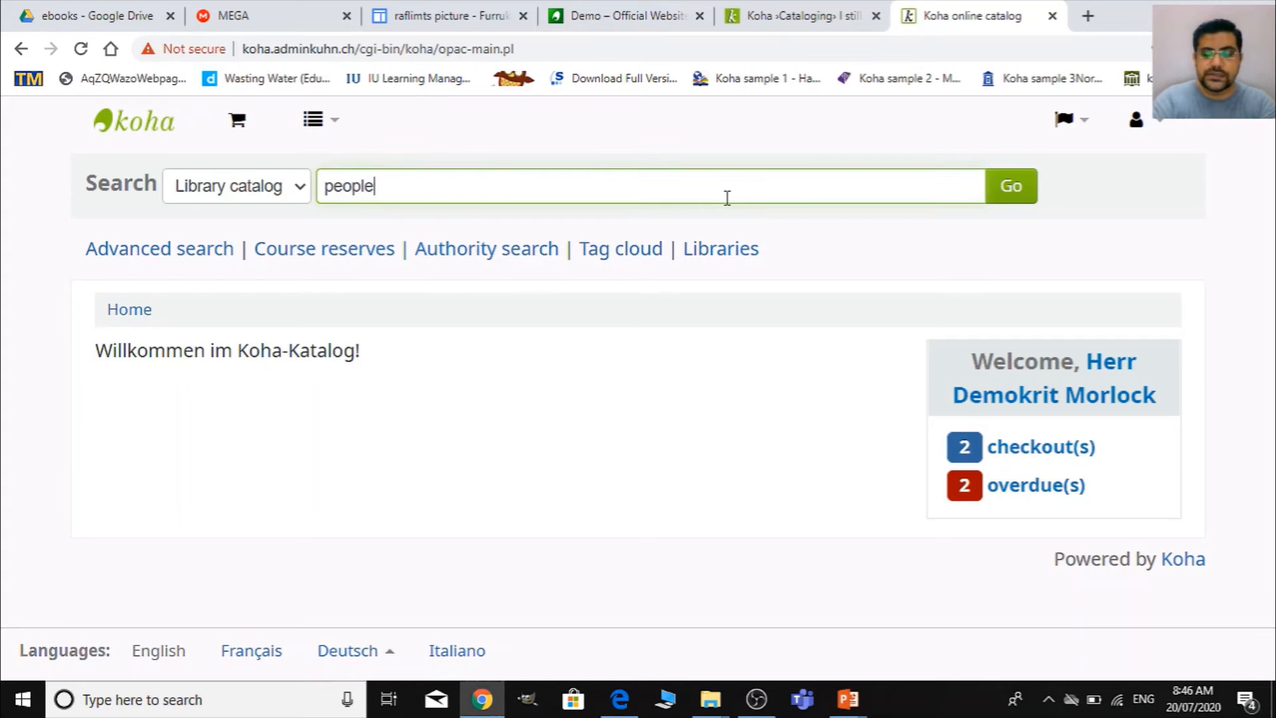
key("Return")
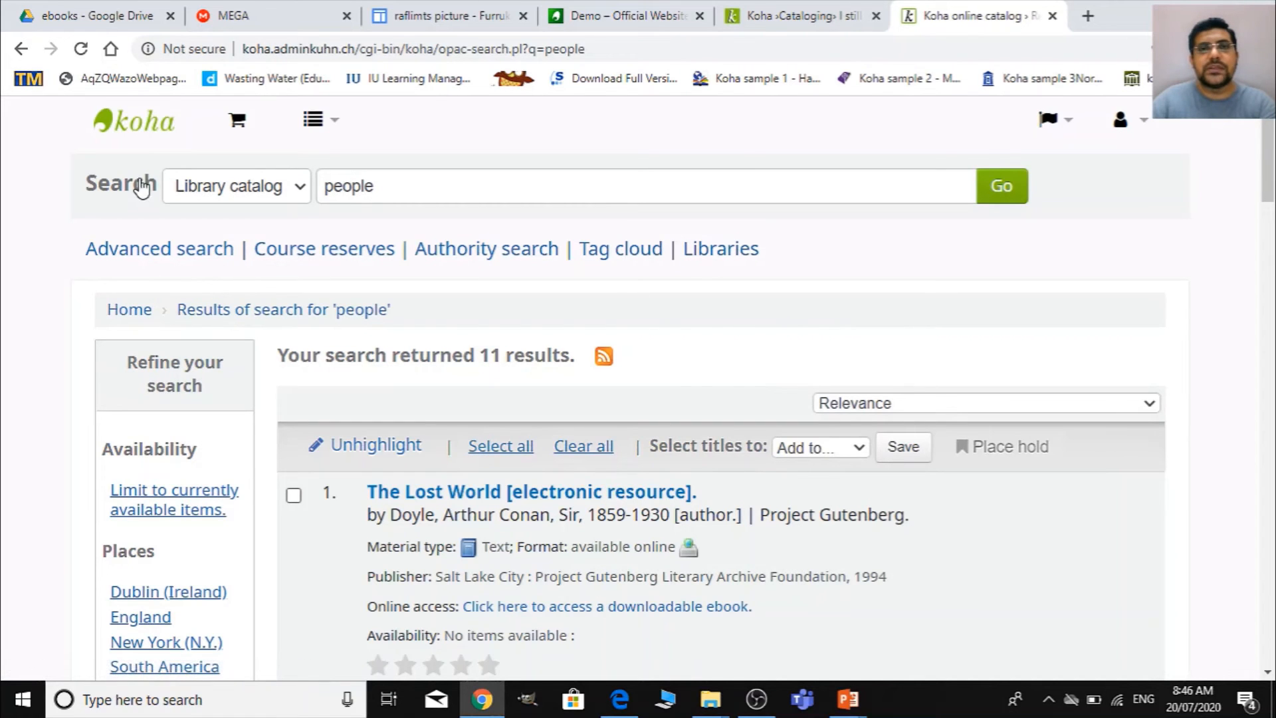
- Look through the search results for Dealing with difficult people and examine its material type, online access link and availability
scroll(770, 449, "down", 4)
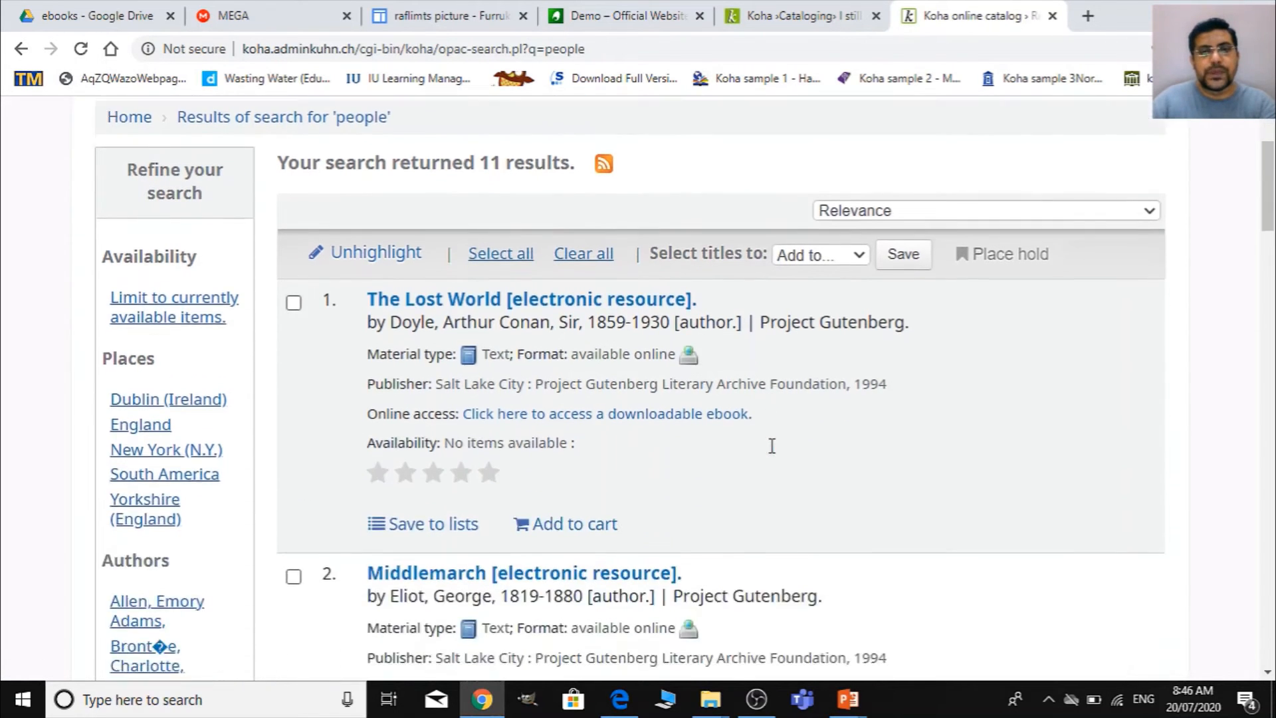
scroll(775, 454, "down", 18)
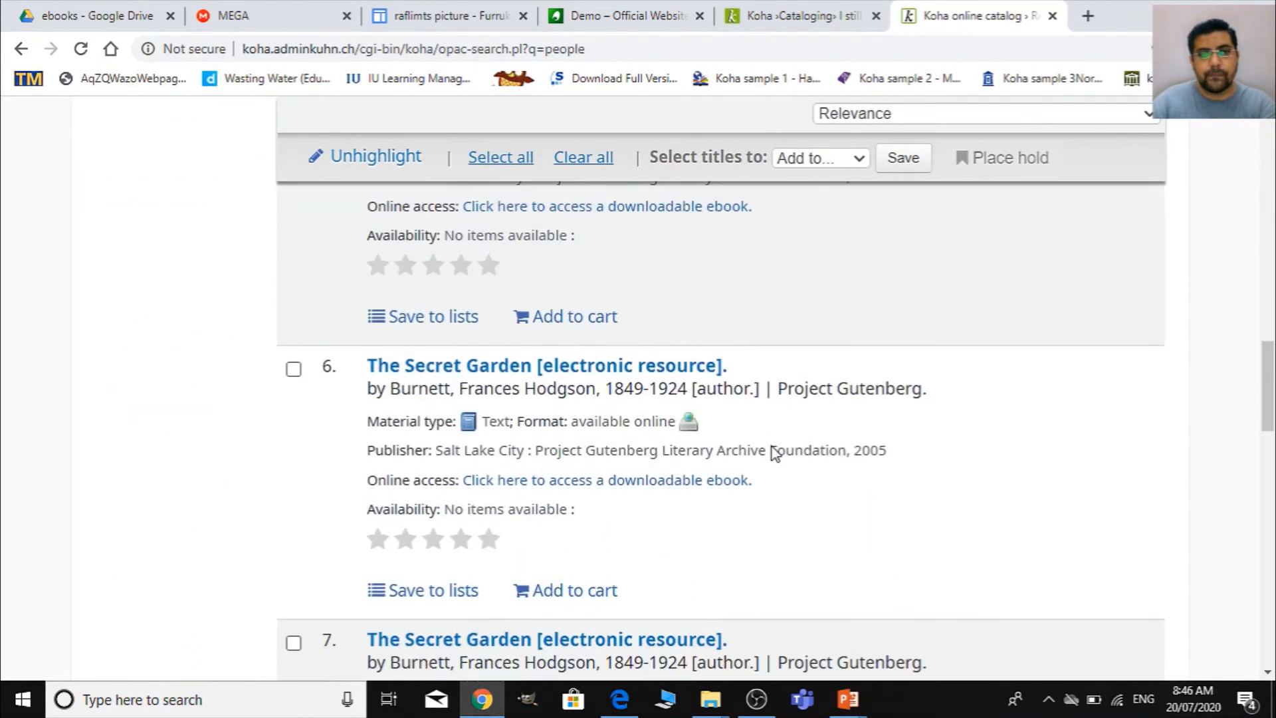
scroll(775, 453, "down", 16)
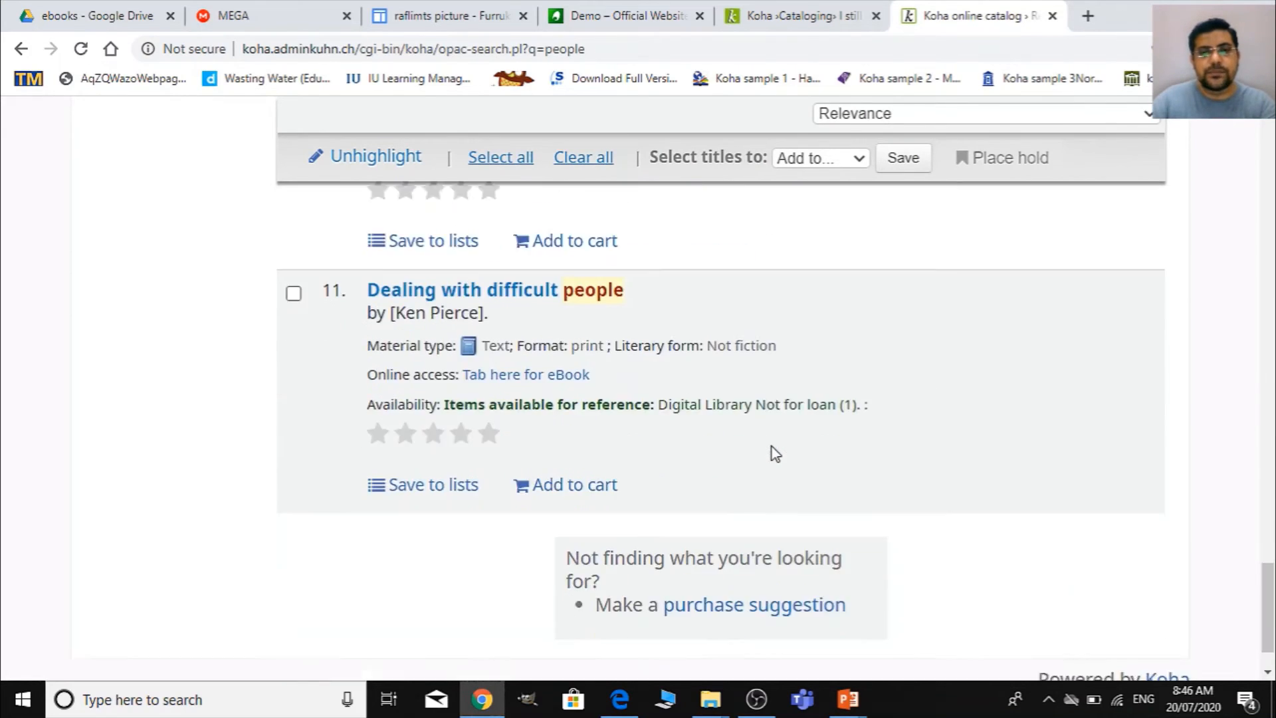
scroll(774, 453, "up", 4)
scroll(704, 484, "down", 4)
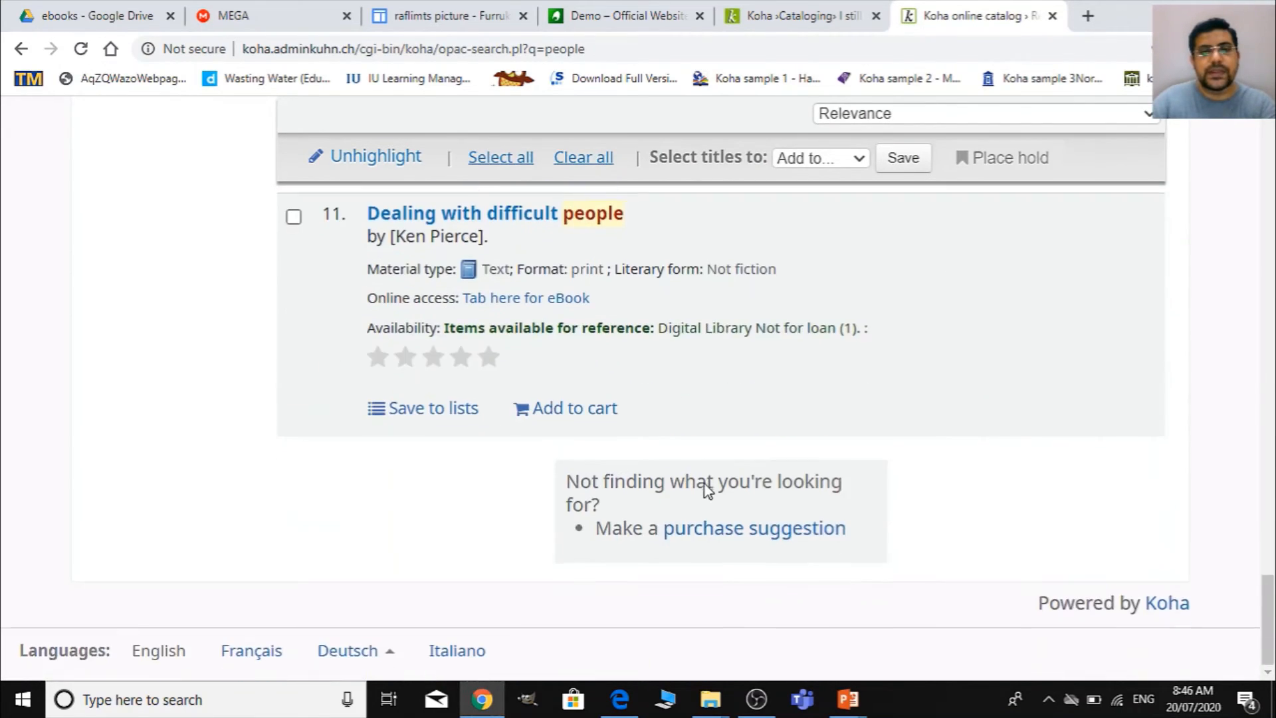
scroll(809, 441, "up", 20)
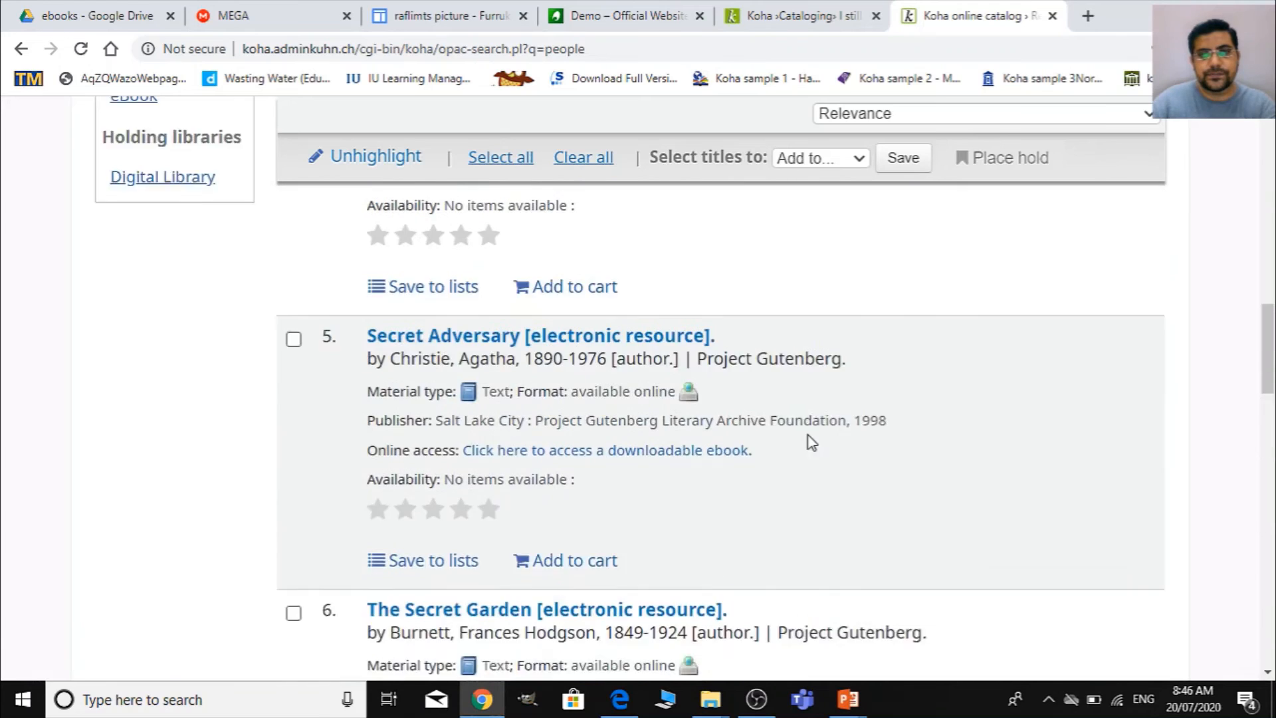
scroll(811, 442, "down", 7)
scroll(810, 442, "down", 20)
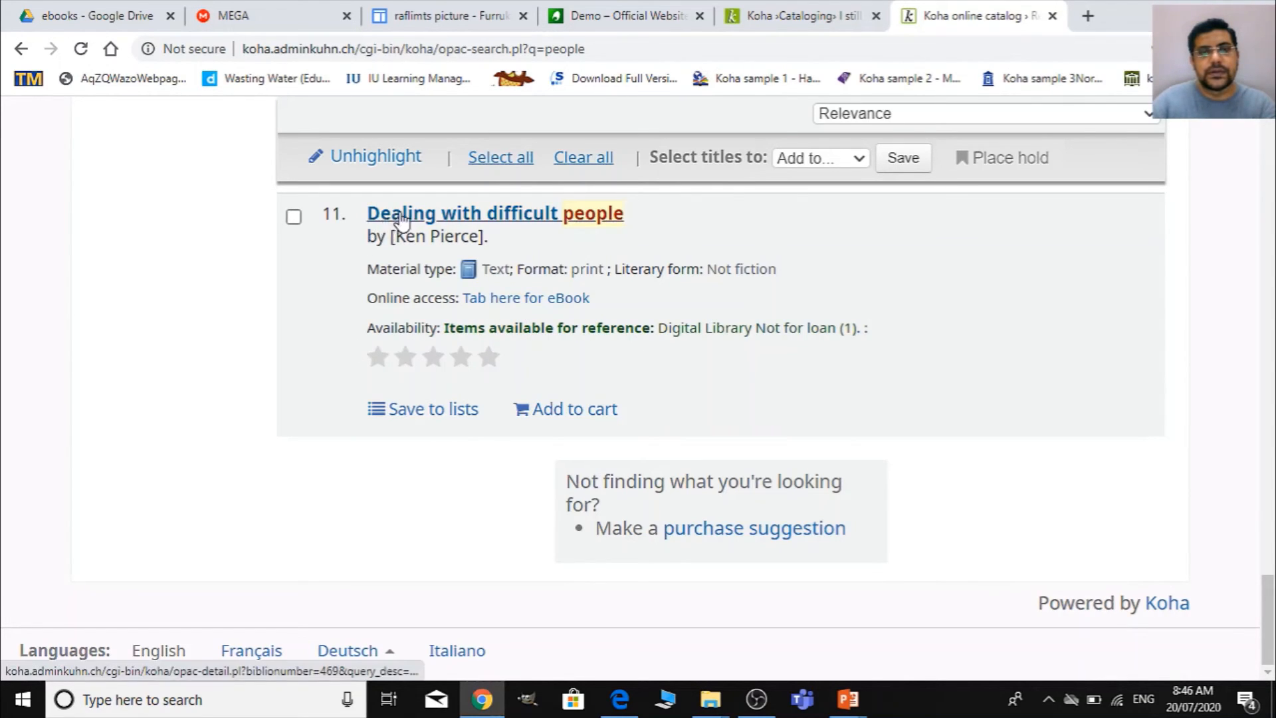
scroll(666, 373, "up", 3)
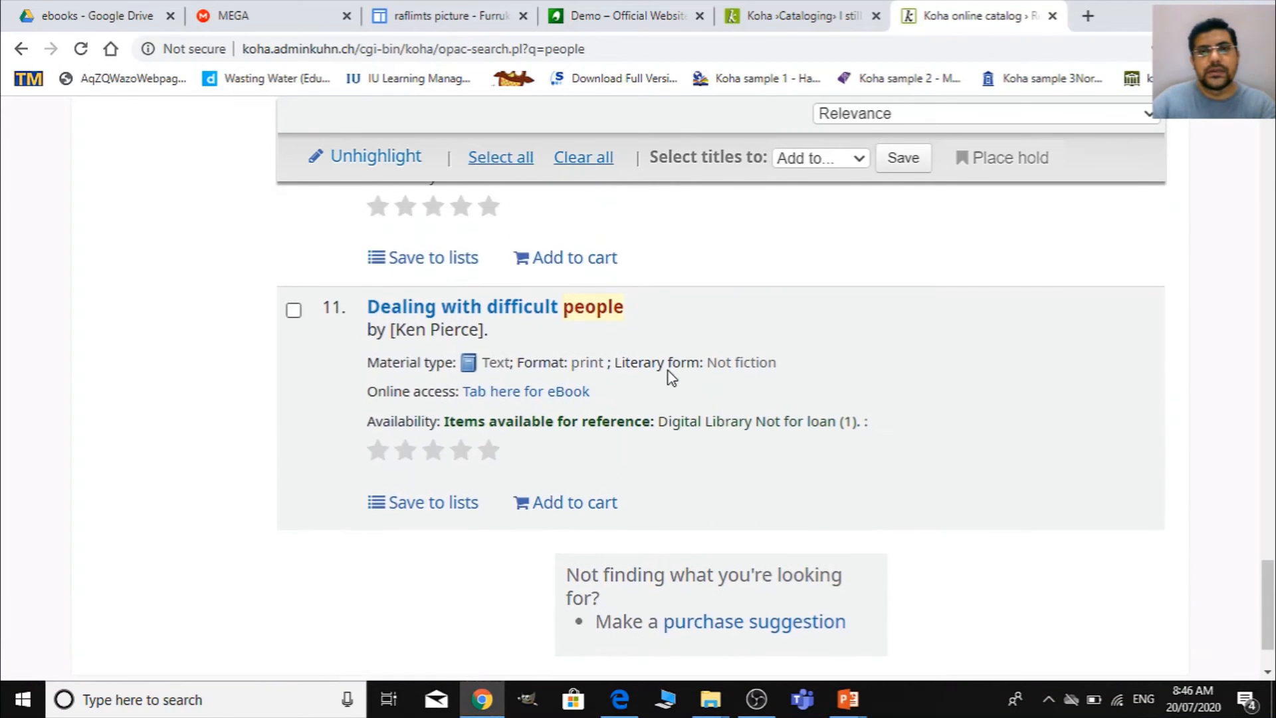
scroll(698, 453, "down", 1)
scroll(699, 475, "down", 2)
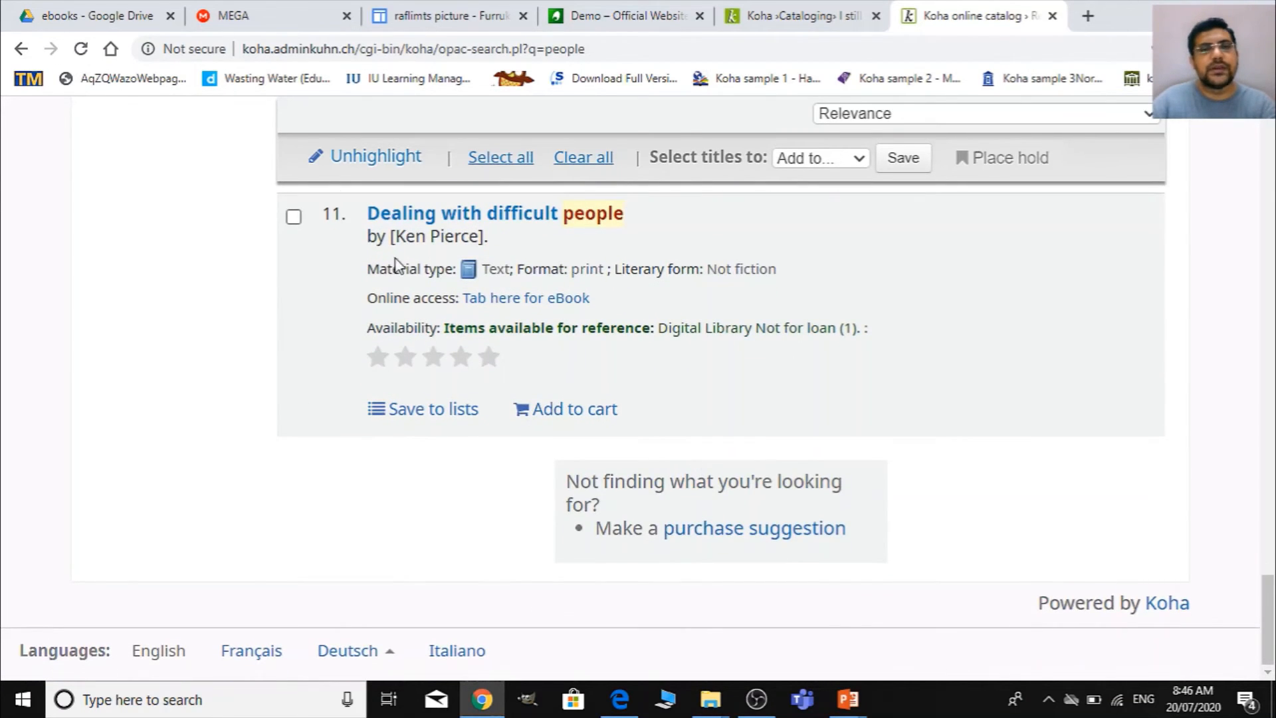
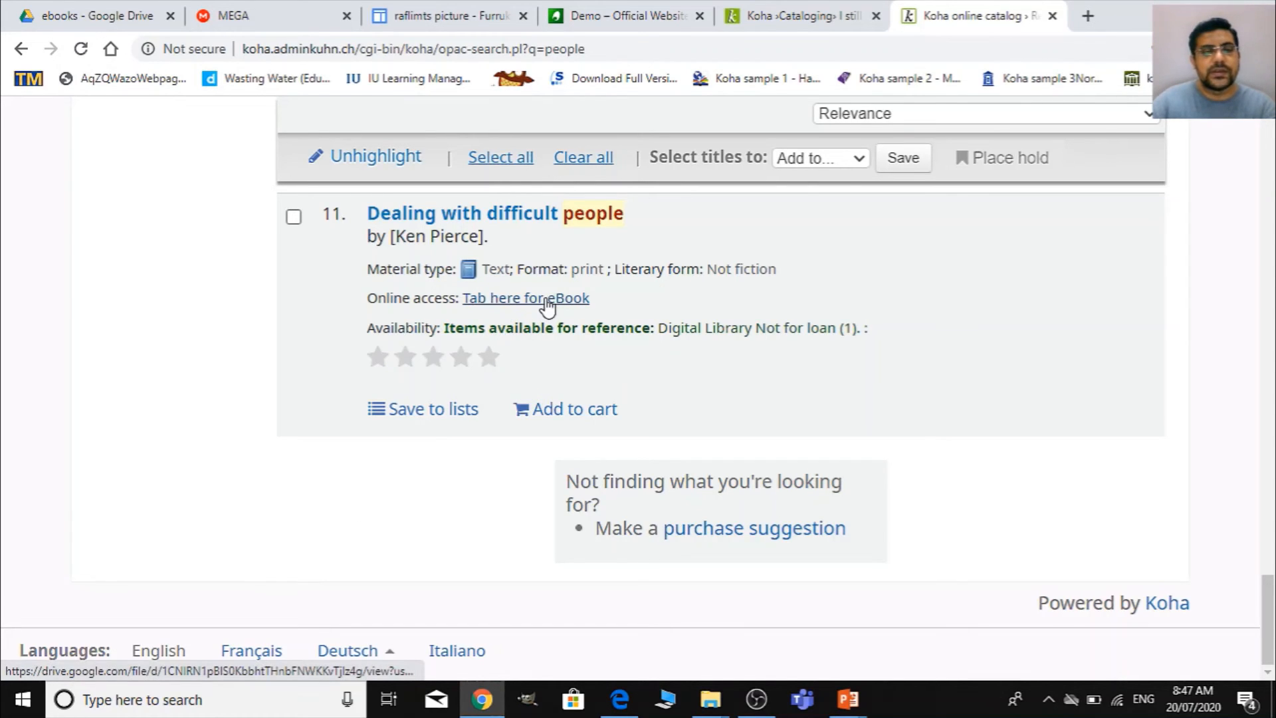
- Open the catalog details of Dealing with difficult people and examine its online resource link and holdings, finishing on the catalog home page
right_click(547, 307)
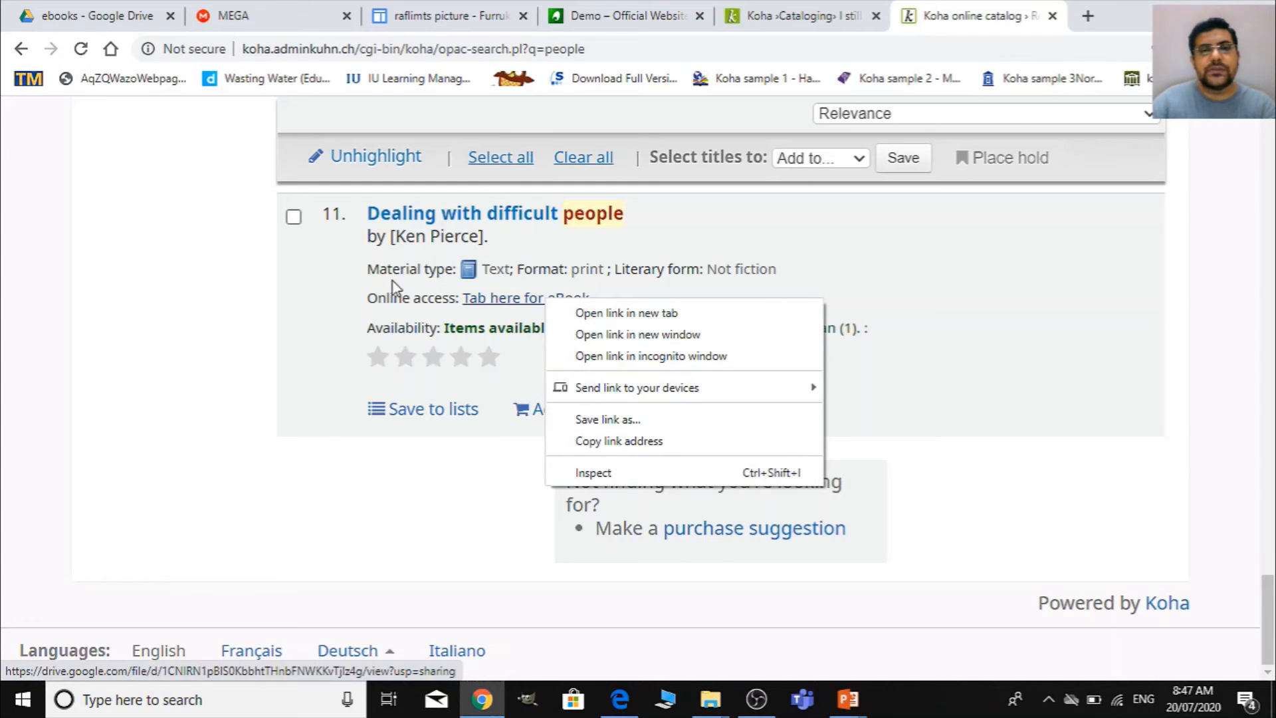
left_click(904, 318)
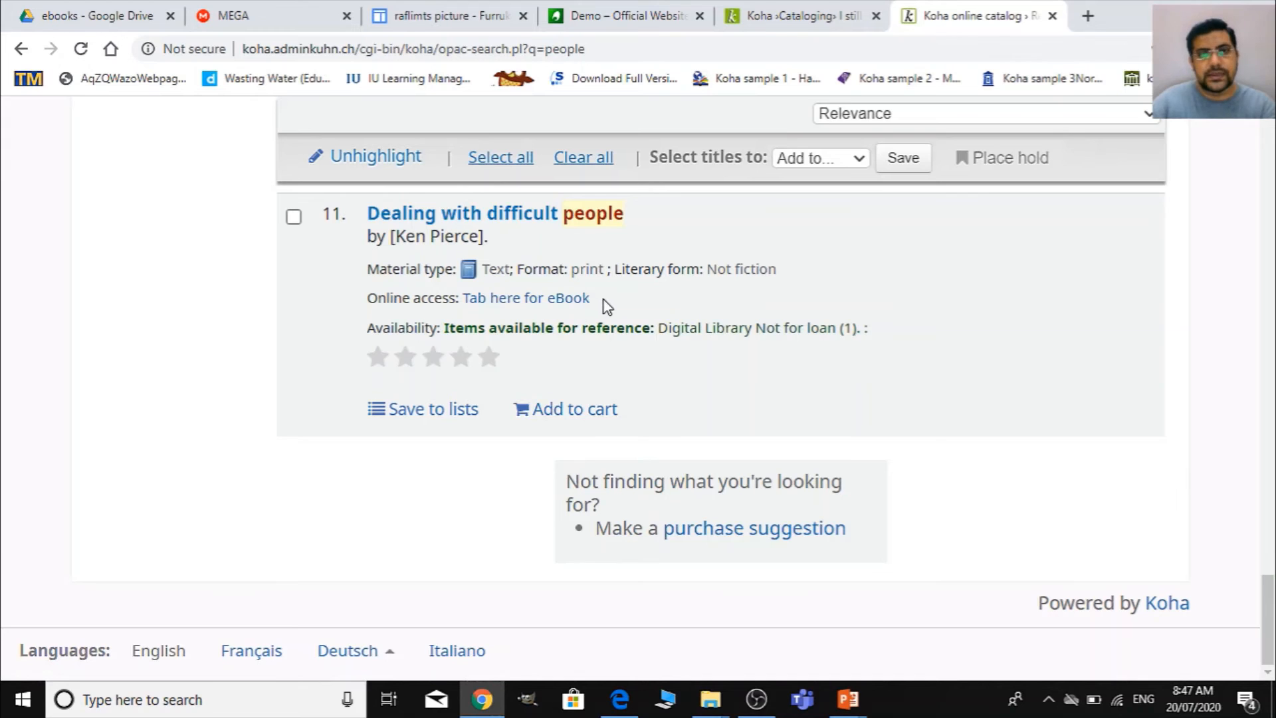
left_click(498, 226)
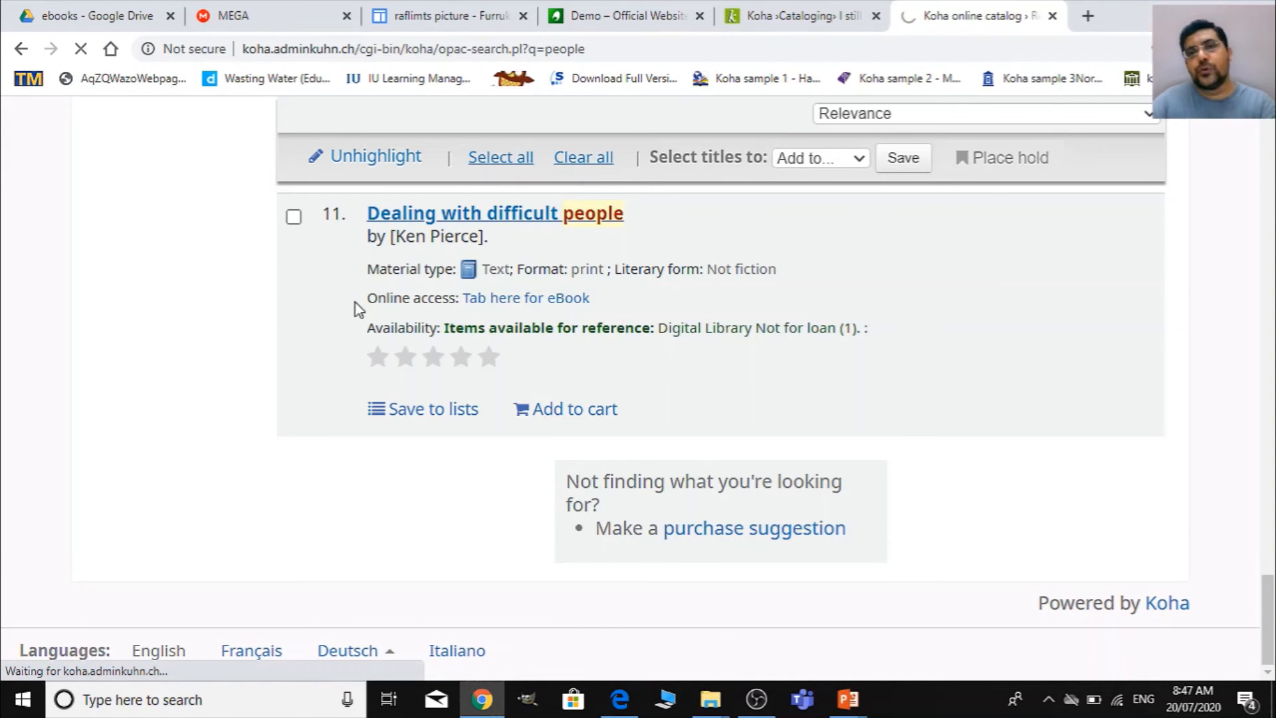
scroll(495, 432, "down", 4)
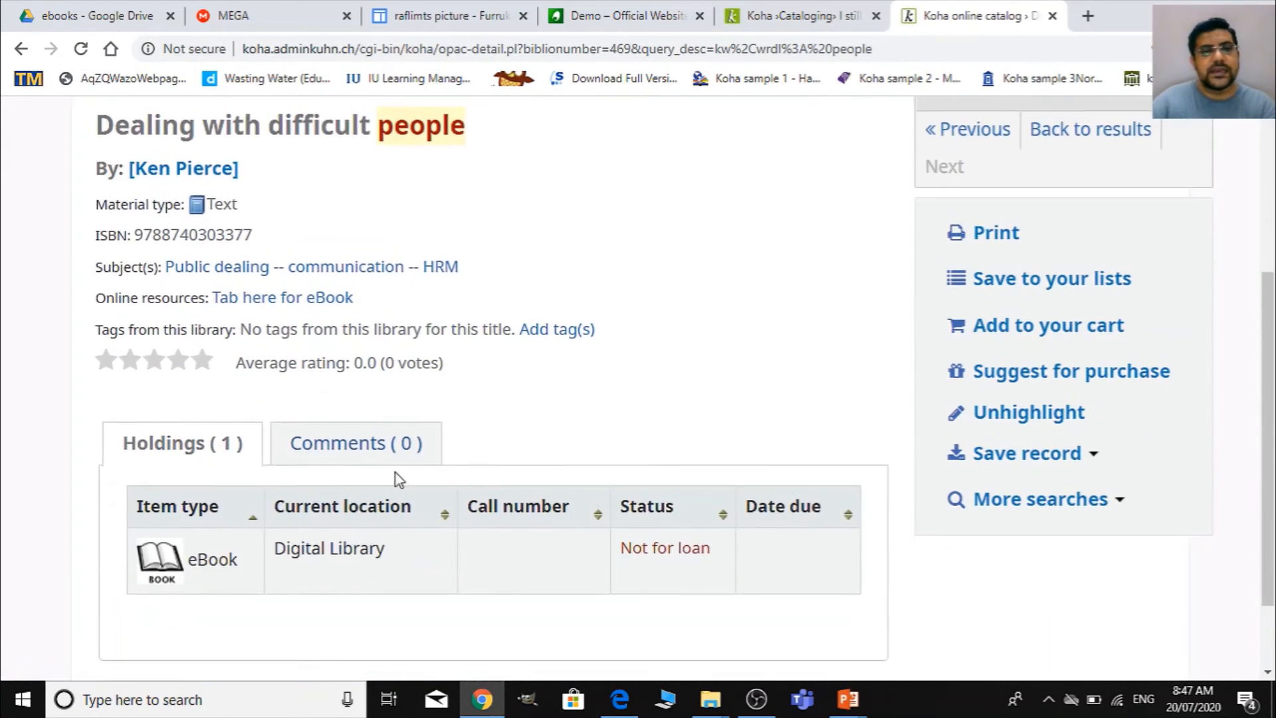
scroll(396, 472, "down", 2)
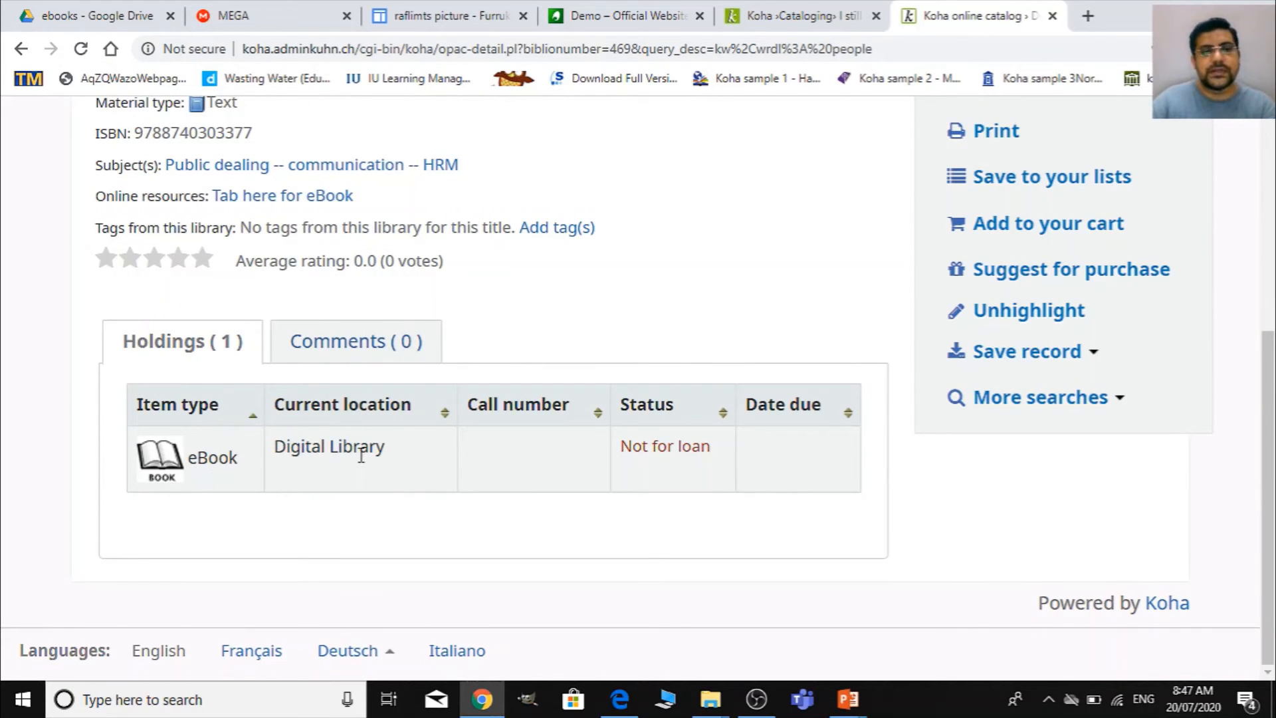
scroll(329, 493, "up", 2)
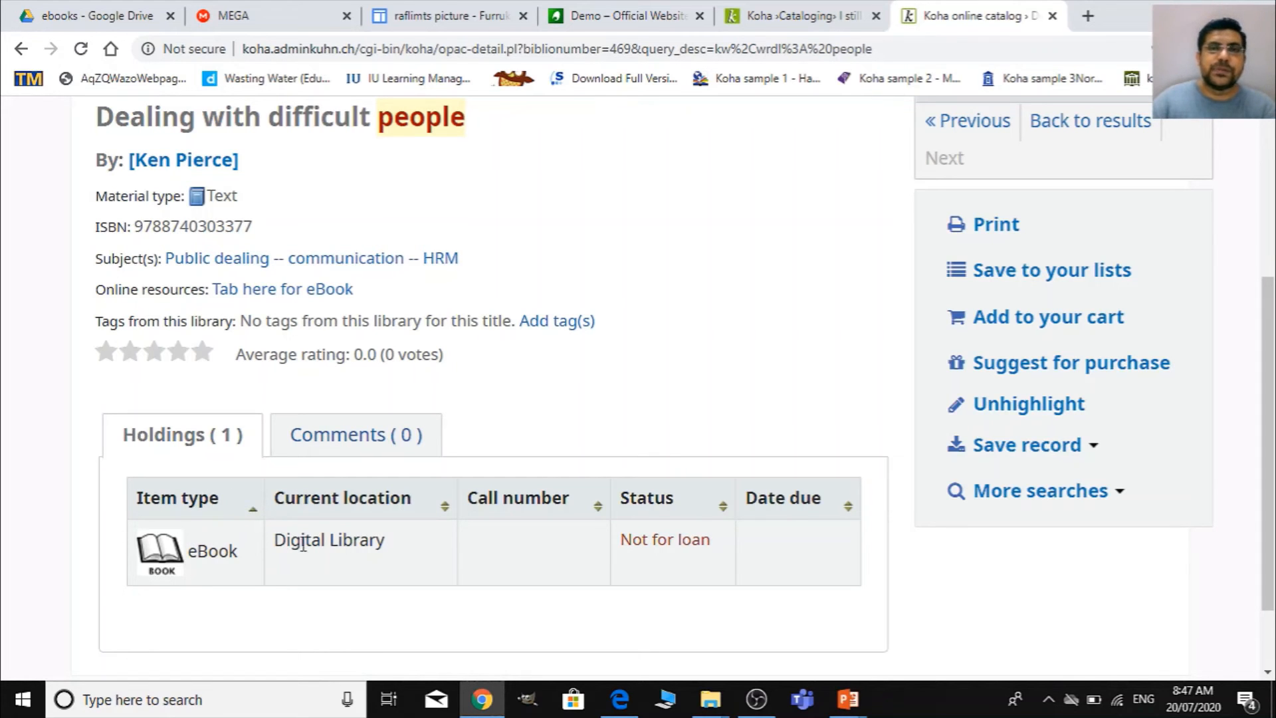
scroll(304, 542, "up", 3)
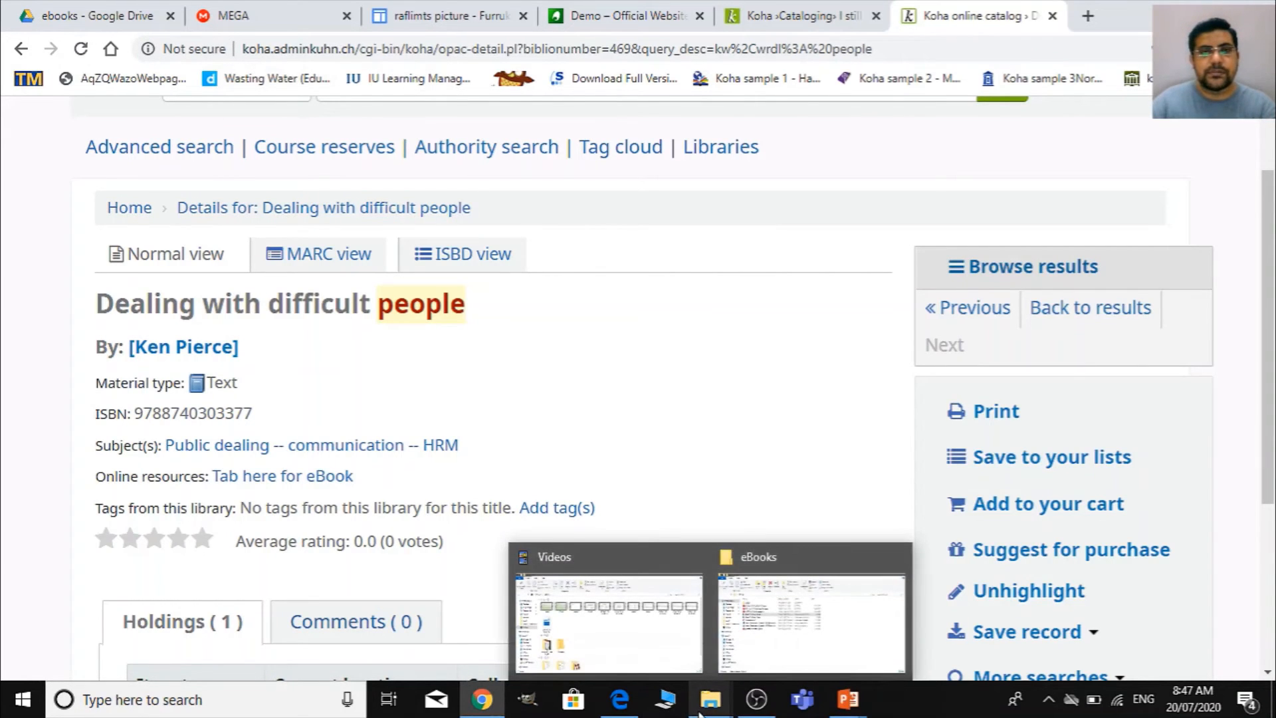
scroll(427, 435, "up", 2)
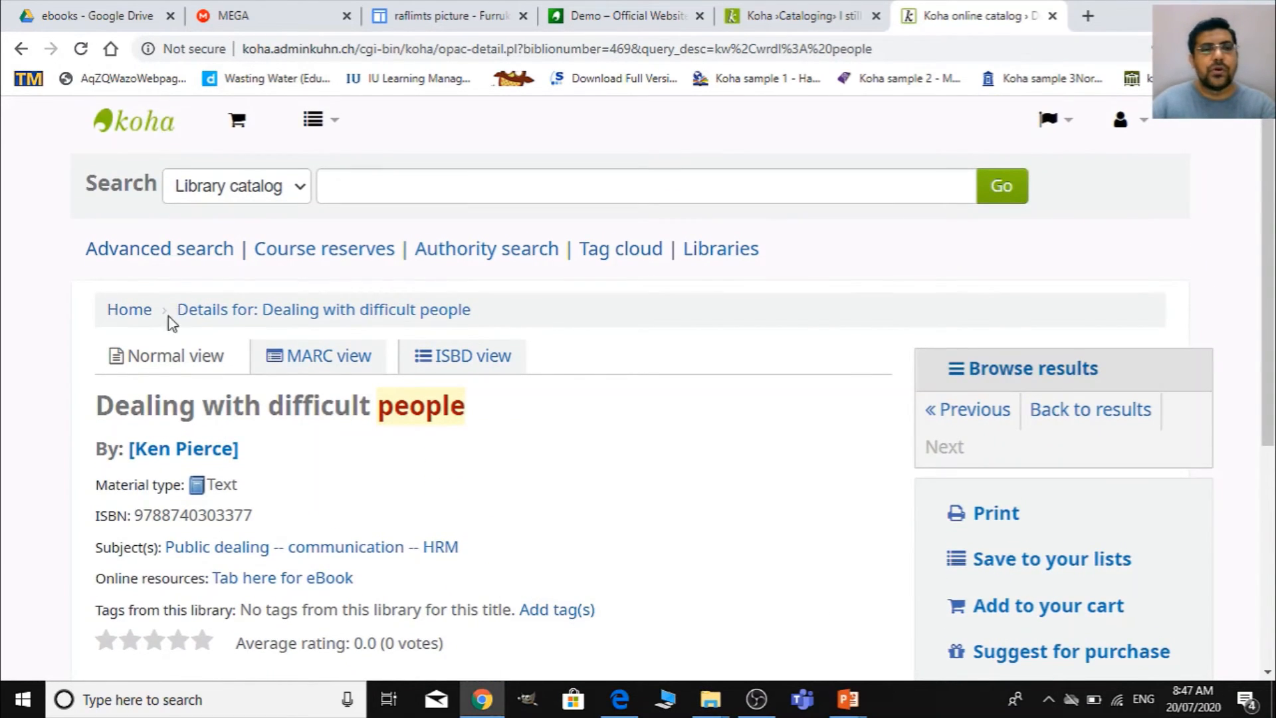
left_click(137, 312)
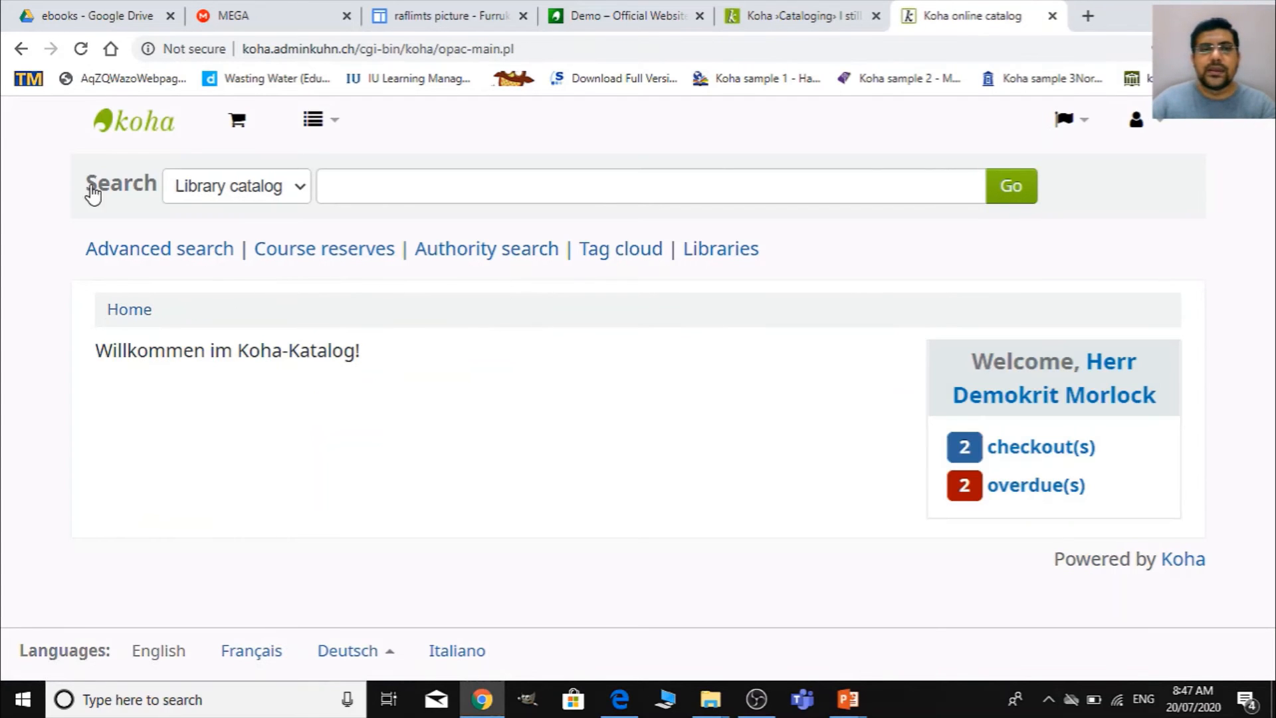
- Switch to the Koha staff client and open the OPAC section of the global system preferences in Koha administration
key("ctrl+shift+Tab")
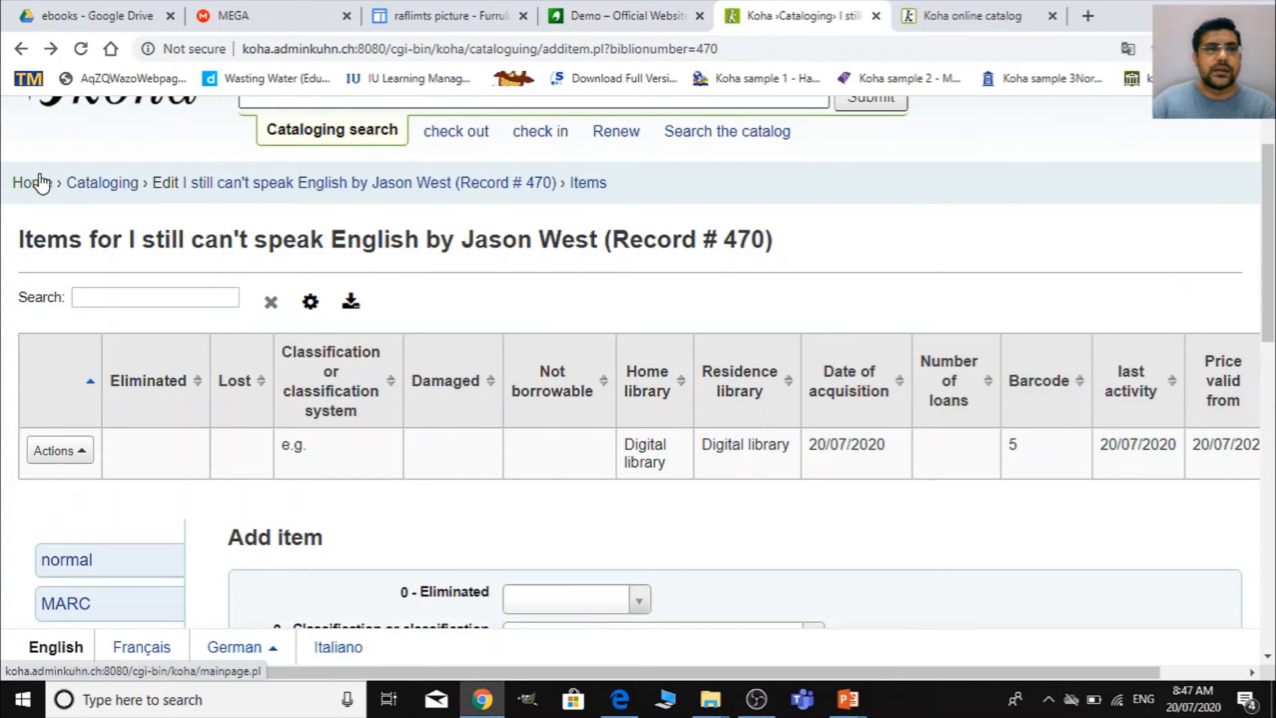
left_click(40, 183)
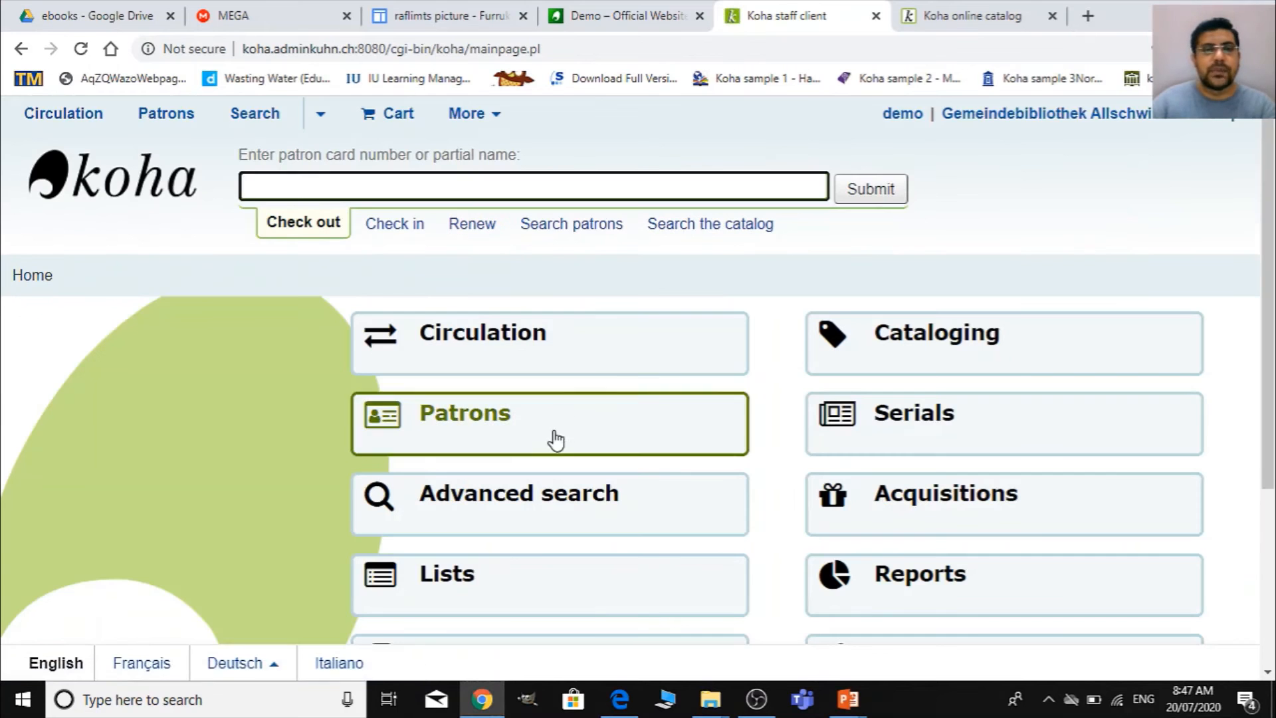
scroll(842, 447, "down", 3)
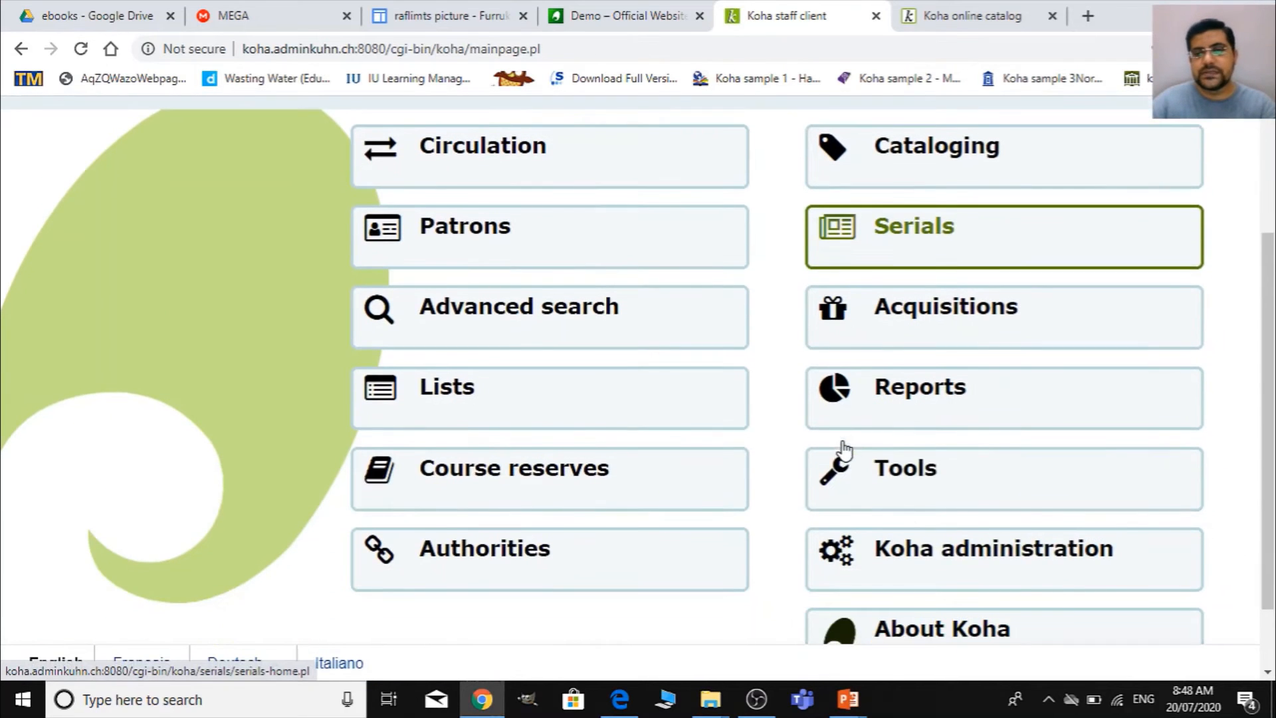
left_click(908, 550)
scroll(339, 456, "down", 3)
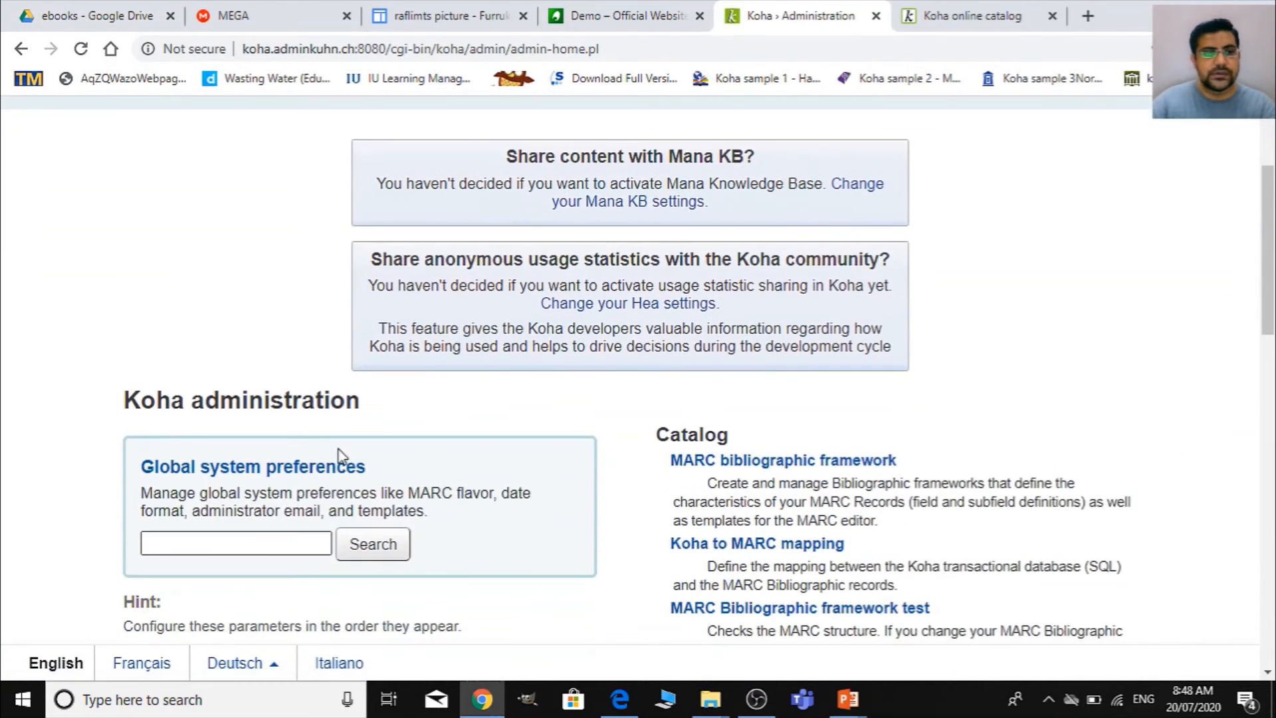
left_click(299, 467)
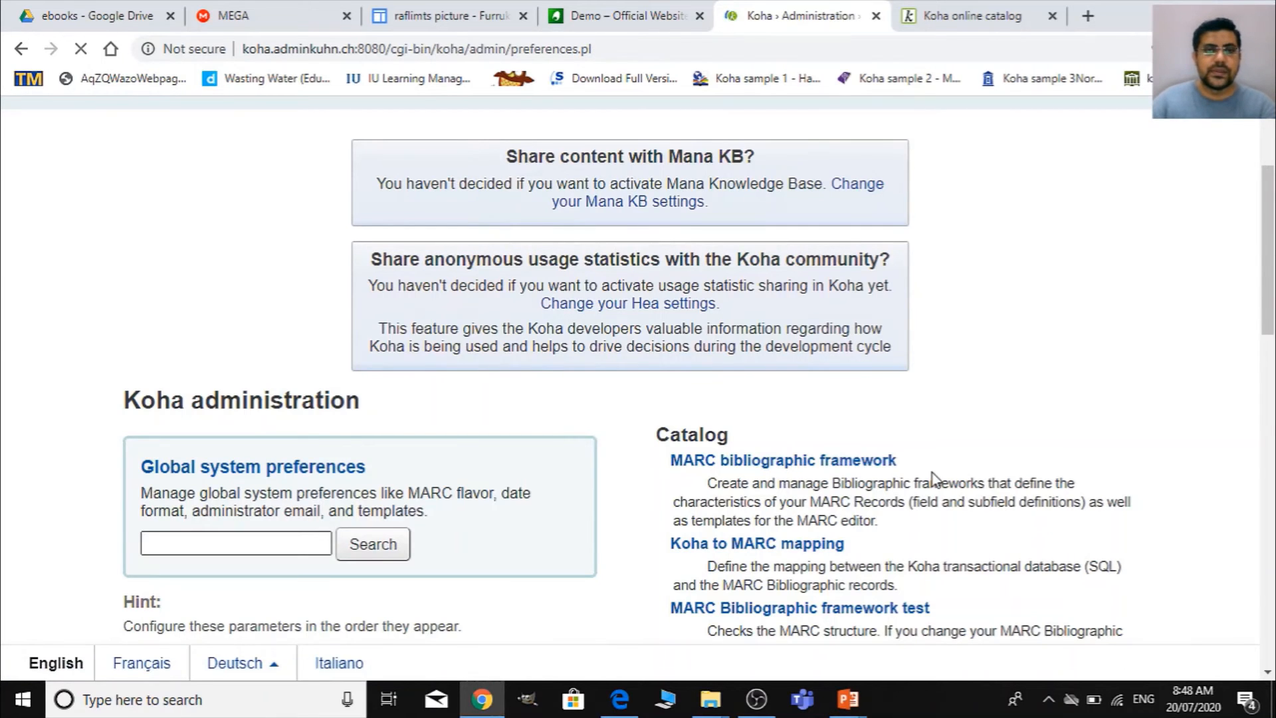
scroll(640, 450, "down", 5)
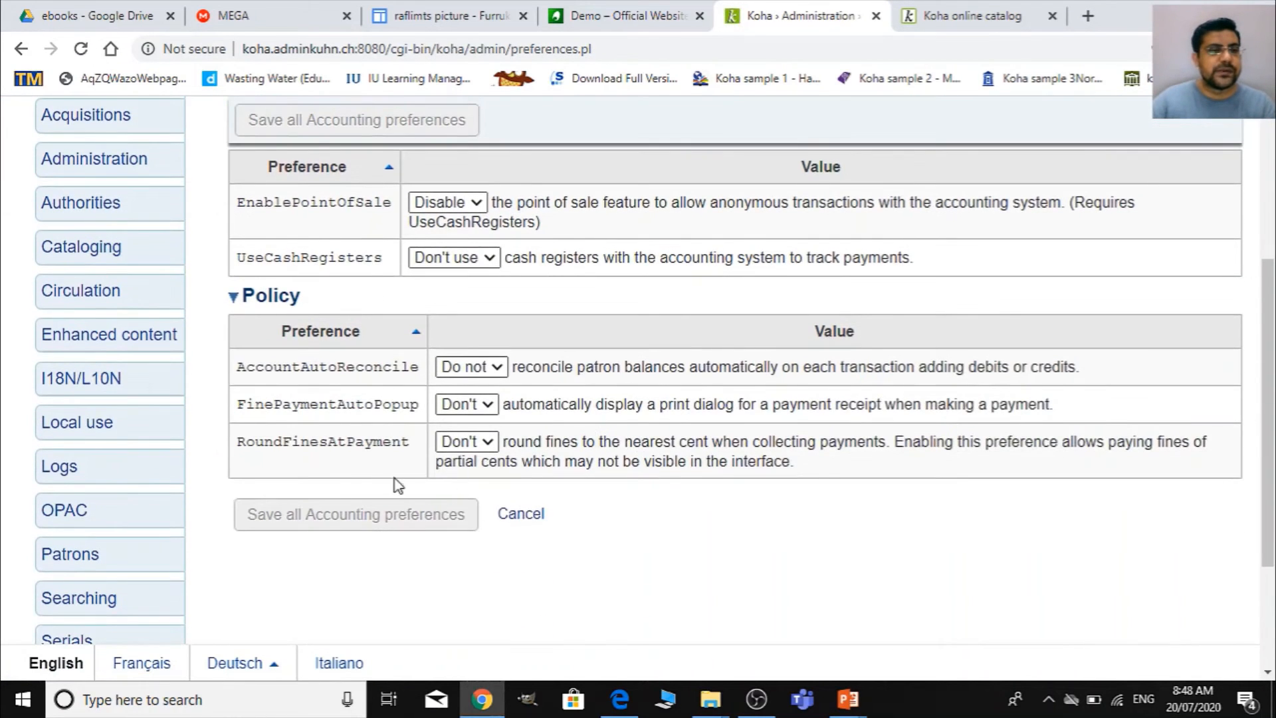
scroll(395, 478, "down", 3)
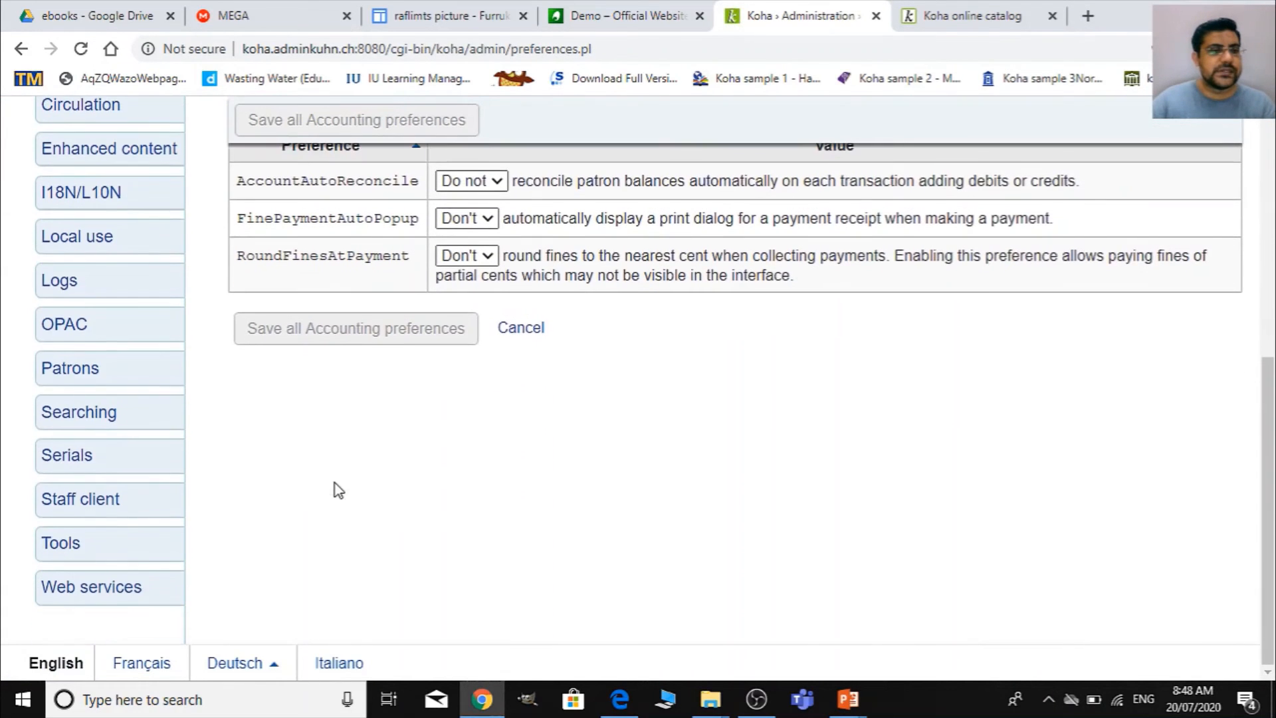
left_click(98, 336)
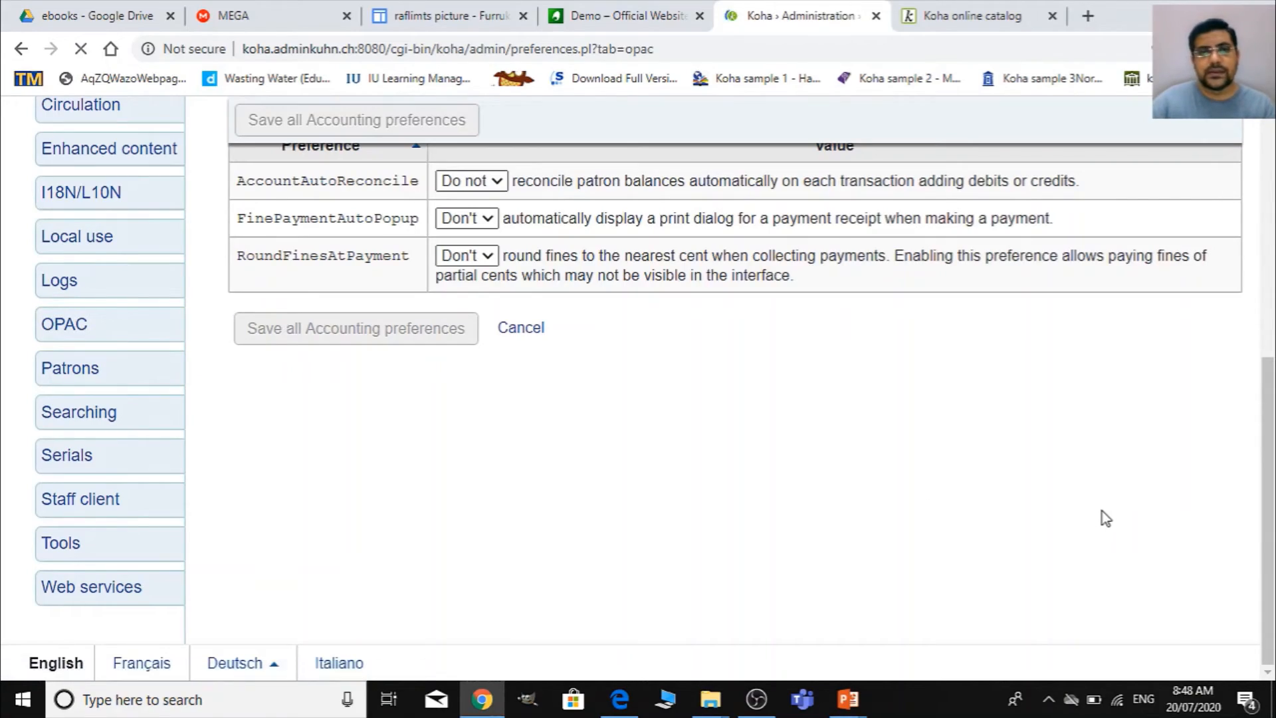
- Find the OPACUserJS preference and open its JavaScript content for editing
scroll(576, 495, "down", 15)
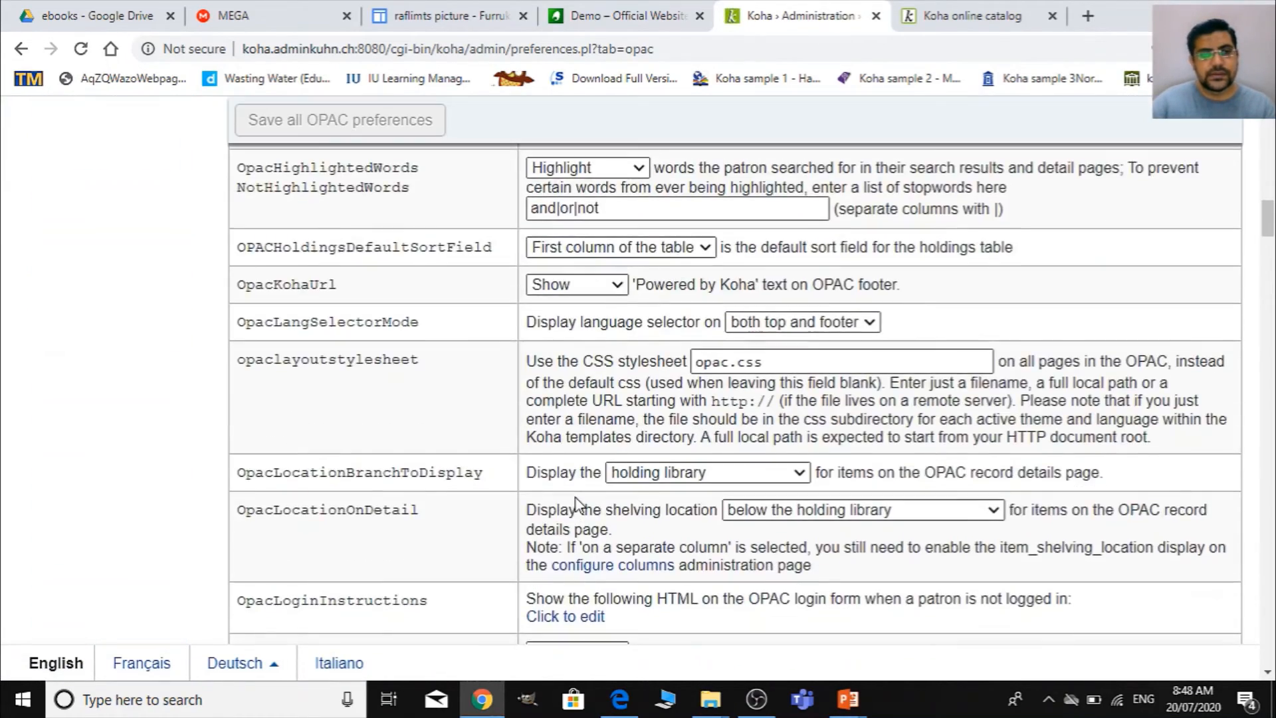
scroll(575, 503, "down", 10)
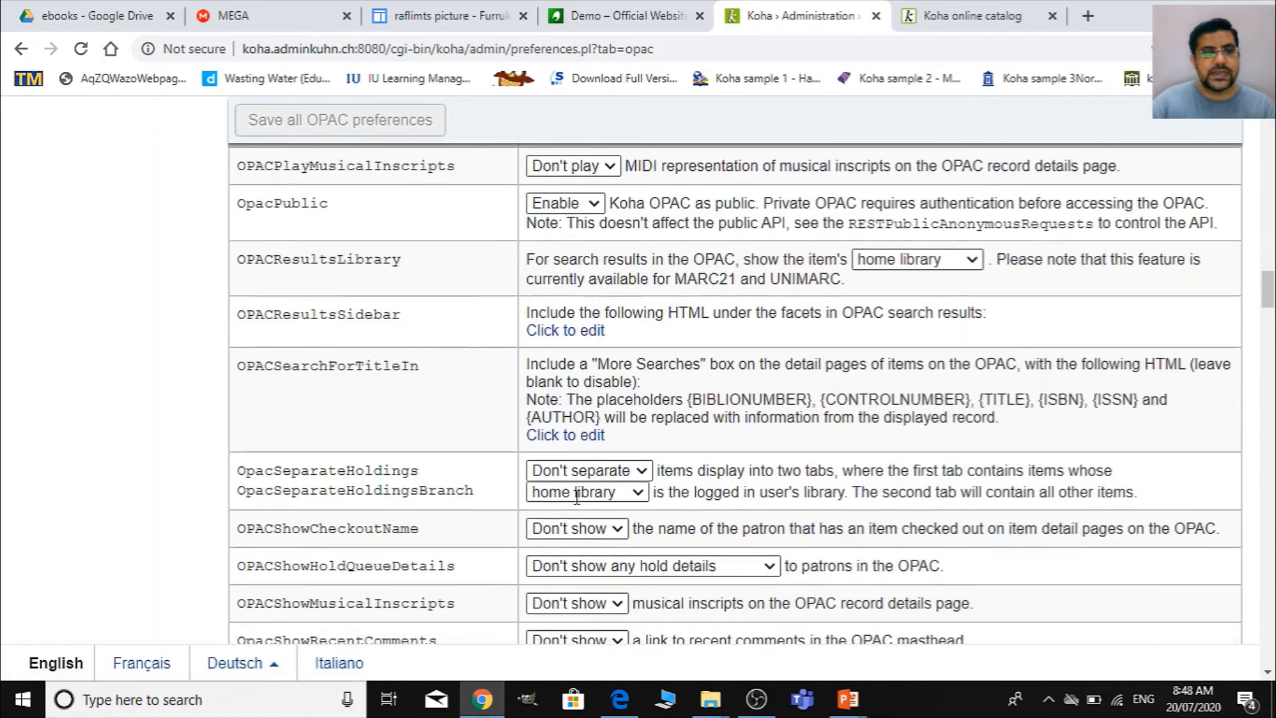
scroll(576, 503, "down", 4)
scroll(545, 495, "down", 4)
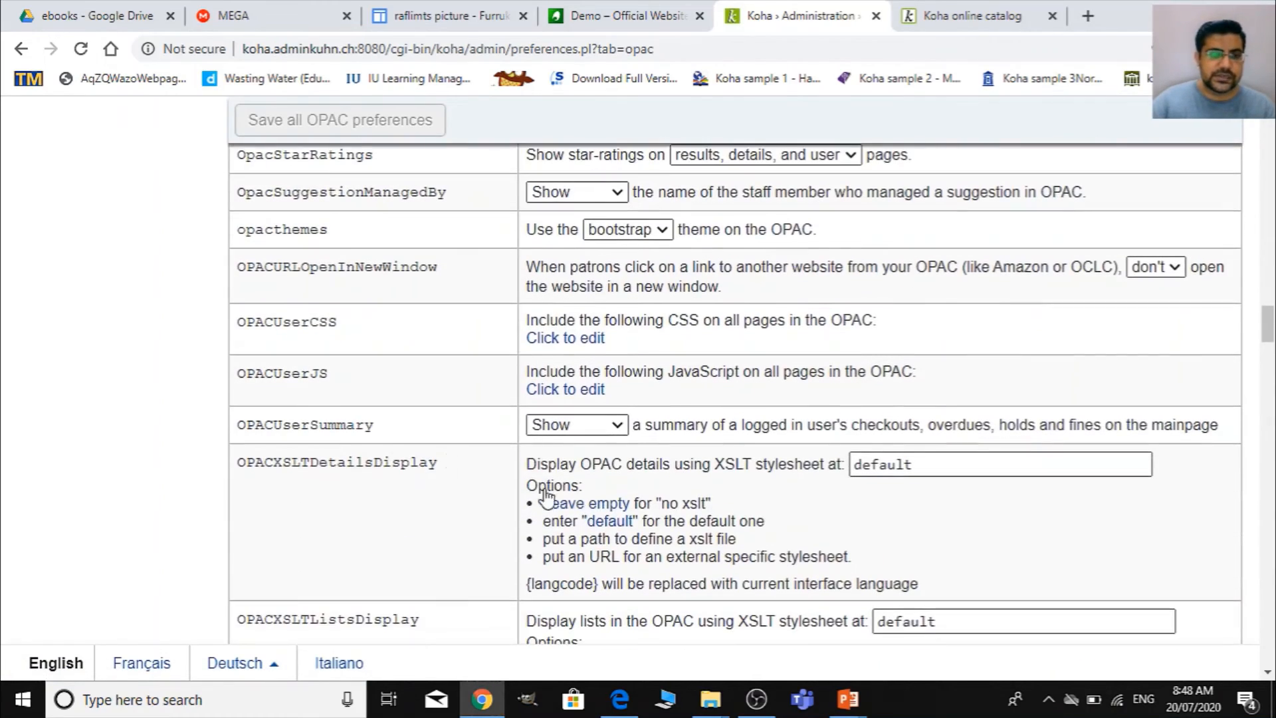
scroll(442, 383, "up", 1, "ctrl")
scroll(392, 425, "down", 4)
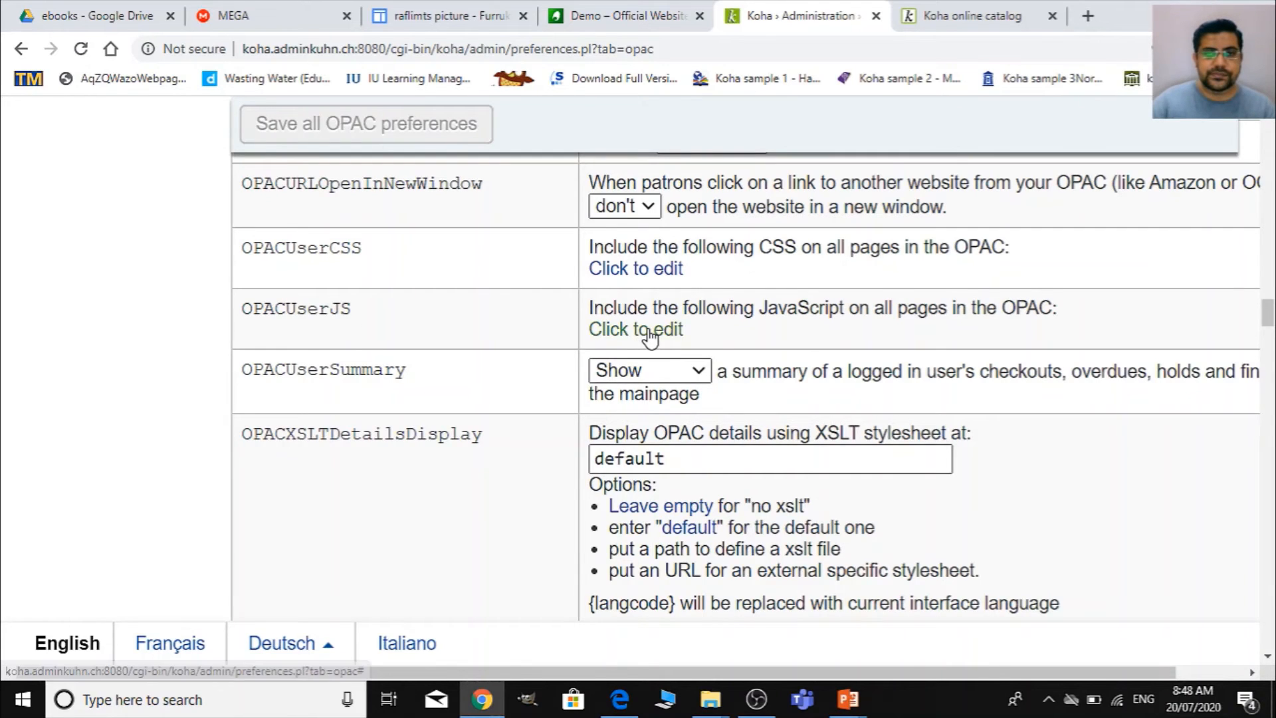
left_click(675, 329)
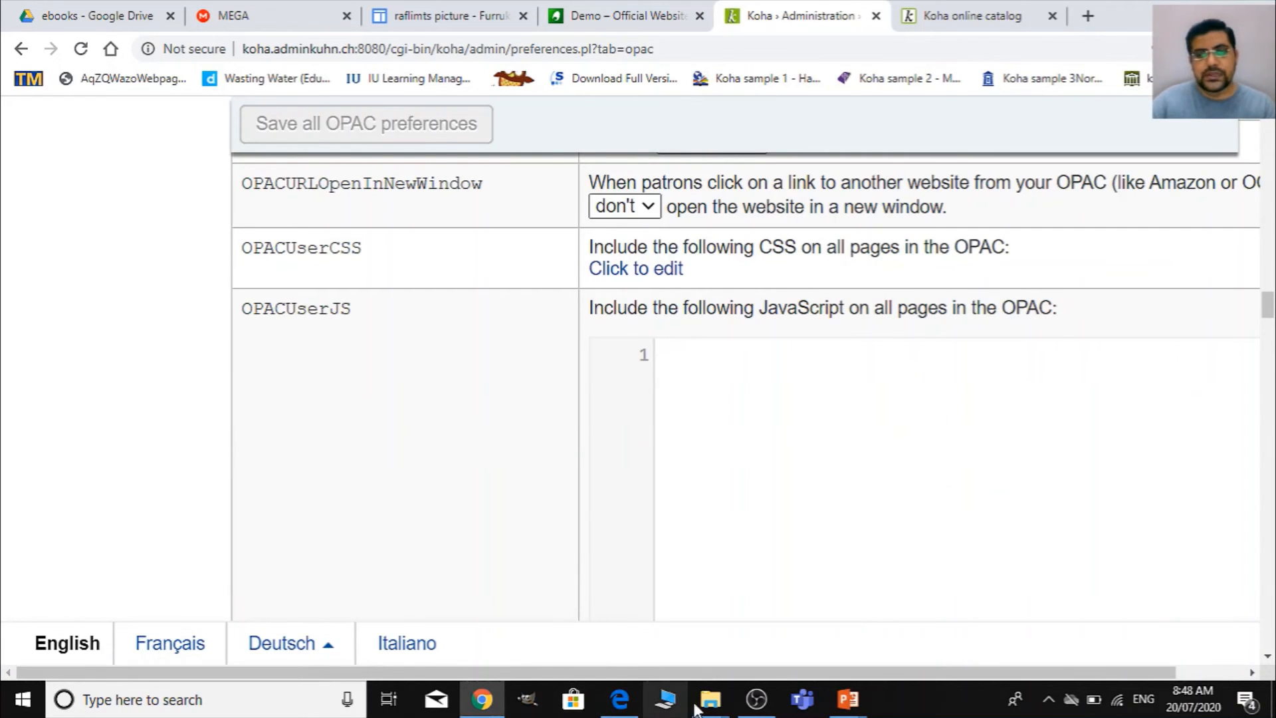
- Switch to the eBooks folder in File Explorer and open the Koha E-Library Script document in Word
mouse_move(710, 699)
left_click(816, 610)
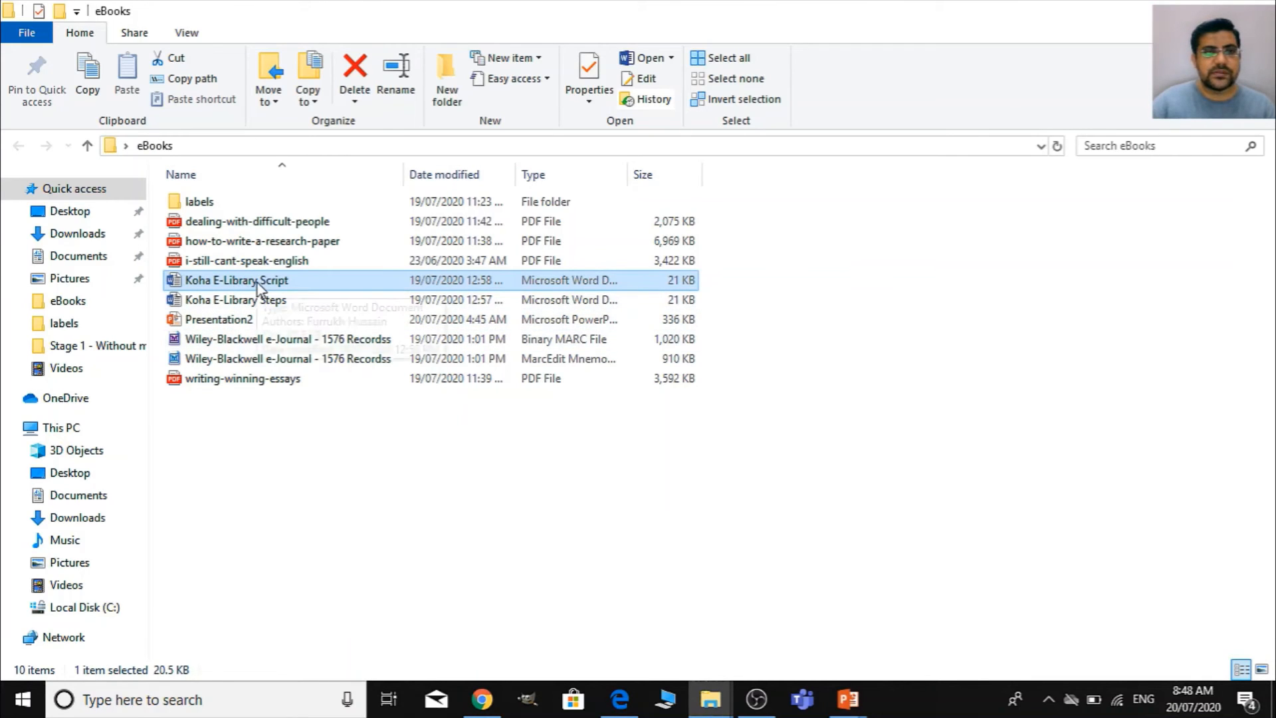
double_click(265, 280)
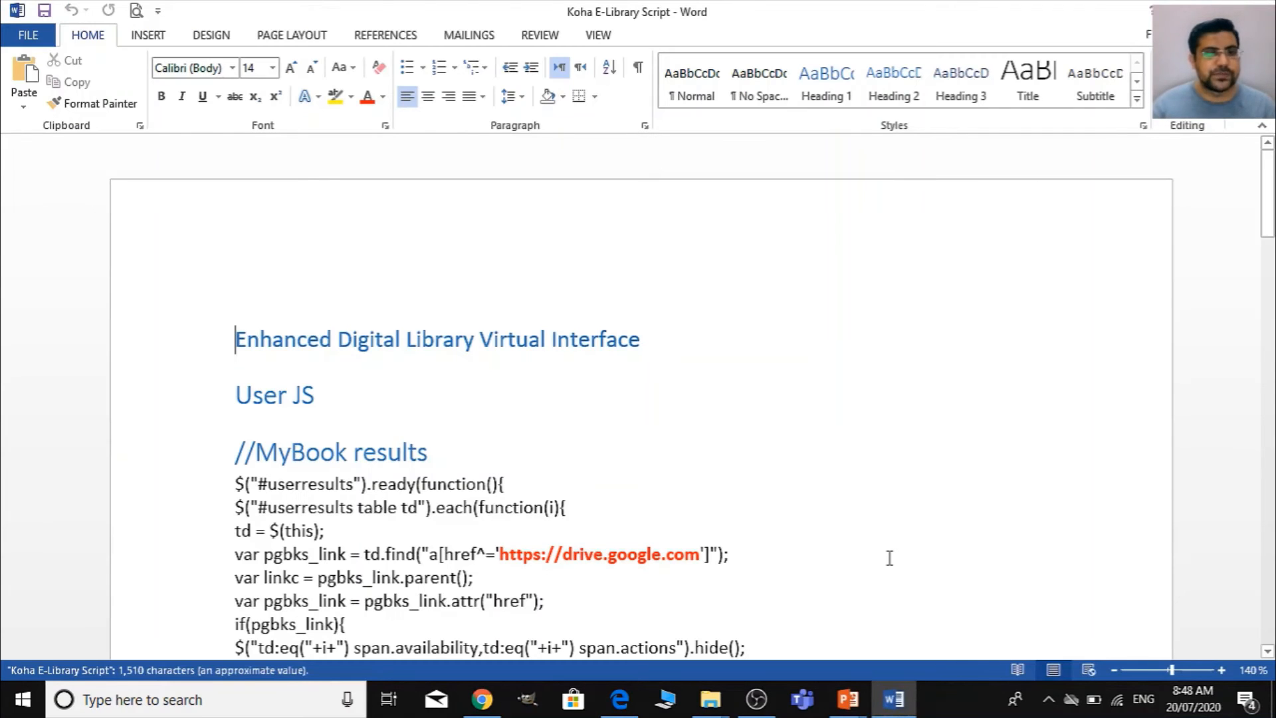
- Read through the User JS code for MyBook results and MyBook detail, and highlight the MyBook results heading
scroll(797, 543, "up", 5, "ctrl")
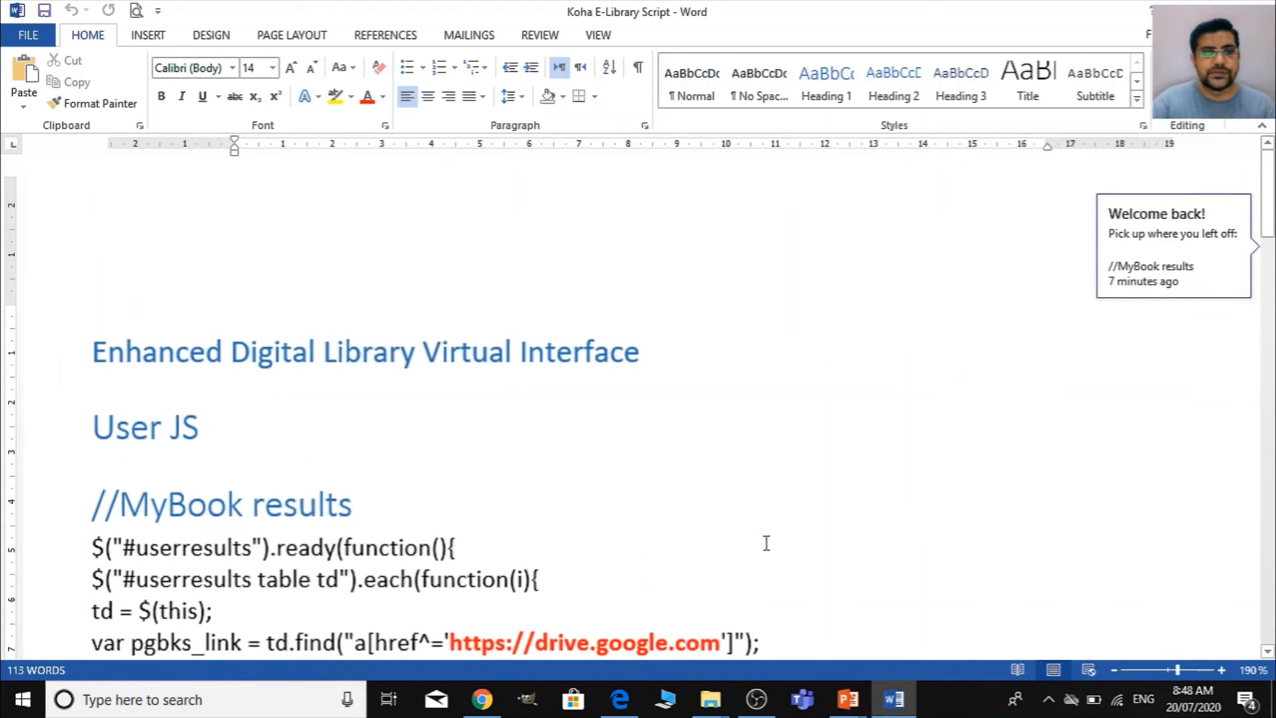
scroll(743, 505, "down", 4)
left_click_drag(842, 655, 623, 653)
scroll(665, 498, "down", 3)
scroll(618, 486, "up", 3)
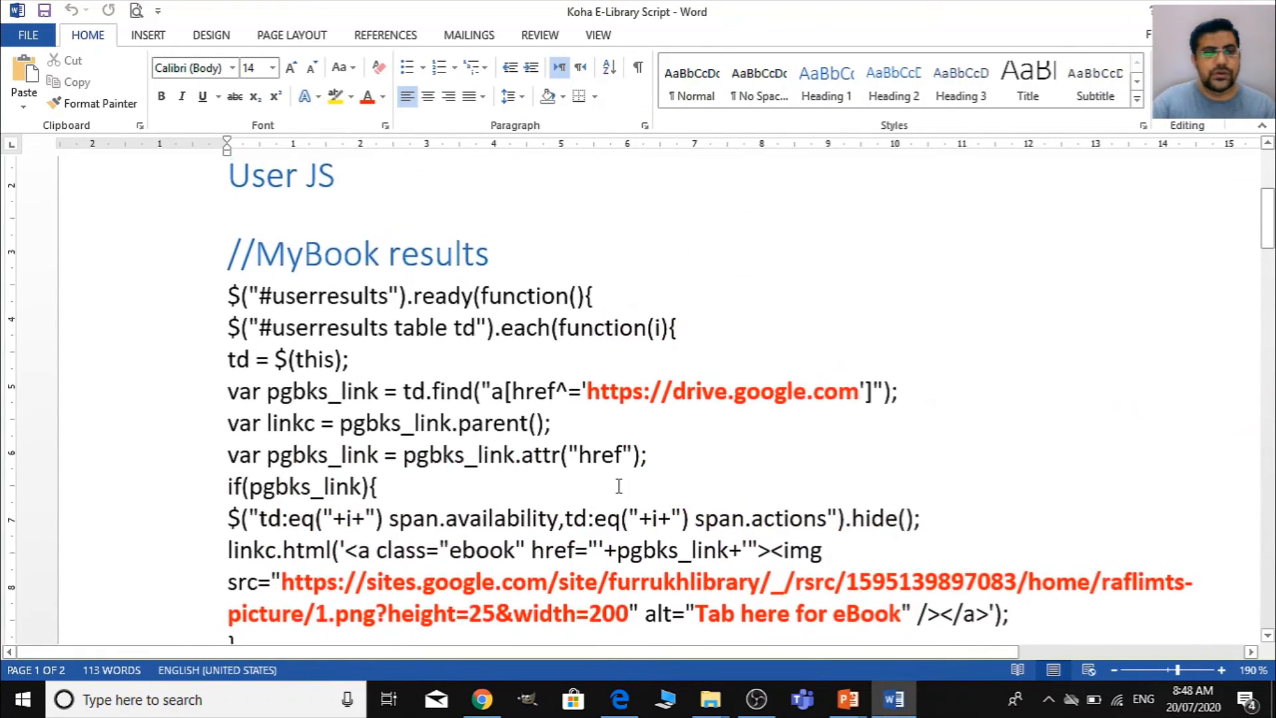
scroll(618, 485, "down", 1)
scroll(618, 486, "down", 3, "ctrl")
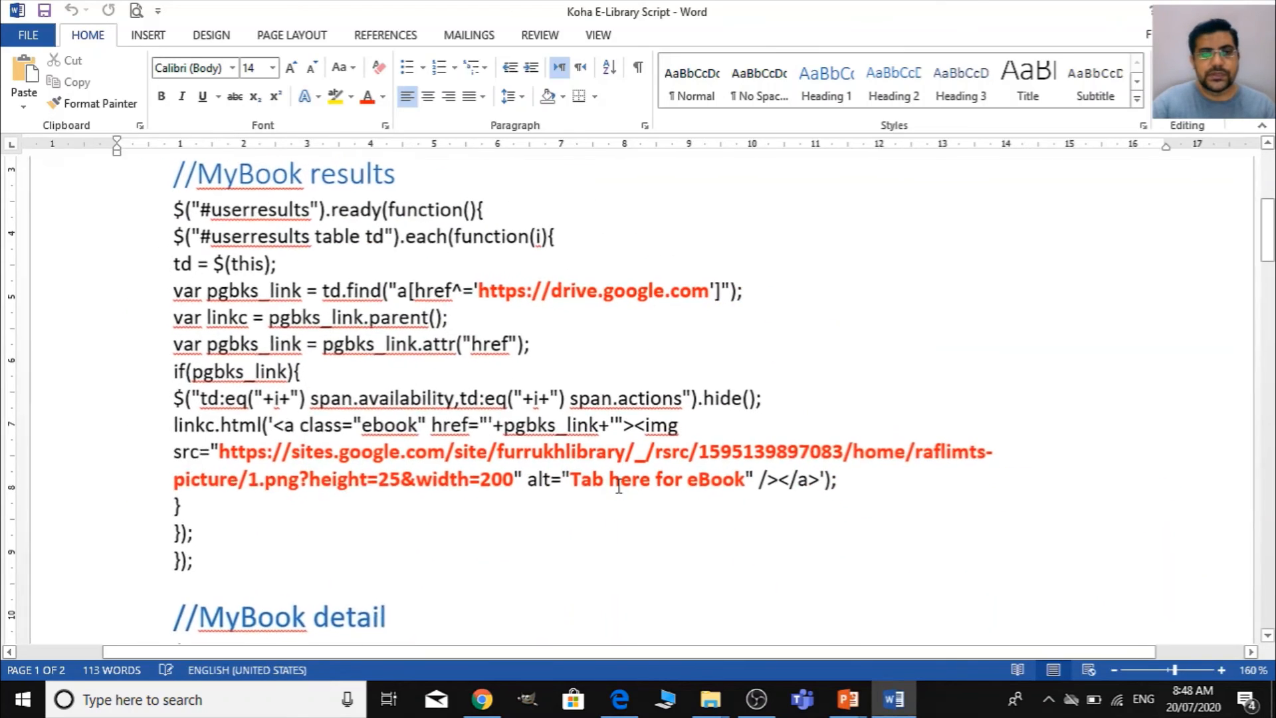
scroll(618, 486, "down", 5)
scroll(618, 486, "up", 2)
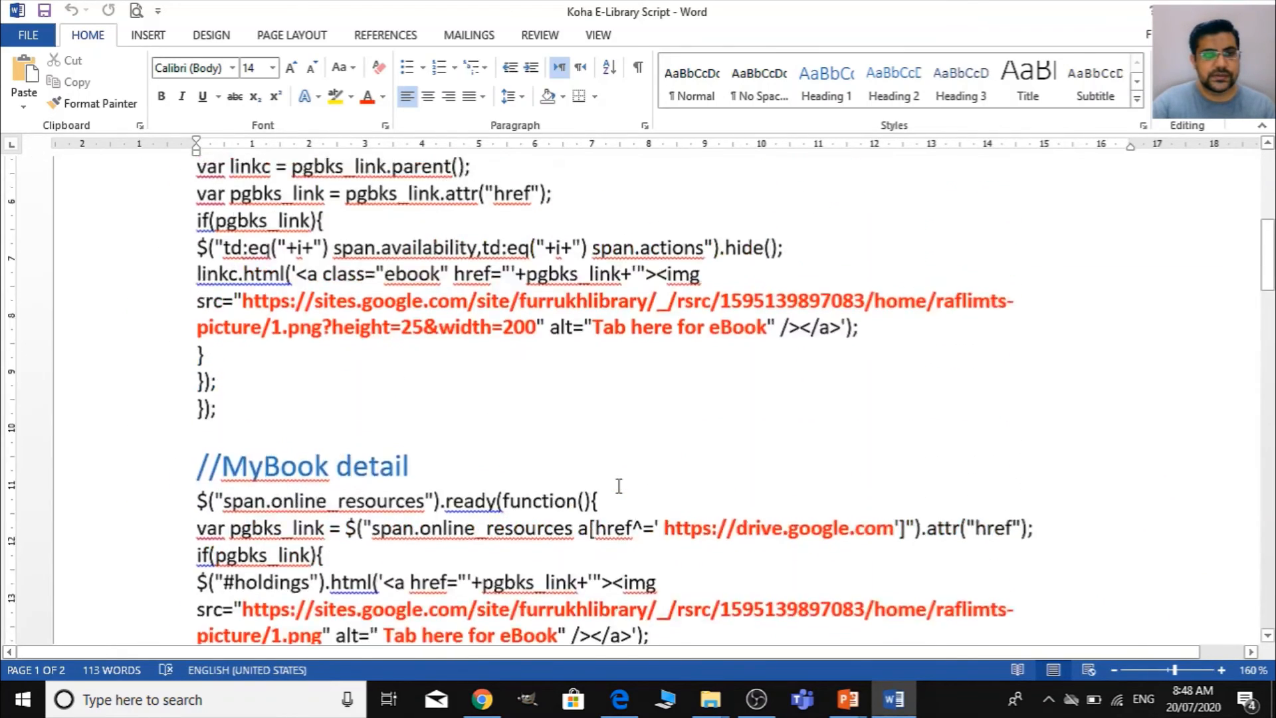
scroll(618, 486, "up", 4)
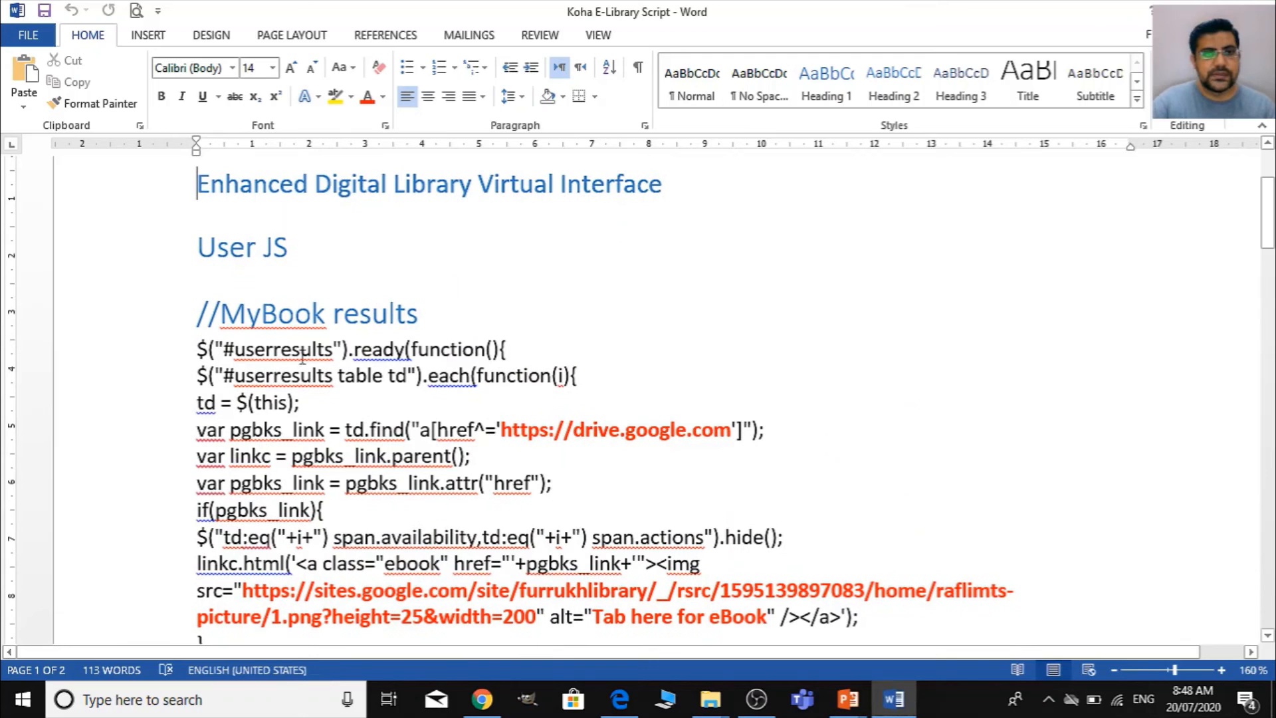
left_click_drag(419, 314, 234, 316)
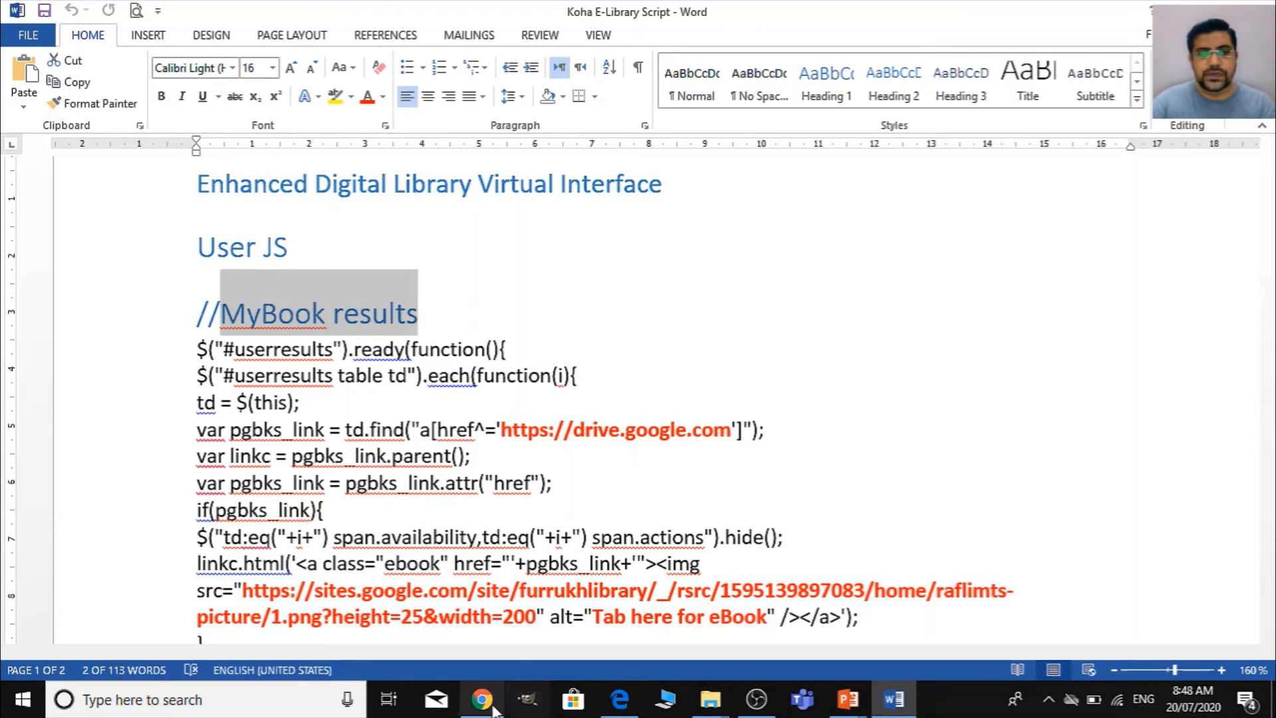
- Switch to the Koha online catalog in Chrome, go back to the "people" search results and examine the Dealing with difficult people entry
left_click(494, 710)
left_click(939, 10)
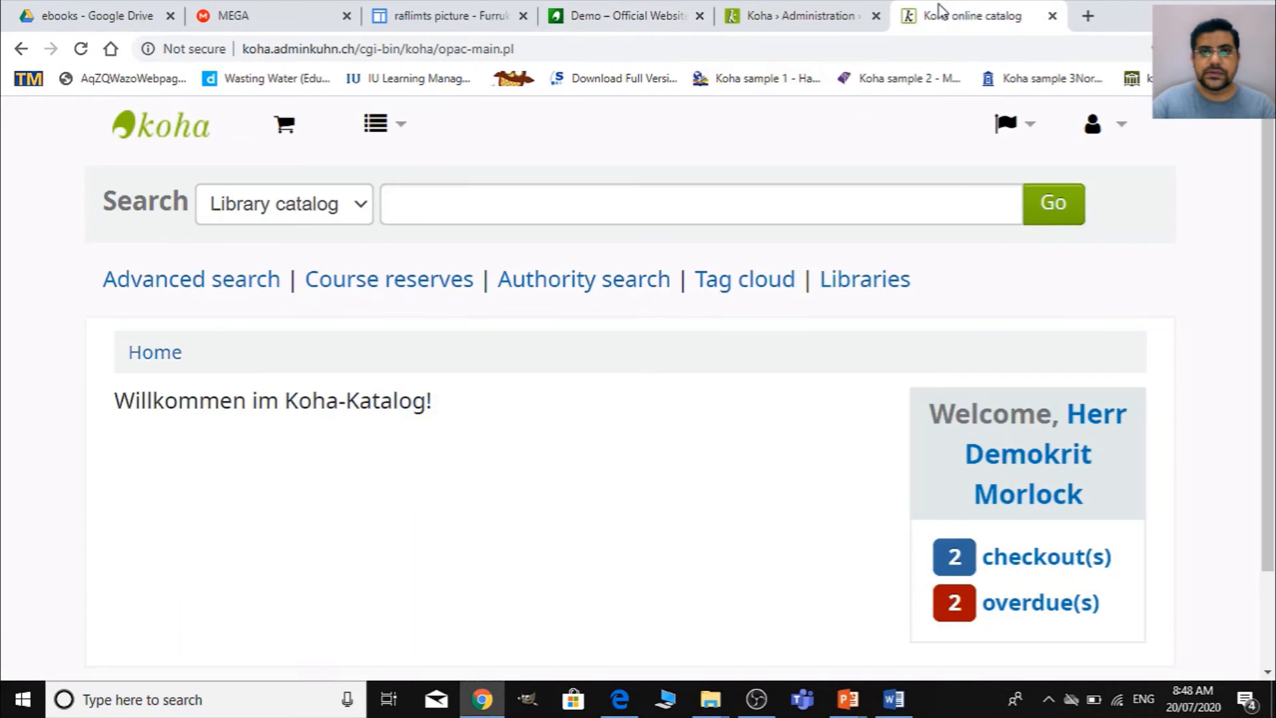
left_click(18, 51)
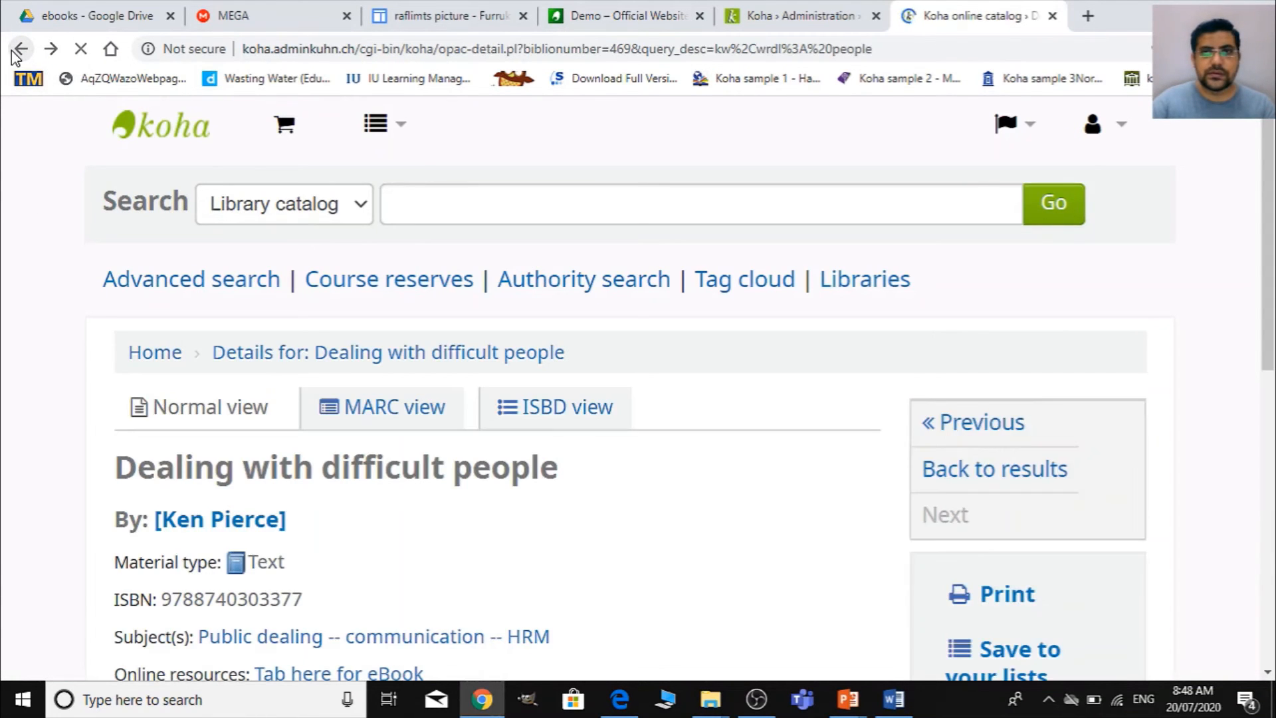
left_click(17, 51)
scroll(968, 487, "up", 3)
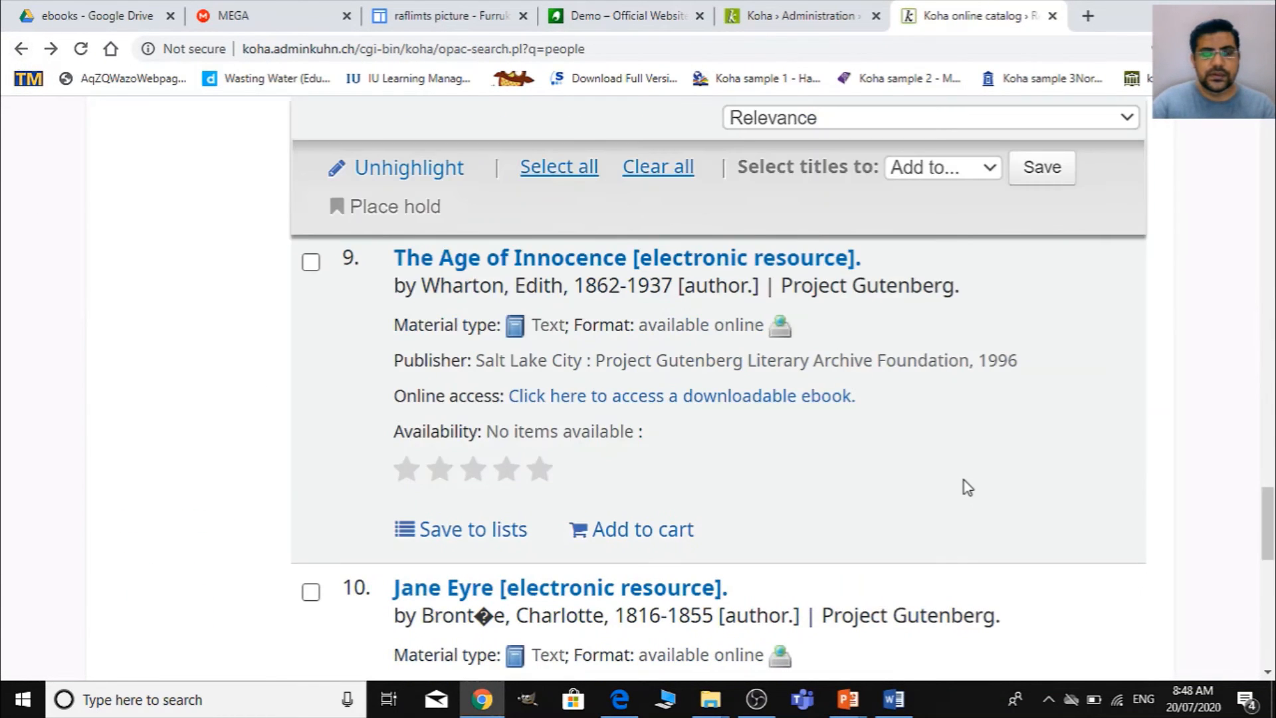
scroll(964, 475, "down", 8)
scroll(961, 464, "up", 4)
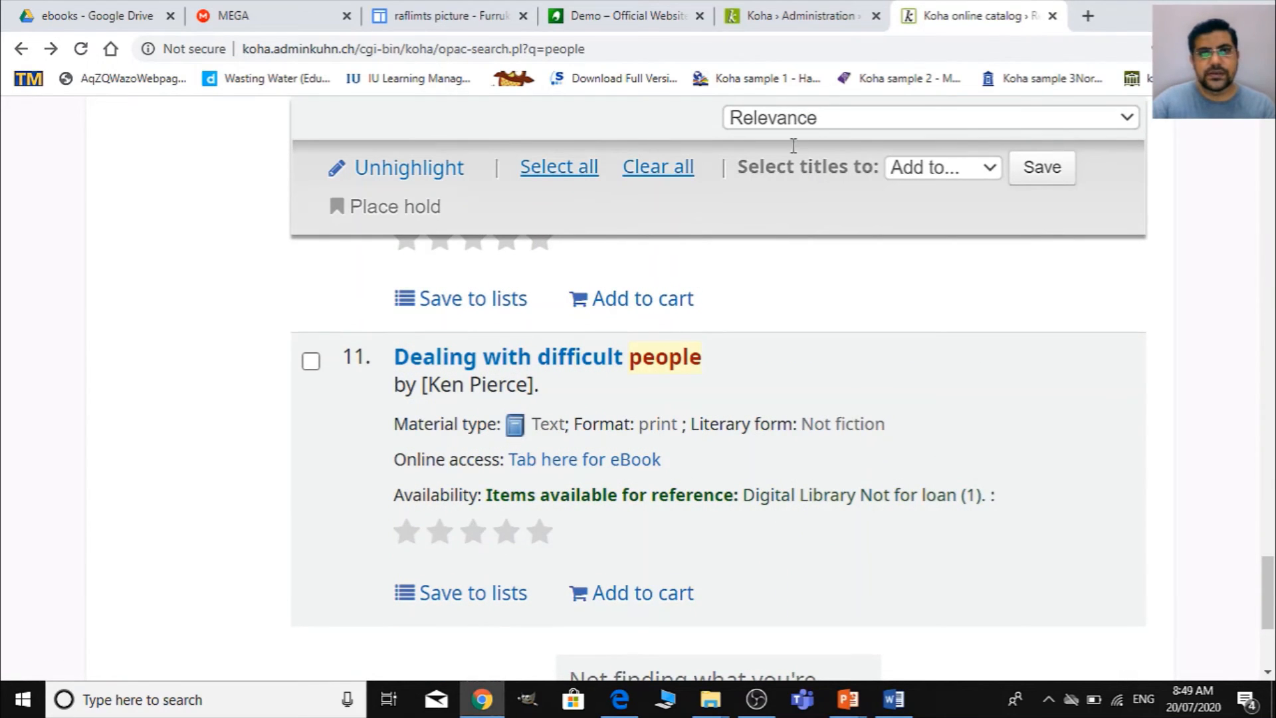
- Switch to the Koha E-Library Script document in Word and review the MyBook detail code
left_click(897, 708)
scroll(724, 488, "down", 3)
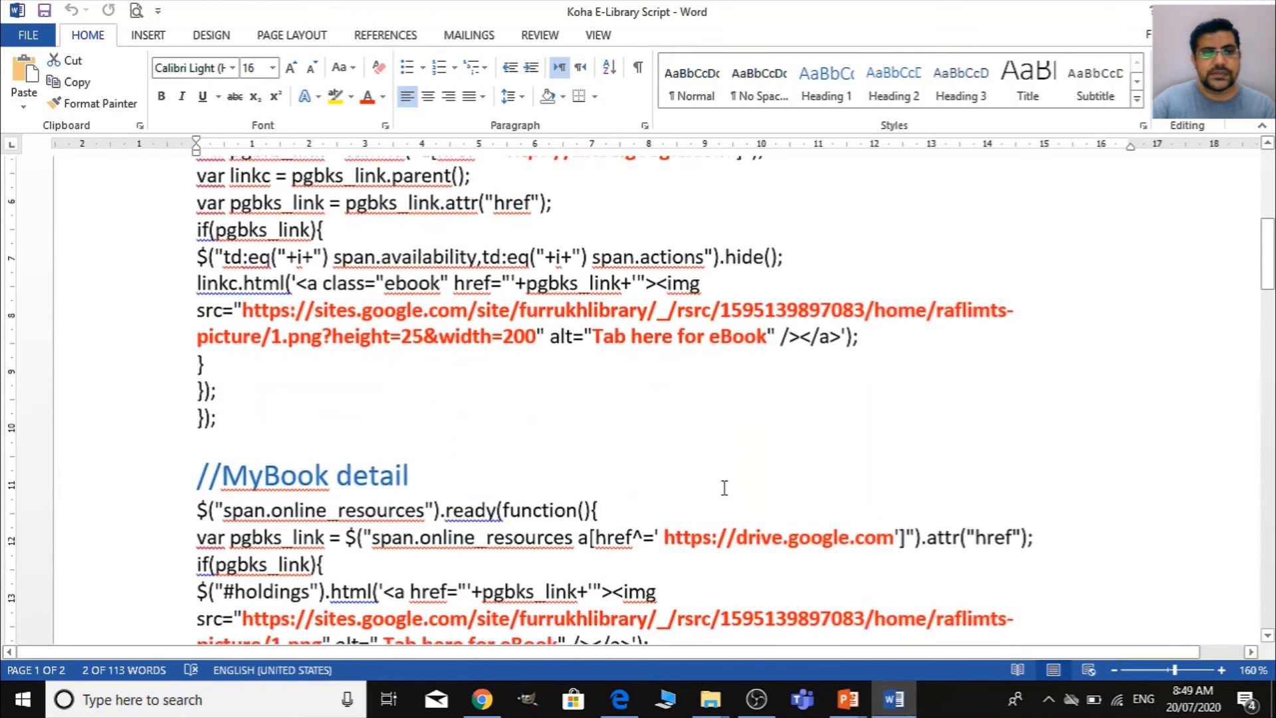
scroll(724, 488, "down", 4)
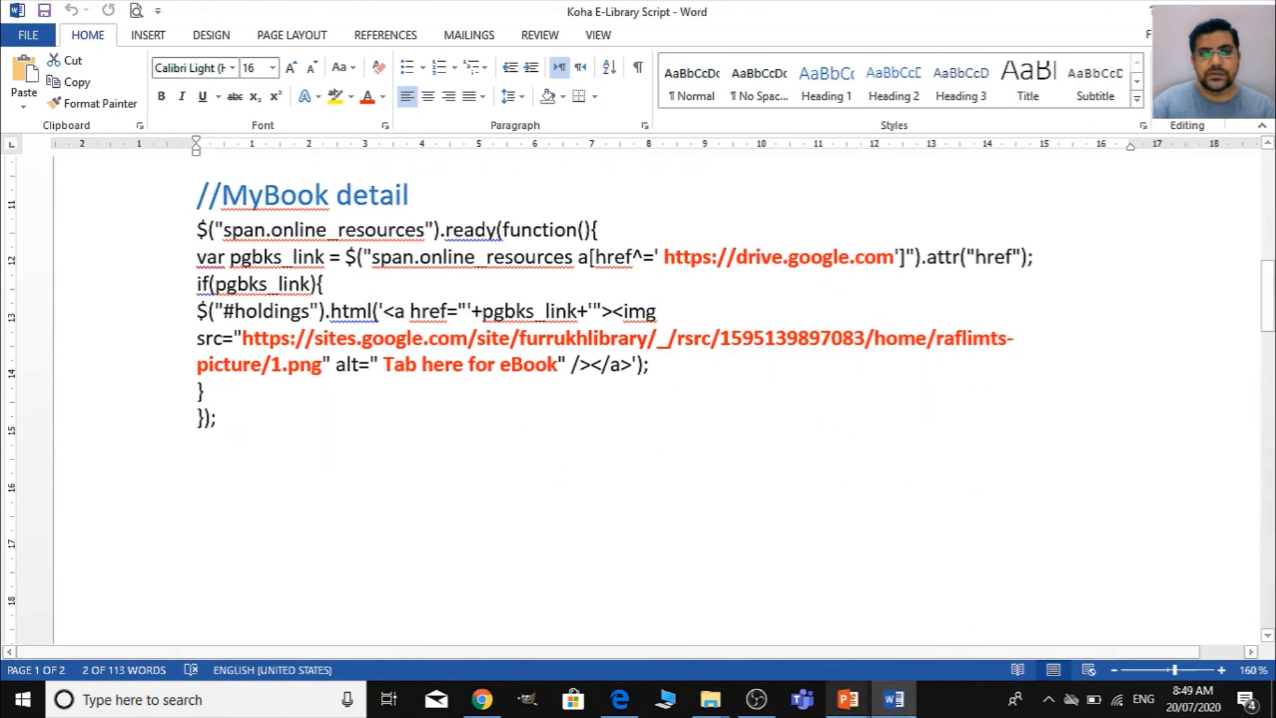
left_click(719, 709)
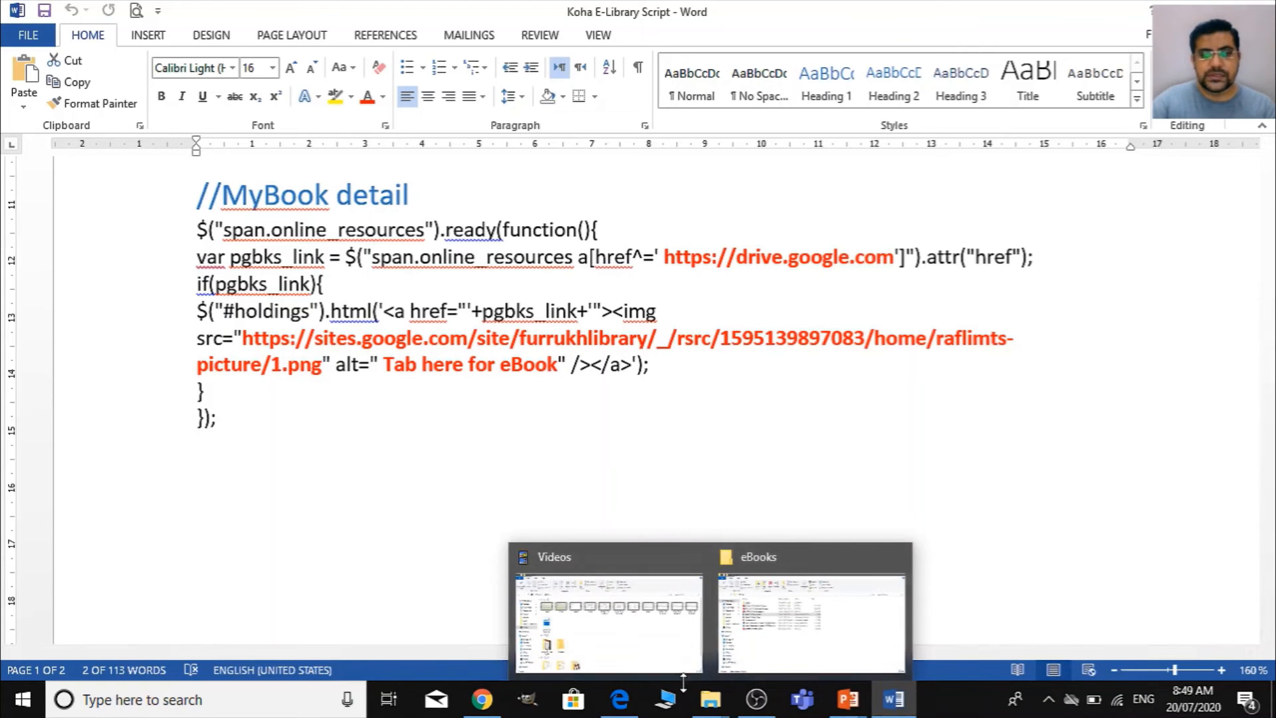
- Switch to the Koha catalog in Chrome, open the Dealing with difficult people record and examine its online resource and holdings
left_click(482, 699)
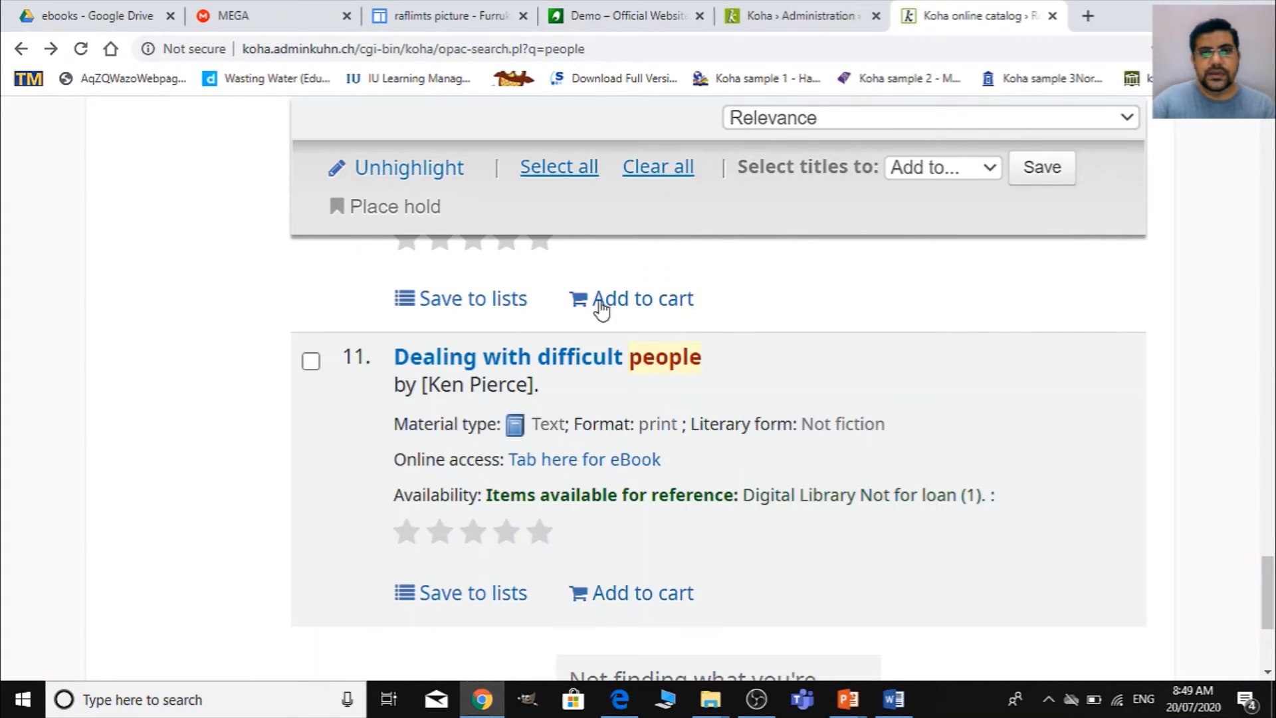
left_click(625, 354)
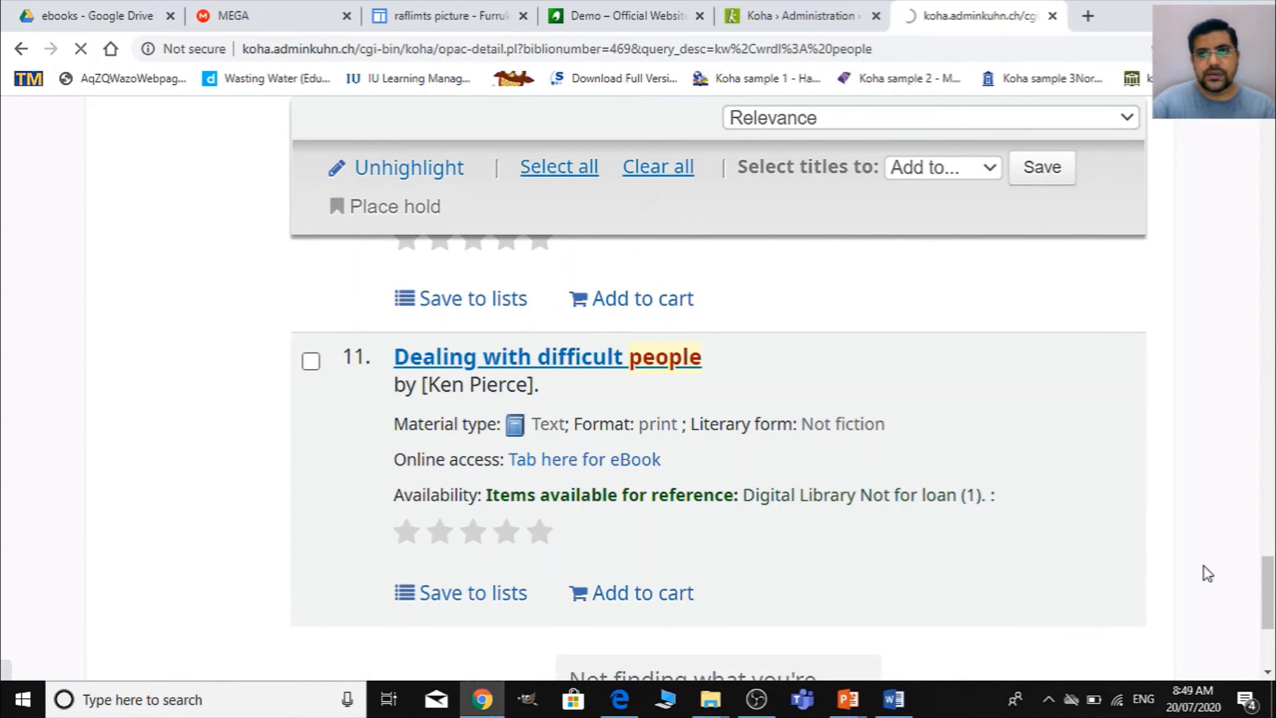
scroll(877, 545, "down", 4)
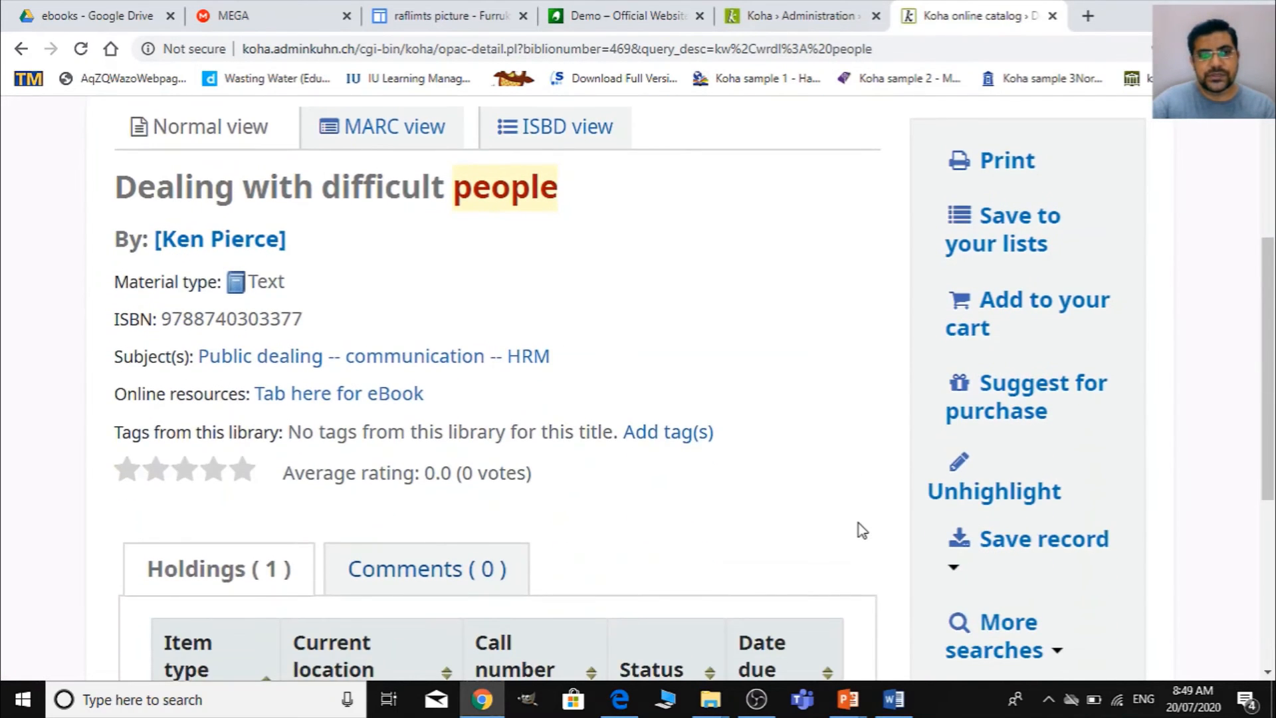
scroll(862, 530, "down", 3)
key("ctrl+minus")
scroll(857, 527, "up", 3)
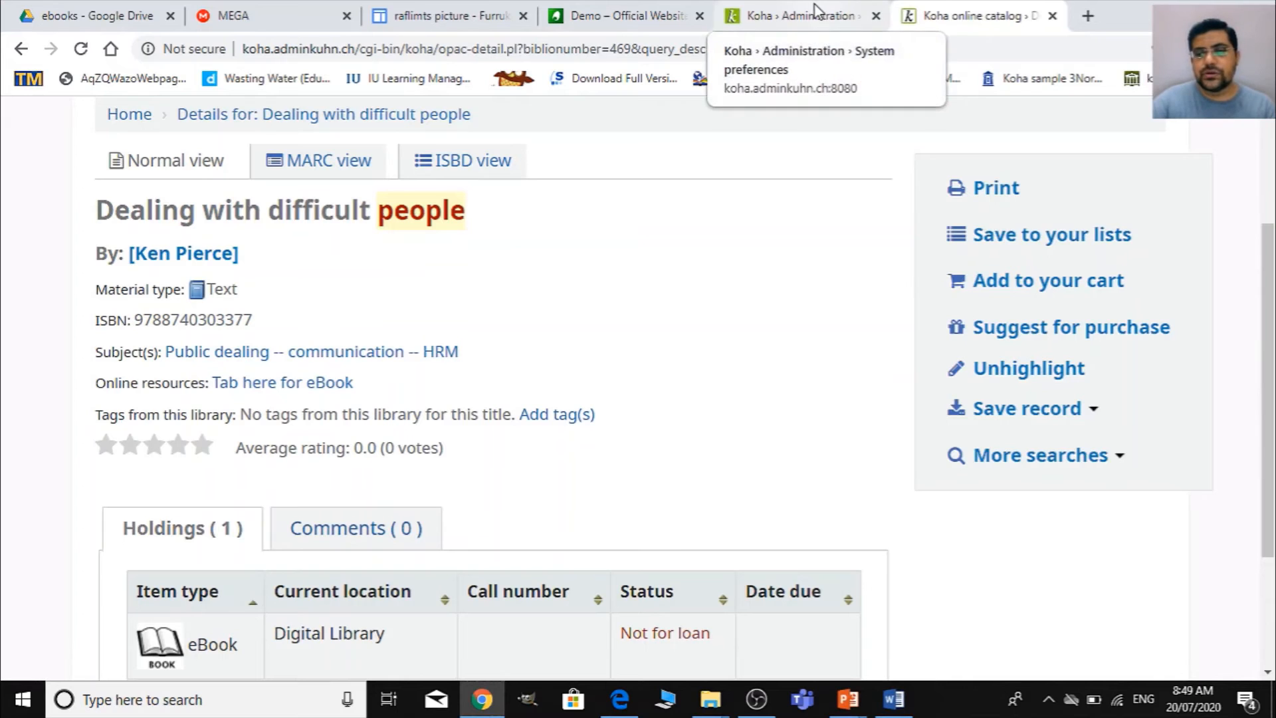
left_click(894, 699)
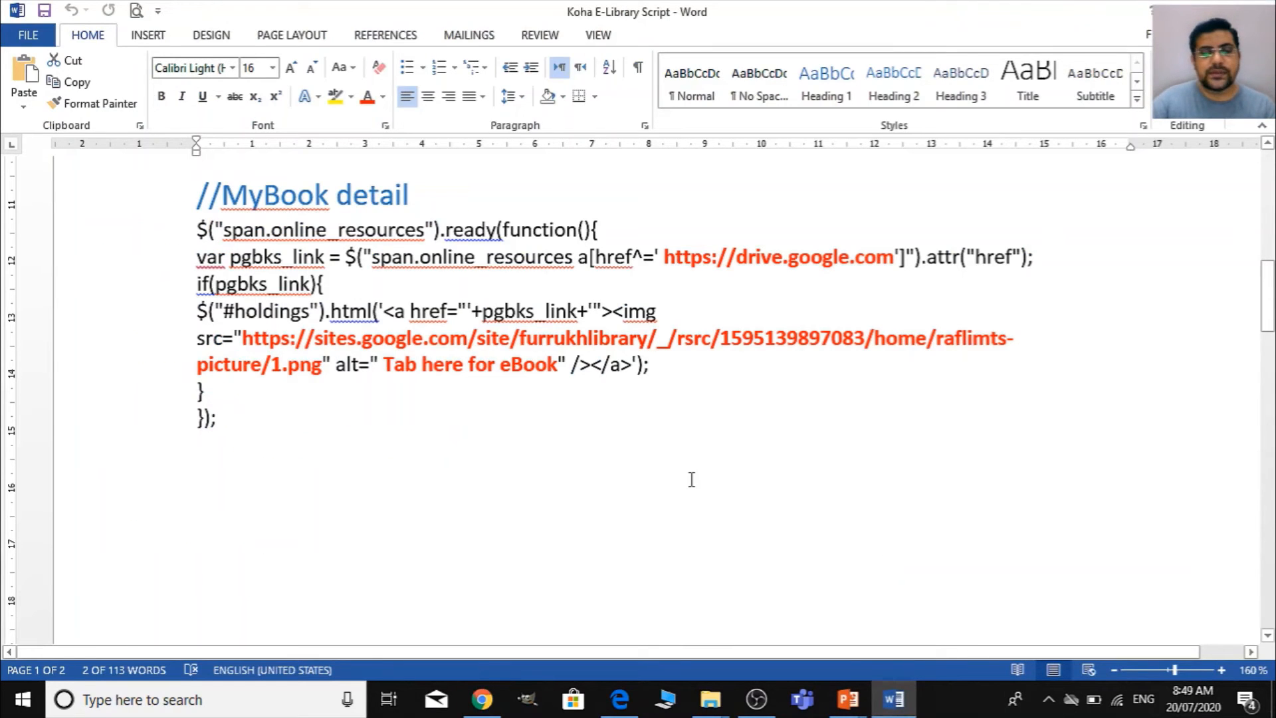
scroll(708, 529, "up", 10)
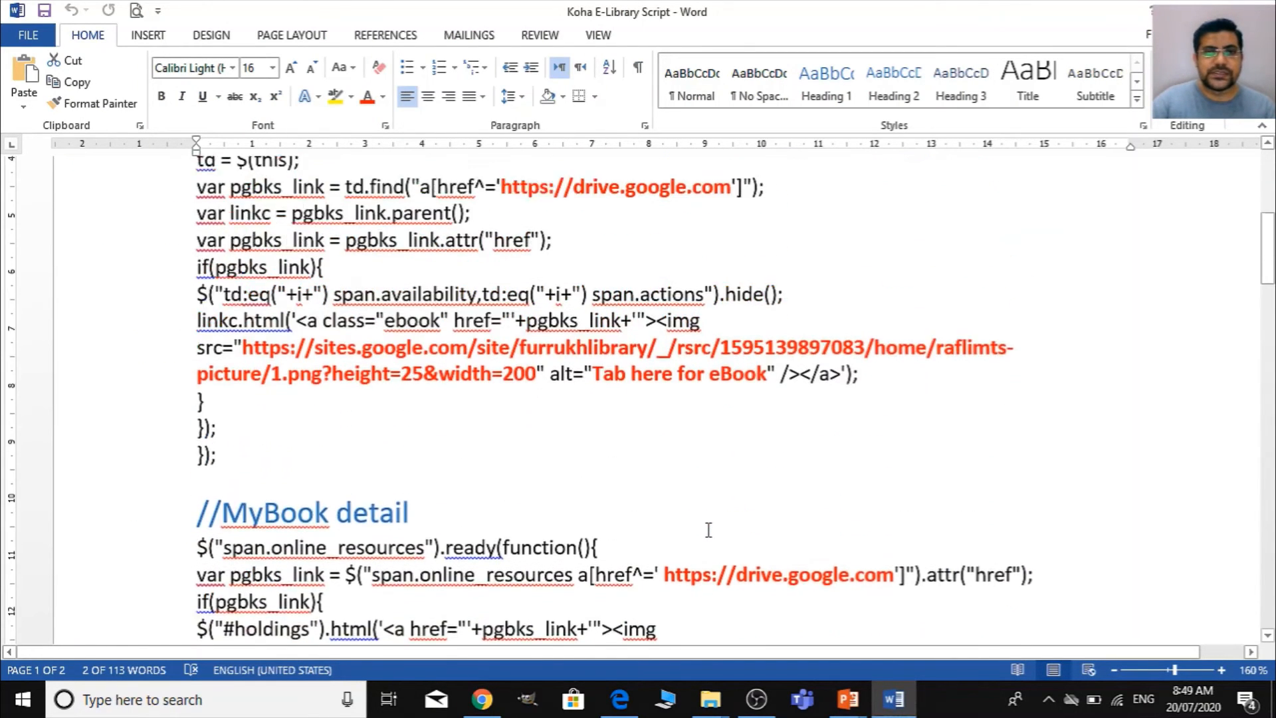
scroll(708, 529, "up", 1, "ctrl")
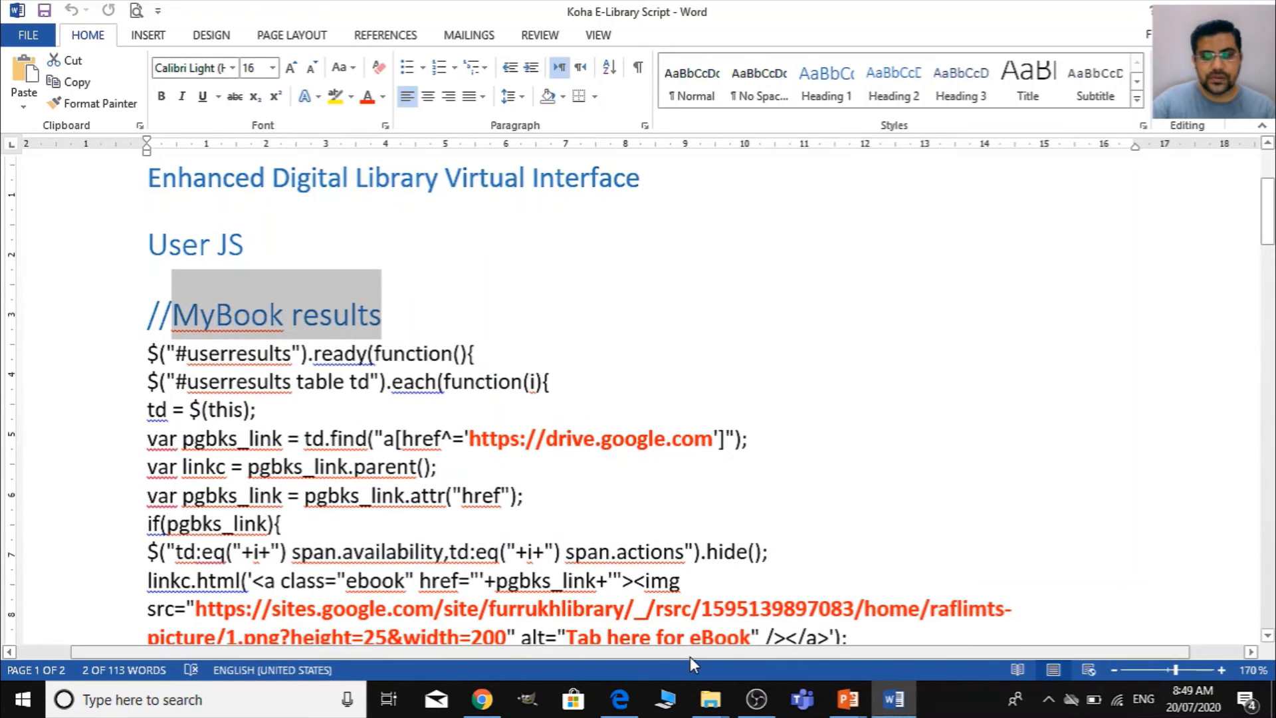
scroll(530, 382, "down", 2)
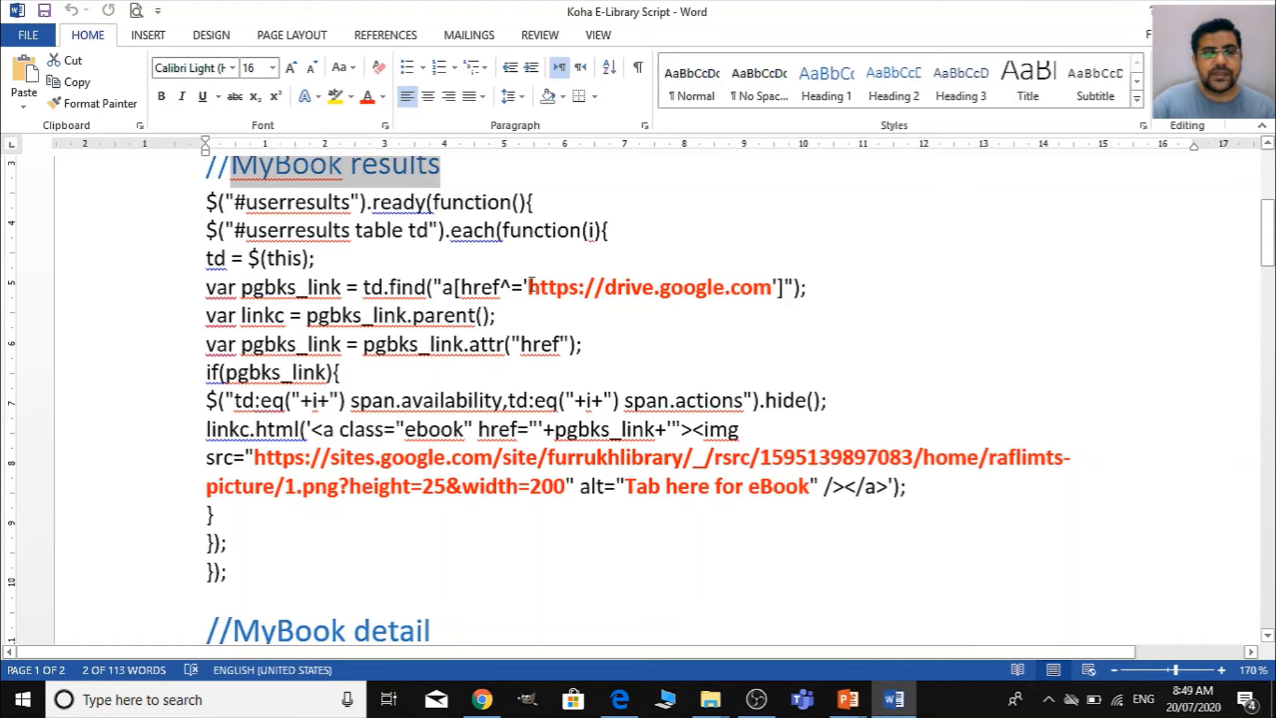
left_click(529, 287)
key("shift+Right")
key("shift+Right")
key("shift+Right")
key("shift+Right")
key("shift+Right")
key("shift+Right")
key("shift+Right")
key("shift+Right")
key("shift+Right")
key("shift+Right")
key("shift+Right")
key("shift+Right")
key("shift+Right")
key("shift+Right")
key("shift+Right")
key("shift+Right")
key("shift+Right")
key("shift+Right")
key("shift+Right")
key("shift+Right")
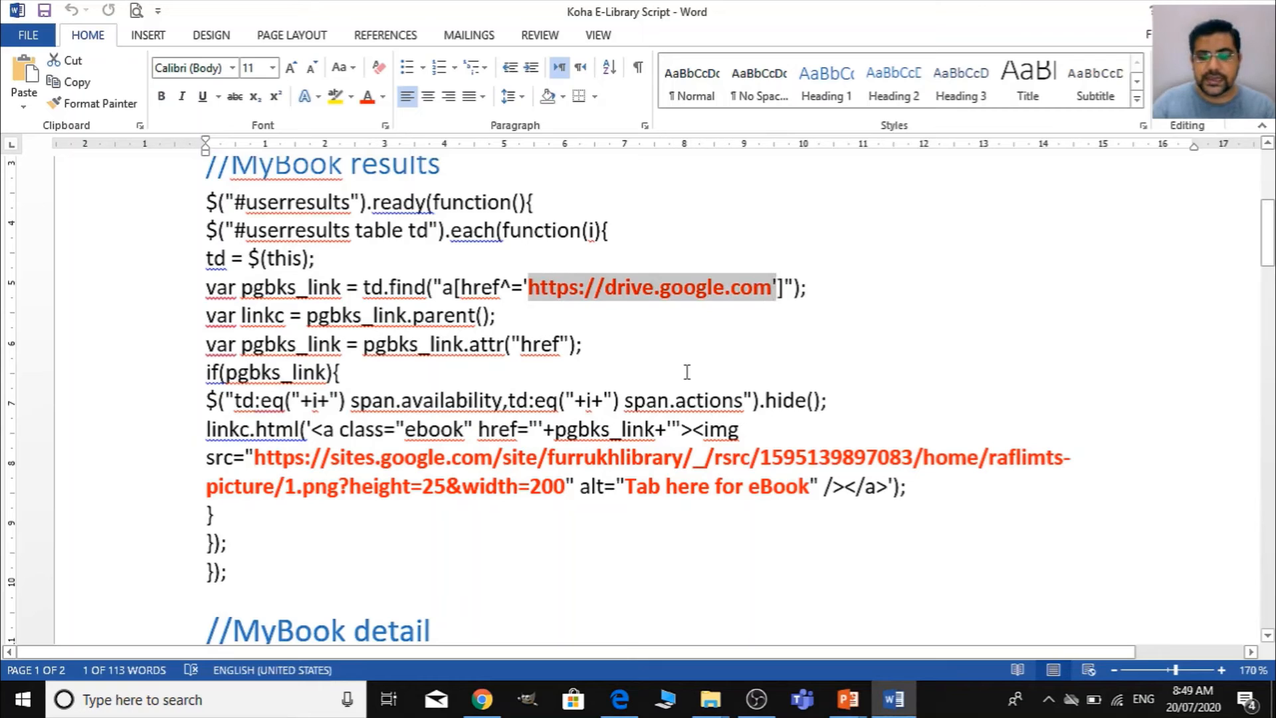
key("shift+Left")
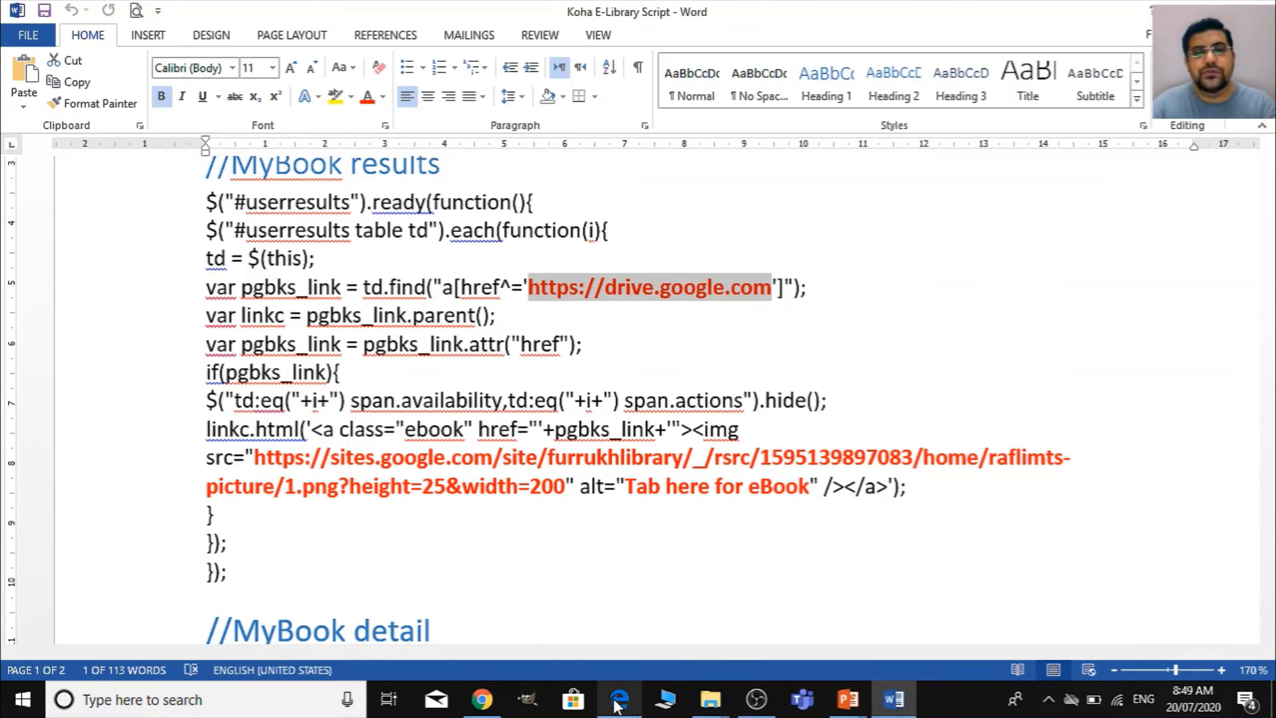
- Switch to the Google Drive ebooks folder in Chrome, inspect the shareable link of dealing-with-difficult-people.pdf and close the sharing dialog
mouse_move(493, 707)
left_click(498, 635)
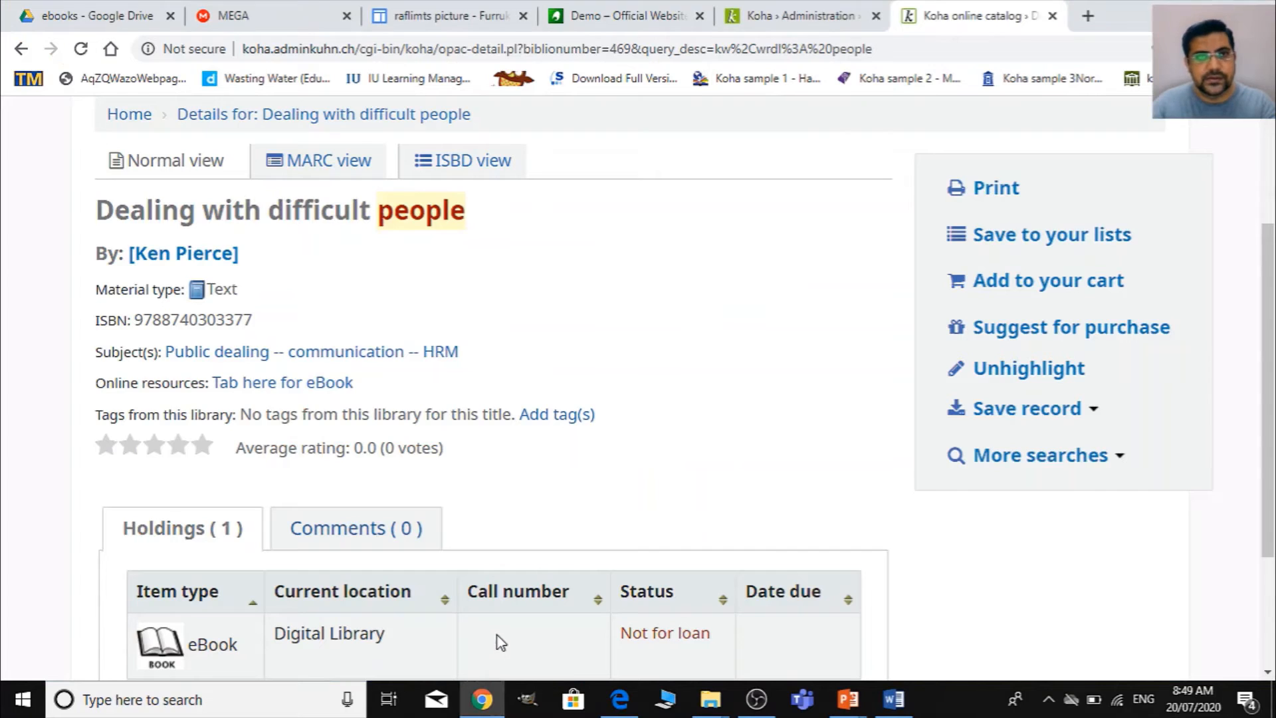
left_click(89, 13)
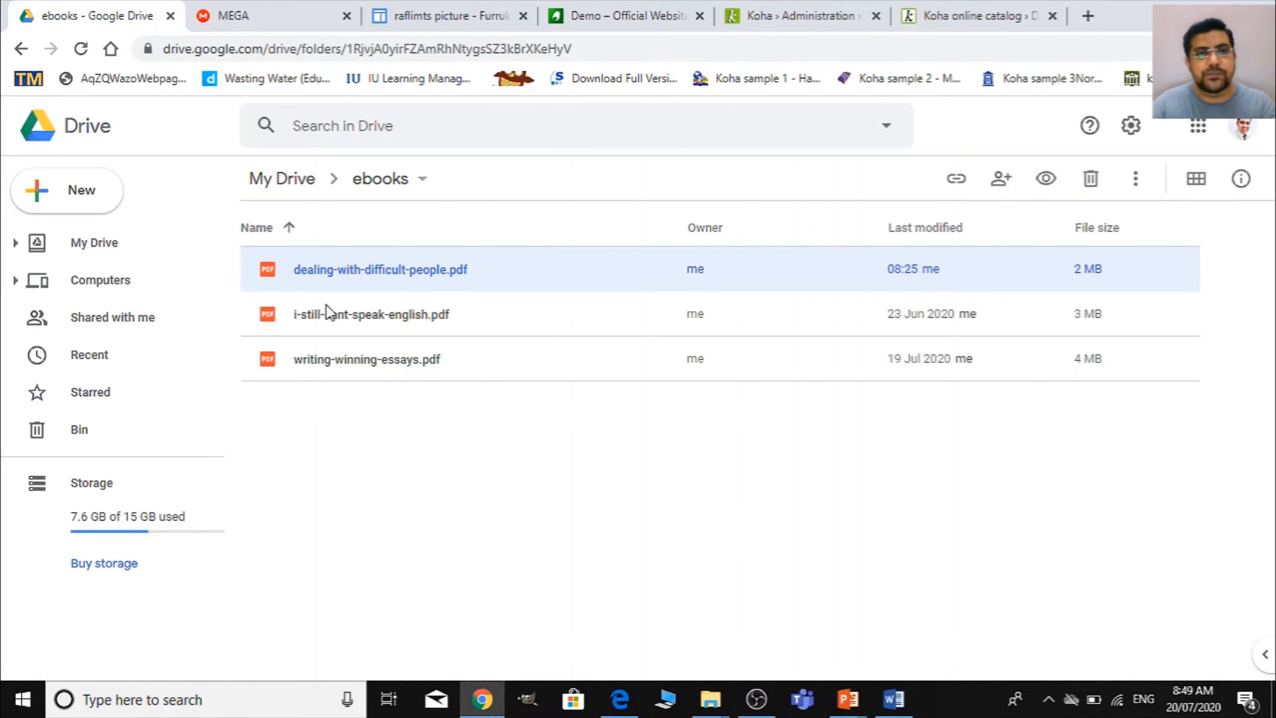
right_click(397, 276)
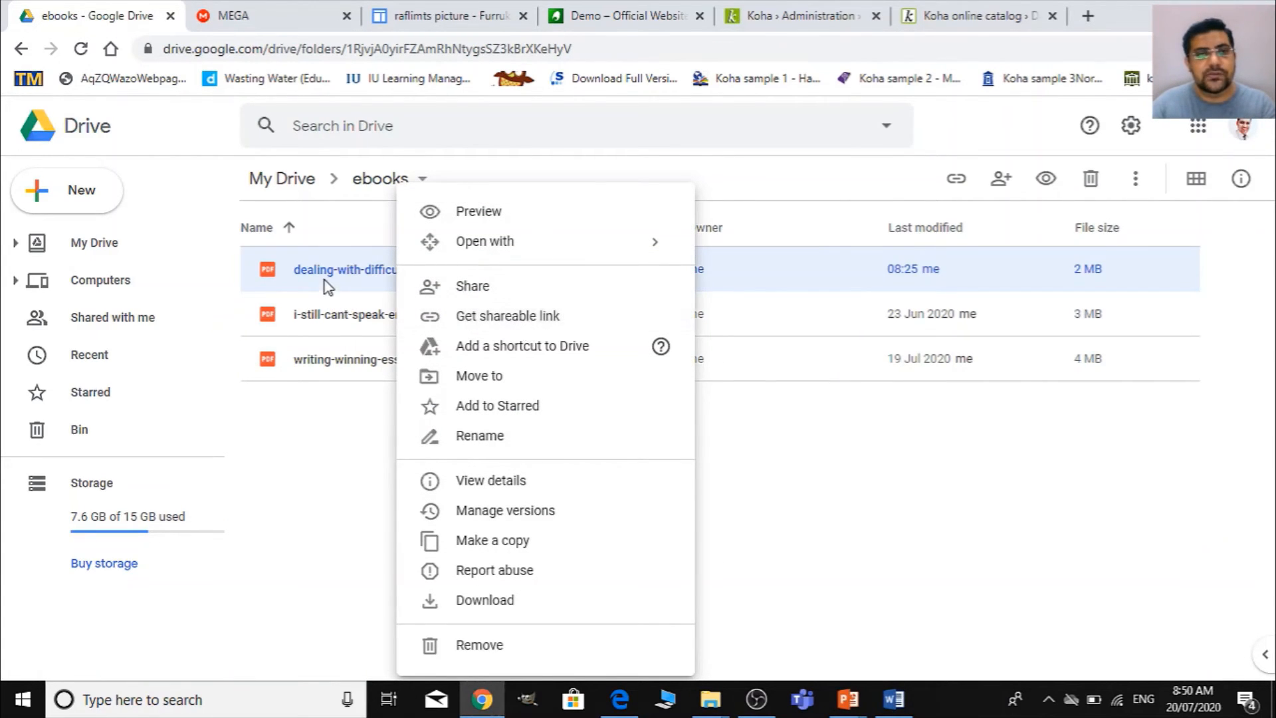
left_click(519, 316)
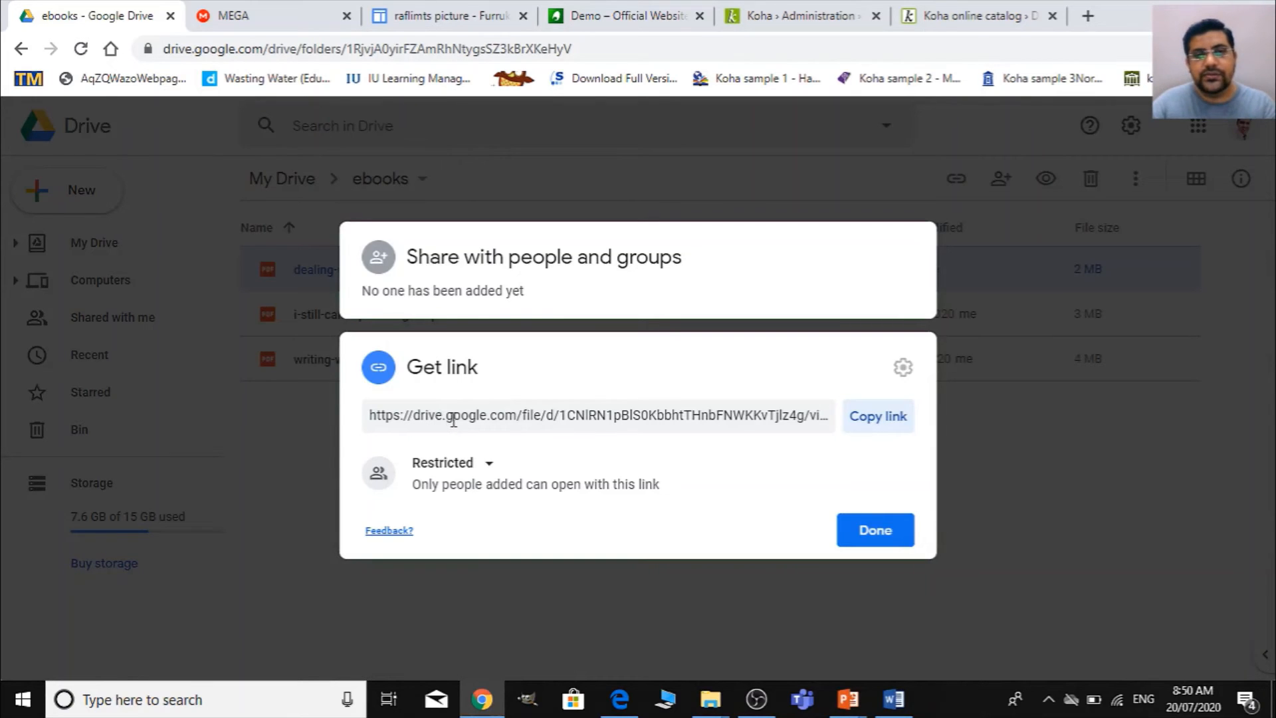
left_click(510, 415)
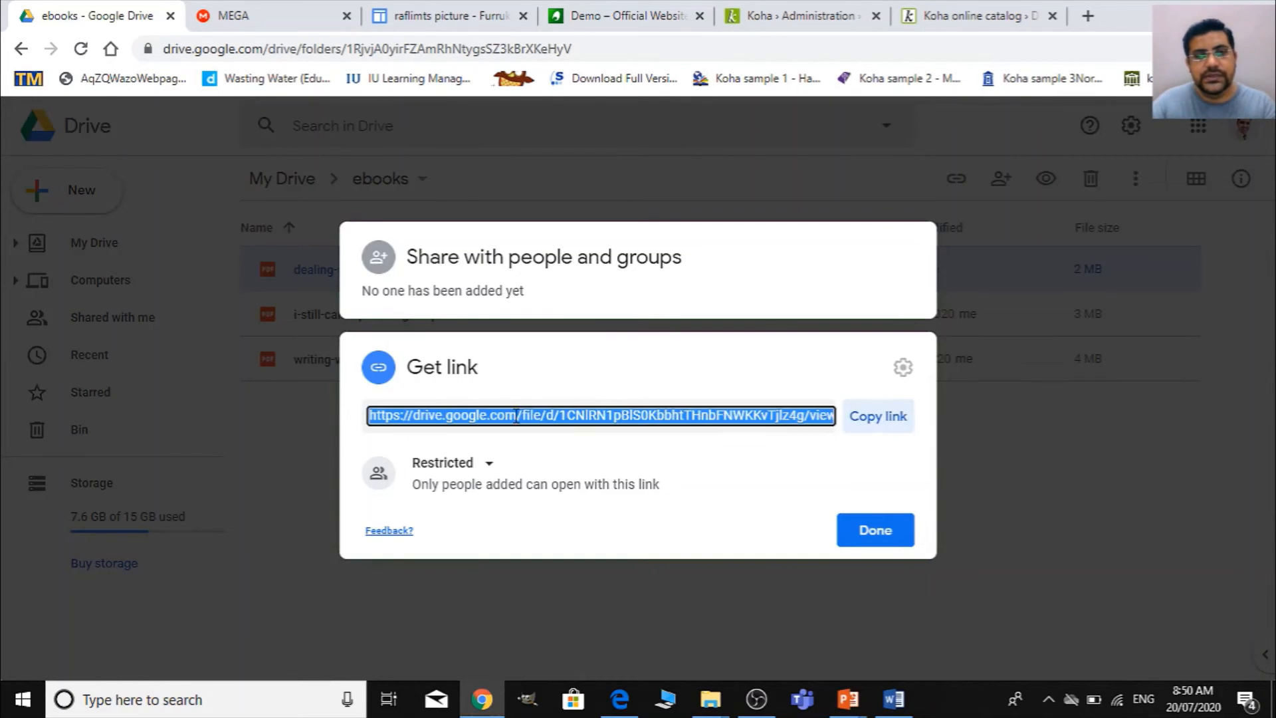
left_click(465, 416)
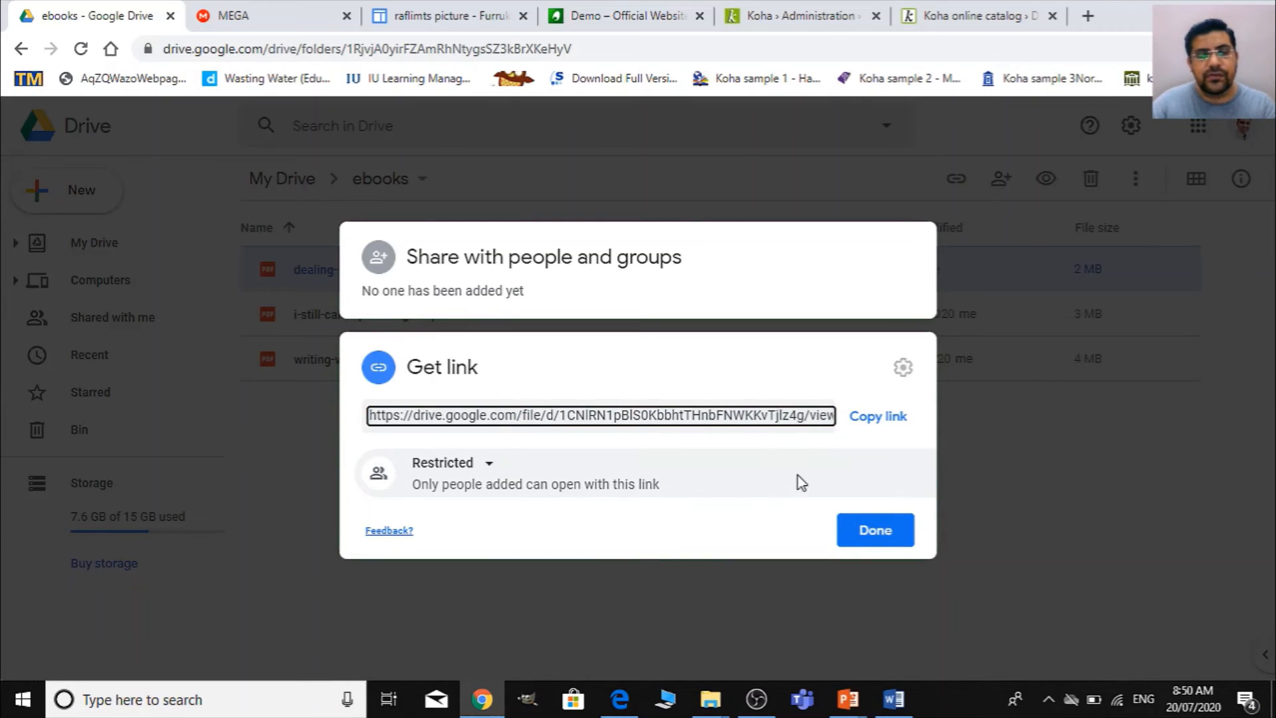
left_click(656, 587)
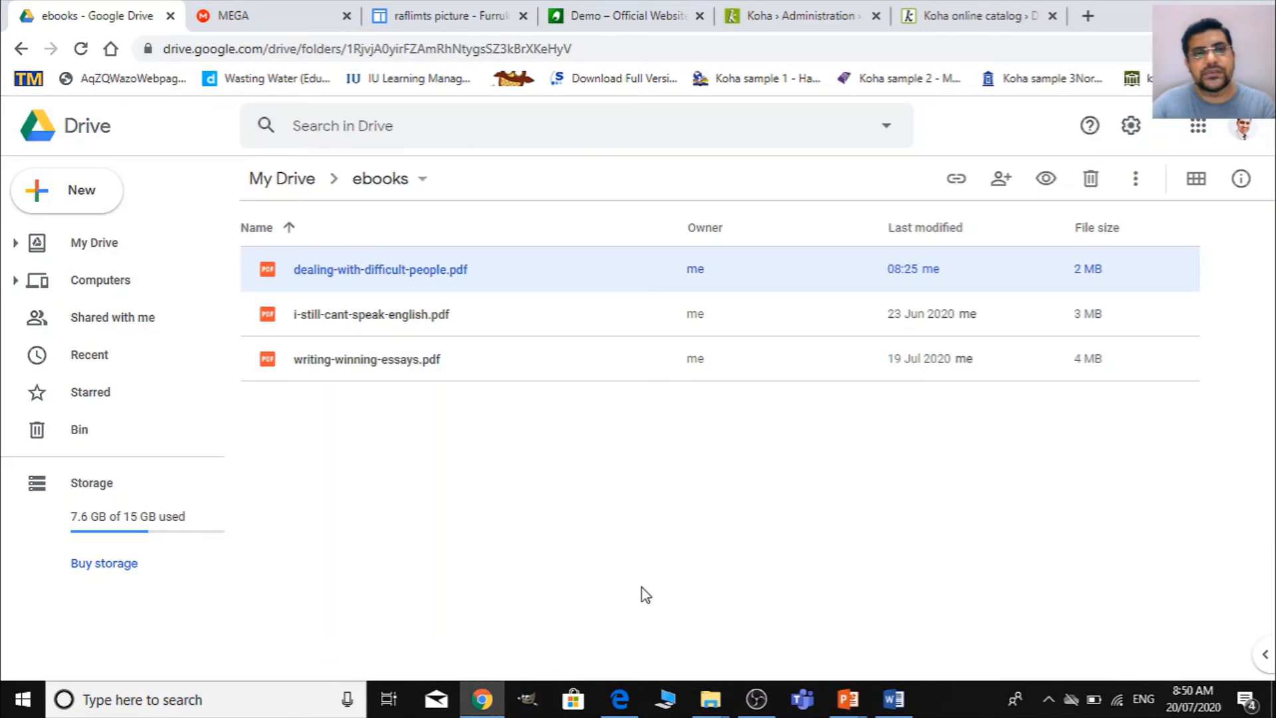
- Inspect the shareable link of i-still-cant-speak-english.pdf and close the sharing dialog
right_click(403, 317)
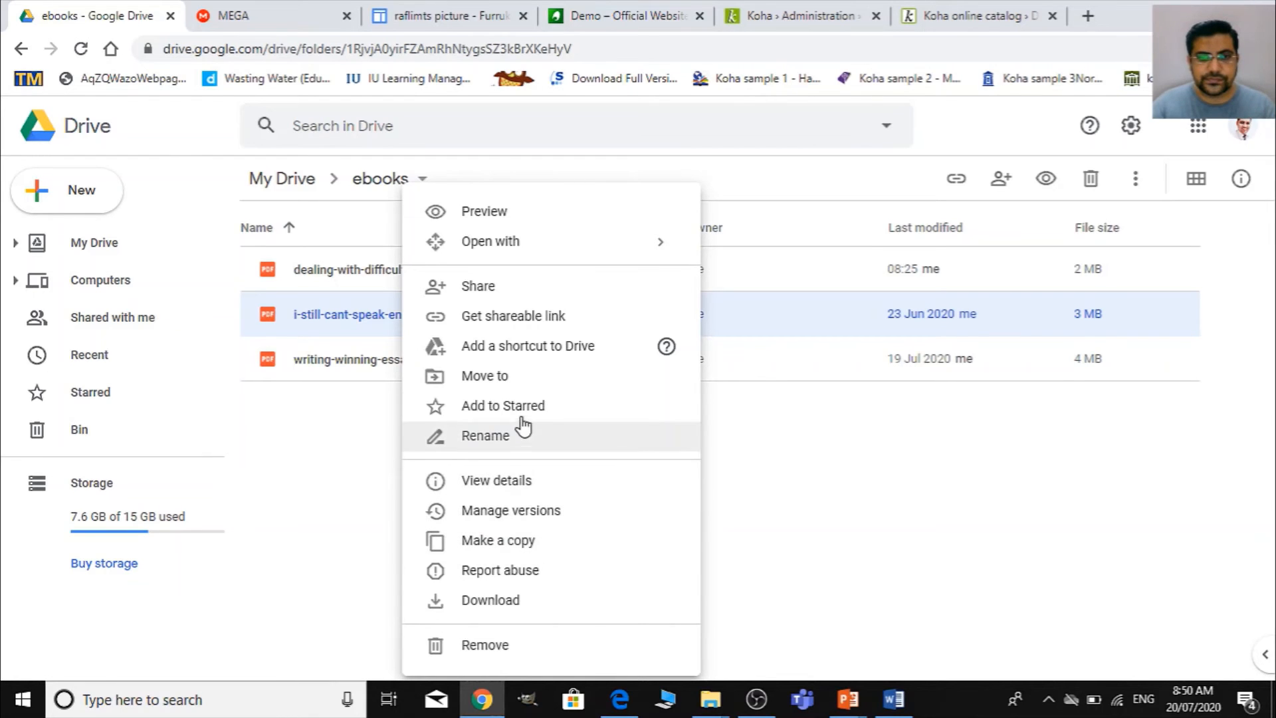
left_click(523, 317)
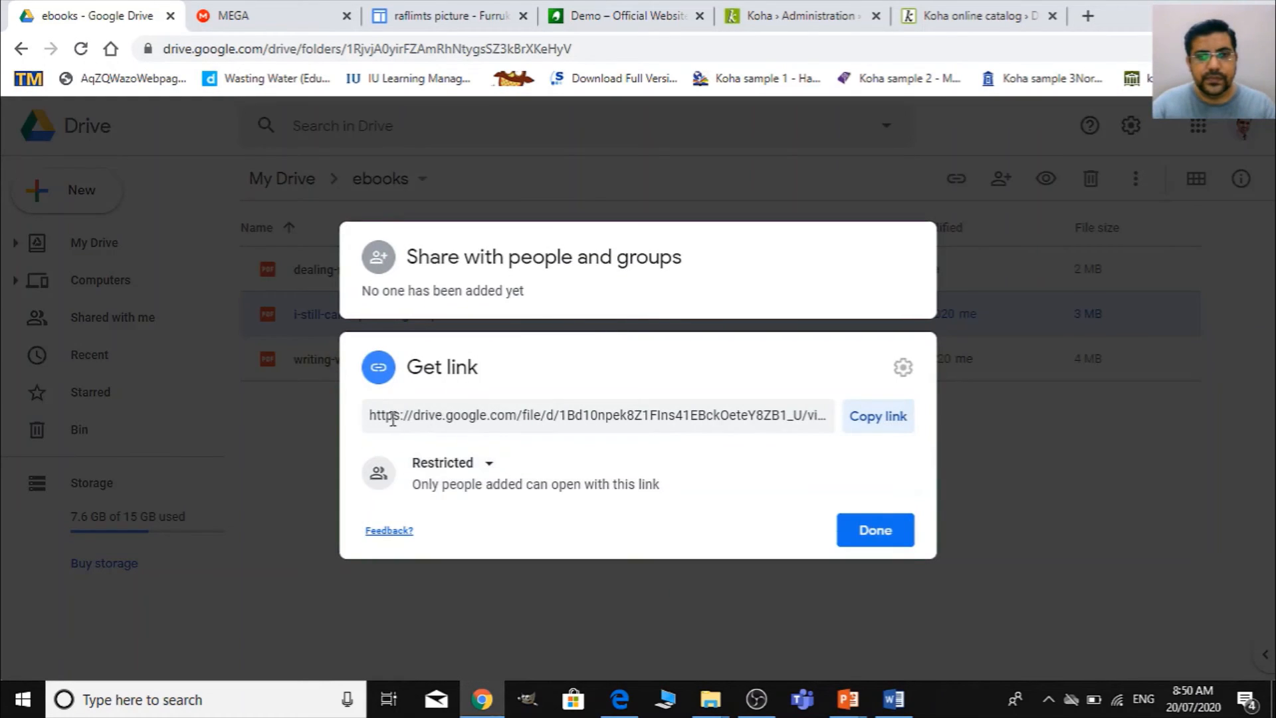
left_click(378, 418)
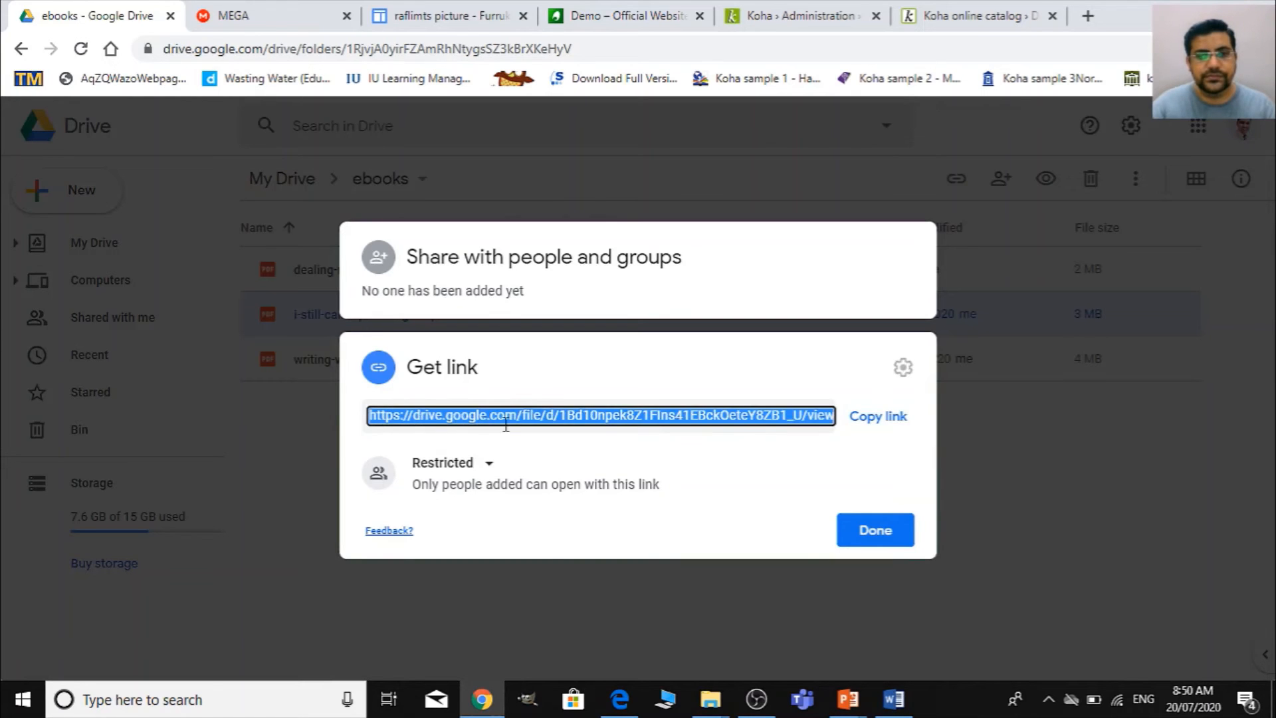
left_click(886, 544)
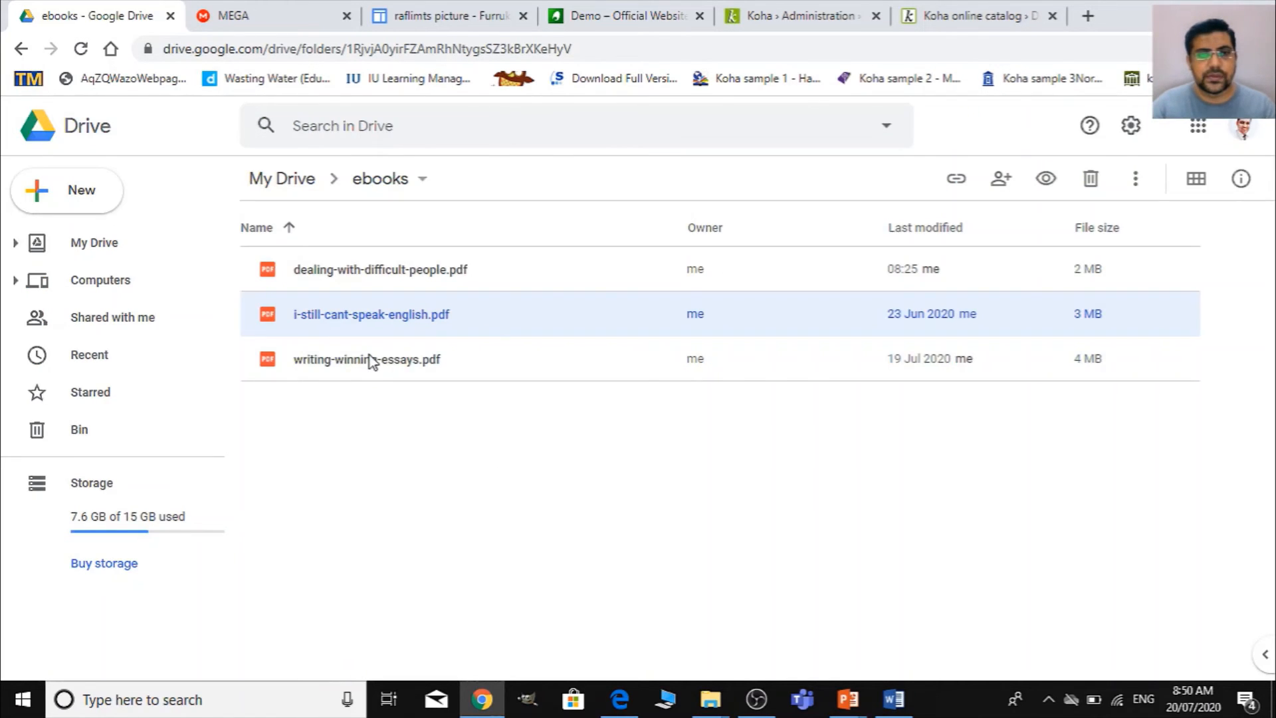
left_click(370, 358)
right_click(373, 360)
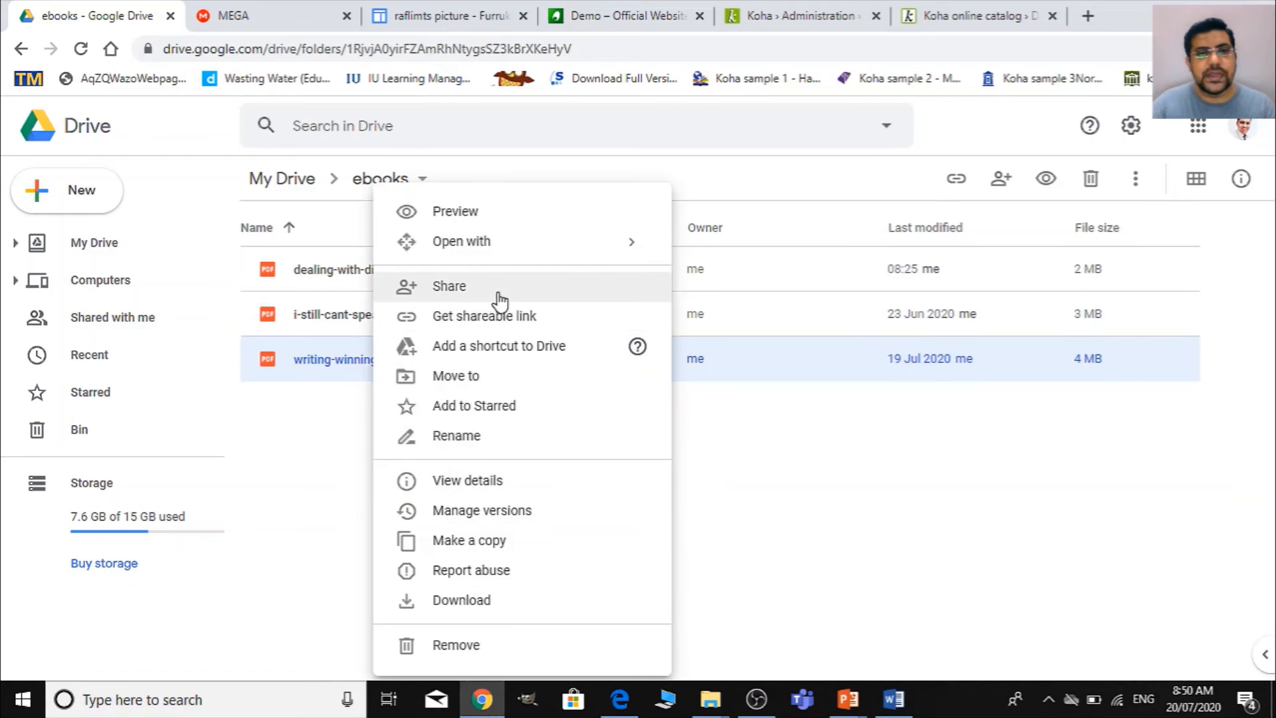
left_click(495, 316)
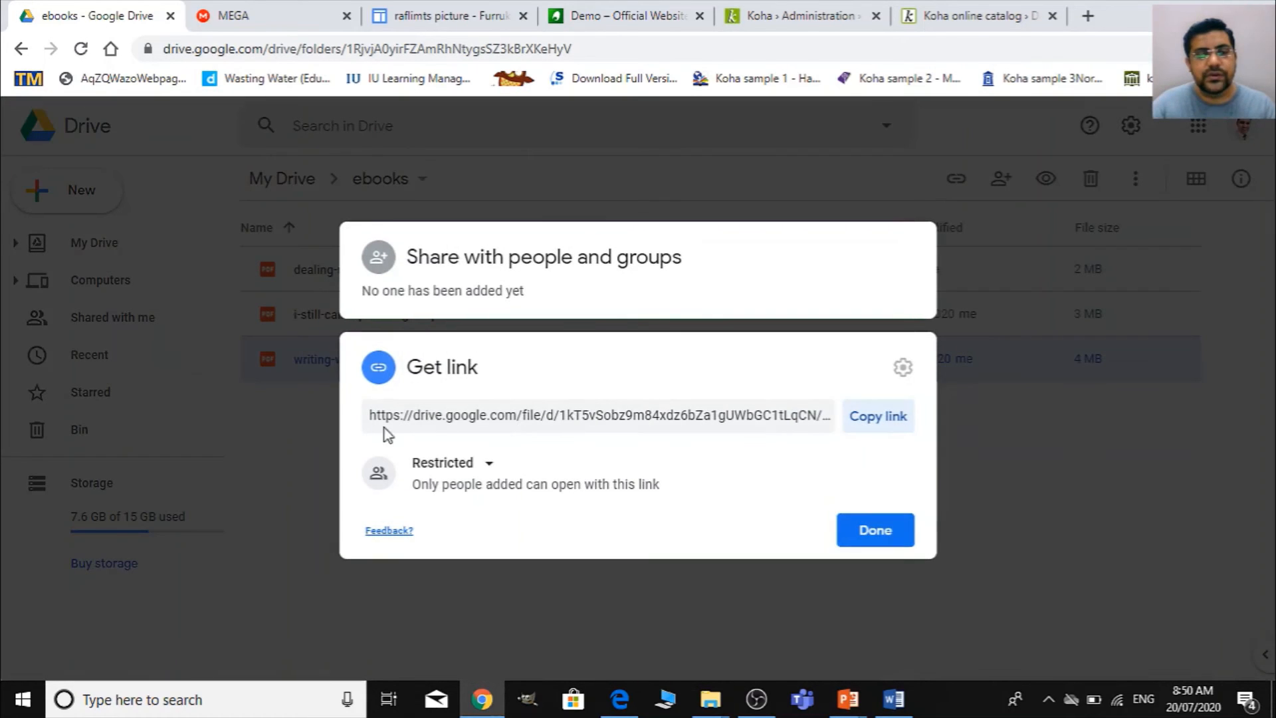
left_click(517, 415)
left_click(517, 414)
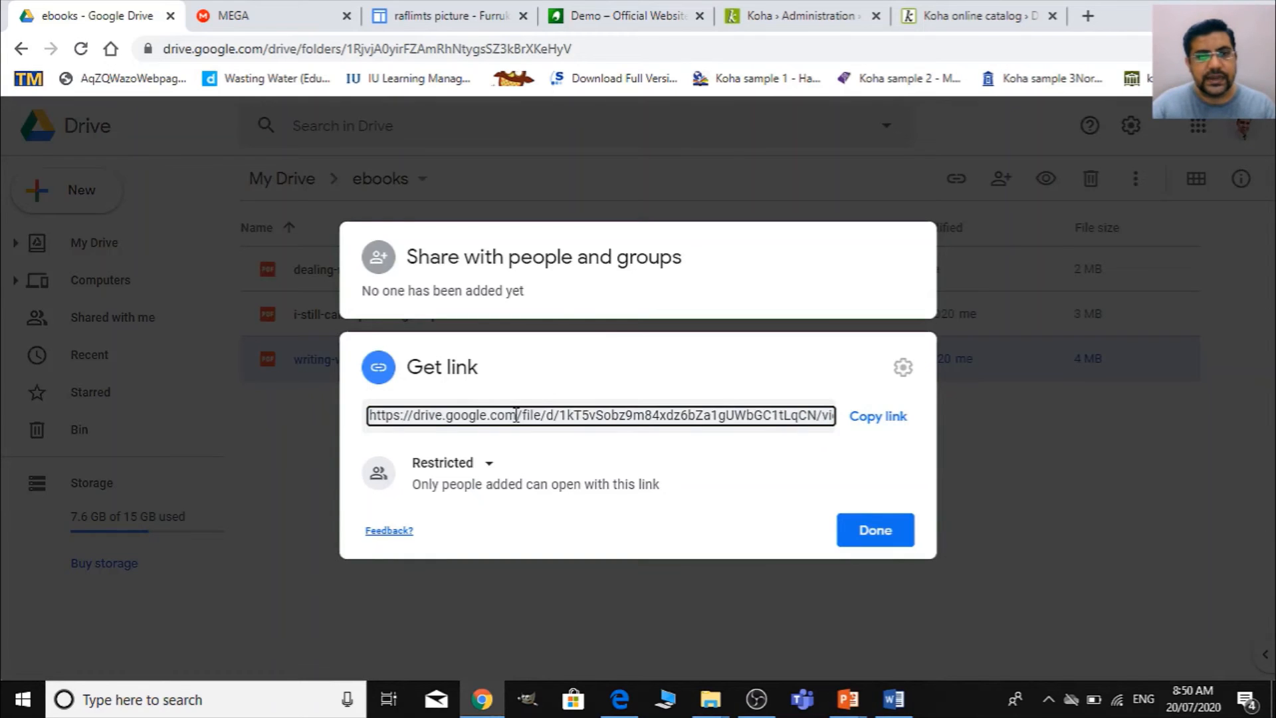
left_click_drag(517, 415, 369, 417)
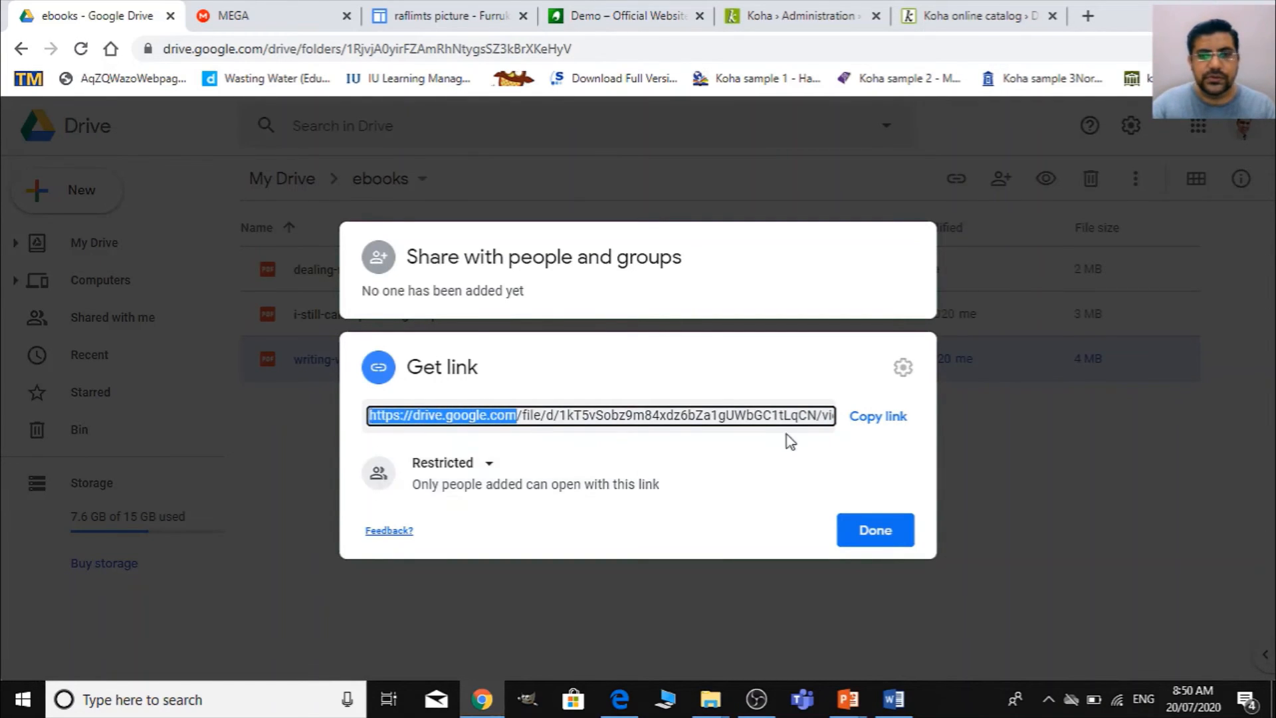
left_click(860, 530)
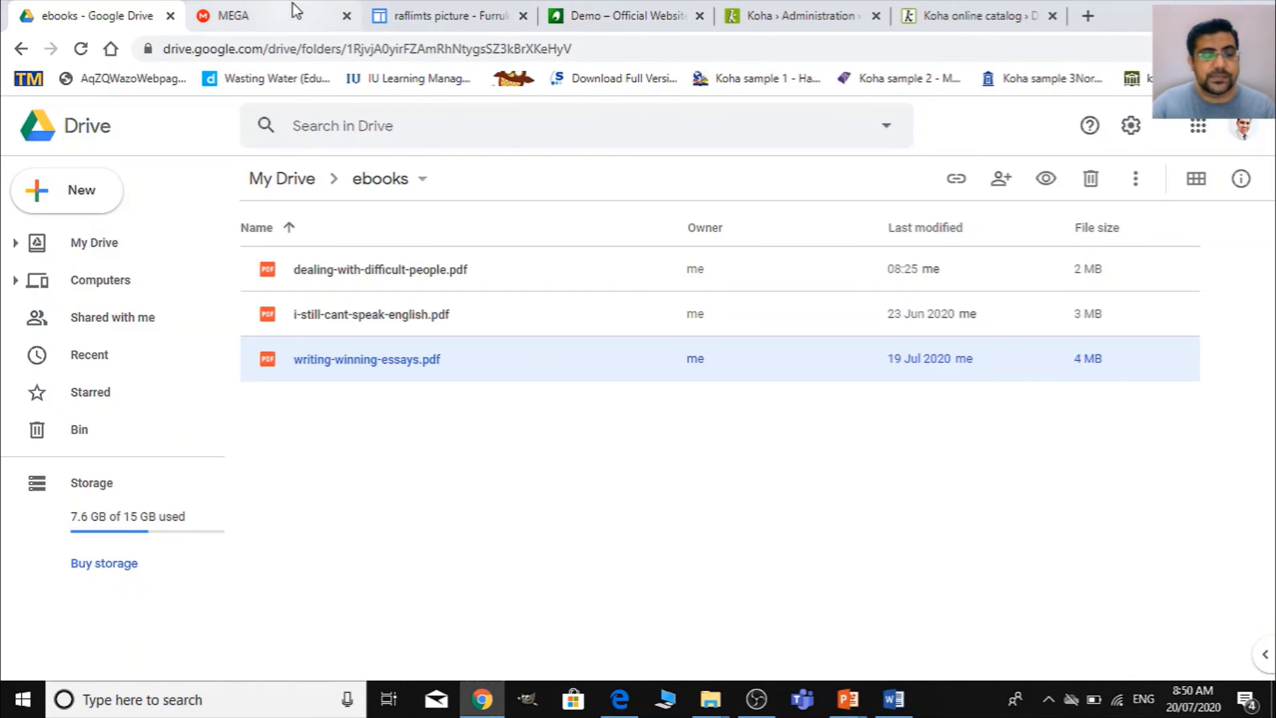
left_click(894, 699)
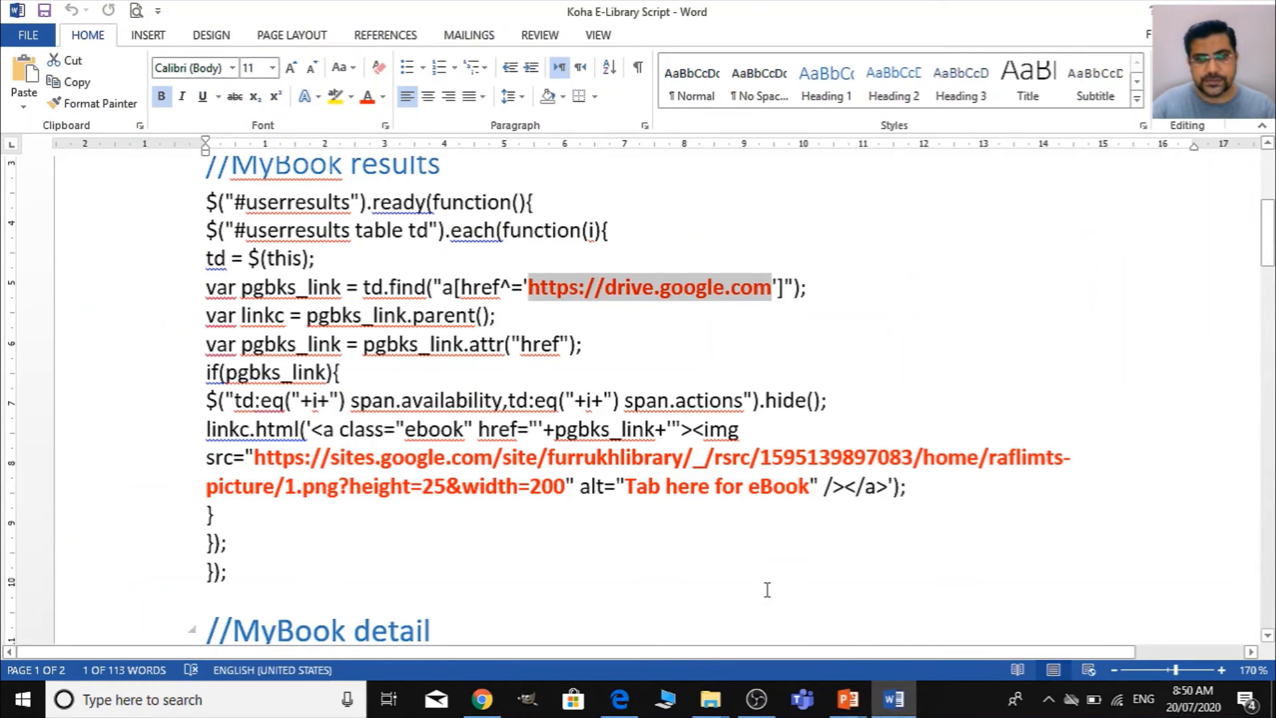
left_click(737, 335)
scroll(511, 339, "up", 1)
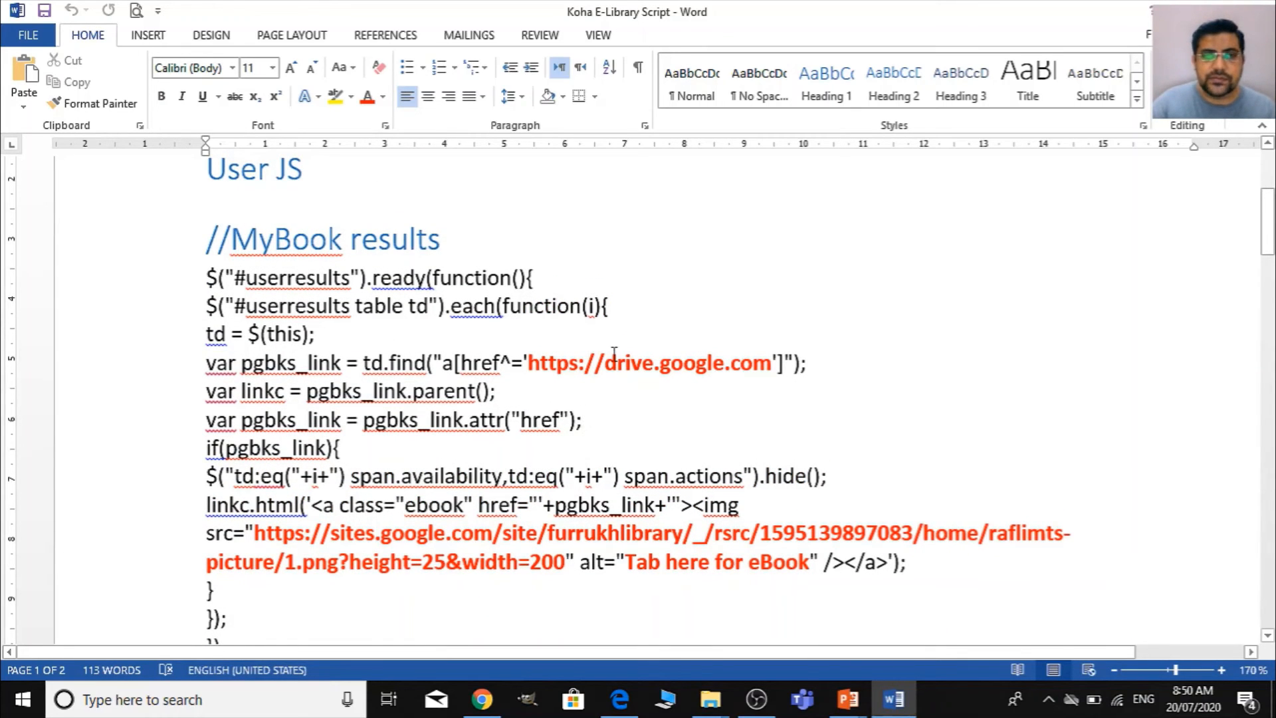
left_click_drag(528, 365, 774, 362)
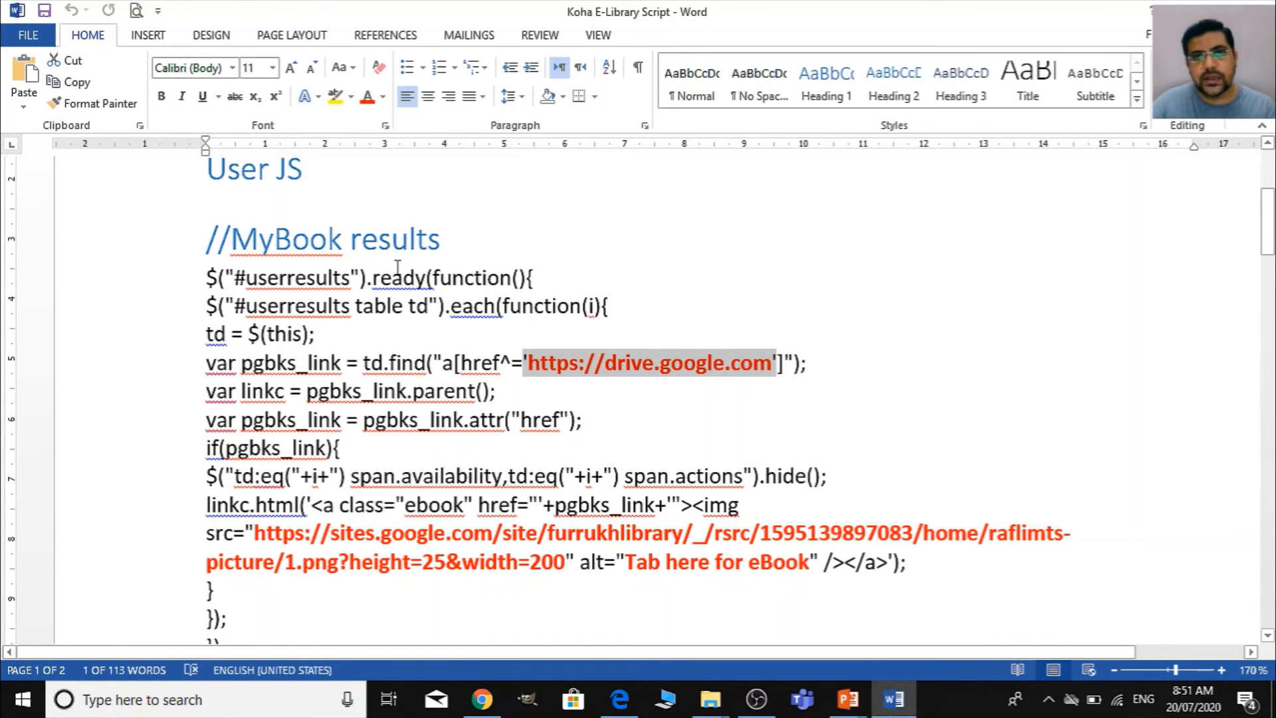
- Highlight the full sites.google.com image address, including height=25&width=200, in the MyBook results img source
scroll(766, 505, "down", 2)
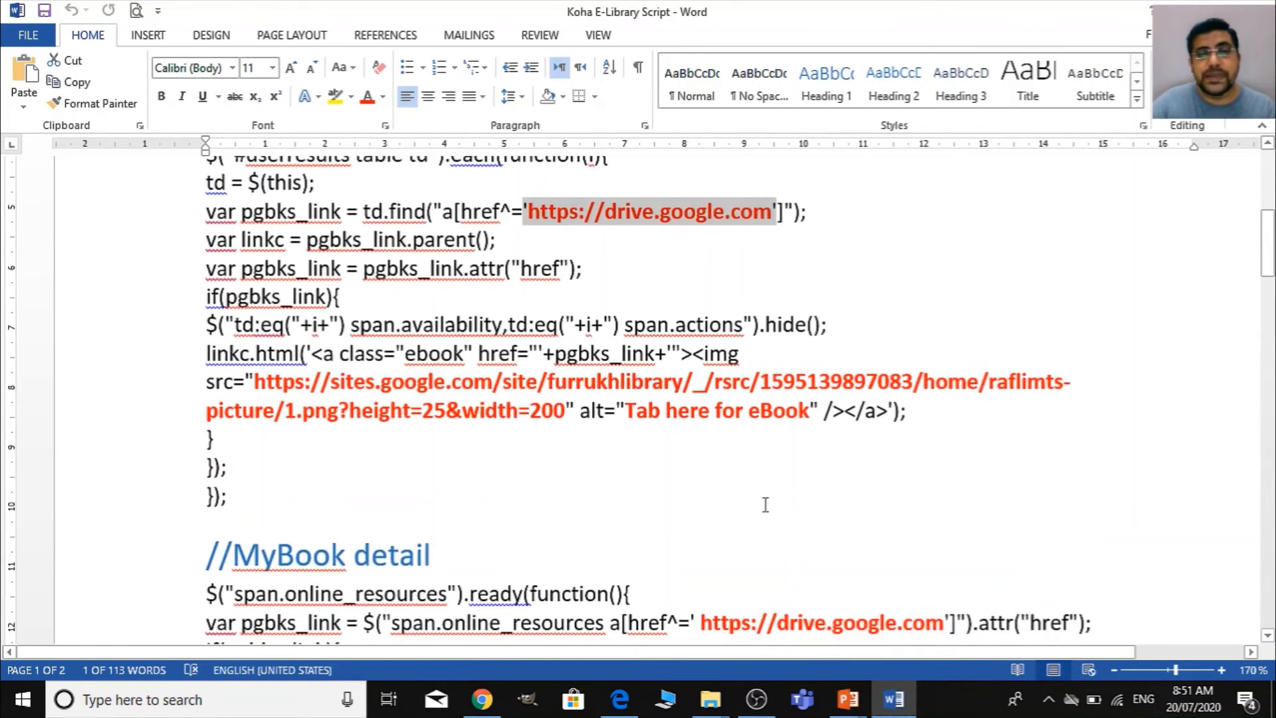
left_click(717, 451)
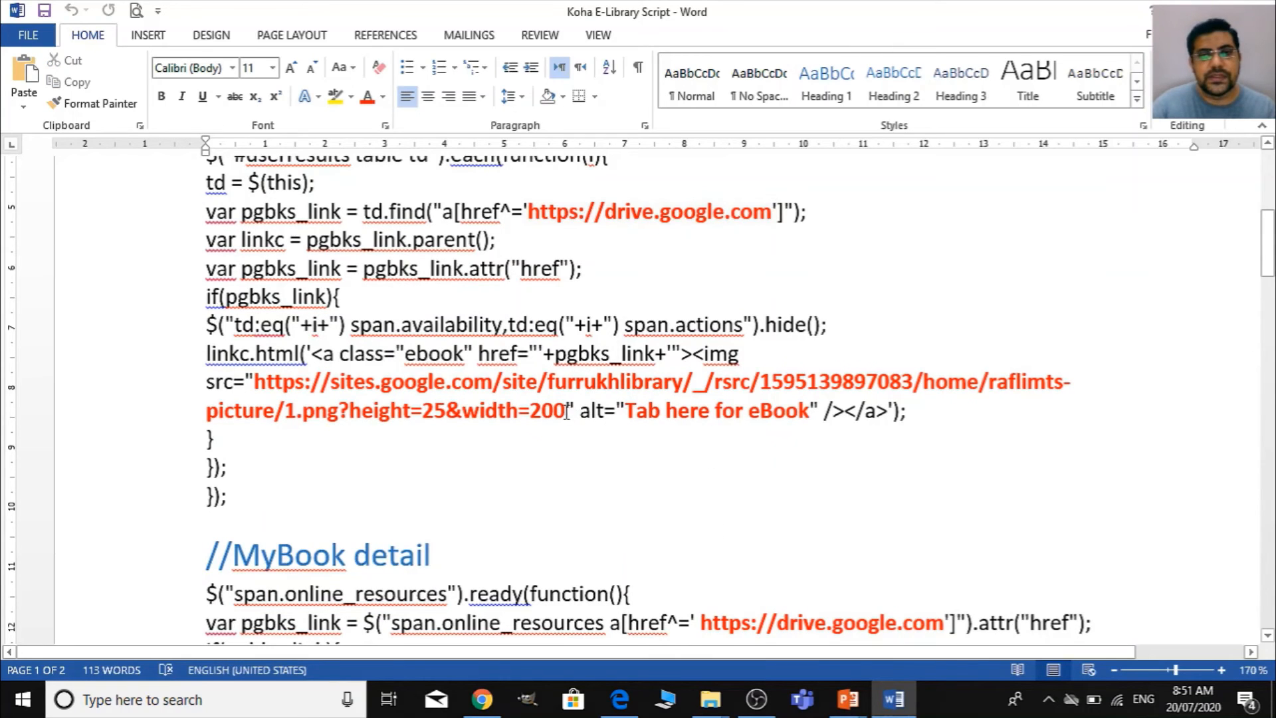
left_click_drag(566, 410, 268, 381)
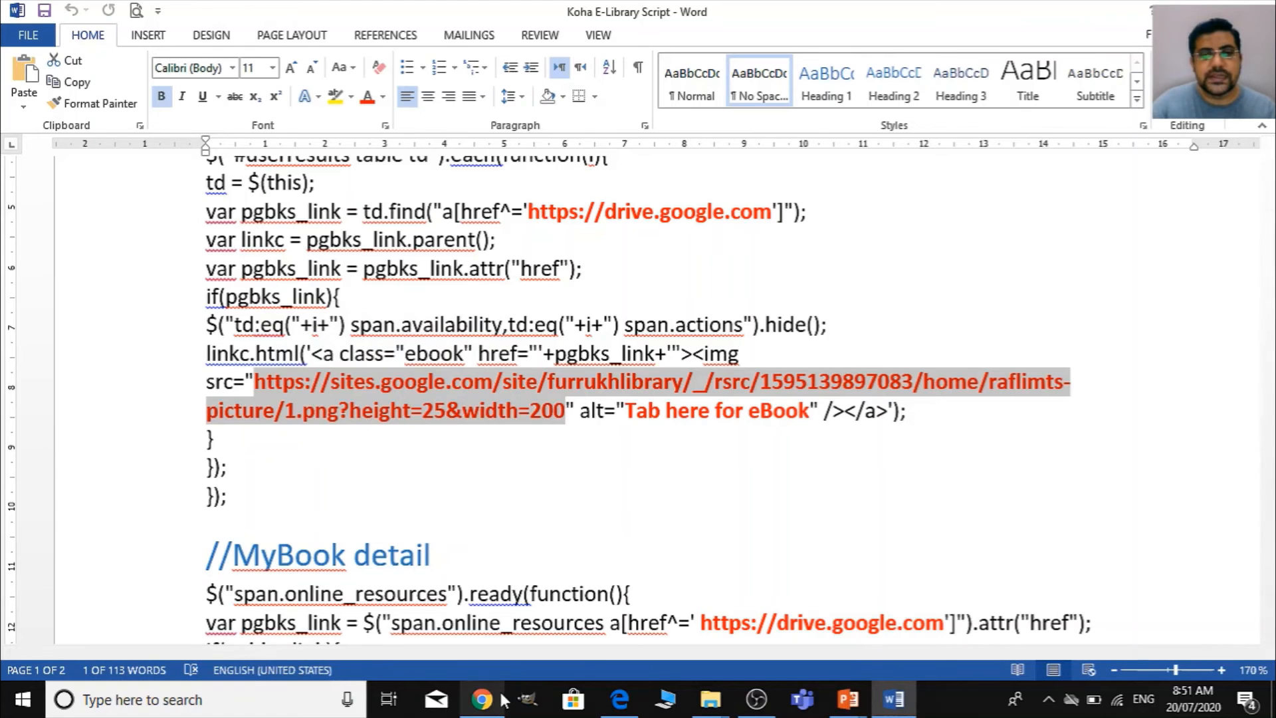
- Switch to Chrome and copy the image address of the small "Tab here for eBook" banner on the raflimts picture page
mouse_move(503, 700)
left_click(487, 602)
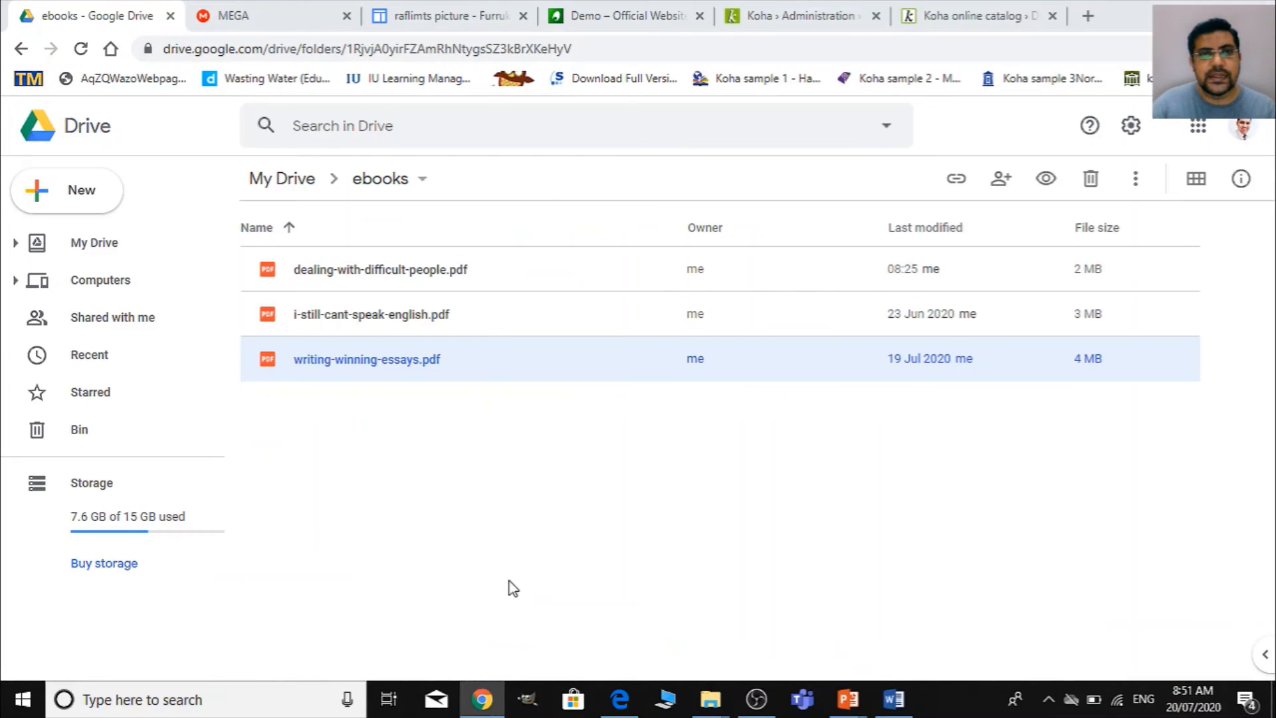
left_click(392, 11)
scroll(543, 492, "down", 3)
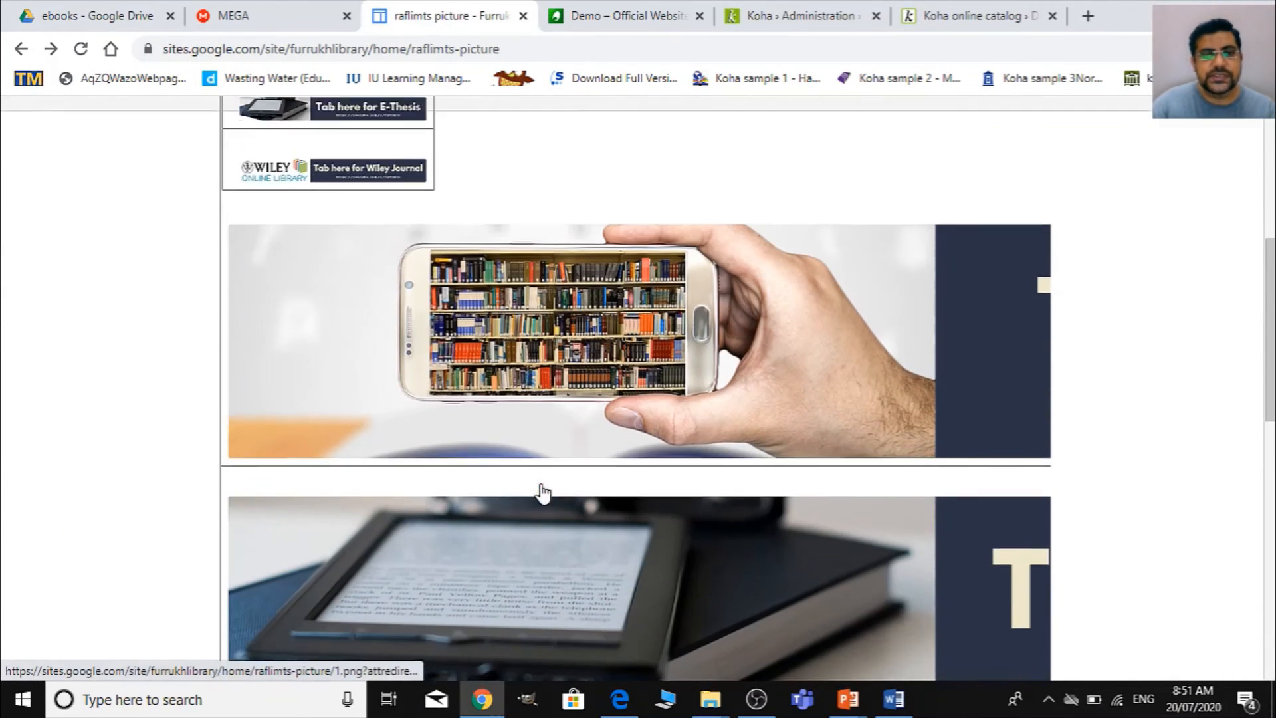
scroll(541, 492, "up", 3)
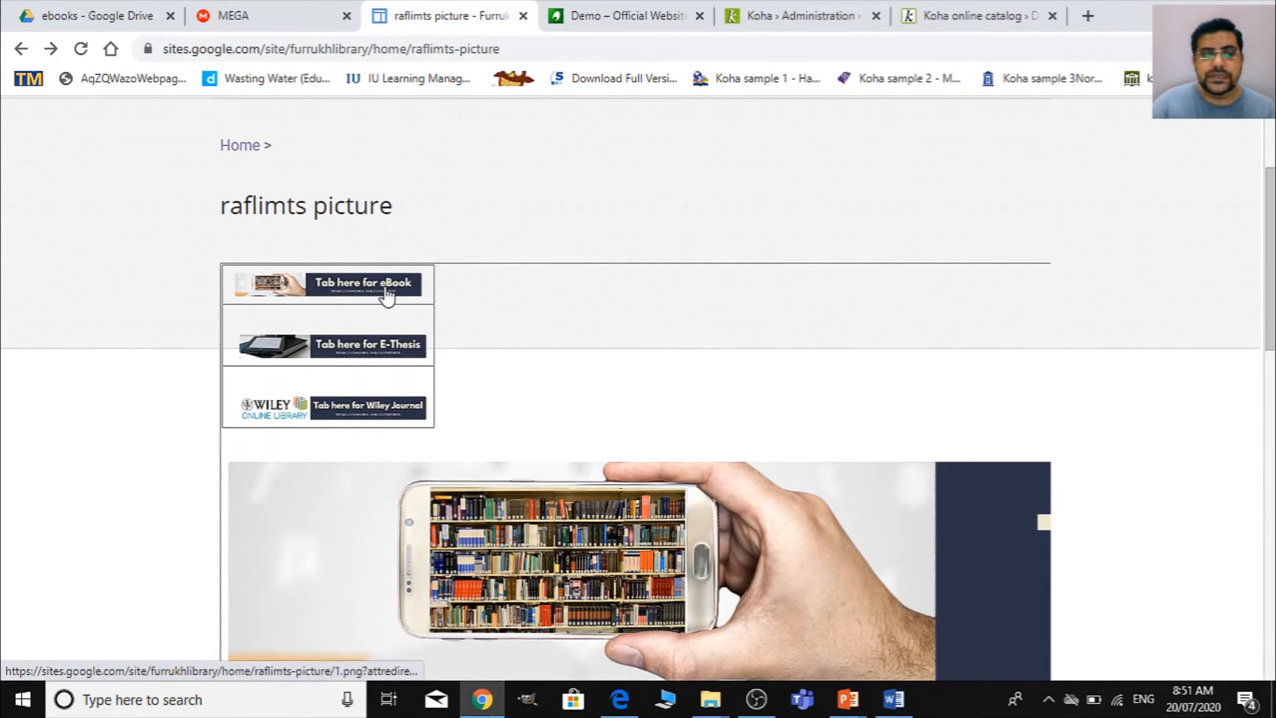
right_click(385, 288)
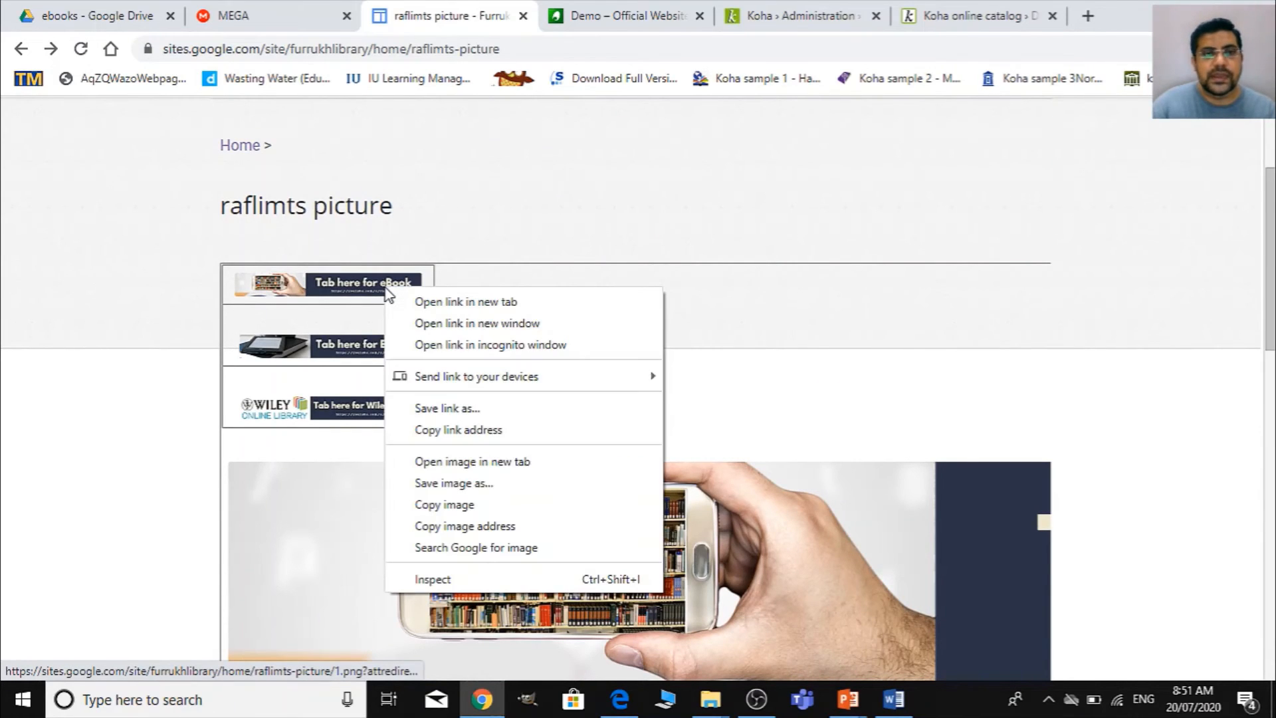
left_click(509, 528)
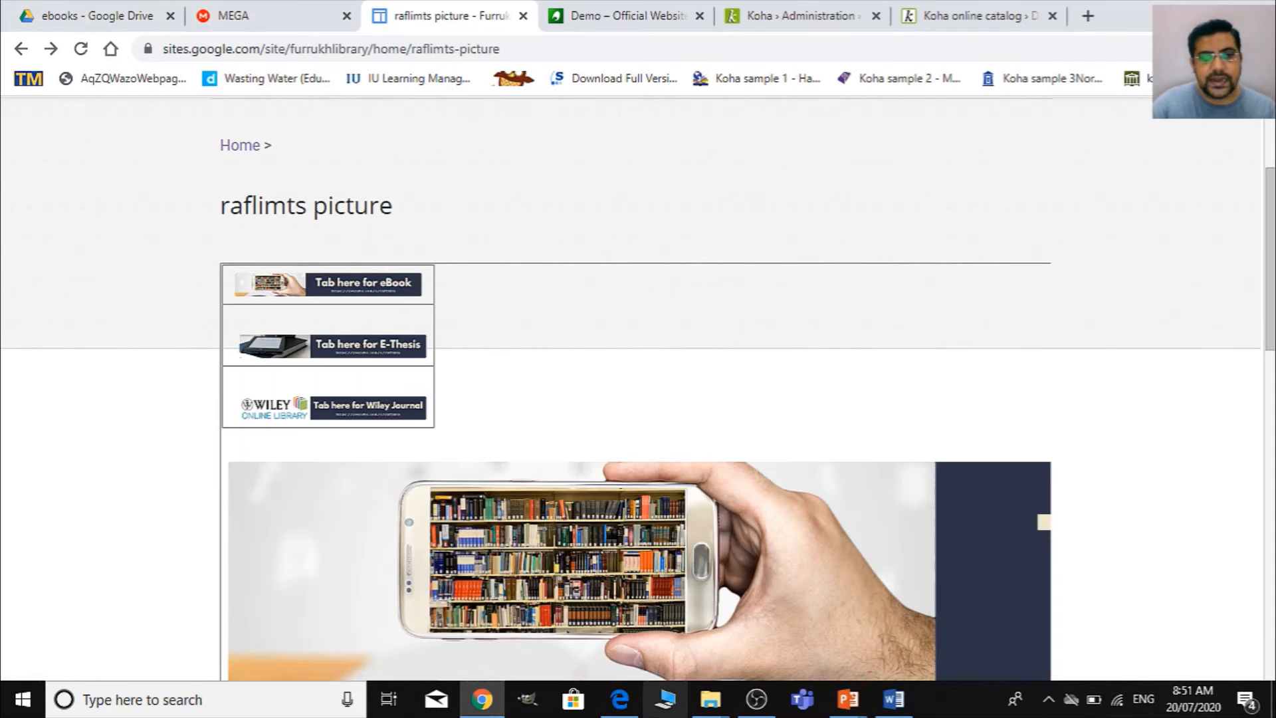
- Return to the script in Word and replace the MyBook results image address with the copied one, including height=25&width=200
left_click(894, 699)
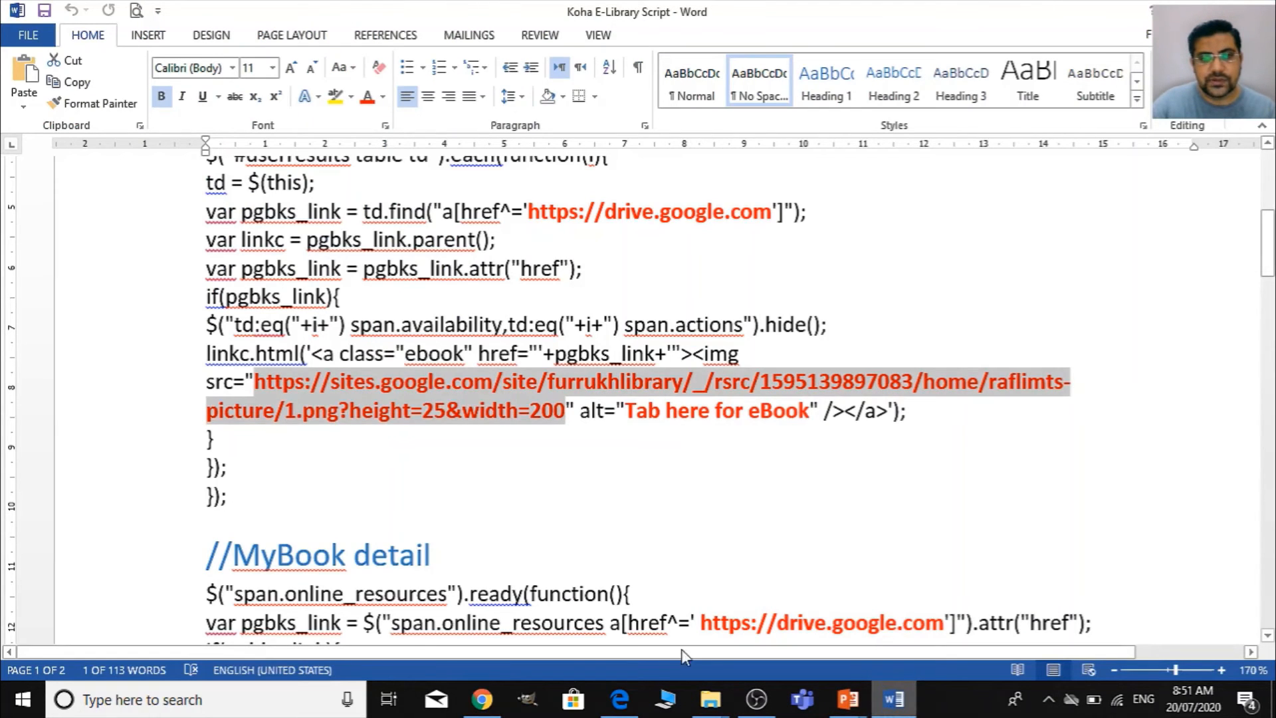
left_click(571, 465)
key("shift+Right")
key("shift+Right")
key("shift+Right")
key("shift+Right")
key("shift+Right")
key("shift+Right")
key("shift+Right")
key("shift+Right")
key("shift+Right")
key("shift+Right")
key("shift+Right")
key("shift+Right")
key("shift+Right")
key("shift+Right")
key("shift+Right")
key("shift+Right")
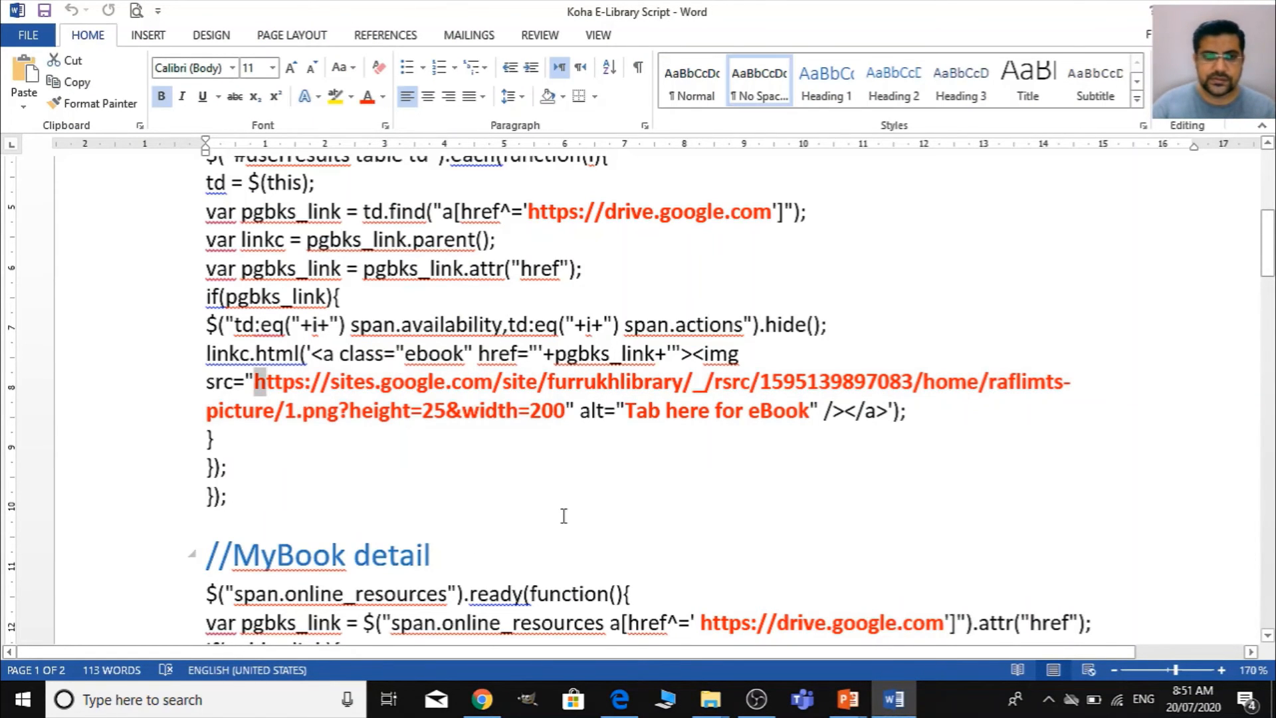
key("shift+Right")
key("shift+Right")
key("shift+Right")
key("shift+Right")
key("shift+Right")
key("shift+Right")
key("shift+Right")
key("shift+Right")
key("shift+Right")
key("shift+Right")
key("shift+Right")
key("shift+Right")
key("shift+Right")
key("shift+Right")
key("shift+Right")
key("shift+Right")
key("shift+Right")
key("shift+Right")
key("shift+Right")
key("shift+Right")
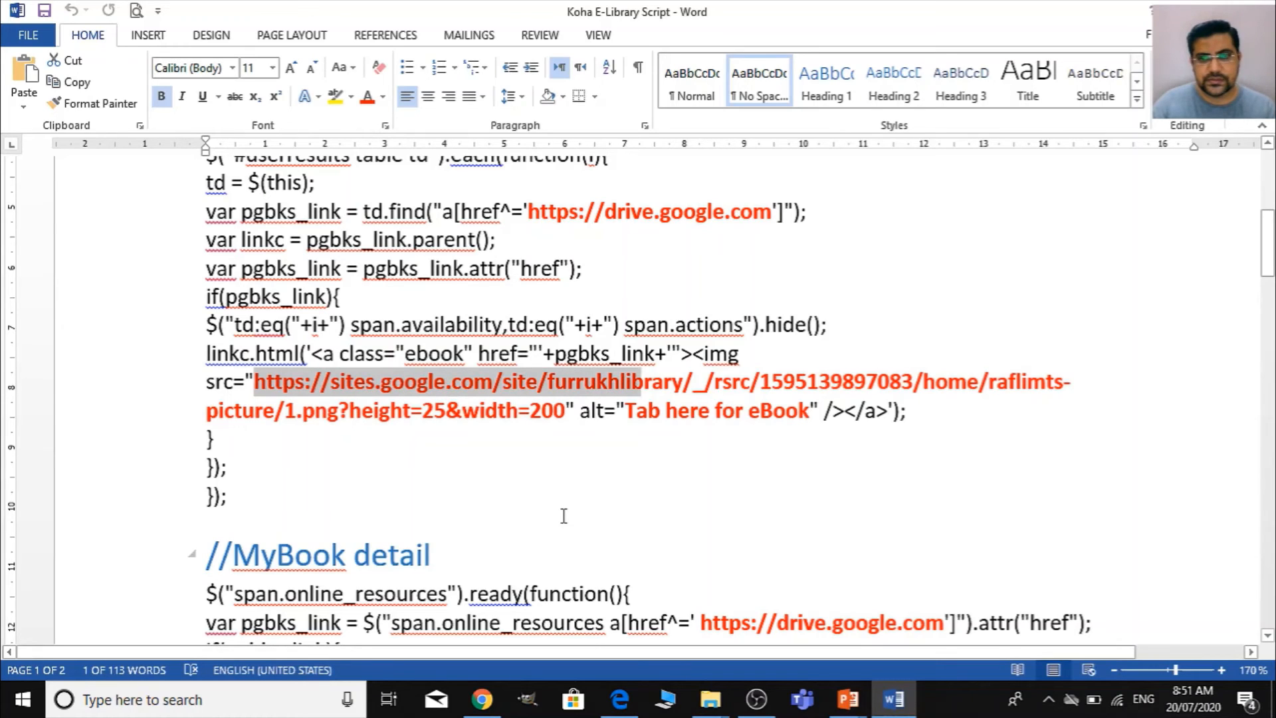
key("shift+Right")
key("shift+Right")
key("shift+Right")
key("shift+Right")
key("shift+Right")
key("shift+Right")
key("shift+Right")
key("shift+Right")
key("shift+Right")
key("shift+Right")
key("shift+Right")
key("shift+Right")
key("shift+Right")
key("shift+Right")
key("shift+Right")
key("shift+Right")
key("shift+Right")
key("shift+Right")
key("shift+Right")
key("shift+Right")
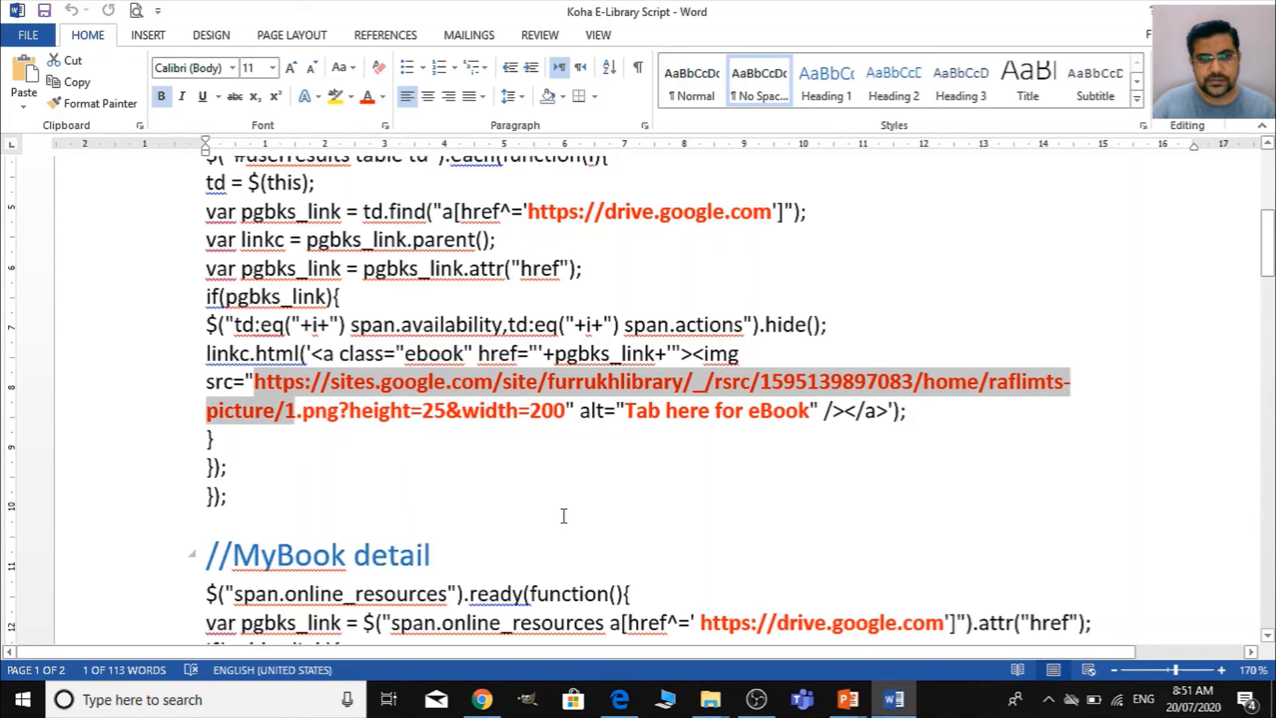
key("shift+Right")
key("shift+Left")
key("shift+Left")
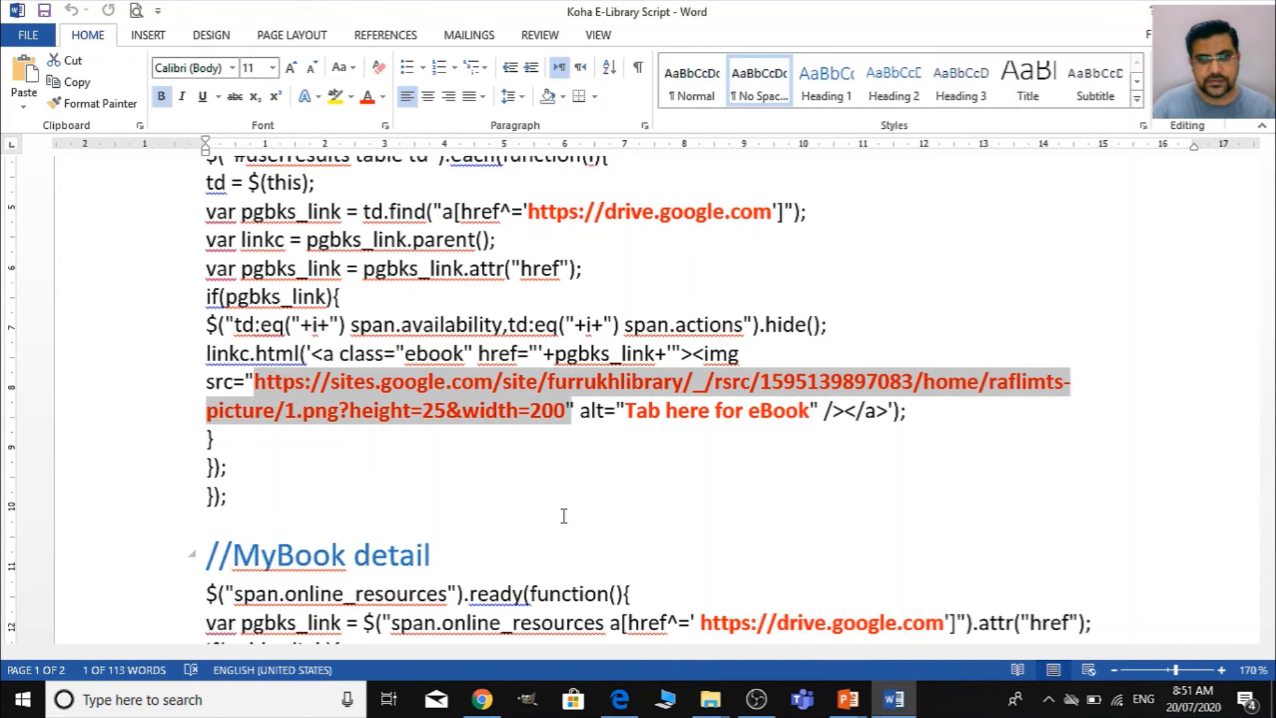
left_click(564, 517)
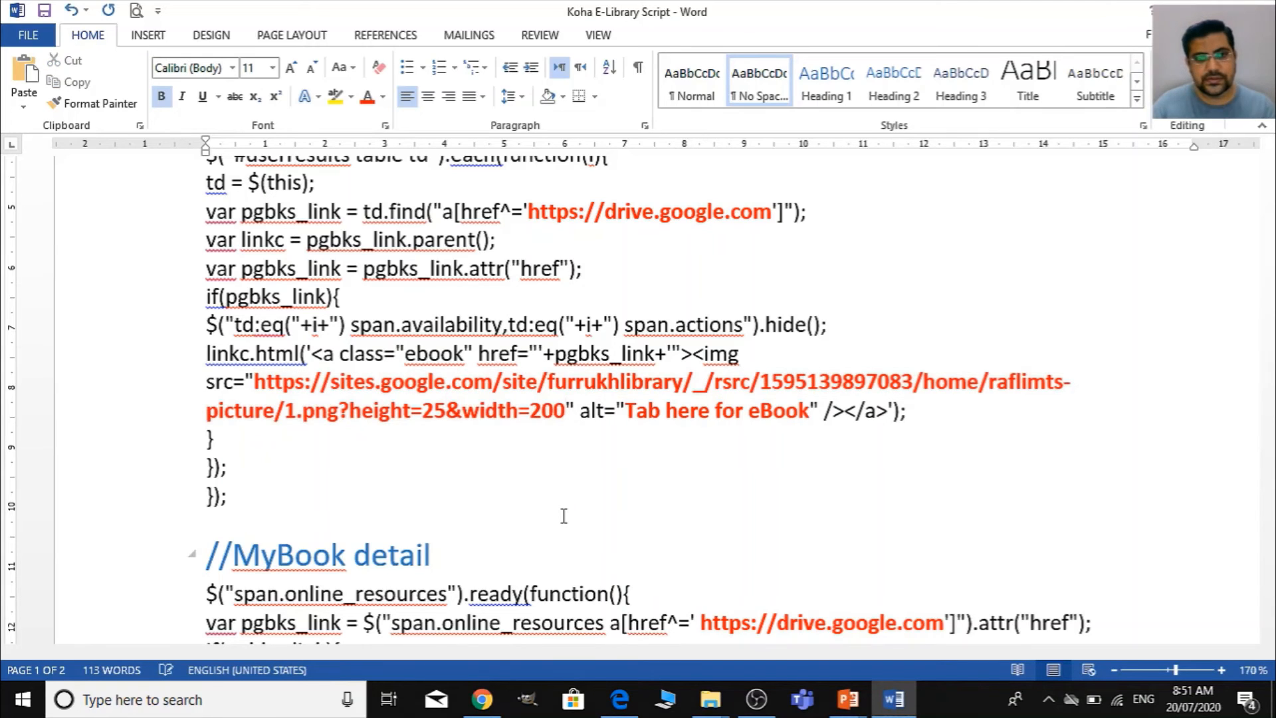
- Highlight the alt text "Tab here for eBook" in the MyBook results script
left_click(628, 419)
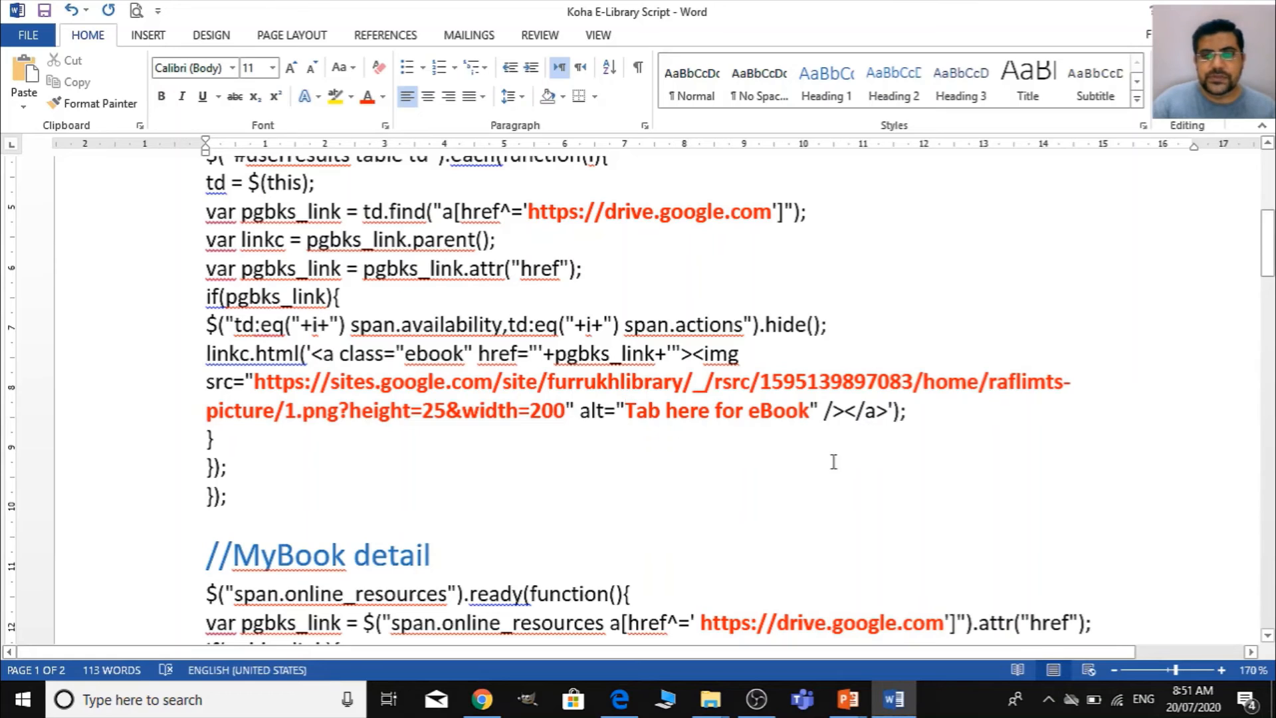
scroll(812, 285, "down", 3)
left_click_drag(809, 260, 625, 260)
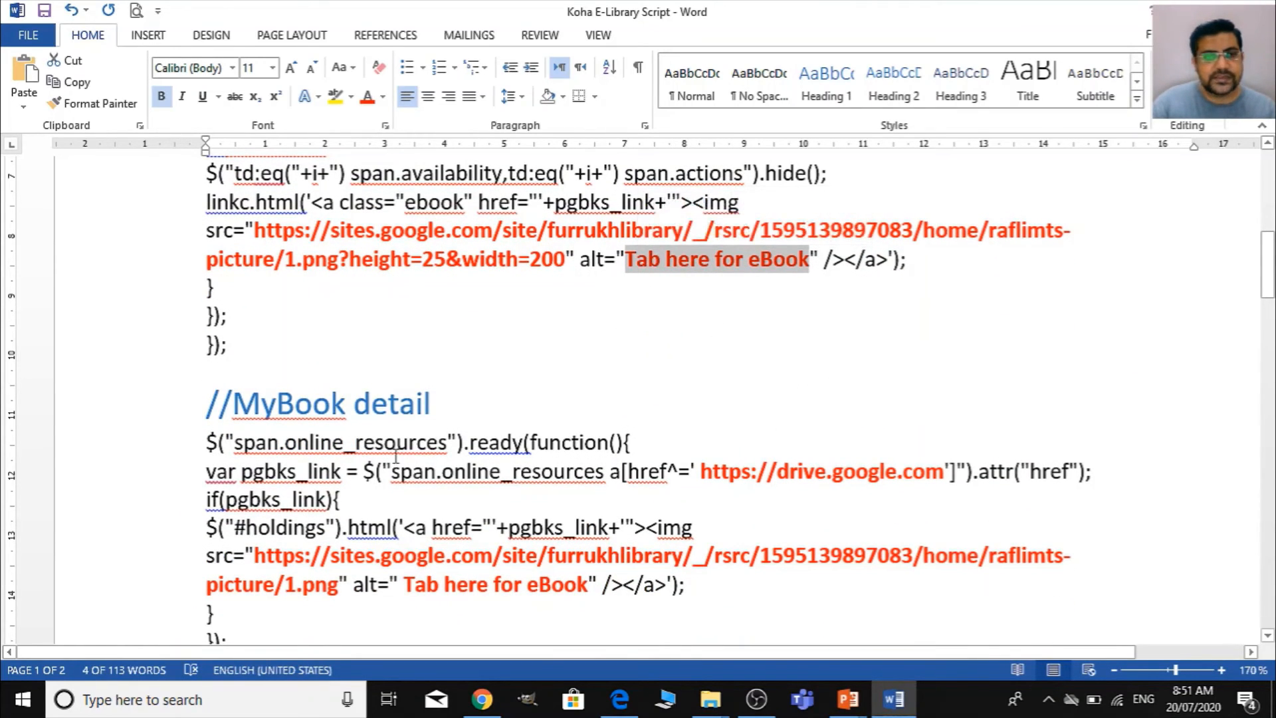
scroll(396, 457, "down", 3)
left_click(706, 320)
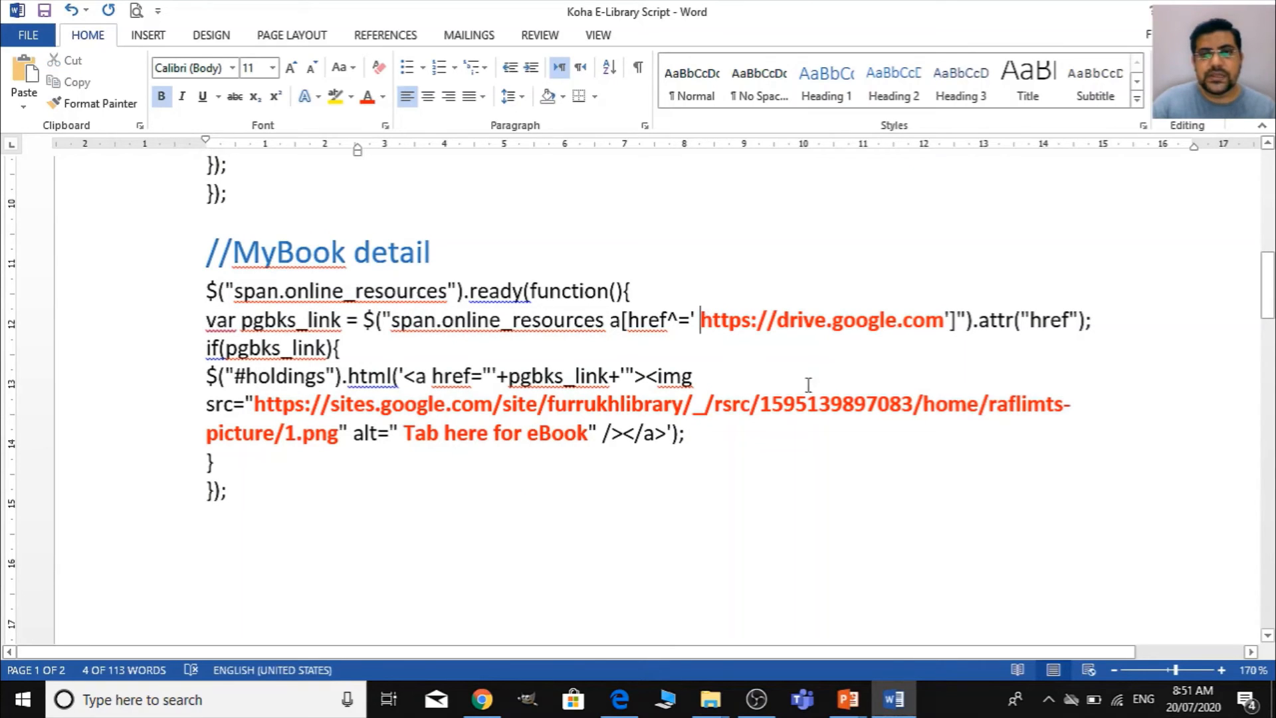
key("BackSpace")
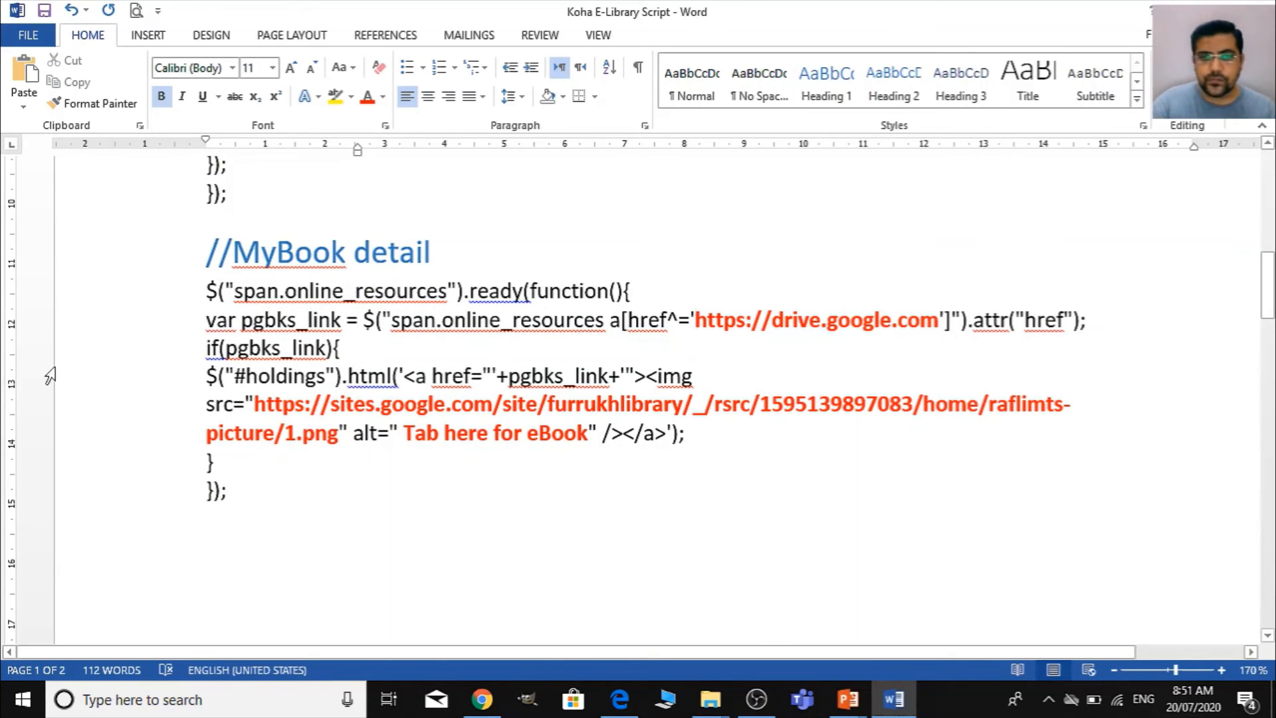
left_click(938, 319)
- Replace the MyBook detail image address with the address of the large eBook banner copied from the raflimts picture page in Chrome
left_click(255, 403)
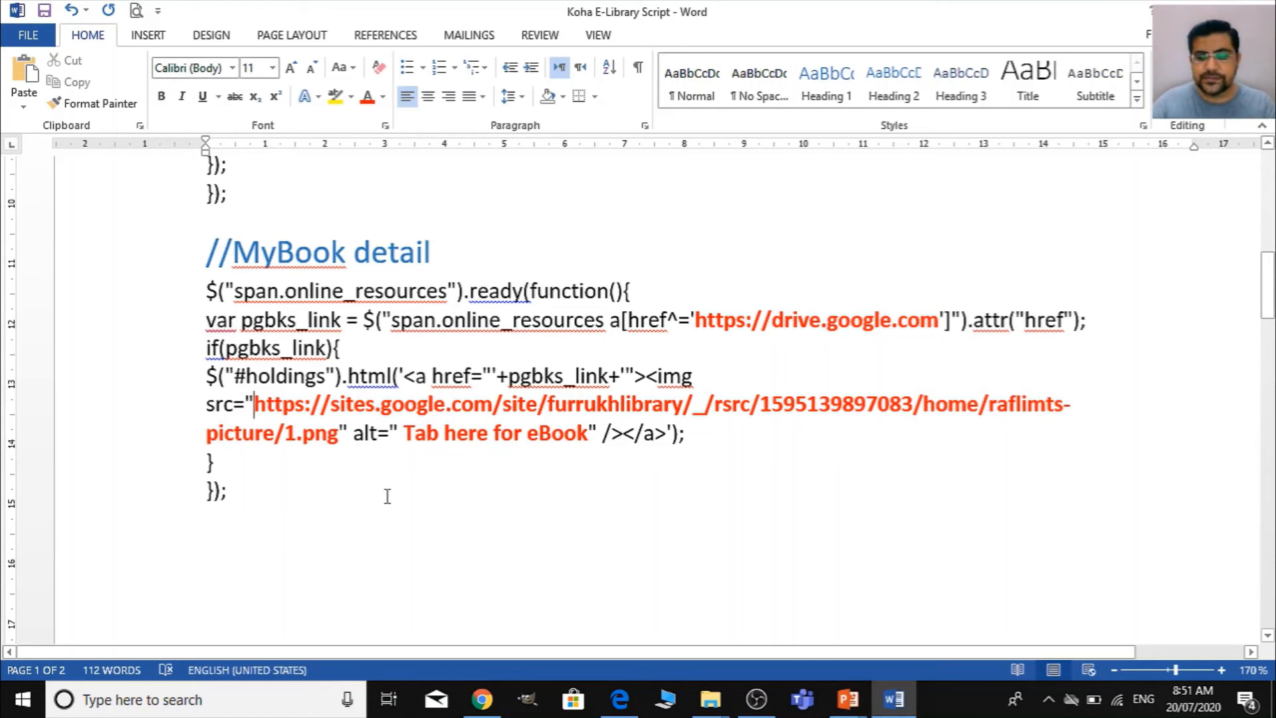
key("shift+Right")
key("shift+Right")
key("shift+Right")
key("shift+Right")
key("shift+Right")
key("shift+Right")
key("shift+Right")
key("shift+Right")
key("shift+Right")
key("shift+Right")
key("shift+Right")
key("shift+Right")
key("shift+Right")
key("shift+Right")
key("shift+Right")
key("shift+Right")
key("shift+Right")
key("shift+Right")
key("shift+Right")
key("shift+Right")
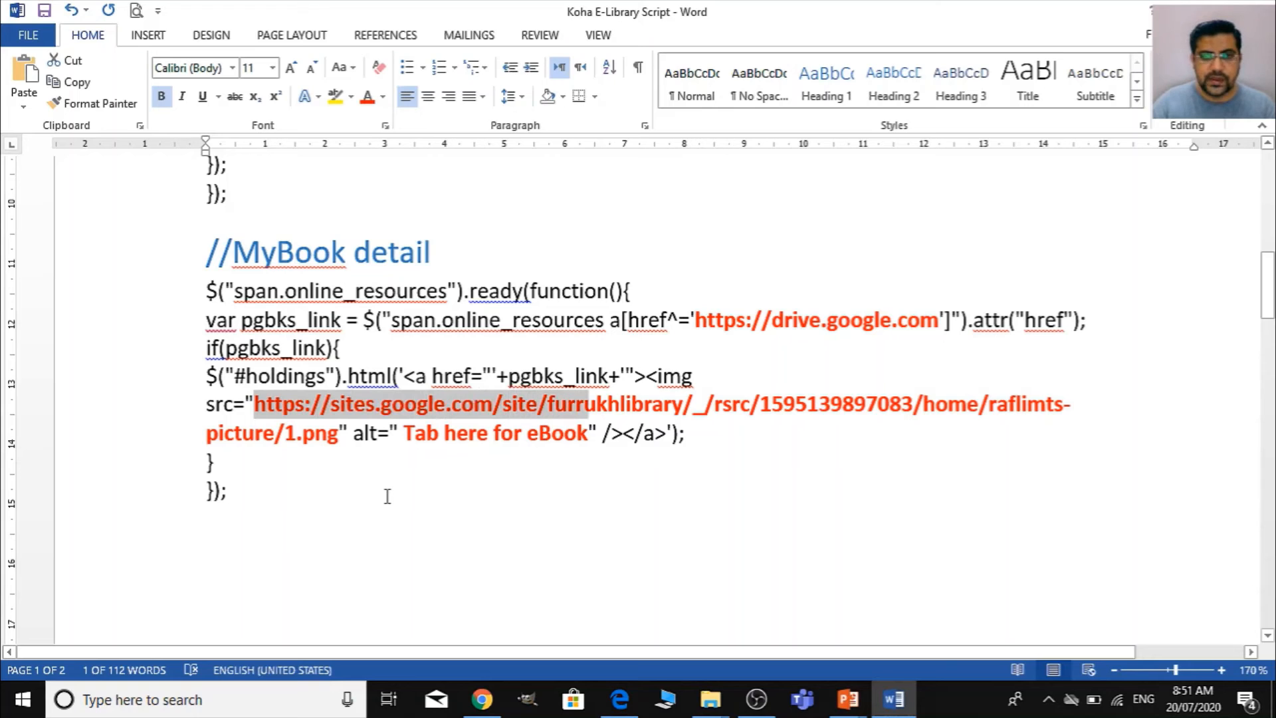
key("shift+Right")
key("shift+Right")
key("shift+Right")
key("shift+Right")
key("shift+Right")
key("shift+Right")
key("shift+Right")
key("shift+Right")
key("shift+Right")
key("shift+Right")
key("shift+Right")
key("shift+Right")
key("shift+Right")
key("shift+Right")
key("shift+Right")
key("shift+Right")
key("shift+Right")
key("shift+Right")
key("shift+Right")
key("shift+Right")
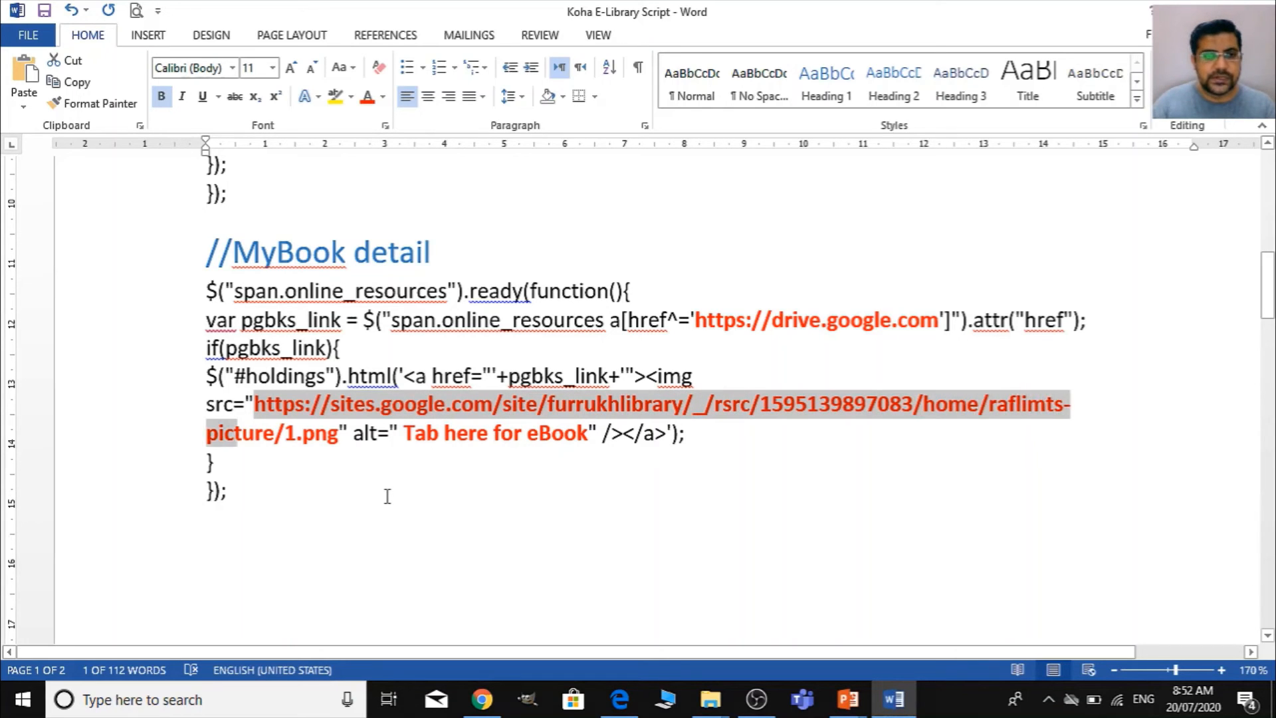
key("shift+Right")
key("shift+Right")
key("shift+Right")
key("shift+Right")
key("shift+Right")
key("shift+Right")
key("shift+Right")
key("shift+Right")
key("shift+Right")
key("shift+Right")
key("alt+Tab")
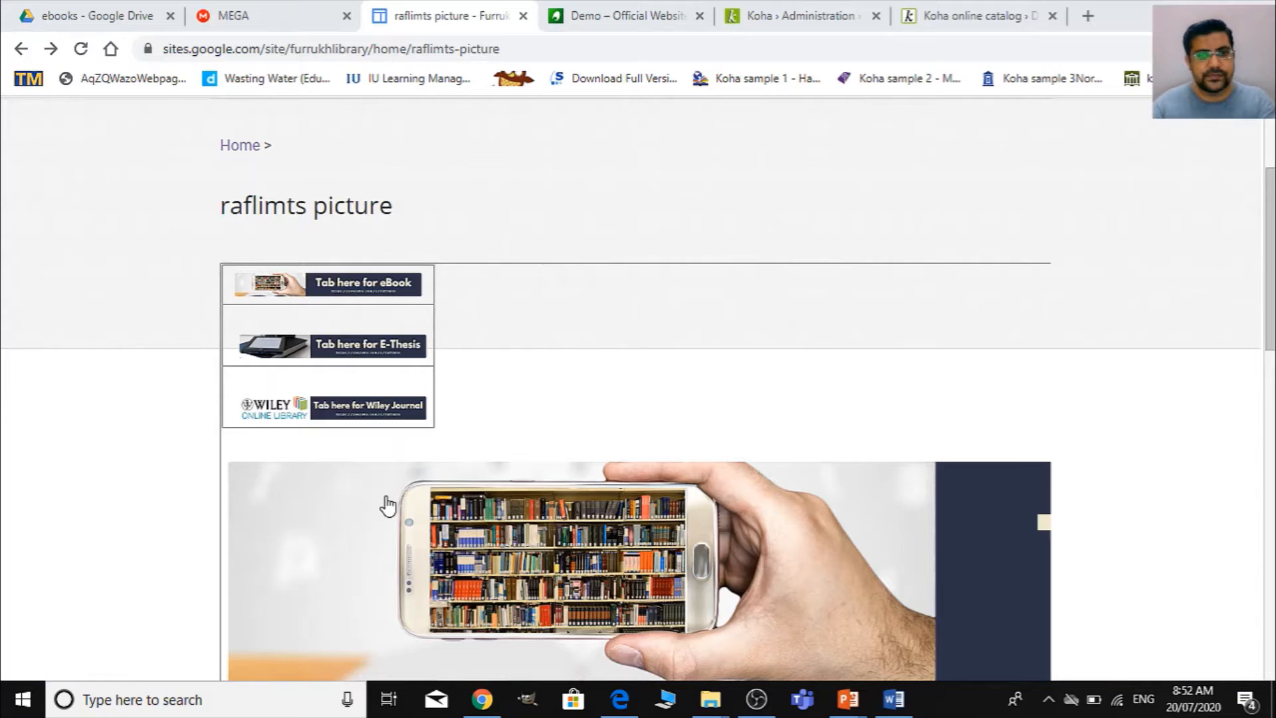
scroll(727, 325, "down", 3)
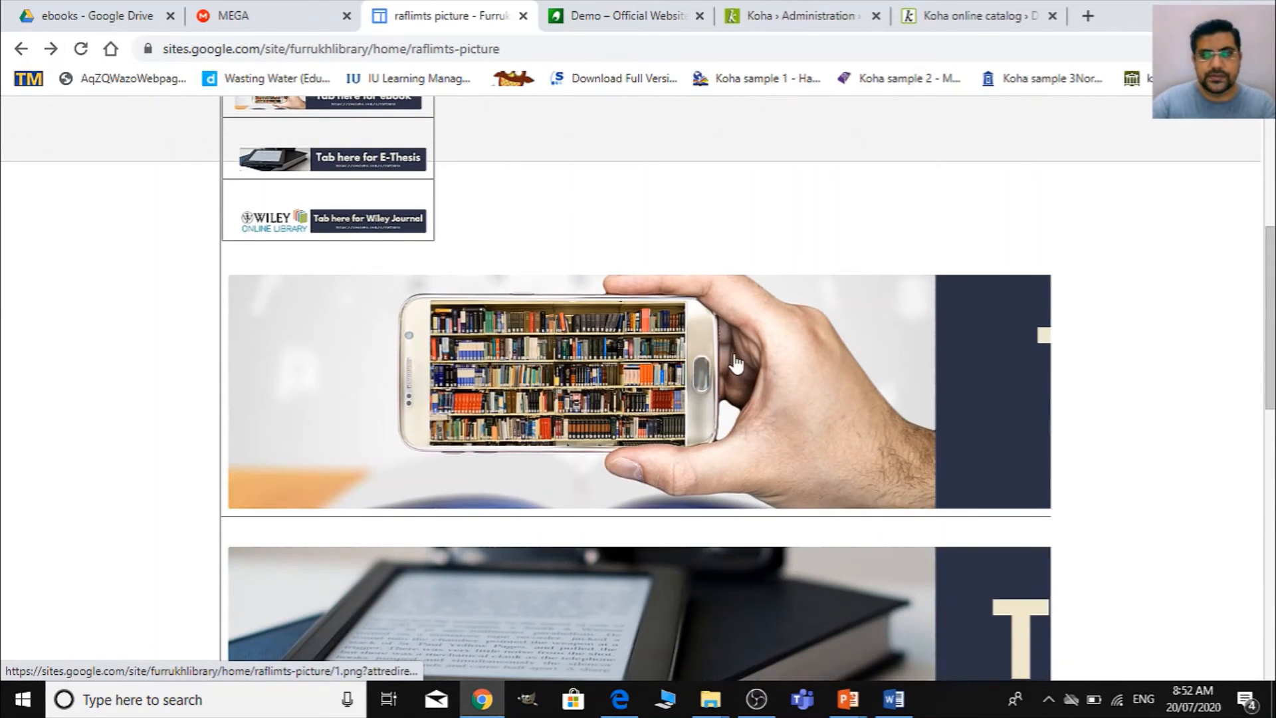
right_click(733, 354)
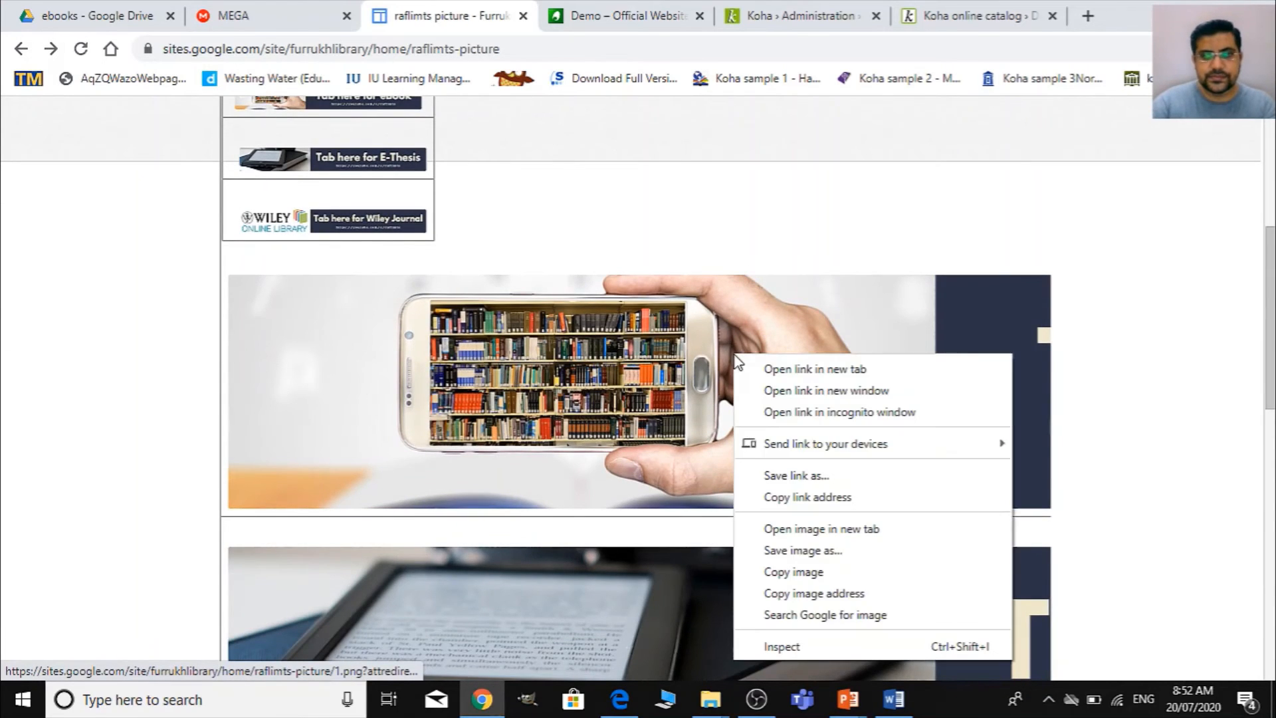
left_click(836, 593)
key("alt+Tab")
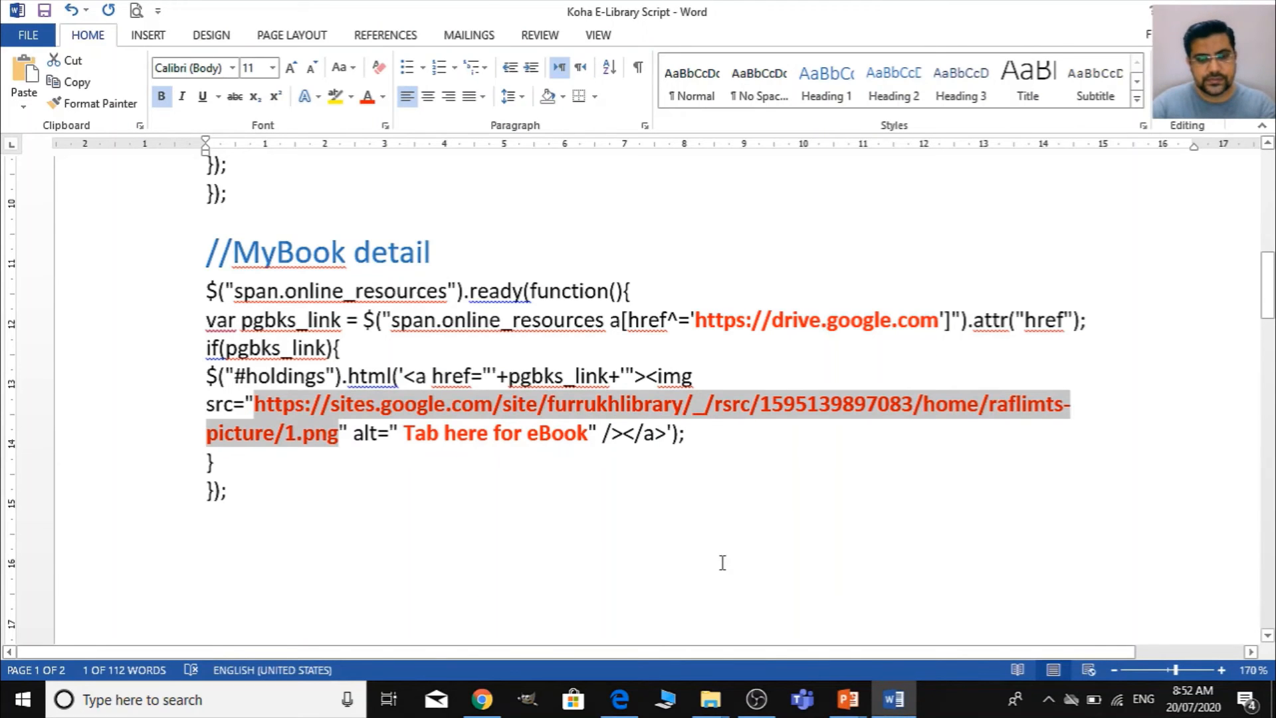
key("ctrl+v")
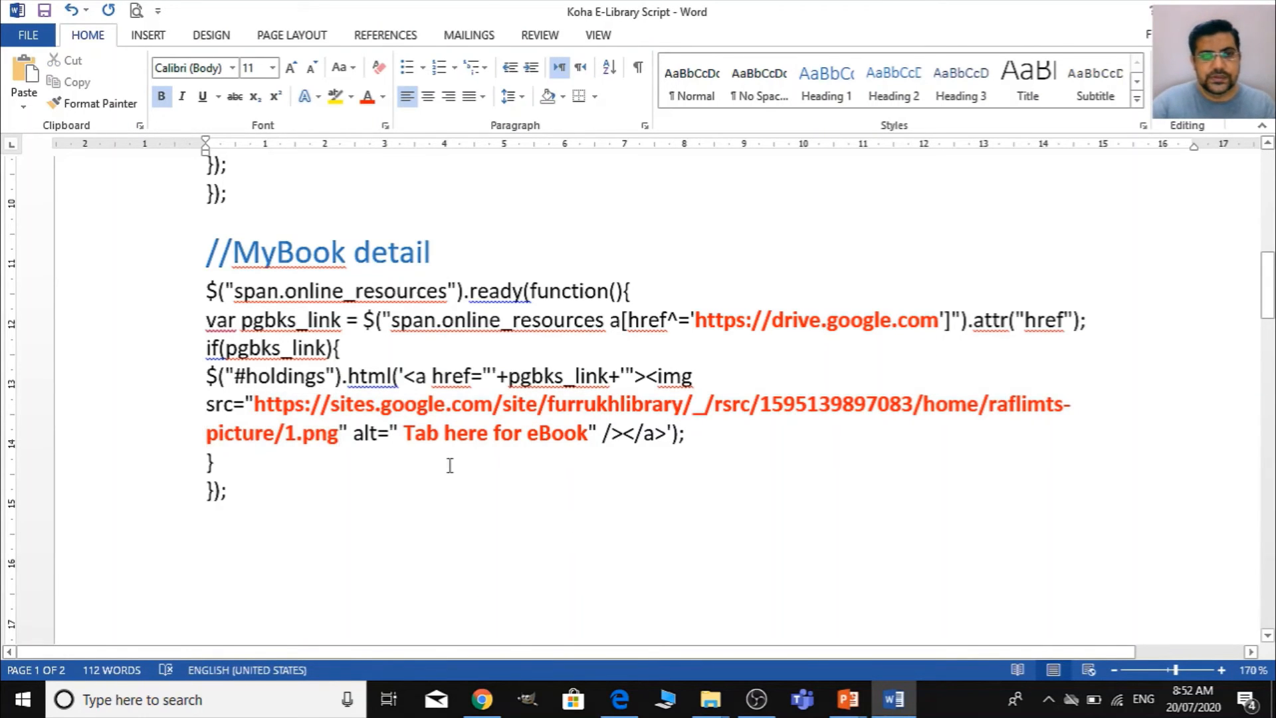
- Highlight height=25&width=200 in the MyBook results image address and compare it with the 1.png ending of the MyBook detail address
scroll(450, 465, "up", 3)
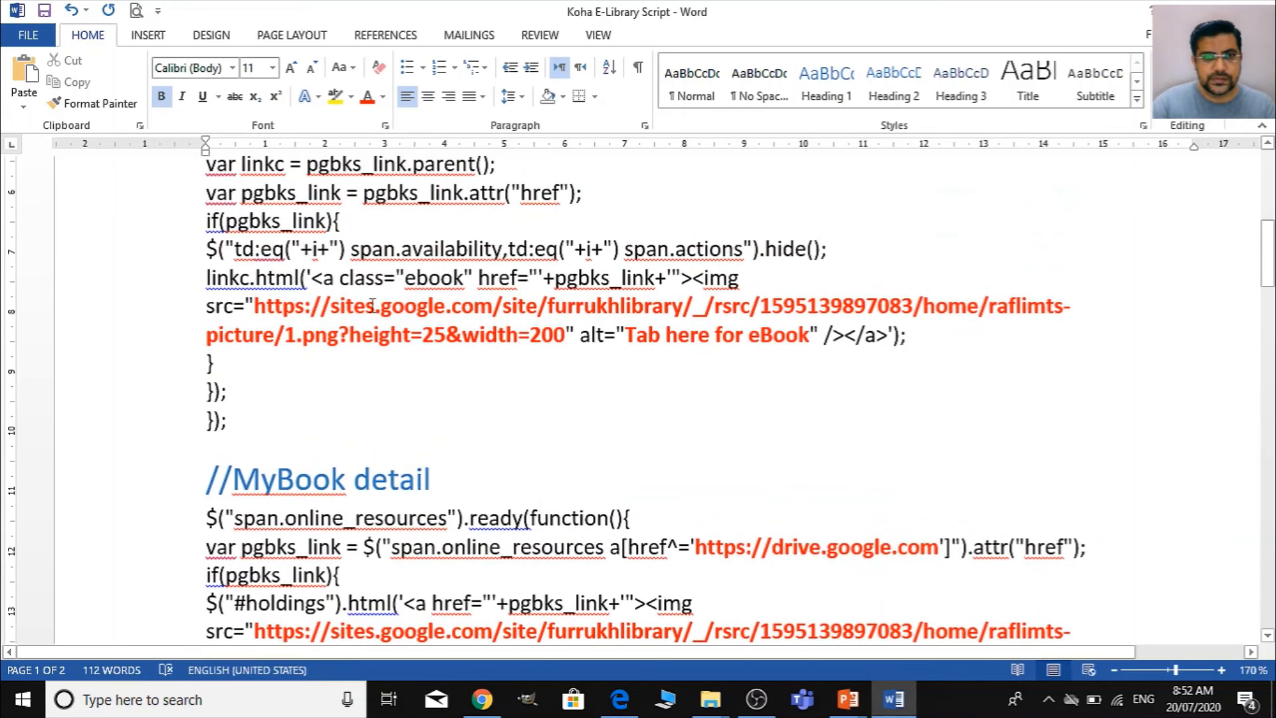
left_click(353, 336)
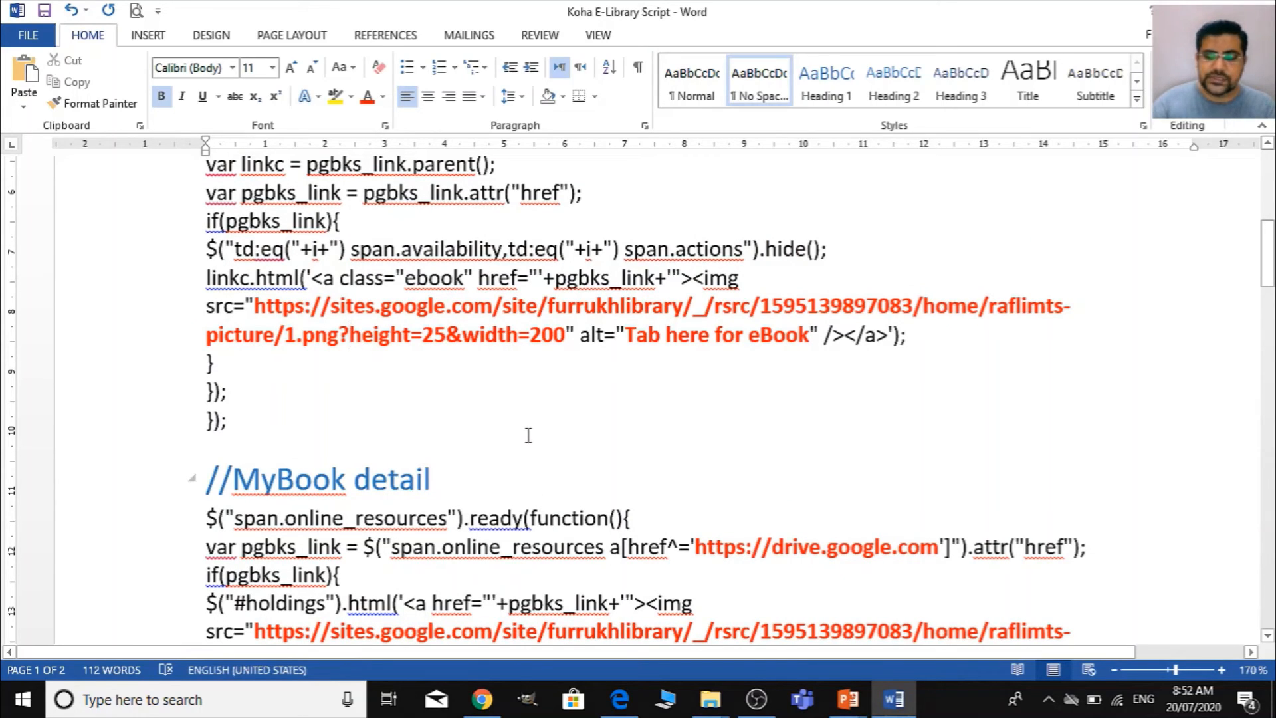
key("shift+Right")
key("shift+Right")
key("shift+Right")
key("shift+Right")
key("shift+Right")
key("shift+Right")
key("shift+Right")
key("shift+Right")
key("shift+Right")
key("shift+Right")
key("shift+Right")
key("shift+Right")
key("shift+Right")
key("shift+Right")
key("shift+Right")
key("shift+Right")
key("shift+Right")
key("shift+Right")
key("shift+Right")
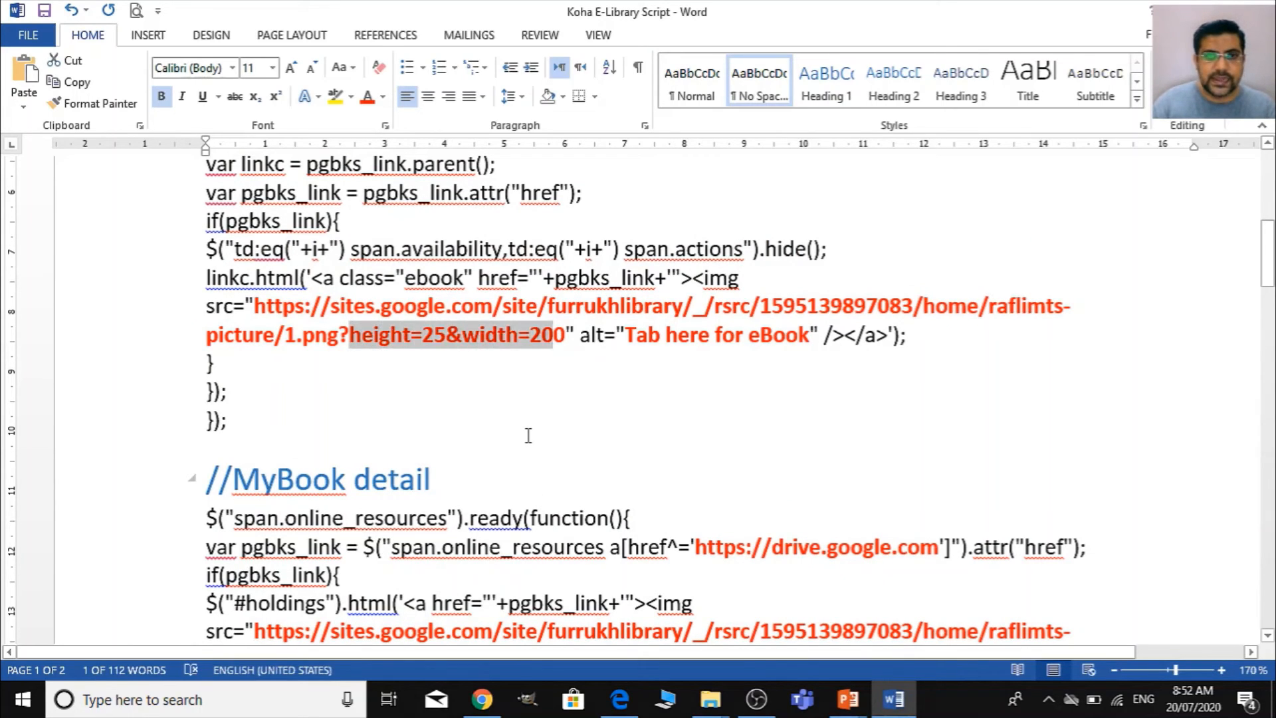
key("shift+Right")
scroll(508, 435, "down", 3)
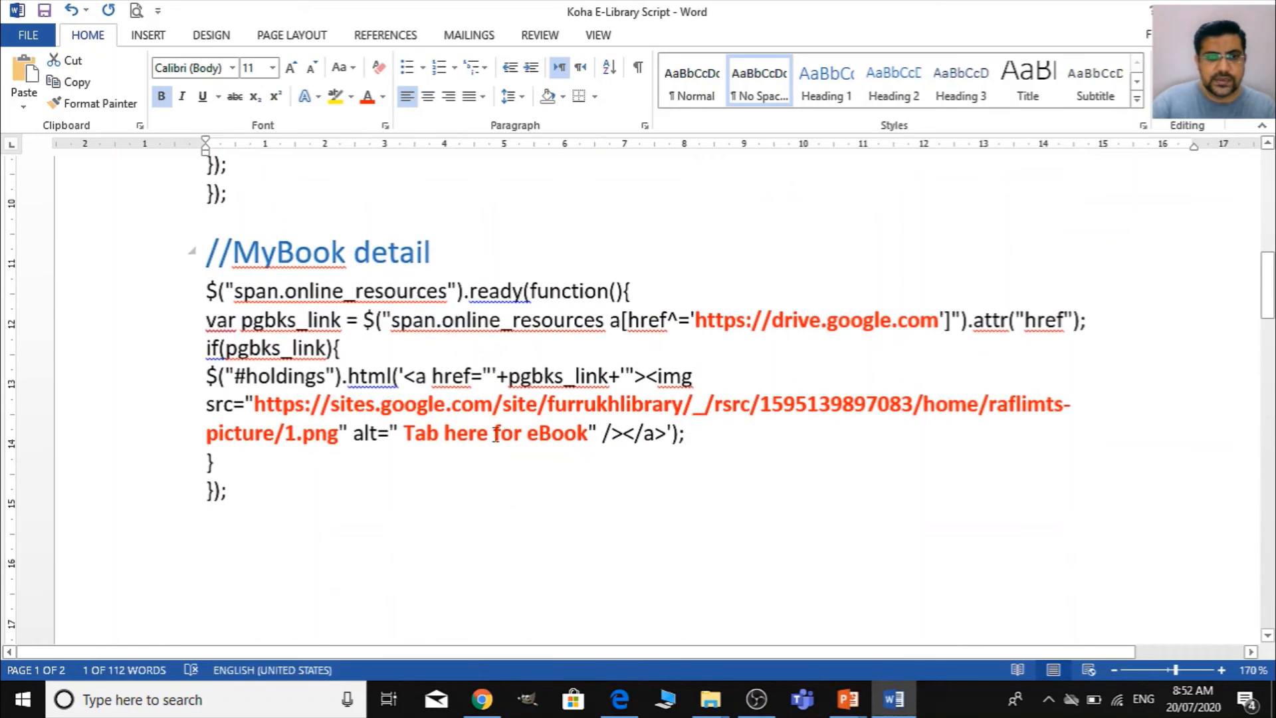
left_click(337, 428)
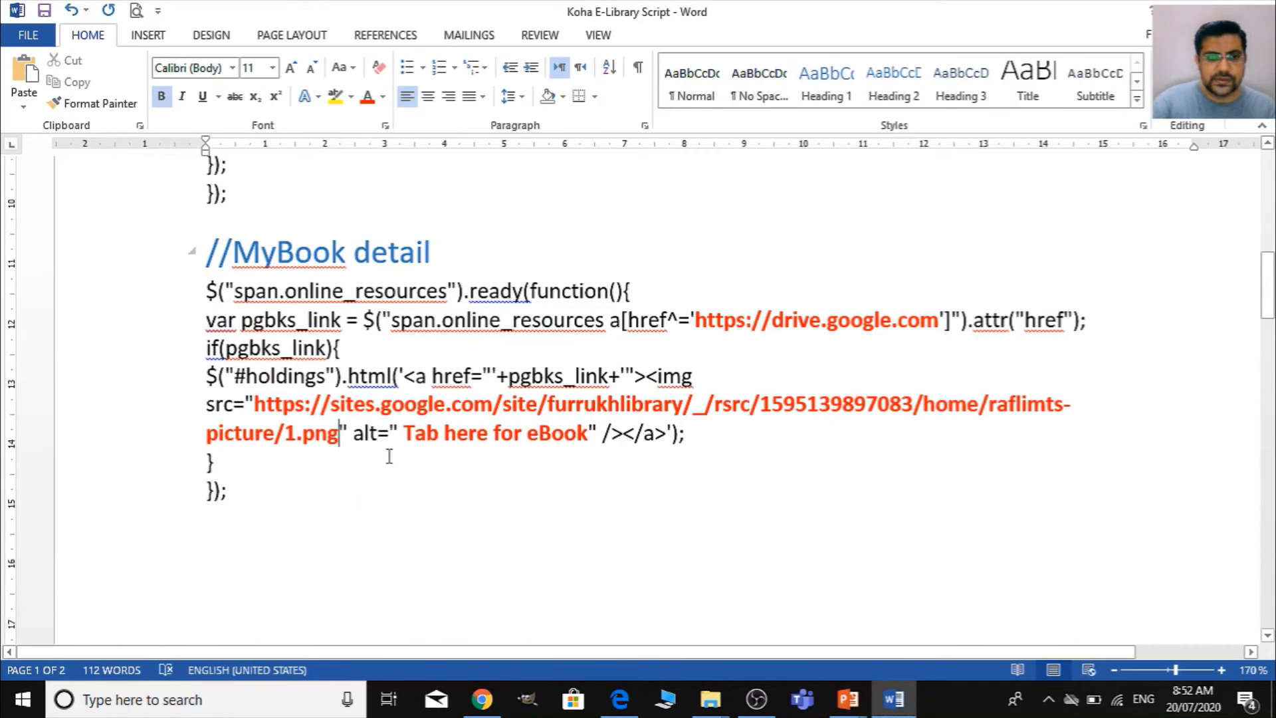
- Copy the script from the MyBook results heading through the end of the MyBook detail block
scroll(450, 555, "up", 7)
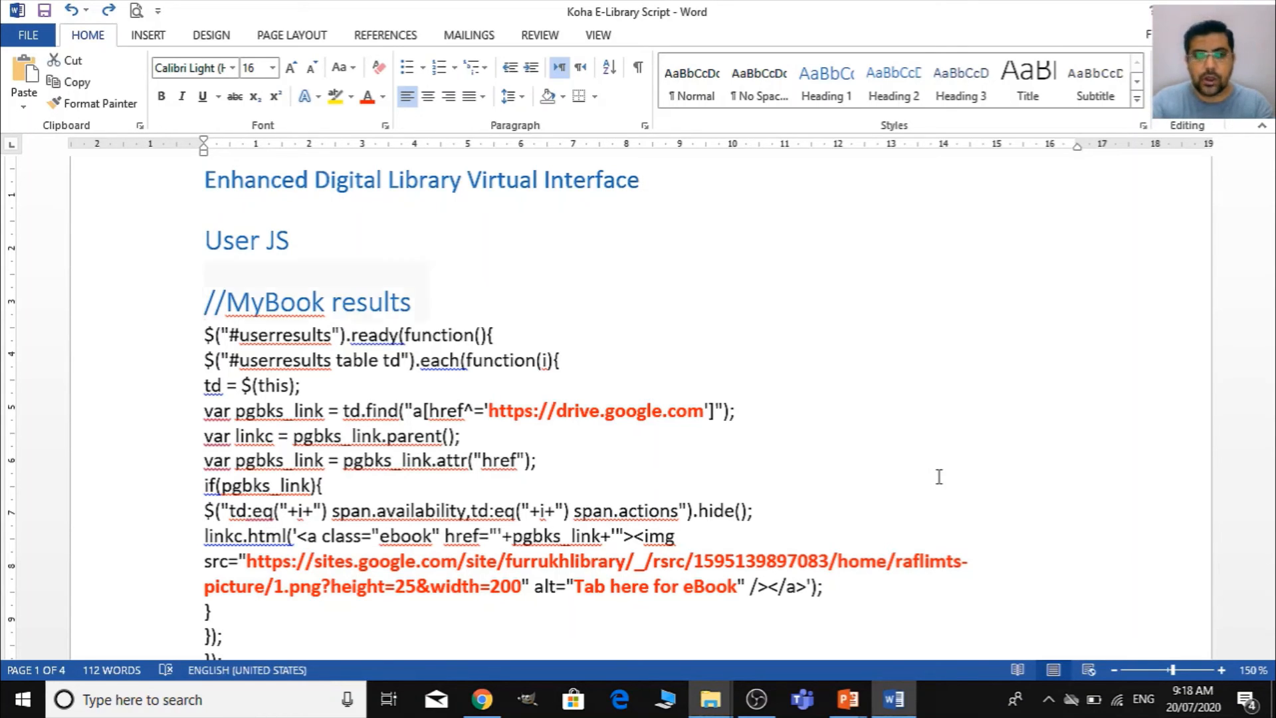
key("shift+Down")
key("shift+Down")
key("shift+Down")
key("shift+Down")
key("shift+Down")
key("shift+Down")
key("shift+Down")
key("shift+Down")
key("shift+Down")
key("shift+Down")
key("shift+Down")
key("shift+Down")
key("shift+Down")
key("shift+Down")
key("shift+Down")
key("shift+Down")
key("shift+Down")
key("shift+Down")
key("shift+Down")
key("shift+Down")
key("shift+Down")
key("shift+Down")
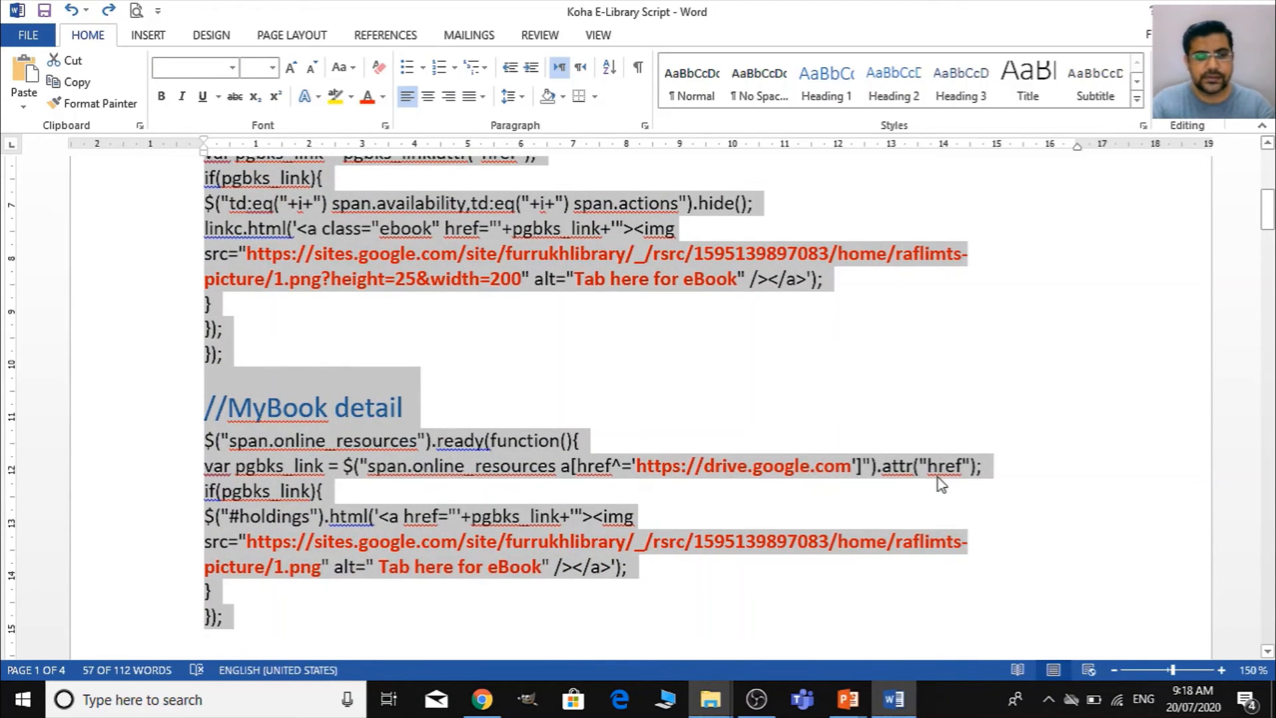
- Paste the copied MyBook results and MyBook detail blocks below the original script, leaving blank space between them
scroll(940, 483, "down", 5)
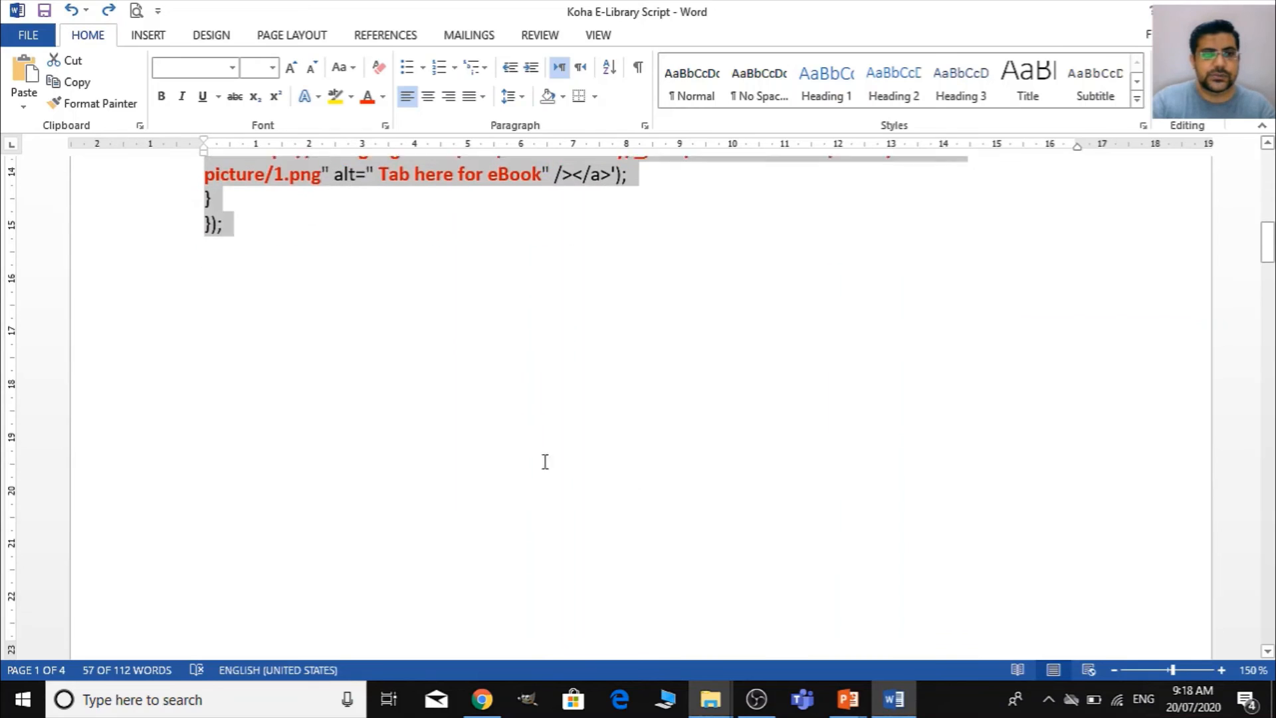
left_click(429, 416)
left_click(432, 348)
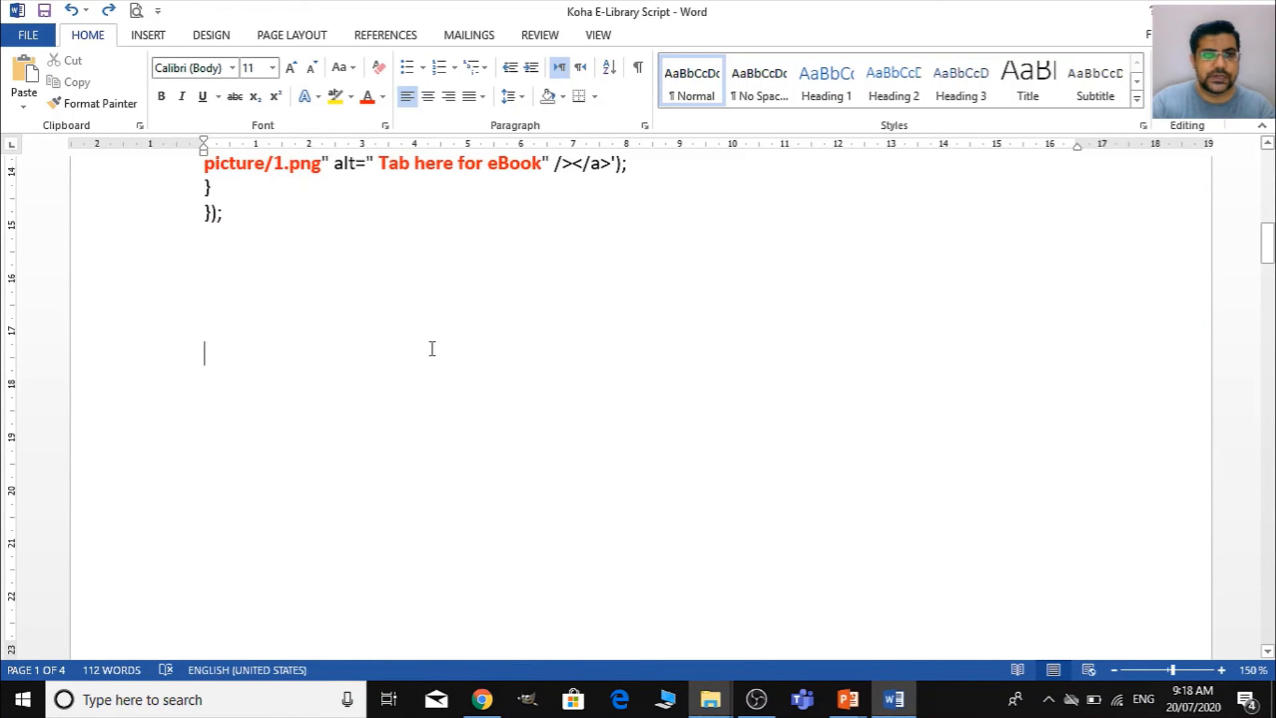
left_click(433, 305)
scroll(428, 259, "up", 5)
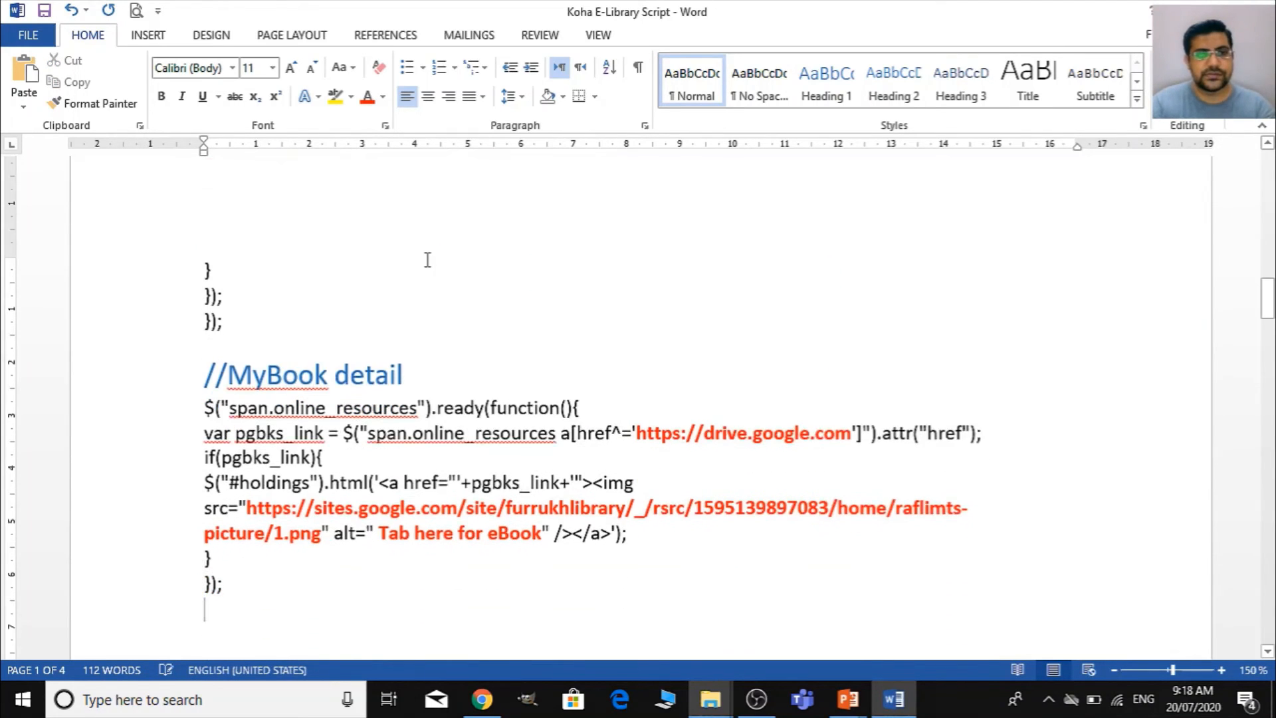
key("ctrl+v")
scroll(494, 460, "up", 2)
scroll(494, 460, "up", 1)
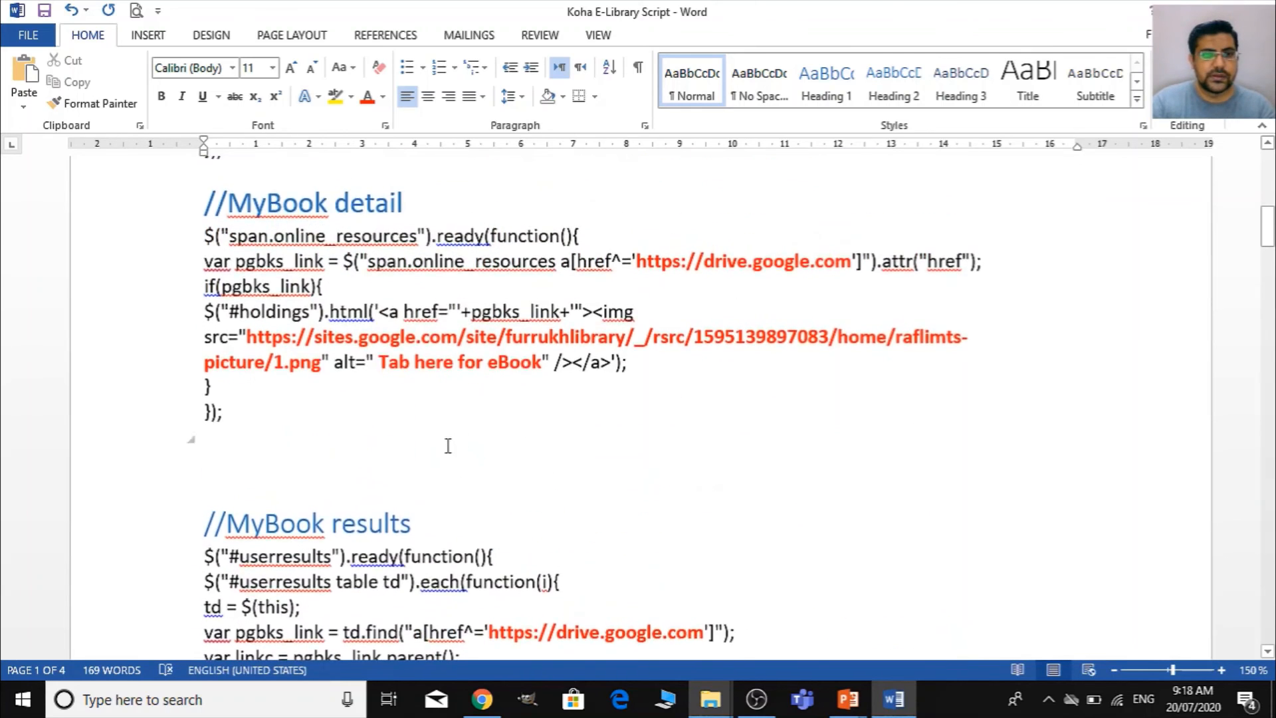
- Rename the heading of the copied MyBook results block to //Mythesis results
scroll(447, 444, "down", 3)
left_click(325, 319)
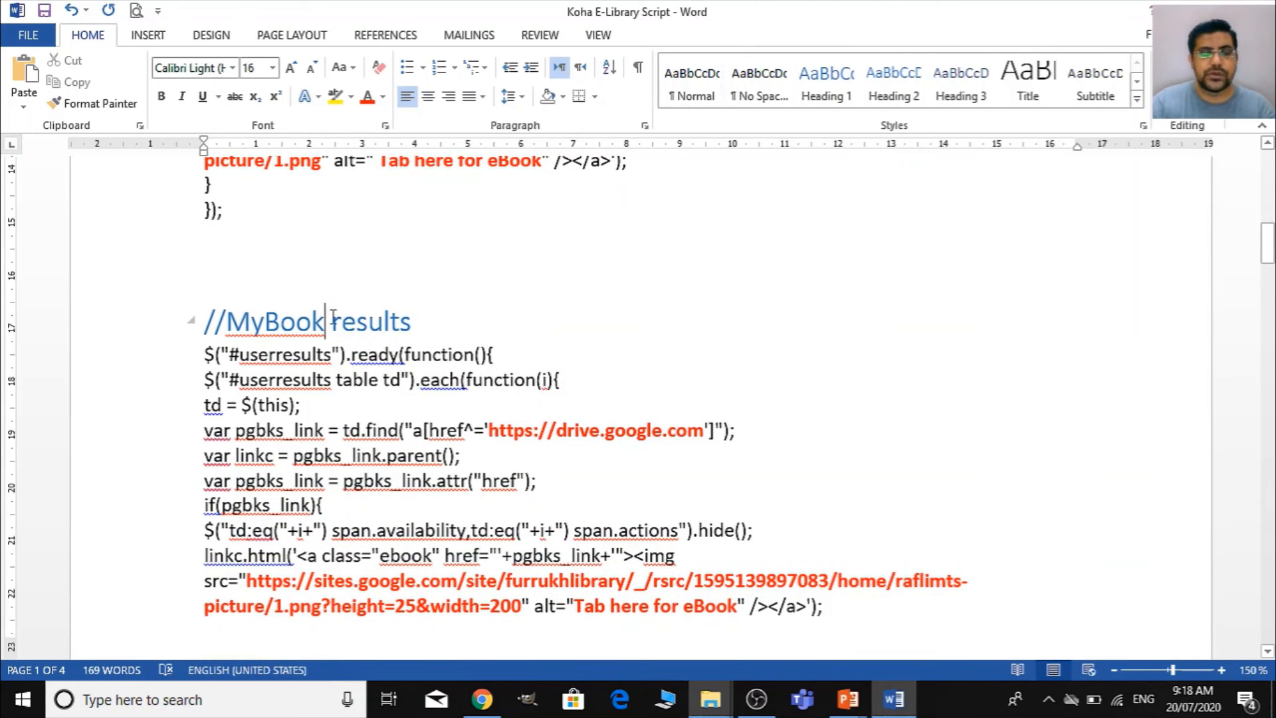
key("shift+Left")
key("shift+Left")
key("shift+Left")
key("shift+Left")
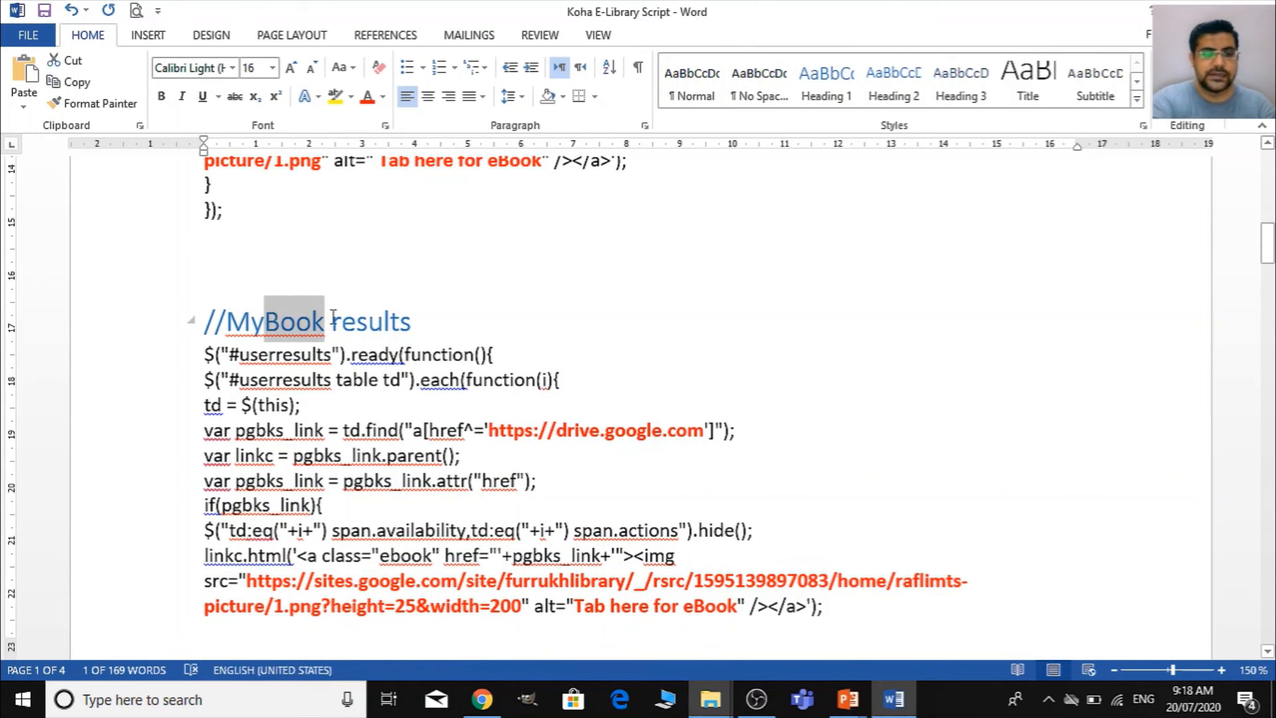
type("thesis")
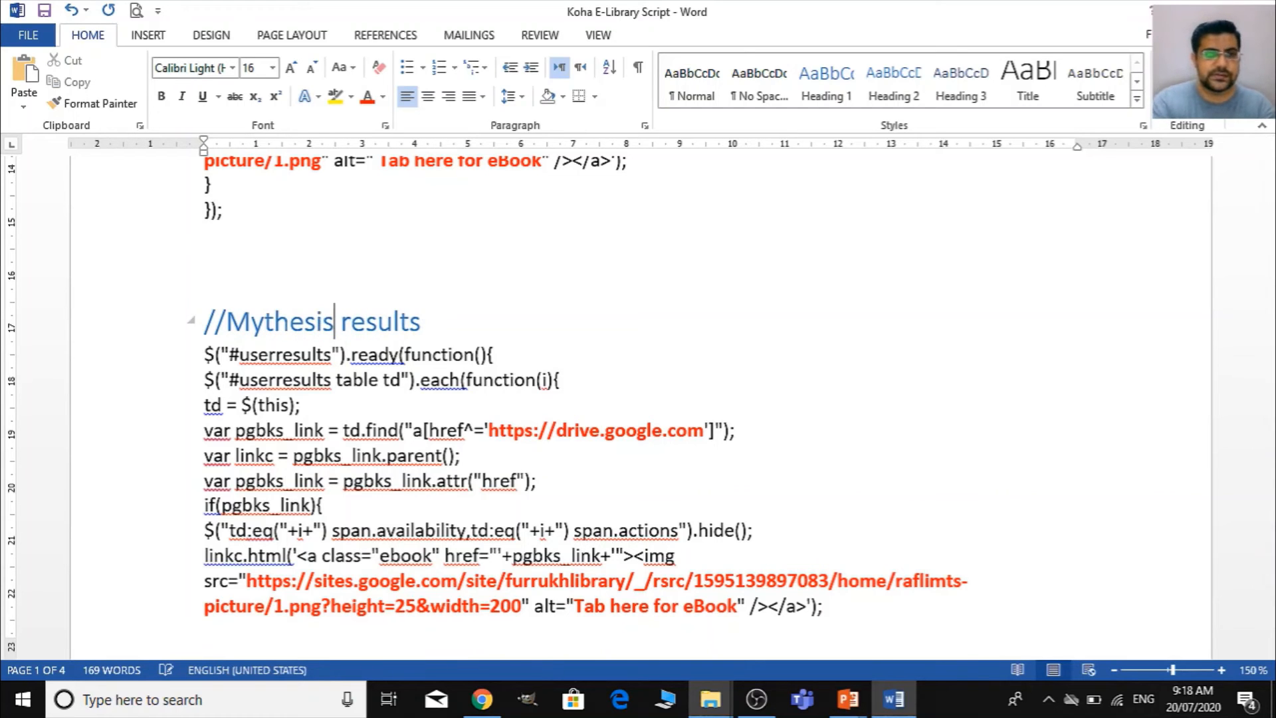
- Rename the heading of the copied MyBook detail block to //Mythesis detail
scroll(541, 405, "down", 10)
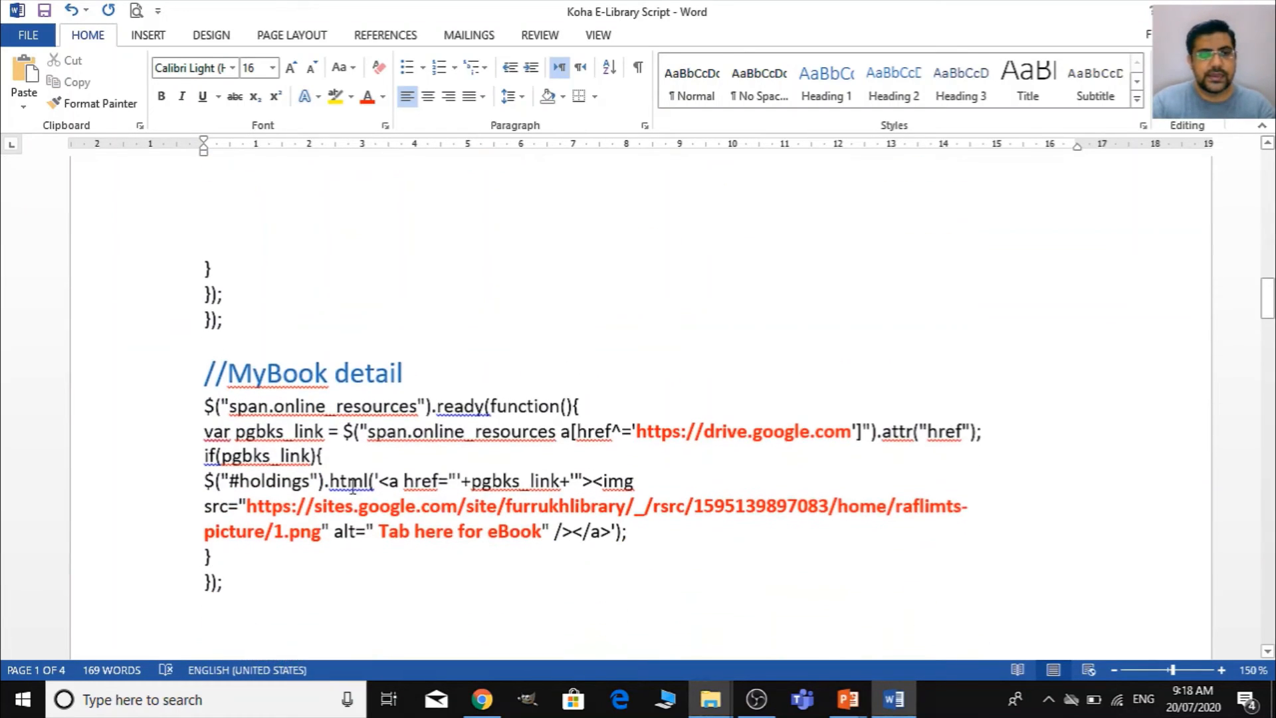
left_click(340, 391)
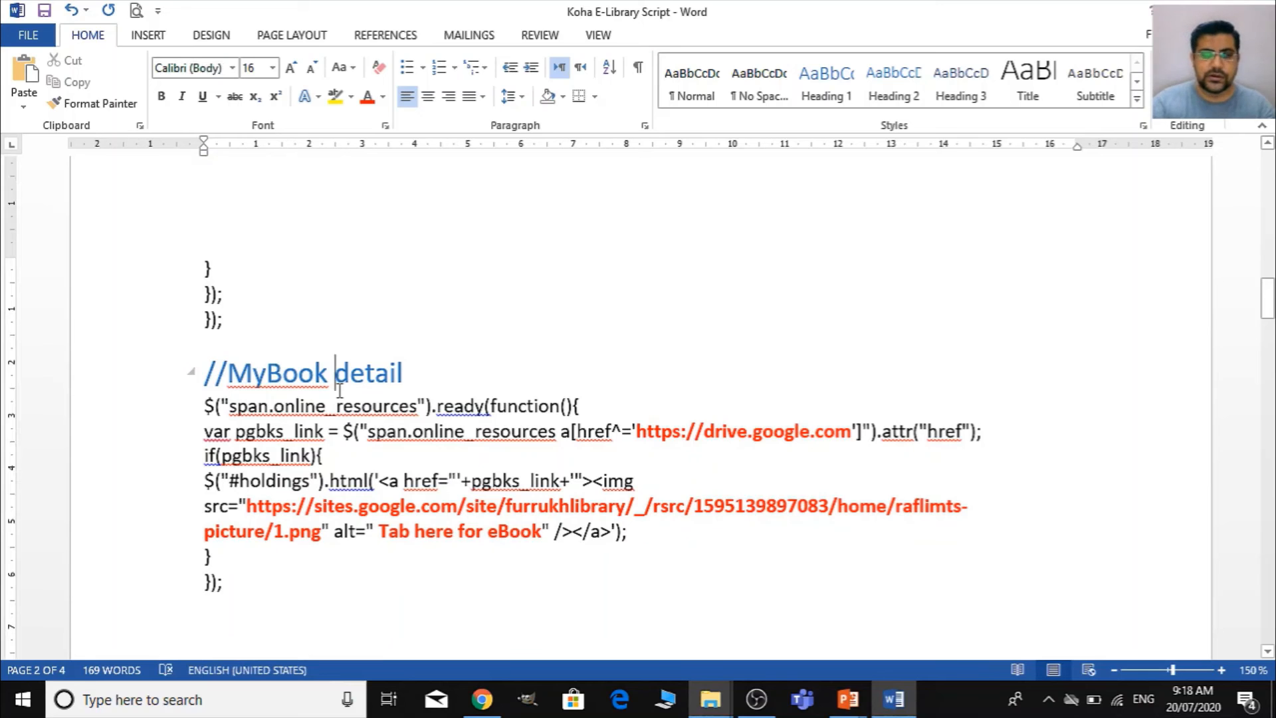
key("Left")
key("shift+Left")
key("shift+Left")
key("shift+Left")
key("shift+Left")
type("t")
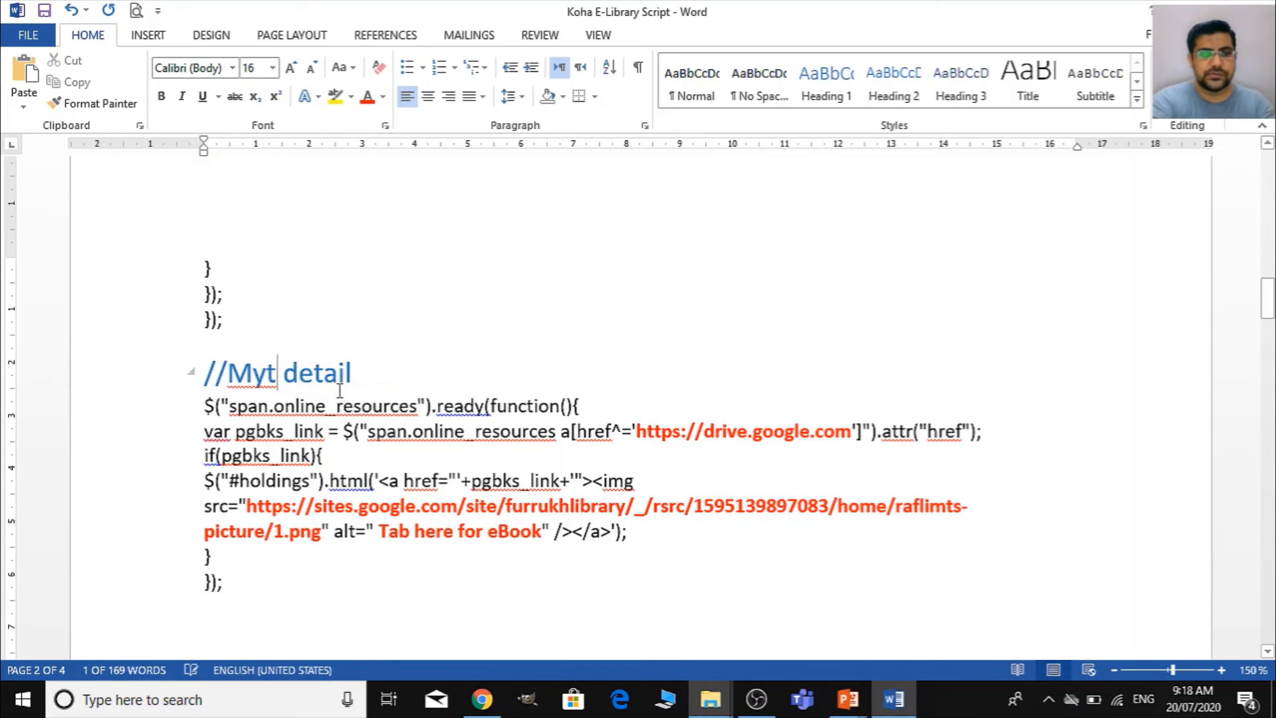
type("hesis")
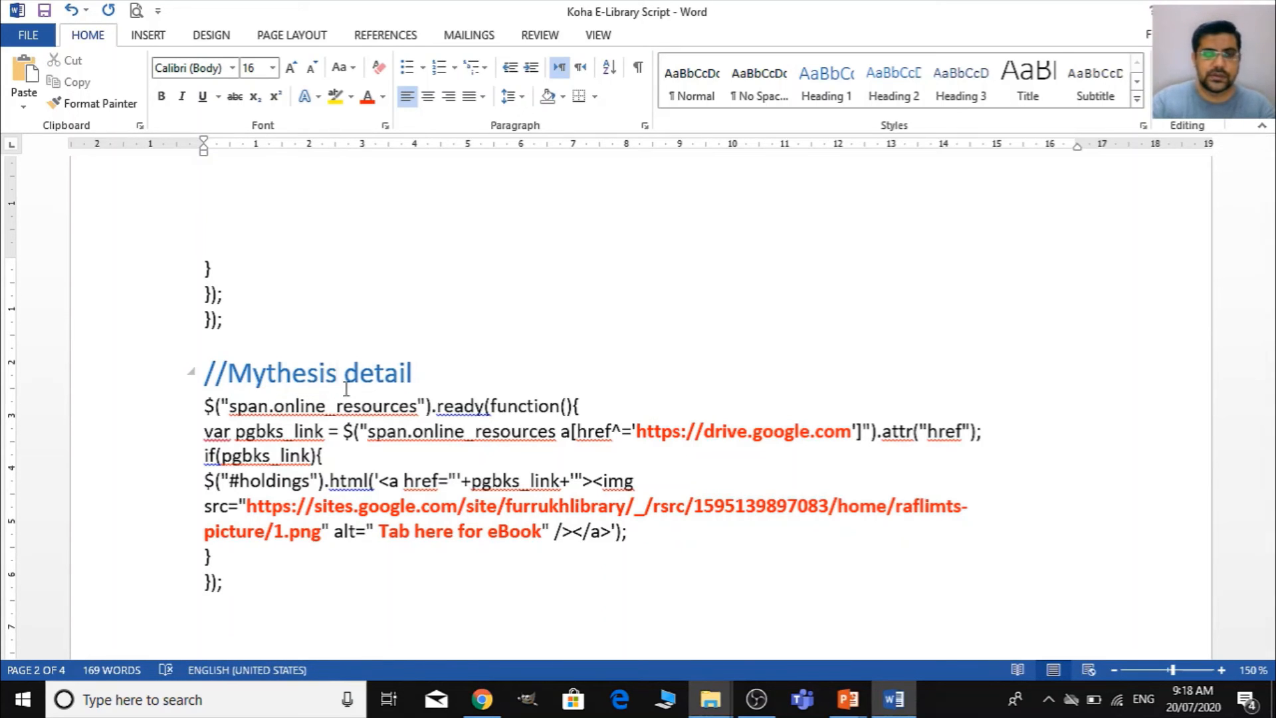
scroll(720, 421, "up", 8)
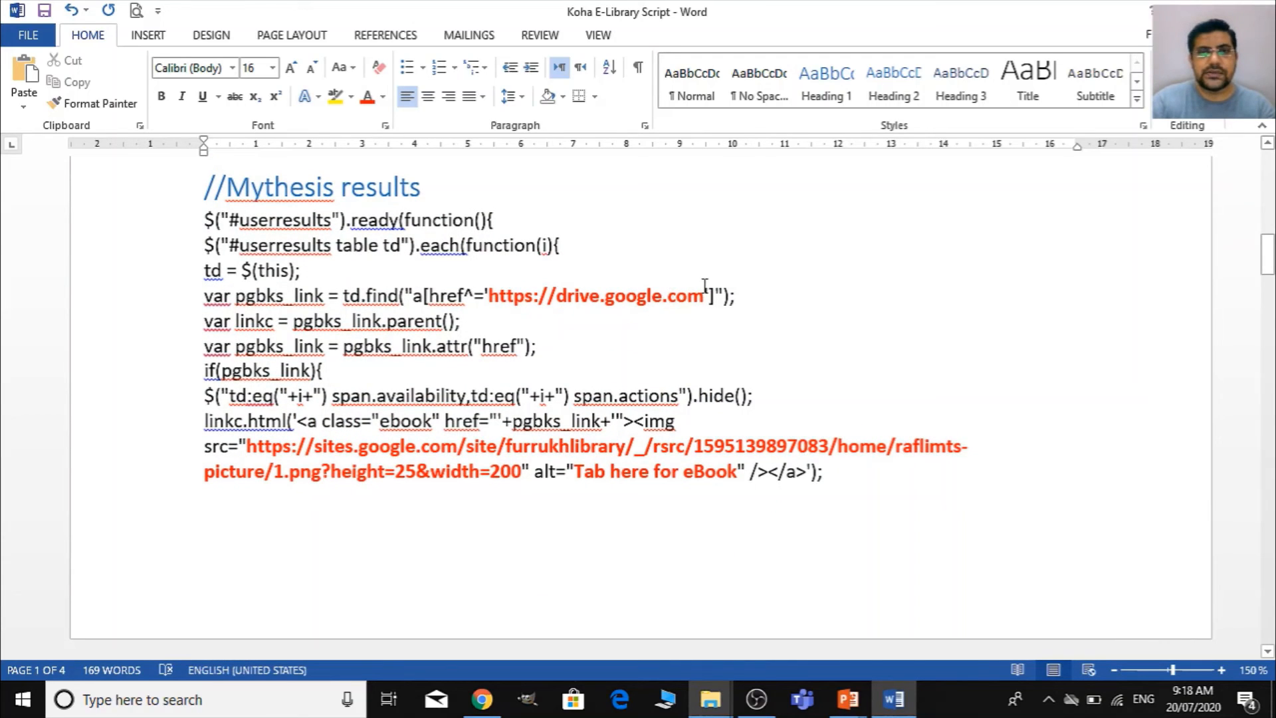
left_click(704, 286)
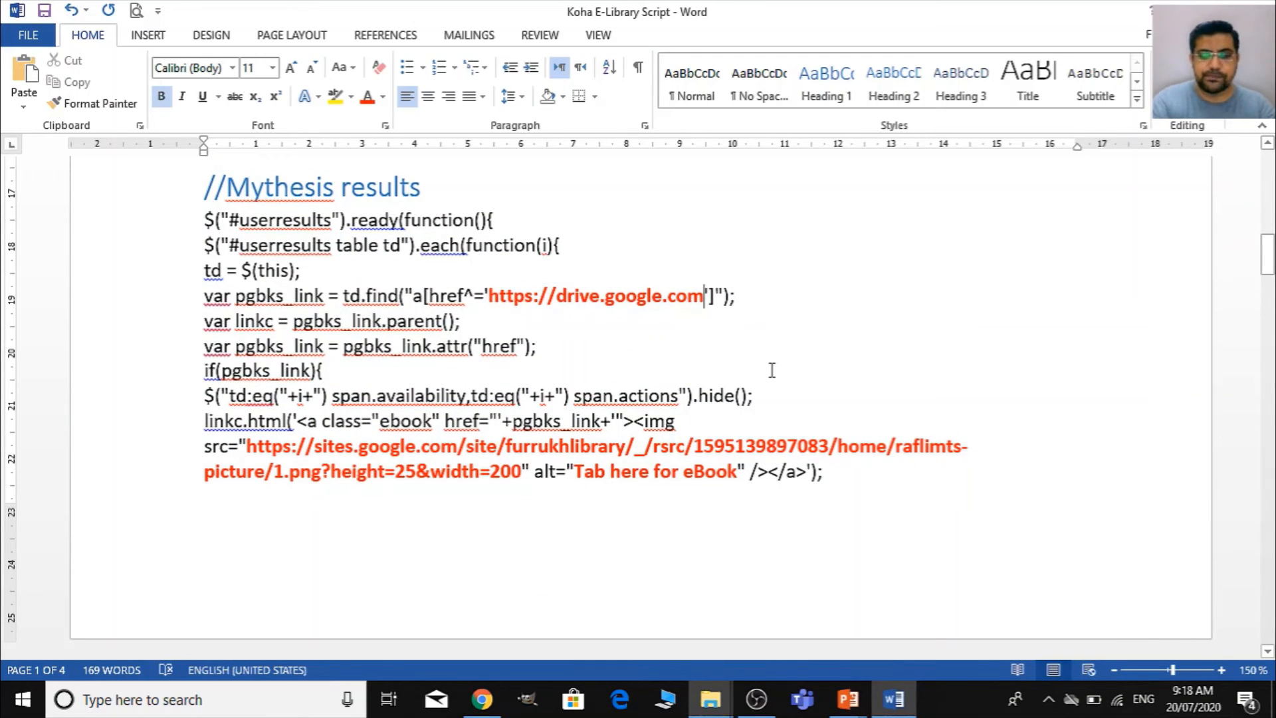
type("/")
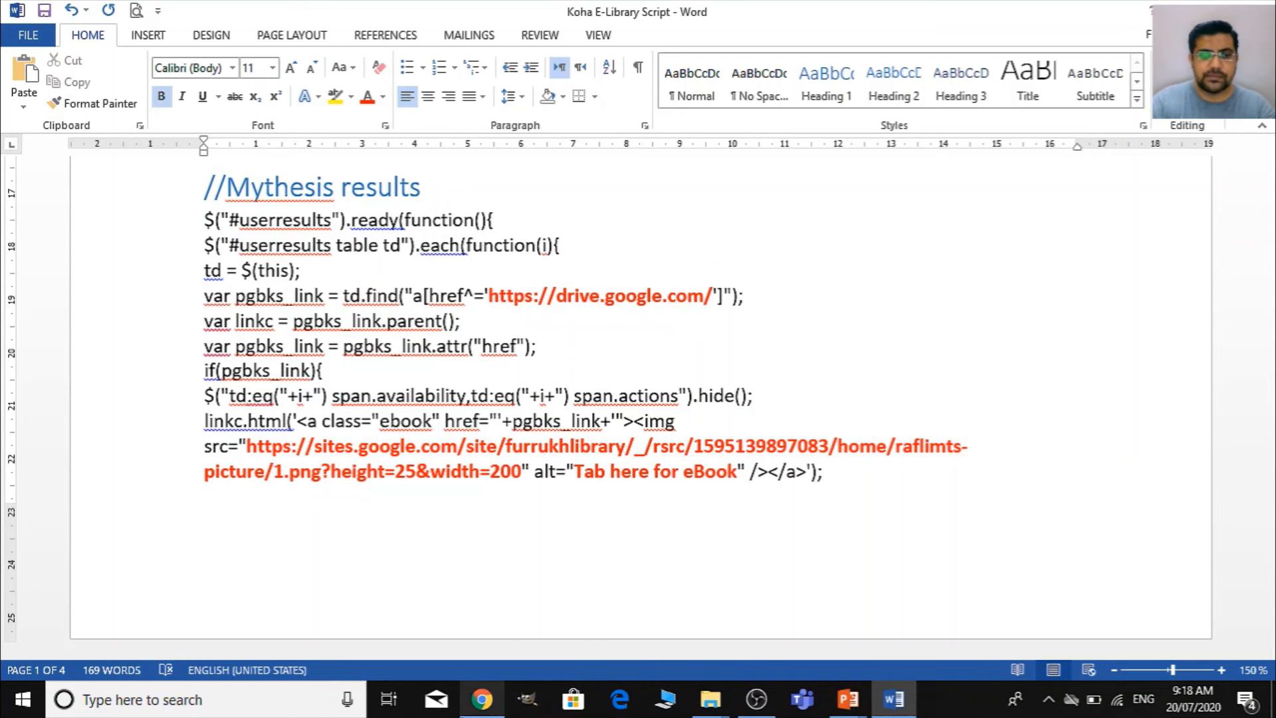
- Compare the shareable link formats of i-still-cant-speak-english.pdf and dealing-with-difficult-people.pdf in the Google Drive ebooks folder in Chrome
left_click(474, 713)
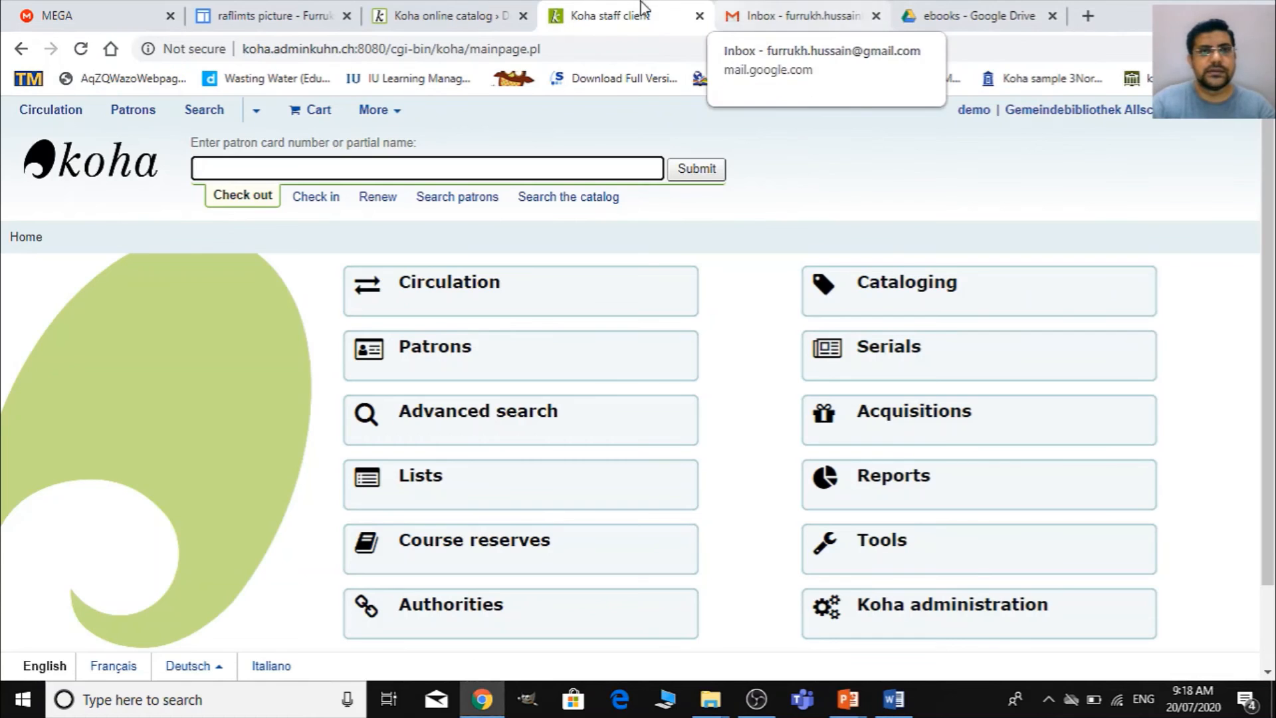
left_click(998, 13)
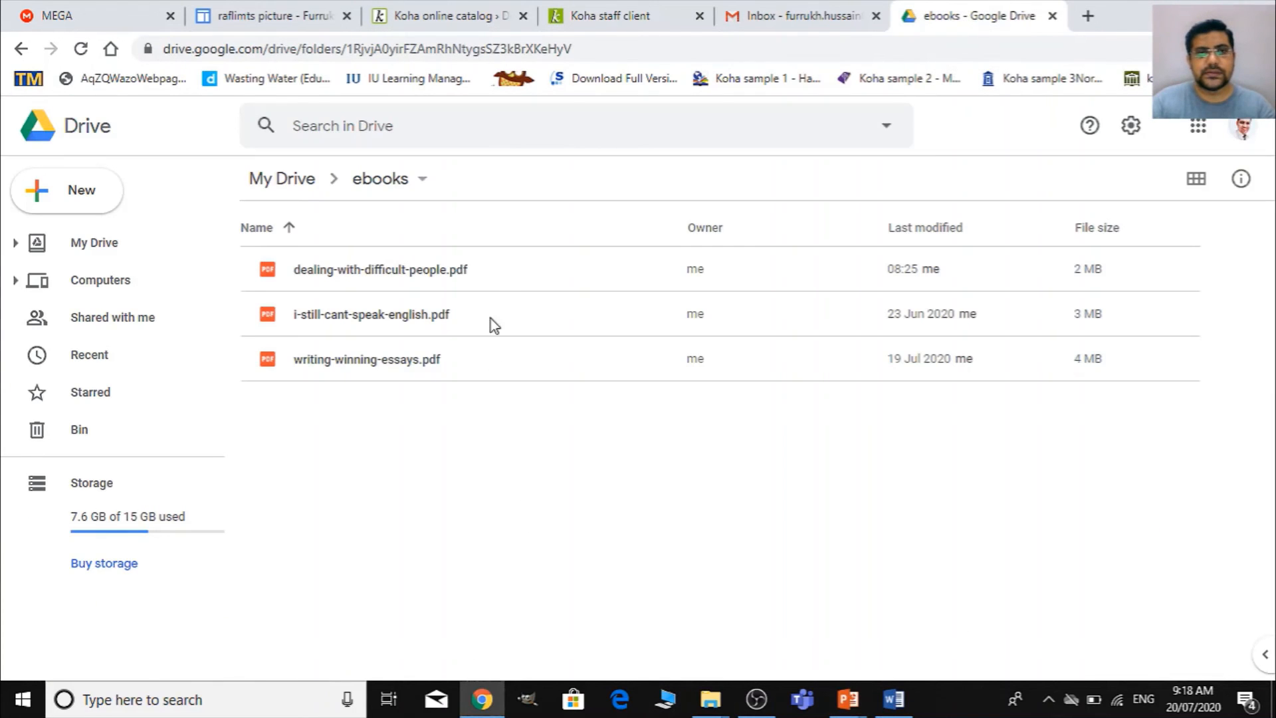
right_click(423, 320)
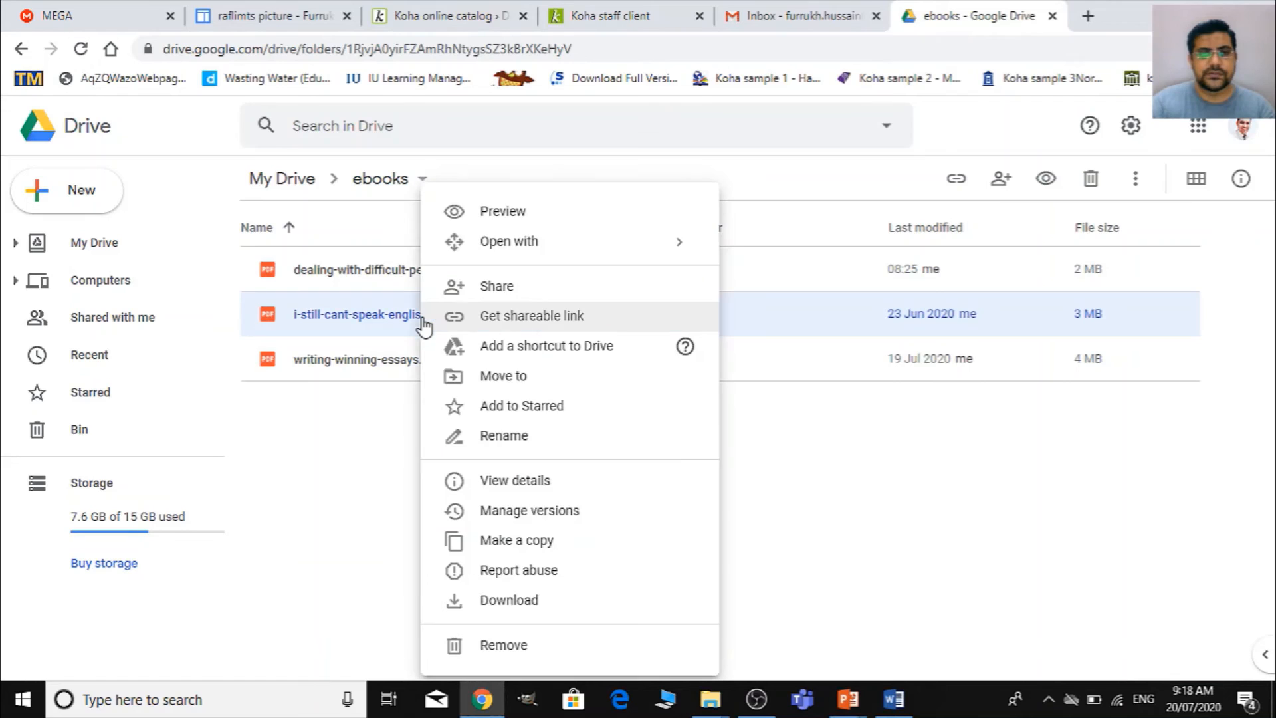
left_click(509, 317)
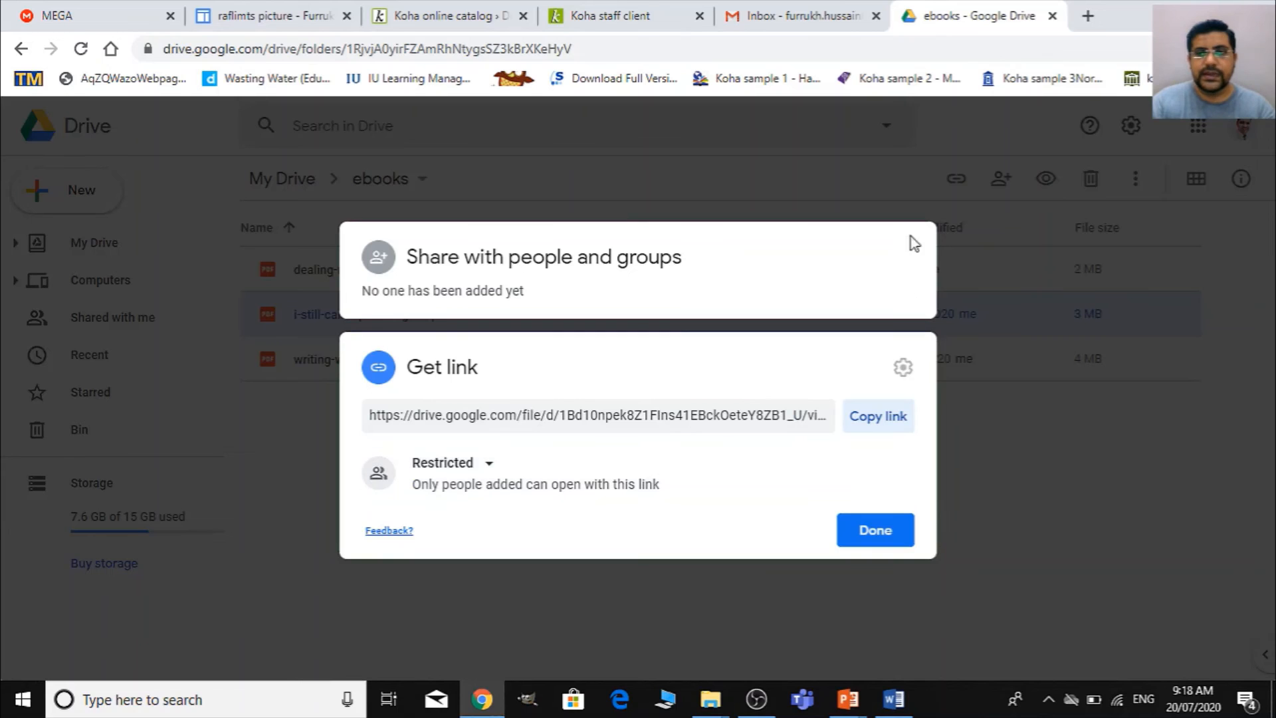
left_click(1042, 525)
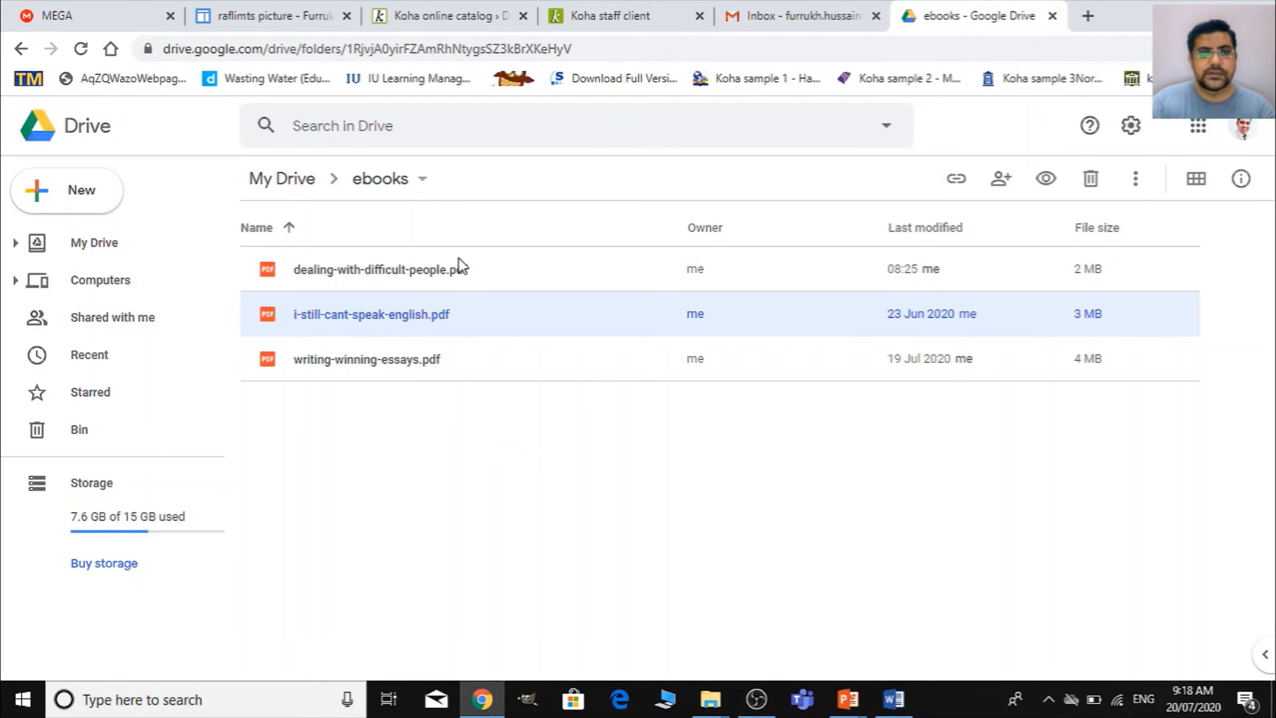
left_click(458, 266)
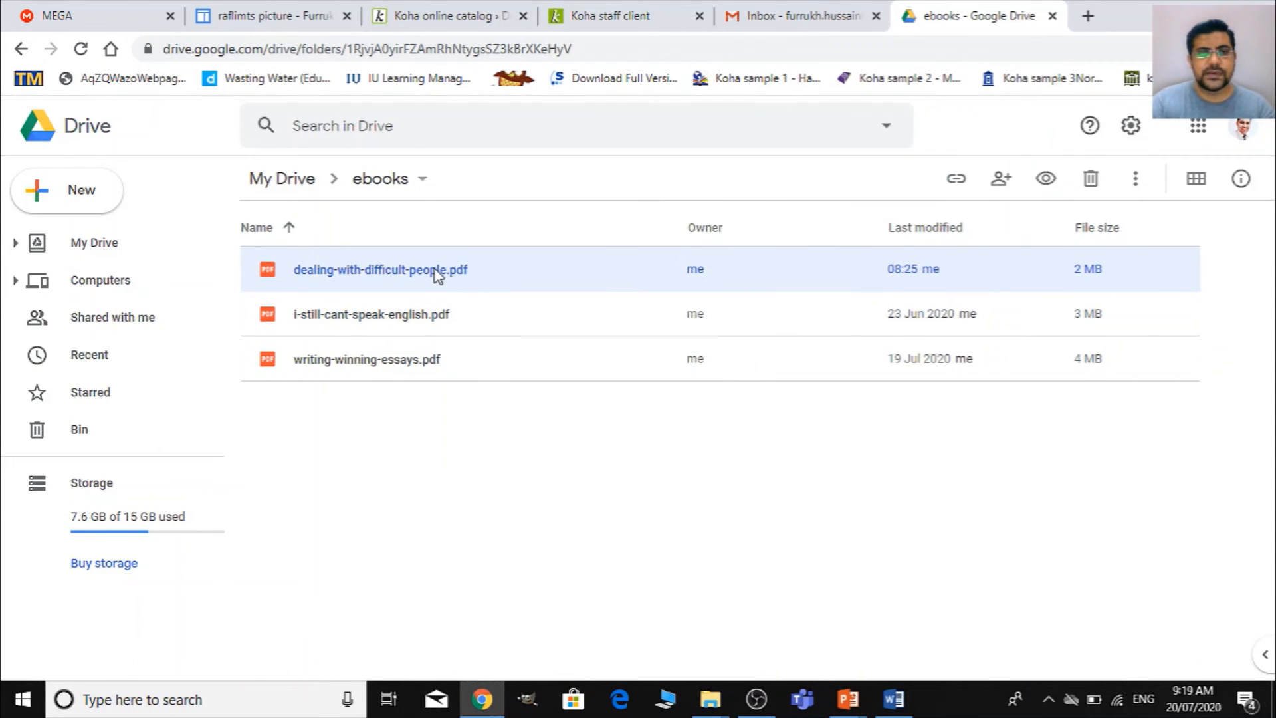
right_click(435, 269)
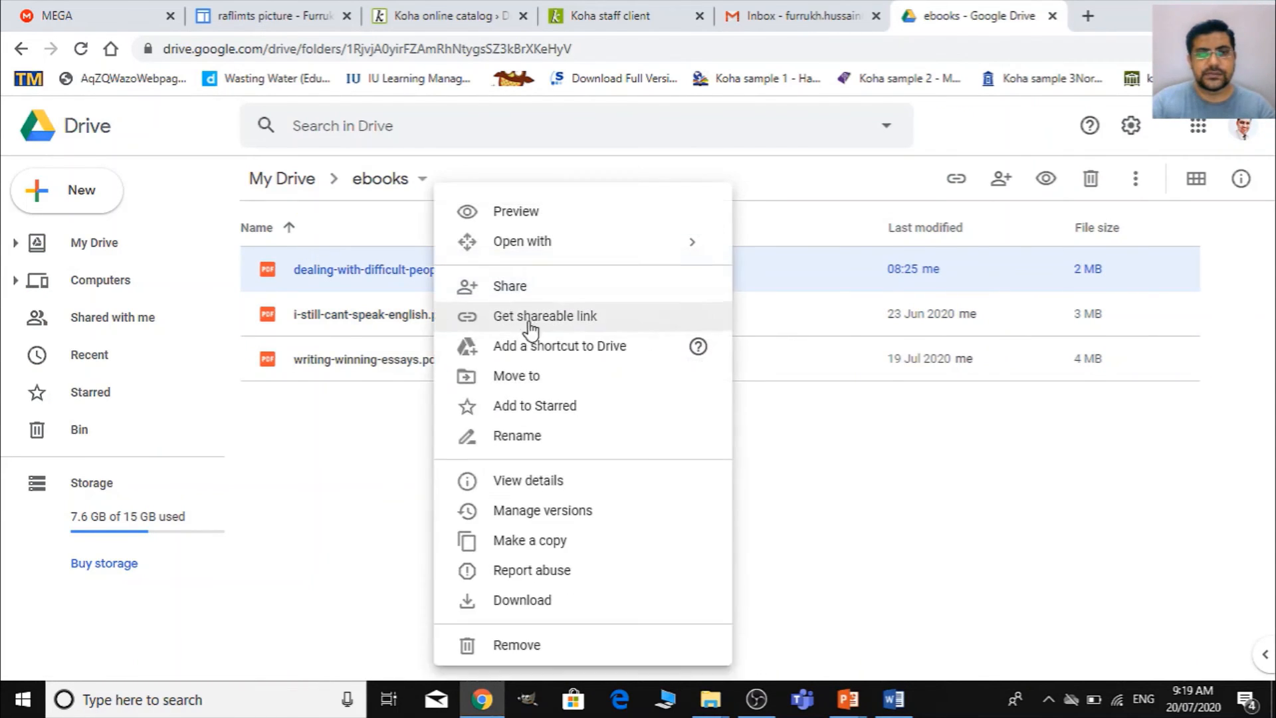
left_click(579, 319)
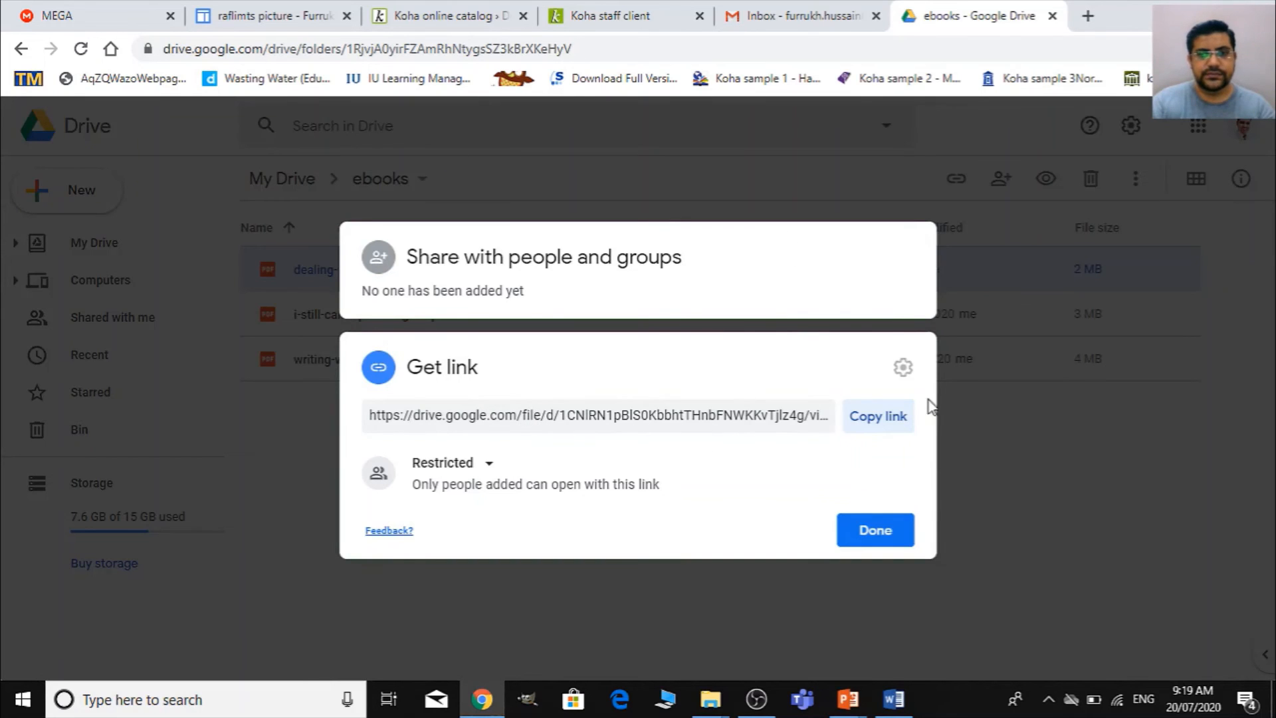
left_click(1090, 485)
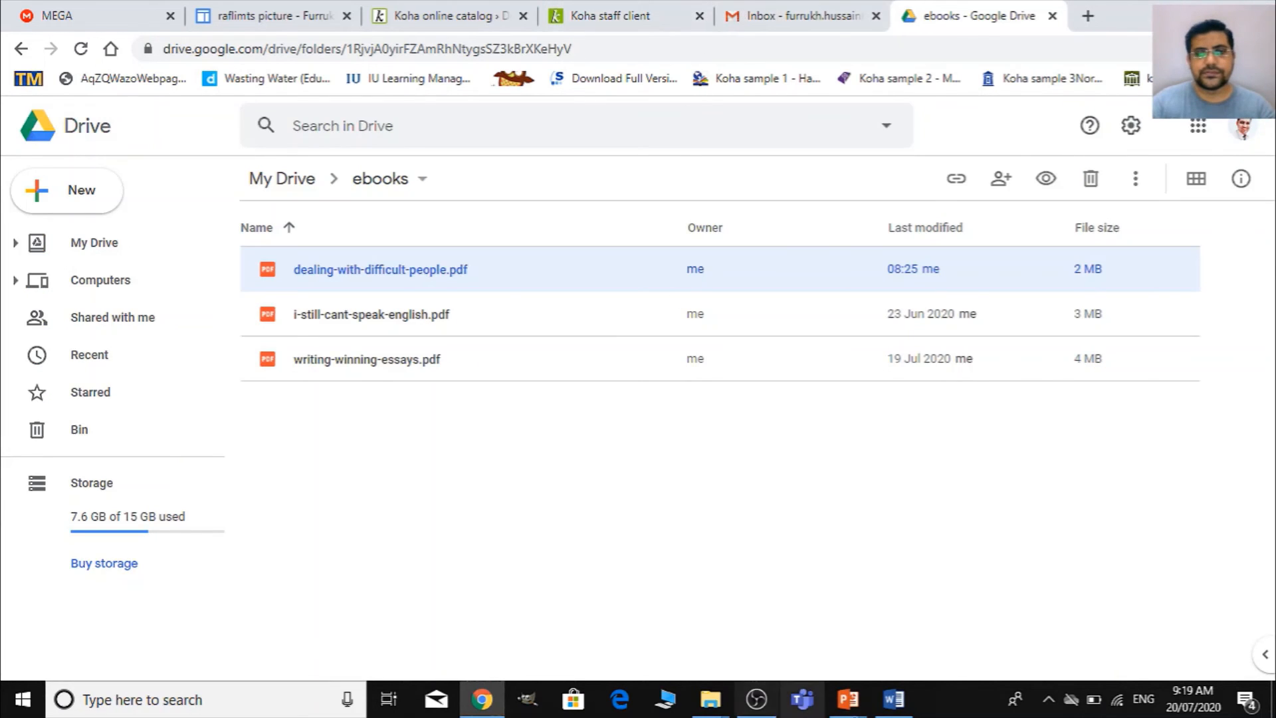
left_click(903, 699)
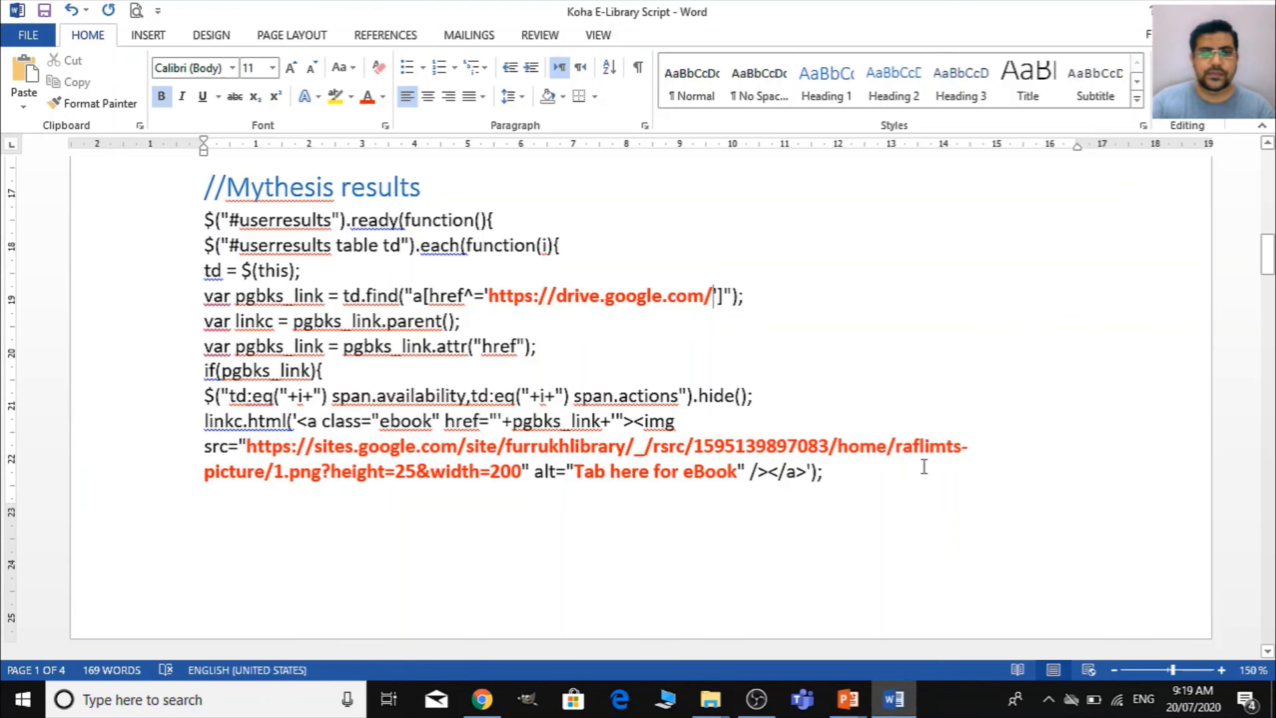
type("fil")
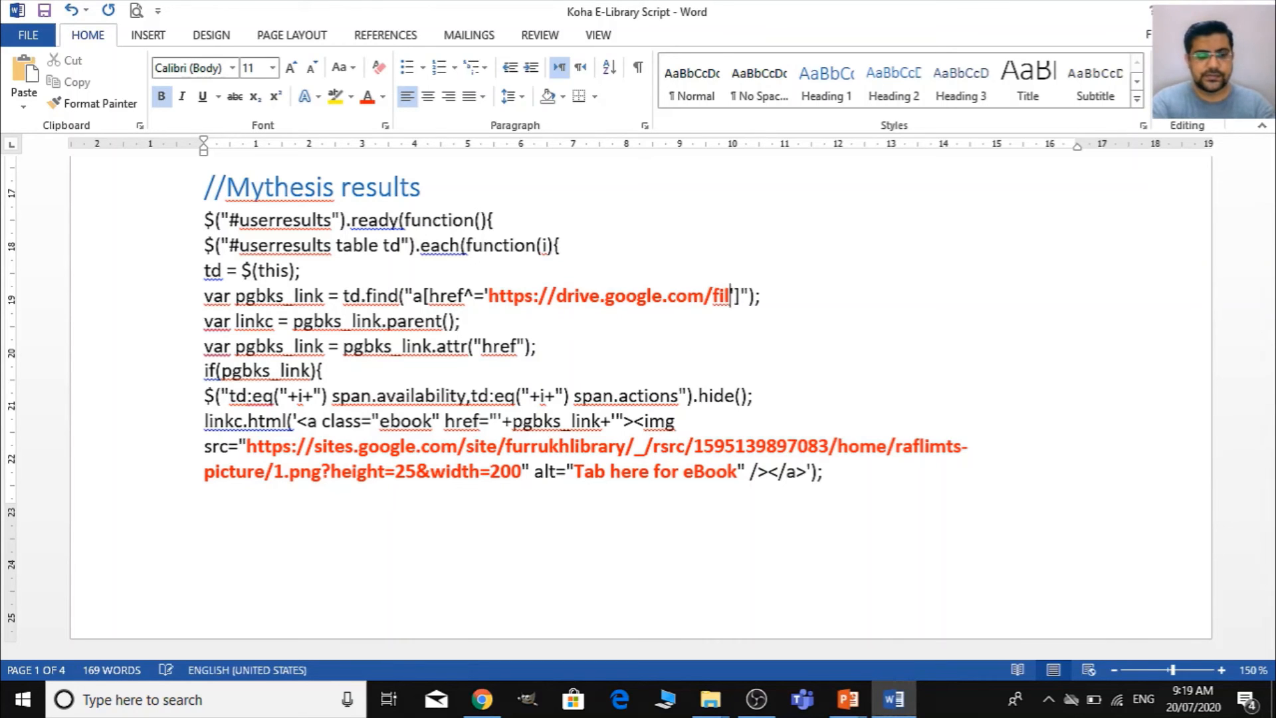
type("e")
- Select the complete image source address, including its height and width parameters, in the Mythesis results block
scroll(547, 455, "up", 3)
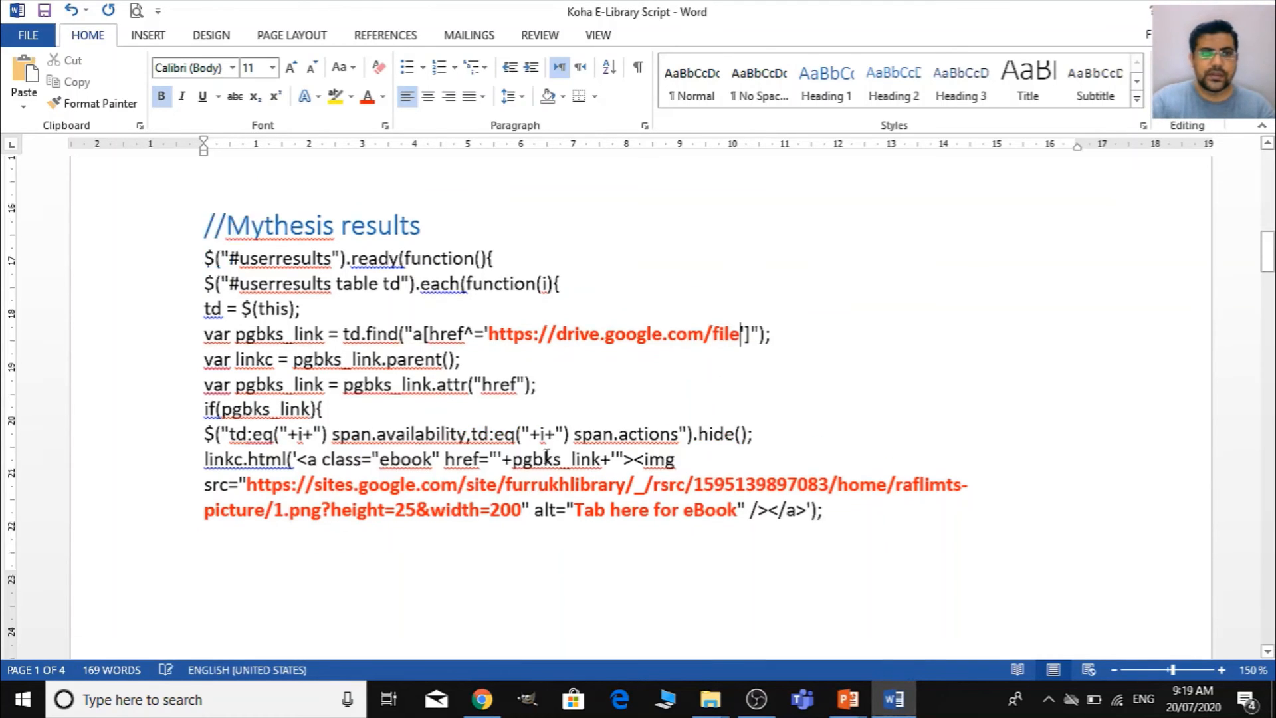
scroll(546, 455, "up", 10)
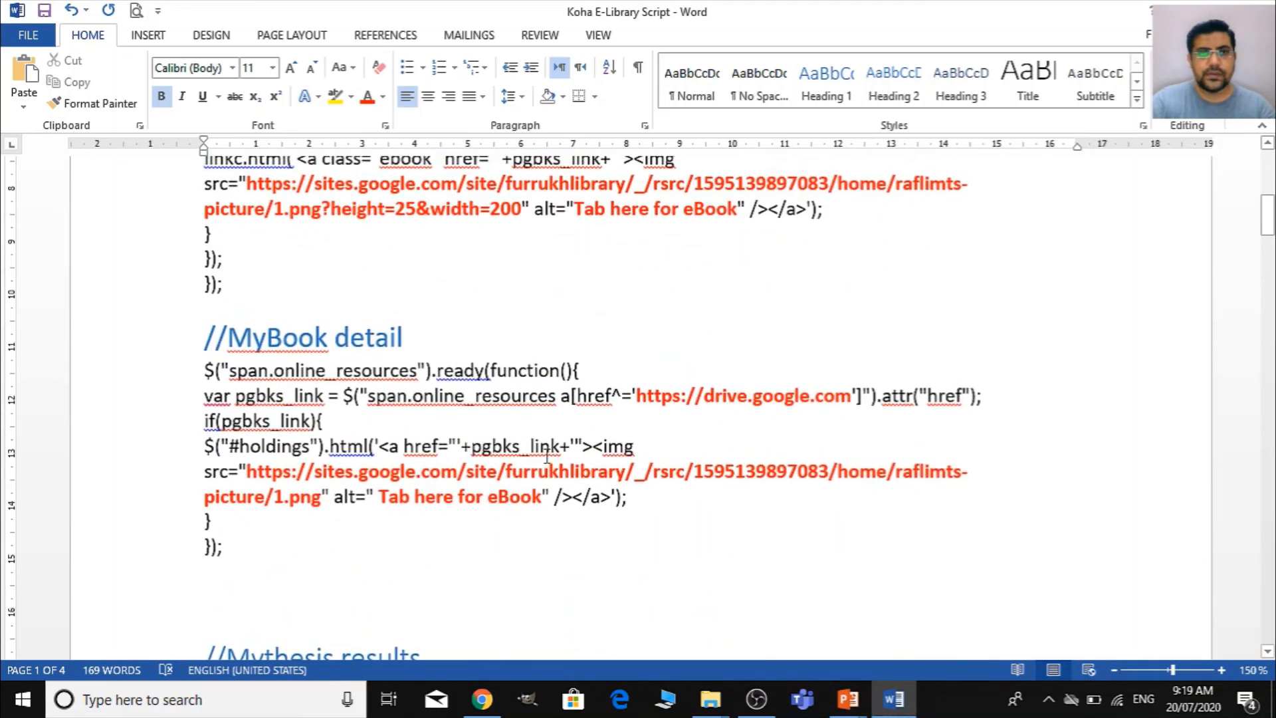
scroll(547, 455, "up", 2)
scroll(547, 455, "down", 15)
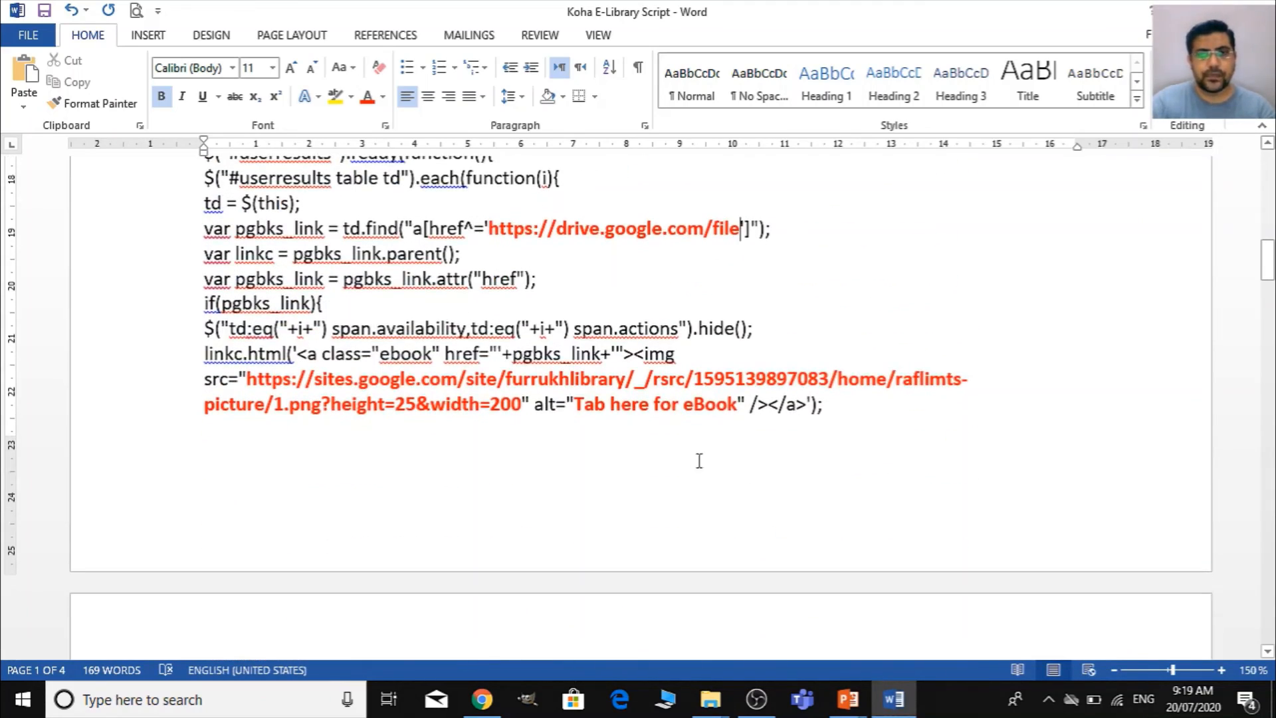
left_click(244, 378)
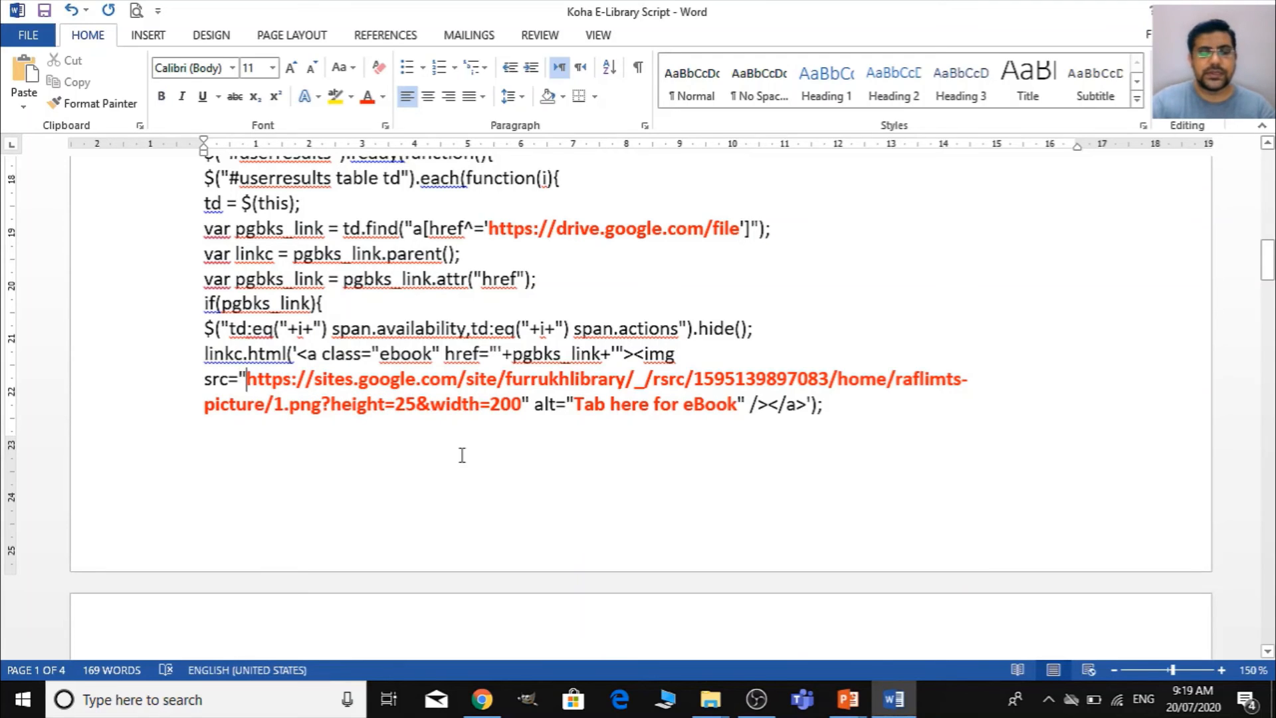
key("shift+Right")
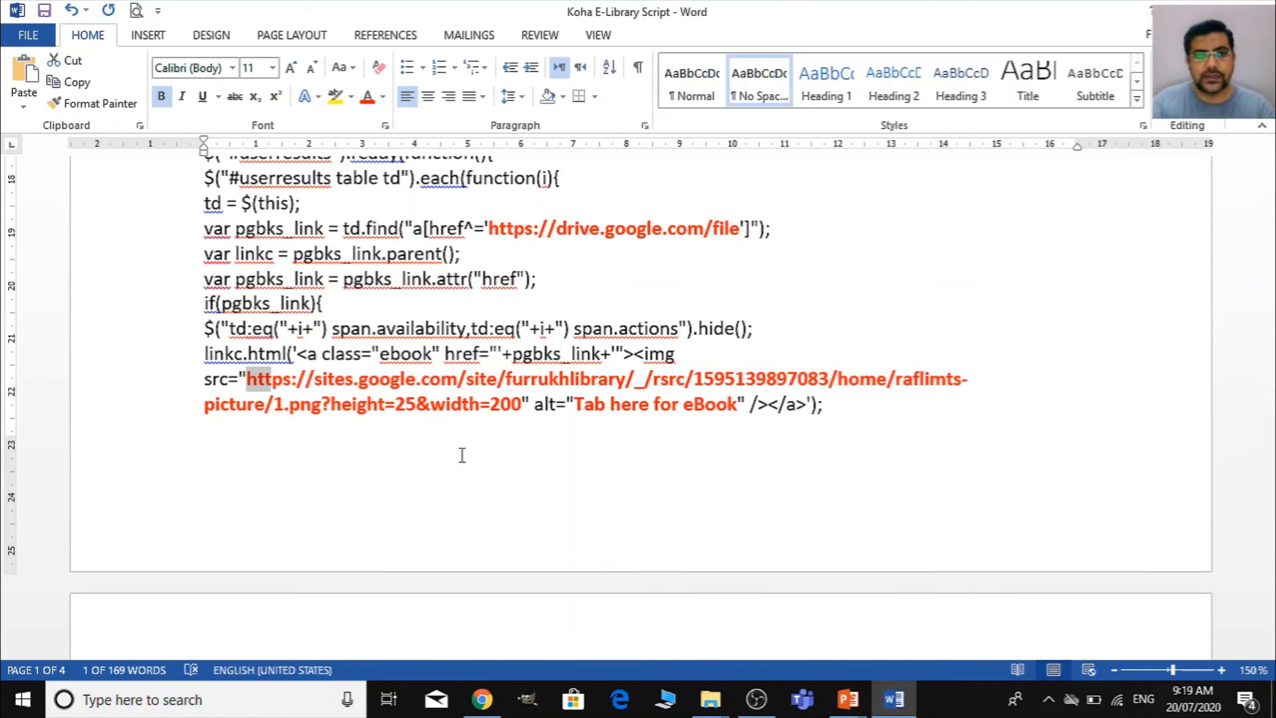
key("shift+Right")
key("shift+Right")
key("shift+Right")
key("shift+Right")
key("shift+Right")
key("shift+Right")
key("shift+Right")
key("shift+Right")
key("shift+Right")
key("shift+Right")
key("shift+Right")
key("shift+Right")
key("shift+Right")
key("shift+Right")
key("shift+Right")
key("shift+Right")
key("shift+Right")
key("shift+Right")
key("shift+Right")
key("shift+Right")
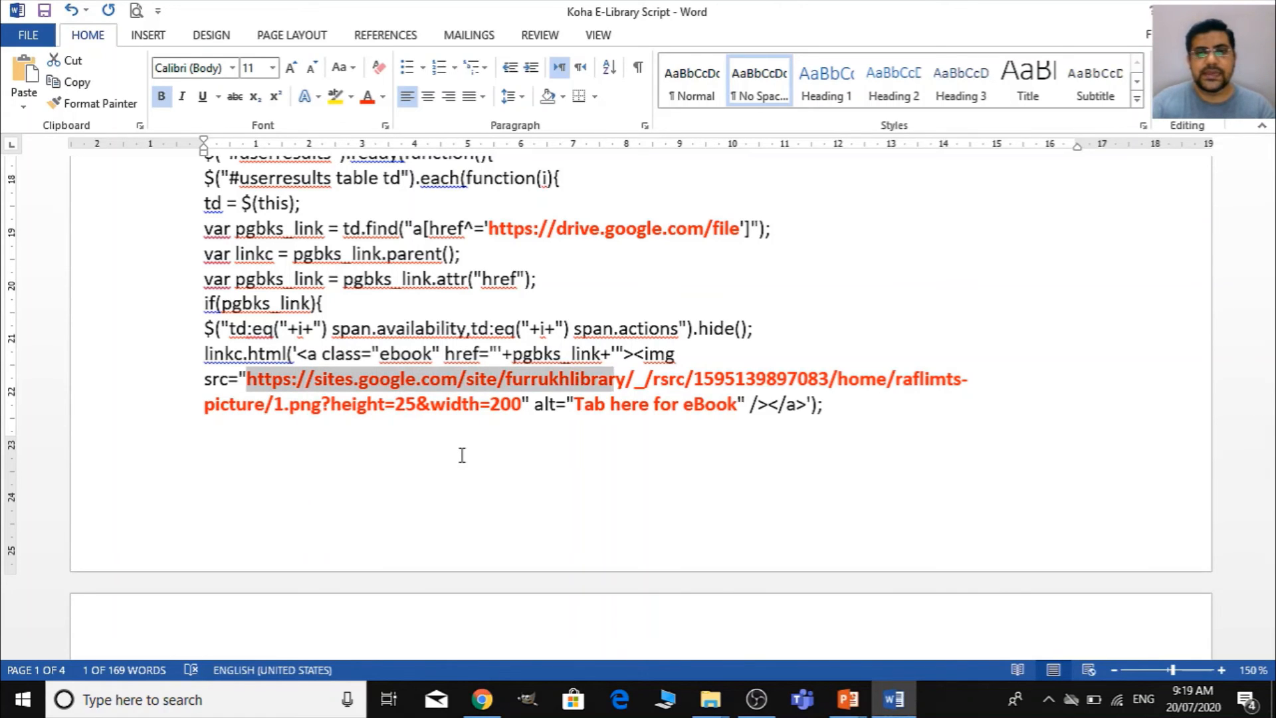
key("shift+Right")
key("shift+Right")
key("shift+Right")
key("shift+Right")
key("shift+Right")
key("shift+Right")
key("shift+Right")
key("shift+Right")
key("shift+Right")
key("shift+Right")
key("shift+Right")
key("shift+Right")
key("shift+Right")
key("shift+Right")
key("shift+Right")
key("shift+Right")
key("shift+Right")
key("shift+Right")
key("shift+Right")
key("shift+Right")
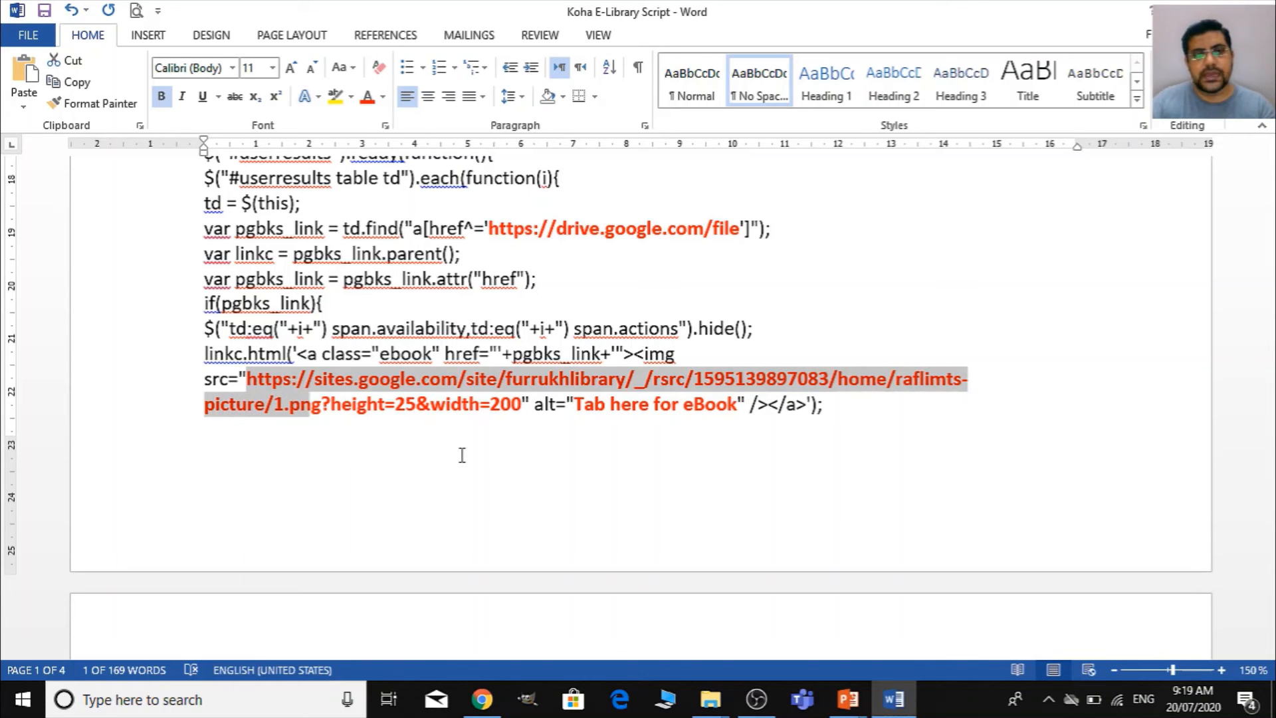
key("shift+Right")
key("shift+Right")
key("shift+Right")
key("shift+Right")
key("shift+Right")
key("shift+Right")
key("shift+Right")
key("shift+Right")
key("shift+Right")
key("shift+Right")
key("shift+Right")
key("shift+Right")
key("shift+Right")
key("shift+Right")
key("shift+Right")
key("shift+Right")
key("shift+Right")
key("shift+Right")
key("shift+Right")
key("shift+Right")
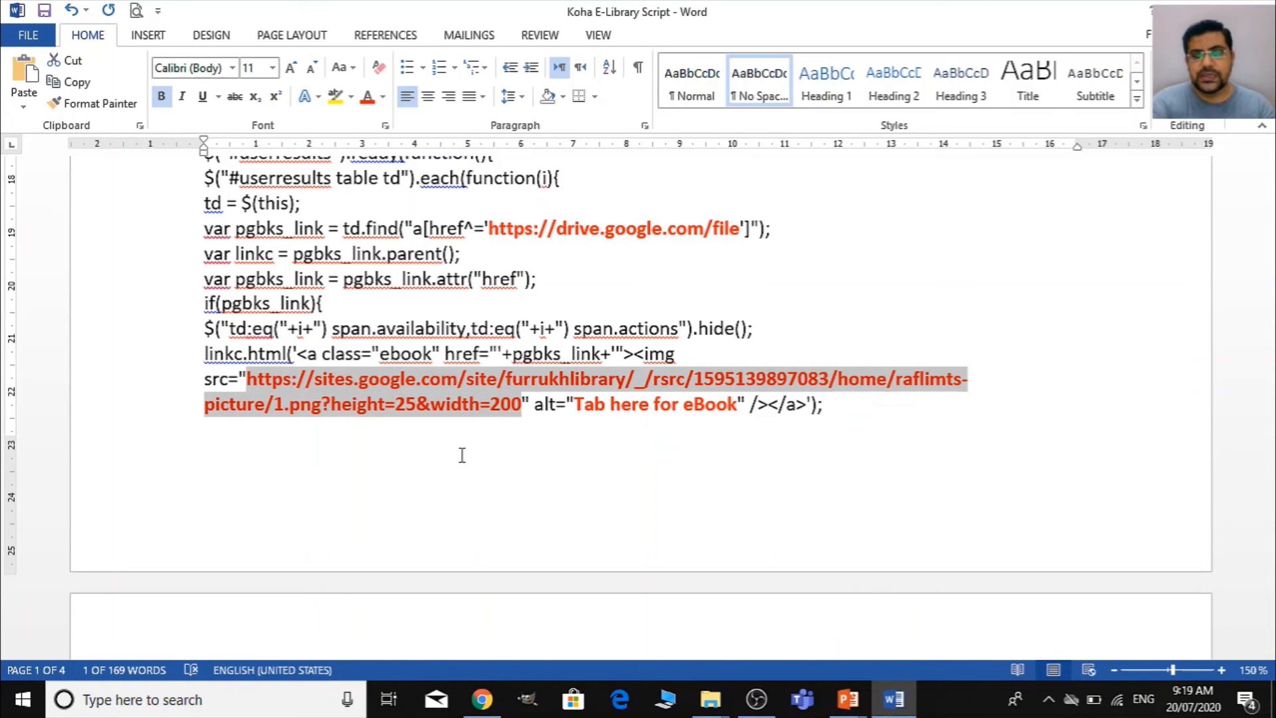
- Switch to Chrome and copy the image address of the small "Tab here for E-Thesis" banner on the raflimts picture page
key("alt+Tab")
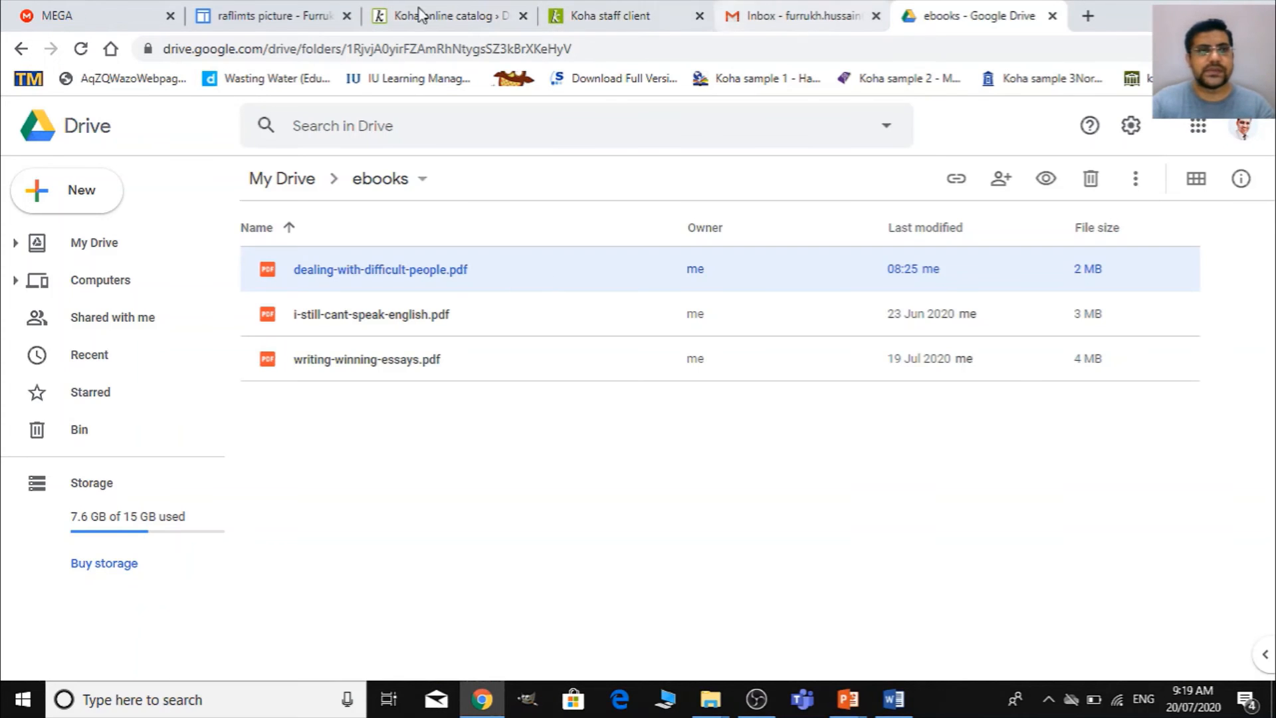
left_click(241, 11)
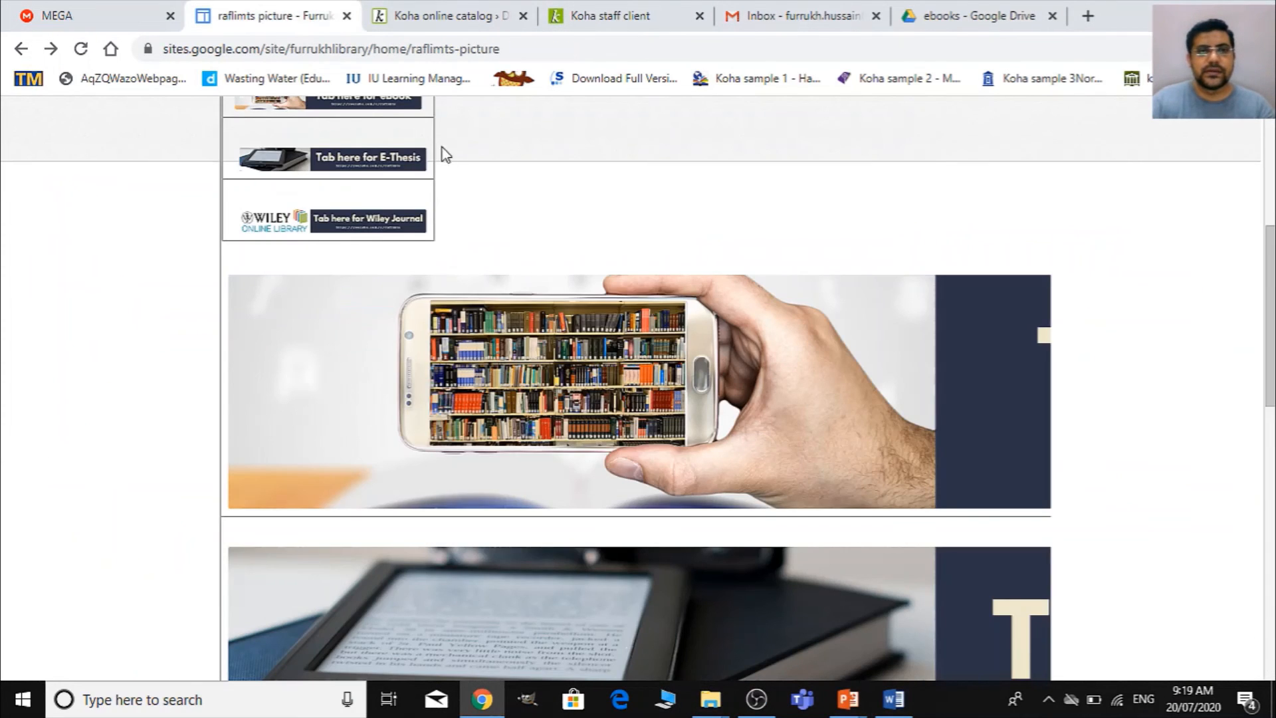
scroll(442, 151, "up", 3)
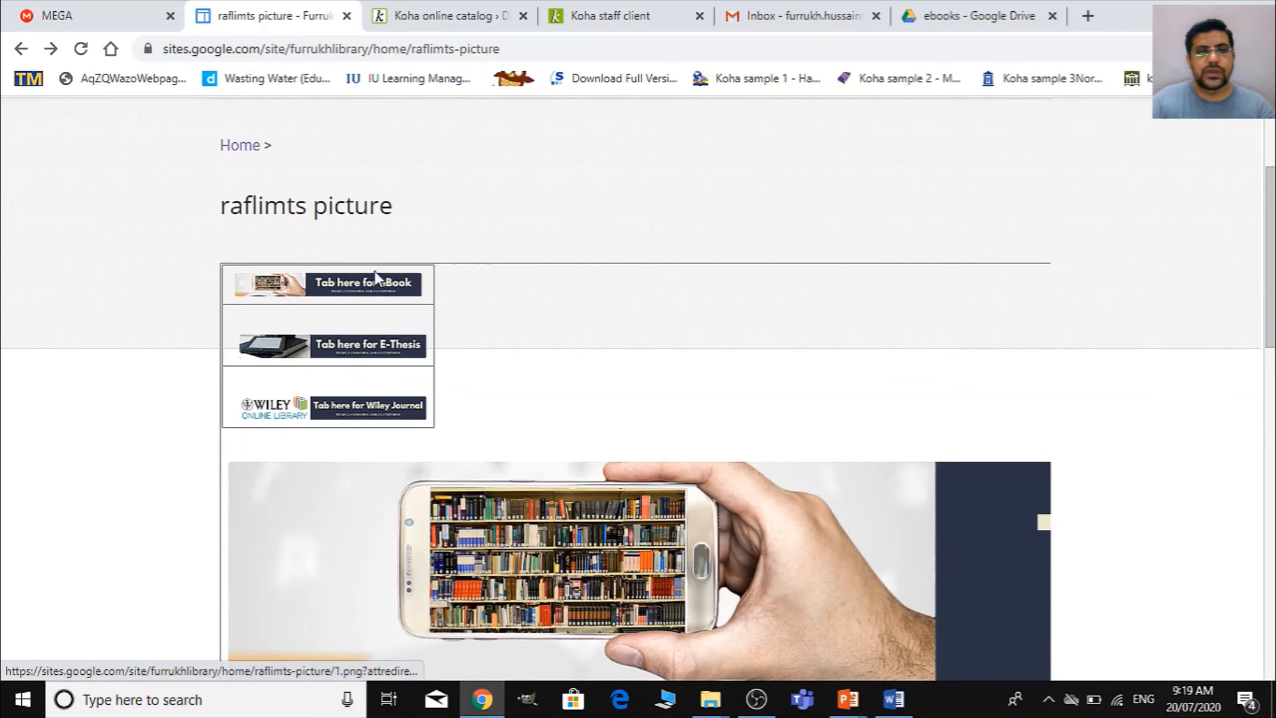
right_click(379, 344)
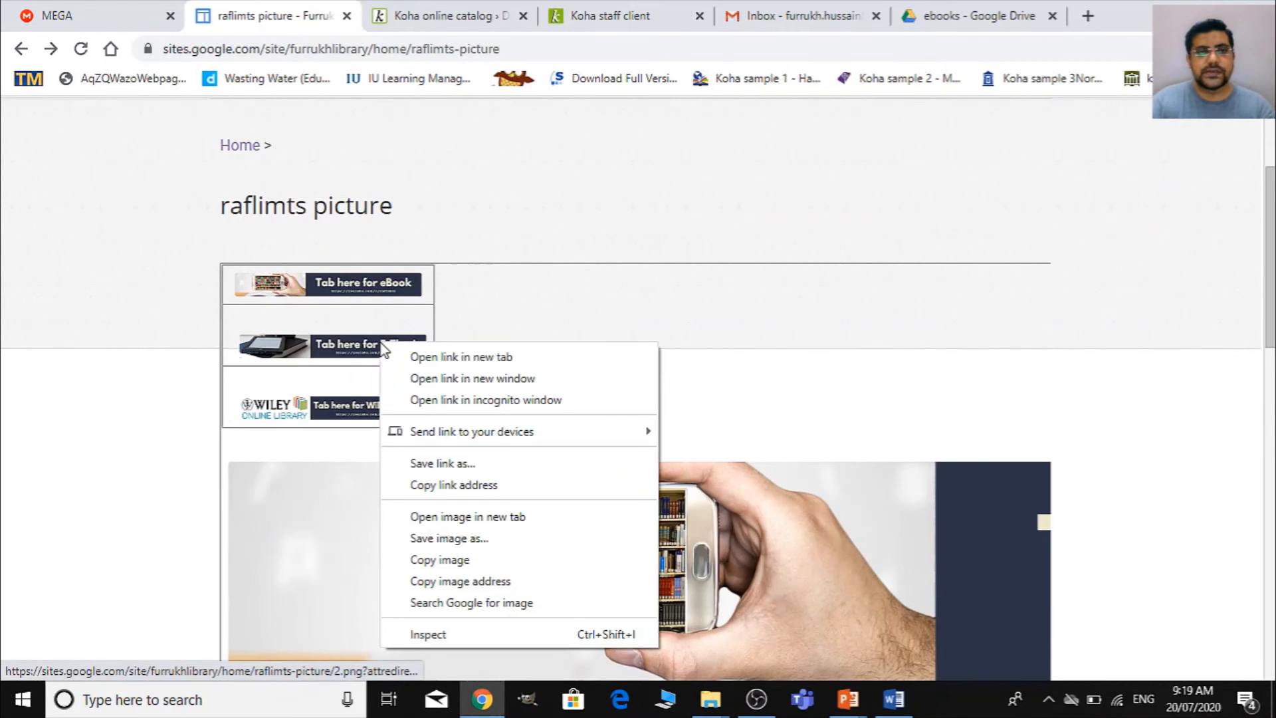
left_click(463, 582)
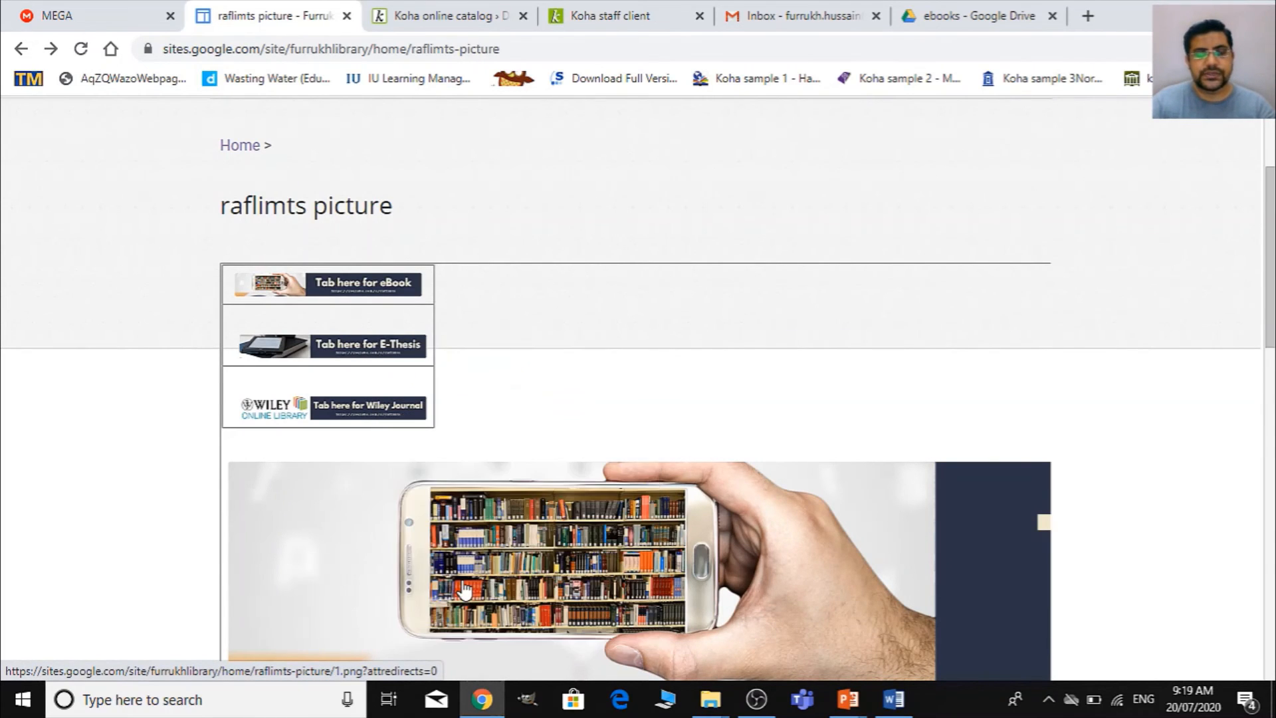
- Back in Word, replace the selected image source in the Mythesis results block with the copied 2.png?height=25&width=200 address
key("alt+Tab")
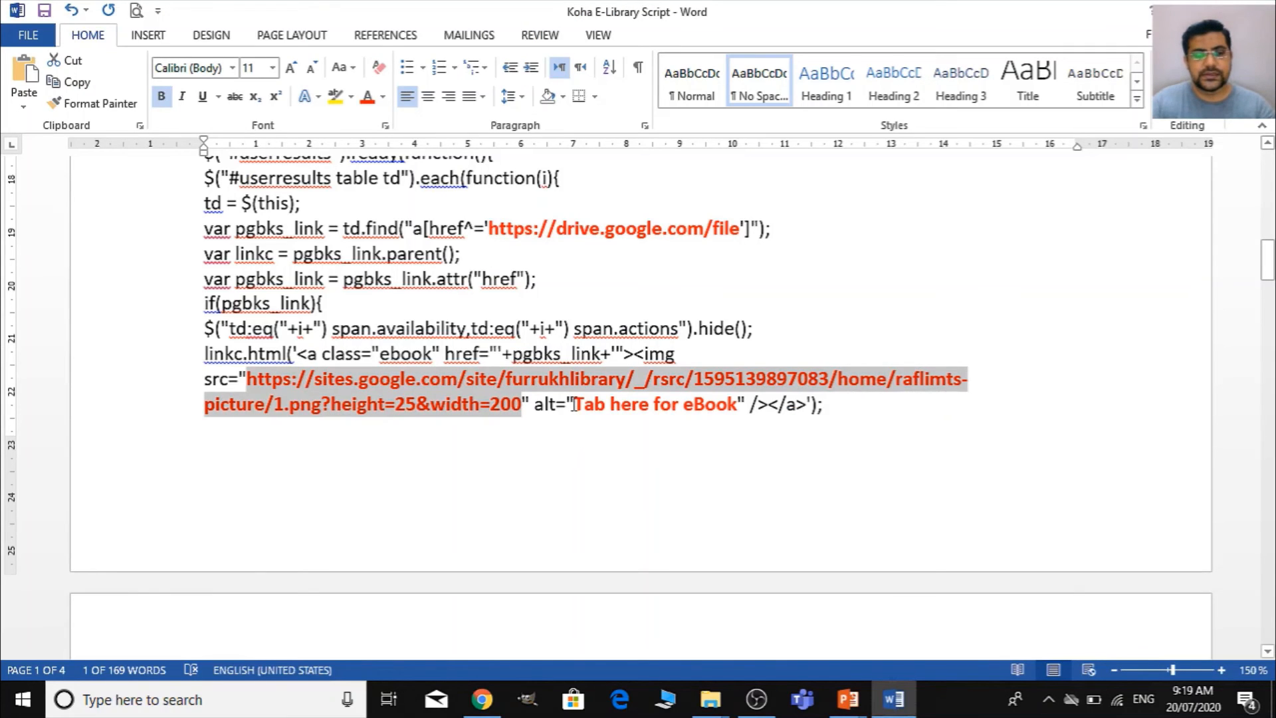
right_click(482, 382)
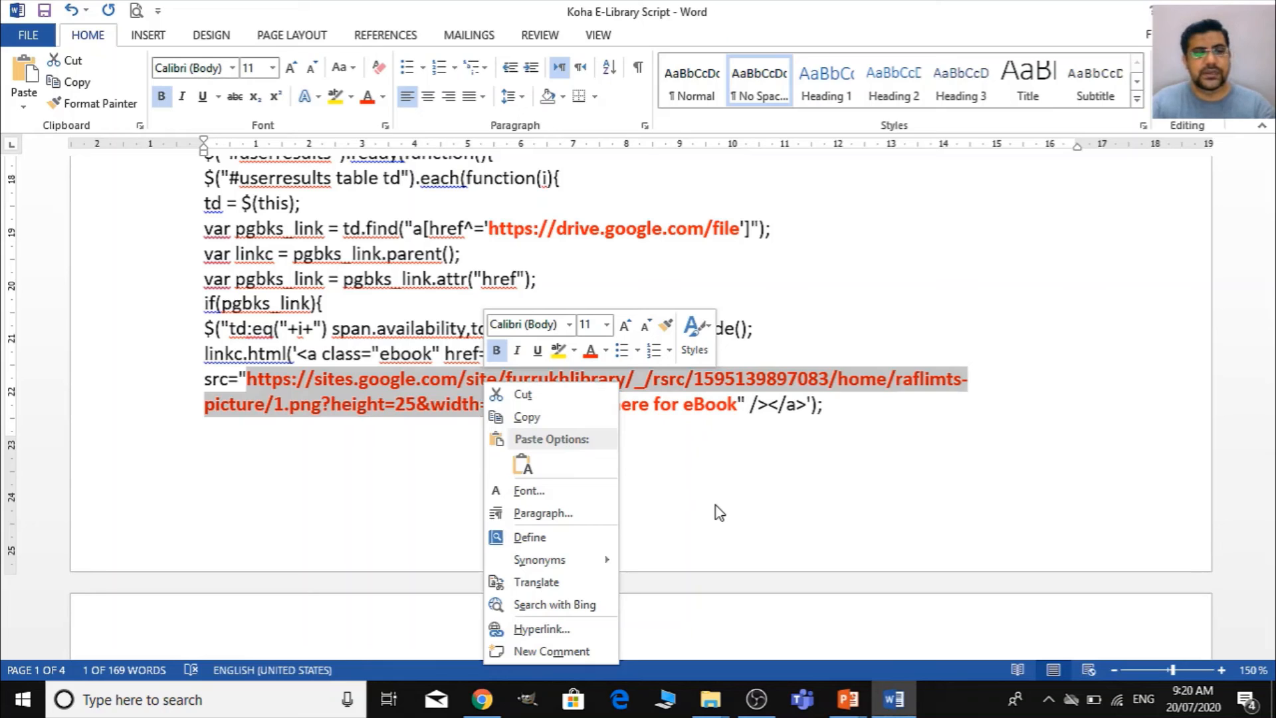
left_click(396, 466)
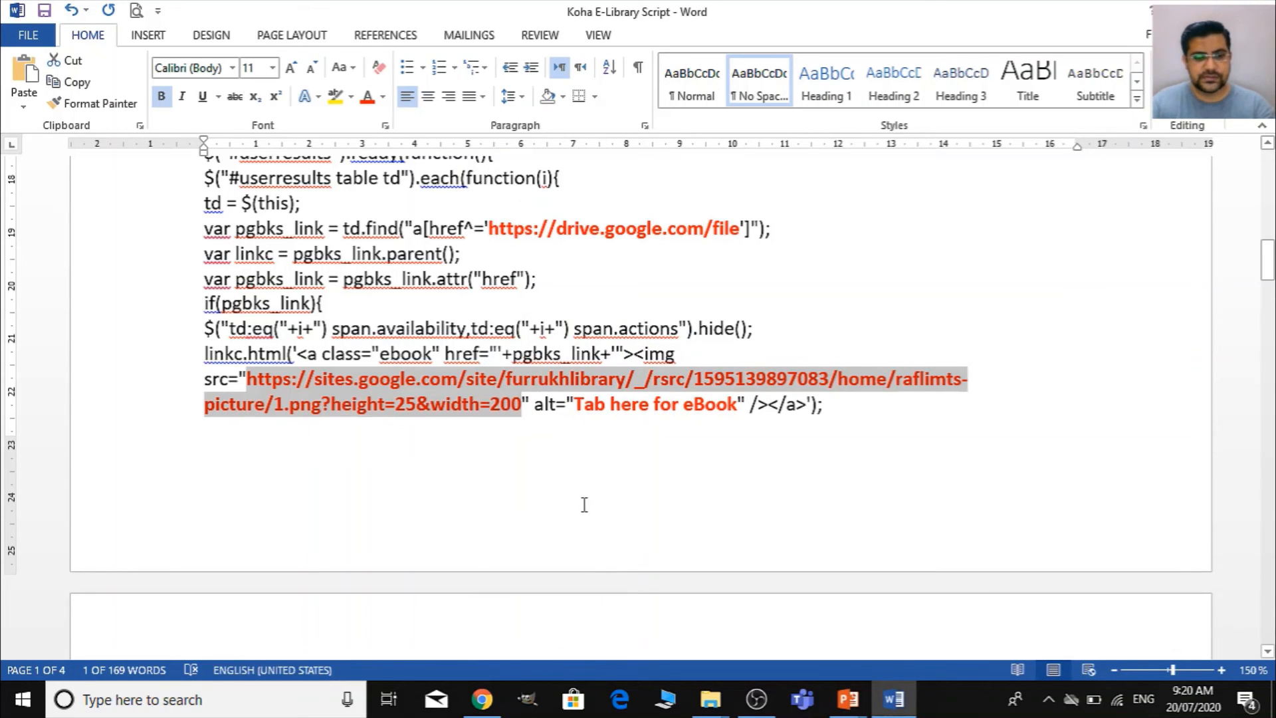
key("ctrl+v")
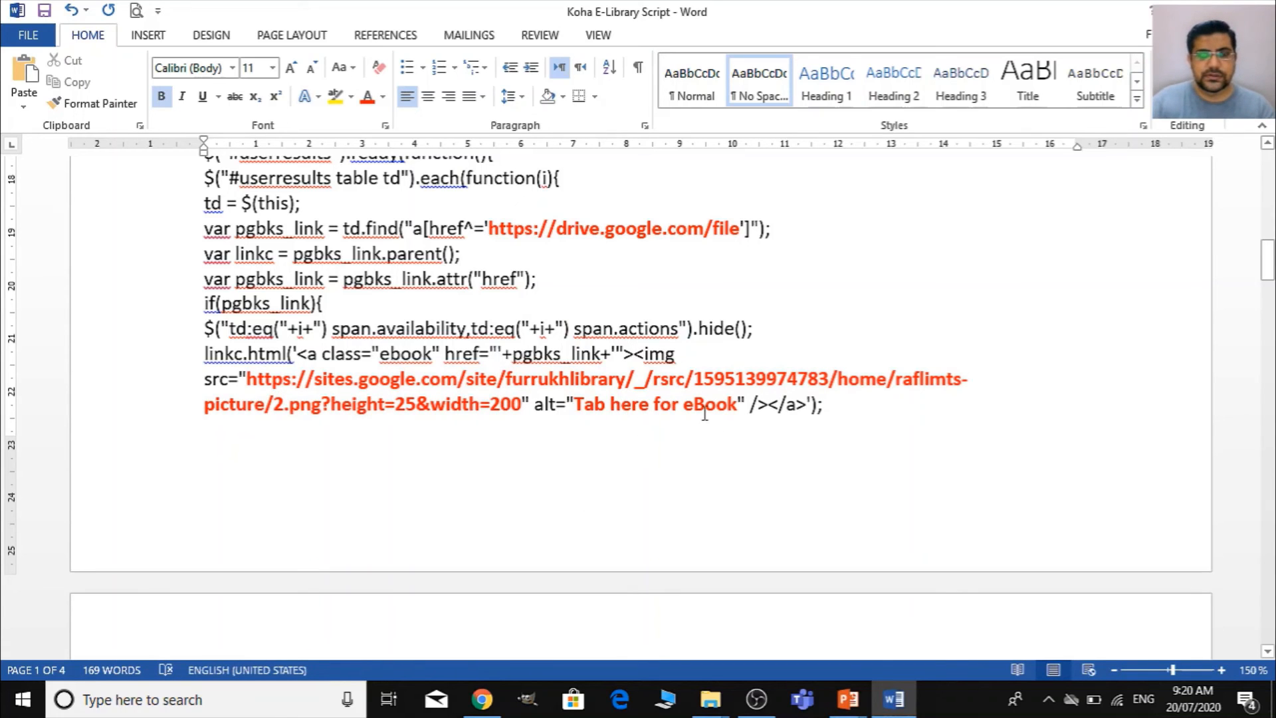
scroll(670, 469, "down", 6)
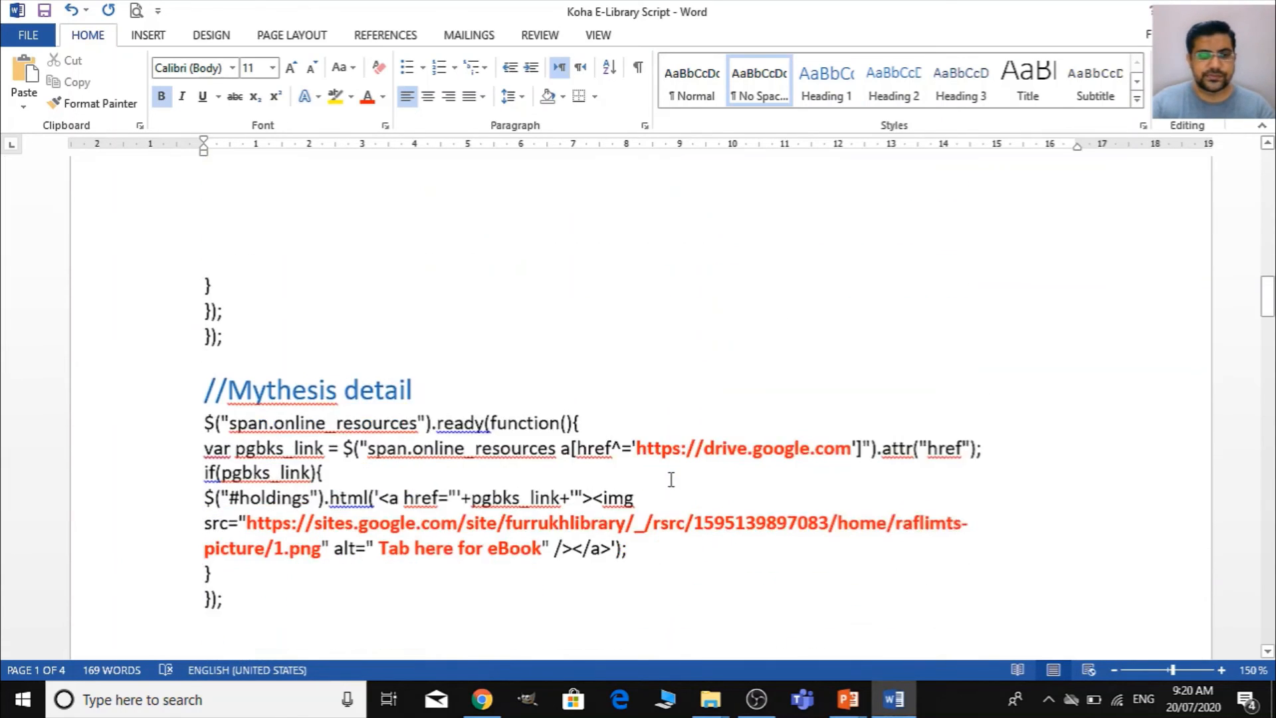
scroll(671, 479, "down", 3)
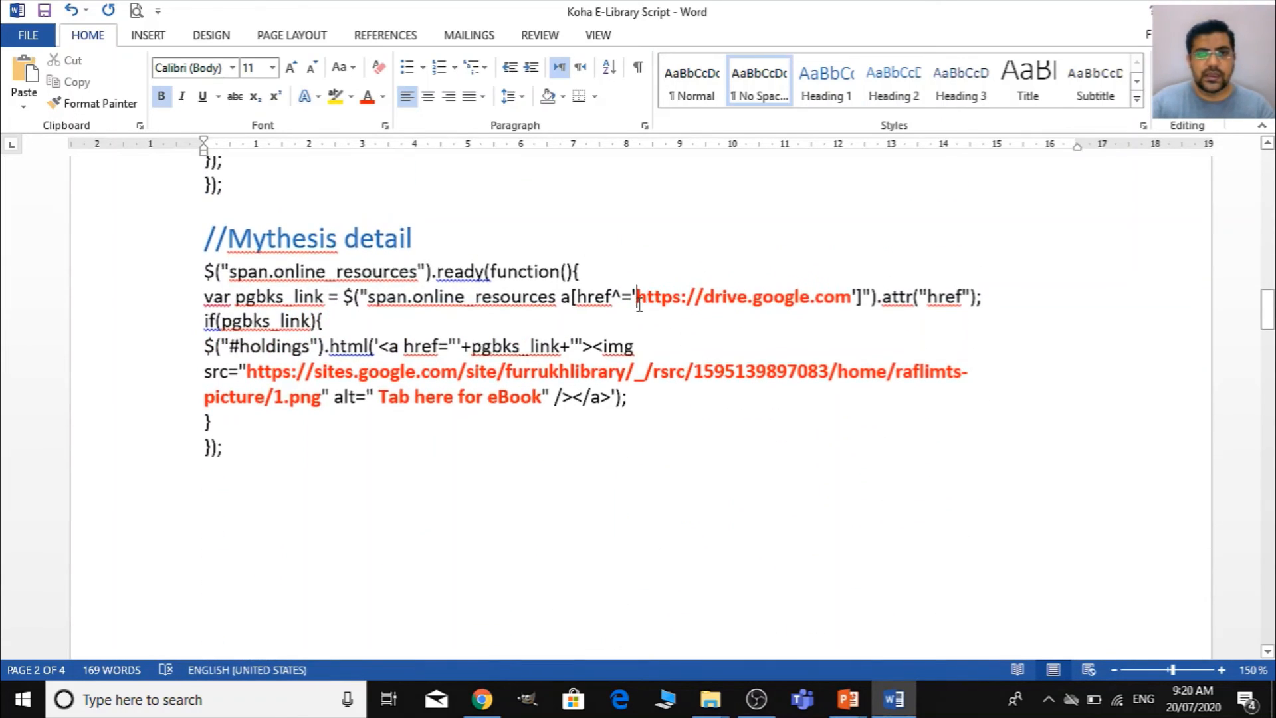
left_click(639, 304)
key("Left")
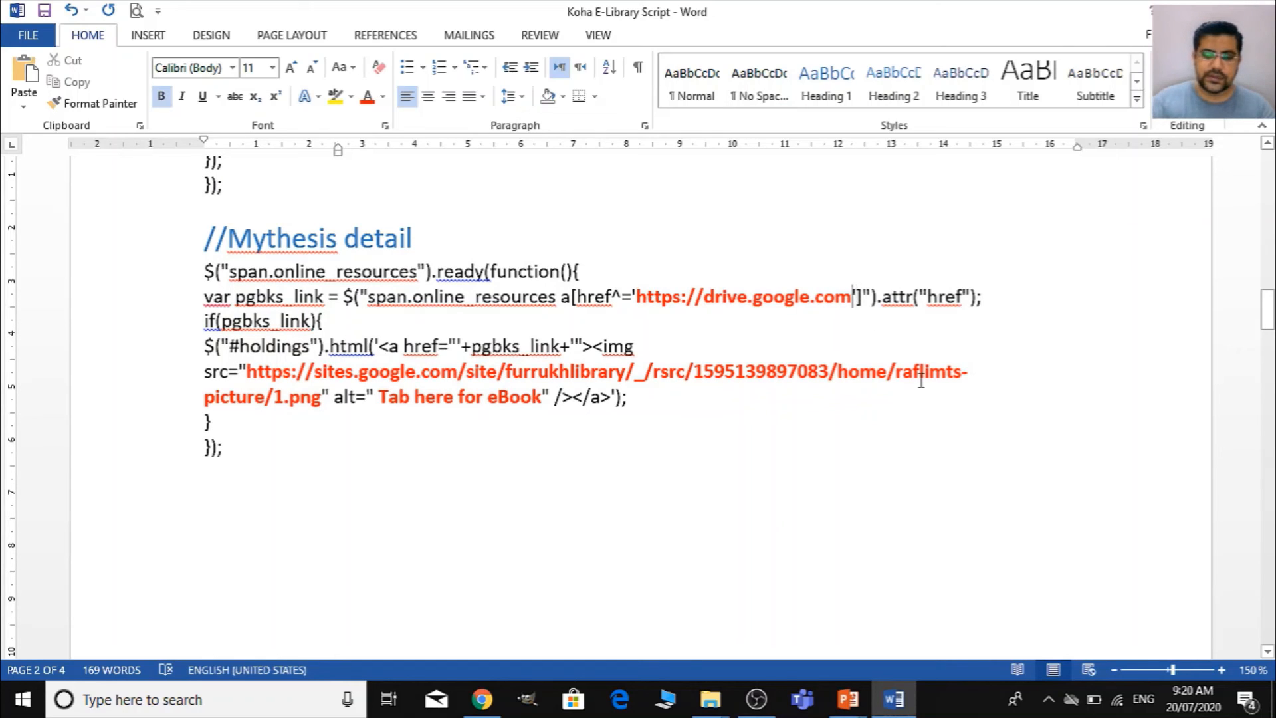
type("/file")
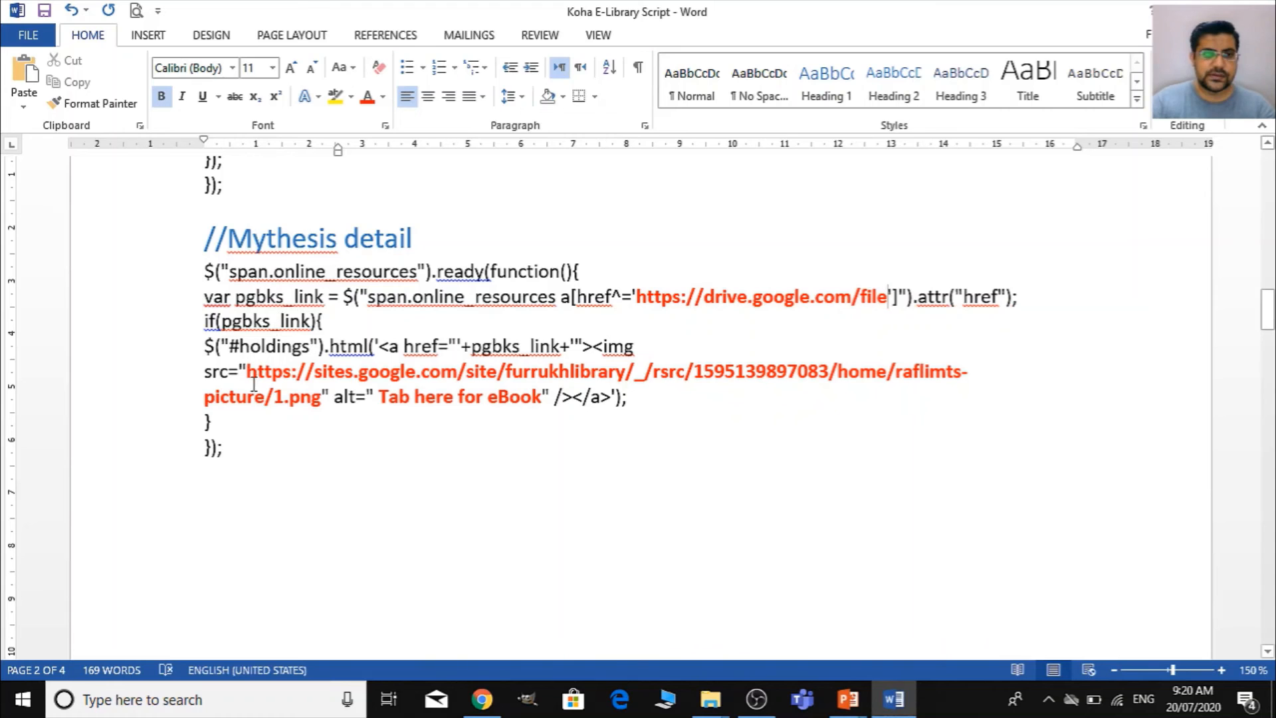
- Switch to Chrome and copy the image address of the large E-Thesis picture on the raflimts picture page
left_click(248, 372)
key("alt+Tab")
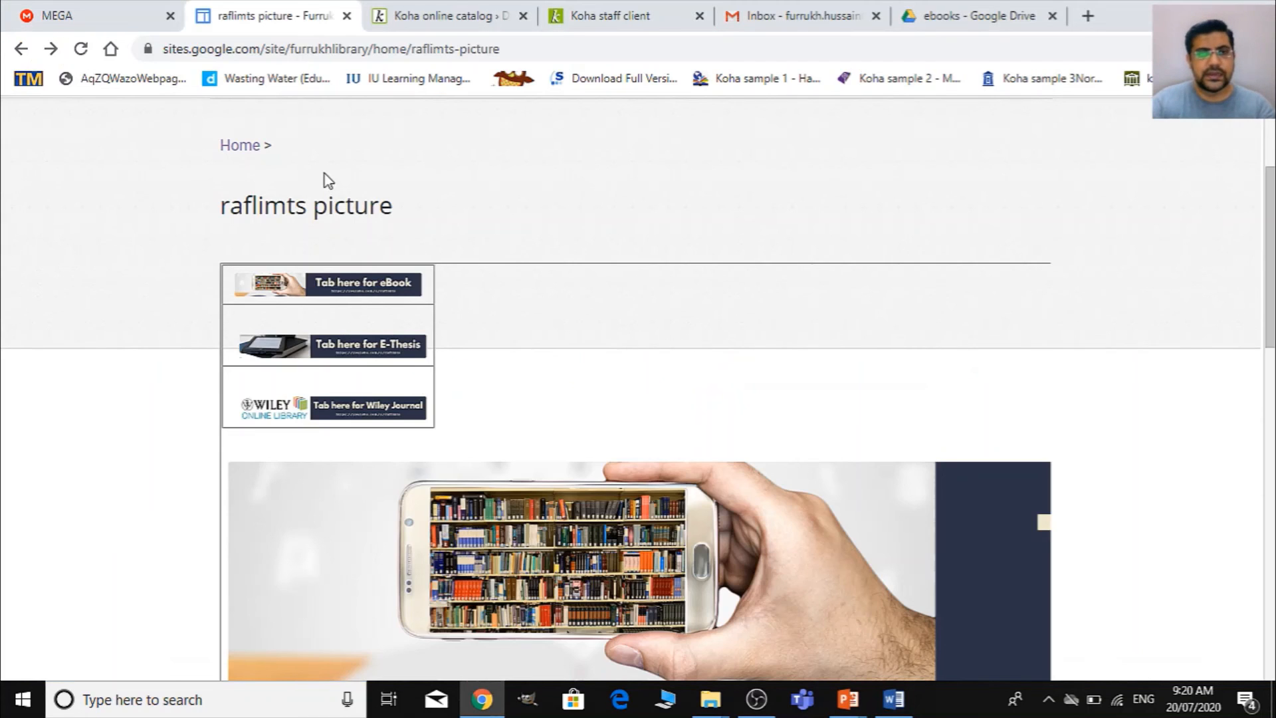
scroll(539, 497, "down", 6)
right_click(549, 280)
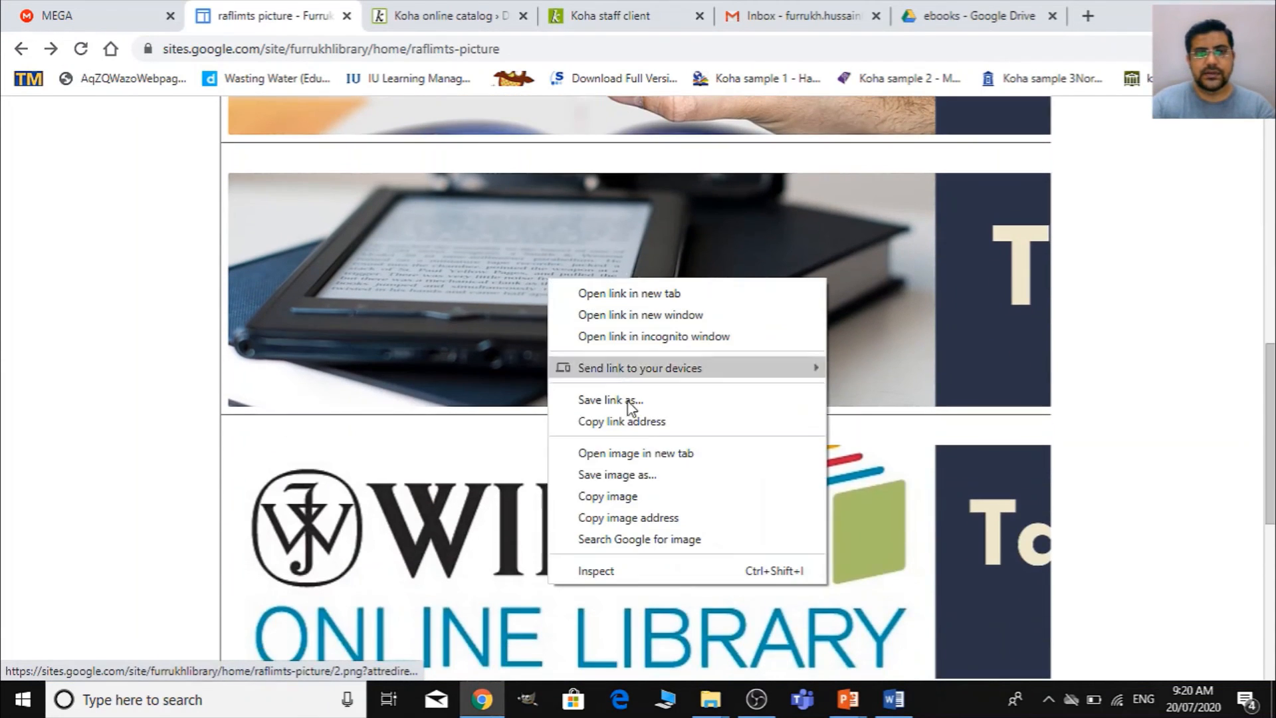
left_click(648, 519)
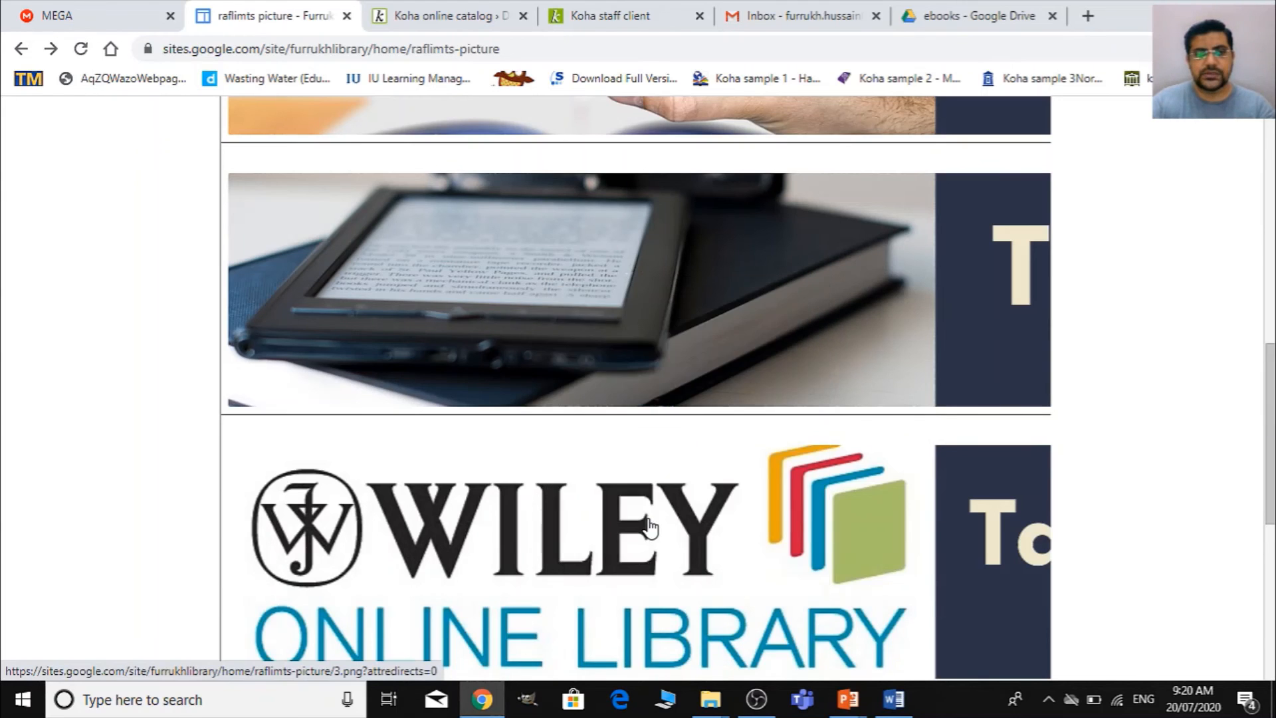
- Back in Word, replace the image source address in the Mythesis detail block with the copied full-size 2.png address
key("alt+Tab")
key("shift+Right")
key("shift+Right")
key("shift+Right")
key("shift+Right")
key("shift+Right")
key("shift+Right")
key("shift+Right")
key("shift+Right")
key("shift+Right")
key("shift+Right")
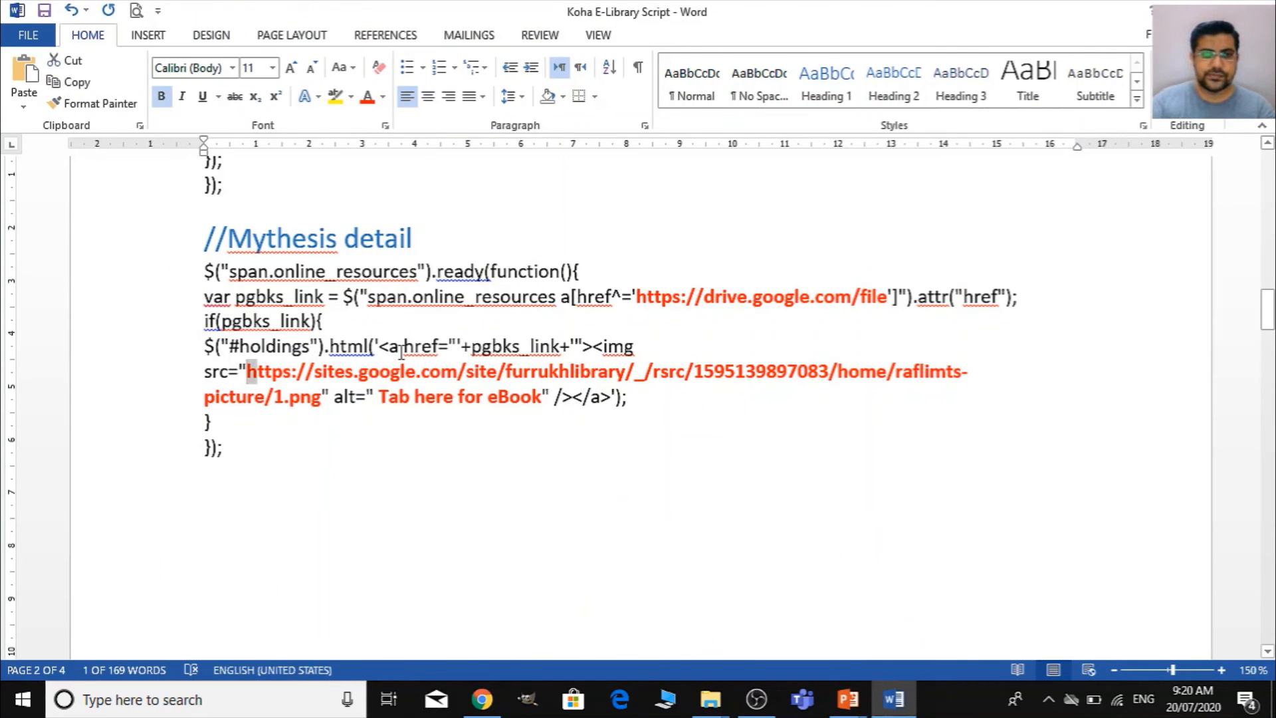
key("shift+Down")
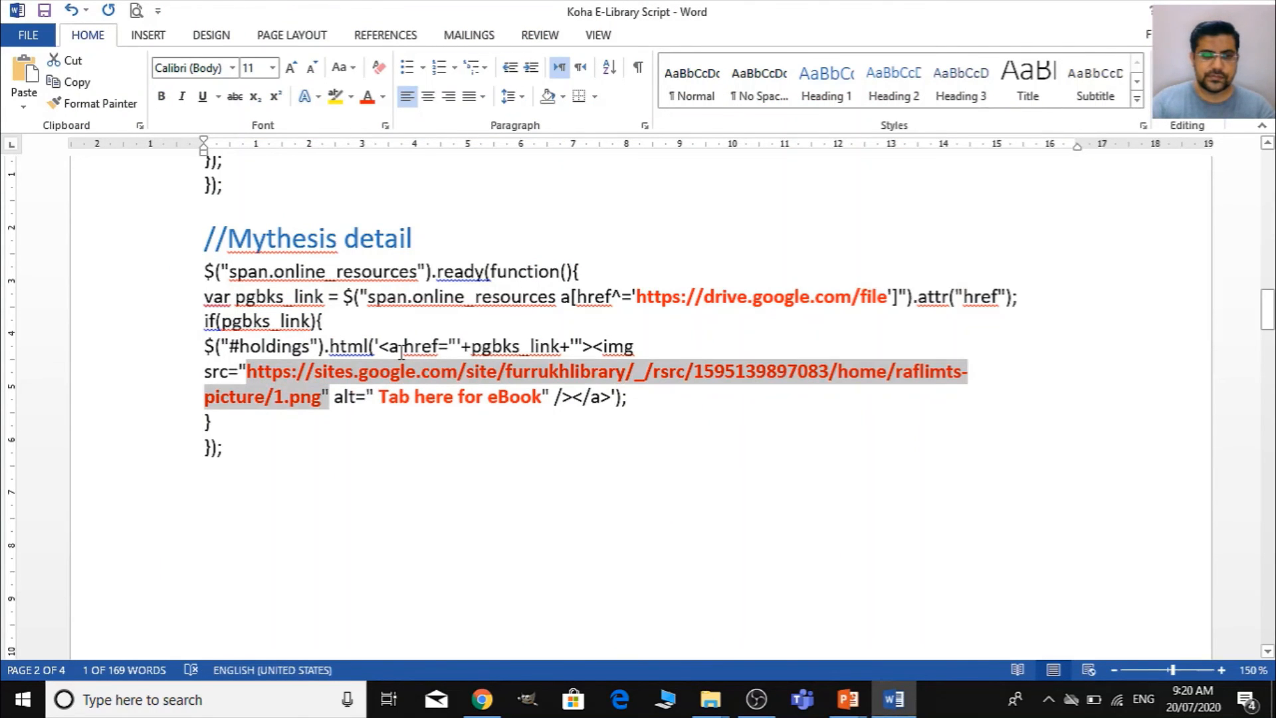
key("shift+Left")
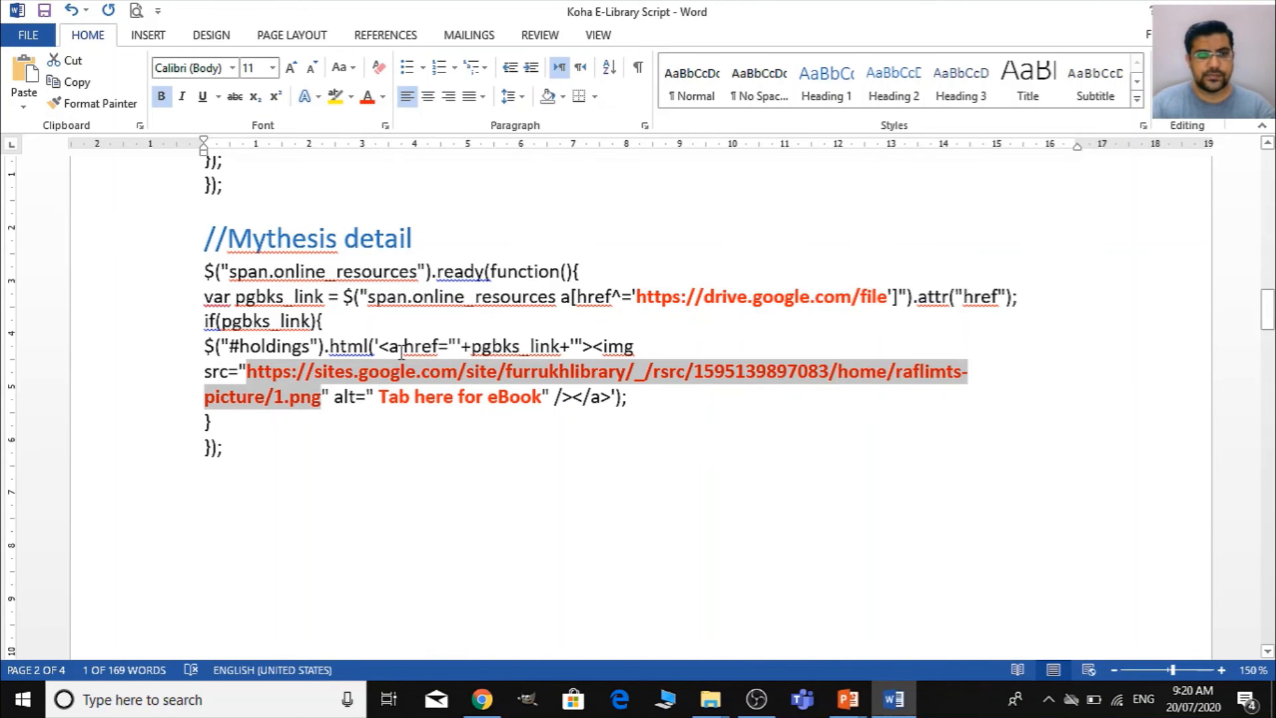
key("ctrl+v")
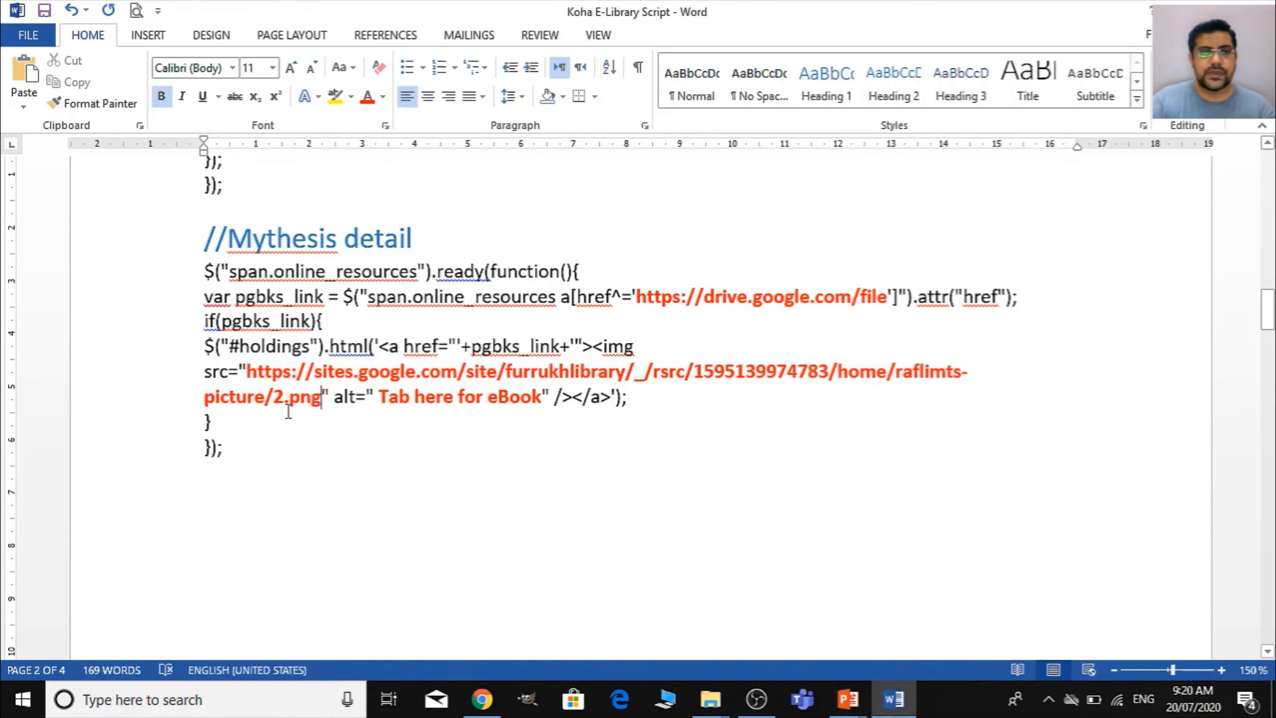
- Apply the No Spacing style to the whole script from the //MyBook results heading through the end of the Mythesis detail block
scroll(587, 509, "down", 1)
scroll(589, 512, "down", 2)
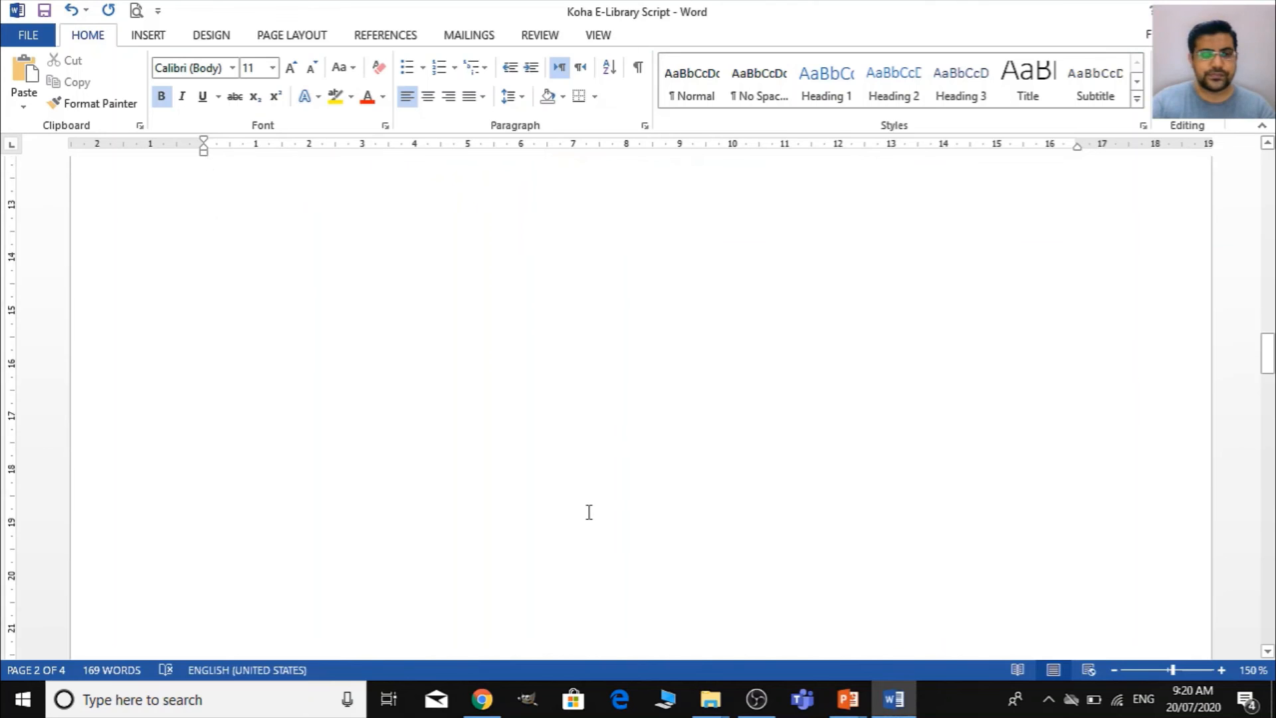
scroll(588, 512, "up", 15)
scroll(588, 512, "up", 15)
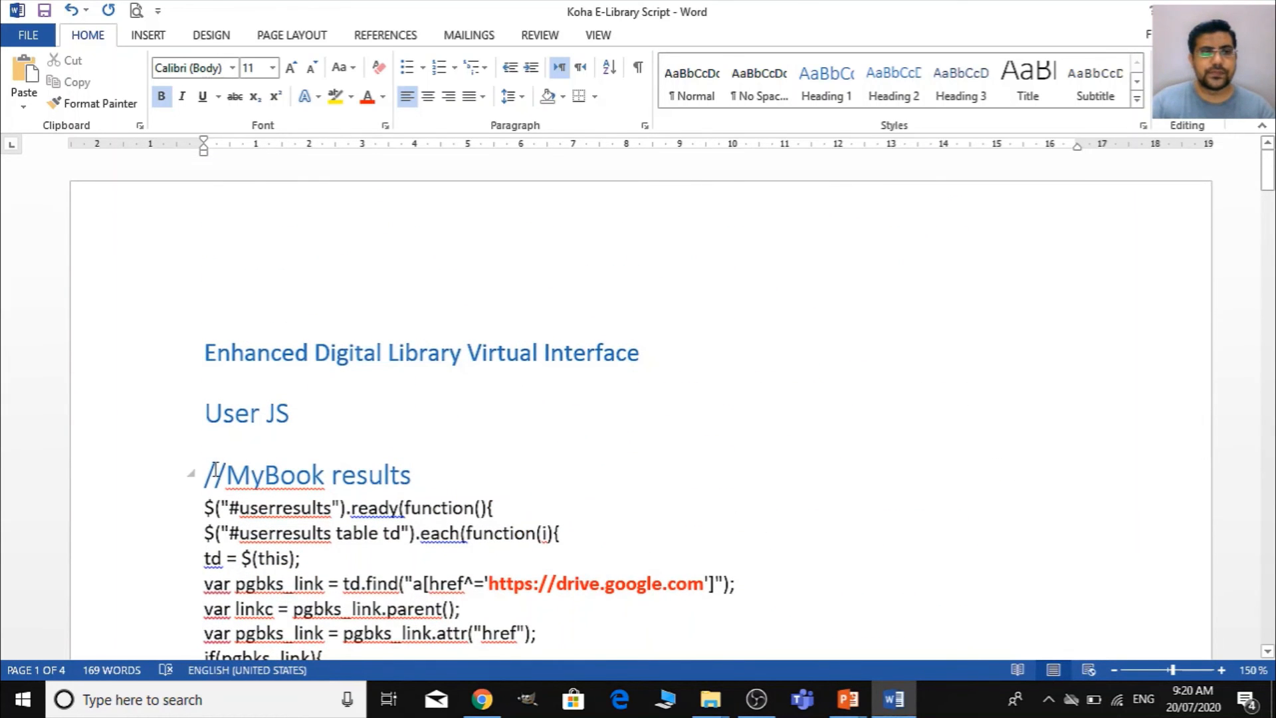
left_click(215, 474)
key("shift+Down")
key("shift+Down")
key("shift+Down")
key("shift+Down")
key("shift+Down")
key("shift+Down")
key("shift+Down")
key("shift+Down")
key("shift+Down")
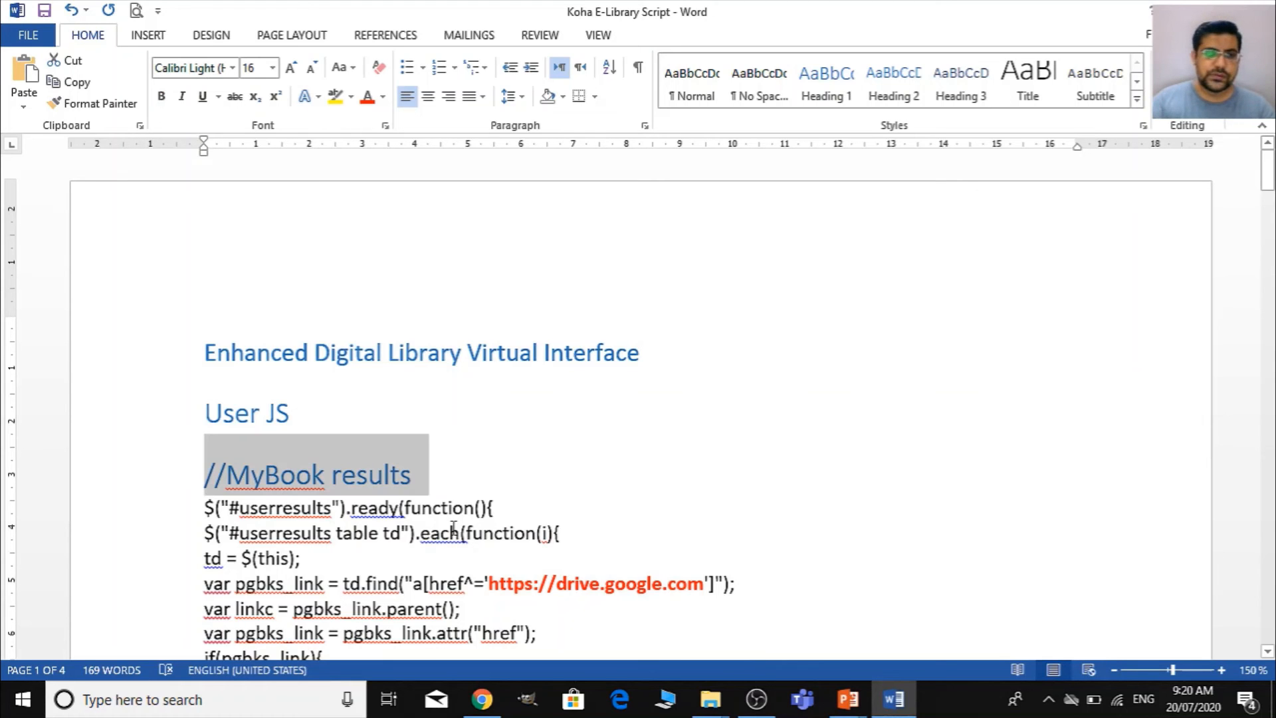
key("shift+Down")
key("shift+Down")
key("shift+Down")
key("shift+Down")
key("shift+Down")
key("shift+Down")
key("shift+Down")
key("shift+Down")
key("shift+Down")
key("shift+Down")
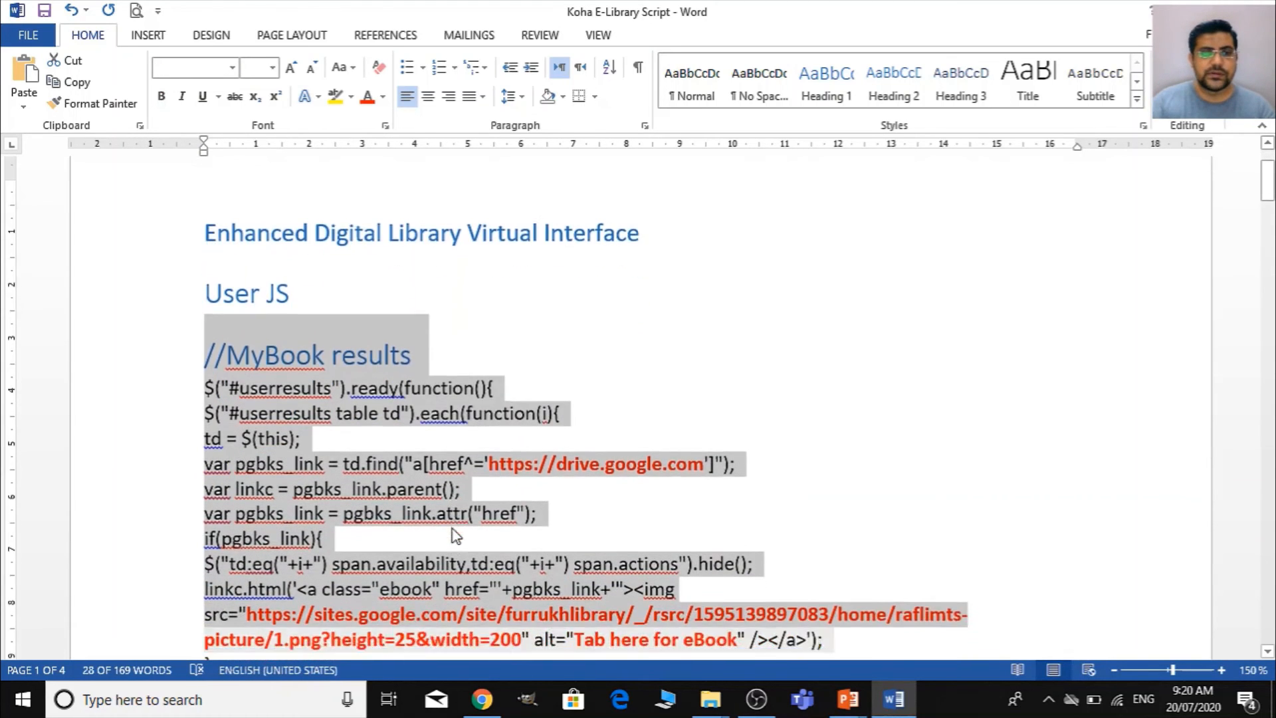
key("shift+Down")
key("shift+Down")
key("shift+Down")
key("shift+Down")
key("shift+Down")
key("shift+Down")
key("shift+Down")
key("shift+Down")
key("shift+Down")
key("shift+Down")
key("shift+Down")
key("shift+Down")
key("shift+Down")
key("shift+Down")
key("shift+Down")
key("shift+Down")
key("shift+Down")
key("shift+Down")
key("shift+Down")
key("shift+Down")
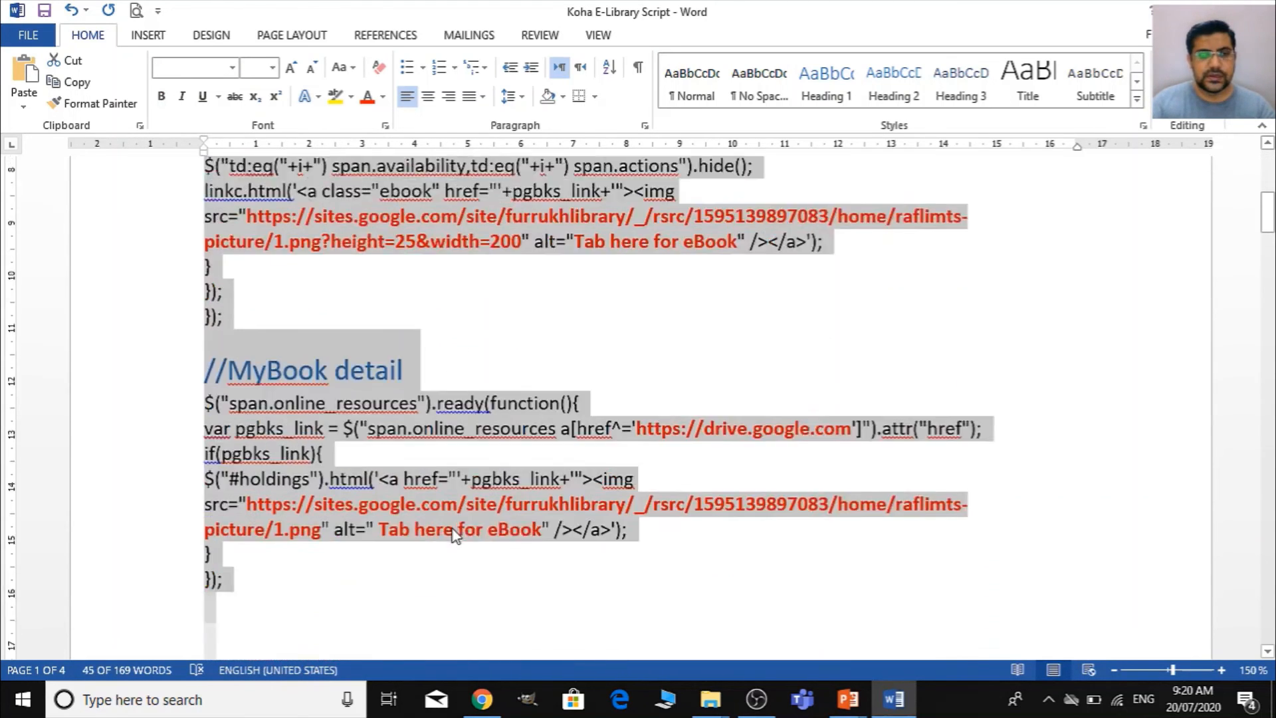
key("shift+Down")
key("shift+Down")
key("shift+Down")
key("shift+Down")
key("shift+Down")
key("shift+Down")
key("shift+Down")
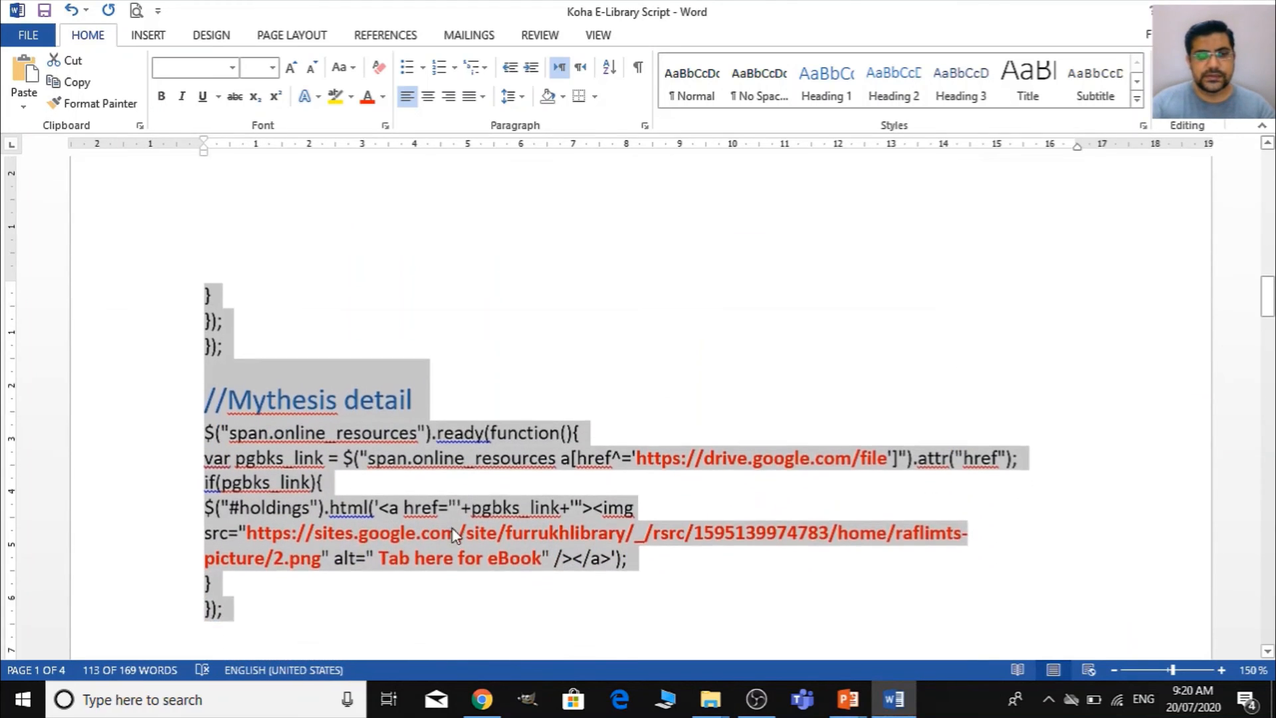
scroll(452, 529, "down", 8)
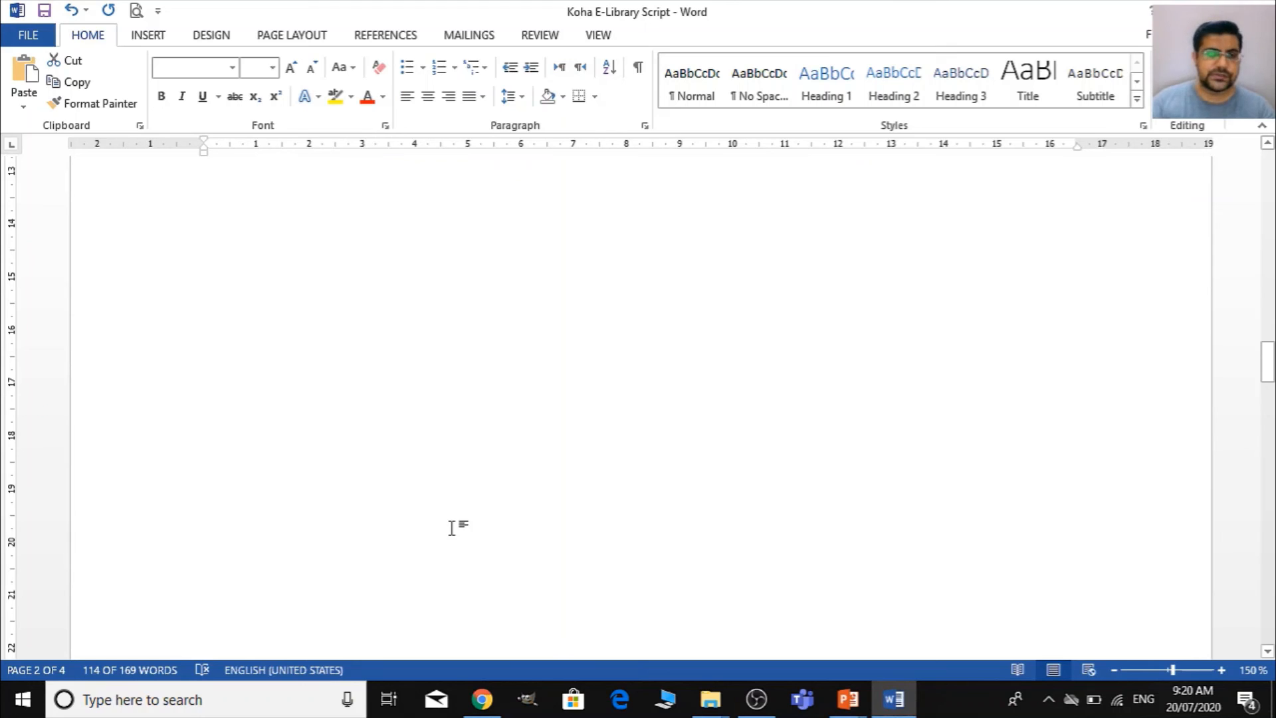
scroll(453, 529, "up", 8)
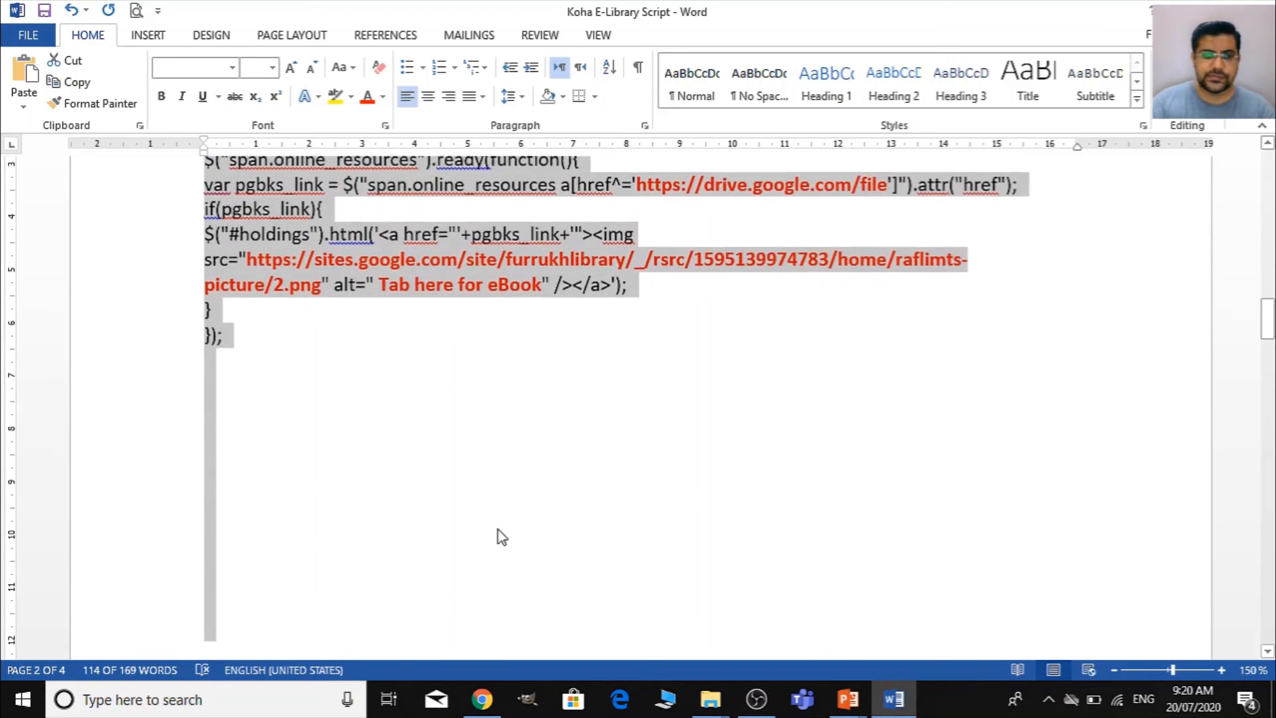
key("shift+Up")
key("shift+Up")
key("shift+Up")
key("shift+Up")
key("shift+Up")
key("shift+Up")
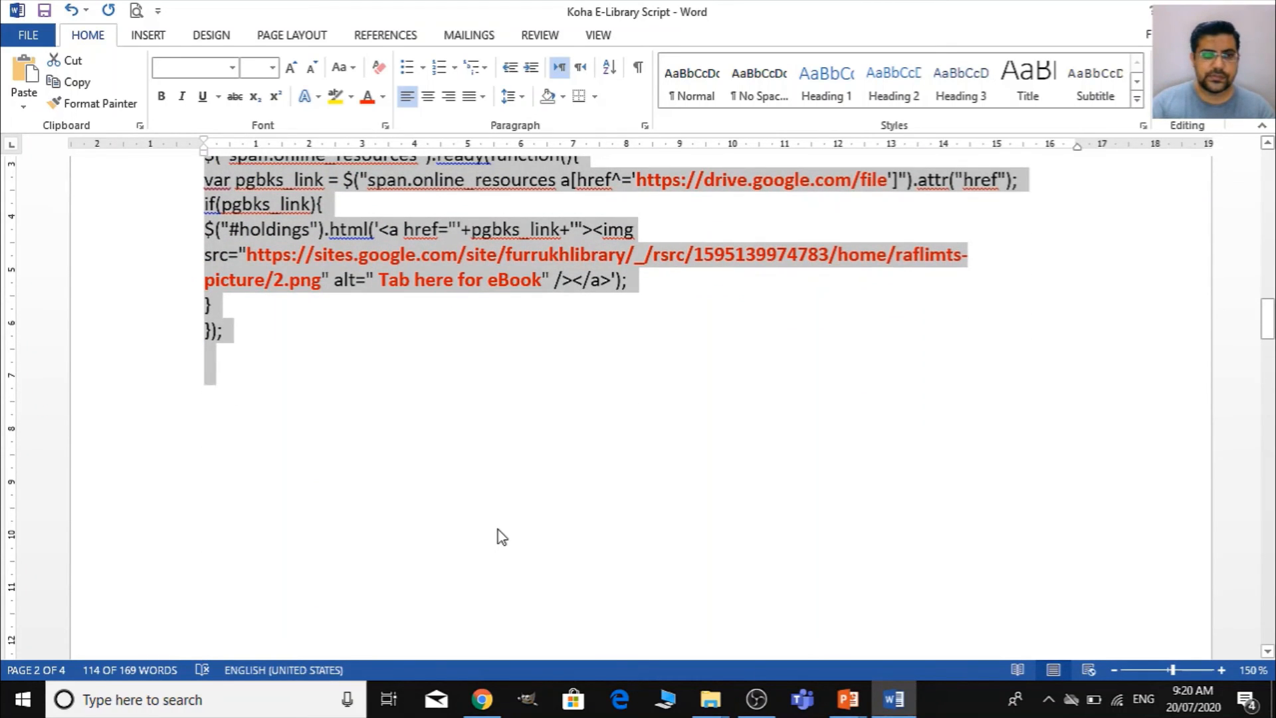
key("shift+Up")
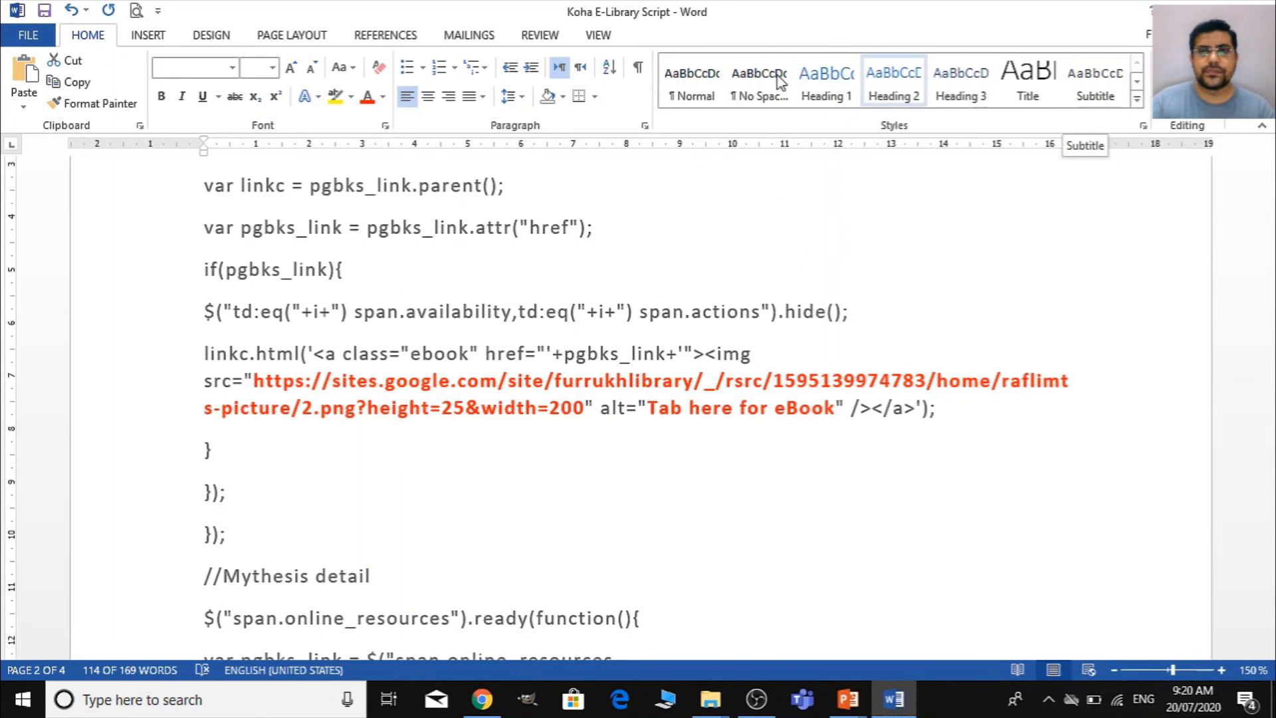
left_click(764, 93)
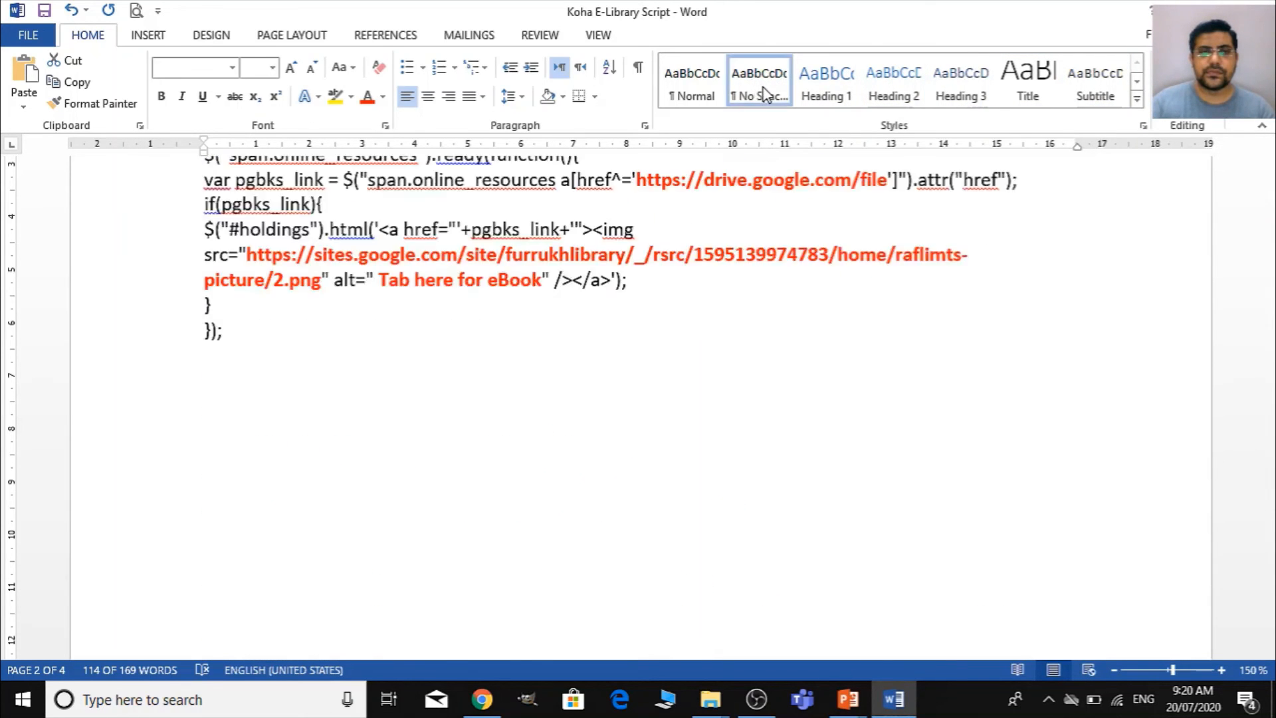
scroll(797, 477, "up", 13)
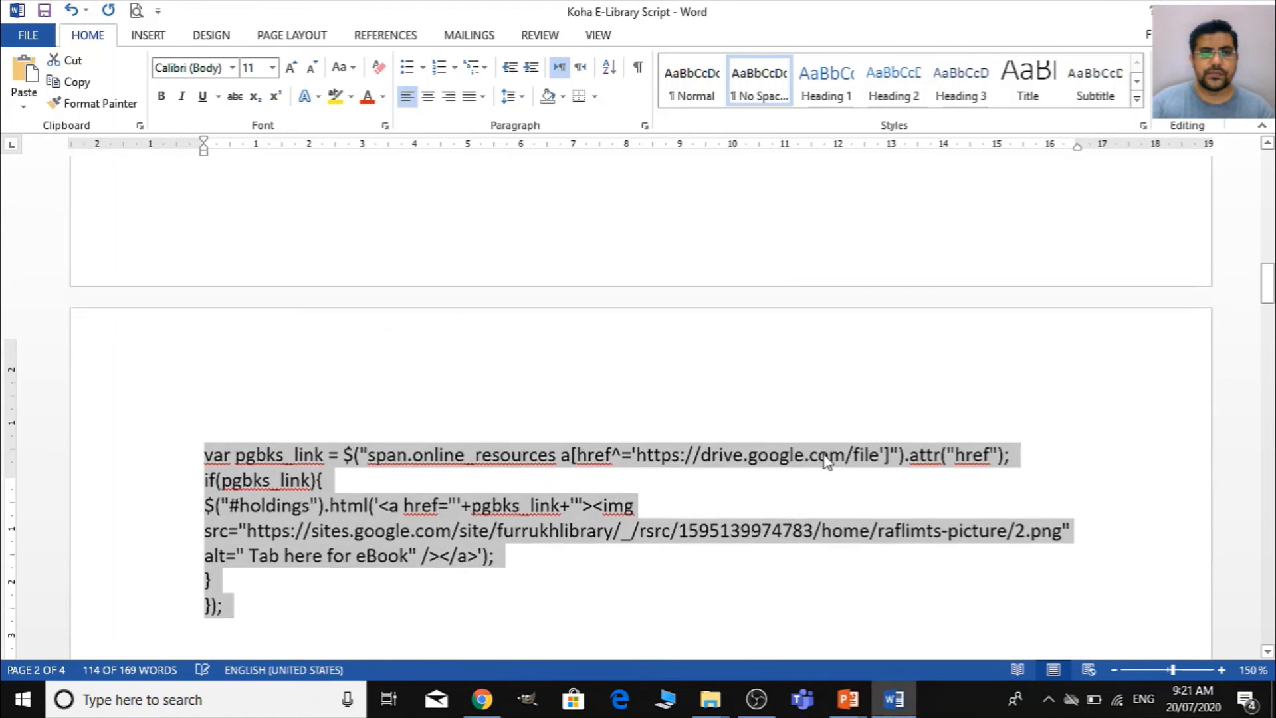
scroll(835, 455, "up", 1)
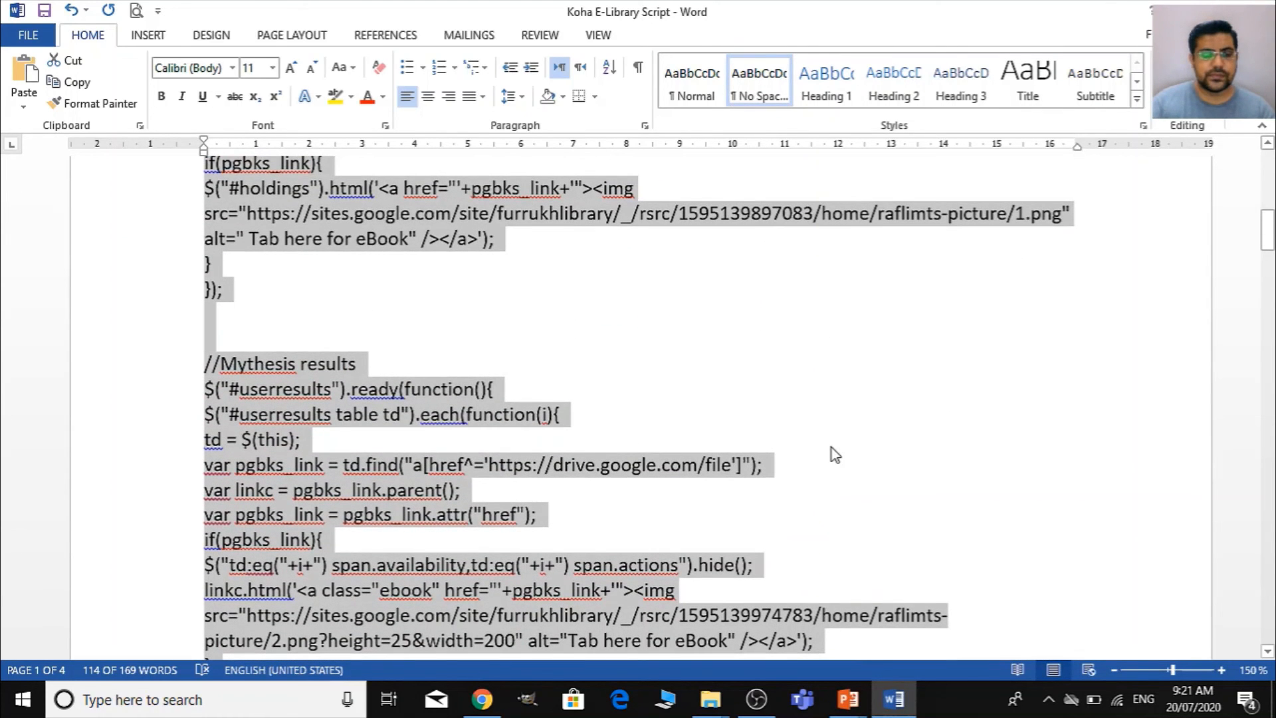
- Switch to Chrome and open the Global system preferences in the Koha staff client's administration area
key("alt+Tab")
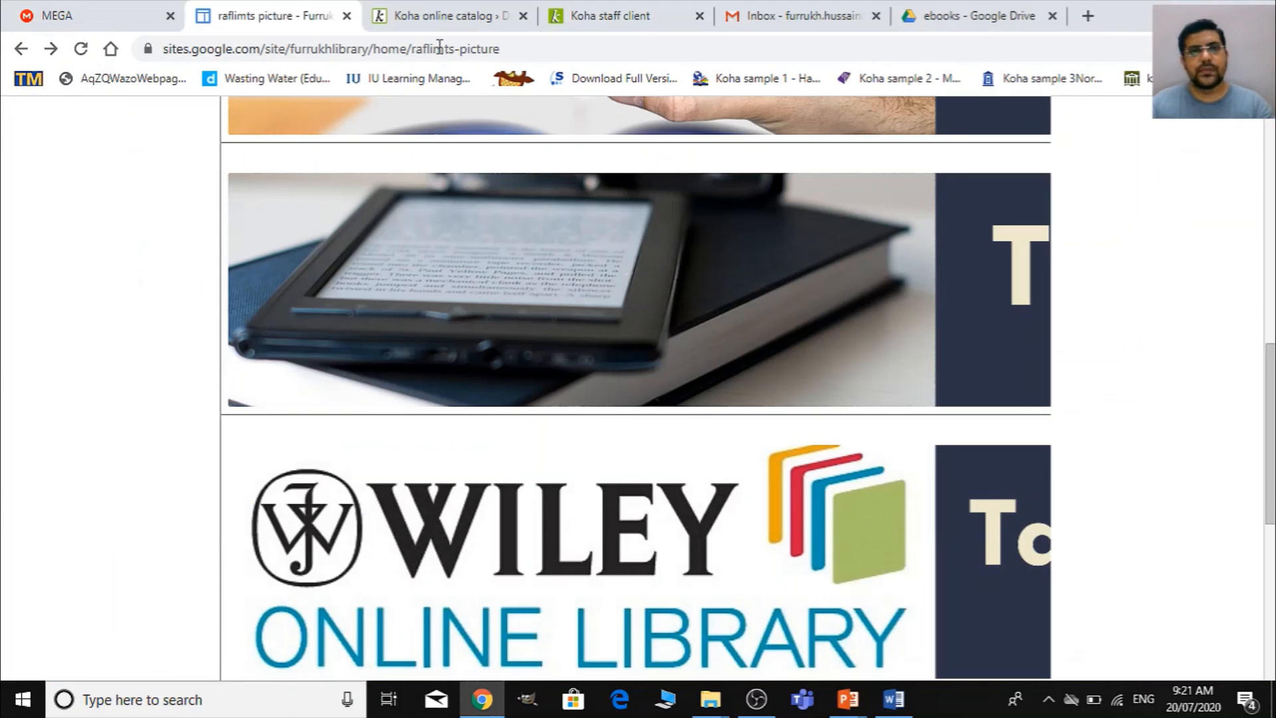
left_click(617, 16)
scroll(1016, 569, "down", 2)
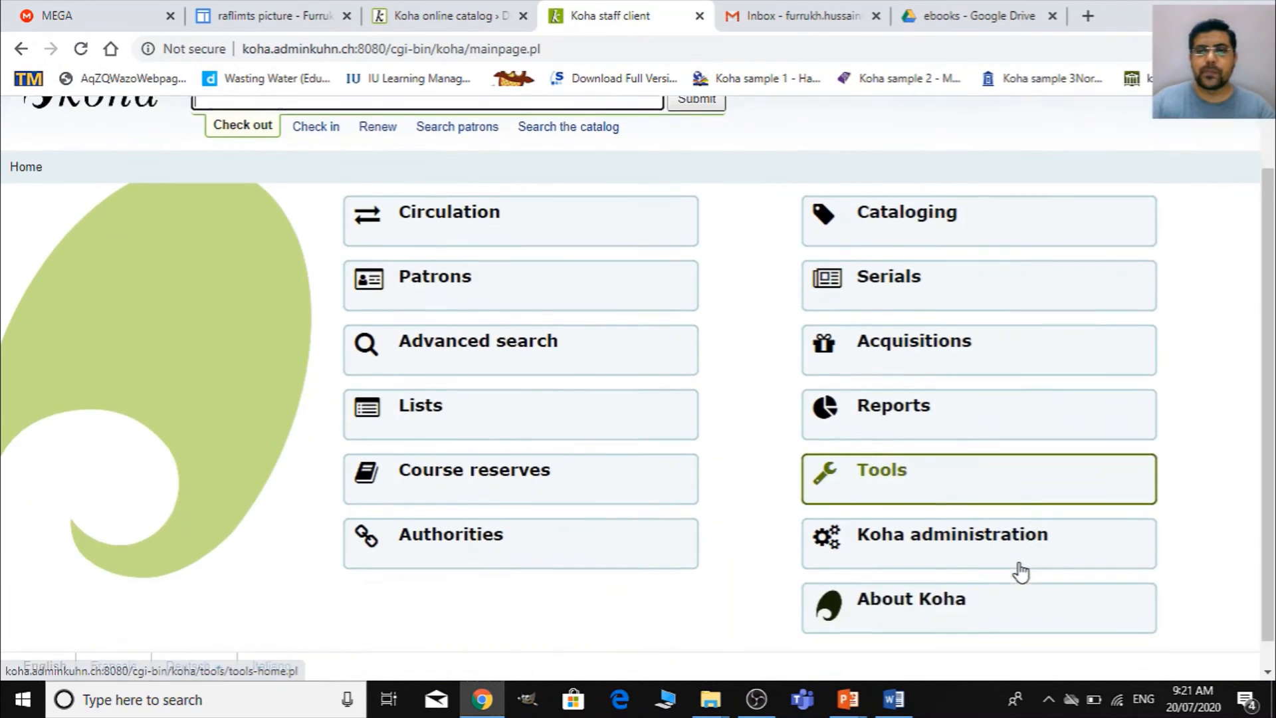
left_click(977, 525)
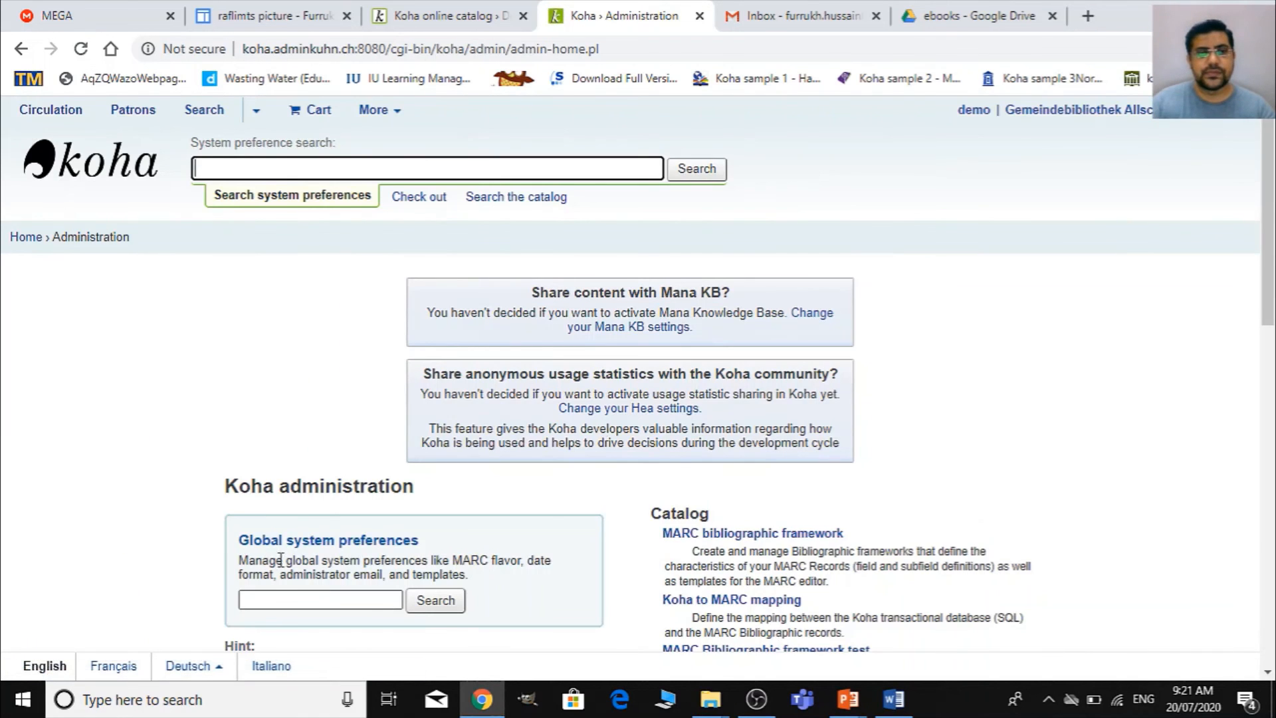
scroll(281, 560, "down", 1)
left_click(347, 452)
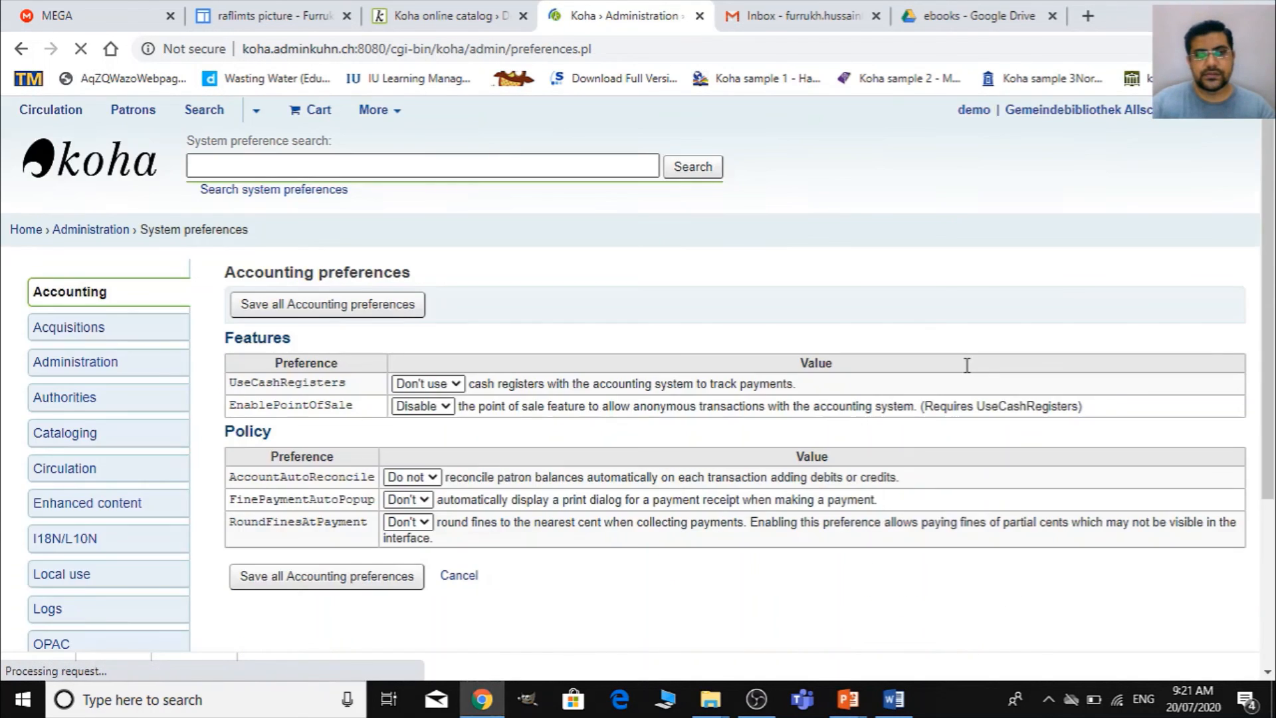
- Open the OPAC preferences and go to the OPACUserJS preference in the Appearance section
scroll(967, 365, "down", 3)
scroll(755, 448, "up", 2)
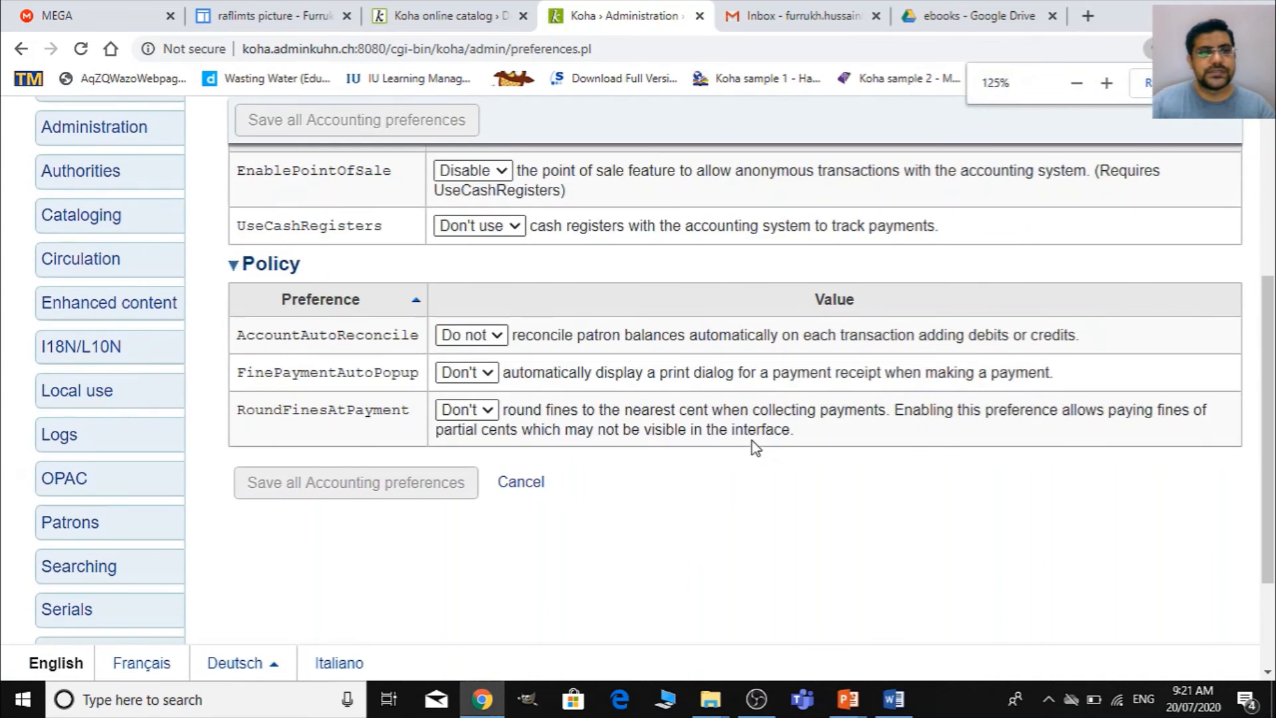
scroll(668, 477, "down", 3)
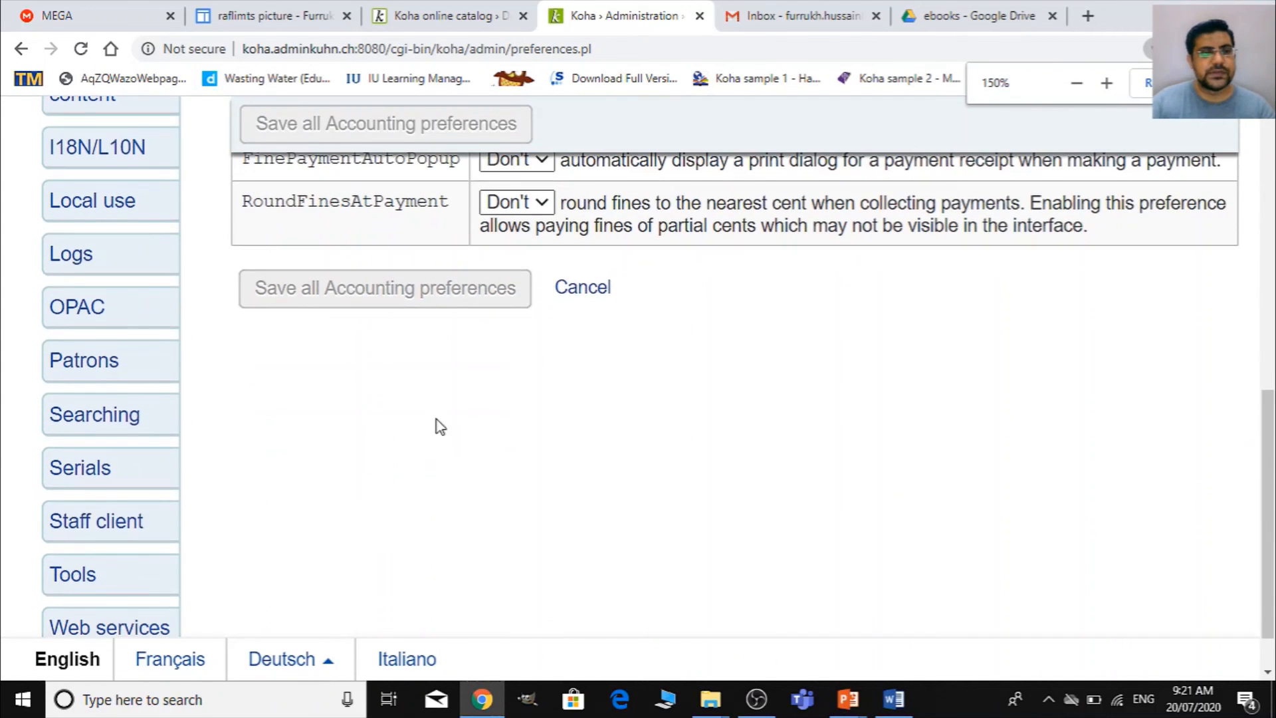
left_click(152, 321)
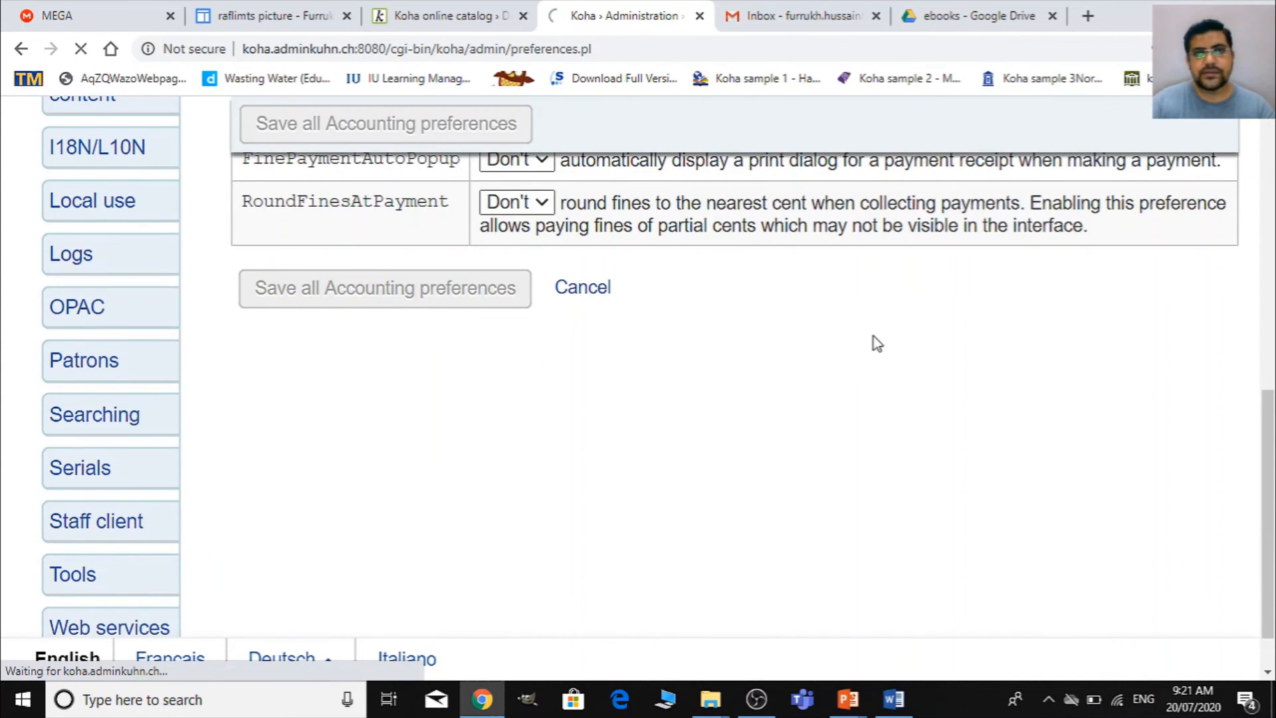
scroll(903, 409, "down", 10)
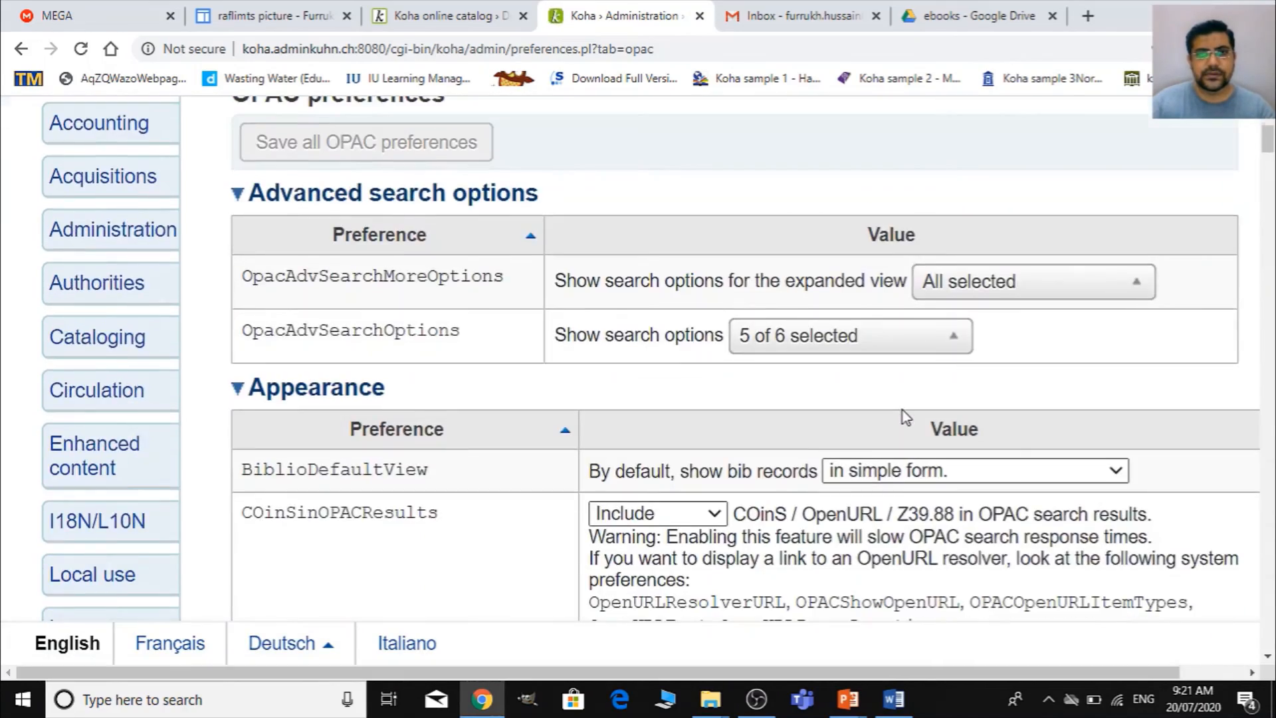
scroll(904, 408, "down", 15)
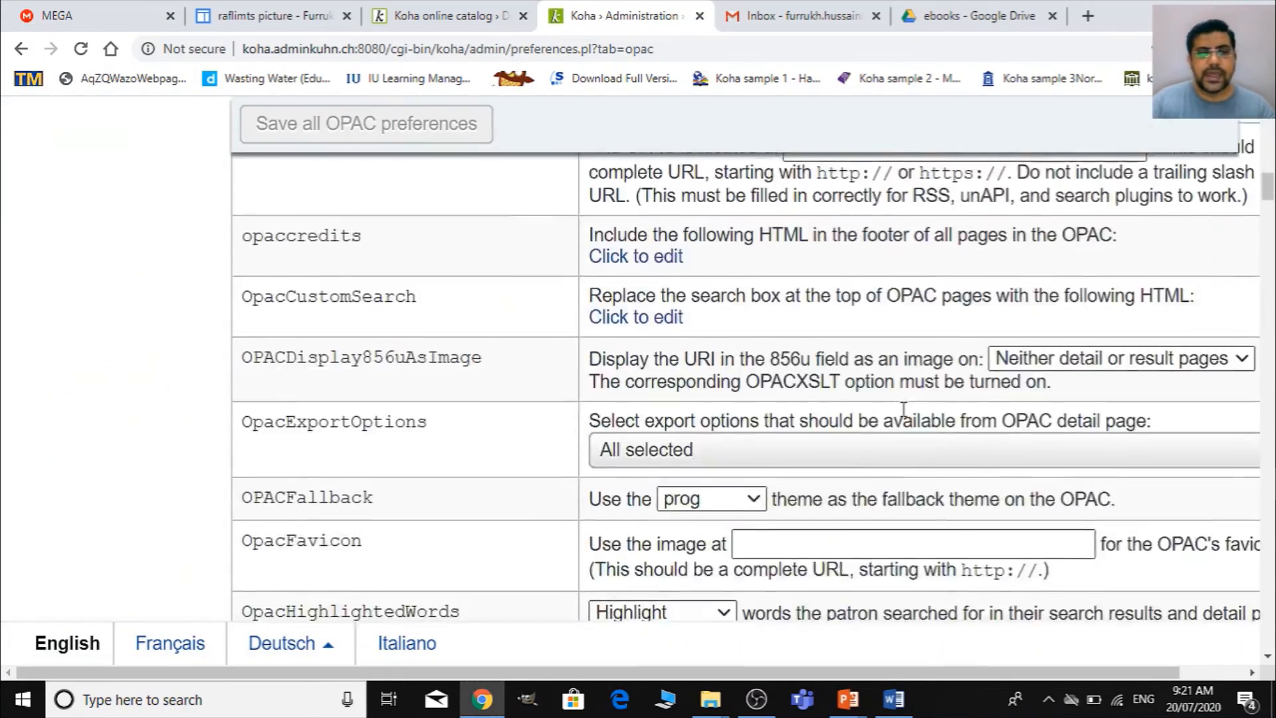
scroll(905, 416, "down", 9)
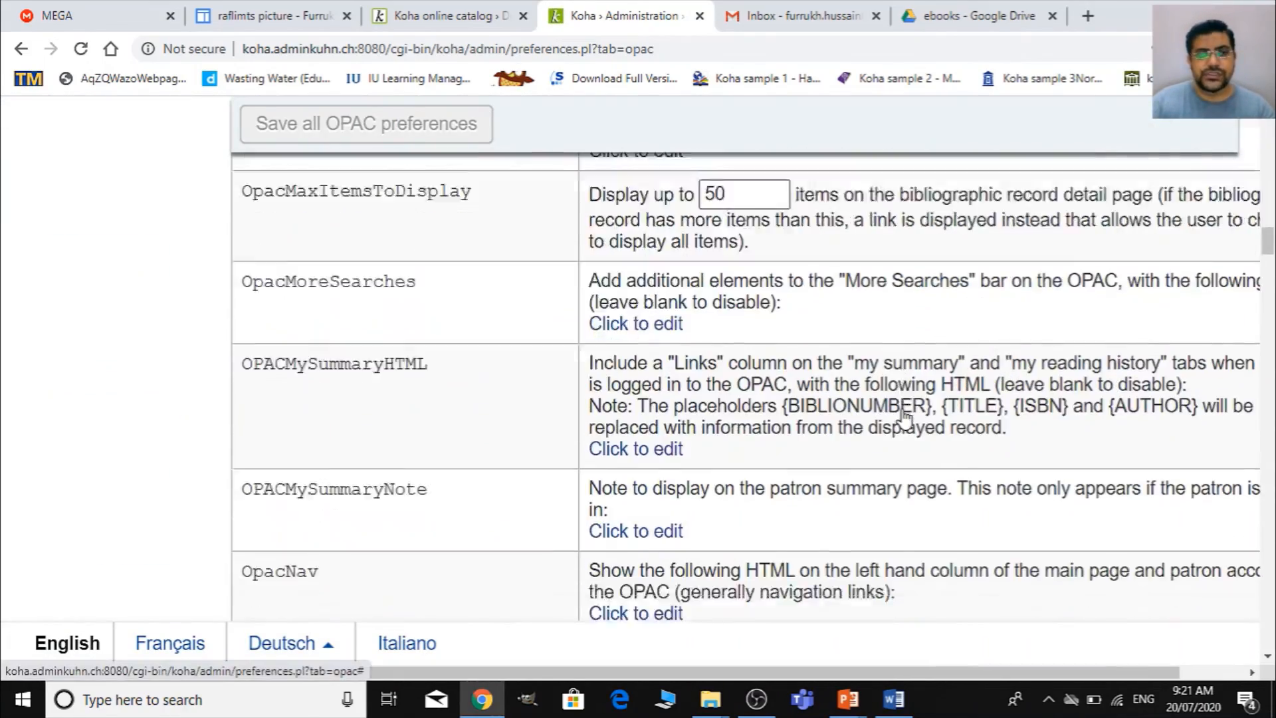
scroll(489, 413, "down", 10)
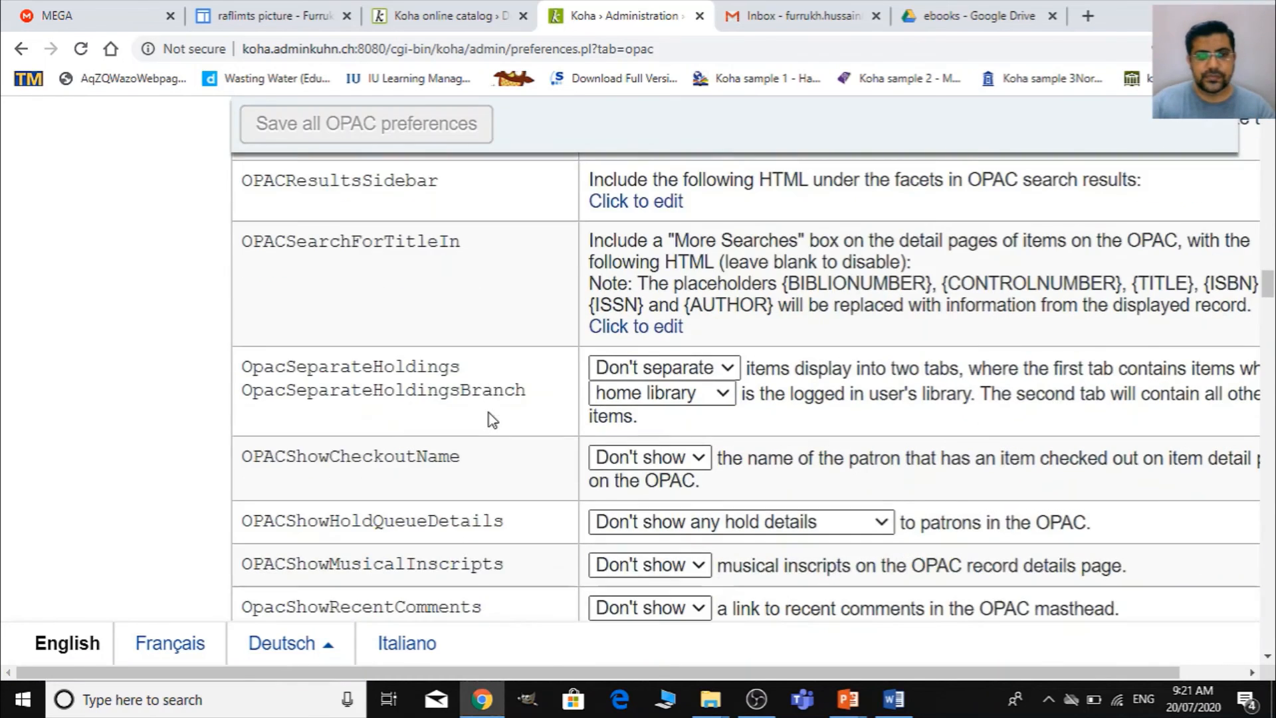
scroll(492, 420, "up", 3)
scroll(492, 420, "down", 1)
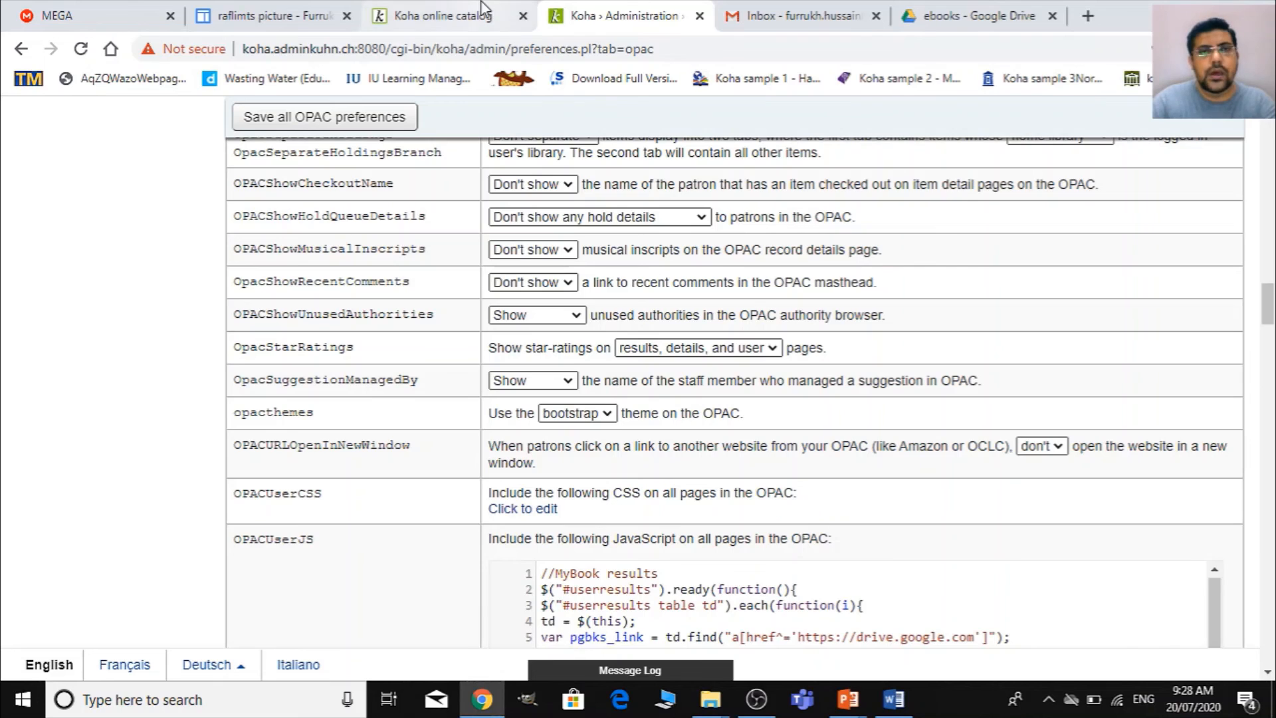
- Switch to the Koha online catalog and search the library catalog for "people"
left_click(442, 16)
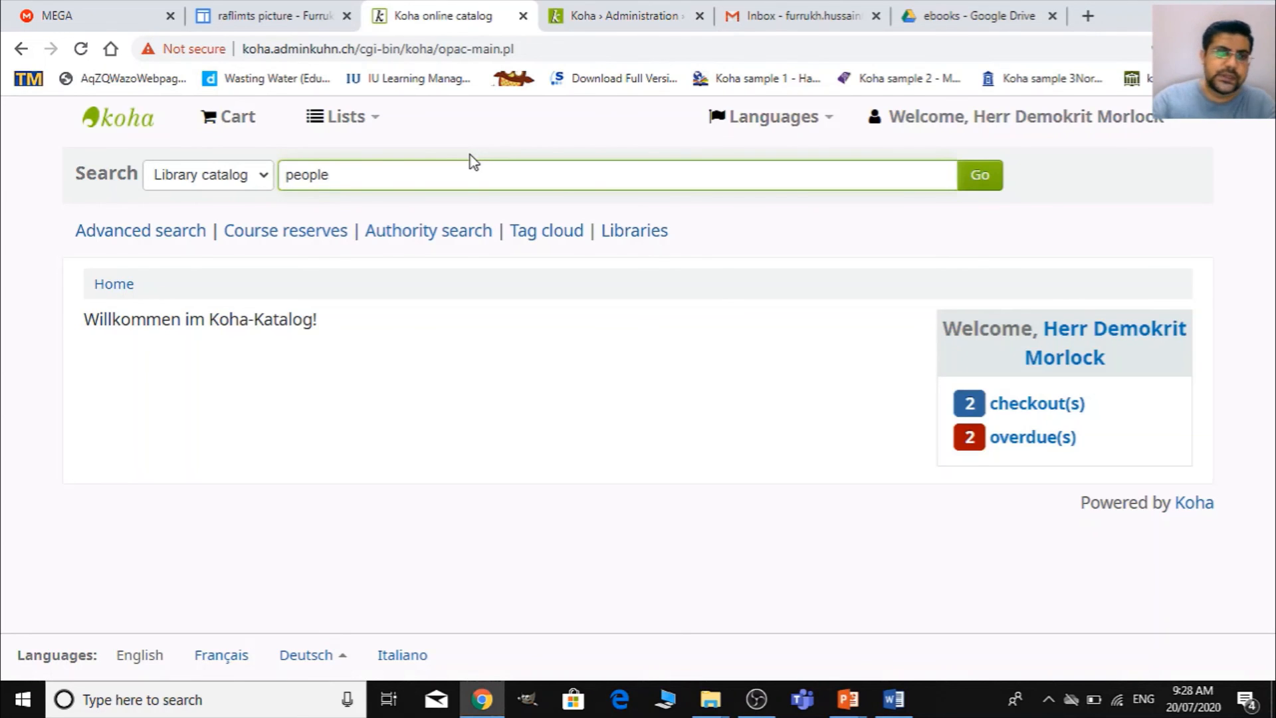
type("people")
left_click(990, 176)
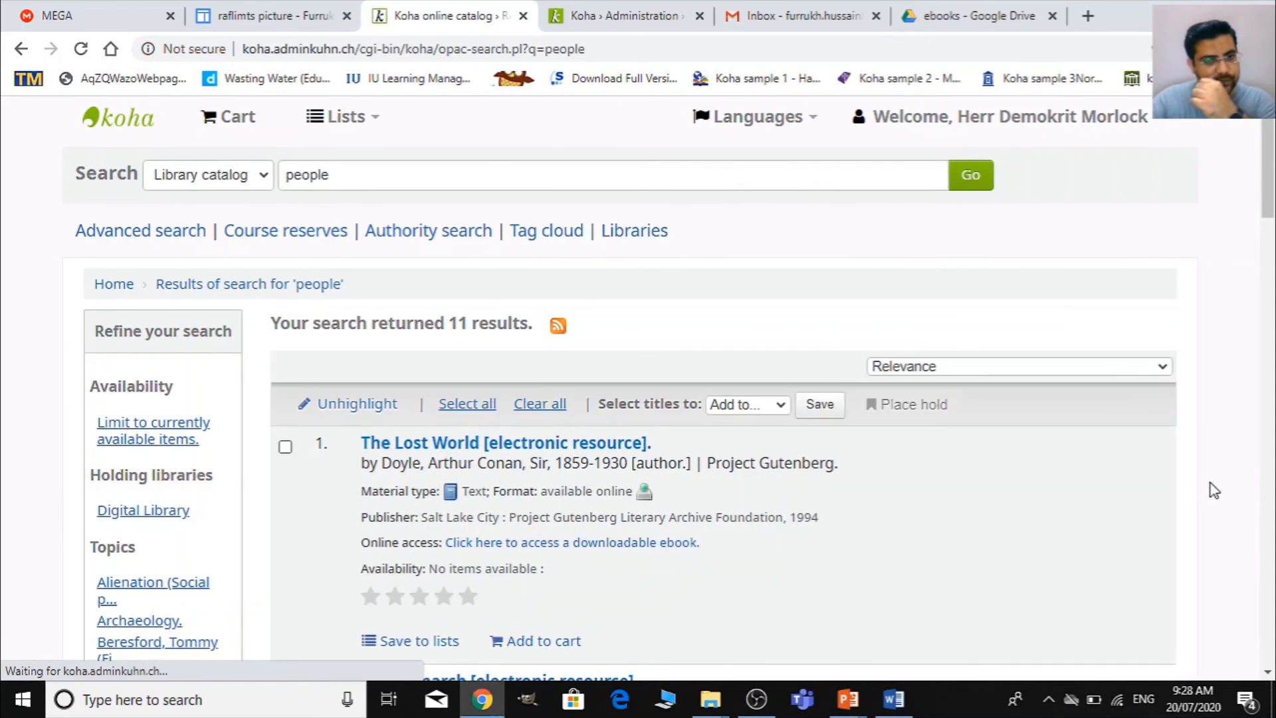
- Test the eBook image link of the search result "Dealing with difficult people" by opening its PDF, and return to the results
scroll(713, 424, "down", 3)
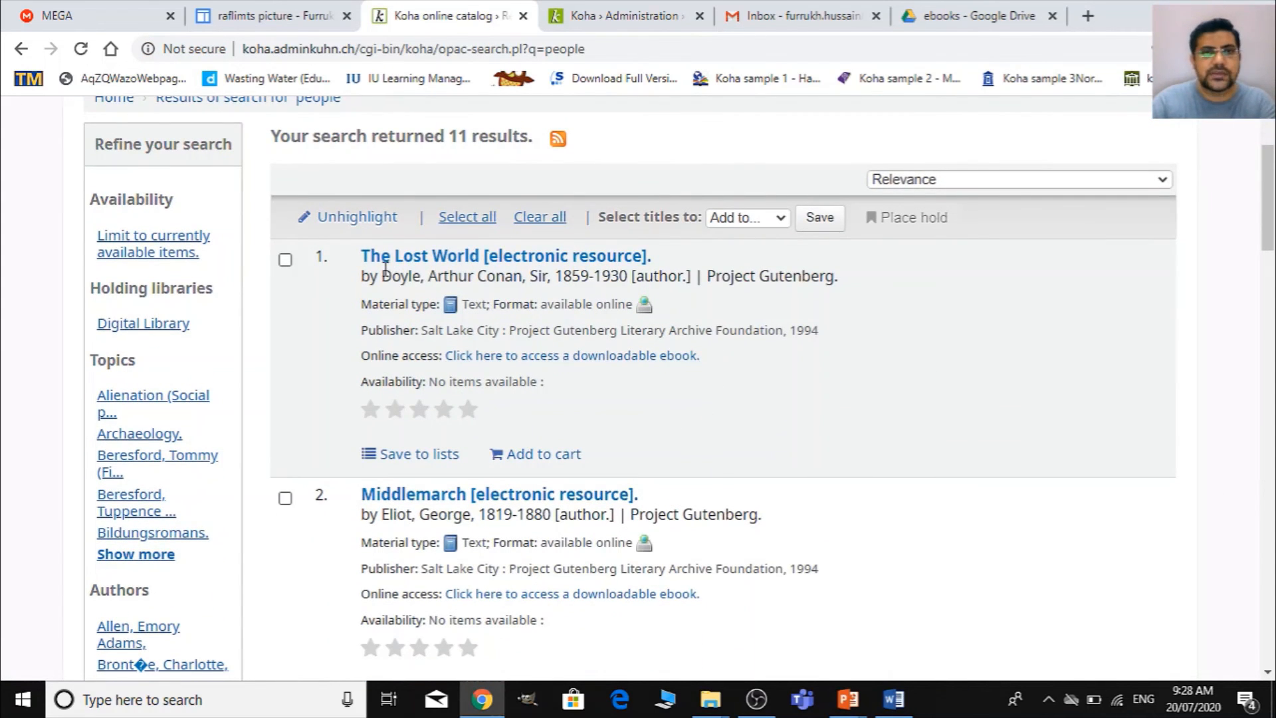
scroll(598, 485, "down", 14)
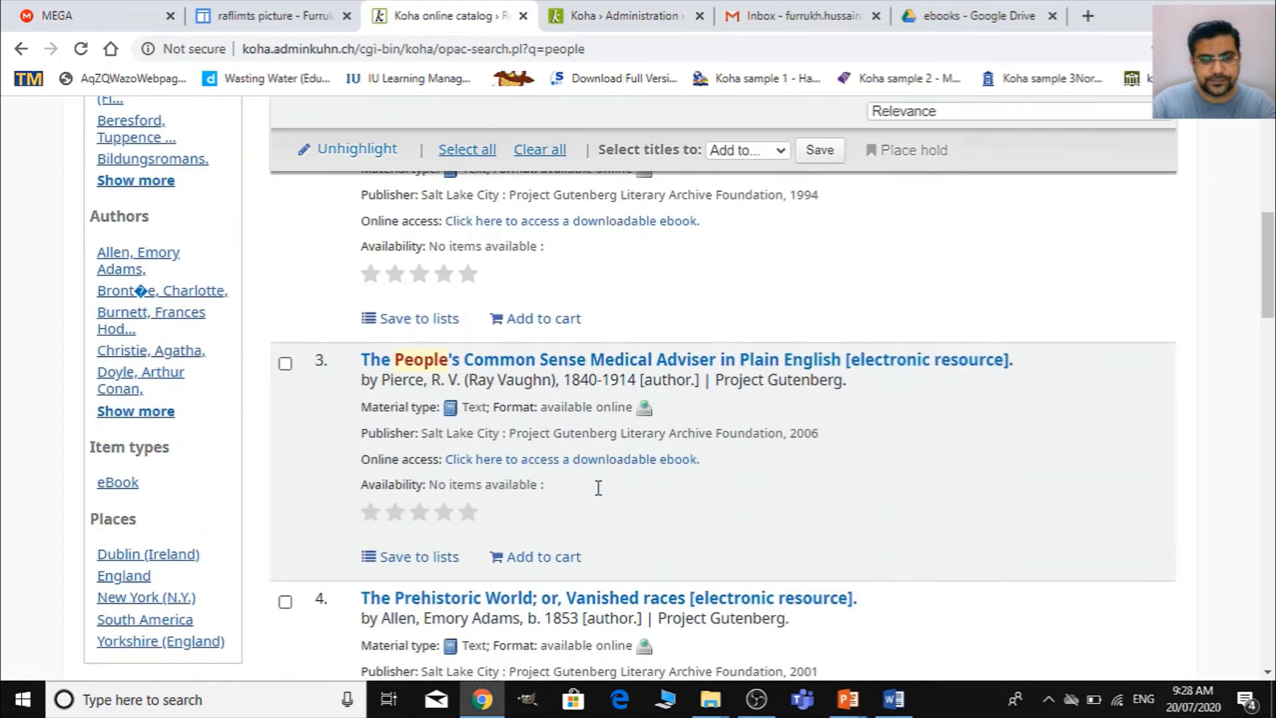
scroll(598, 487, "down", 18)
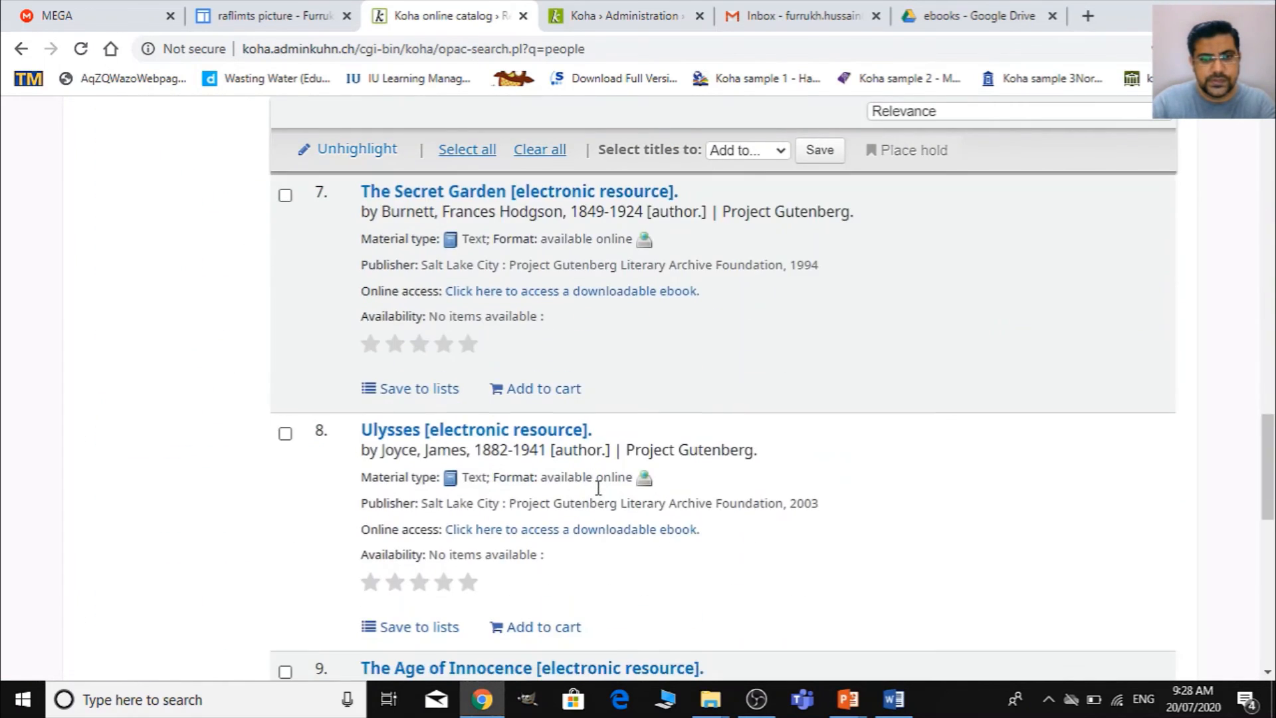
scroll(601, 495, "down", 3)
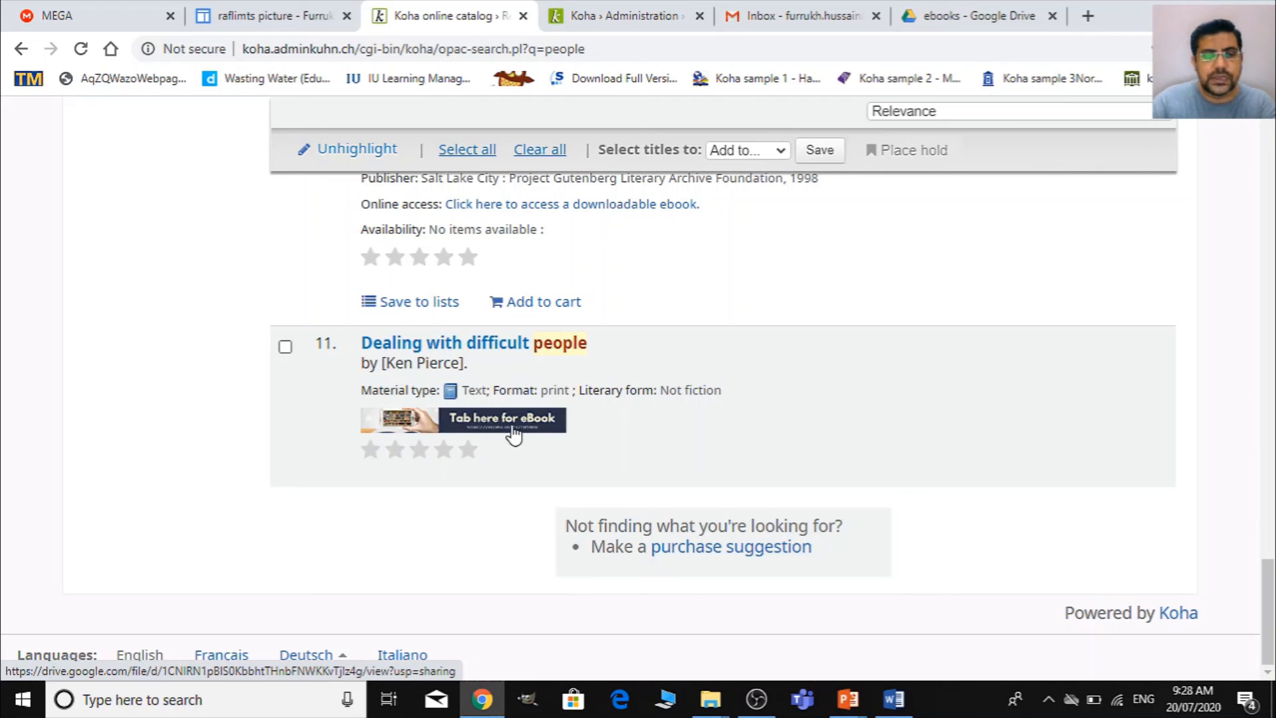
left_click(539, 436)
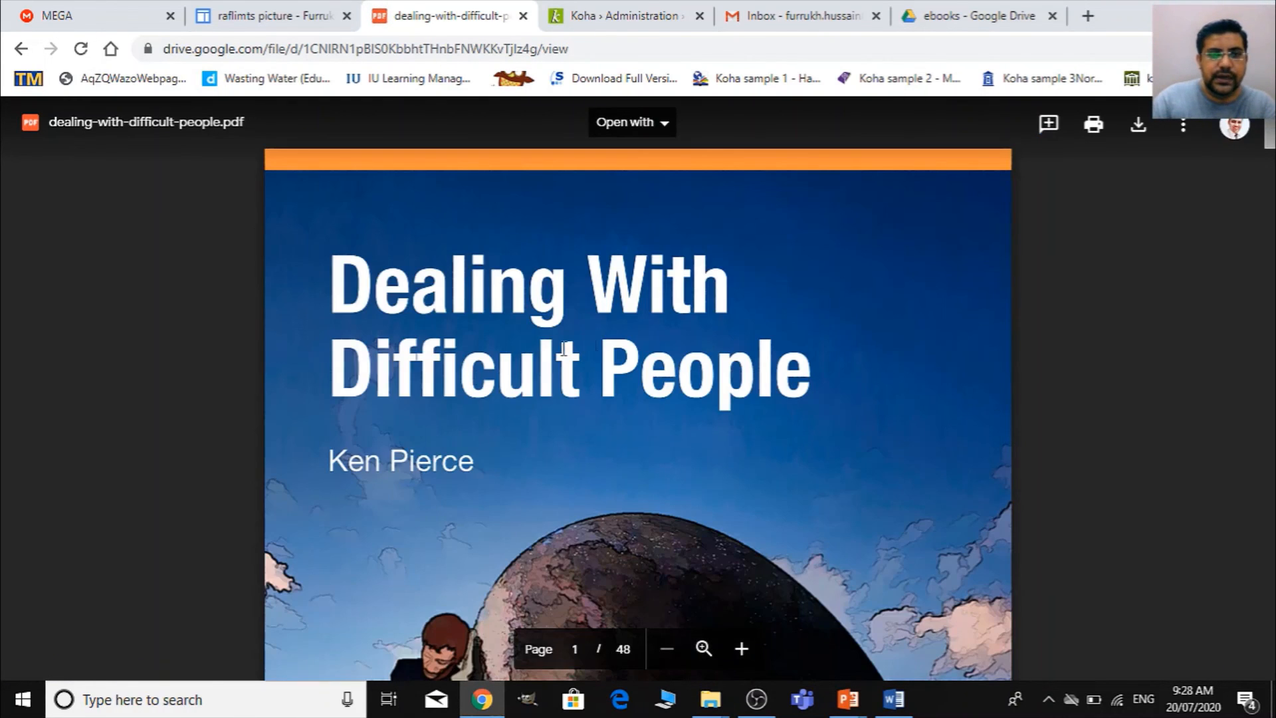
left_click(21, 48)
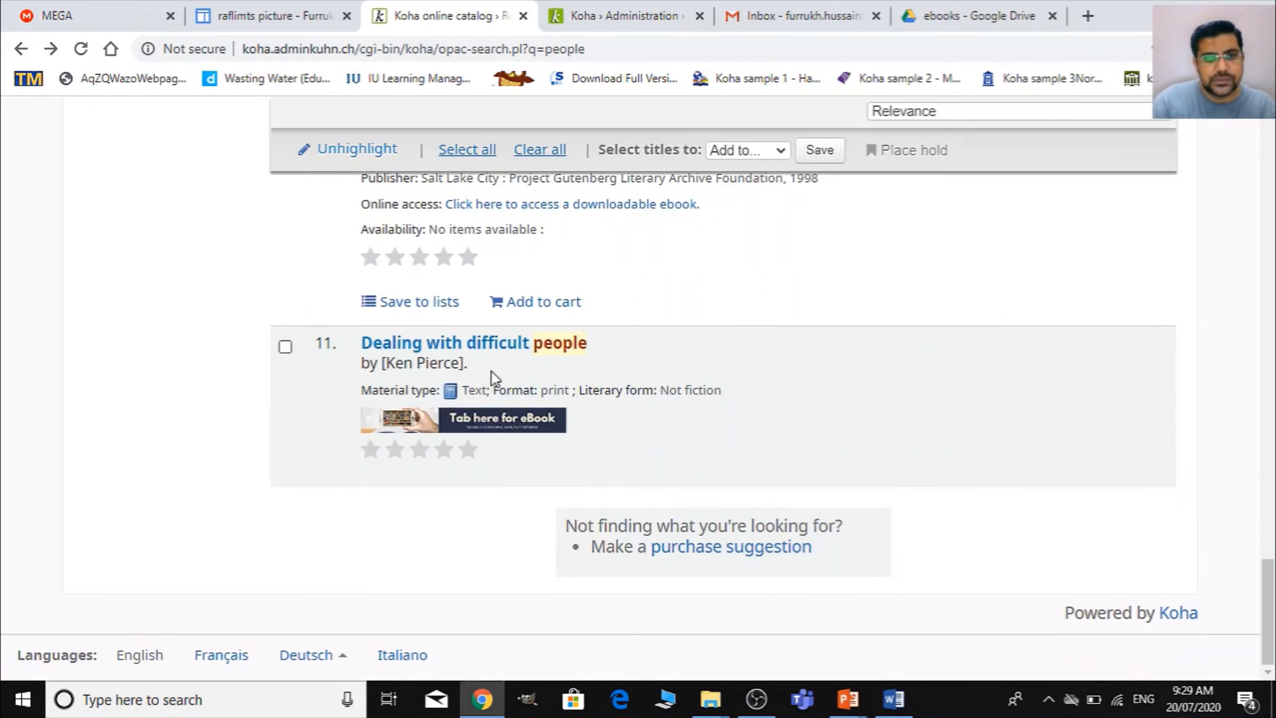
- Open the detail page of "Dealing with difficult people" and check the eBook image in its holdings
left_click(502, 356)
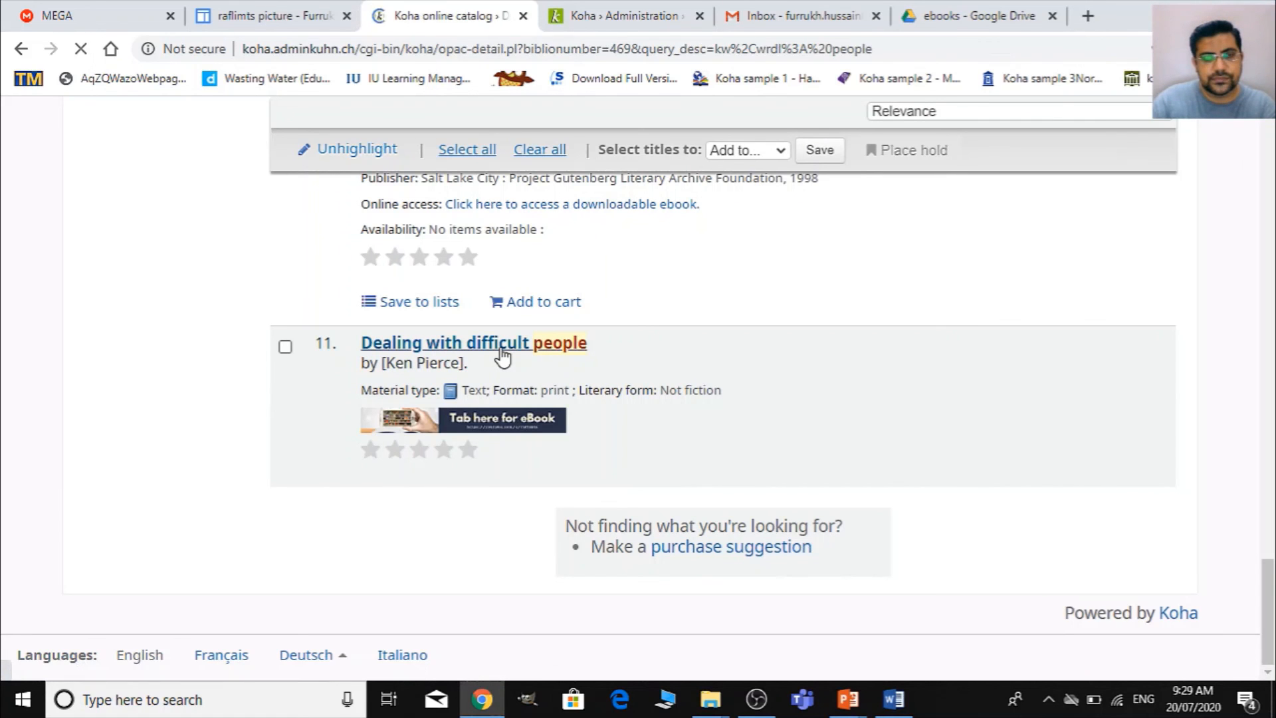
scroll(563, 405, "down", 4)
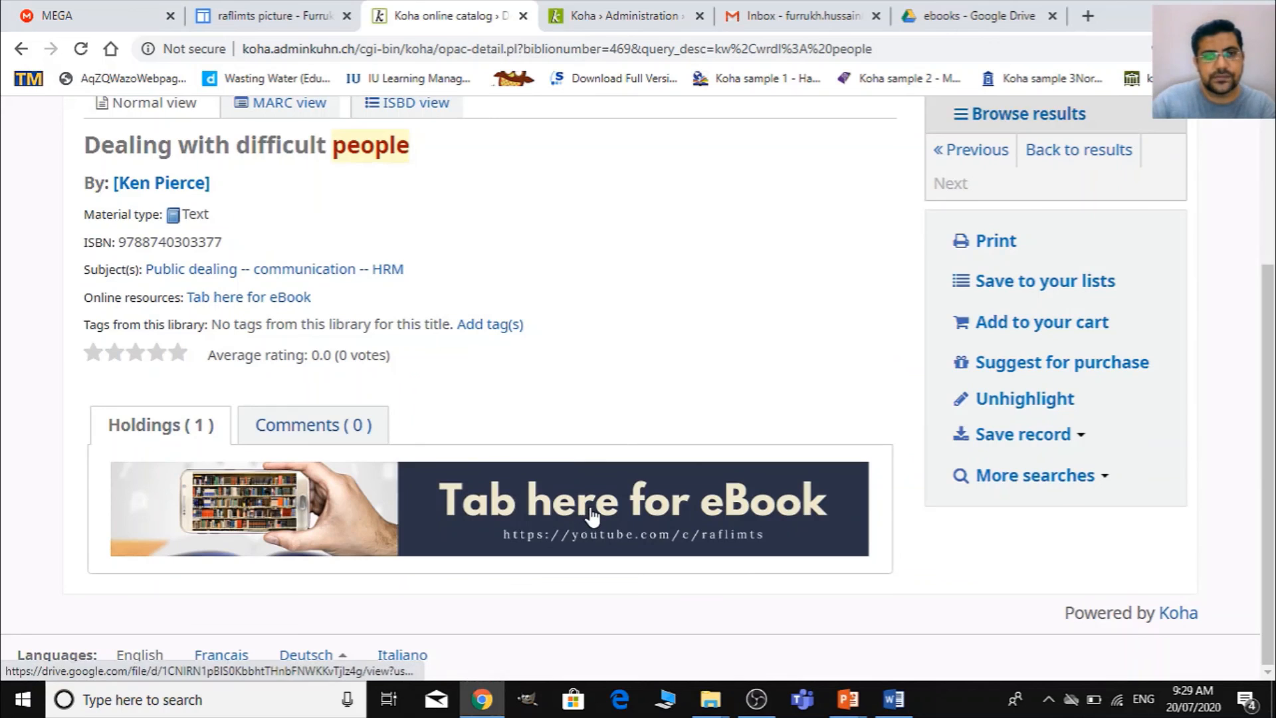
- Test the eBook image link in the record's holdings by opening its PDF, and return to the record
left_click(591, 513)
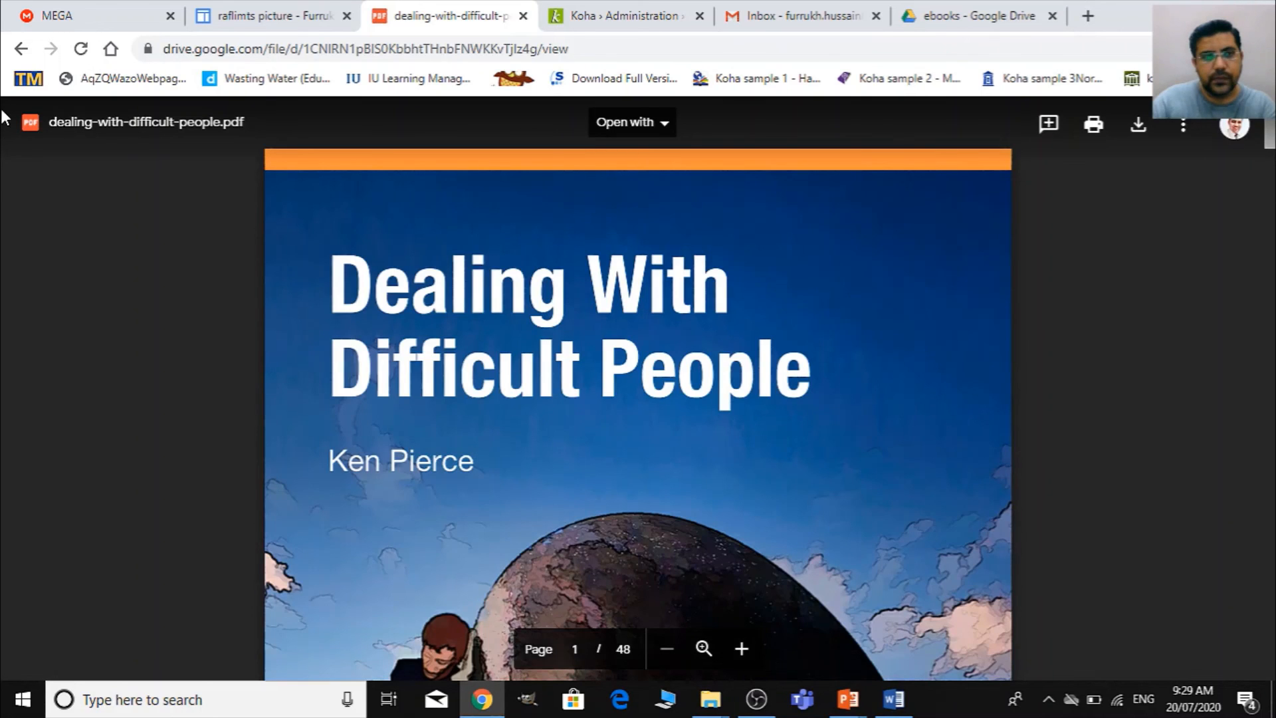
left_click(21, 49)
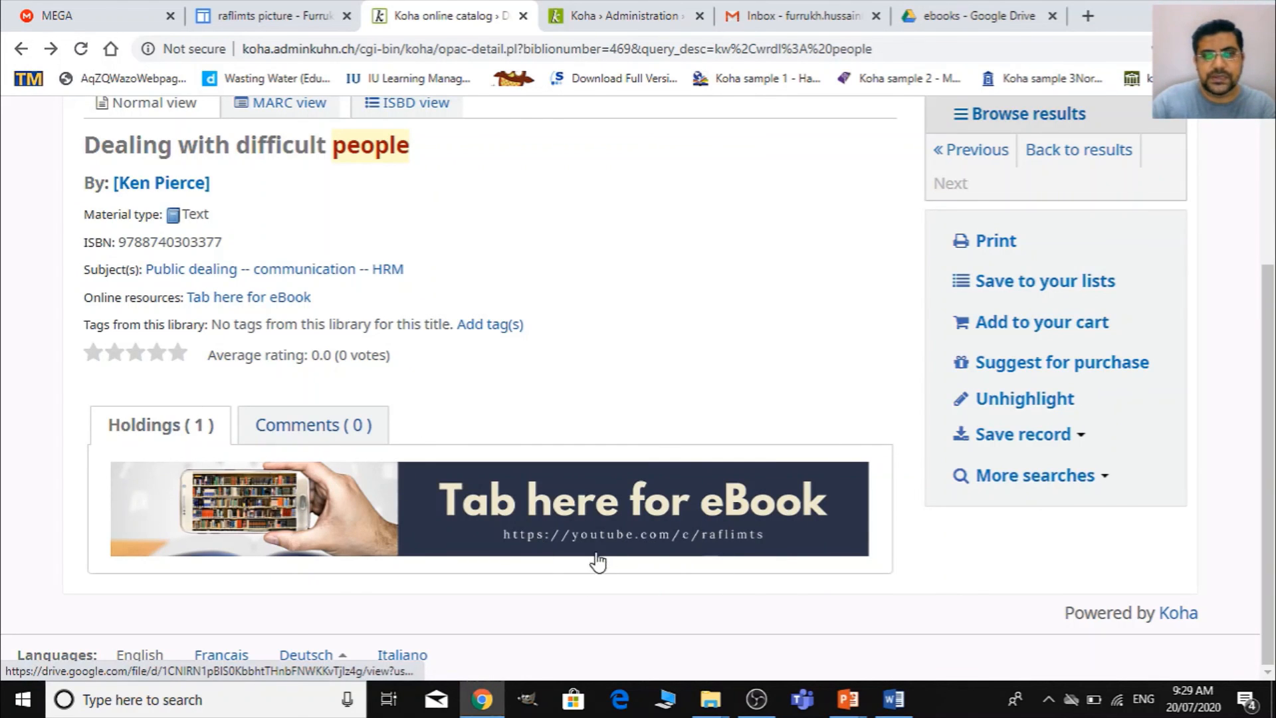
- Search the library catalog for "speak english" and check the E-Thesis image on the result "I still can't speak English"
scroll(465, 332, "up", 3)
left_click(435, 186)
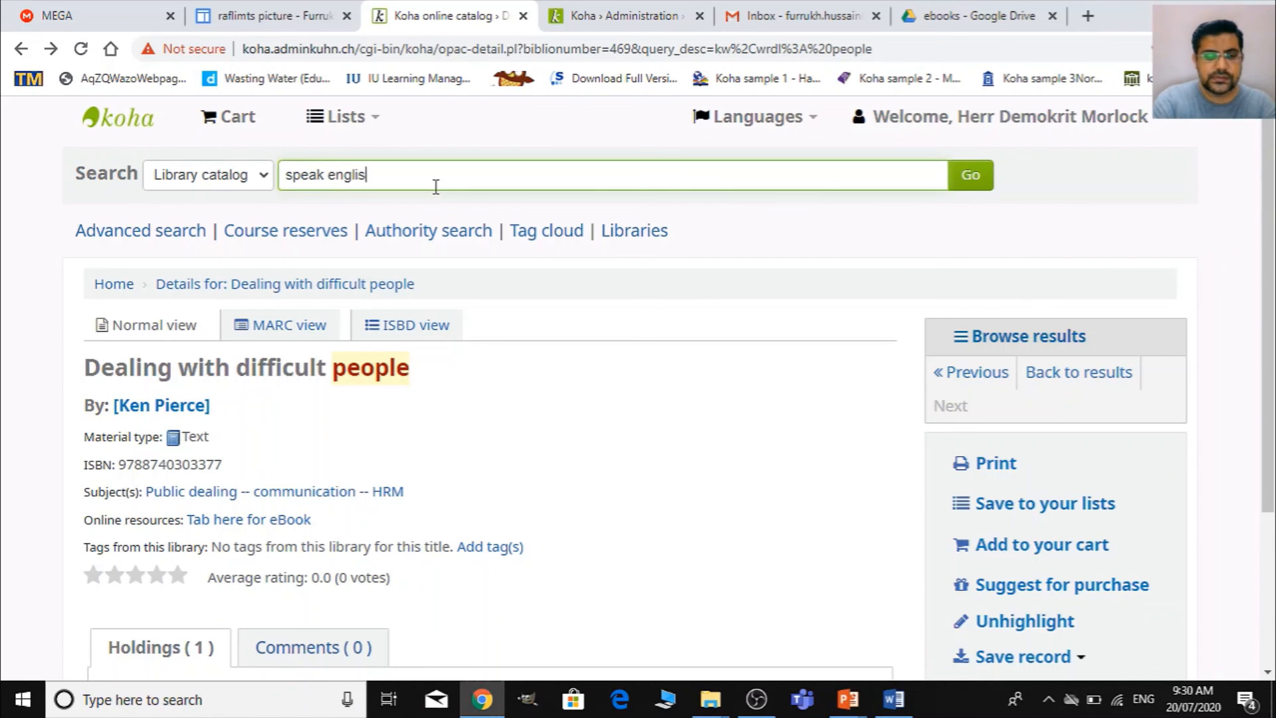
key("Return")
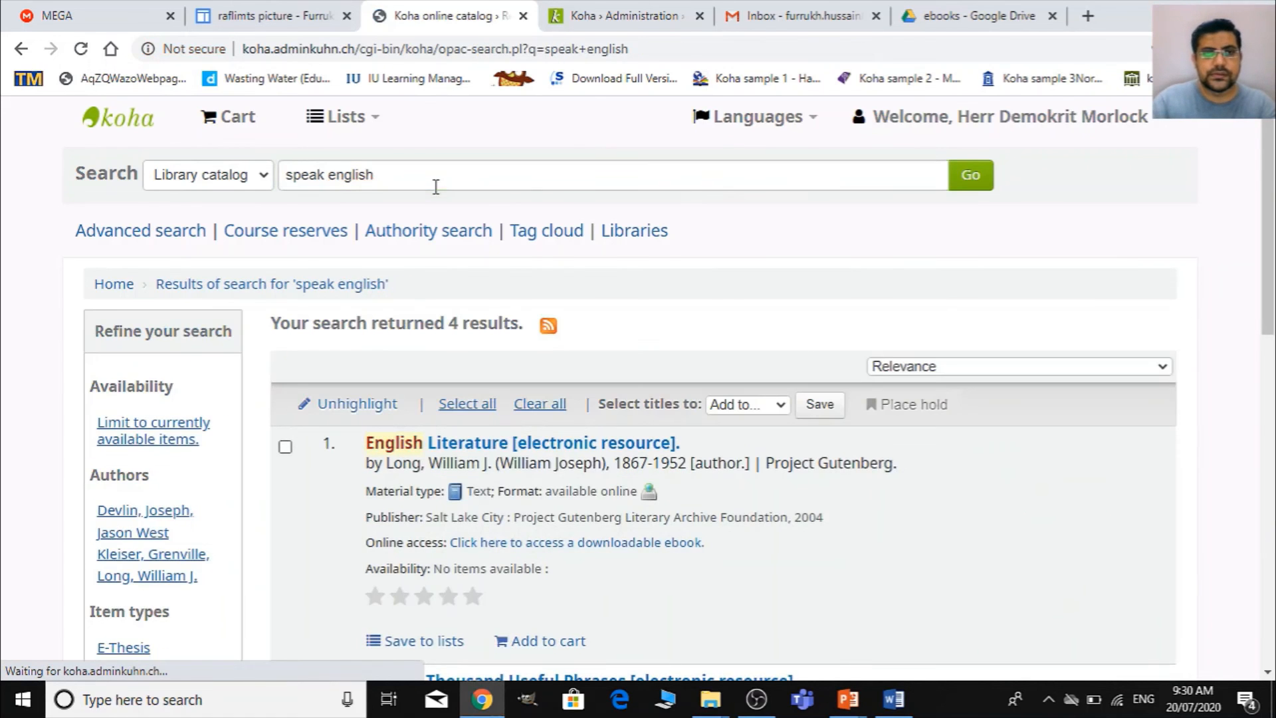
scroll(714, 314, "down", 4)
scroll(723, 312, "down", 4)
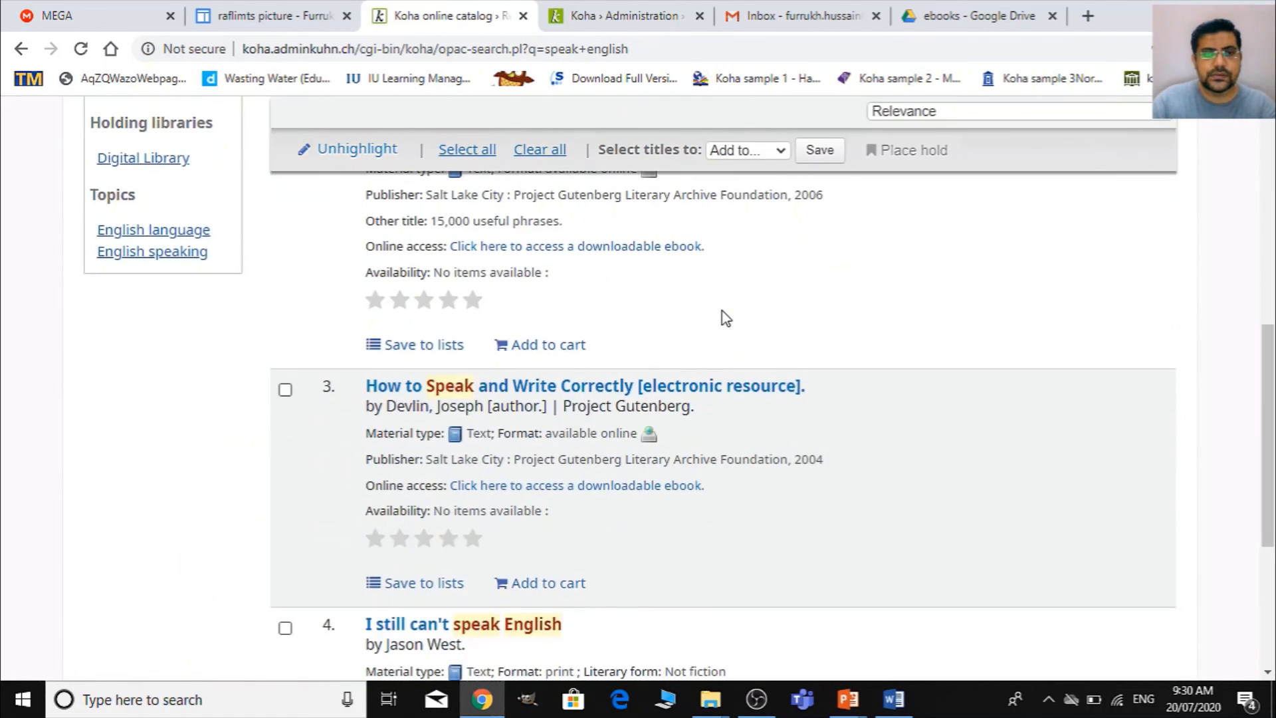
scroll(723, 315, "down", 4)
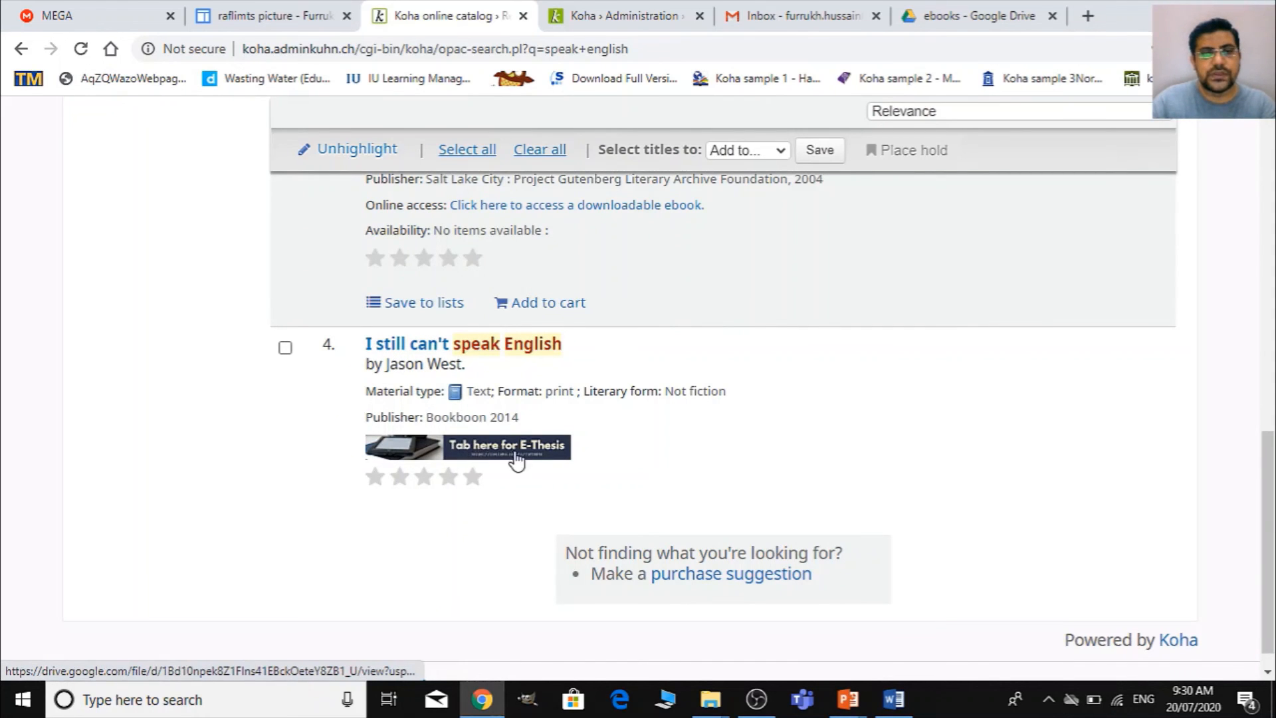
- Open the detail page of "I still can't speak English", test its E-Thesis image link by viewing the PDF, and return to the record
left_click(532, 352)
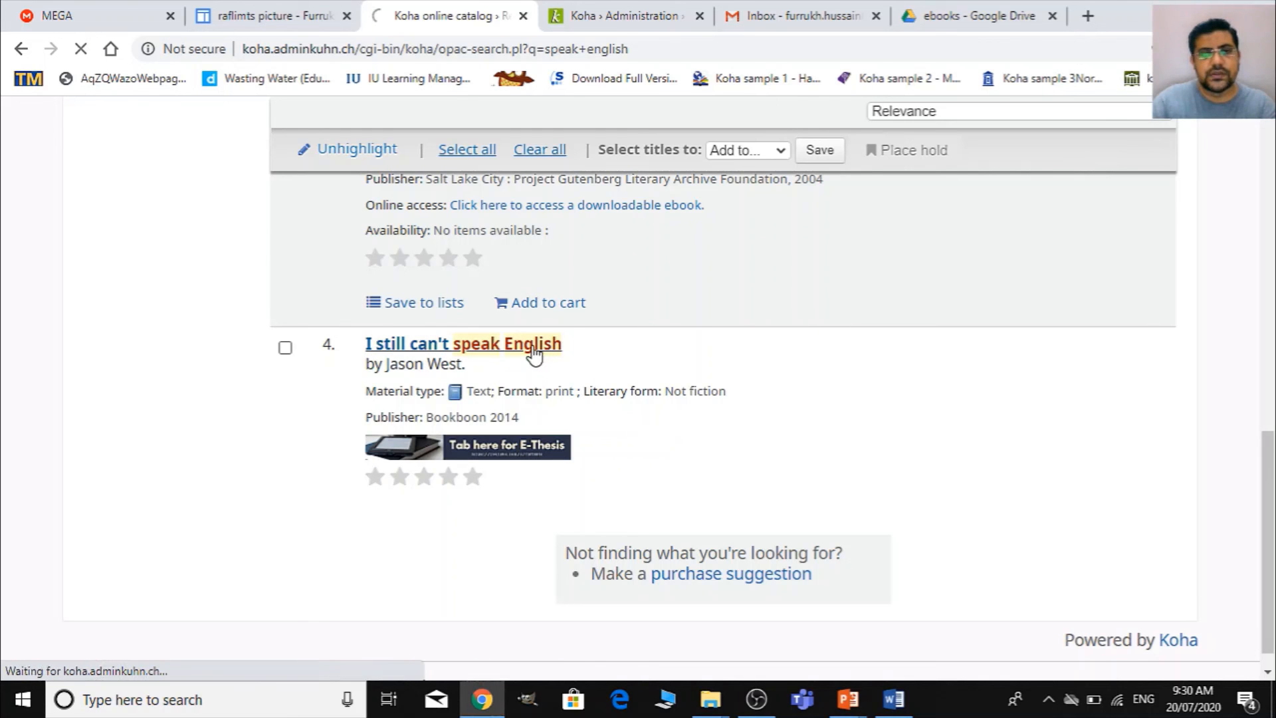
scroll(585, 433, "down", 3)
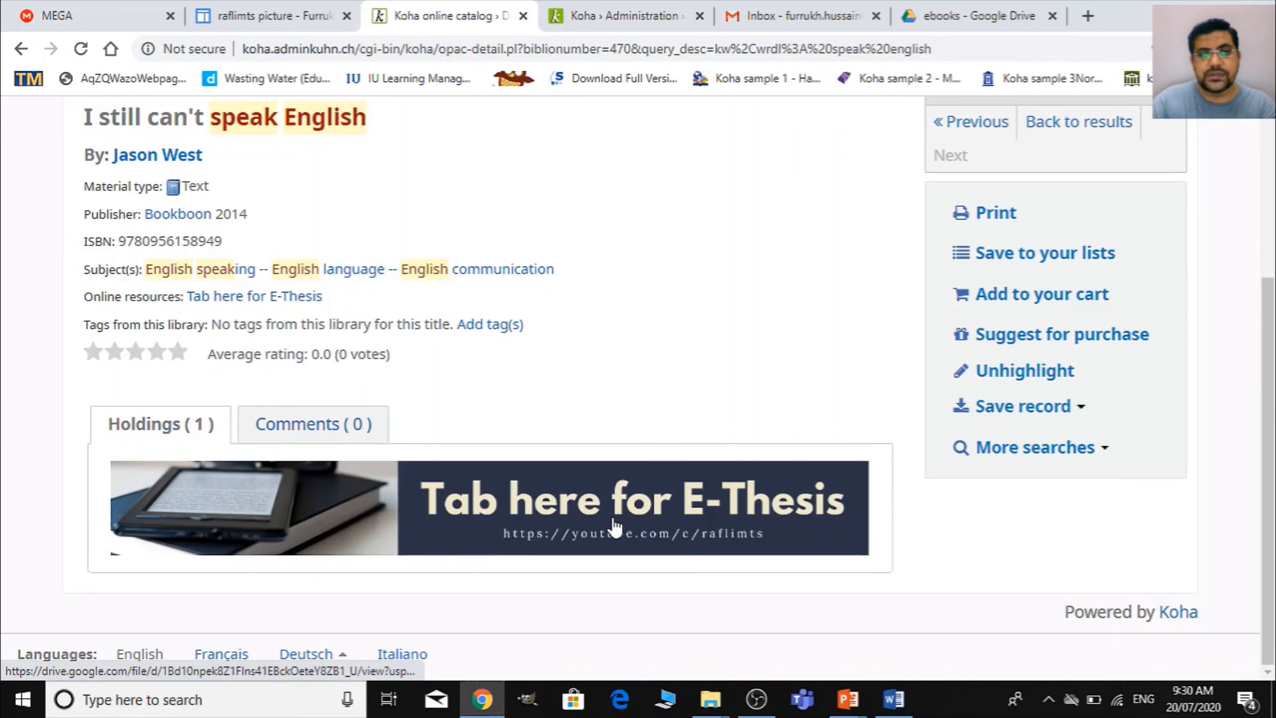
left_click(717, 525)
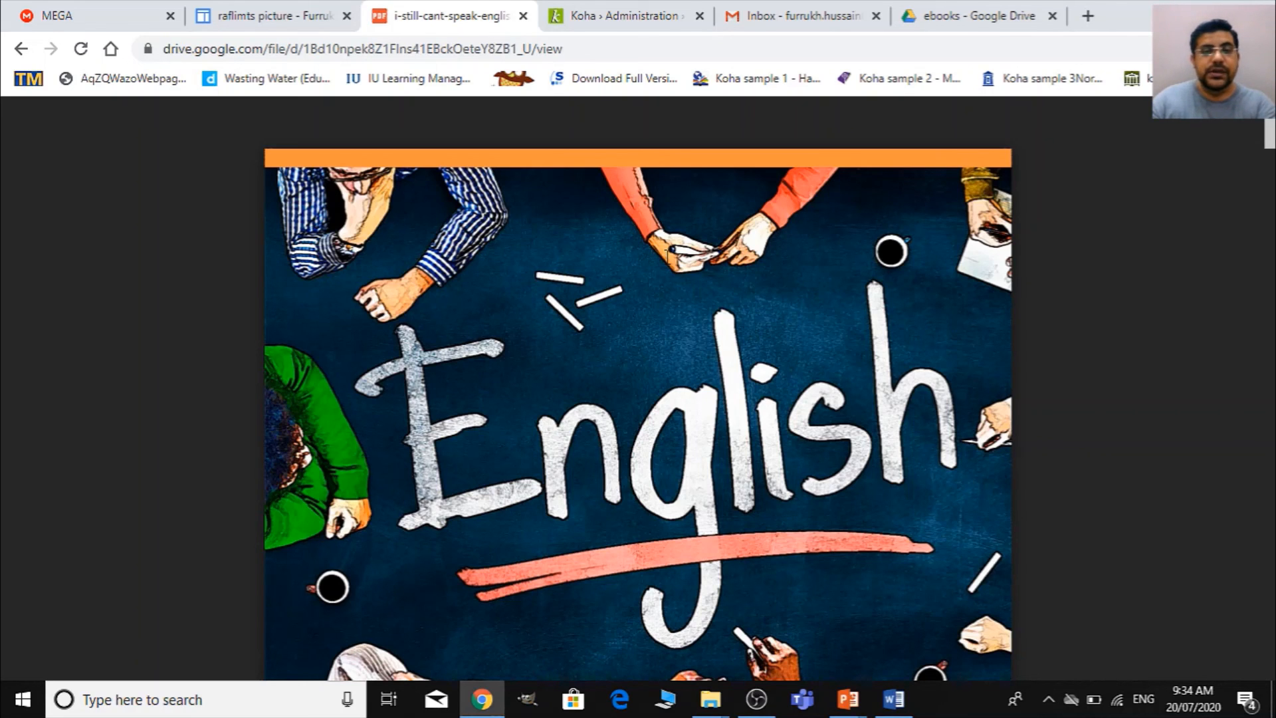
scroll(668, 256, "down", 5)
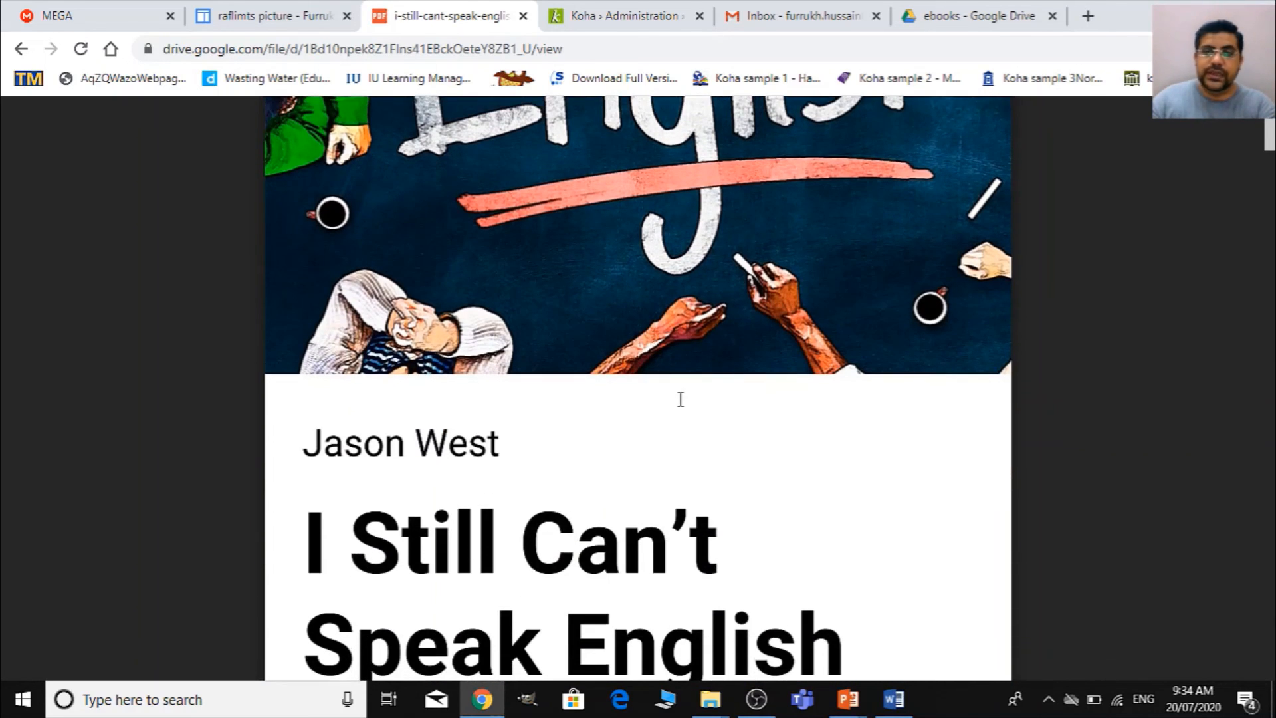
scroll(681, 399, "down", 4)
scroll(711, 408, "up", 8)
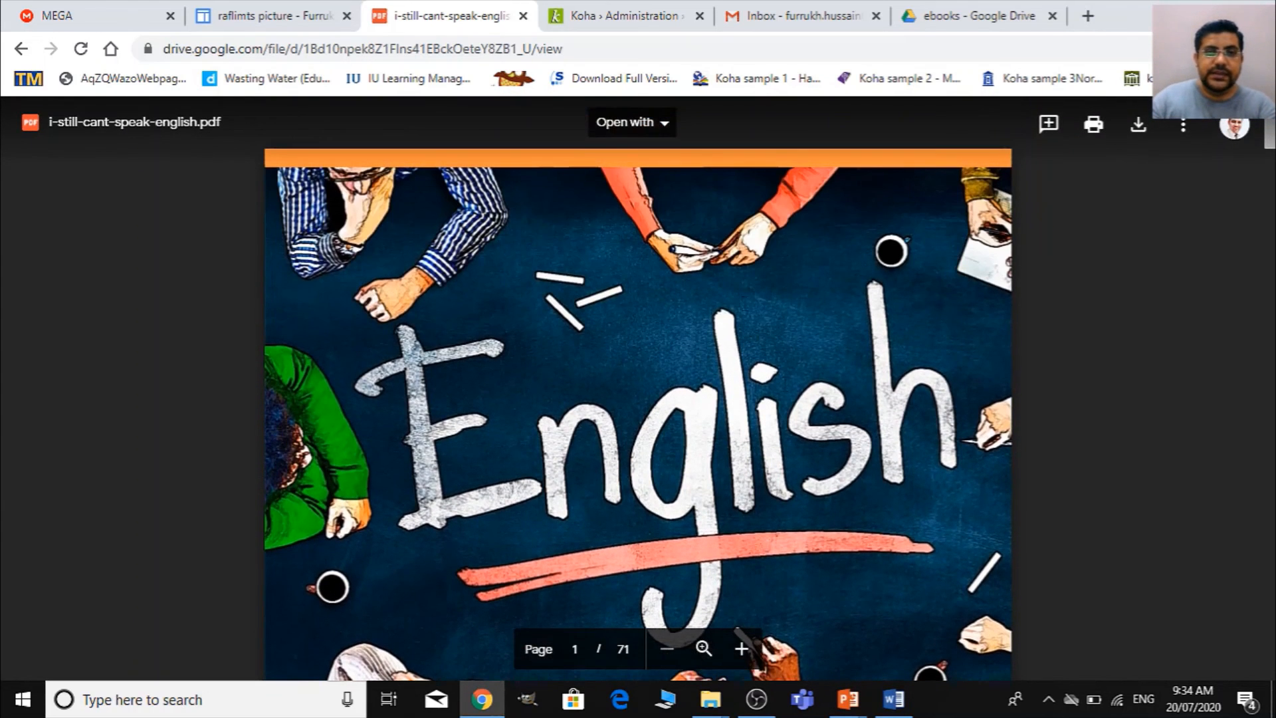
left_click(21, 49)
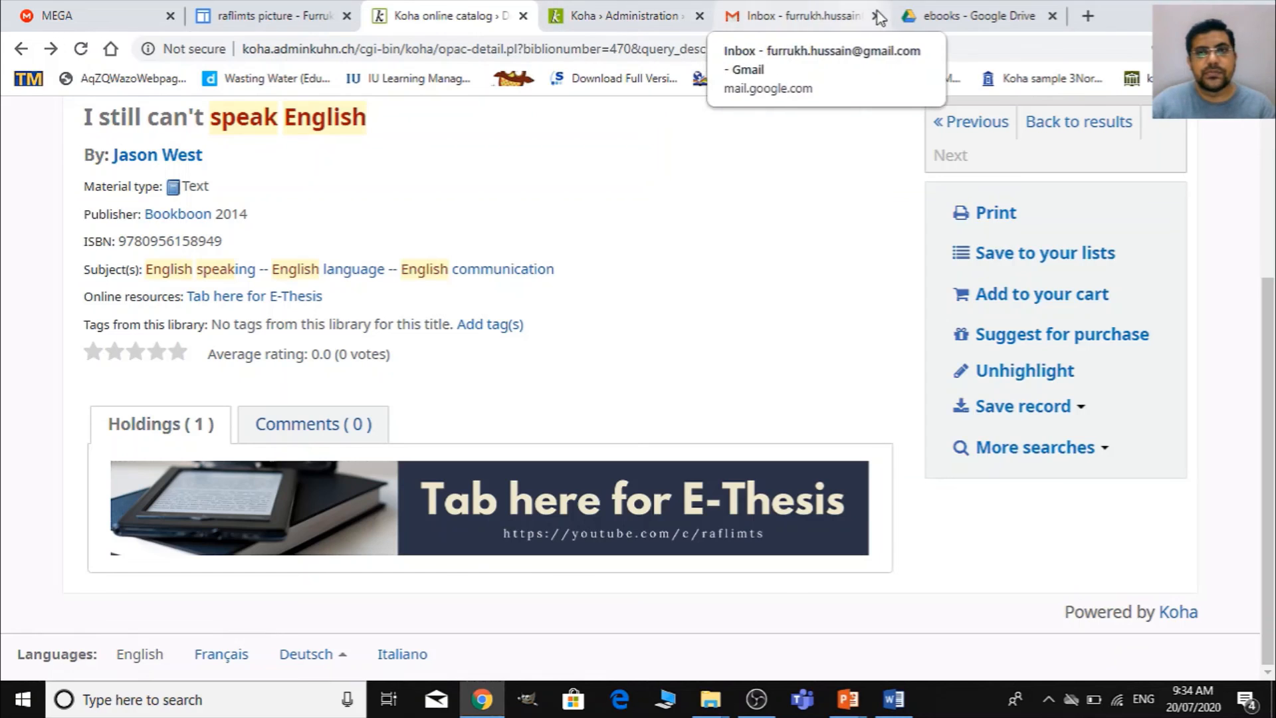
- Switch to Google Drive, set the link access of dealing-with-difficult-people.pdf to Anyone with the link, and set it back to Restricted
left_click(929, 15)
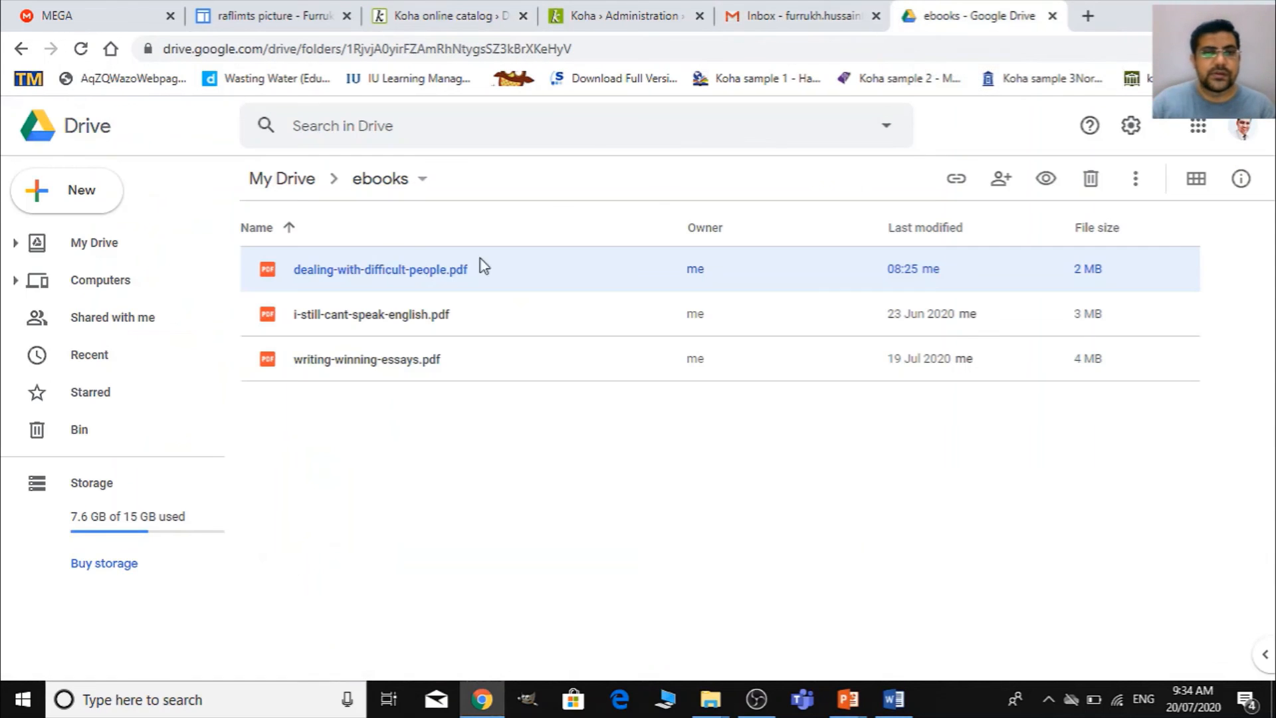
right_click(379, 272)
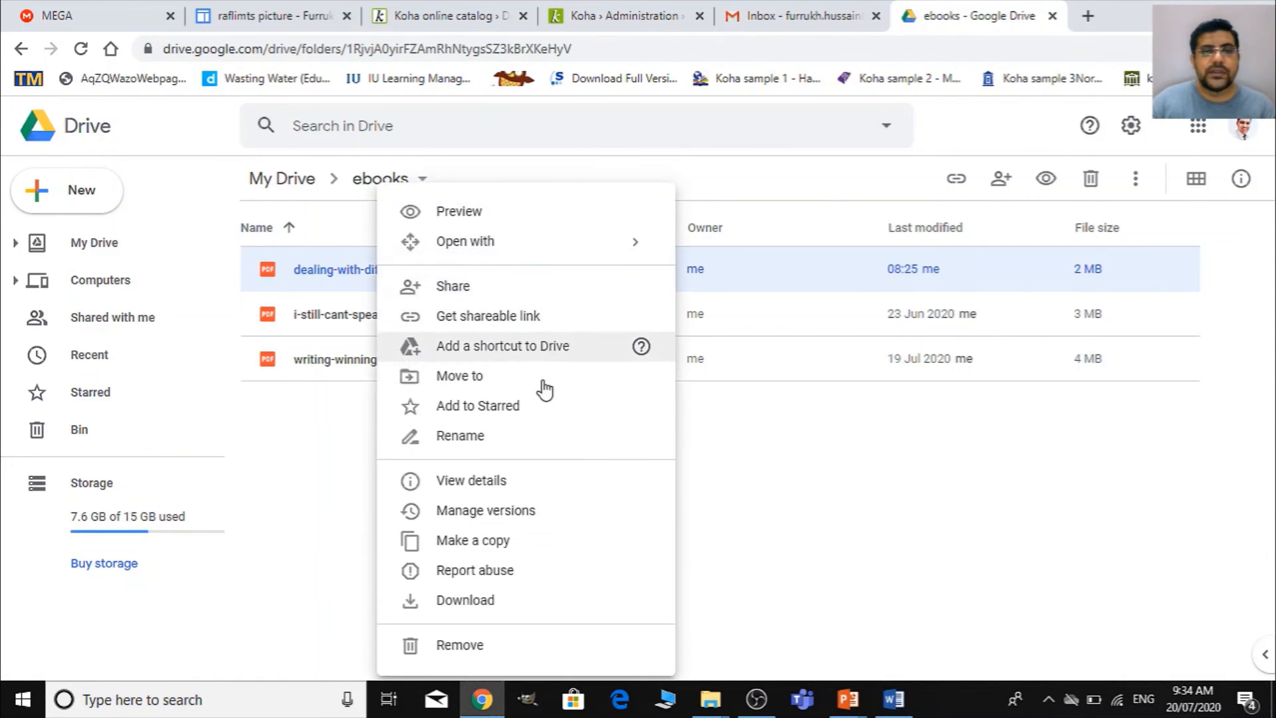
left_click(512, 323)
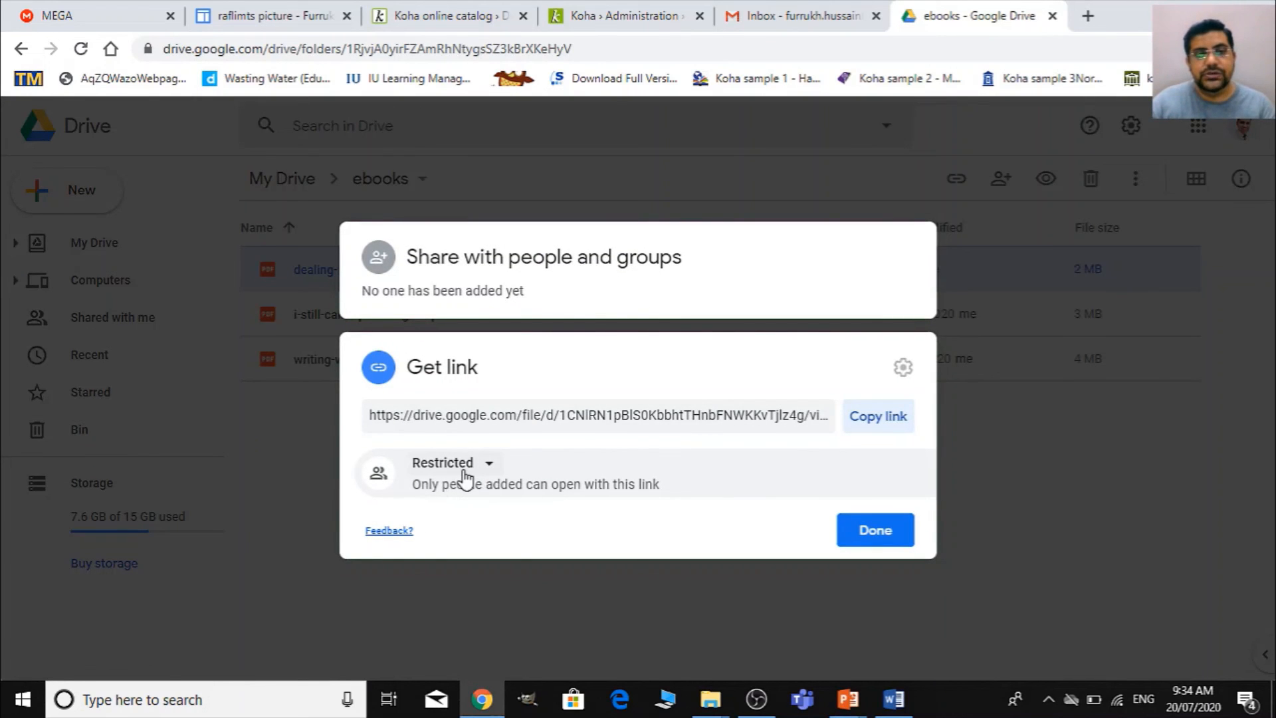
left_click(463, 473)
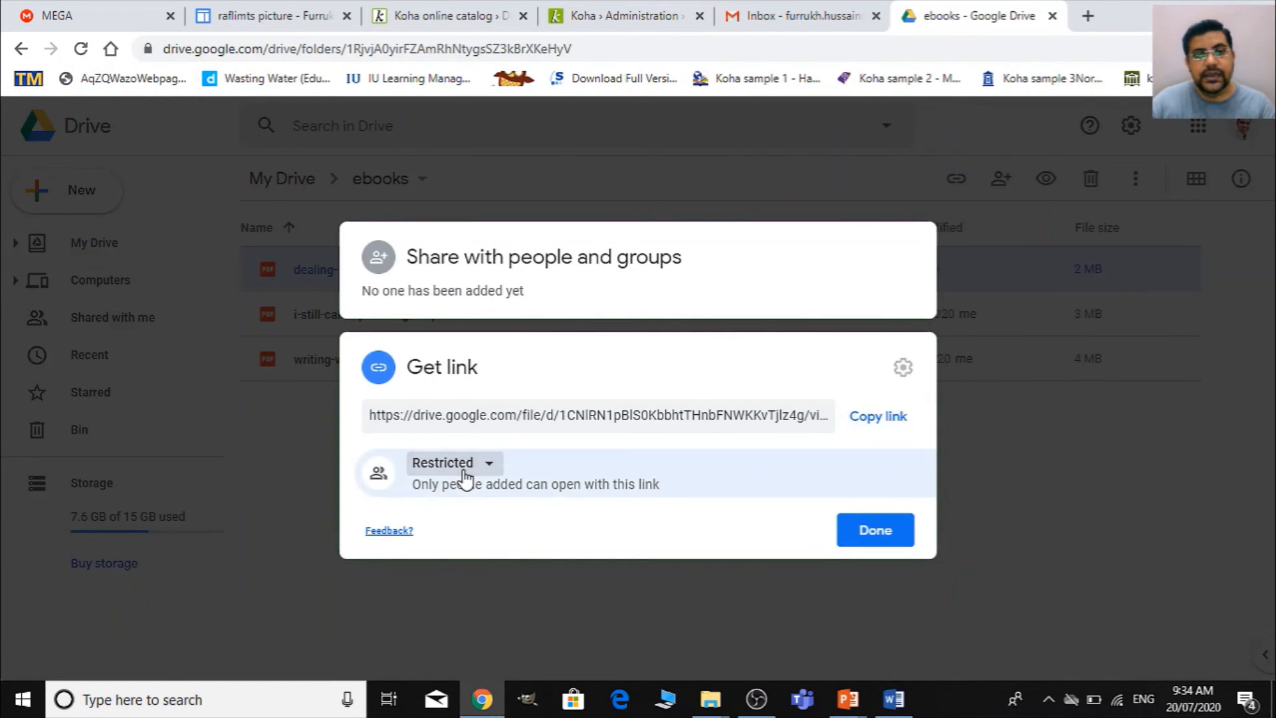
left_click(504, 551)
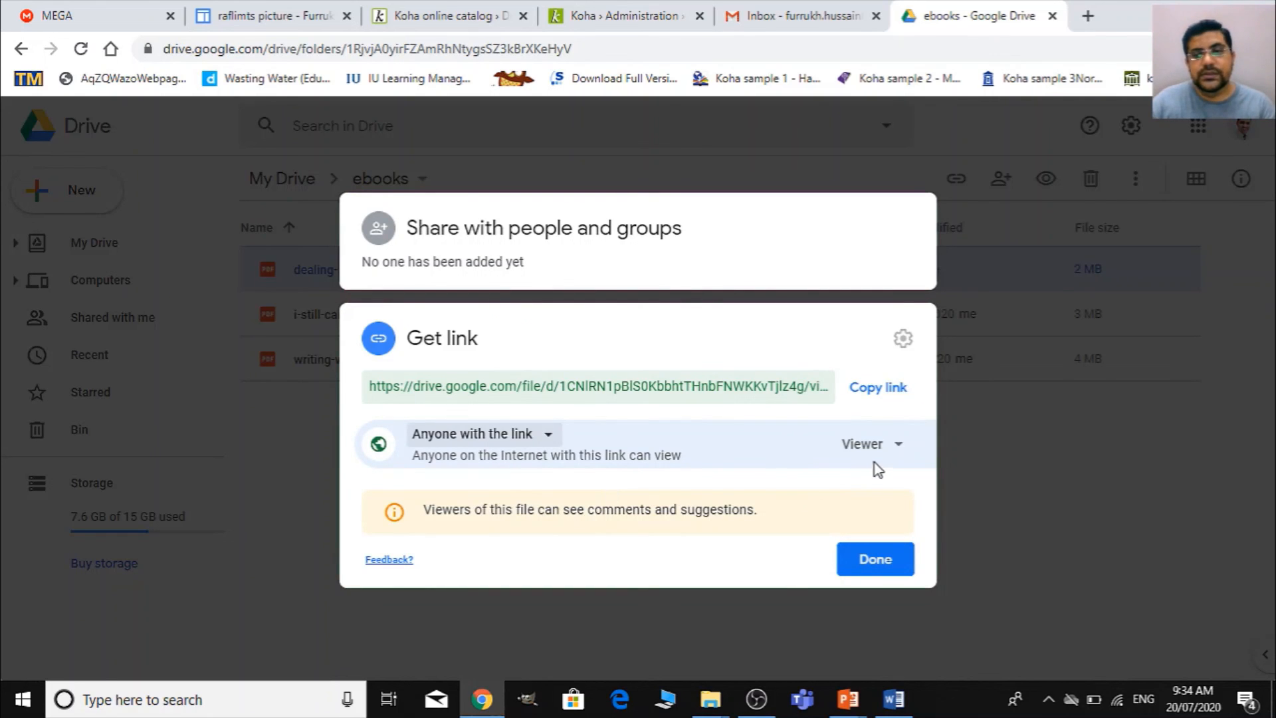
left_click(509, 439)
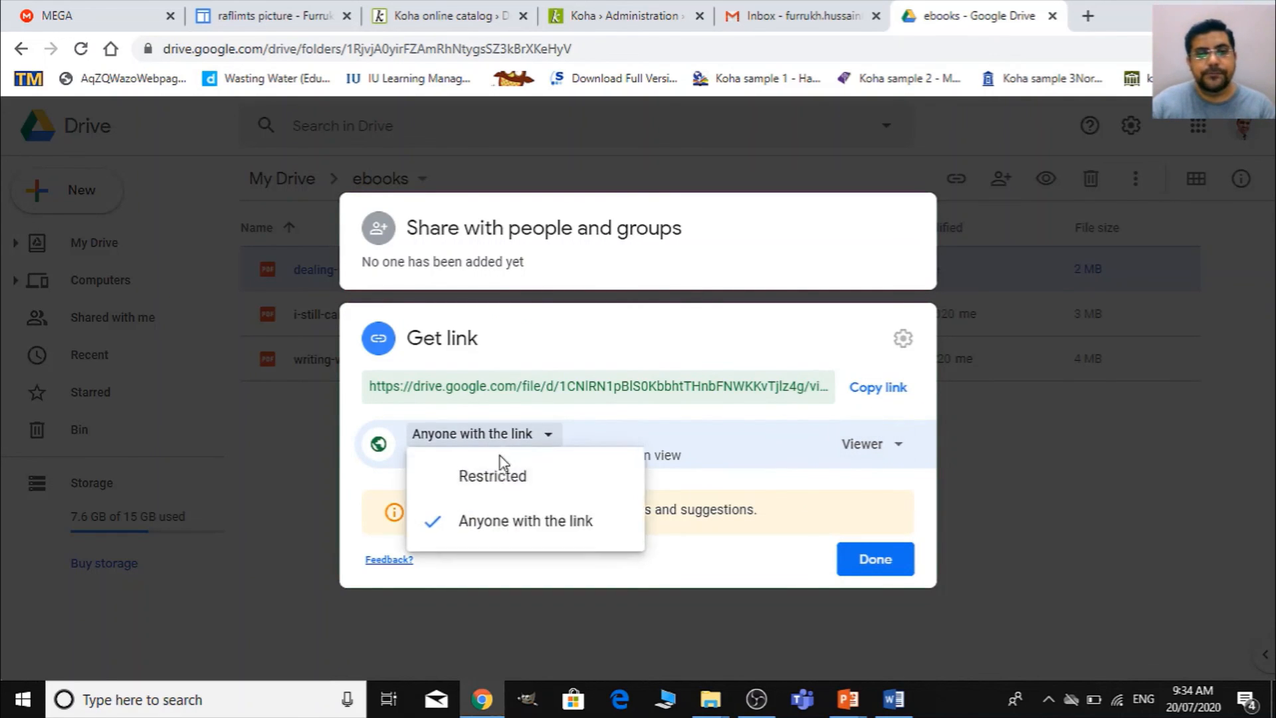
left_click(499, 479)
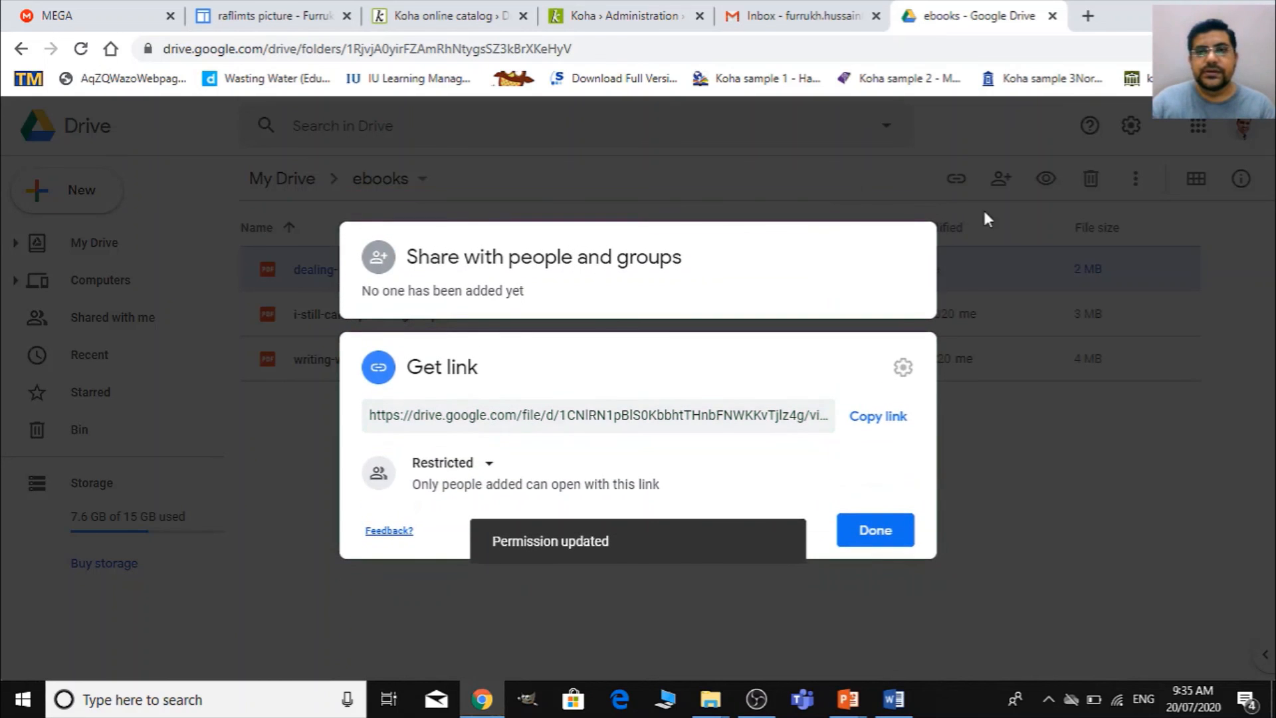
left_click(1242, 129)
- Sign out of the Google account and test the E-Thesis image link from the record in the Koha online catalog
left_click(1243, 128)
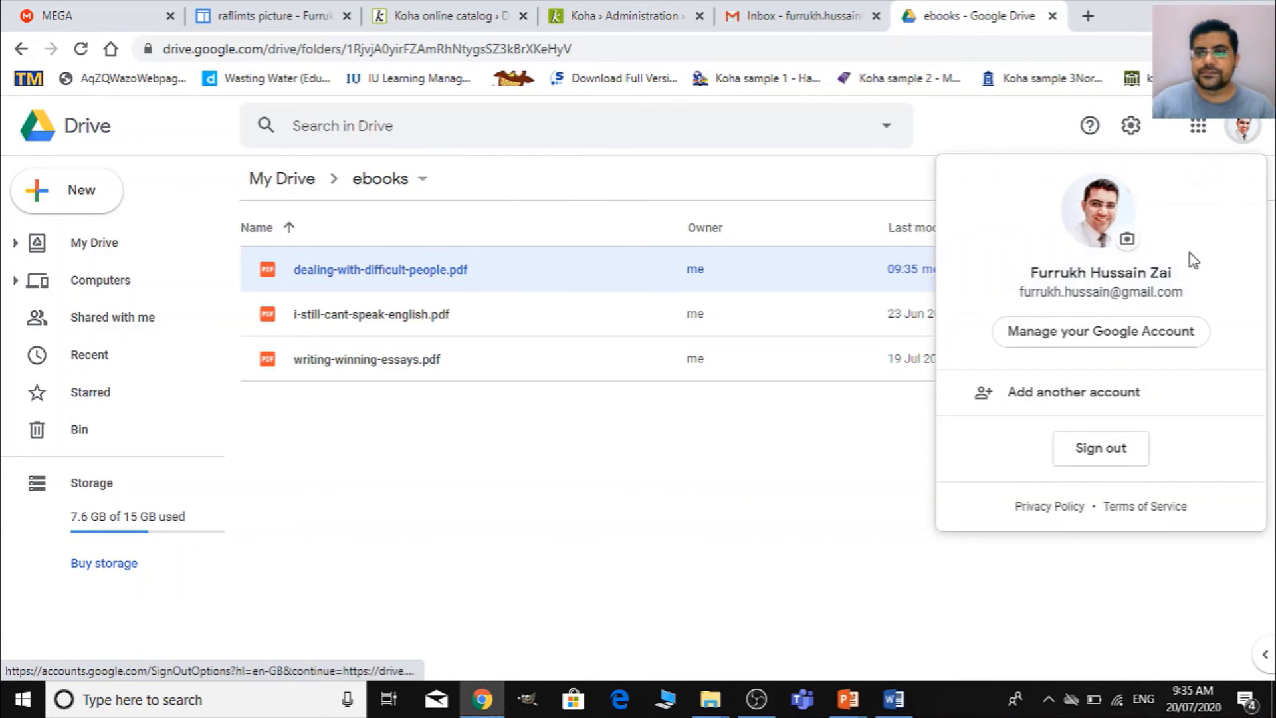
left_click(1117, 449)
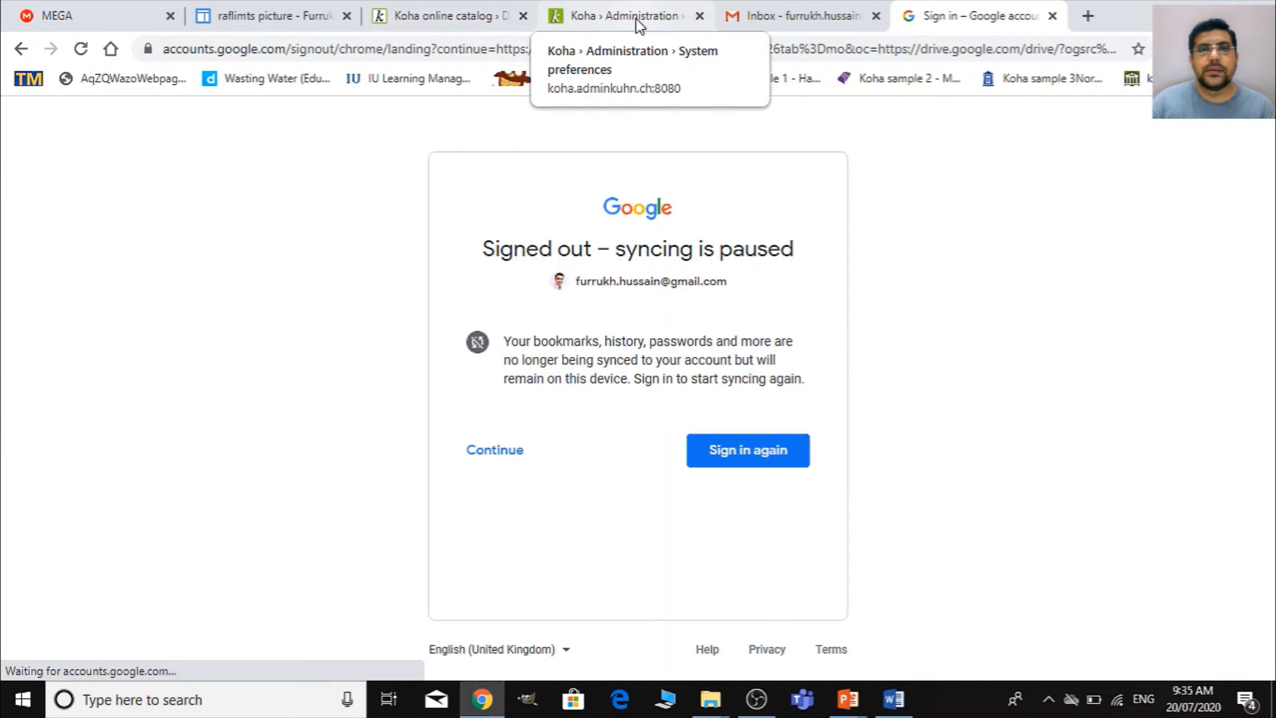
left_click(445, 16)
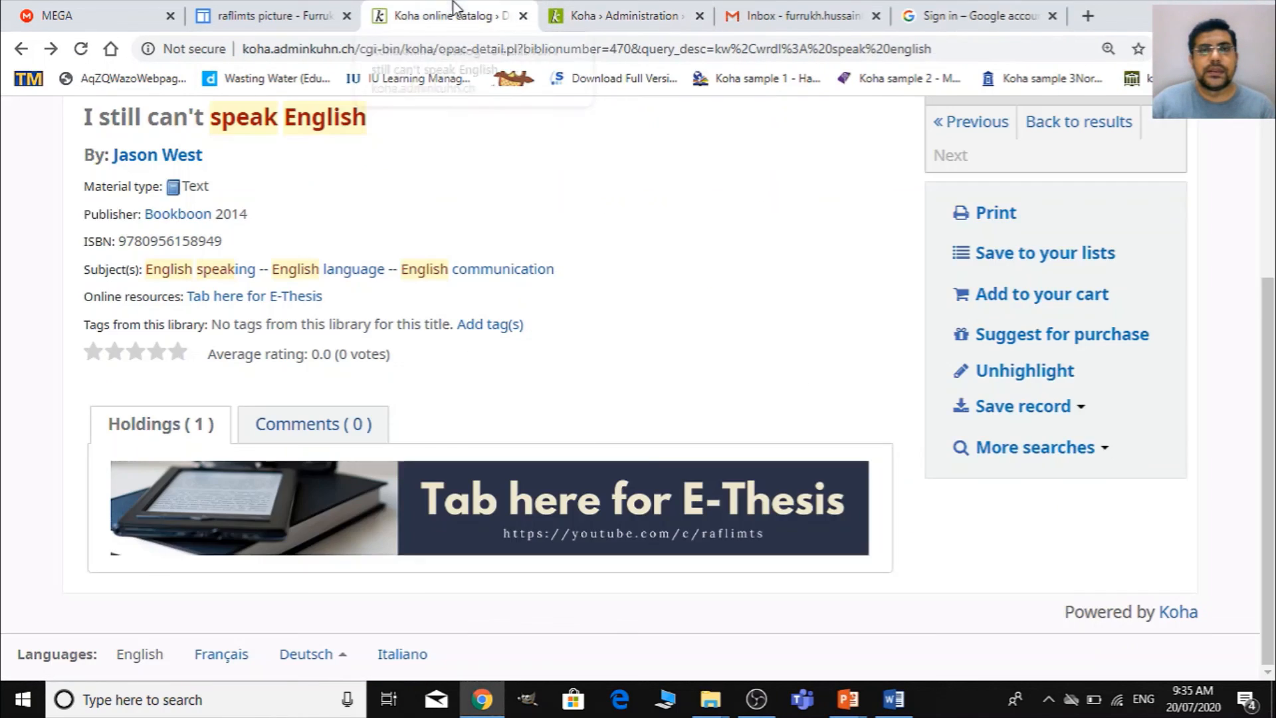
left_click(625, 507)
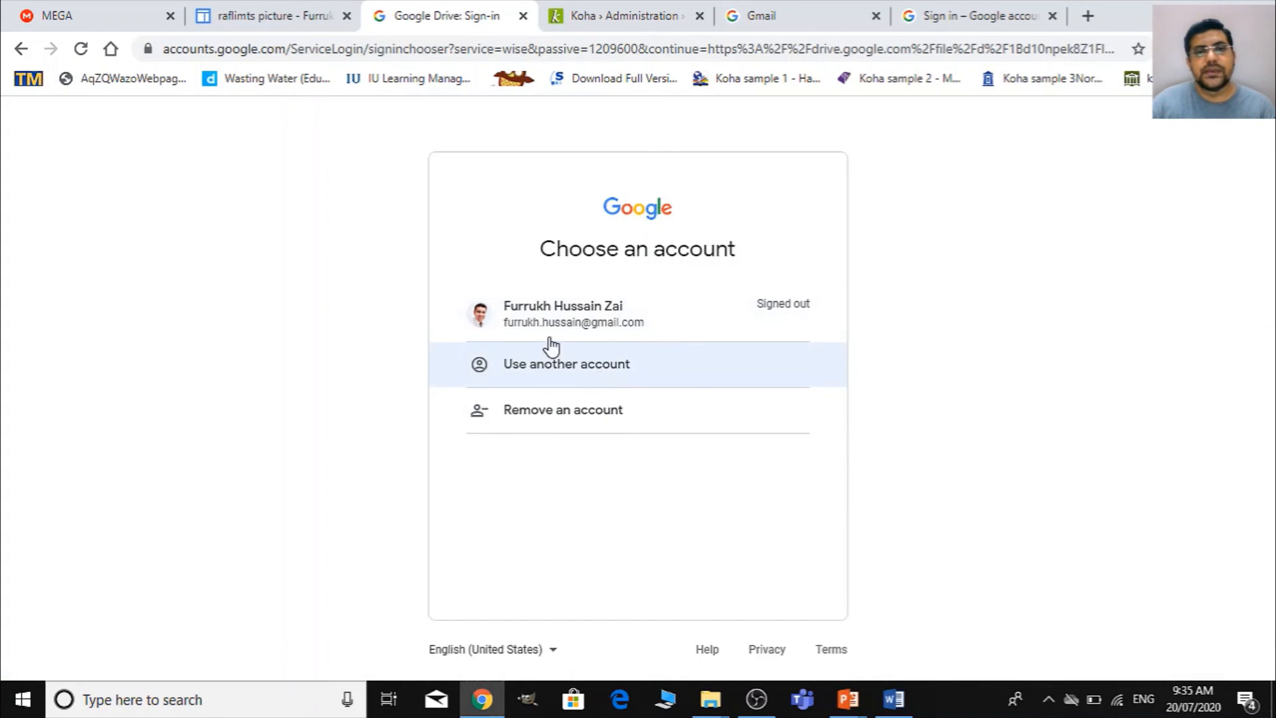
left_click(22, 48)
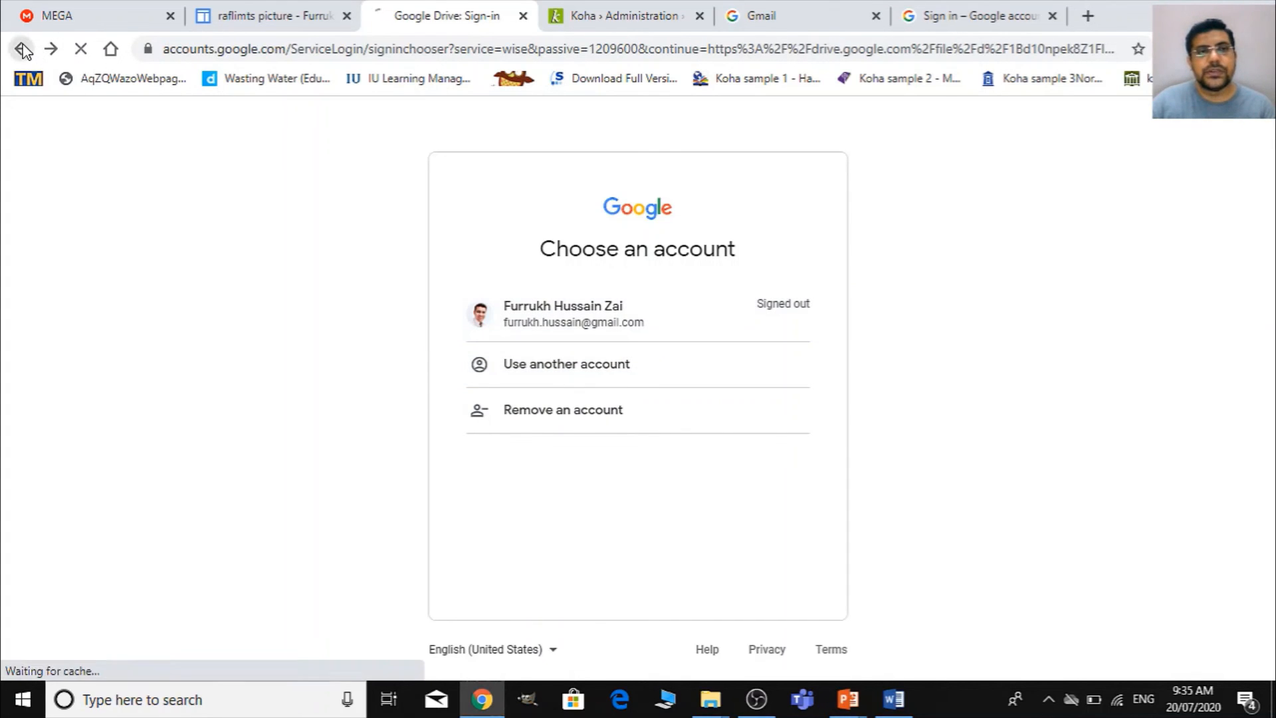